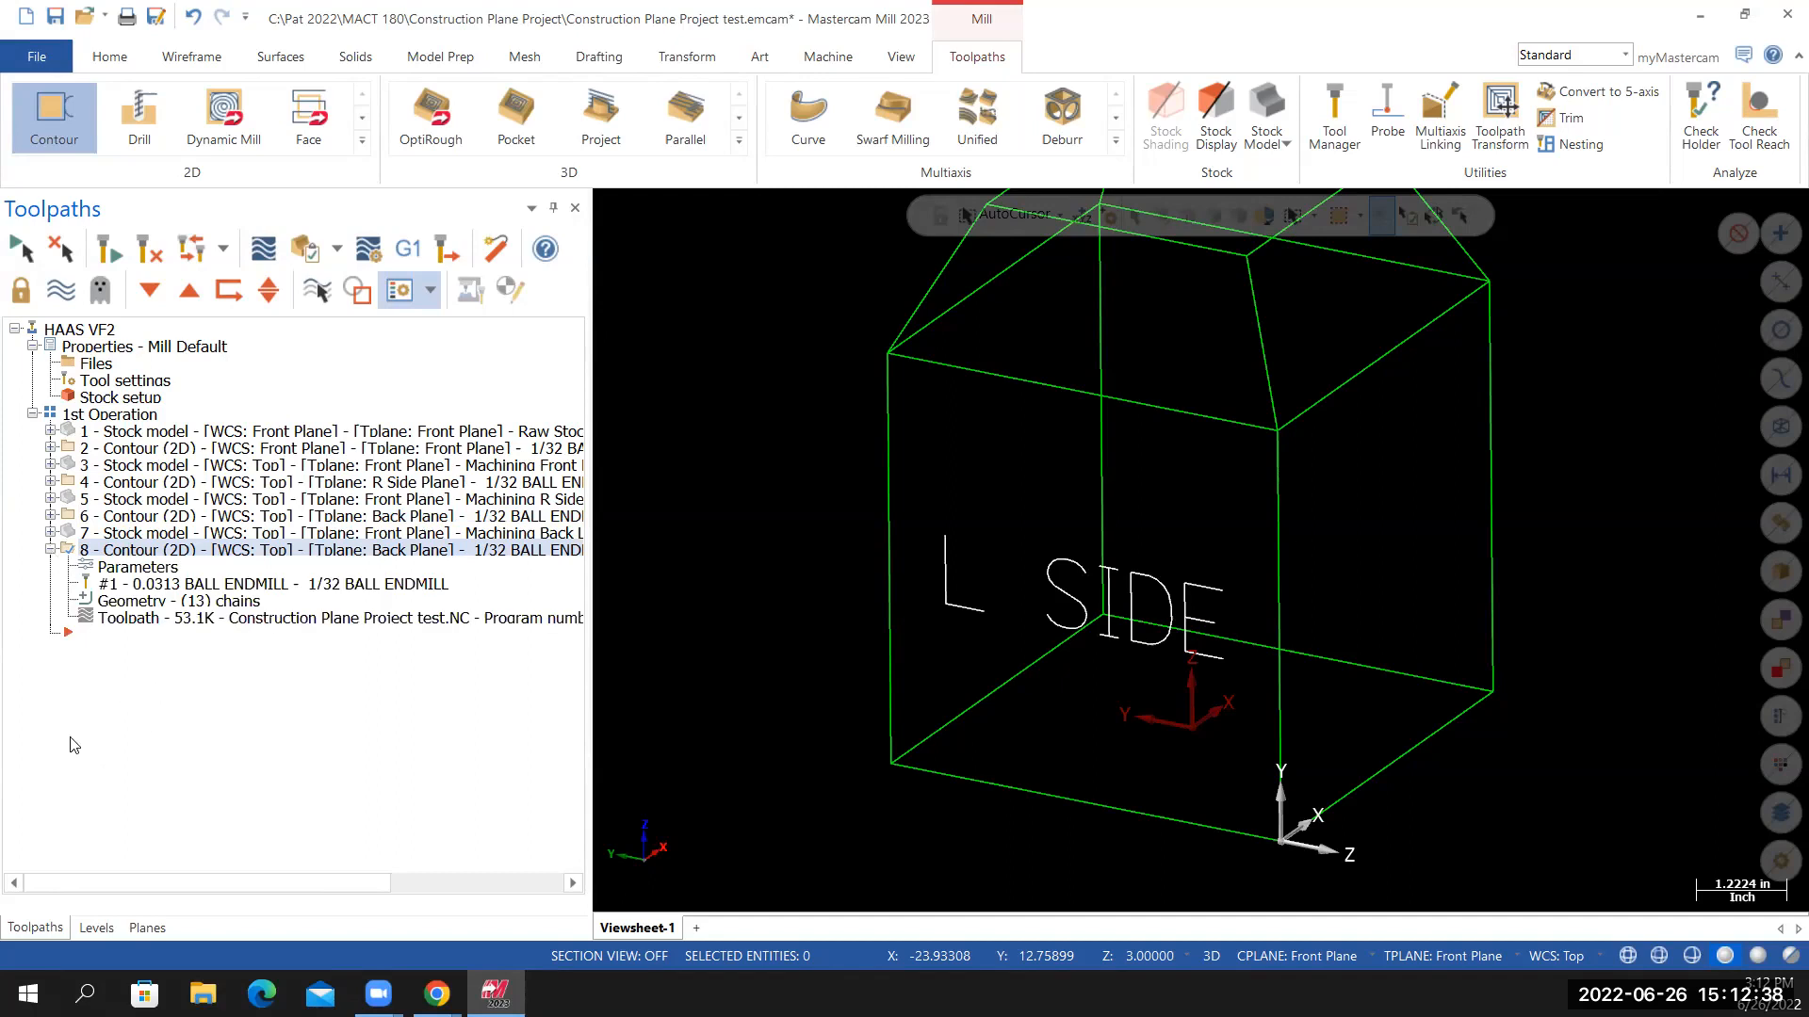
# Set the tool plane of contour operation 8 to L Side Plane and copy it to the construction plane
pyautogui.click(130, 568)
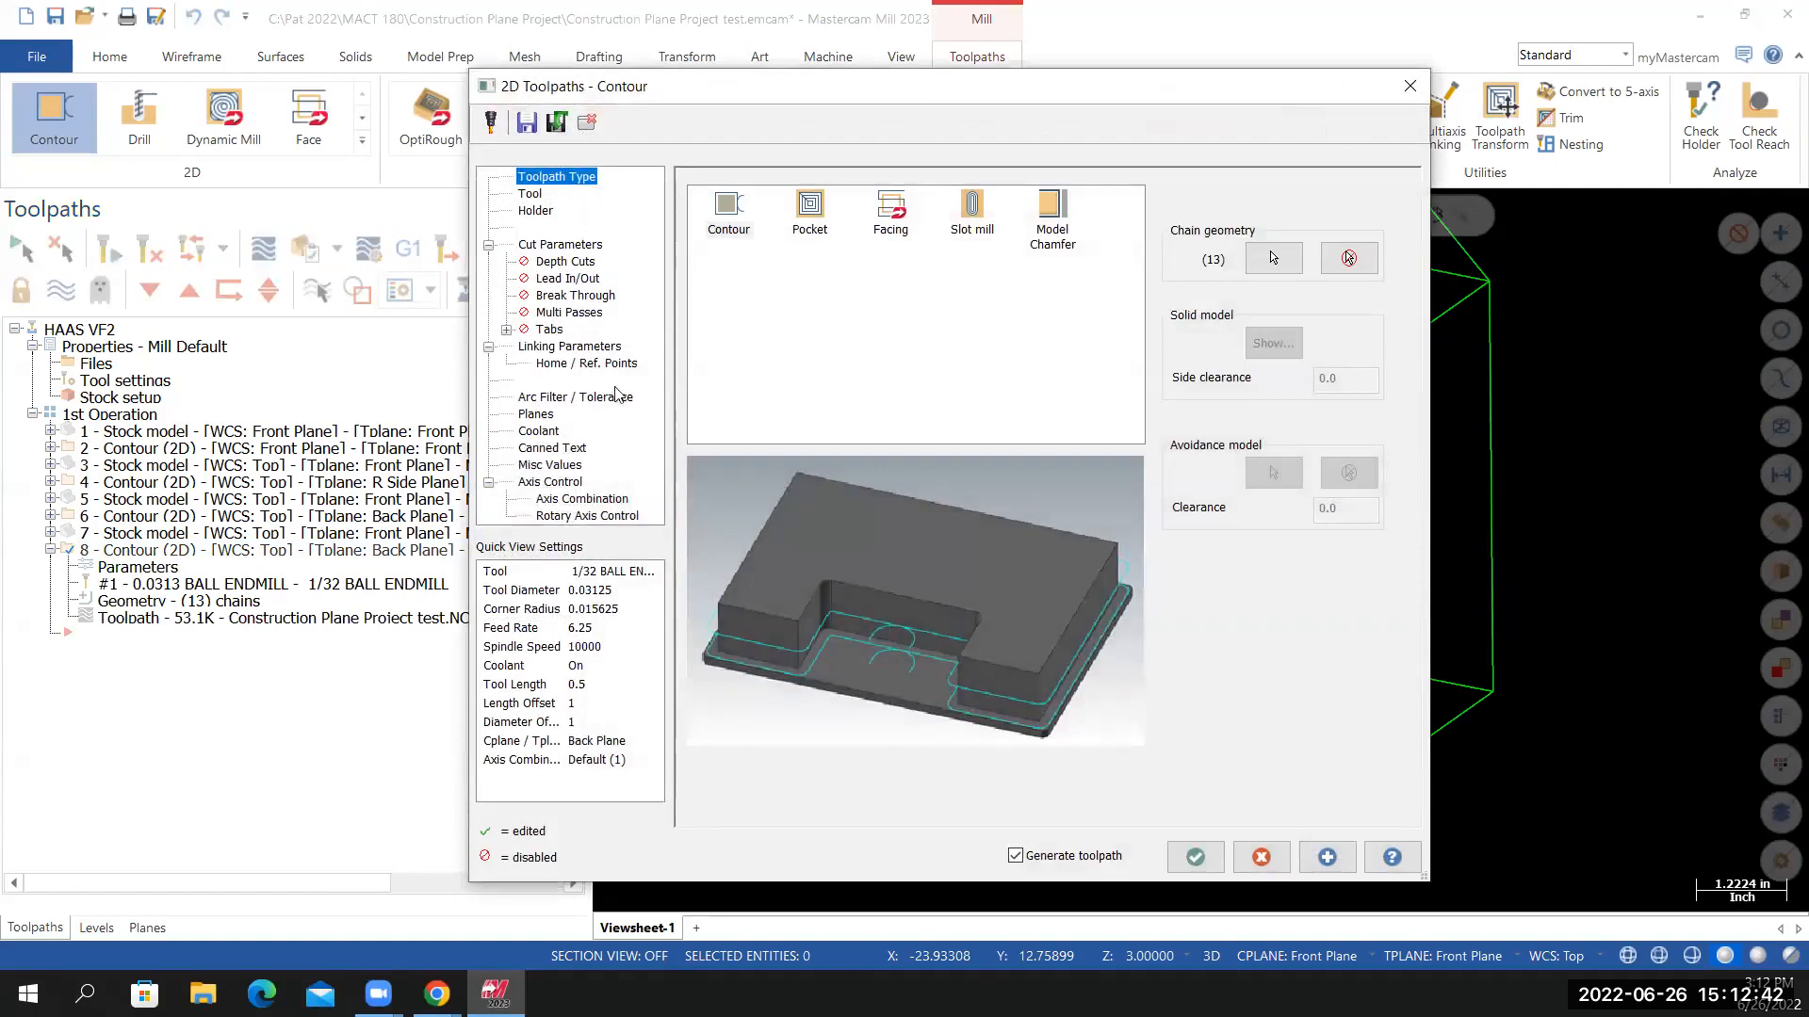
pyautogui.click(543, 419)
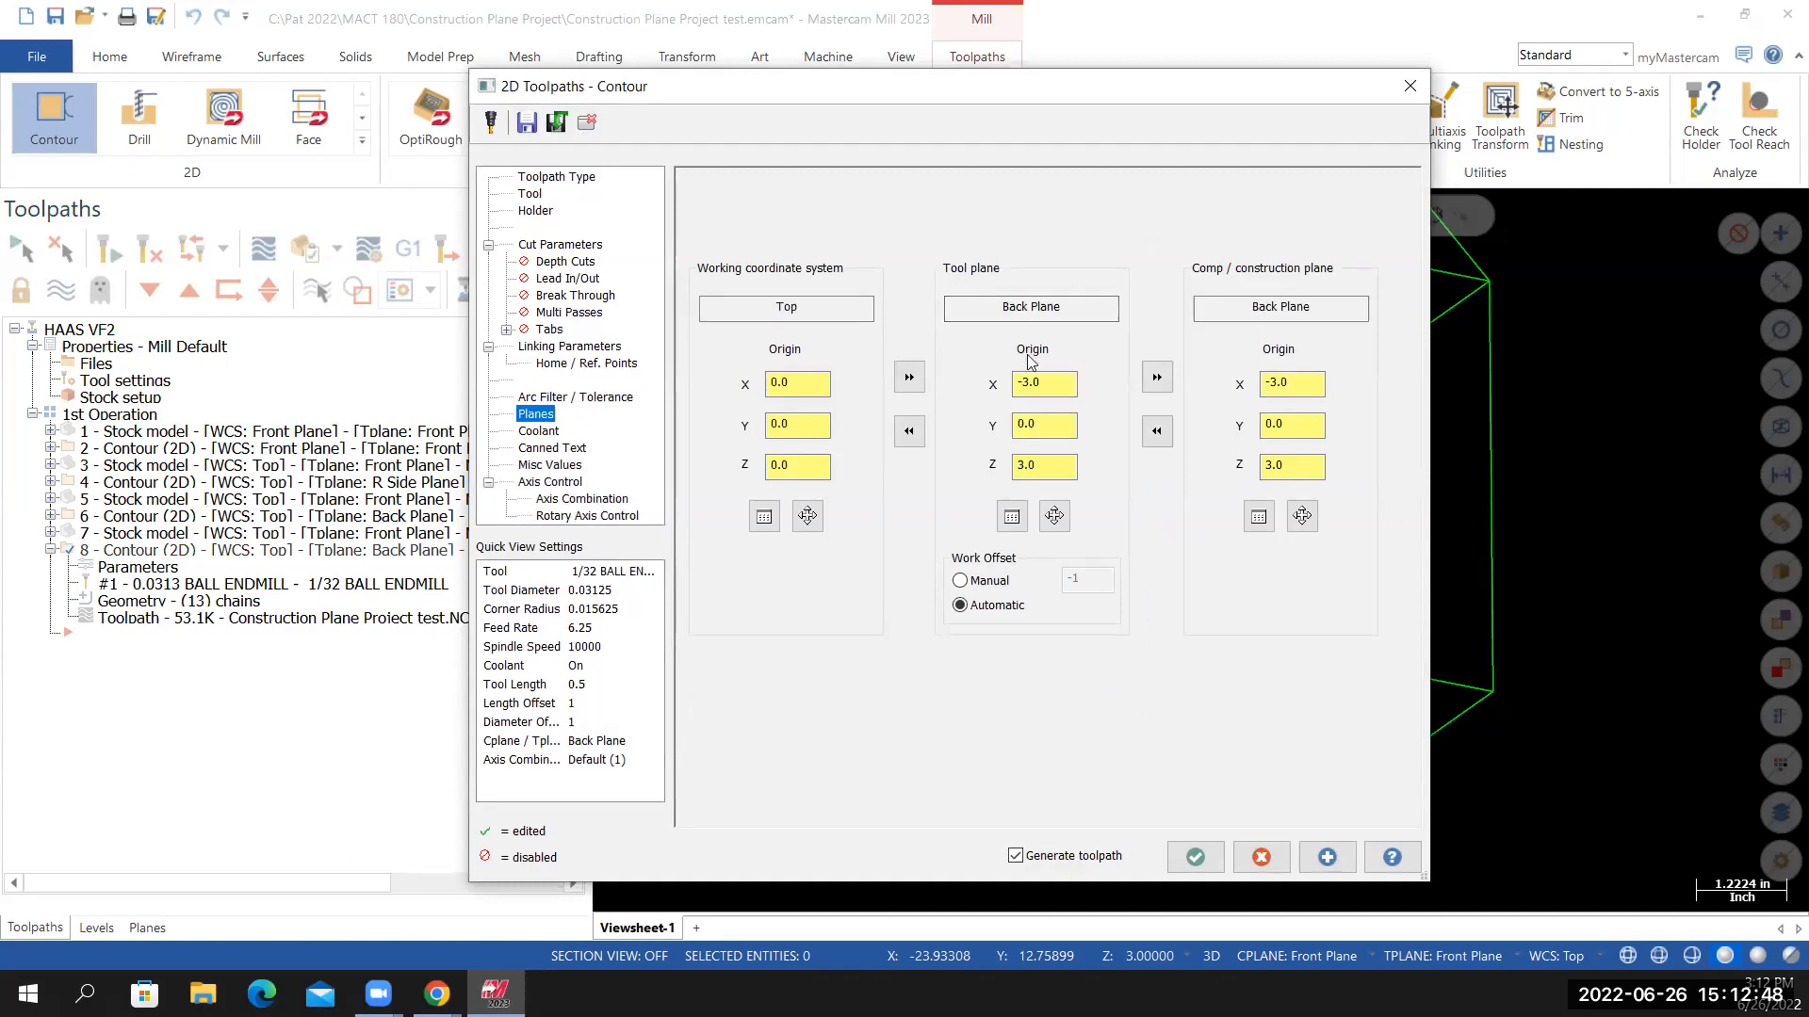
pyautogui.click(1014, 524)
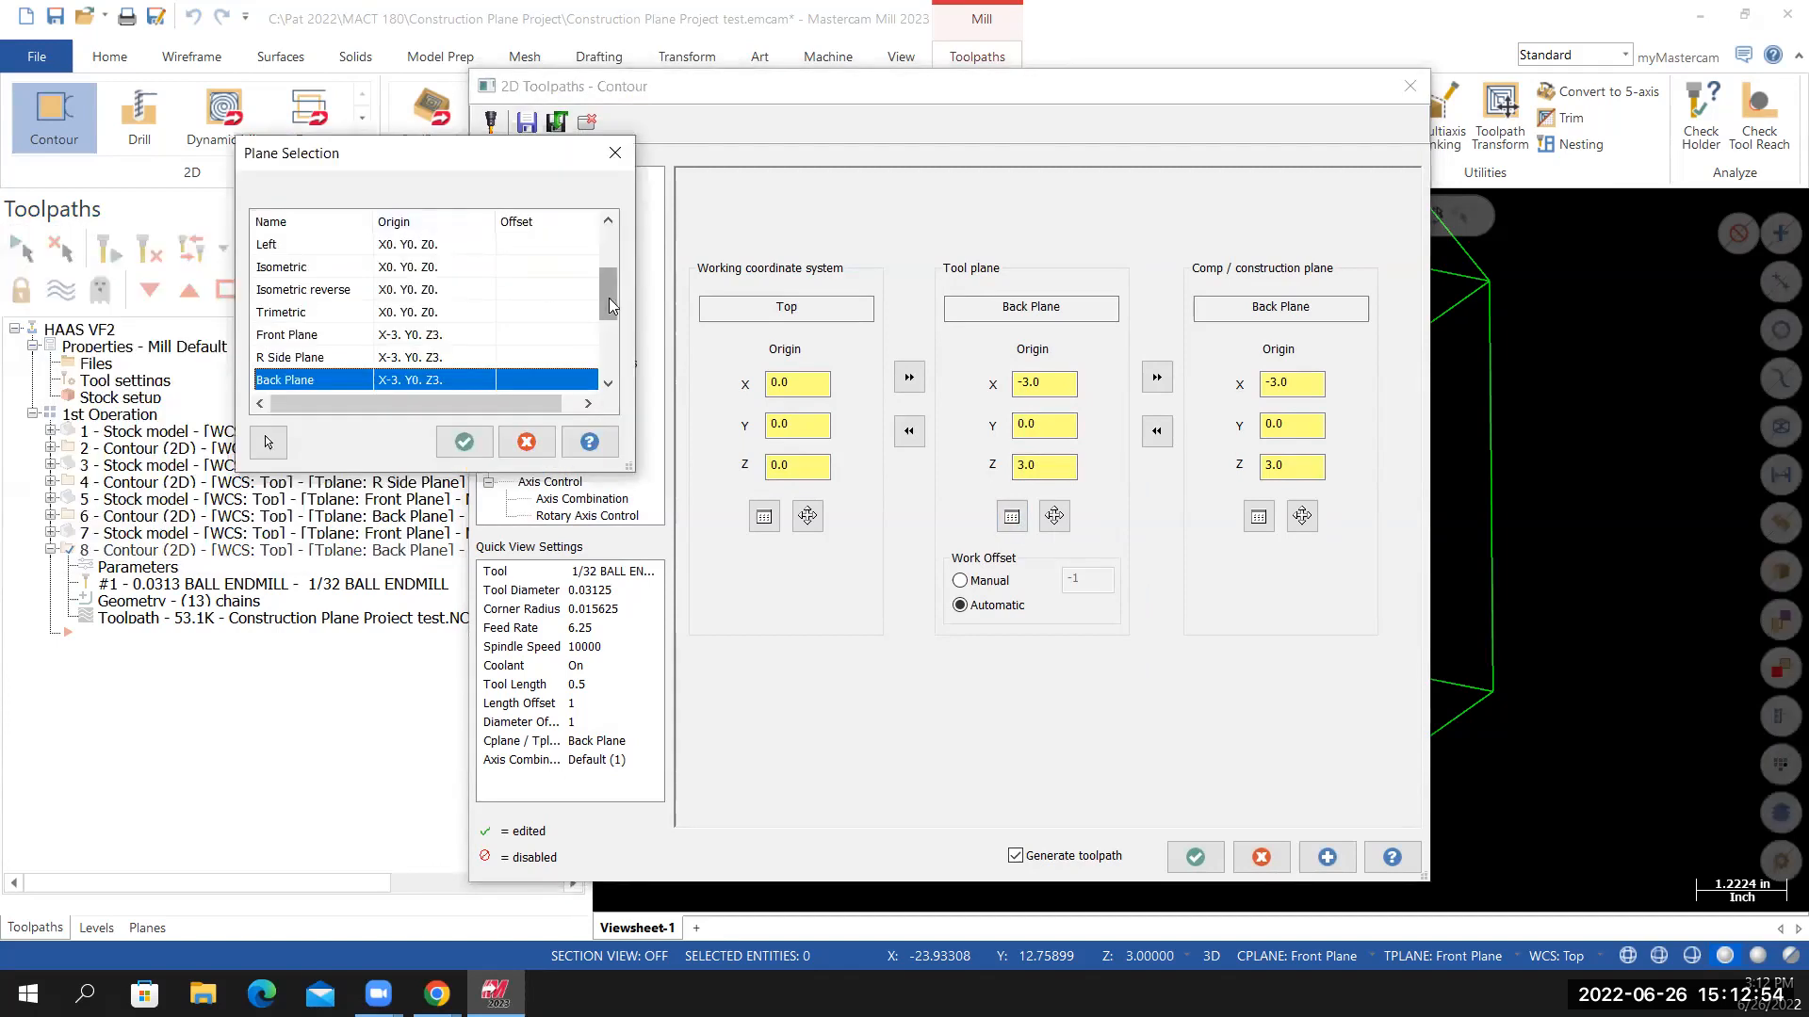
pyautogui.moveTo(609, 298); pyautogui.dragTo(608, 312)
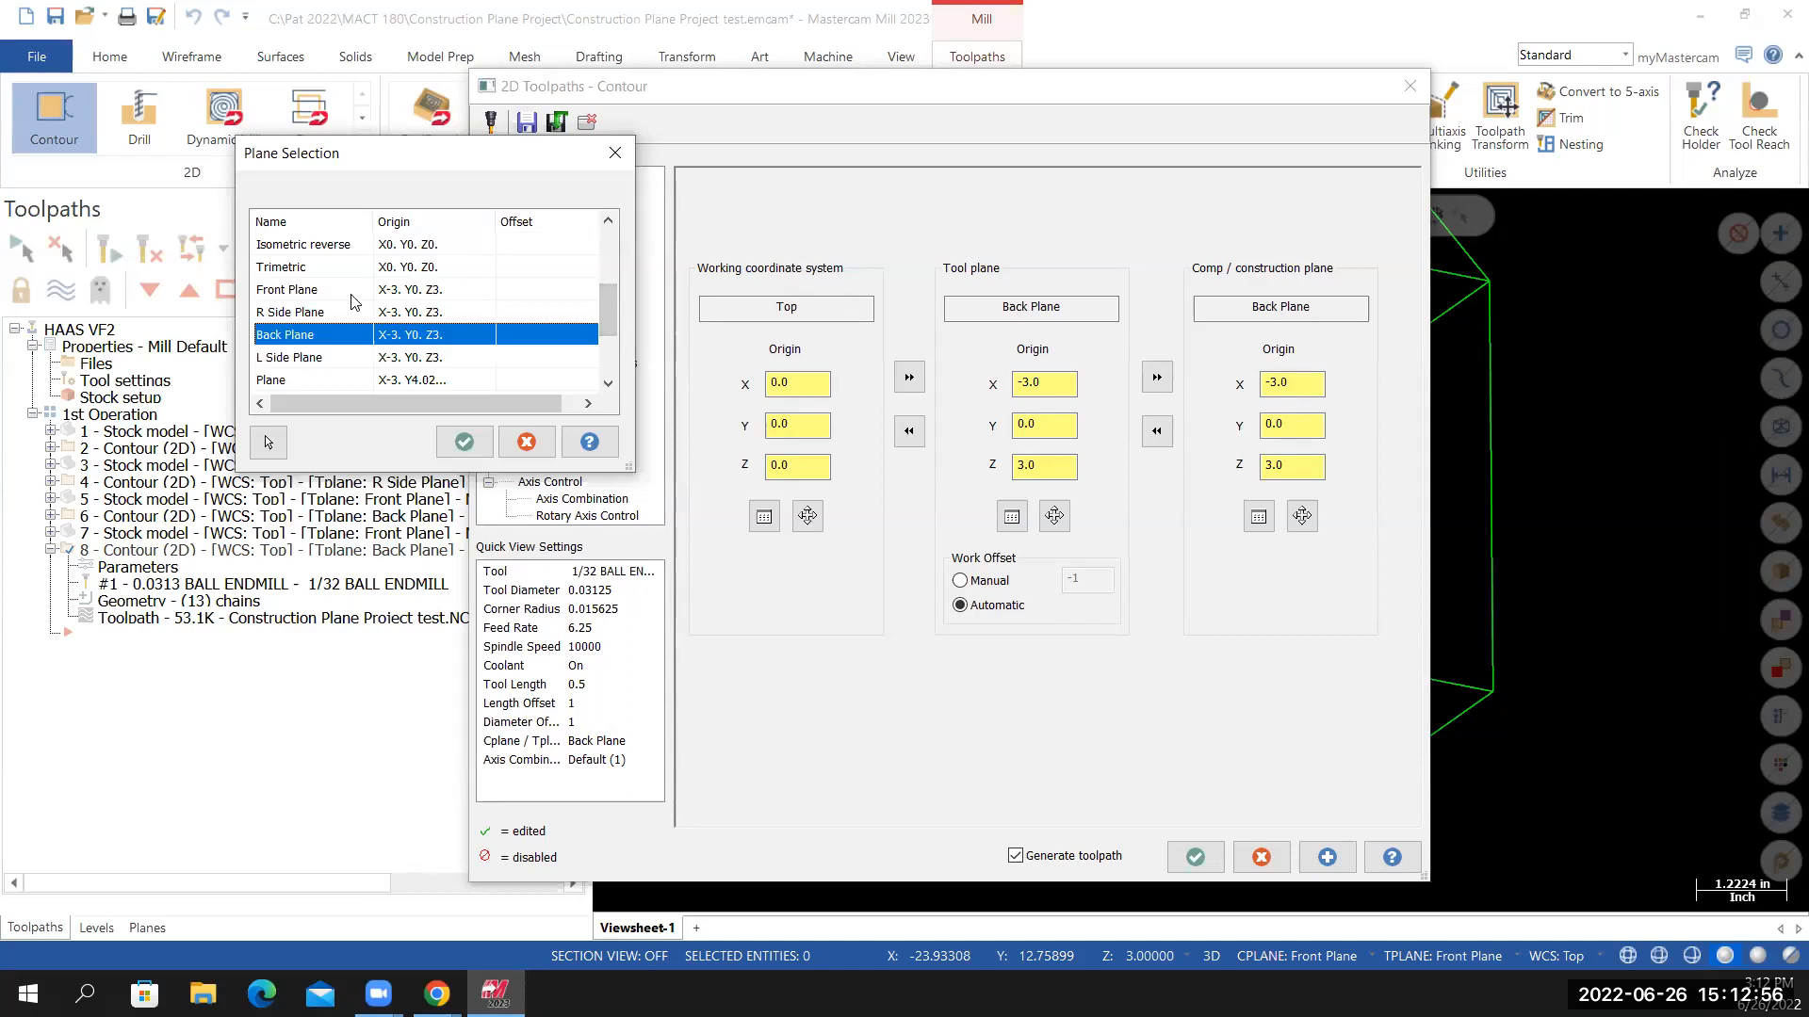
pyautogui.click(311, 359)
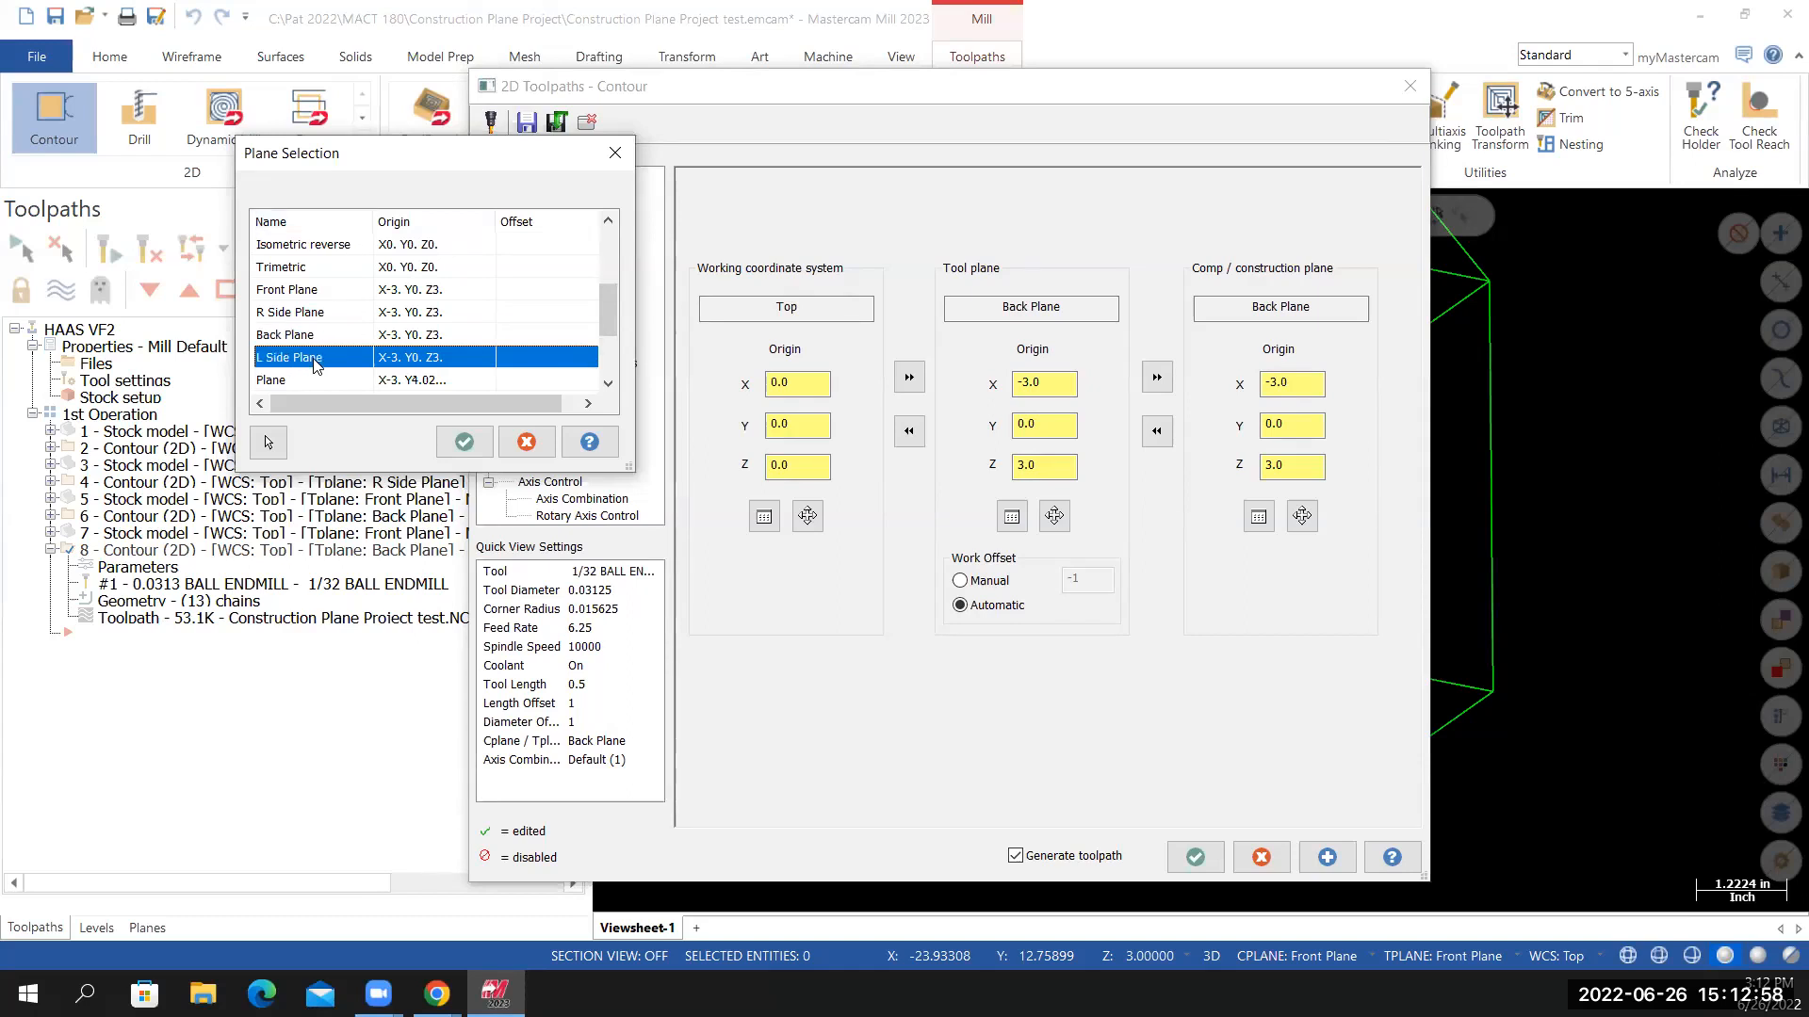
pyautogui.click(464, 442)
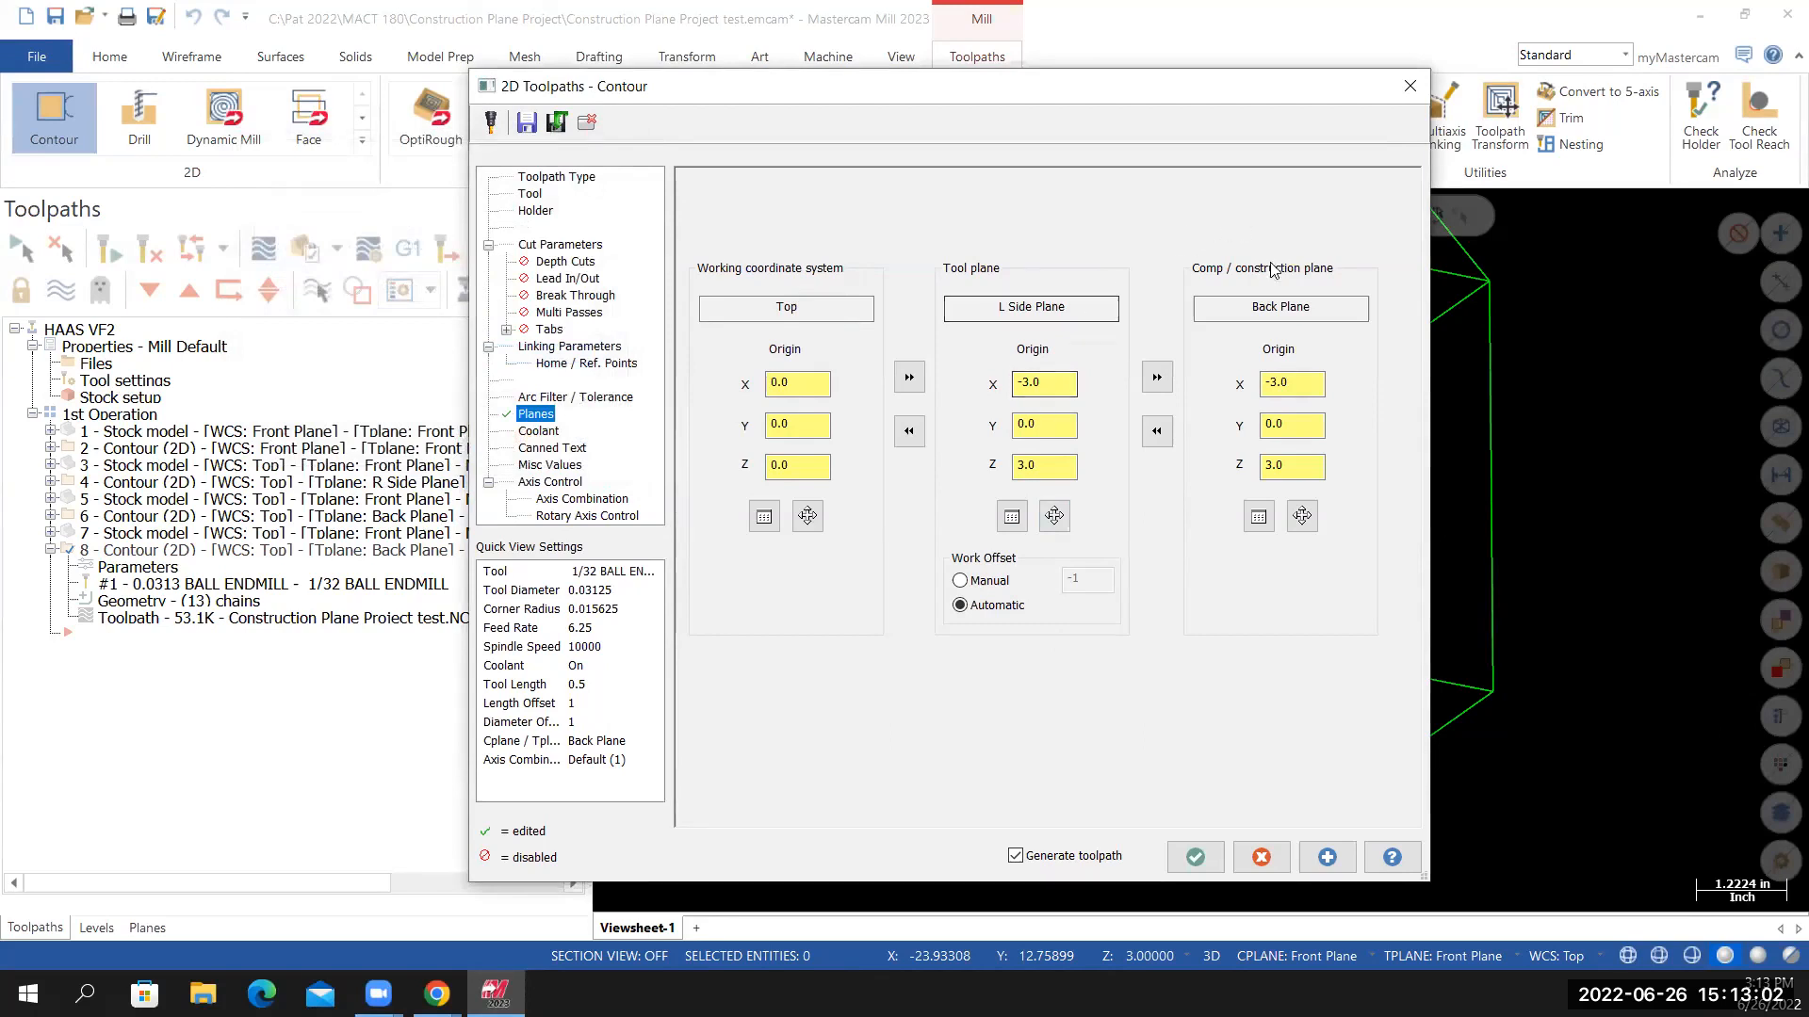
pyautogui.click(1157, 377)
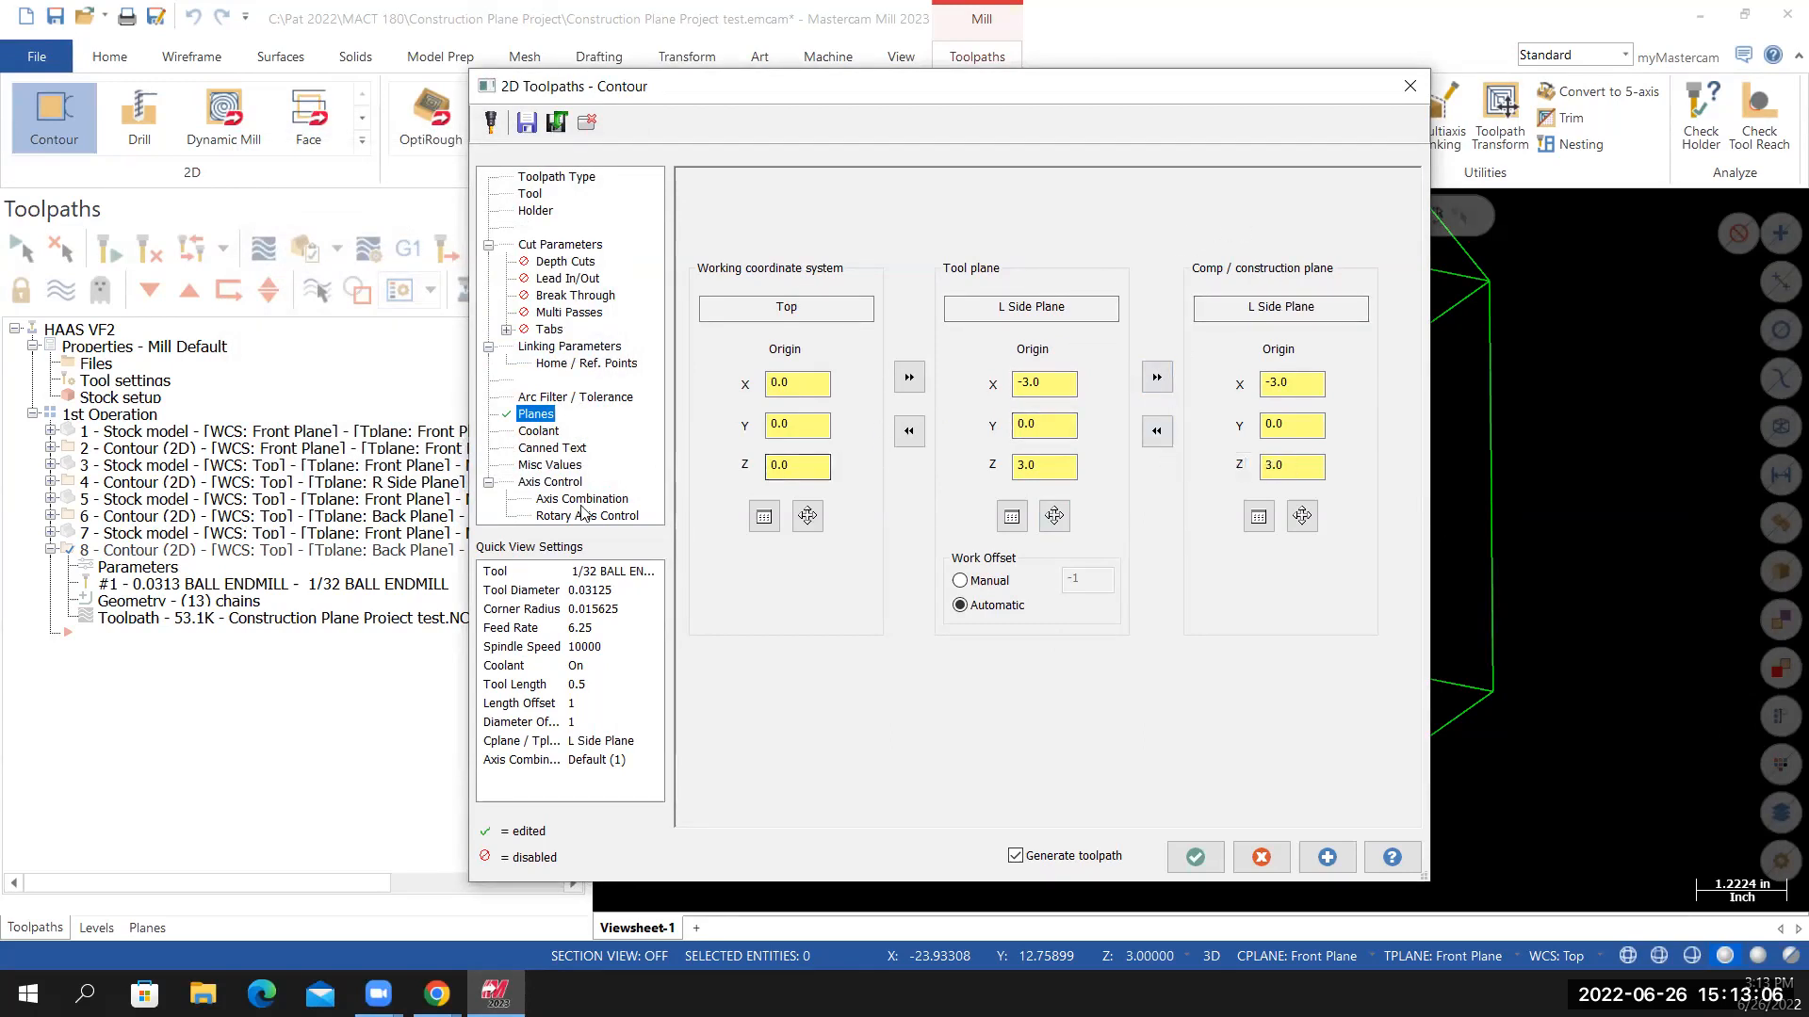
# Replace the contour operation's chained geometry with the L SIDE lettering, using a window selection, and generate the toolpath
pyautogui.click(556, 177)
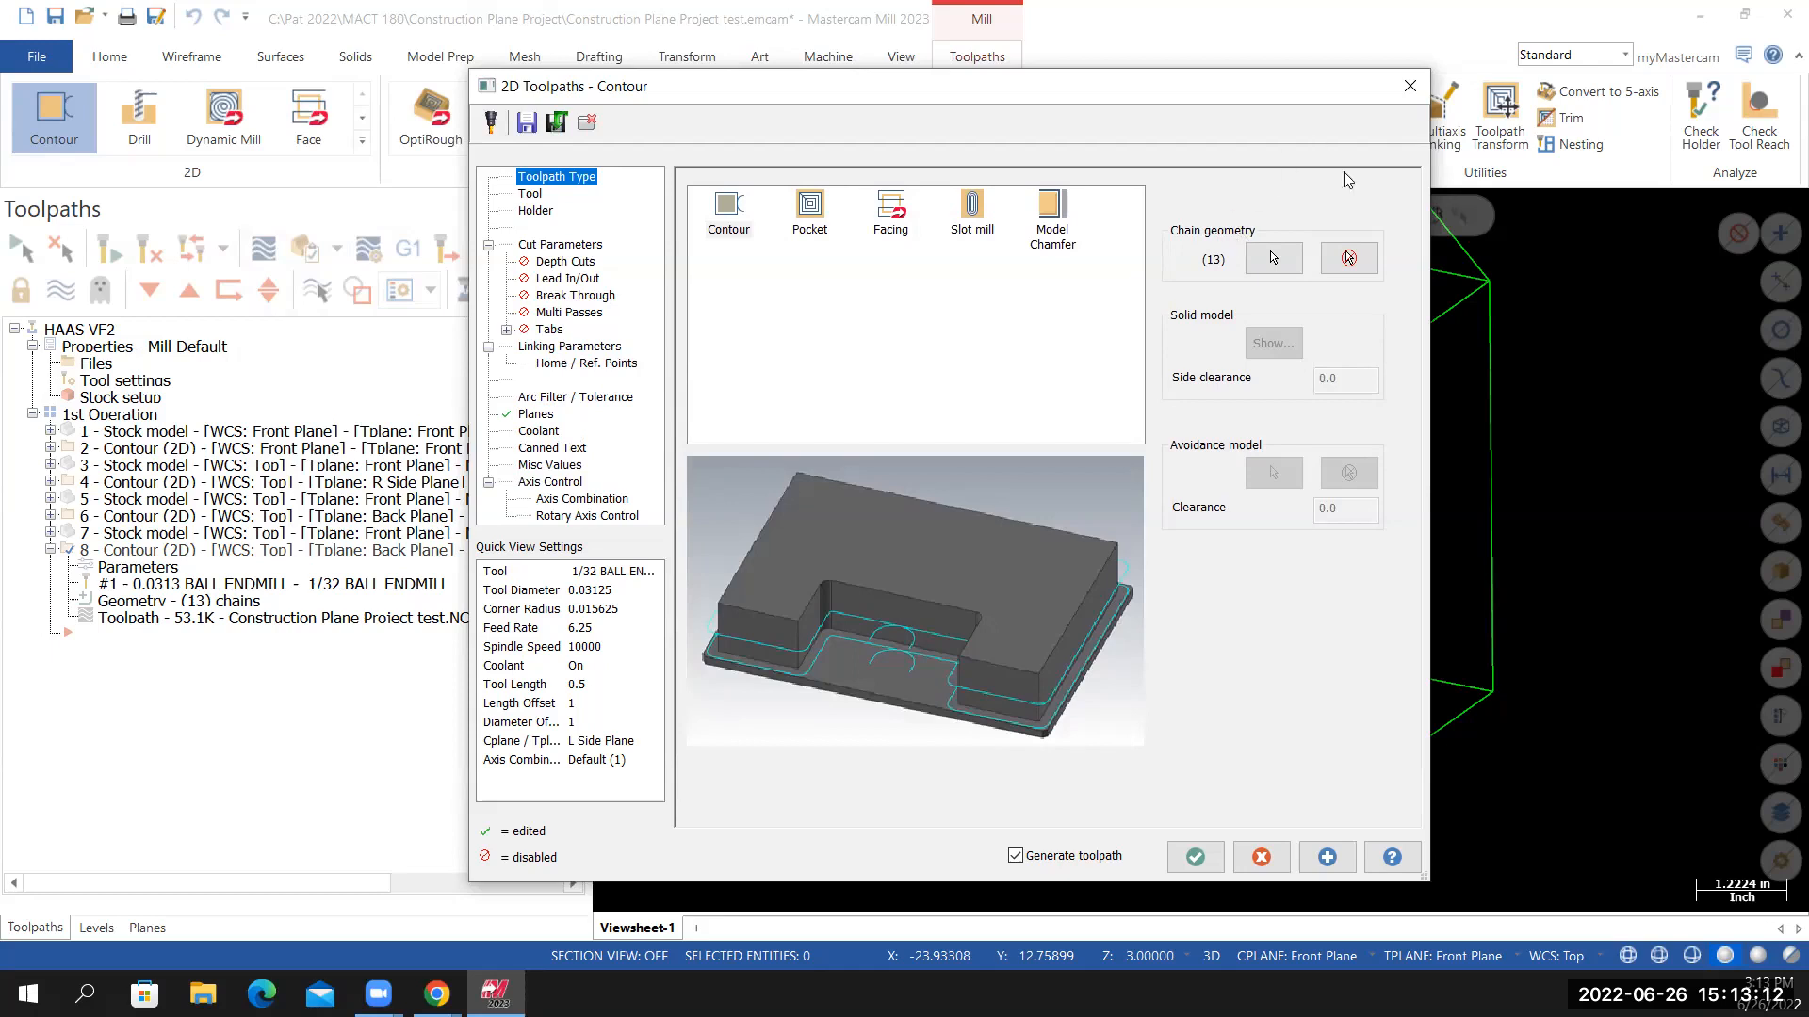
pyautogui.click(1350, 258)
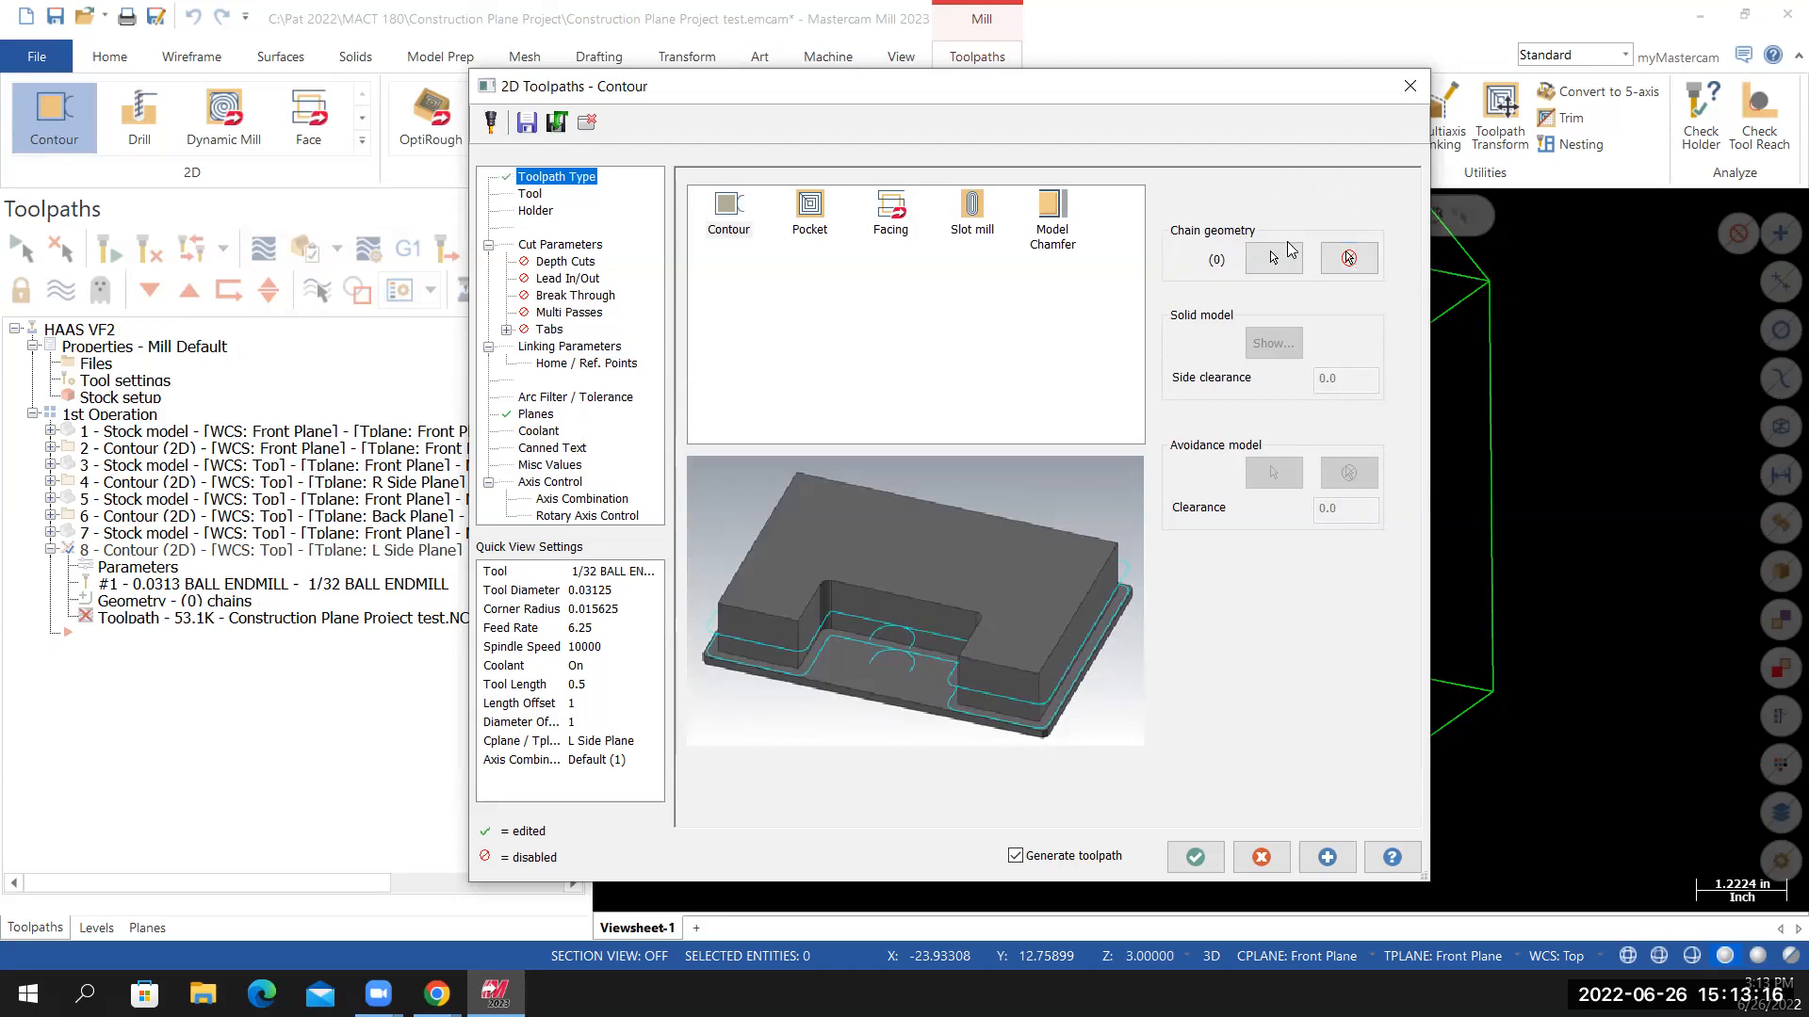
pyautogui.click(1275, 257)
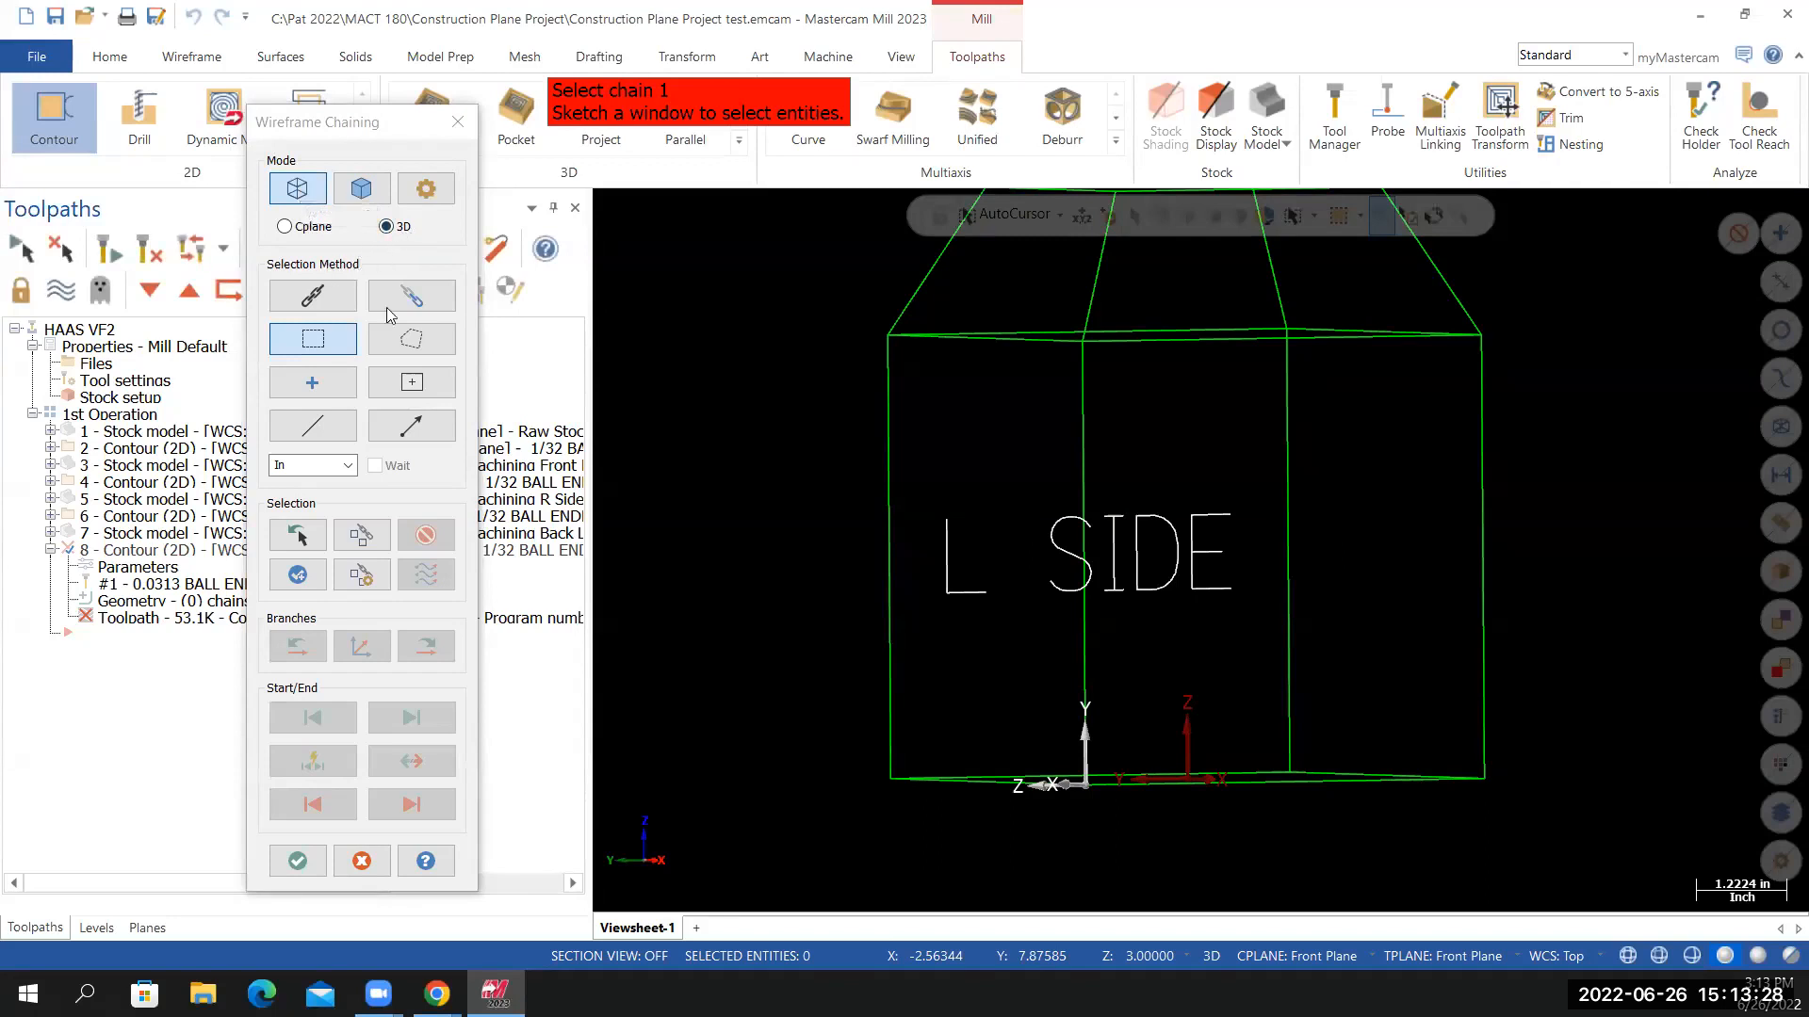
pyautogui.moveTo(756, 618); pyautogui.dragTo(693, 656, button='middle')
pyautogui.moveTo(793, 482)
pyautogui.mouseDown()
pyautogui.moveTo(1066, 731)
pyautogui.moveTo(1233, 745)
pyautogui.moveTo(1169, 735)
pyautogui.mouseUp()
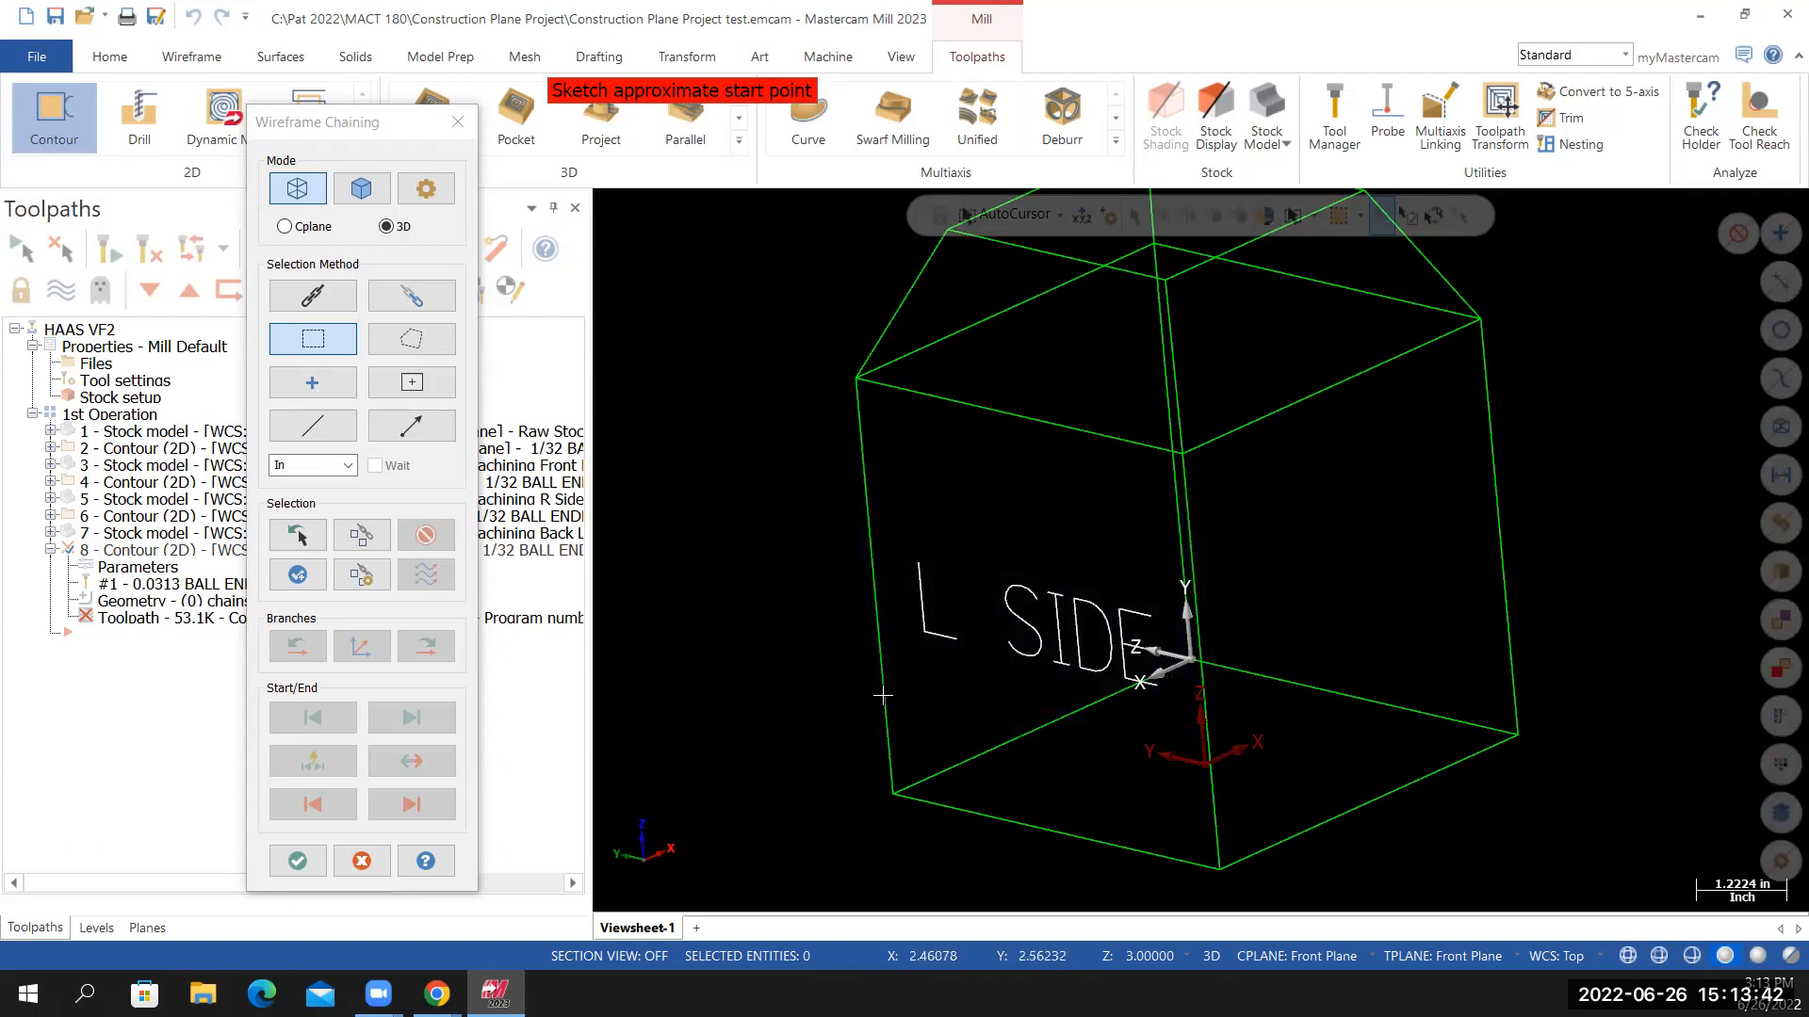
pyautogui.click(959, 642)
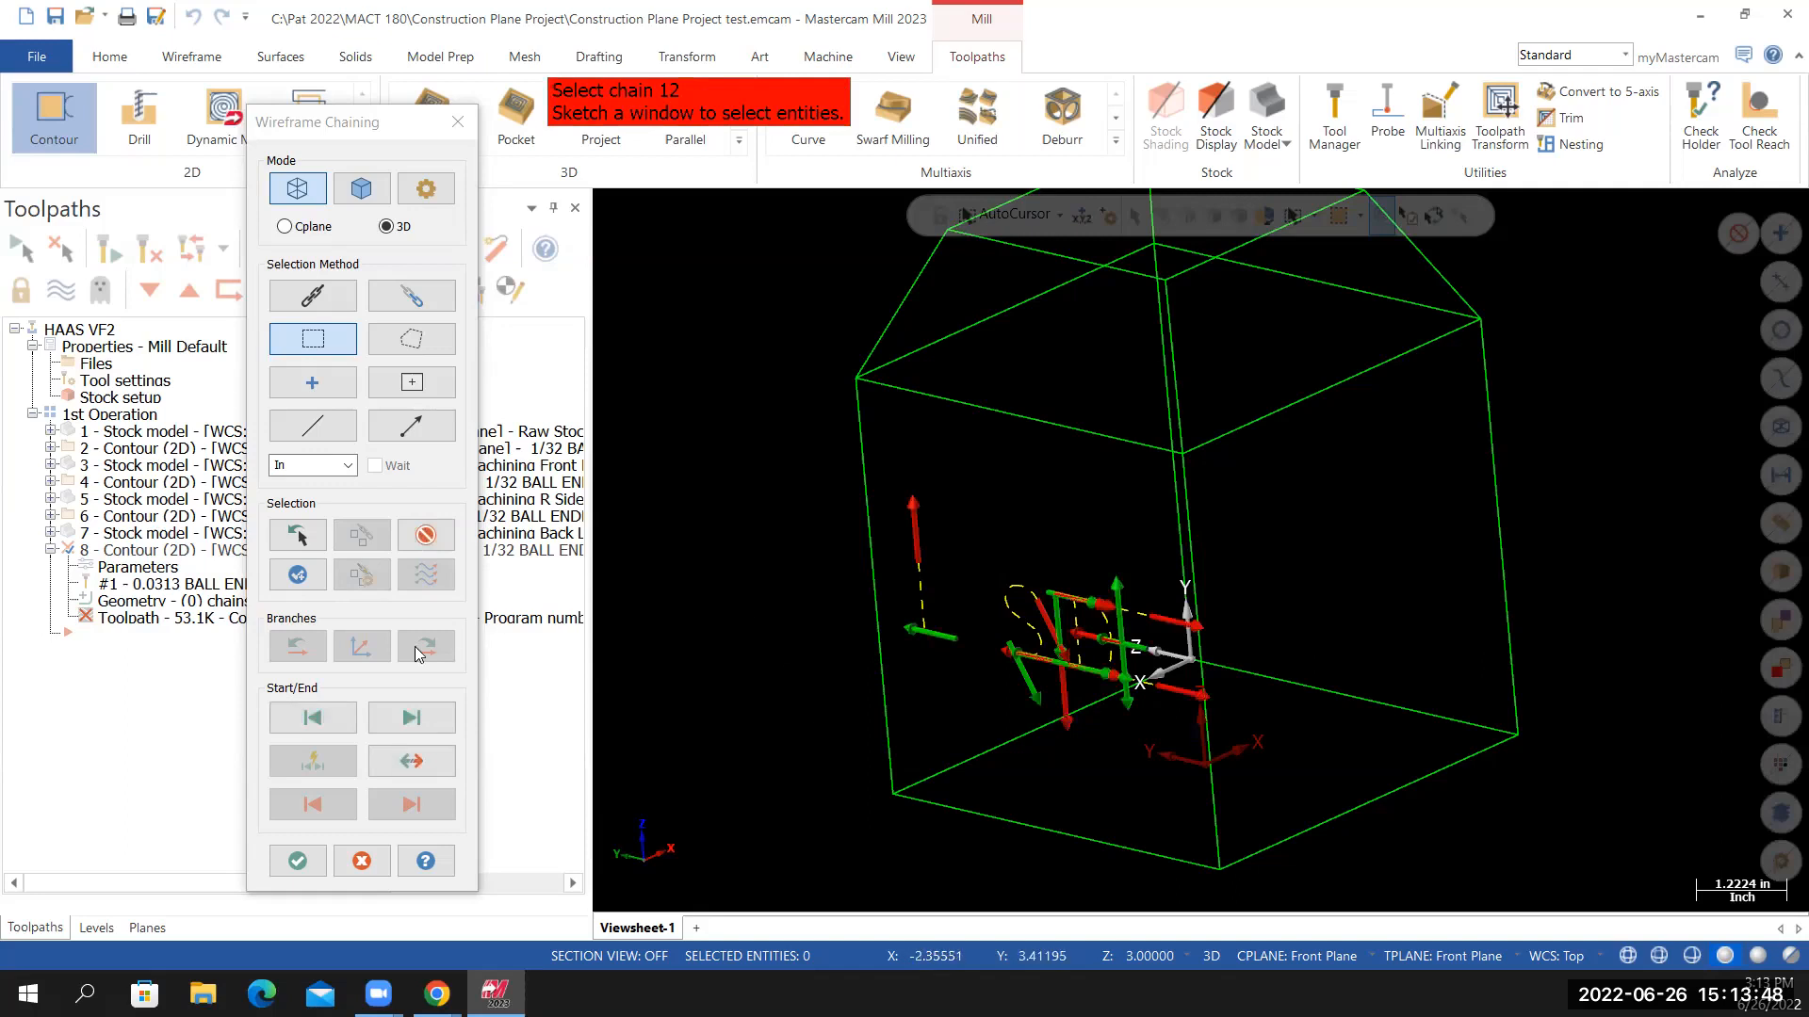
pyautogui.click(299, 862)
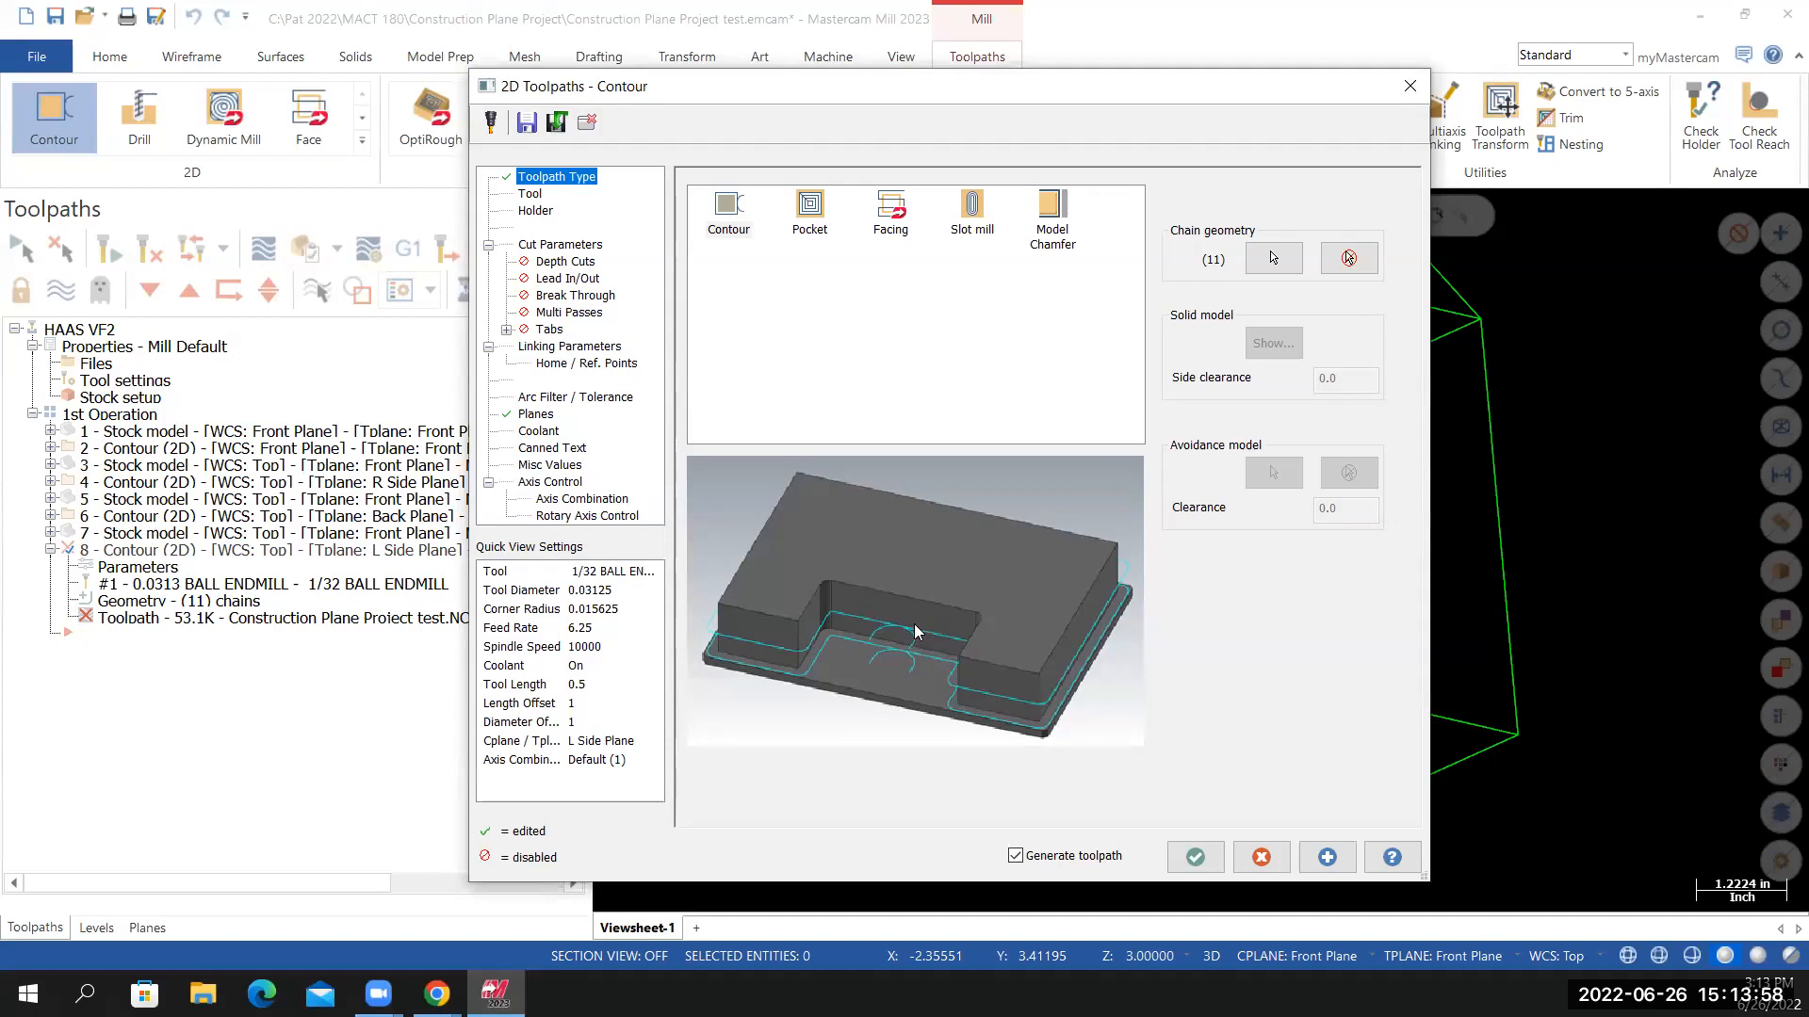
pyautogui.click(1194, 857)
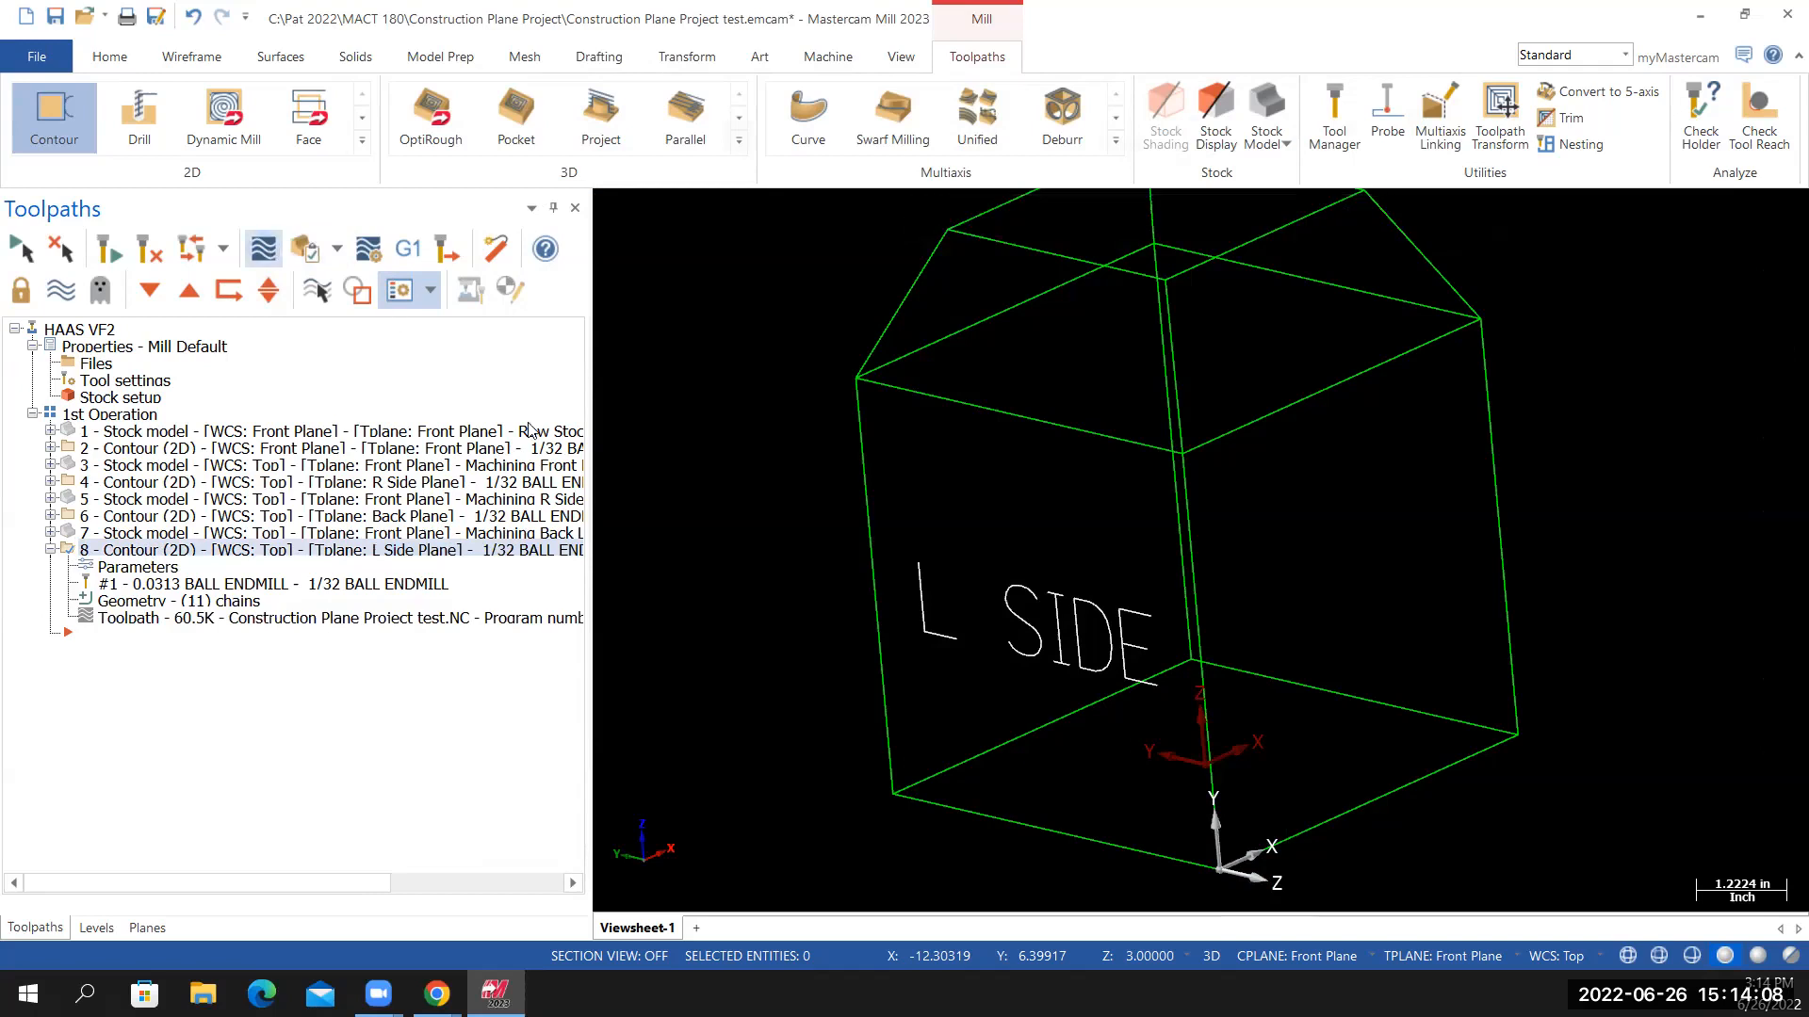
# Backplot the L Side contour toolpath to check the tool motion, and save the file
pyautogui.click(608, 204)
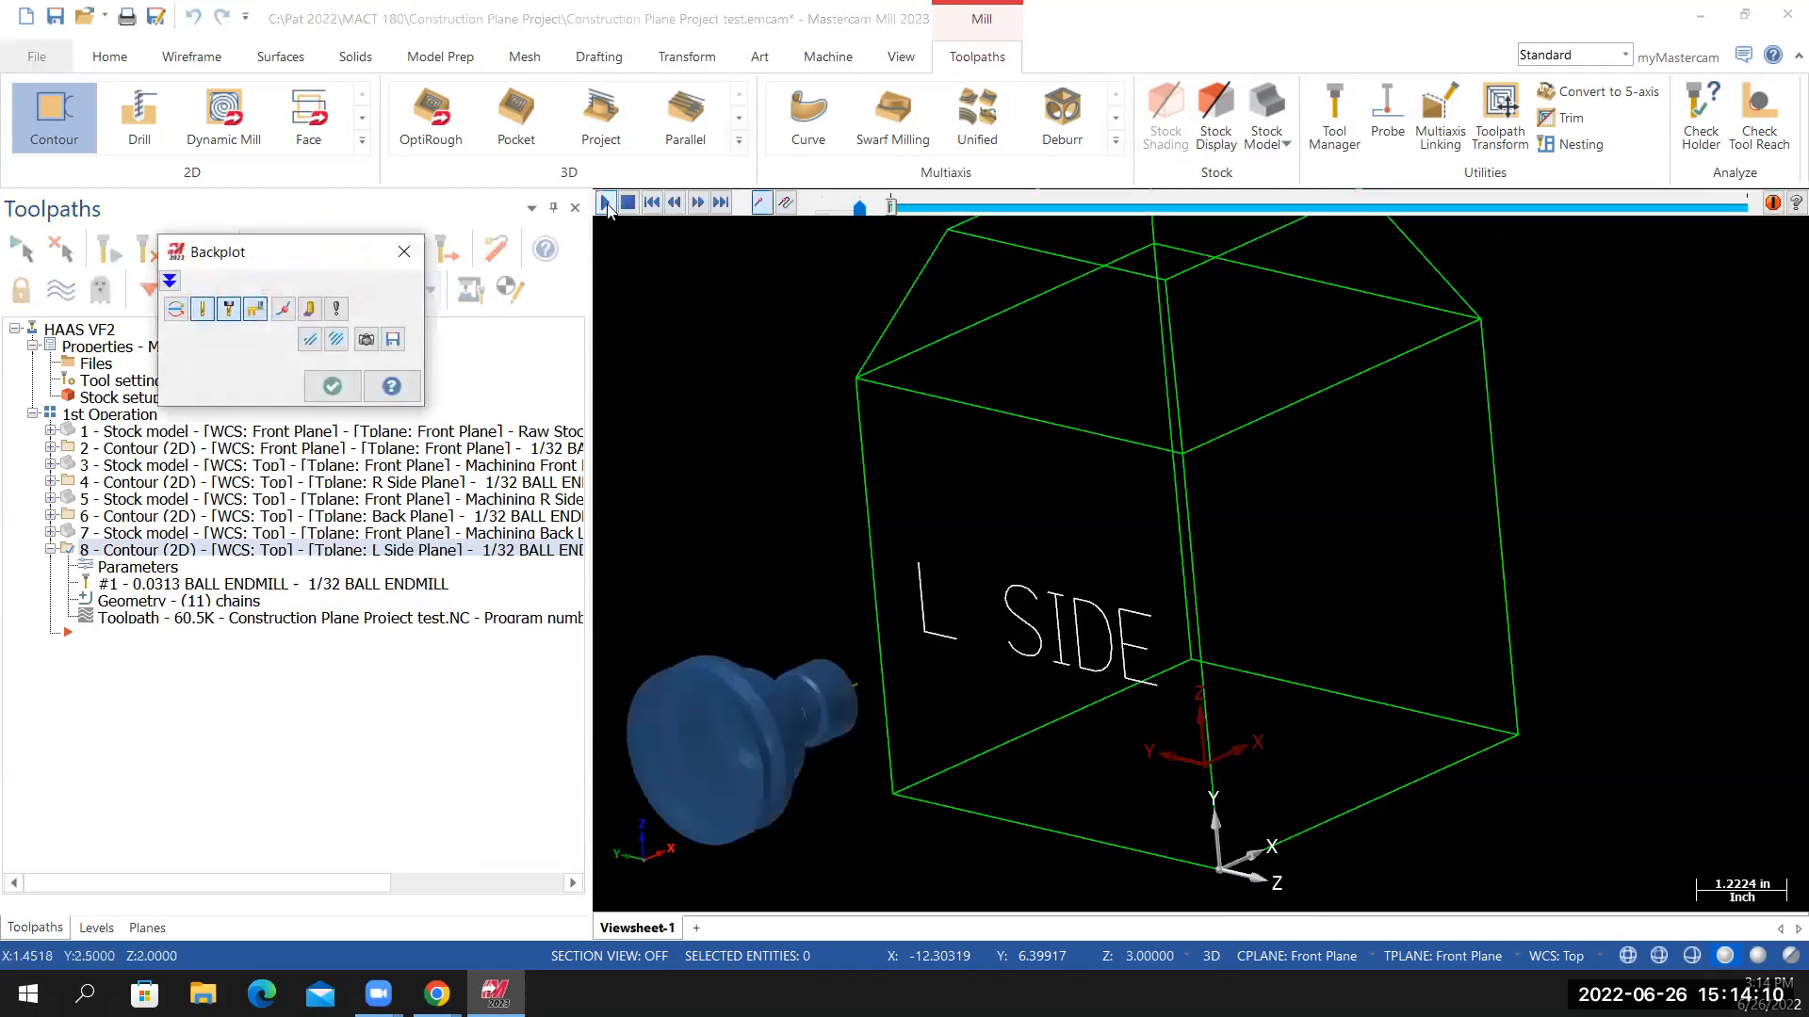
pyautogui.moveTo(810, 556); pyautogui.dragTo(852, 594, button='middle')
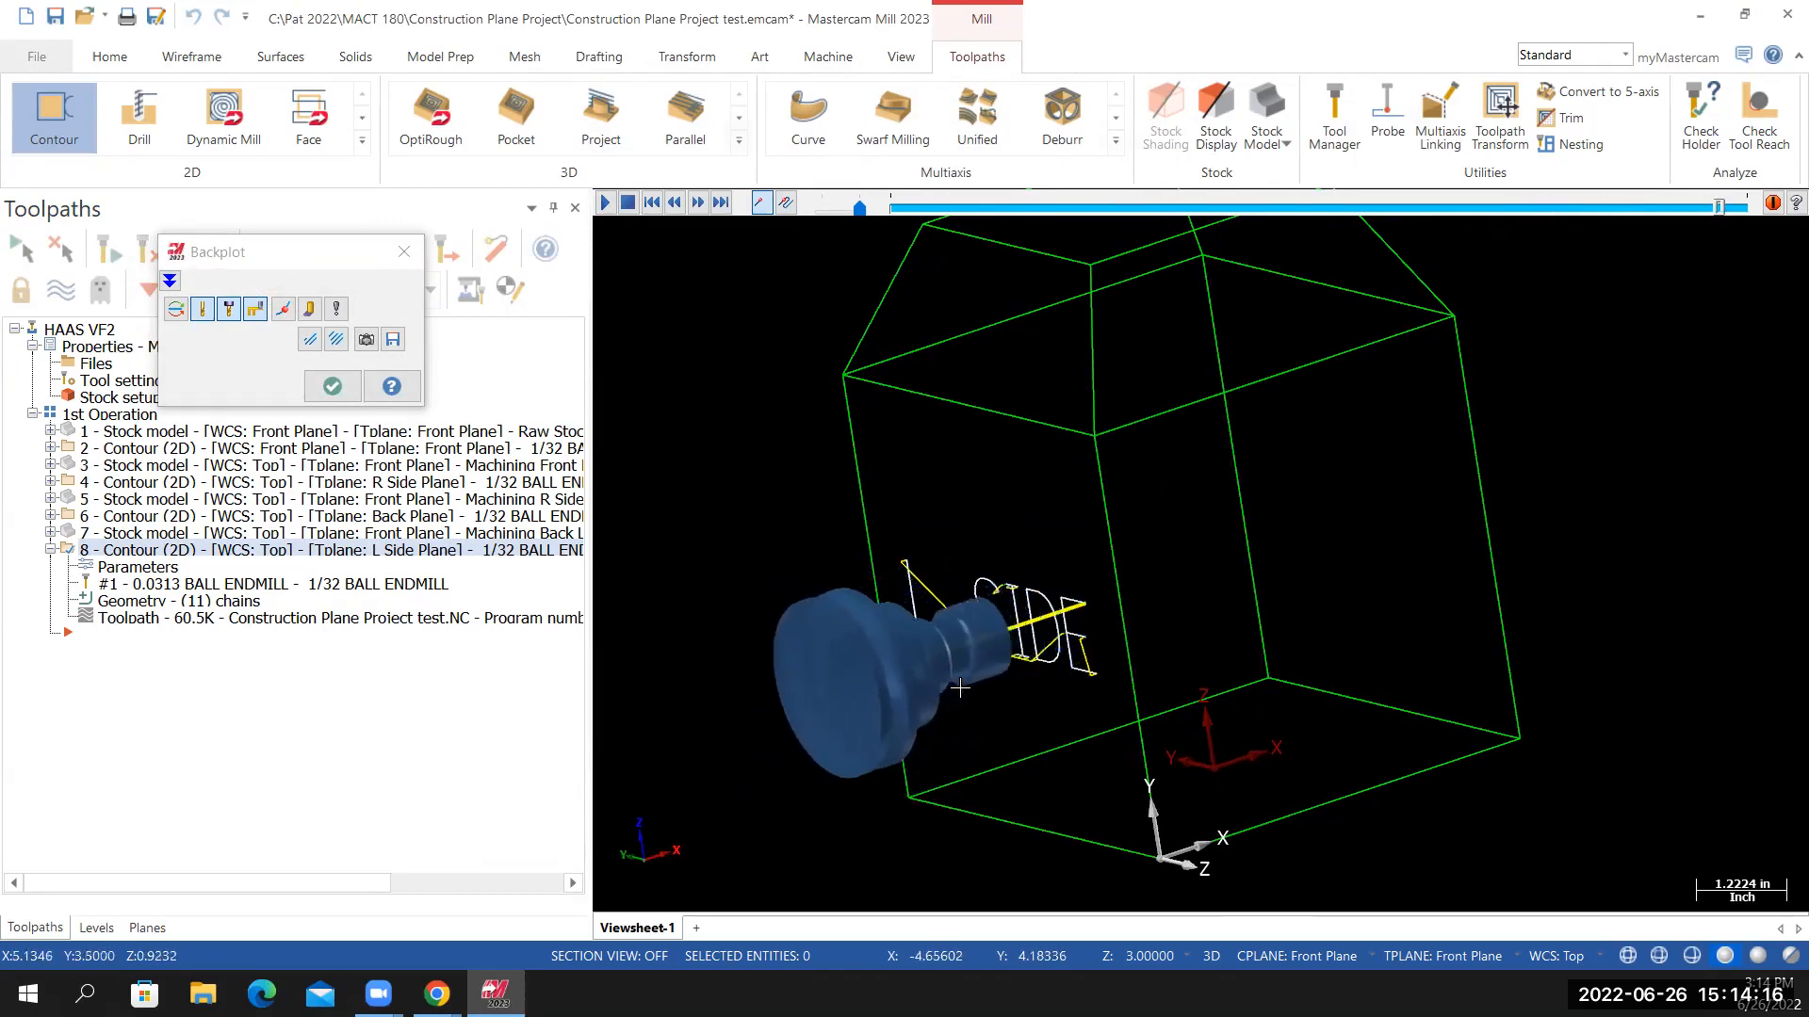
pyautogui.moveTo(960, 688); pyautogui.dragTo(891, 635, button='middle')
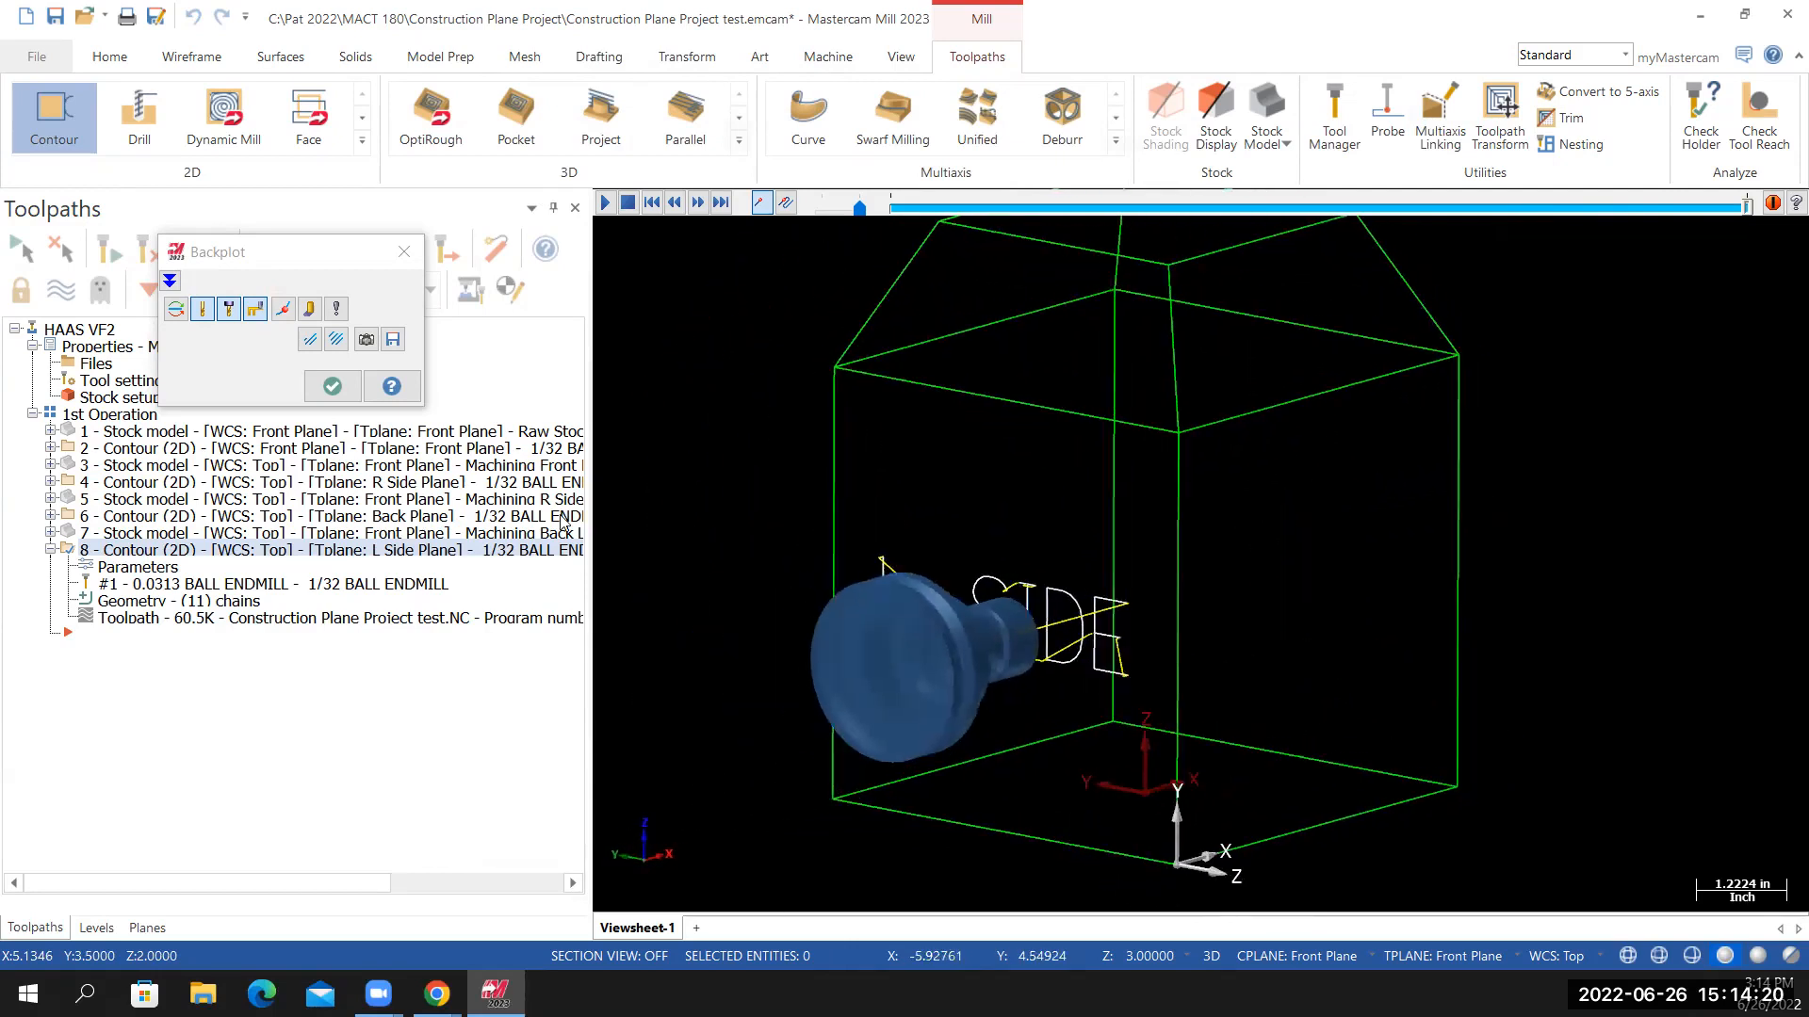
pyautogui.click(404, 251)
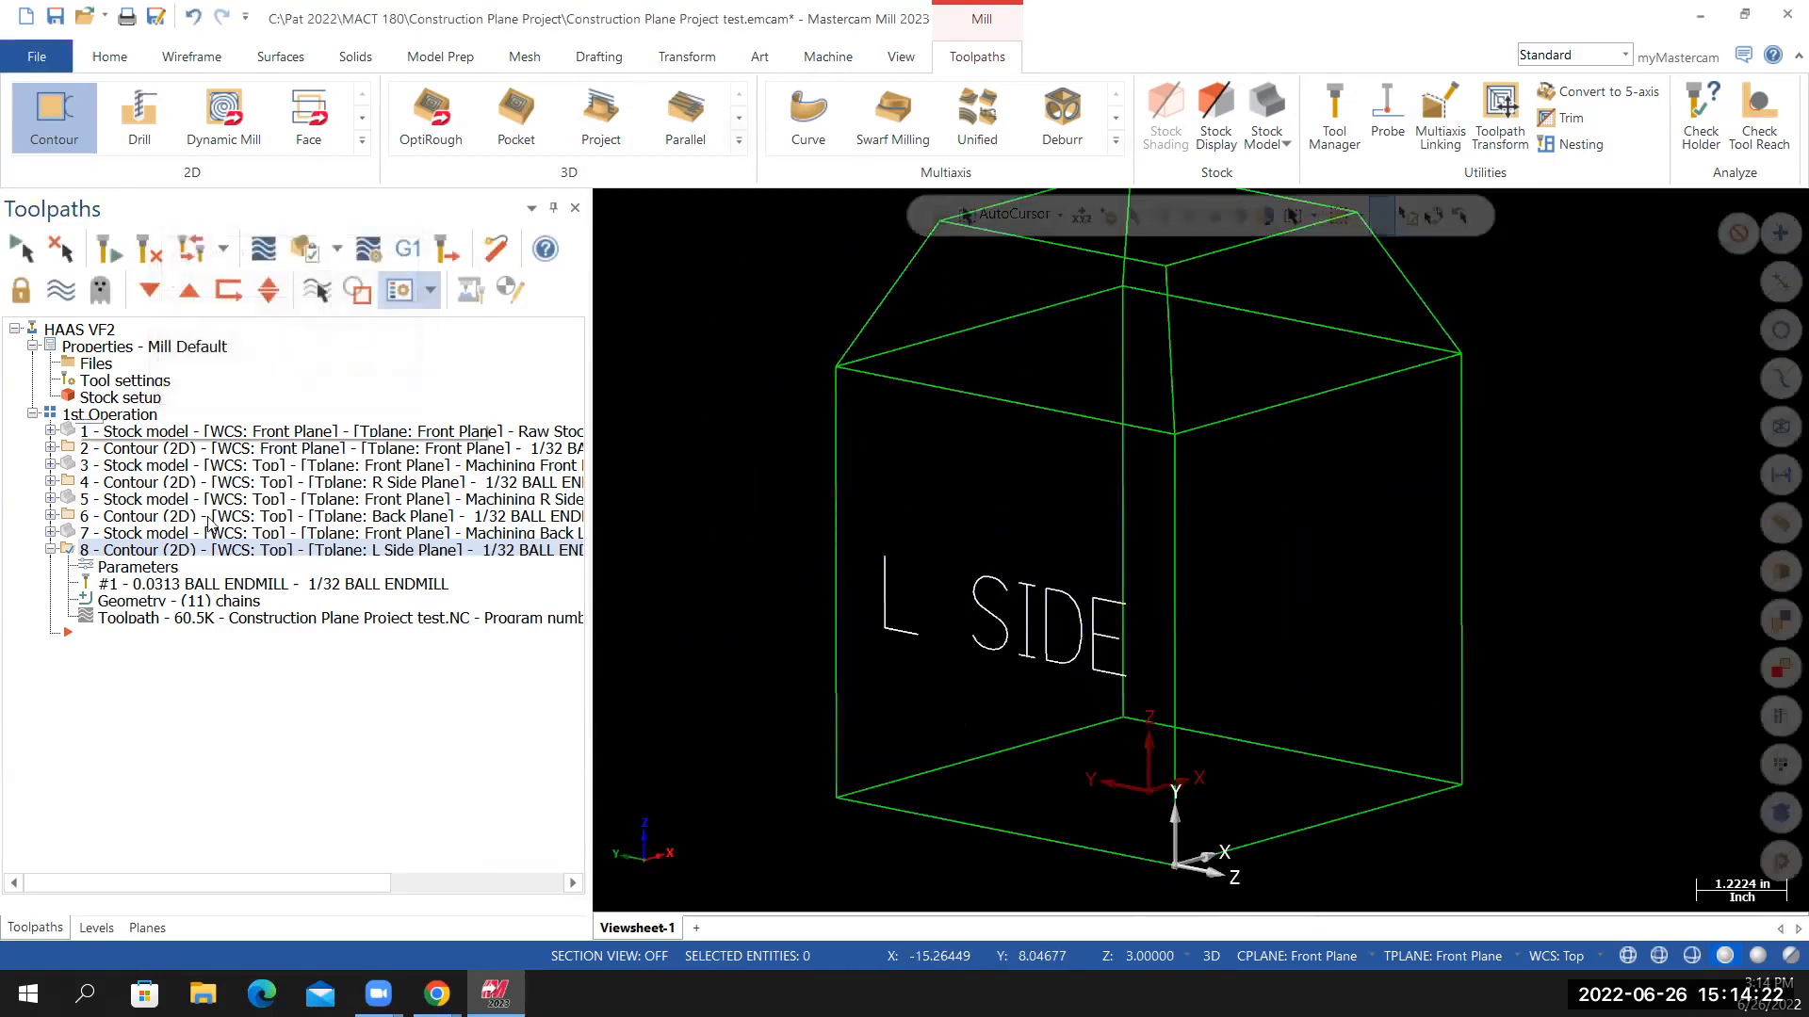
pyautogui.click(36, 57)
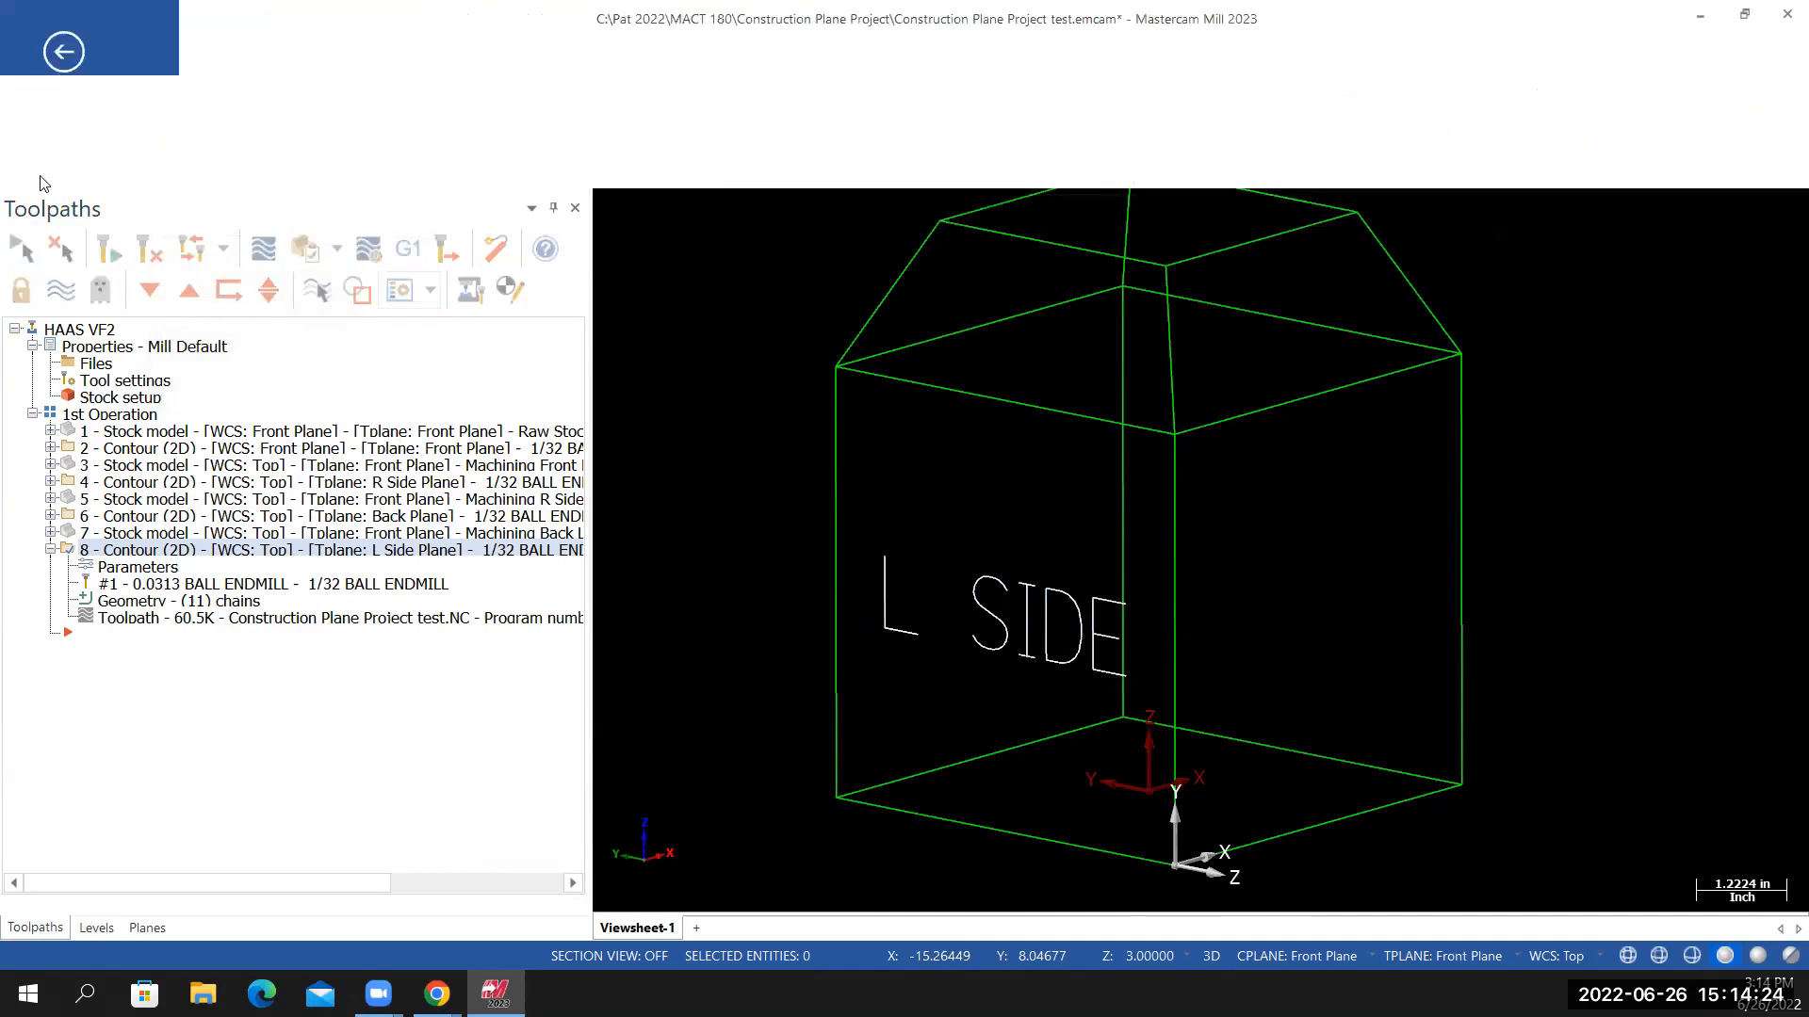
pyautogui.click(55, 321)
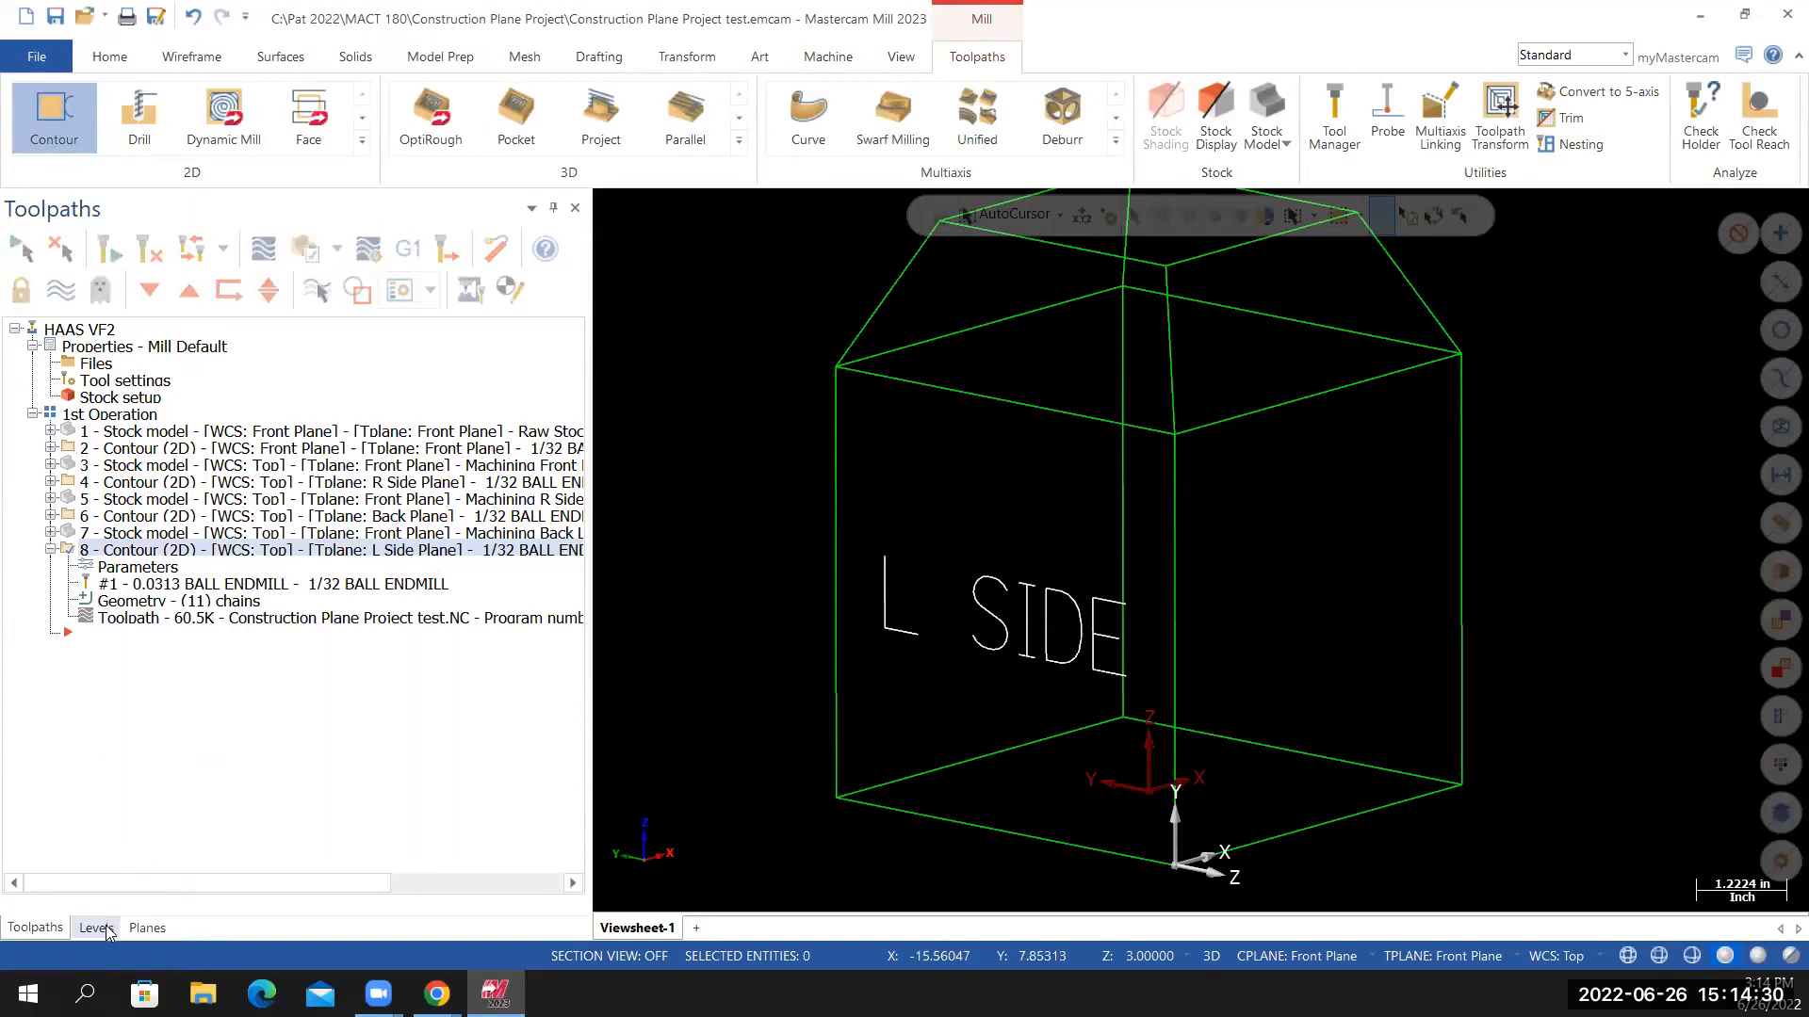
# Show level 14 (One) and hide level 13 (L Side)
pyautogui.click(96, 928)
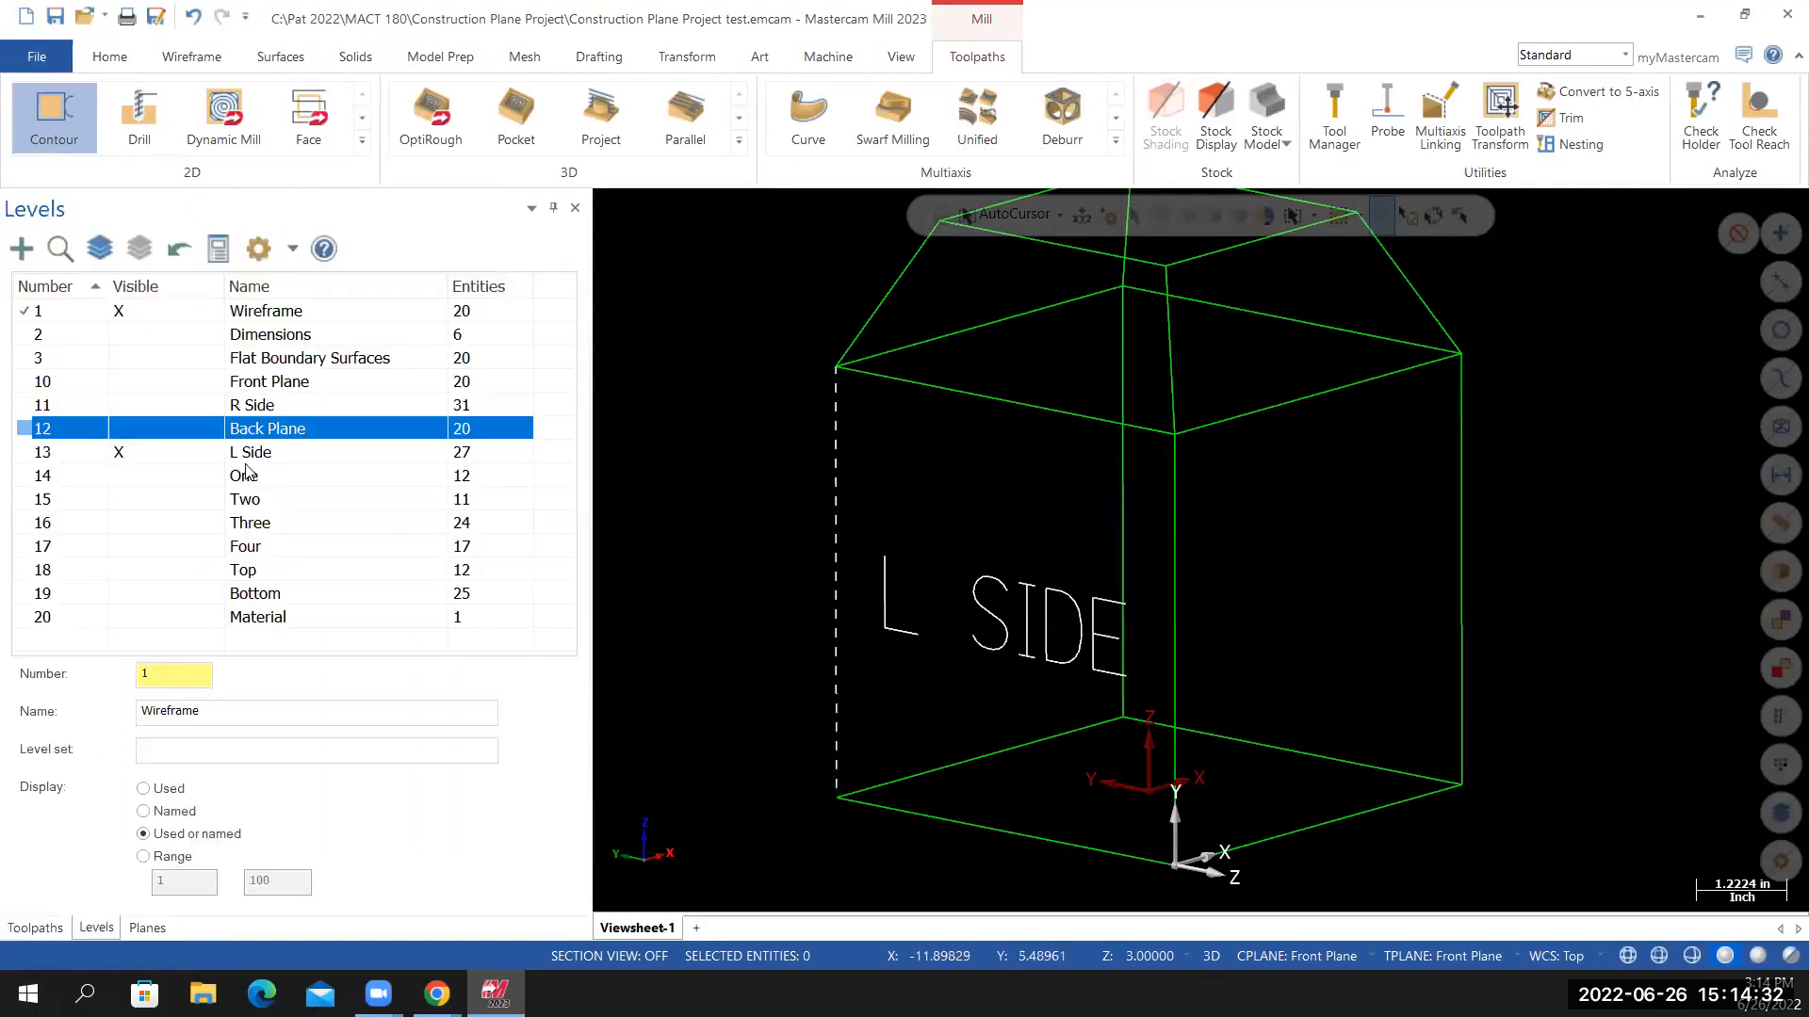
pyautogui.click(122, 482)
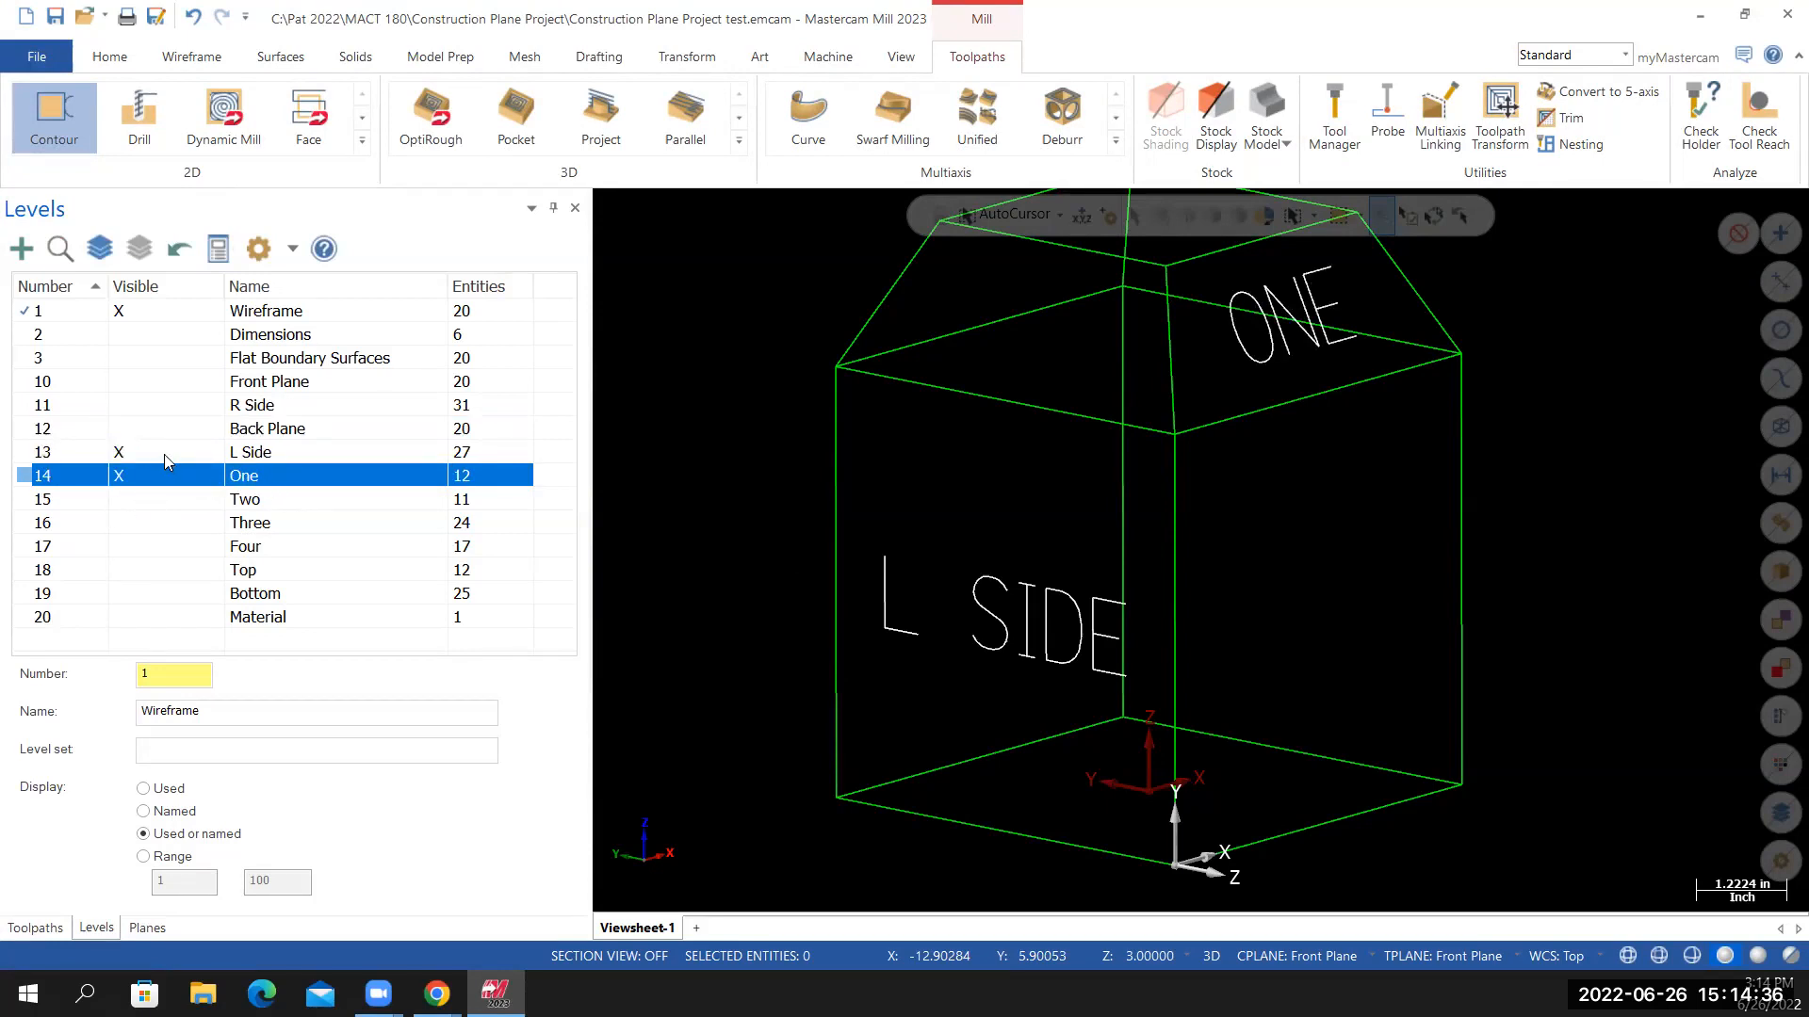
pyautogui.click(119, 453)
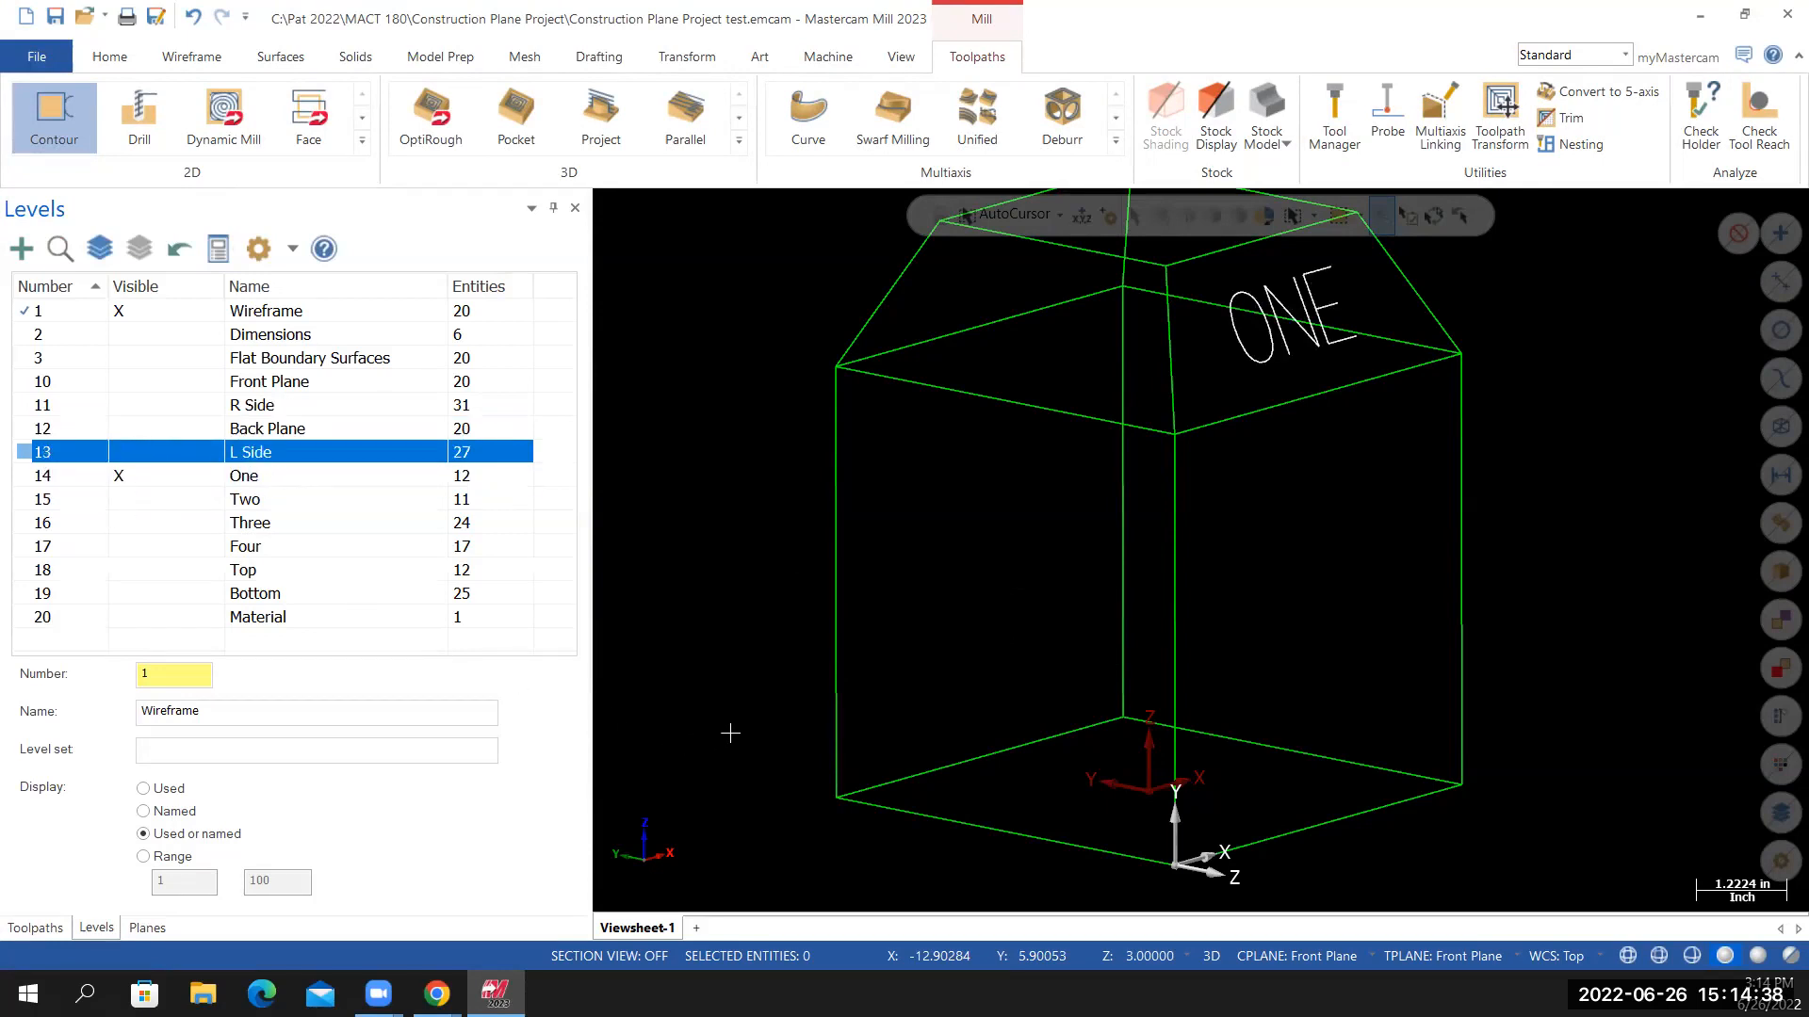
pyautogui.moveTo(687, 658); pyautogui.dragTo(704, 661, button='middle')
# Select all operations in 1st Operation and run the Verify simulation to inspect the engraved labels
pyautogui.click(36, 928)
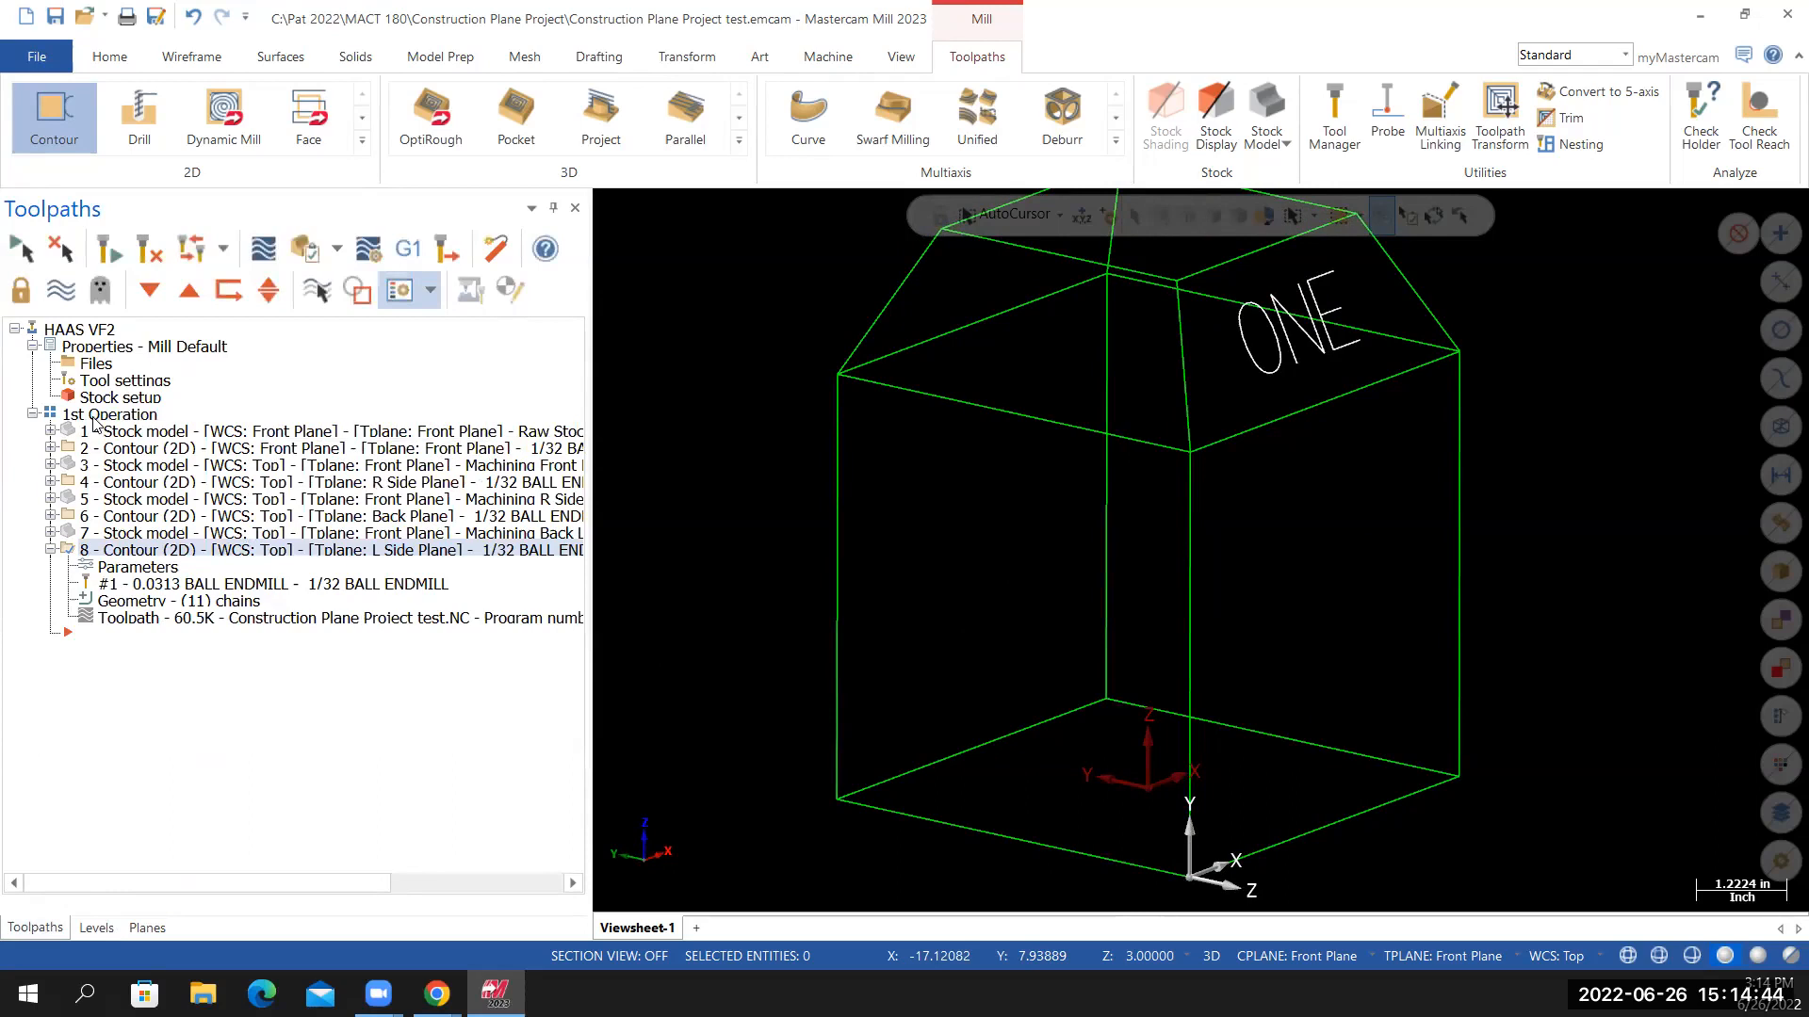
pyautogui.click(50, 550)
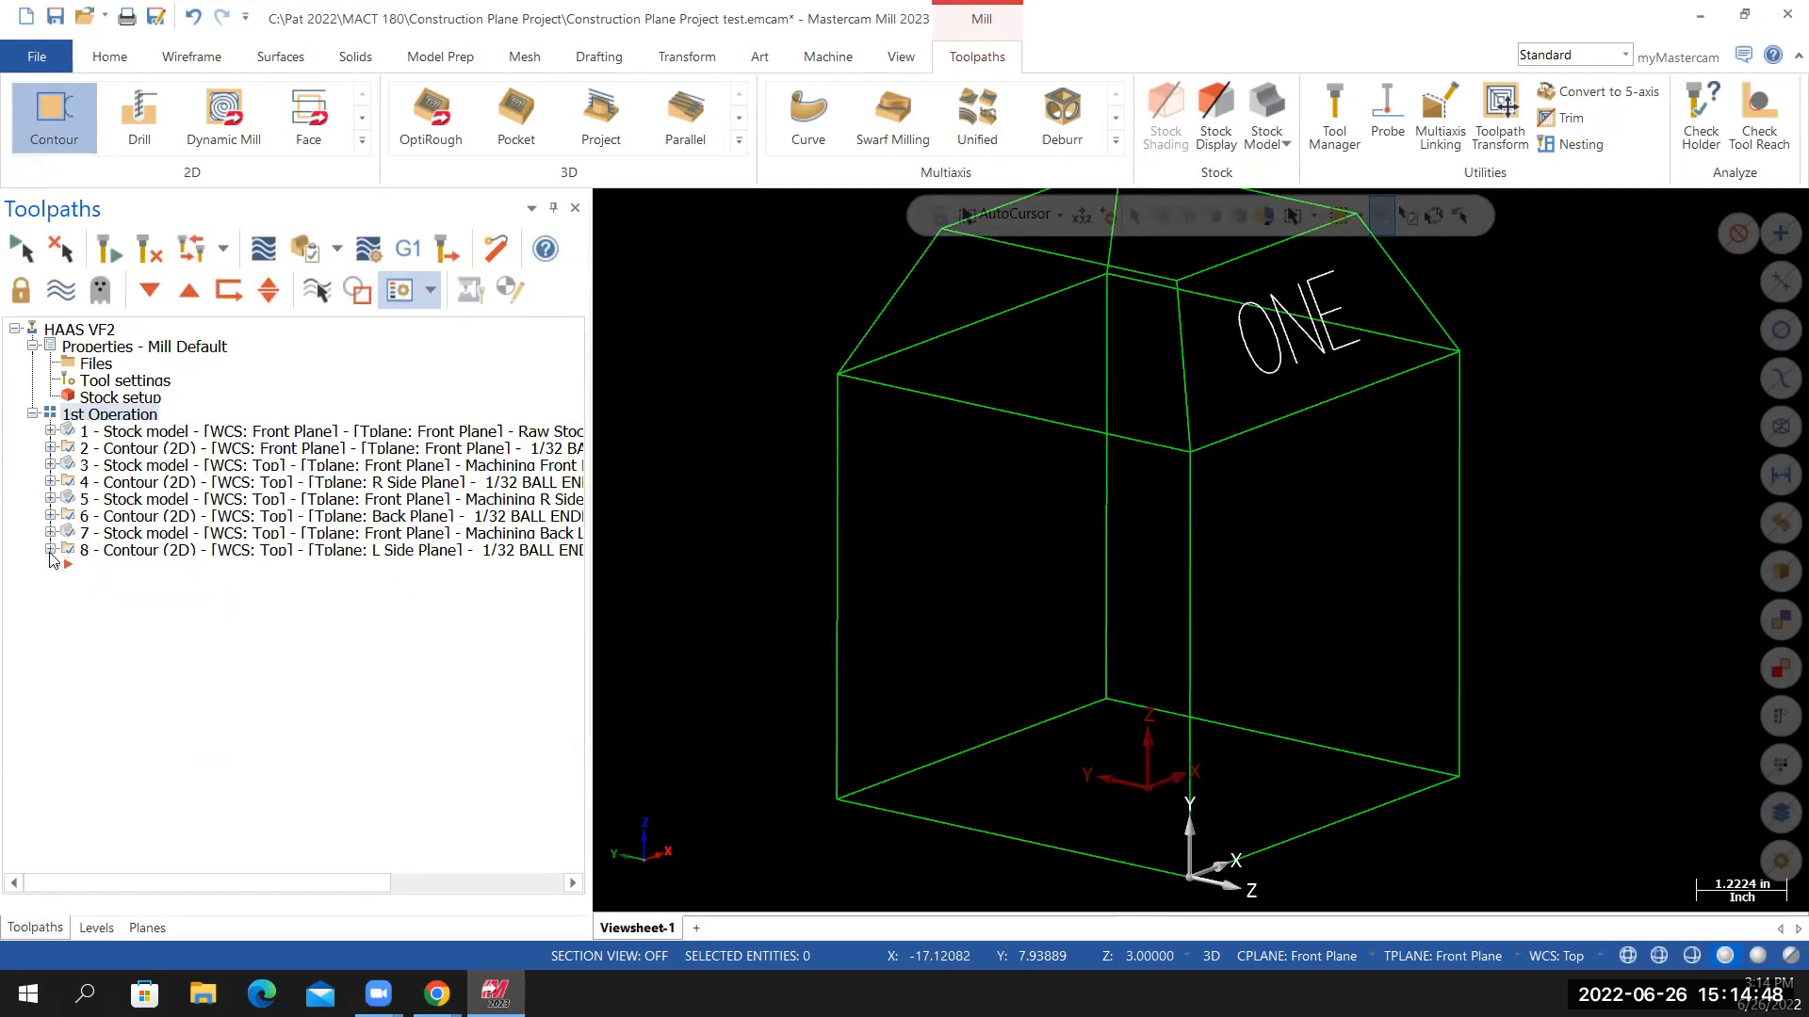
pyautogui.click(307, 253)
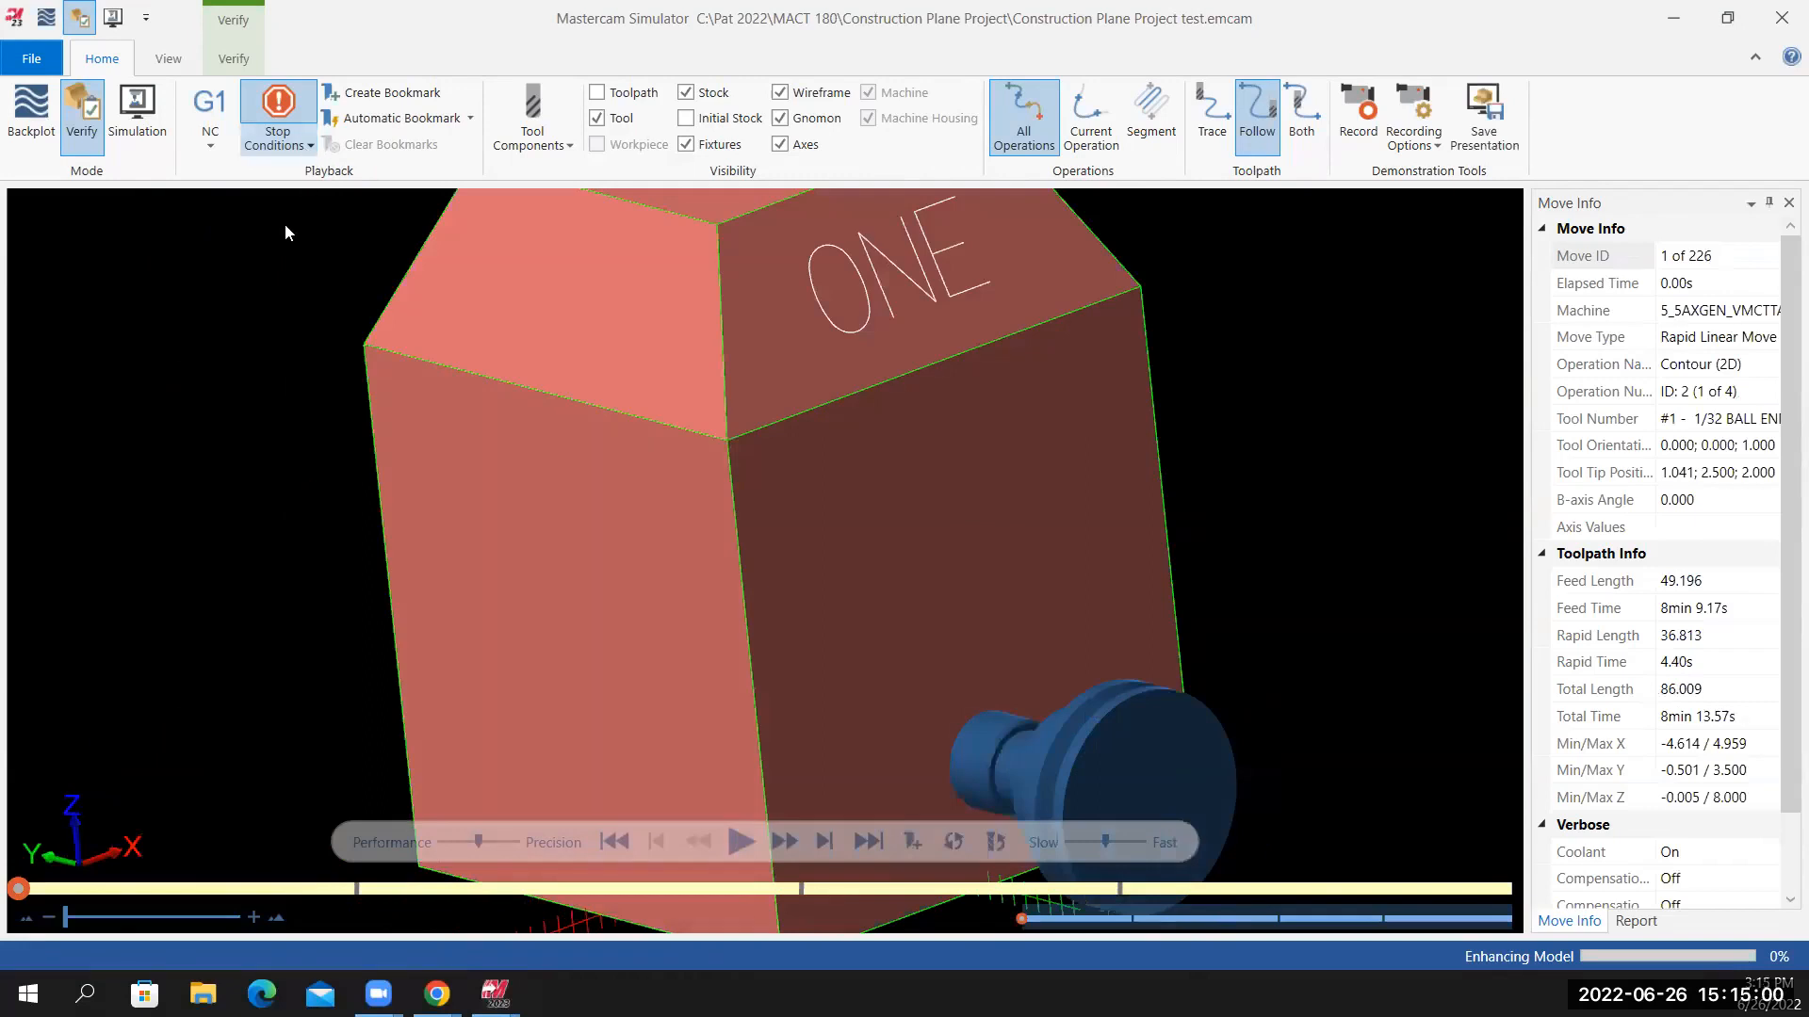
pyautogui.click(277, 139)
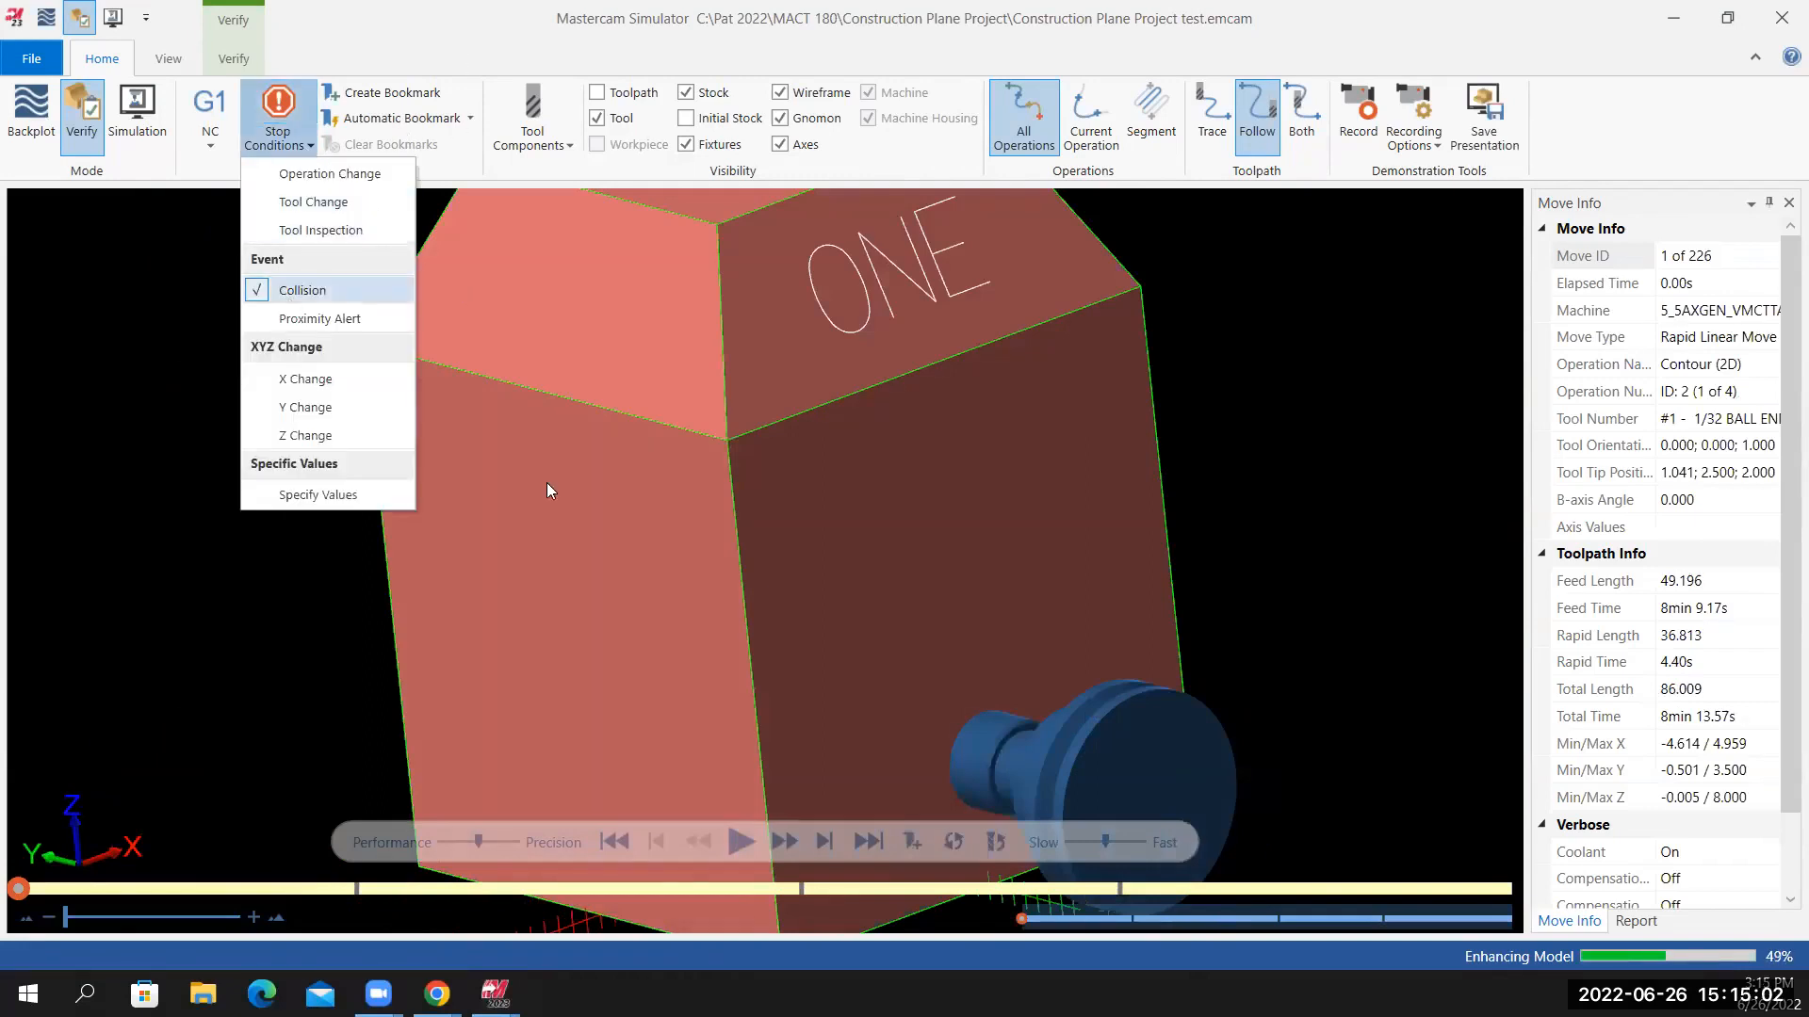
pyautogui.click(466, 290)
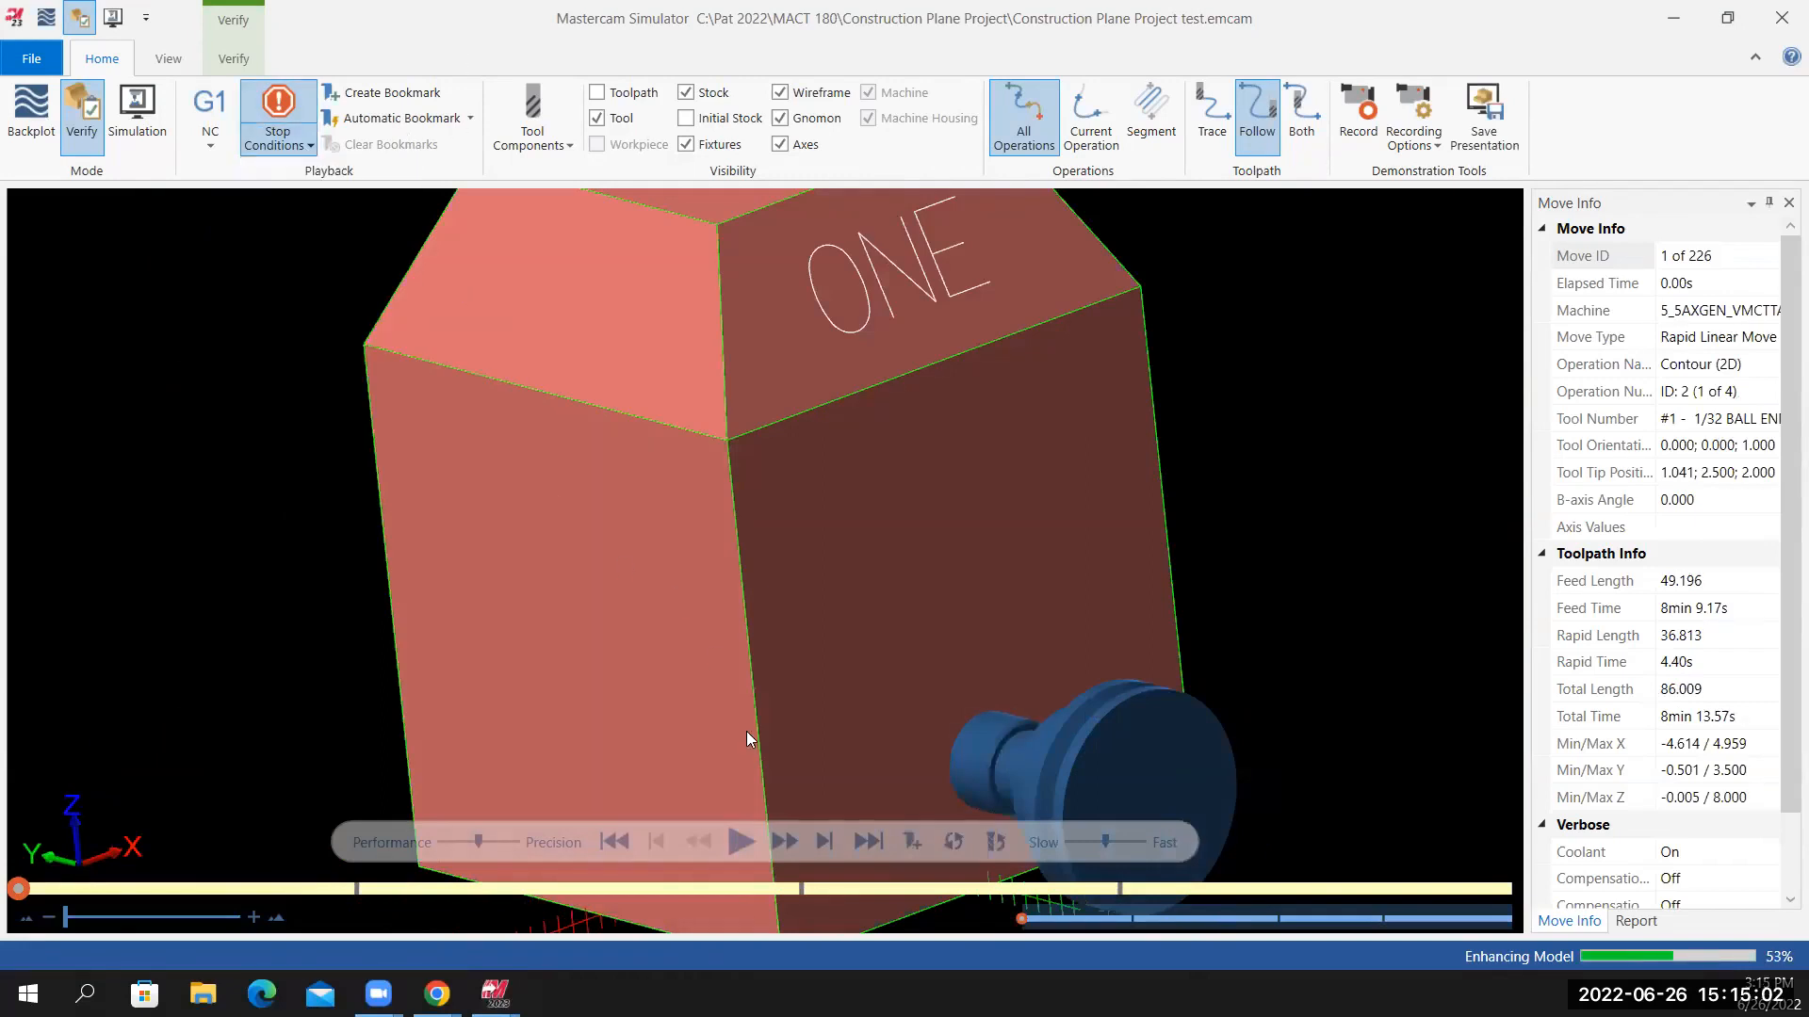
pyautogui.click(736, 843)
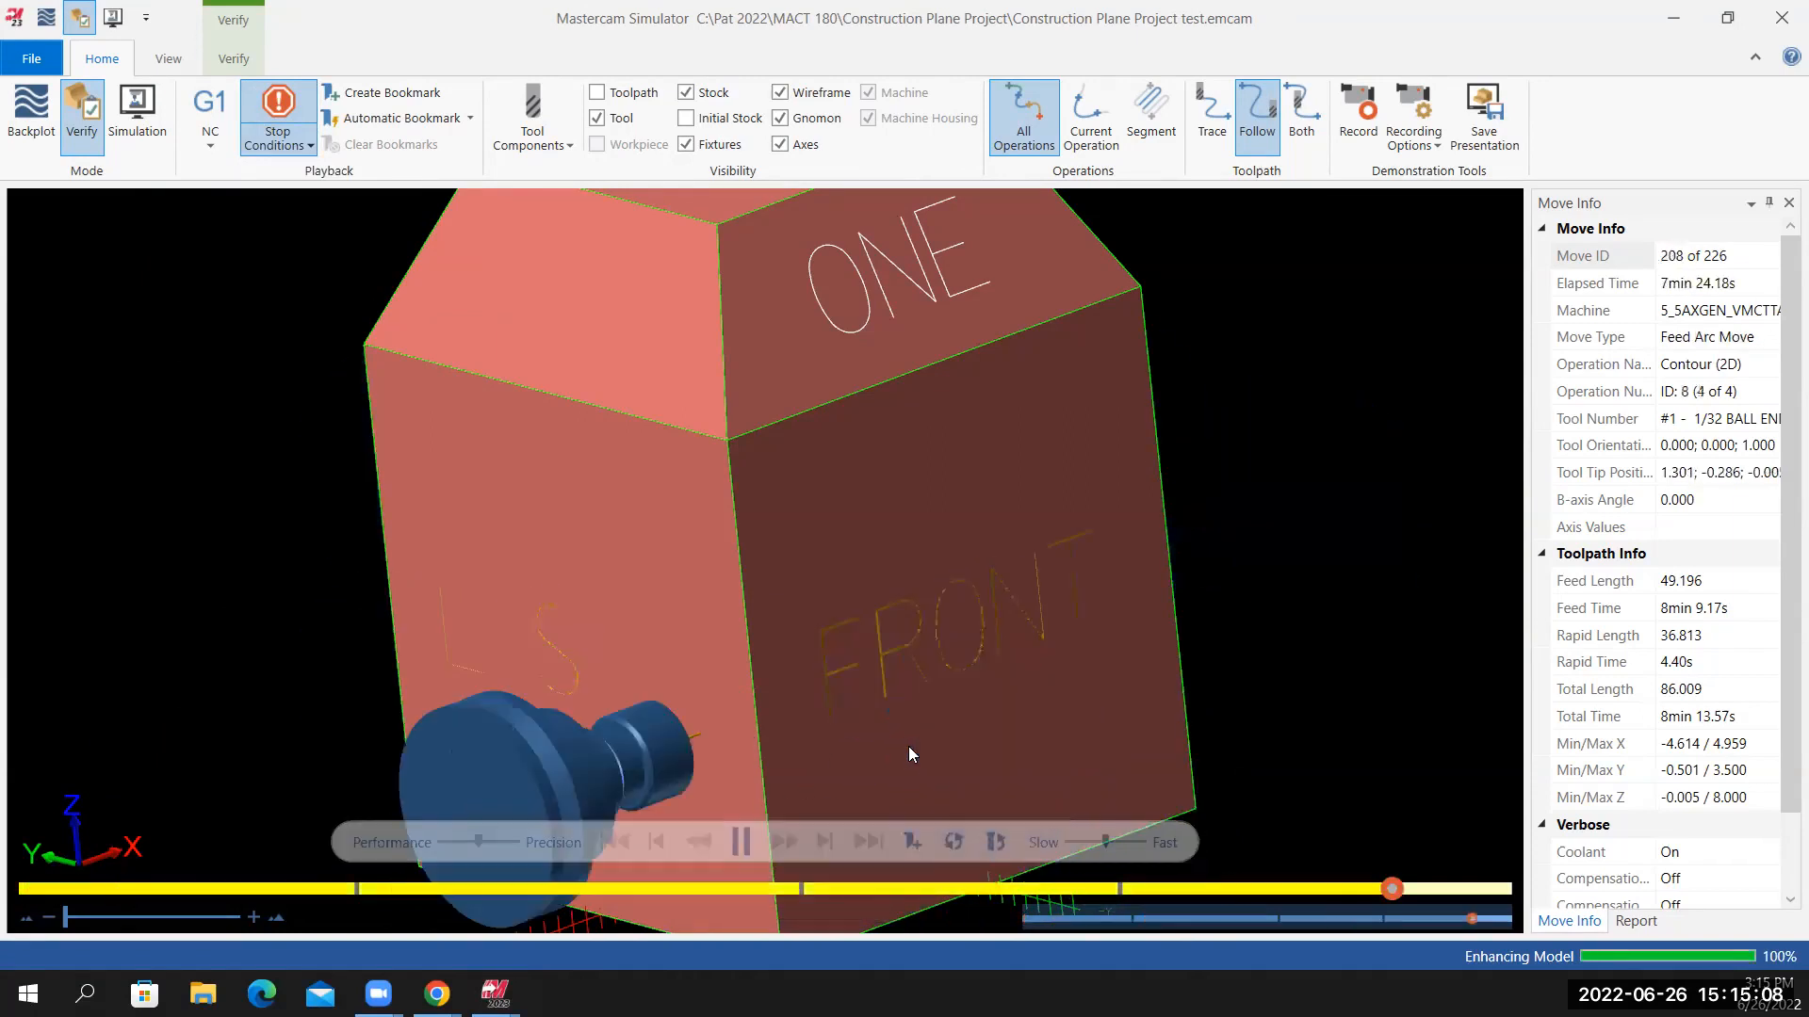
pyautogui.moveTo(782, 705)
pyautogui.mouseDown(button='middle')
pyautogui.moveTo(892, 687)
pyautogui.moveTo(578, 687)
pyautogui.moveTo(924, 707)
pyautogui.moveTo(444, 703)
pyautogui.moveTo(787, 718)
pyautogui.moveTo(795, 692)
pyautogui.moveTo(807, 719)
pyautogui.moveTo(766, 720)
pyautogui.moveTo(791, 716)
pyautogui.mouseUp(button='middle')
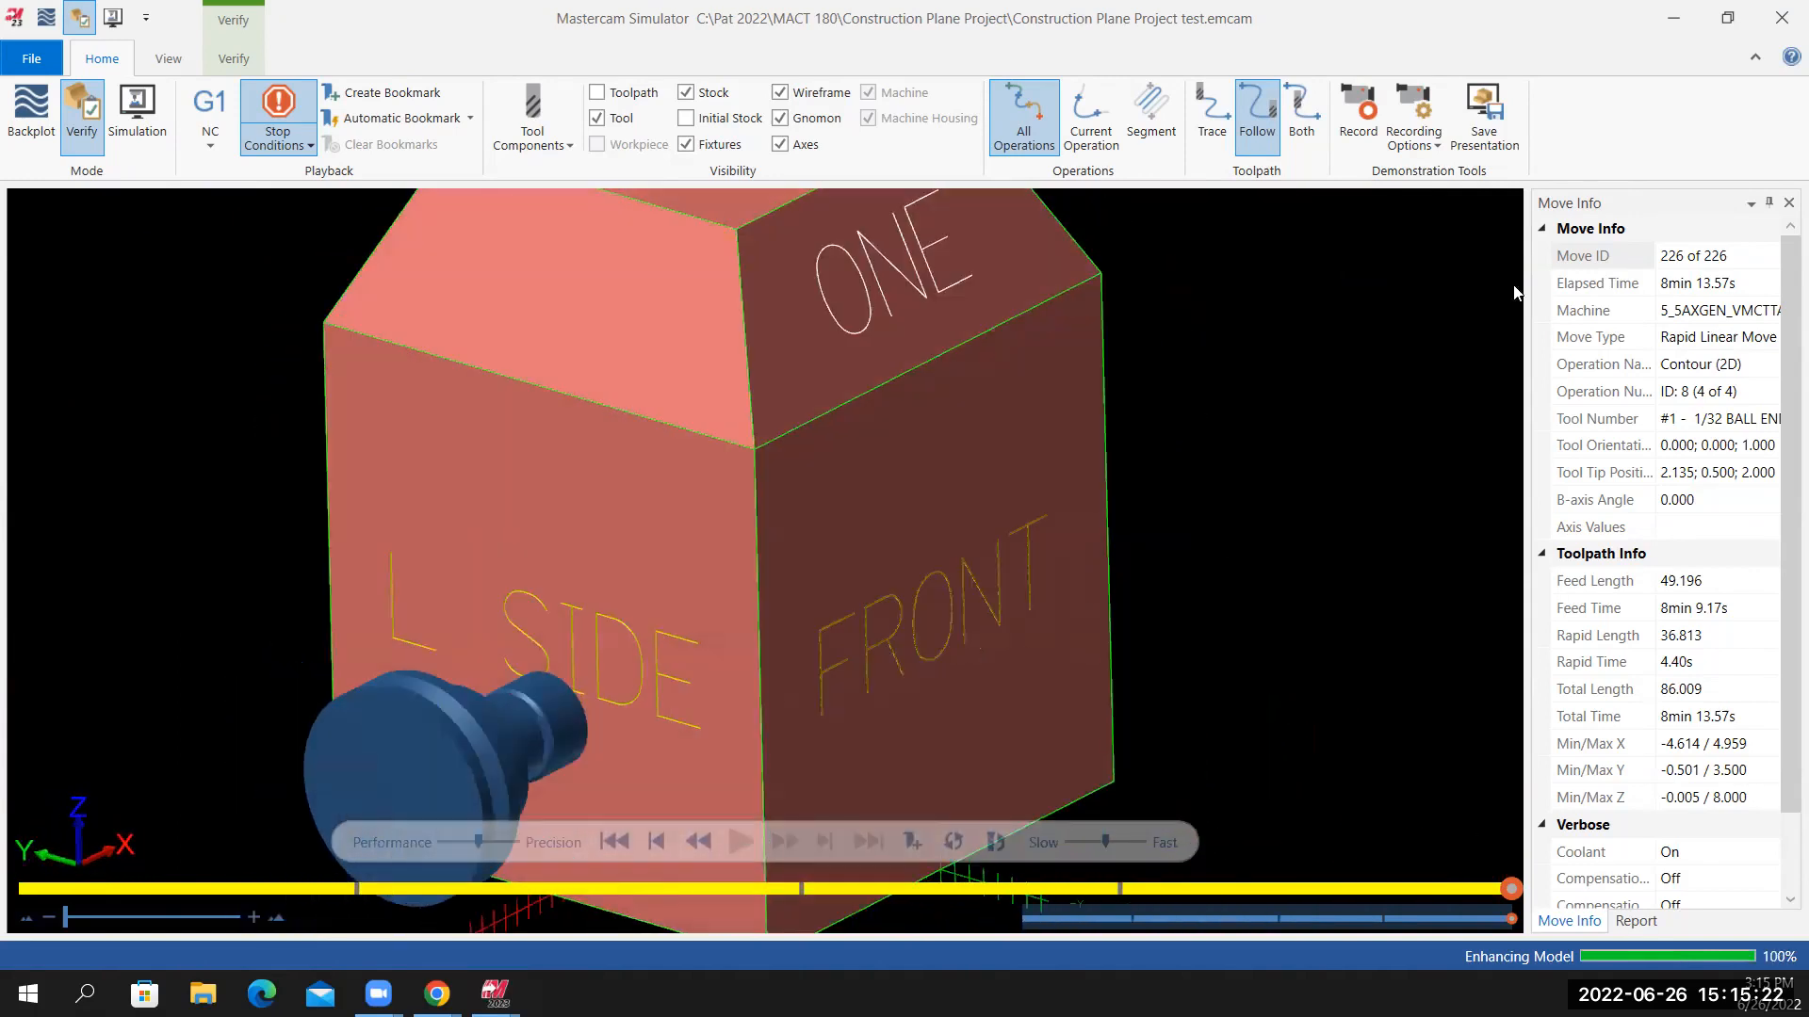
pyautogui.click(1781, 22)
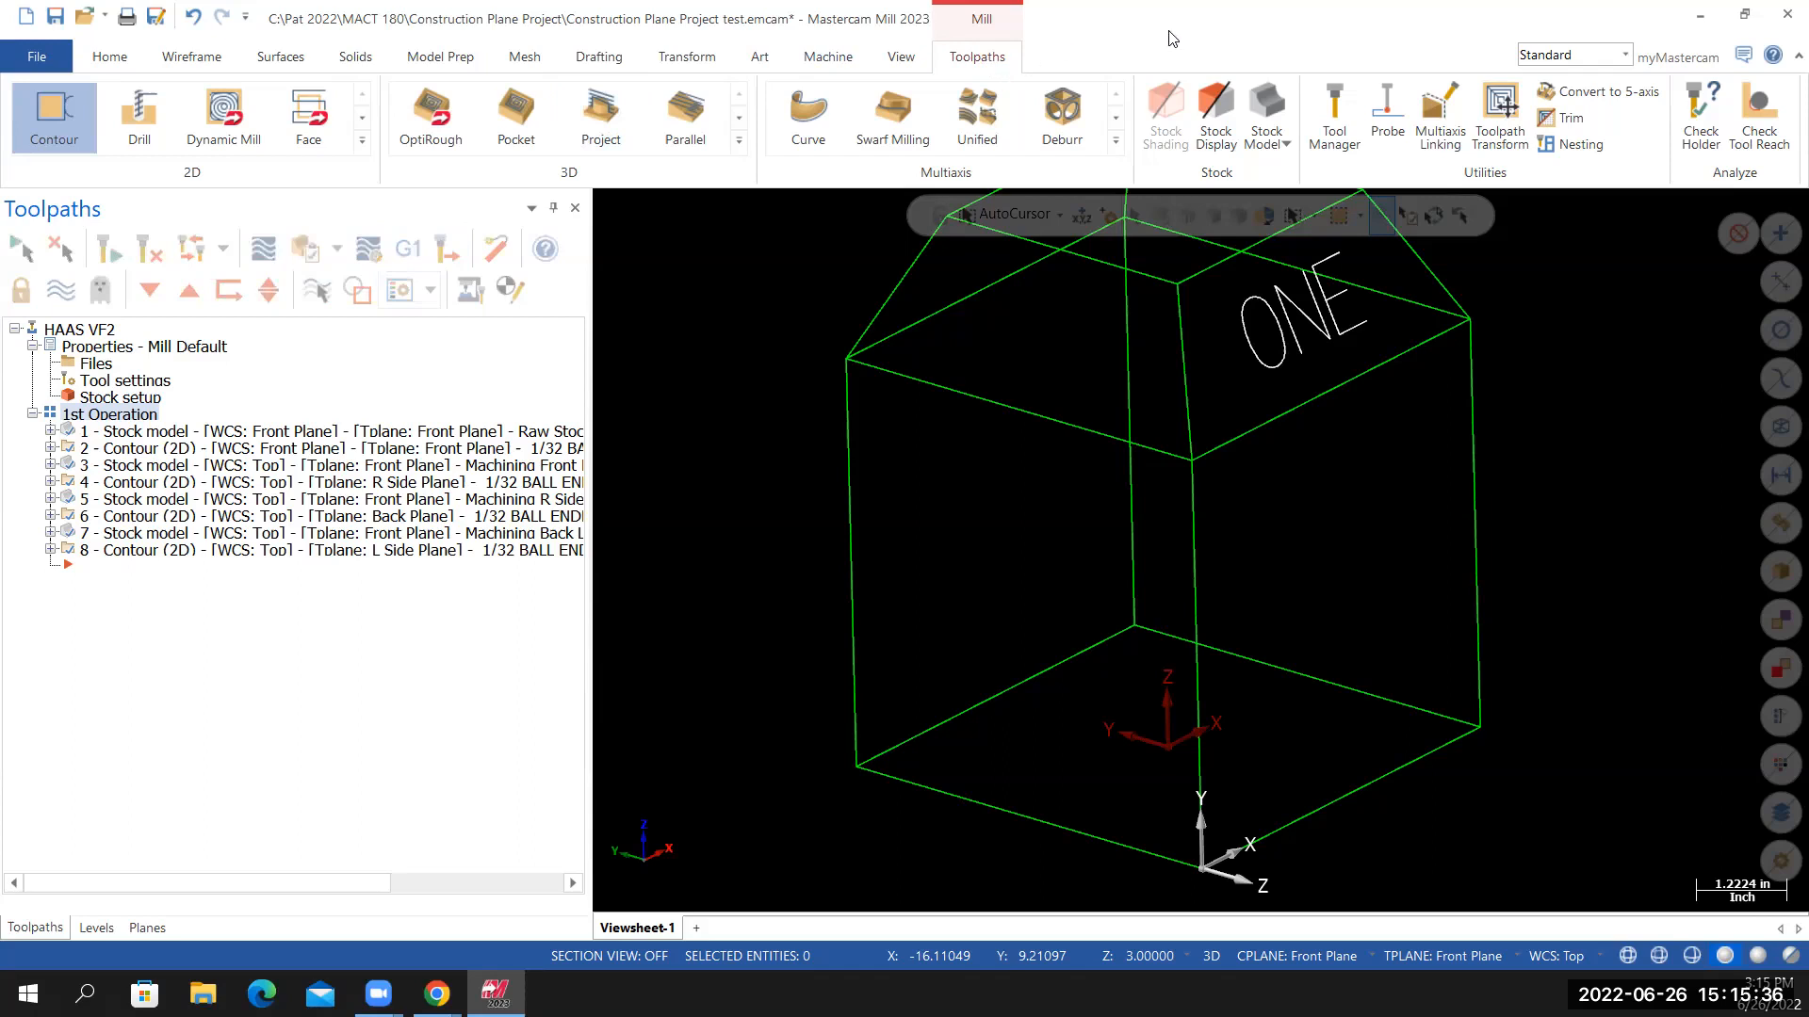
# Start a stock model named Machining L Side Label, using the Machining Back Label stock model as its initial shape
pyautogui.click(1270, 109)
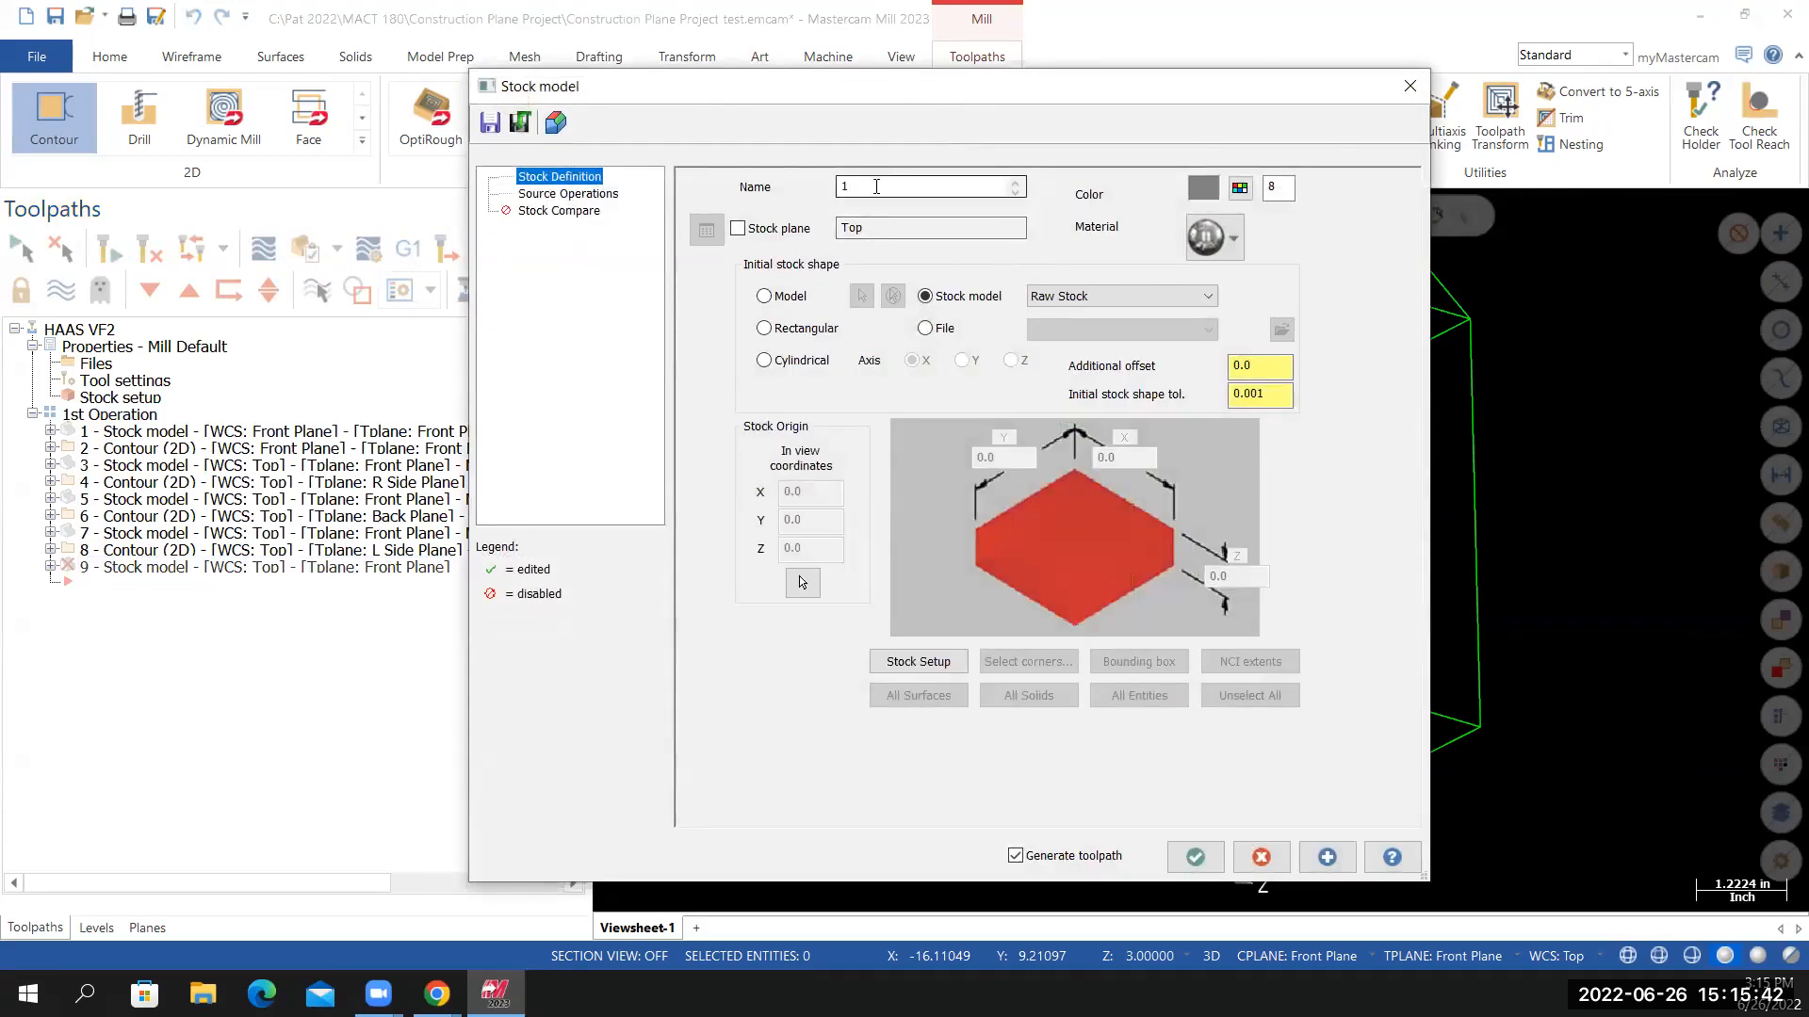
pyautogui.doubleClick(876, 186)
pyautogui.write('maci')
pyautogui.press('BackSpace')
pyautogui.press('BackSpace')
pyautogui.press('BackSpace')
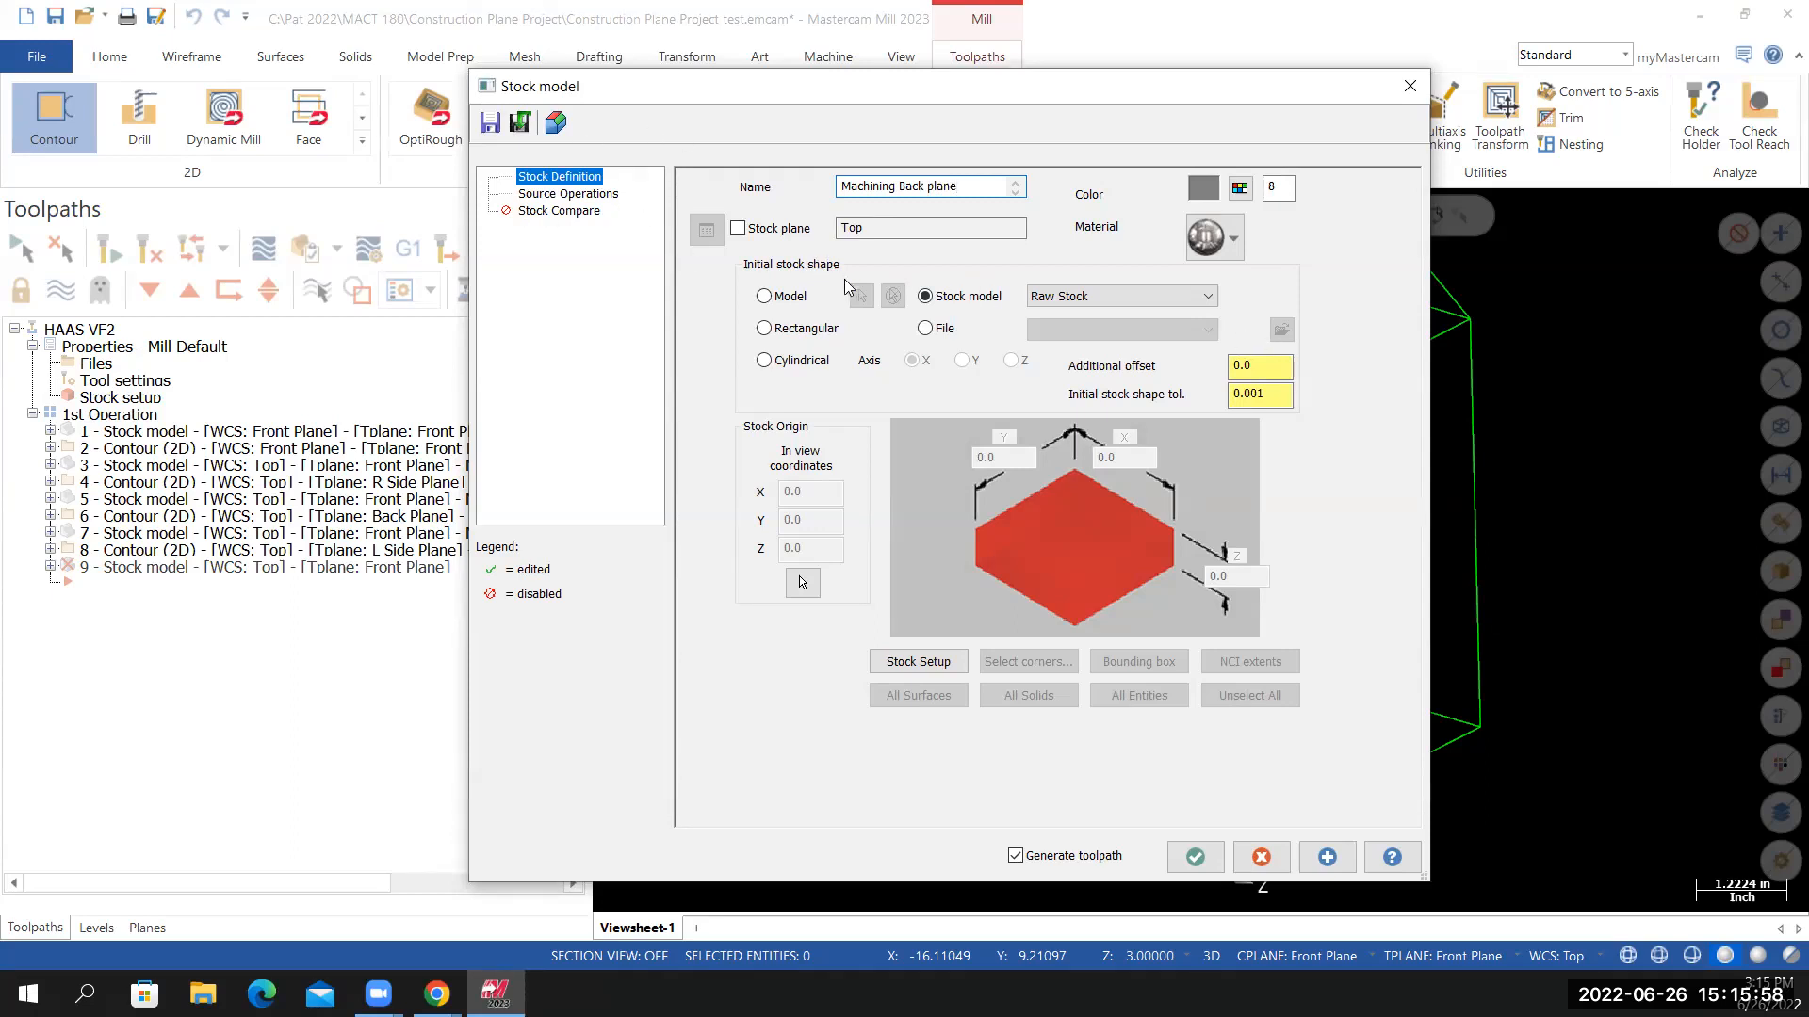
pyautogui.click(1178, 297)
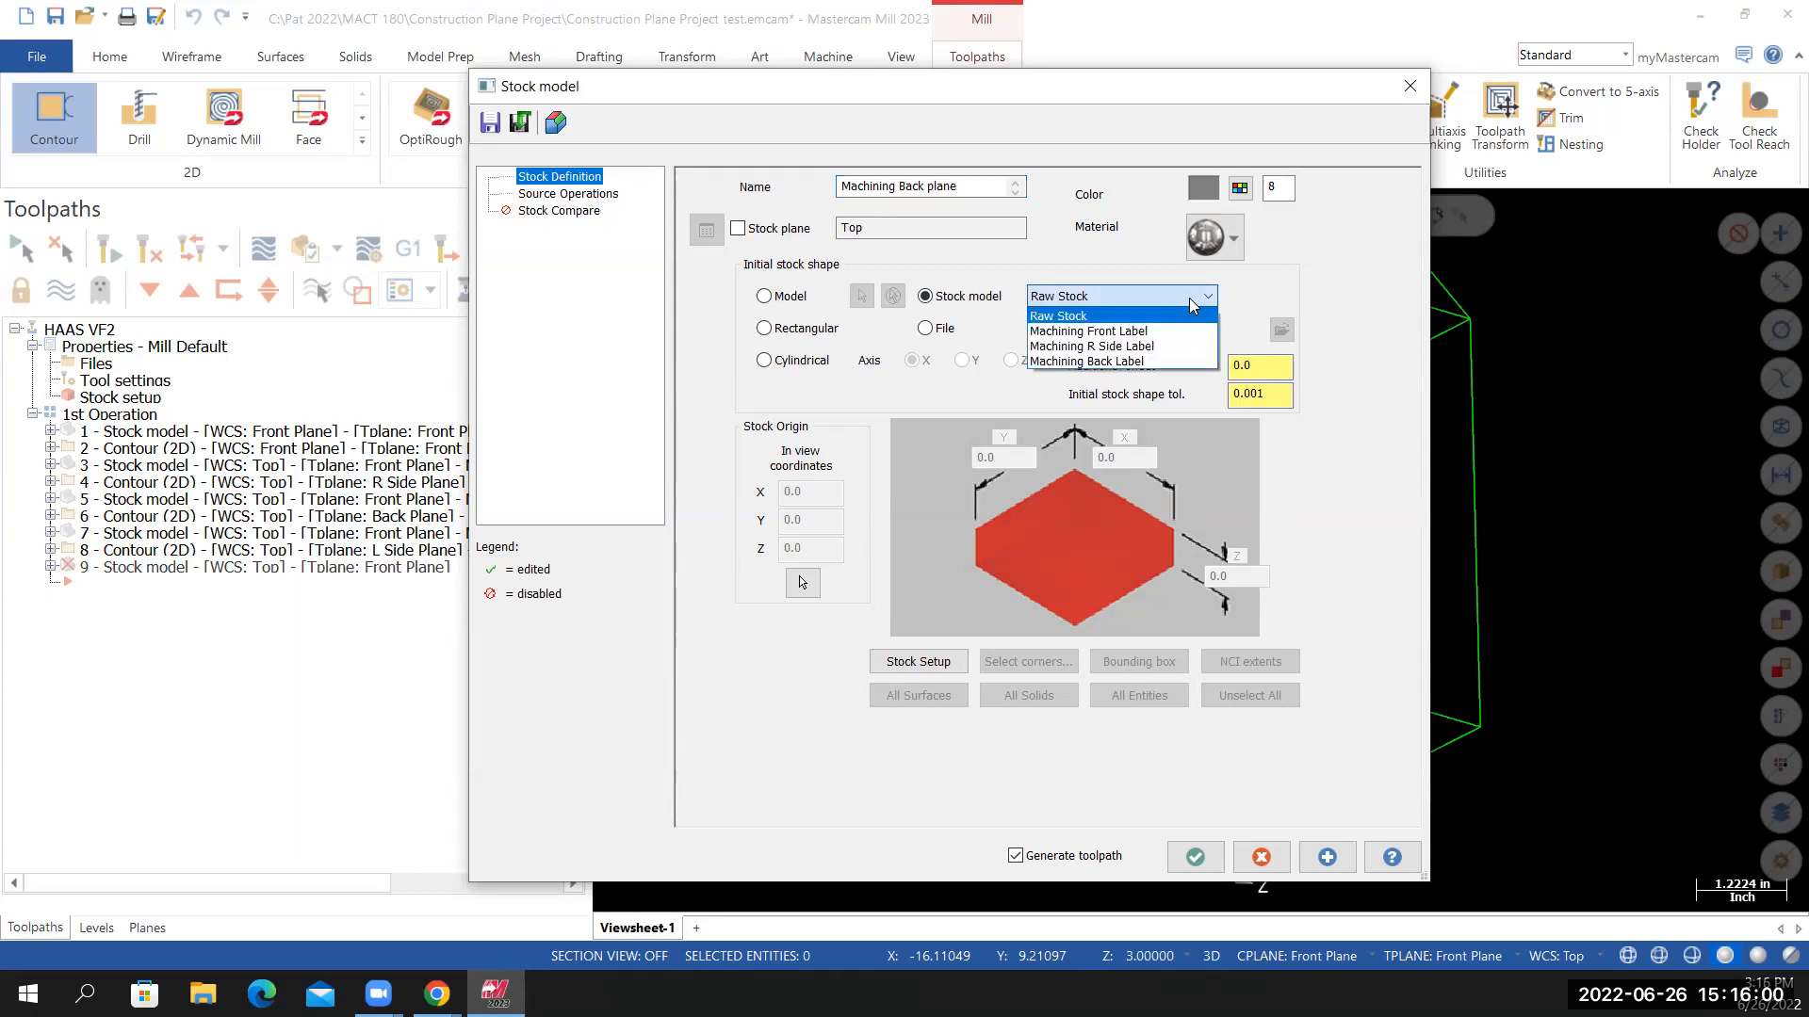
pyautogui.click(1116, 363)
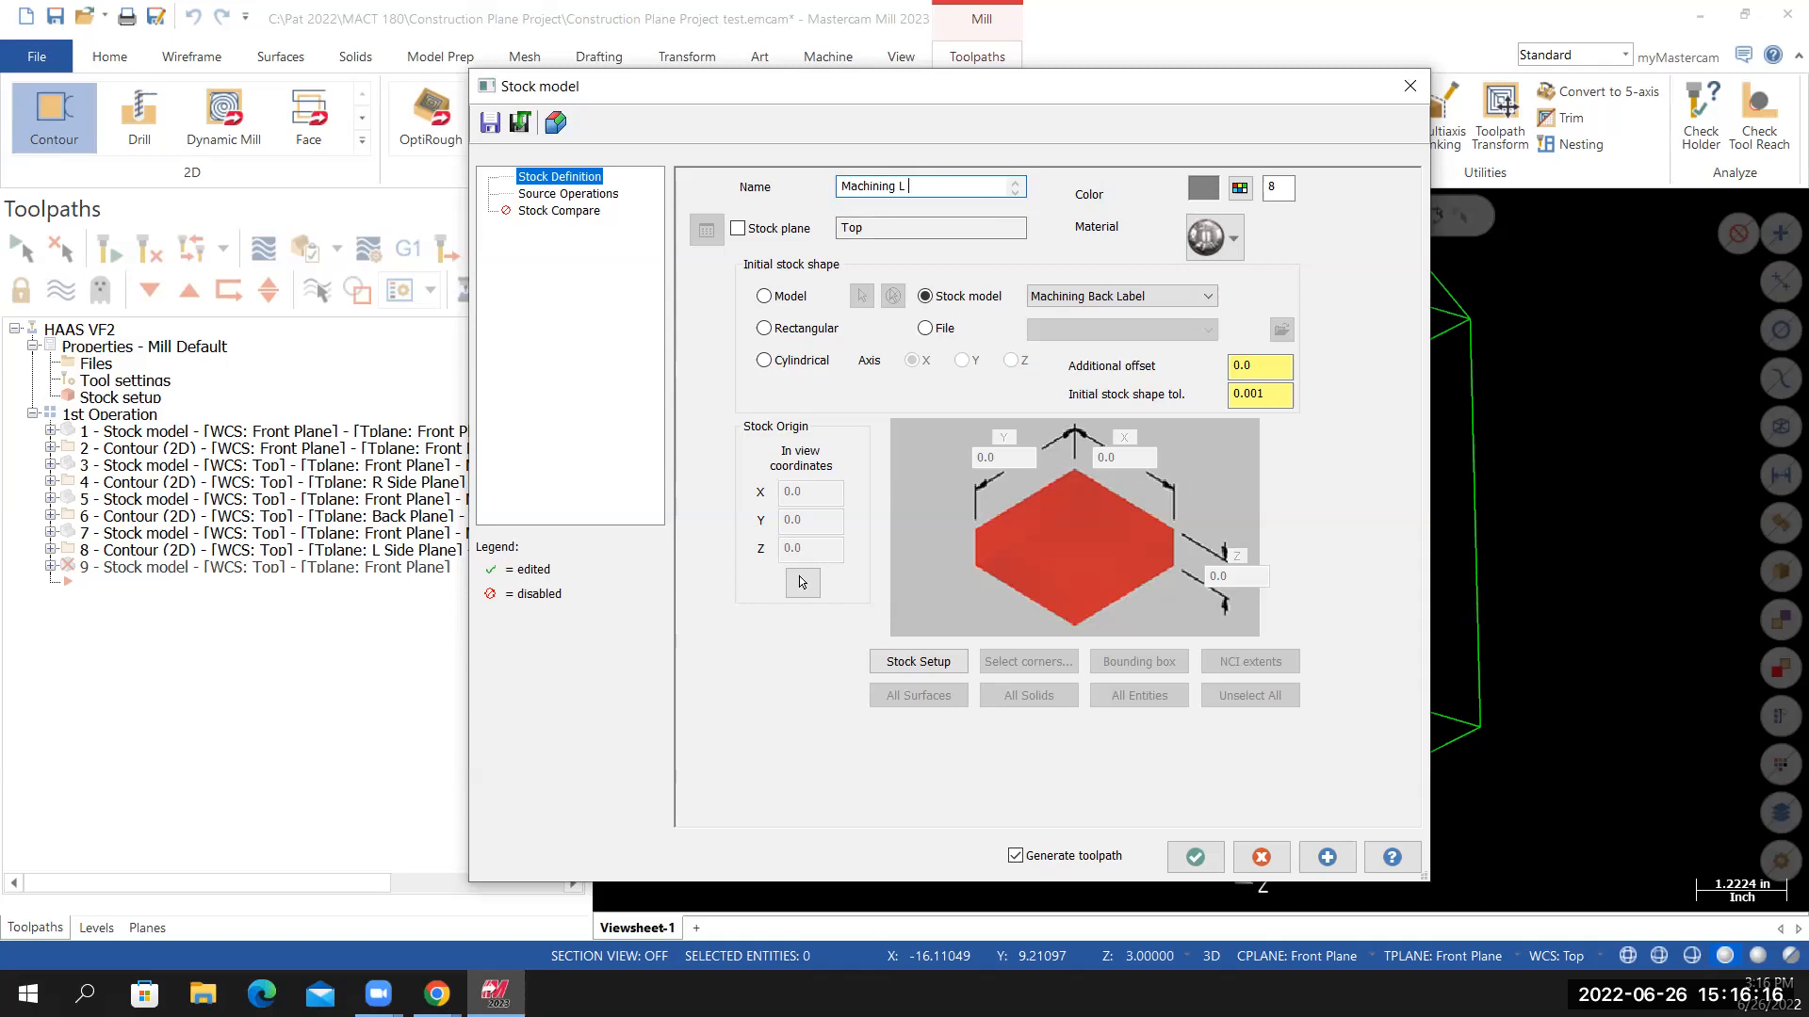
pyautogui.write('iude')
pyautogui.write('ide Label')
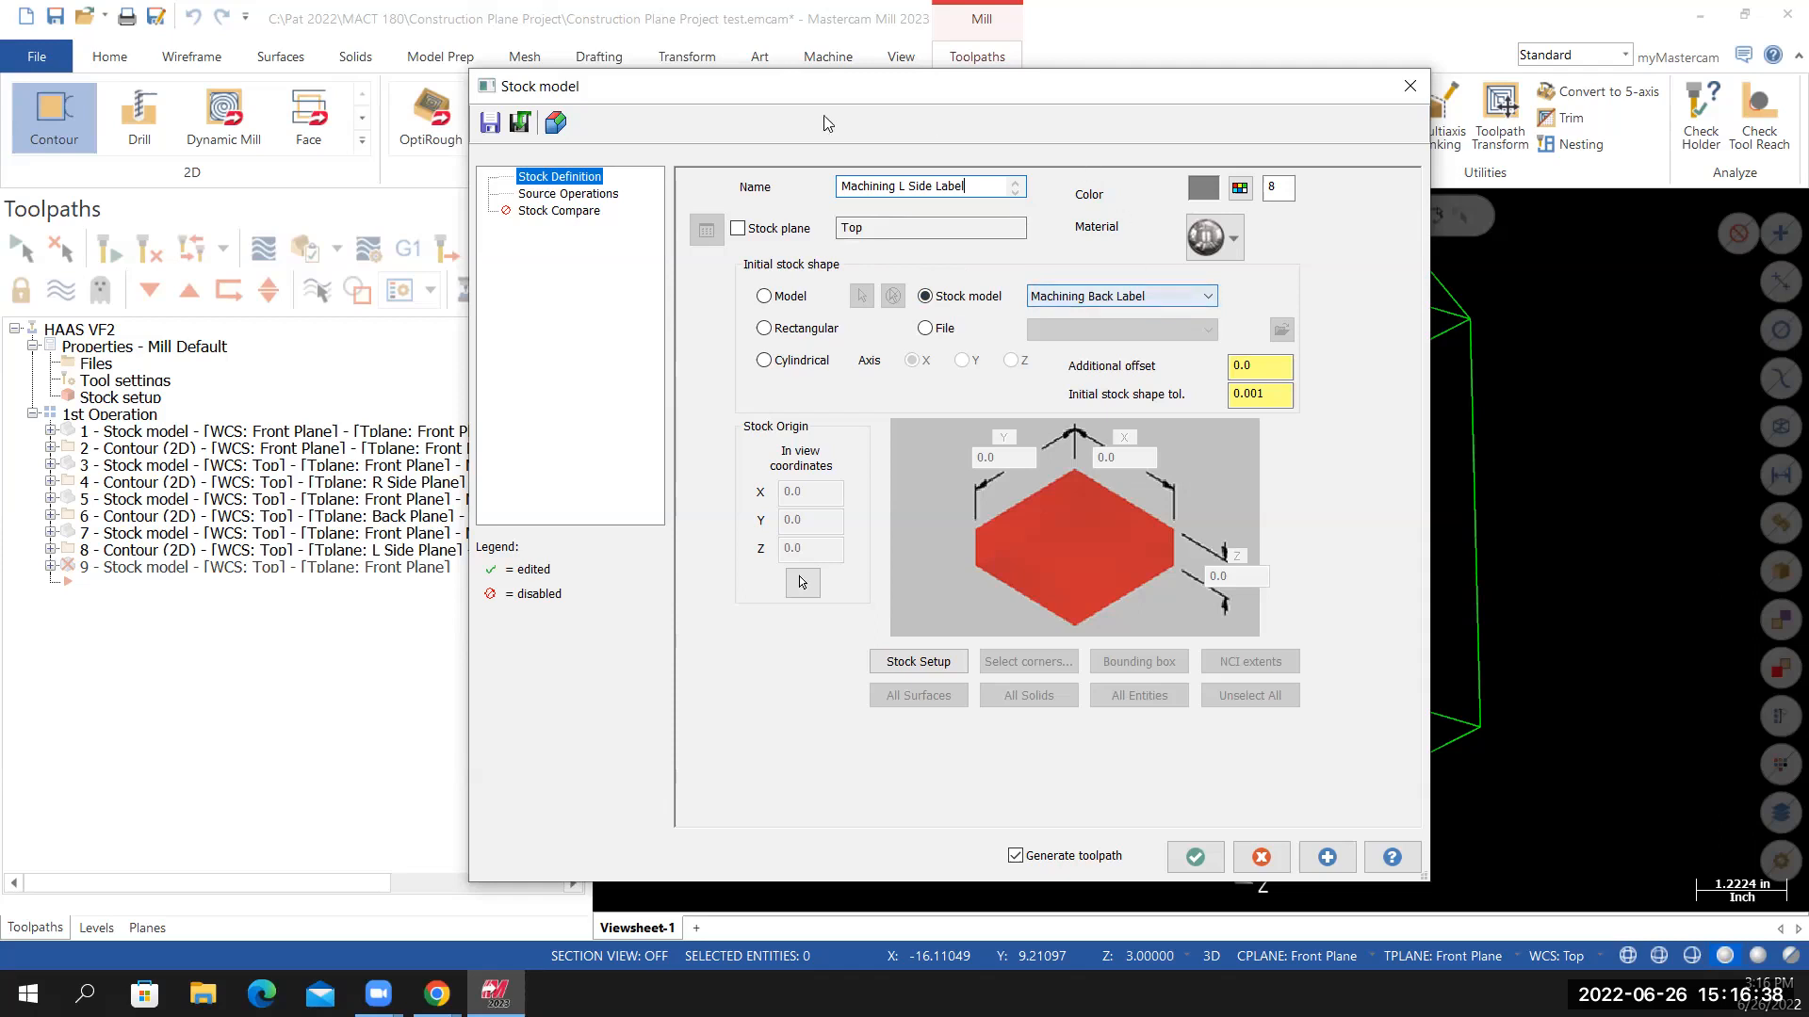
# Set the L Side Plane contour as the stock model's source operation and generate the stock model
pyautogui.click(568, 193)
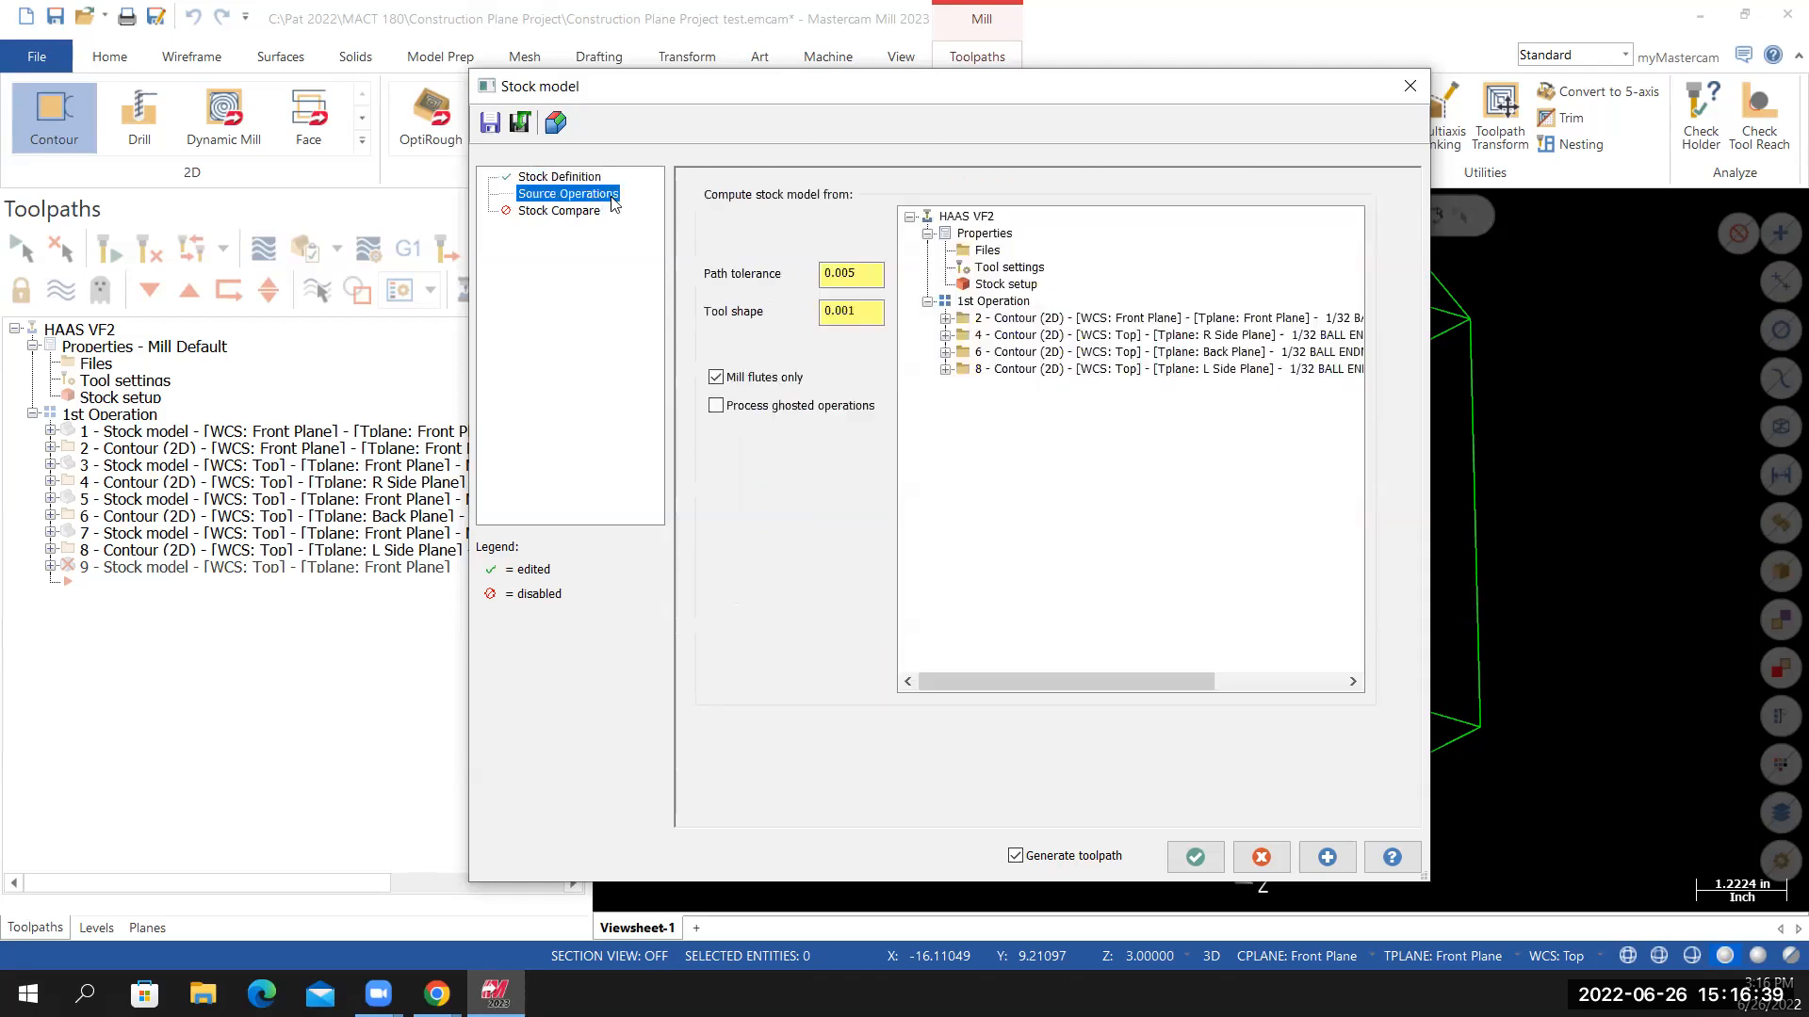
pyautogui.click(1029, 368)
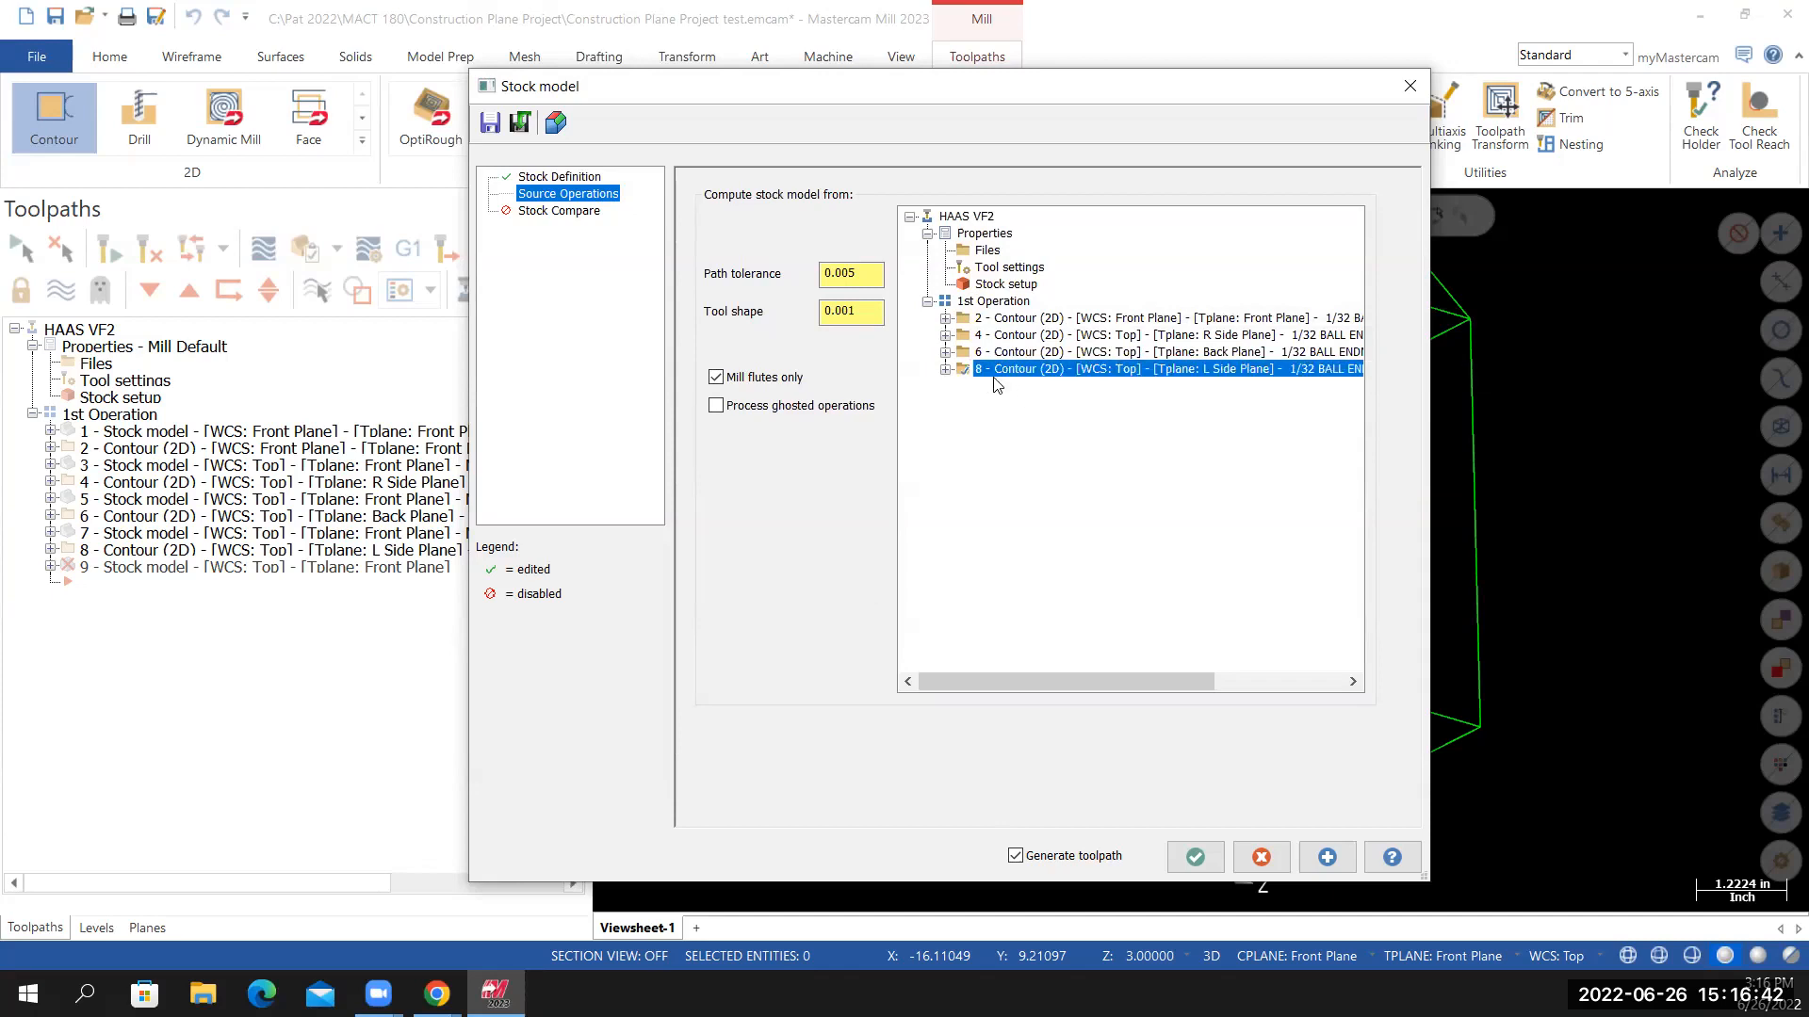
pyautogui.click(1193, 857)
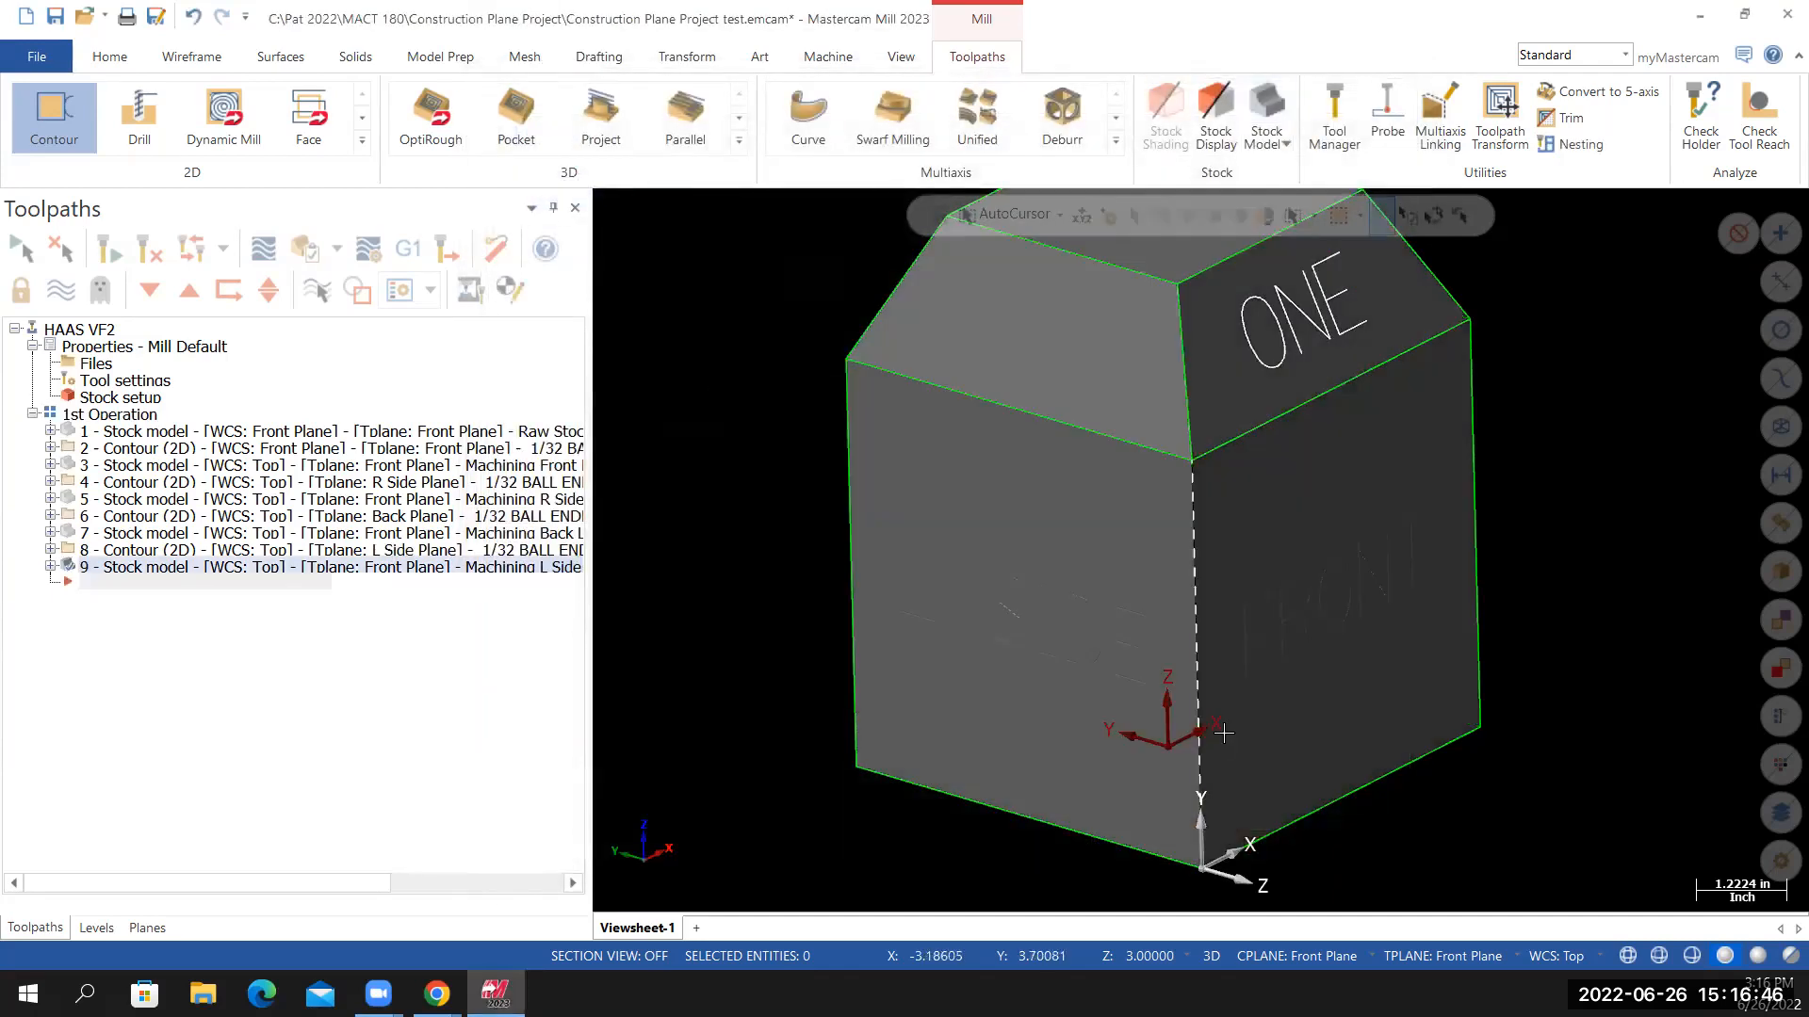
# Inspect the Machining L Side Label stock model's engraved faces and hide its display
pyautogui.moveTo(1212, 718)
pyautogui.mouseDown(button='middle')
pyautogui.moveTo(1212, 638)
pyautogui.moveTo(848, 634)
pyautogui.moveTo(1398, 723)
pyautogui.moveTo(1437, 748)
pyautogui.moveTo(1328, 773)
pyautogui.moveTo(835, 731)
pyautogui.moveTo(535, 732)
pyautogui.moveTo(987, 758)
pyautogui.moveTo(1509, 869)
pyautogui.moveTo(1054, 745)
pyautogui.moveTo(1237, 746)
pyautogui.moveTo(1151, 772)
pyautogui.moveTo(1211, 767)
pyautogui.mouseUp(button='middle')
pyautogui.scroll(-3, 1545, 702)
pyautogui.scroll(3, 1707, 752)
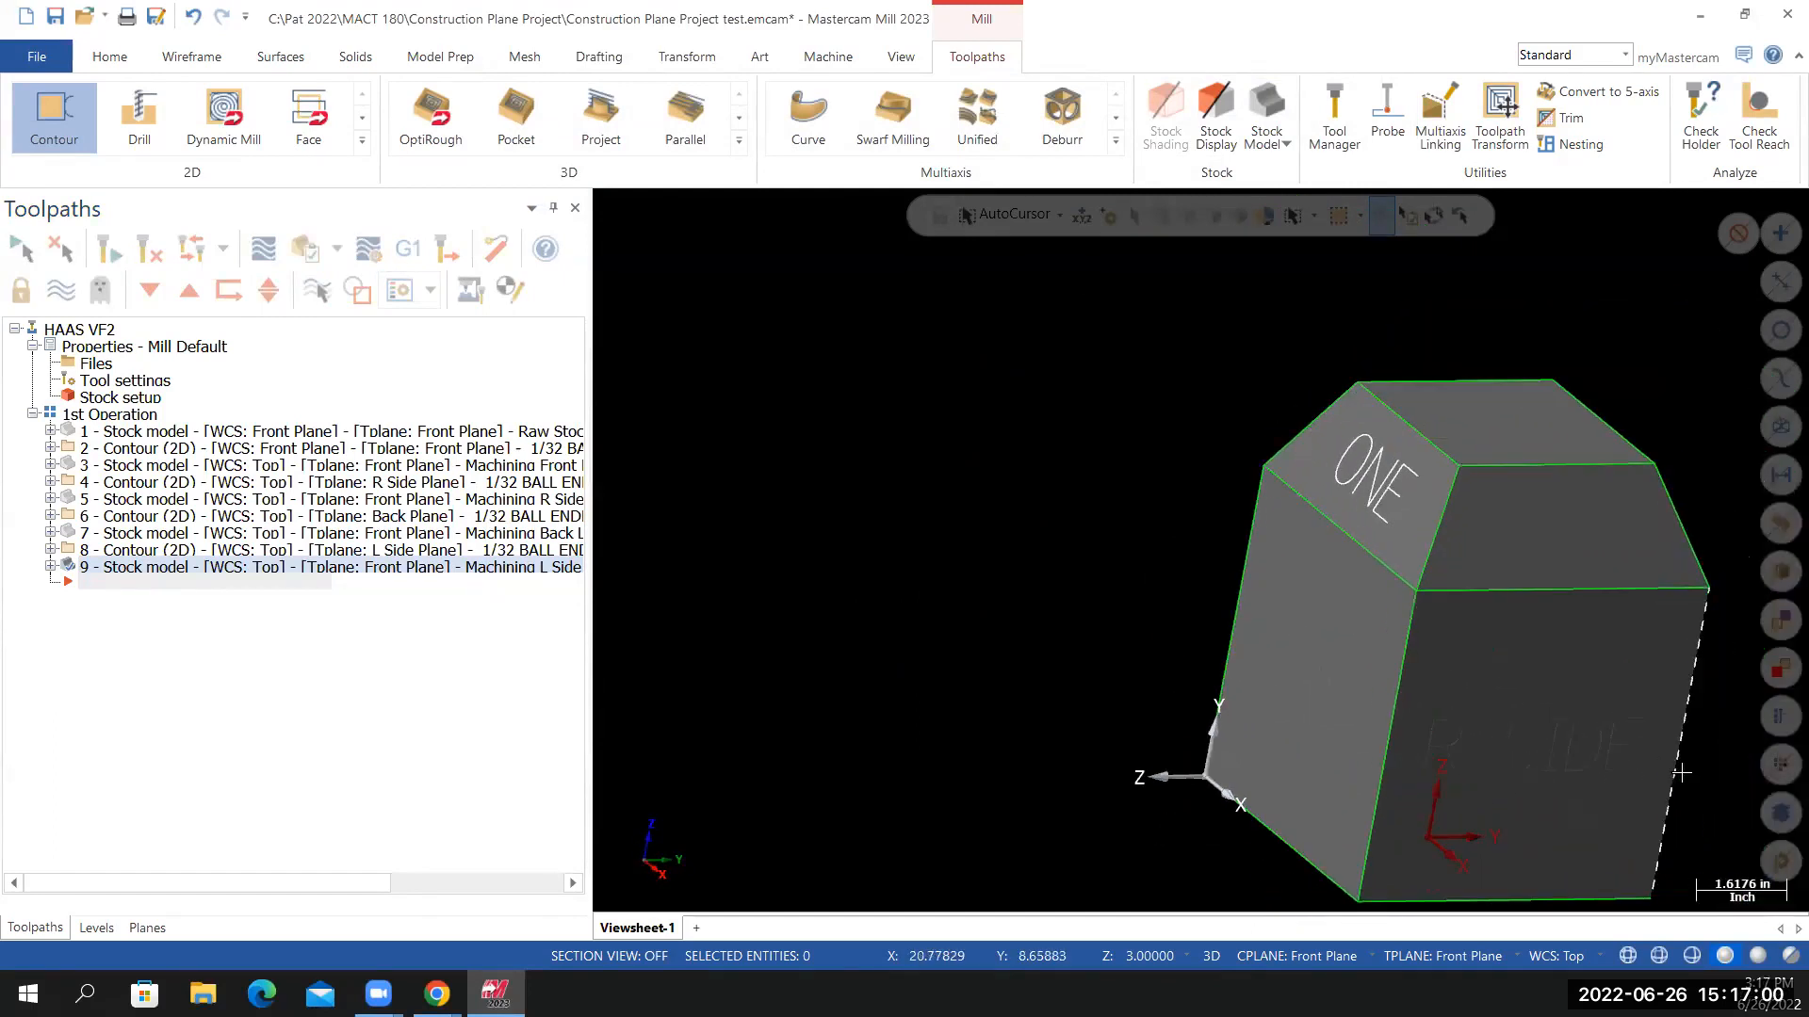
pyautogui.click(333, 566)
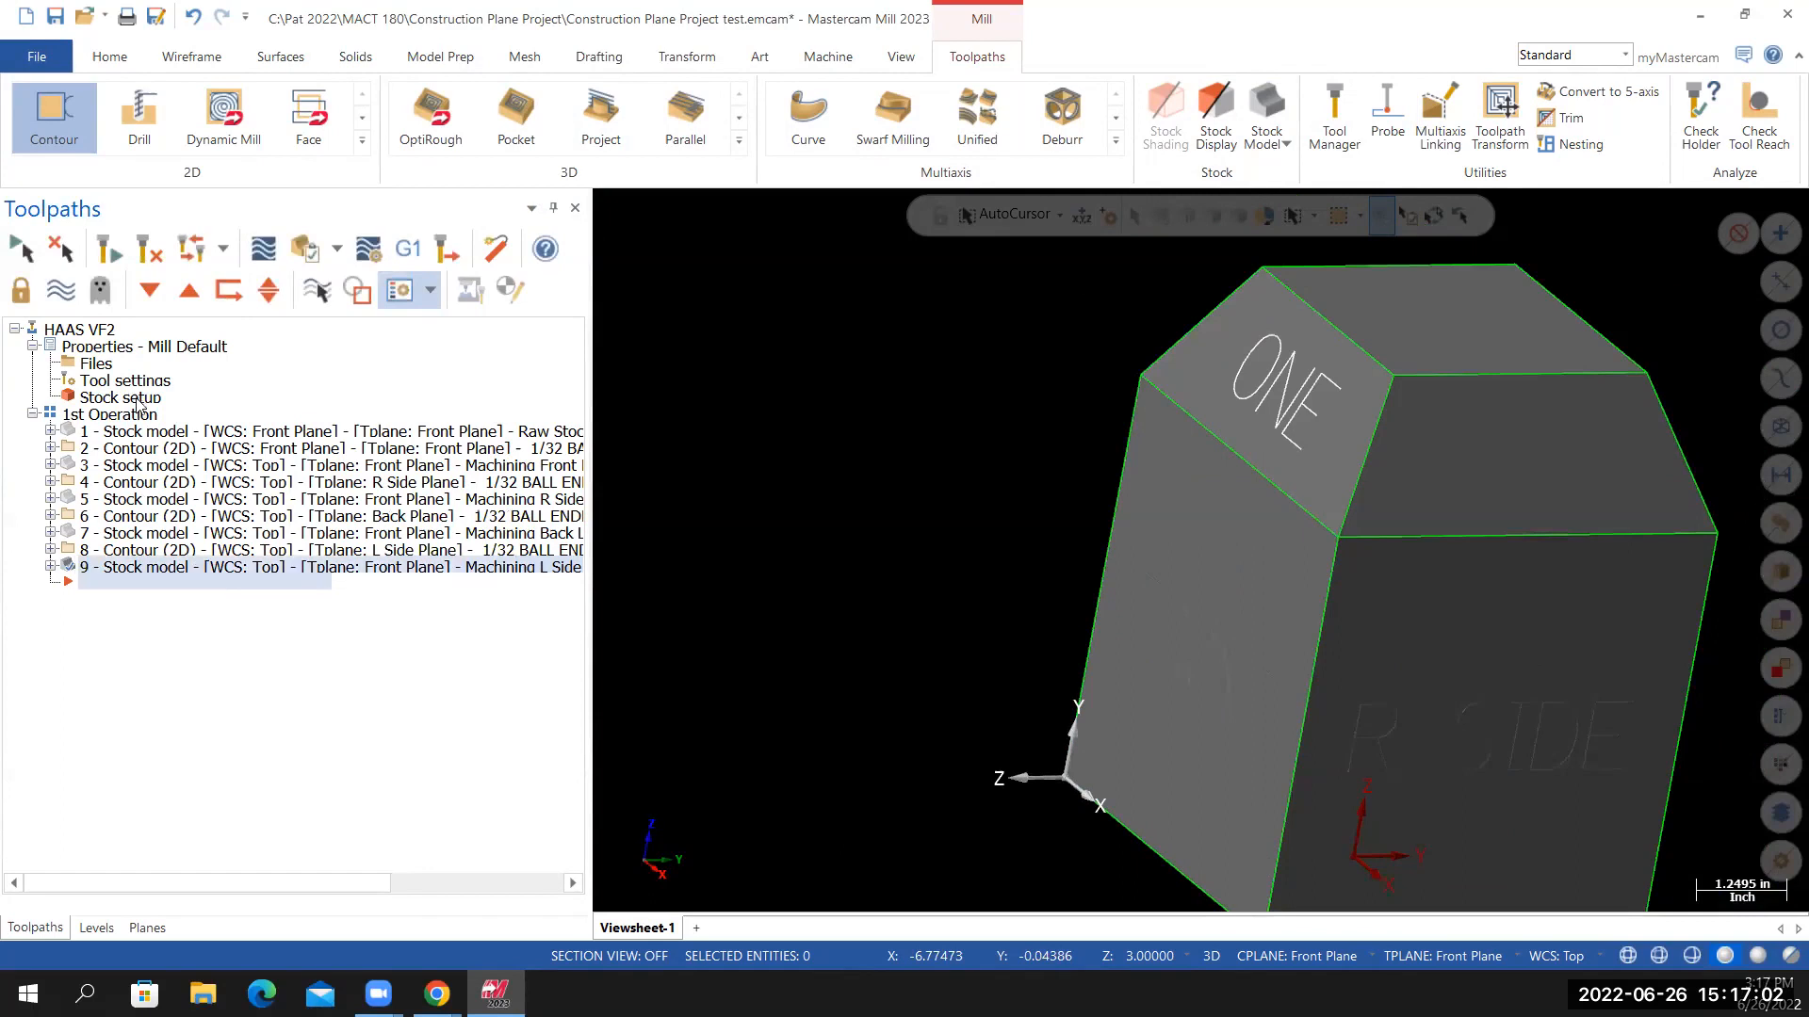
pyautogui.click(64, 294)
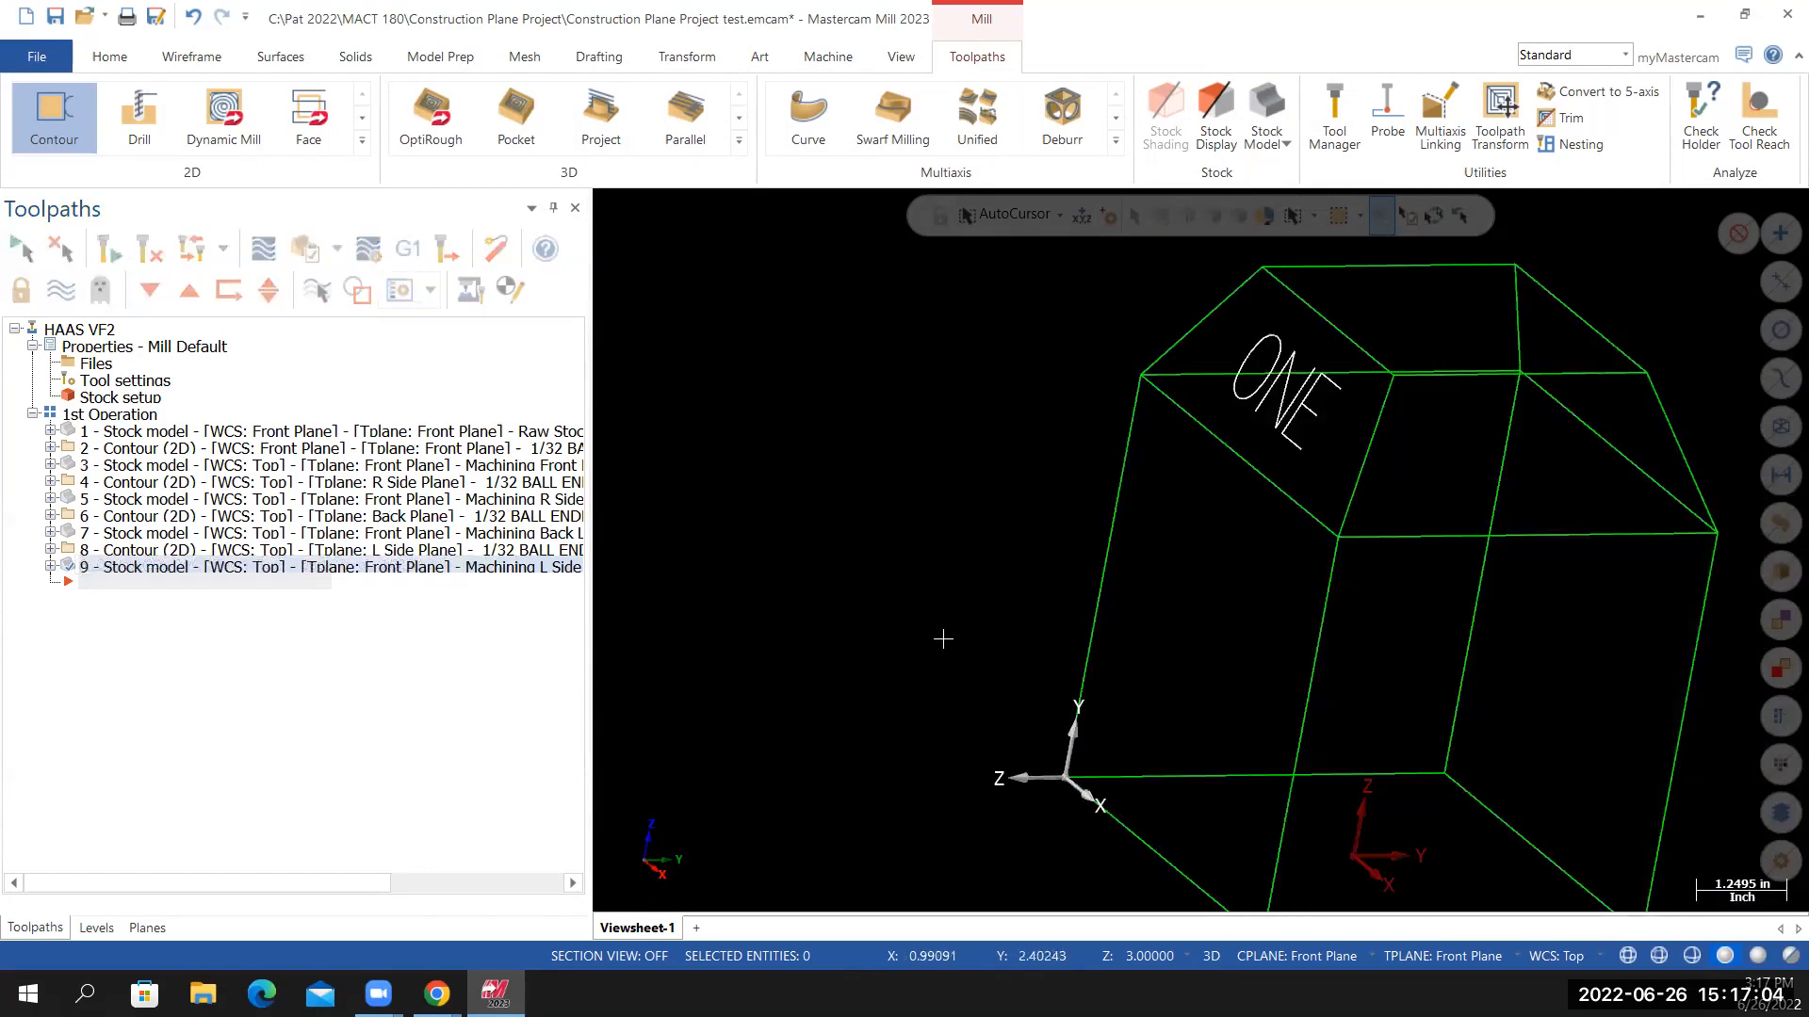
# Copy the L Side Plane contour operation and paste it after the Machining L Side Label stock model
pyautogui.moveTo(900, 597); pyautogui.dragTo(1670, 461, button='middle')
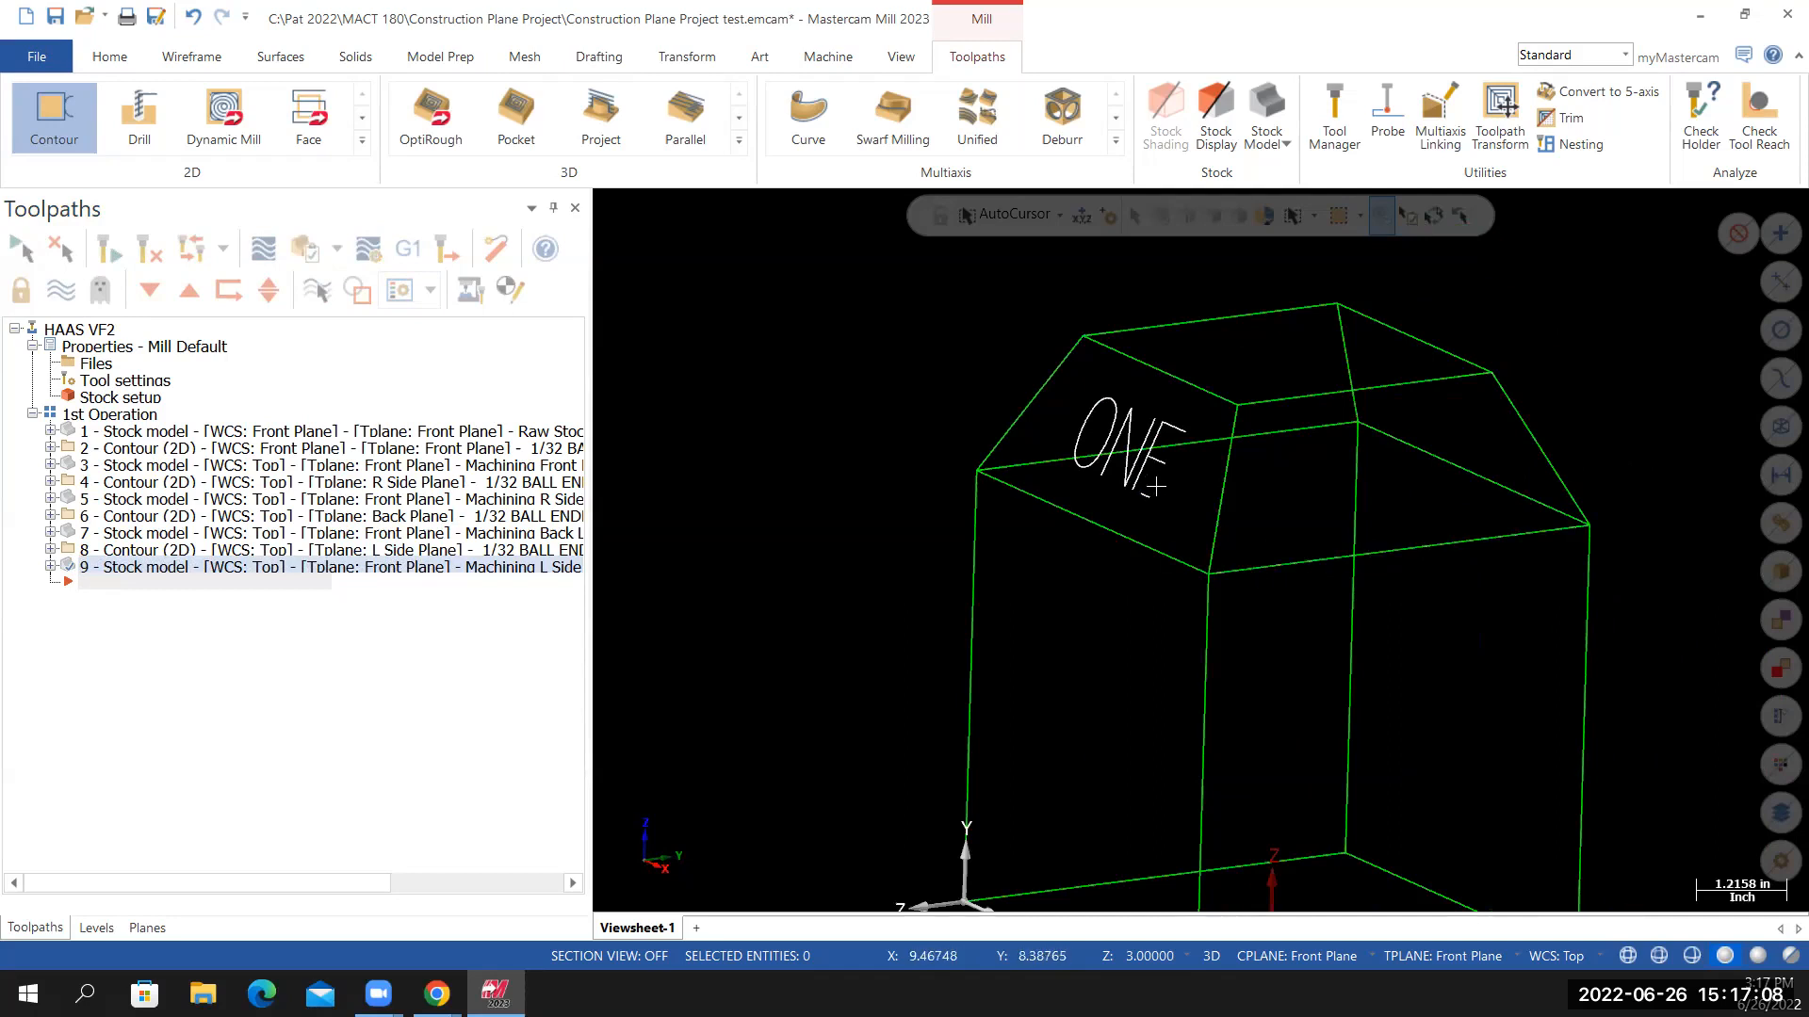
pyautogui.moveTo(840, 618)
pyautogui.mouseDown(button='middle')
pyautogui.moveTo(883, 622)
pyautogui.moveTo(857, 614)
pyautogui.mouseUp(button='middle')
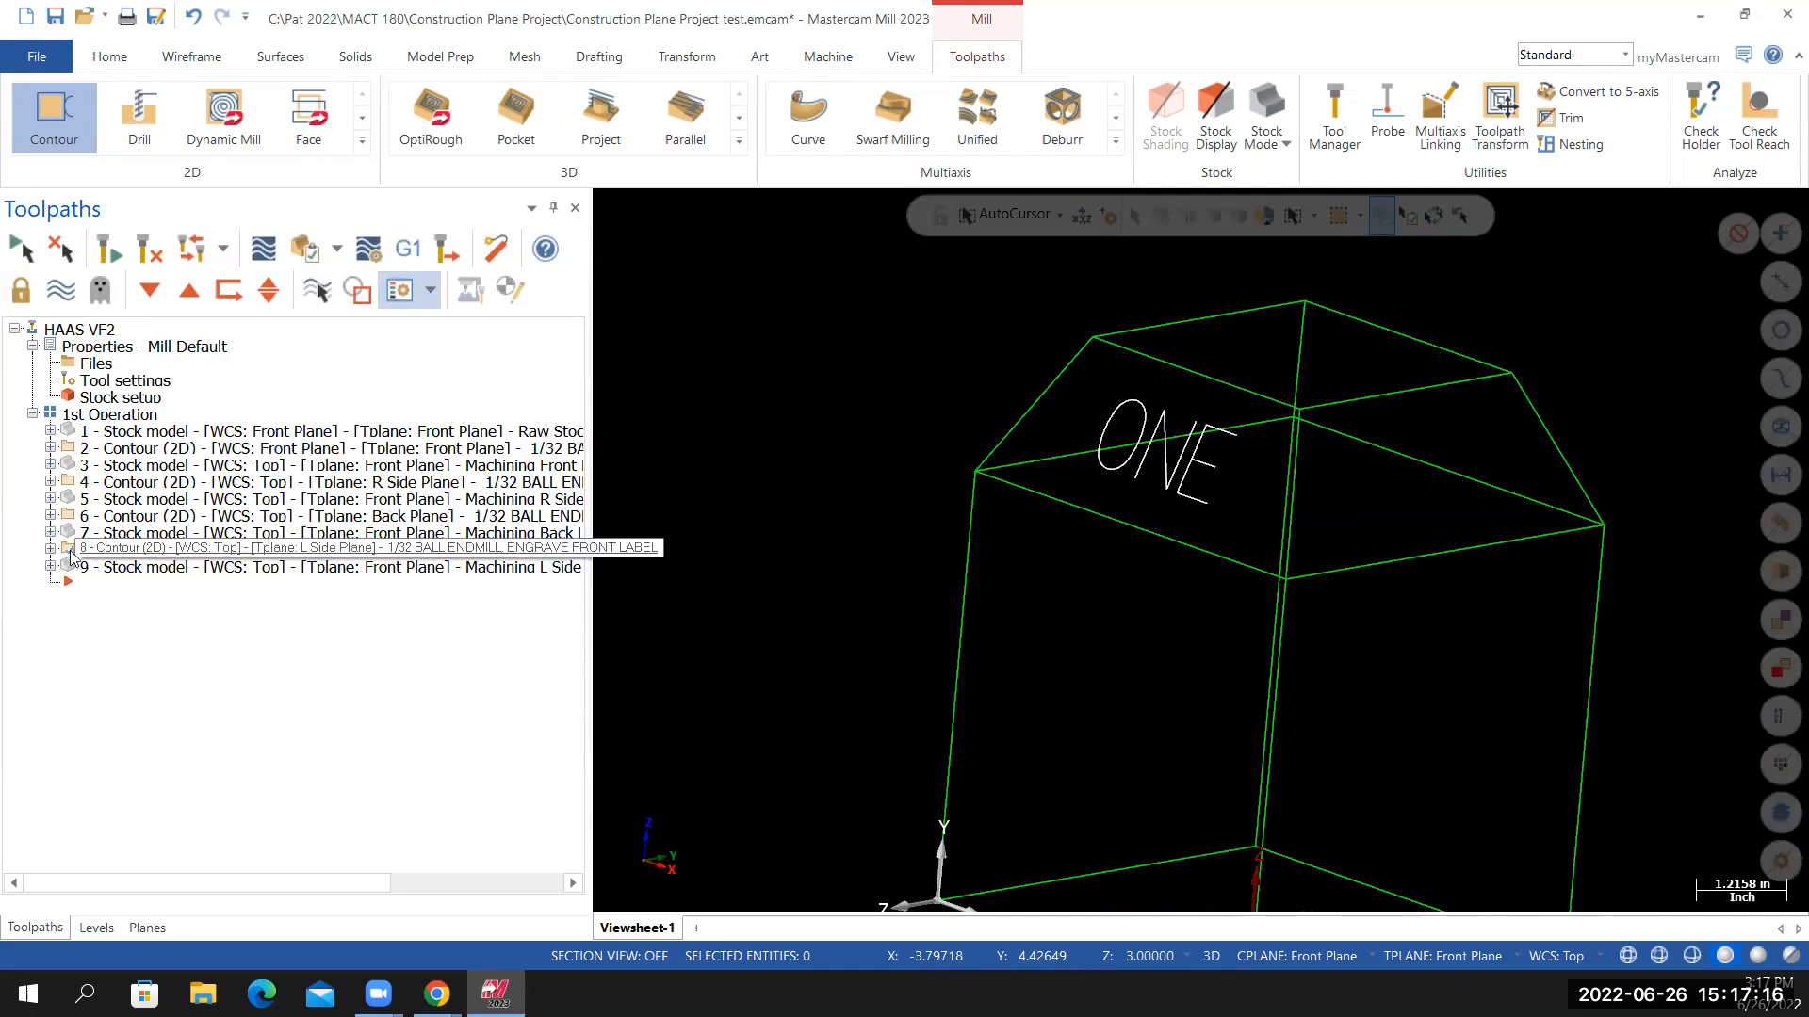
pyautogui.rightClick(123, 556)
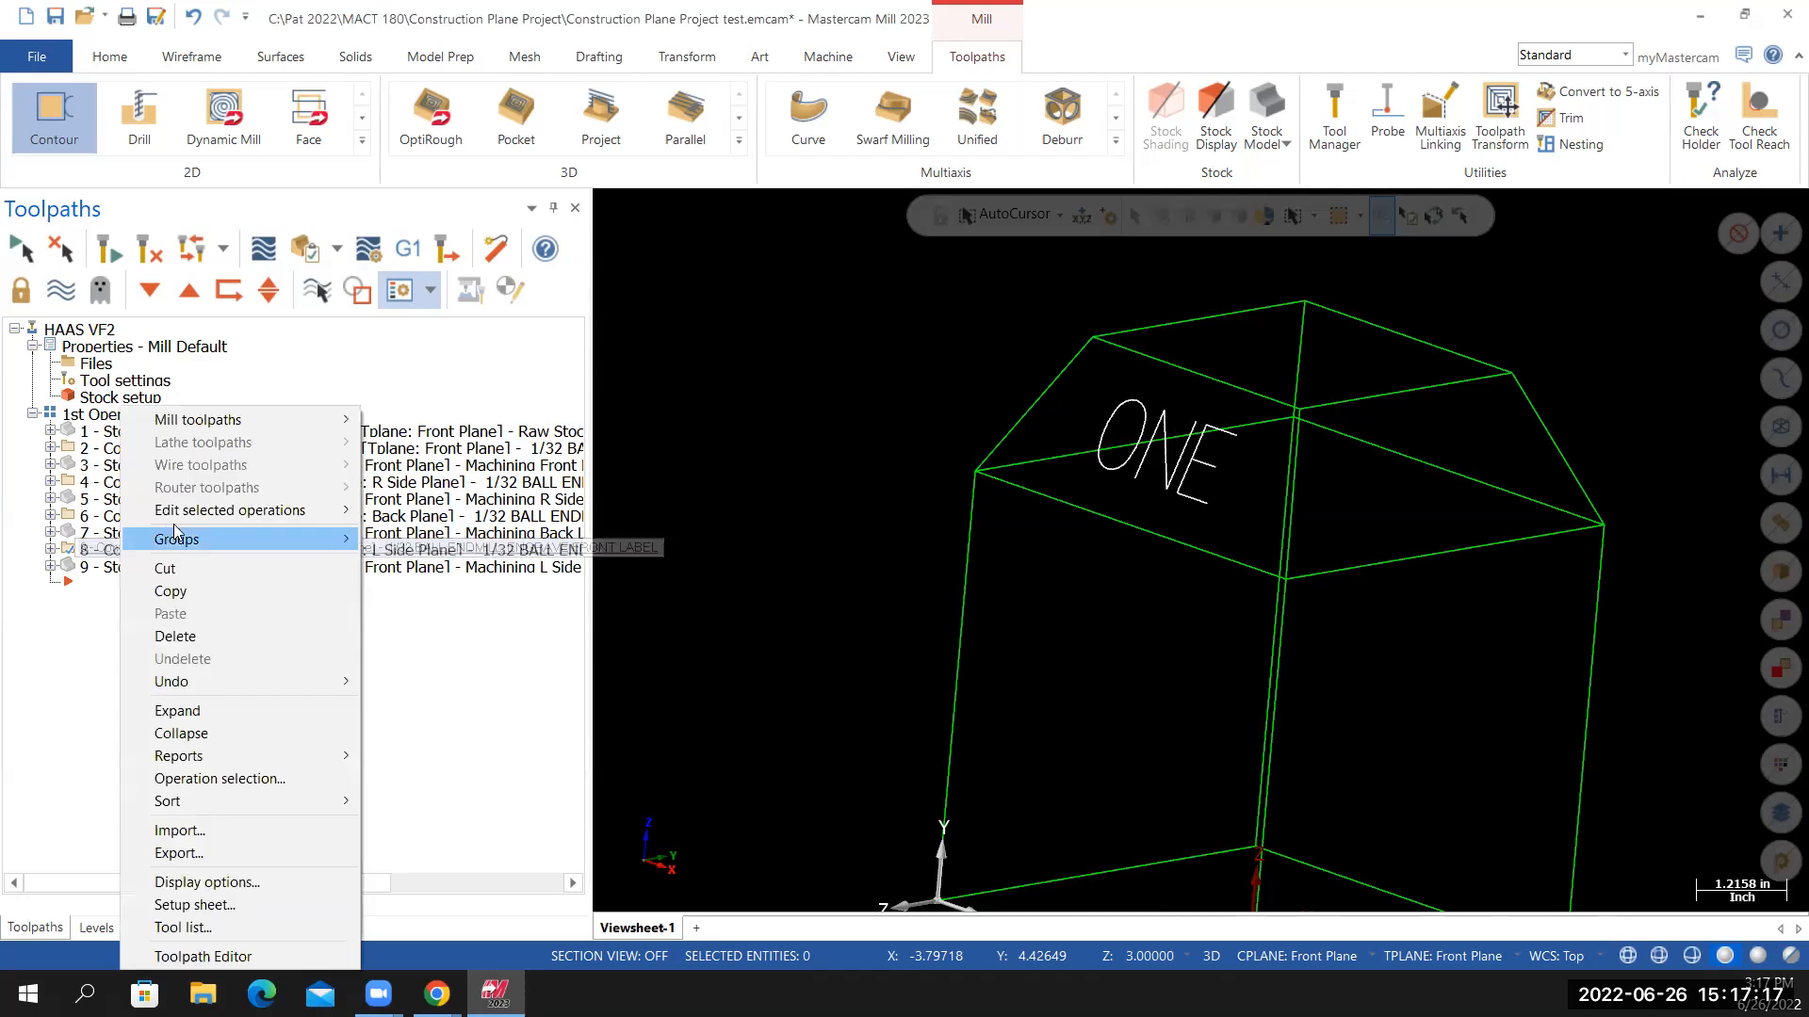
pyautogui.click(176, 594)
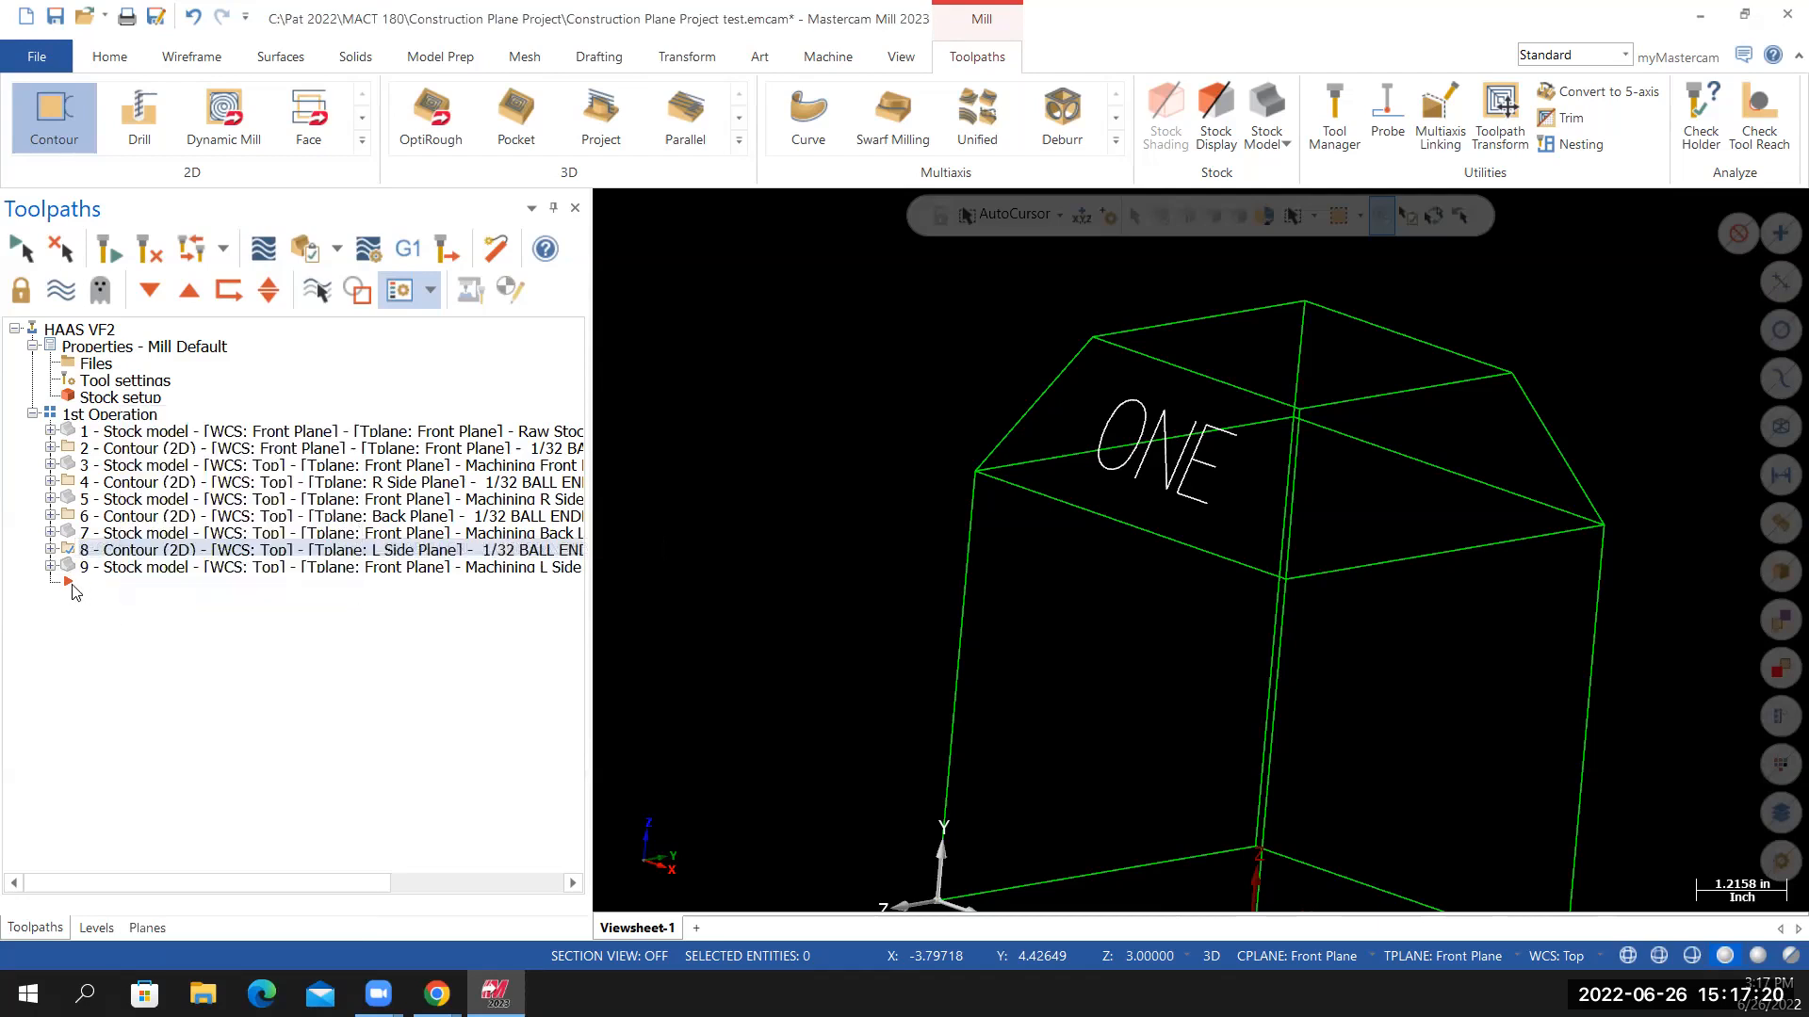
pyautogui.rightClick(73, 590)
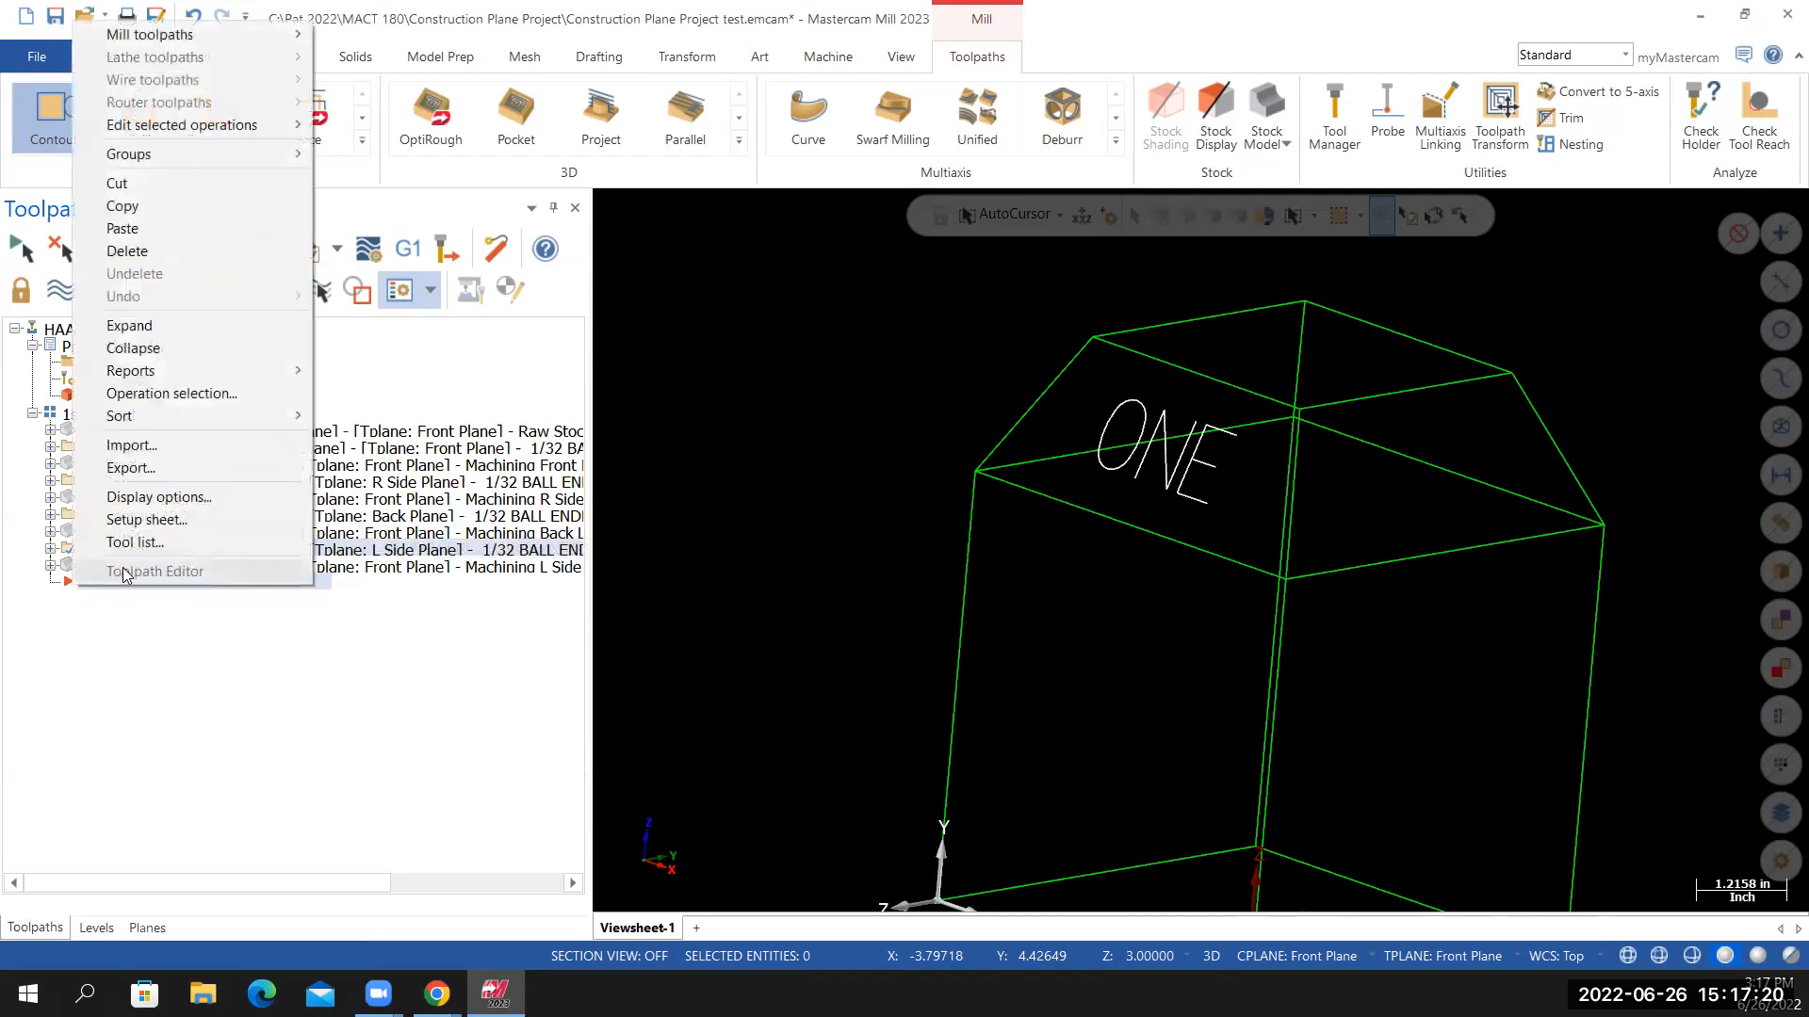
pyautogui.click(127, 229)
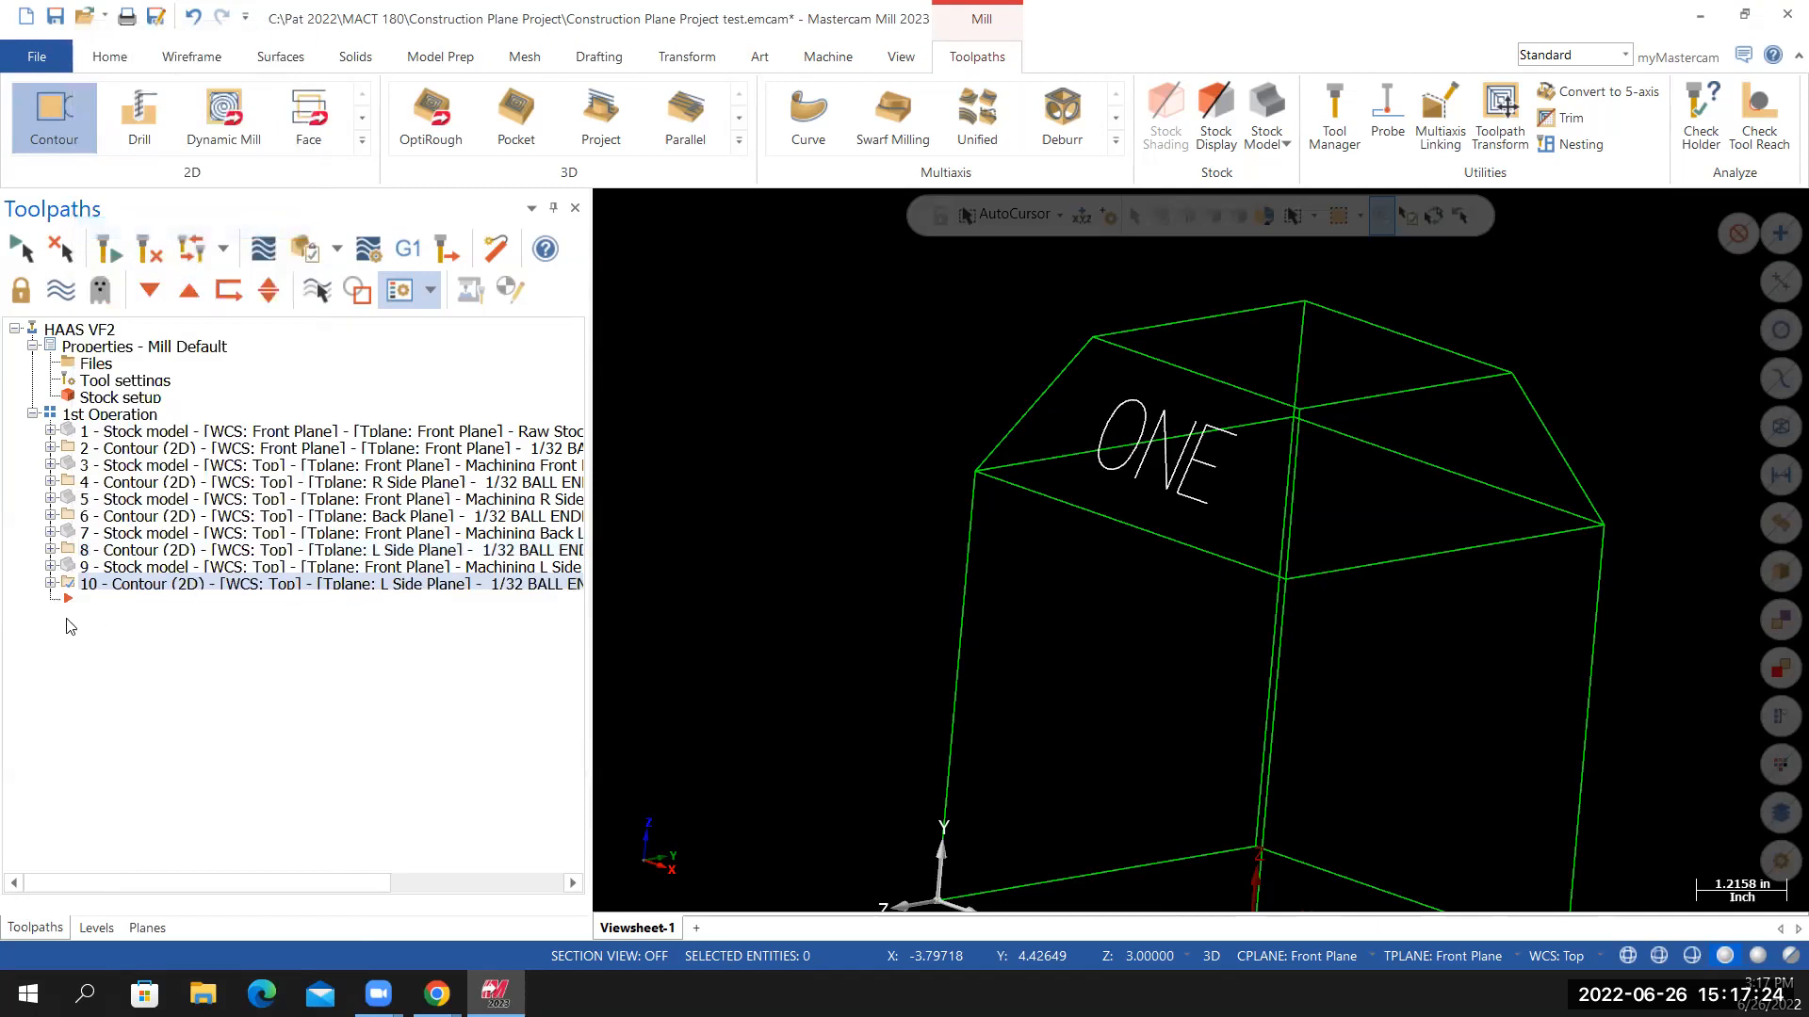
# Set the copied contour operation's tool plane and construction plane to the custom plane named Plane, and accept the parameters
pyautogui.click(52, 584)
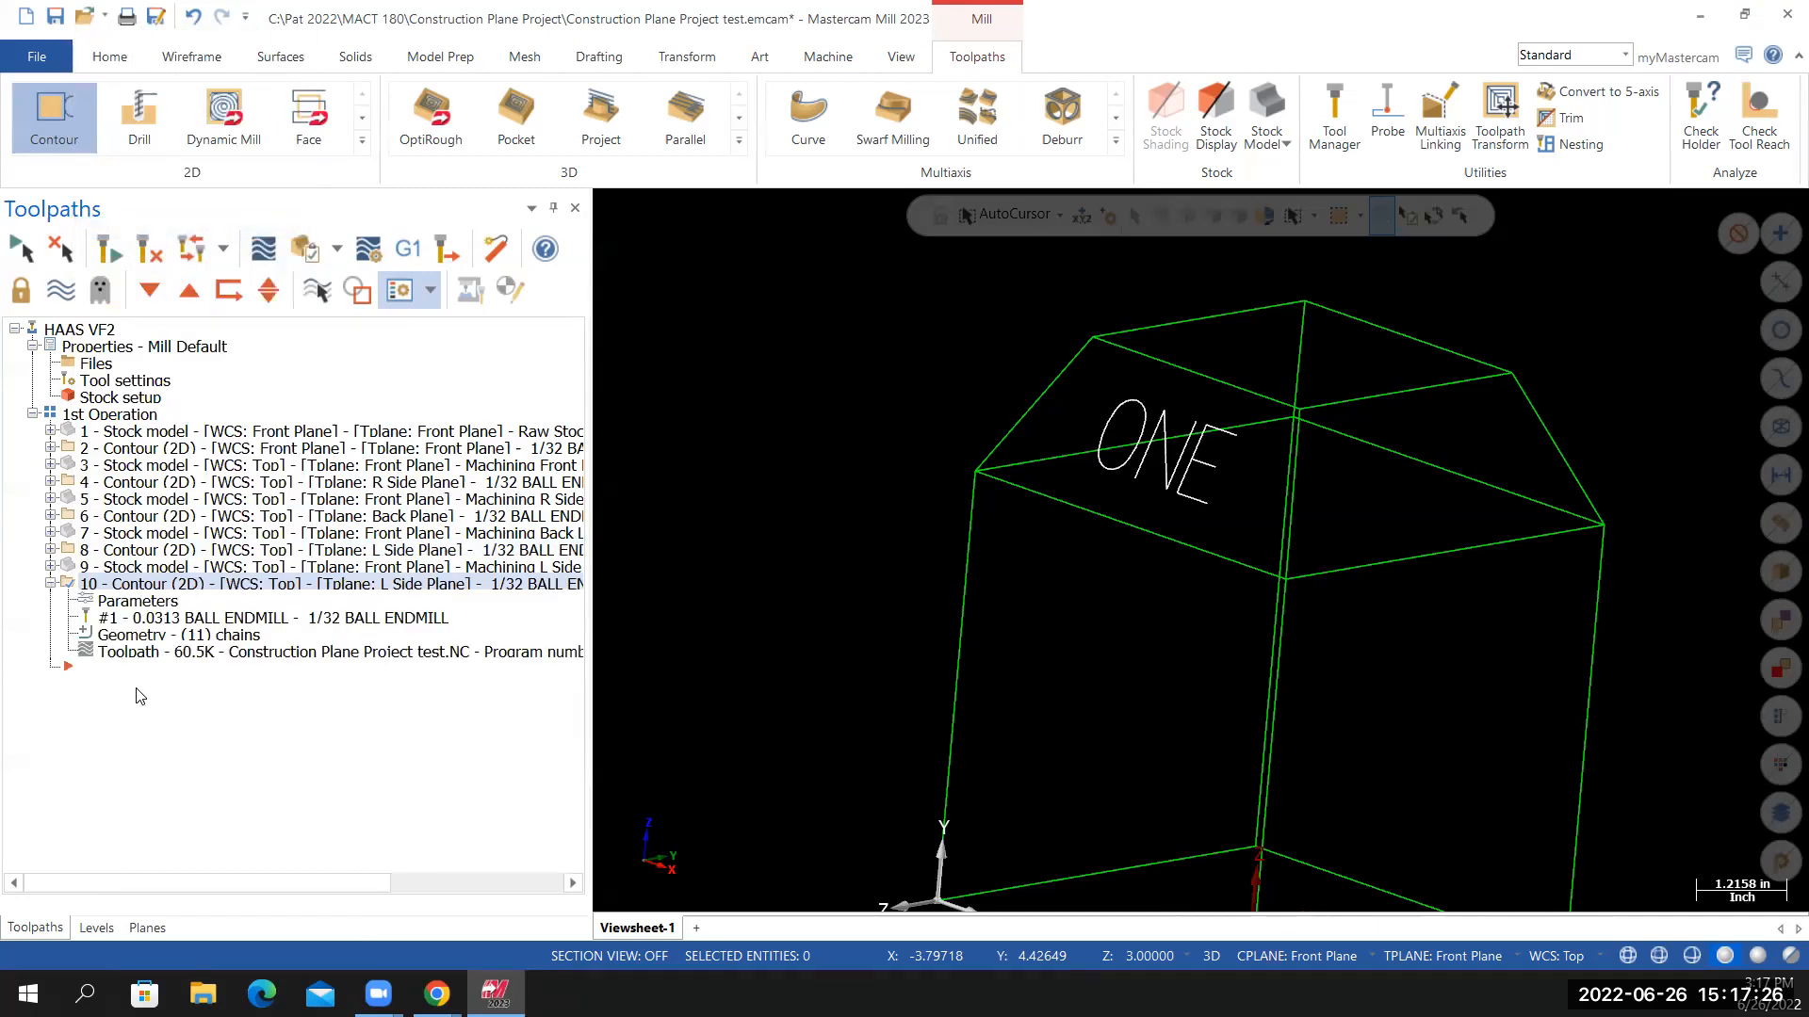
pyautogui.doubleClick(132, 604)
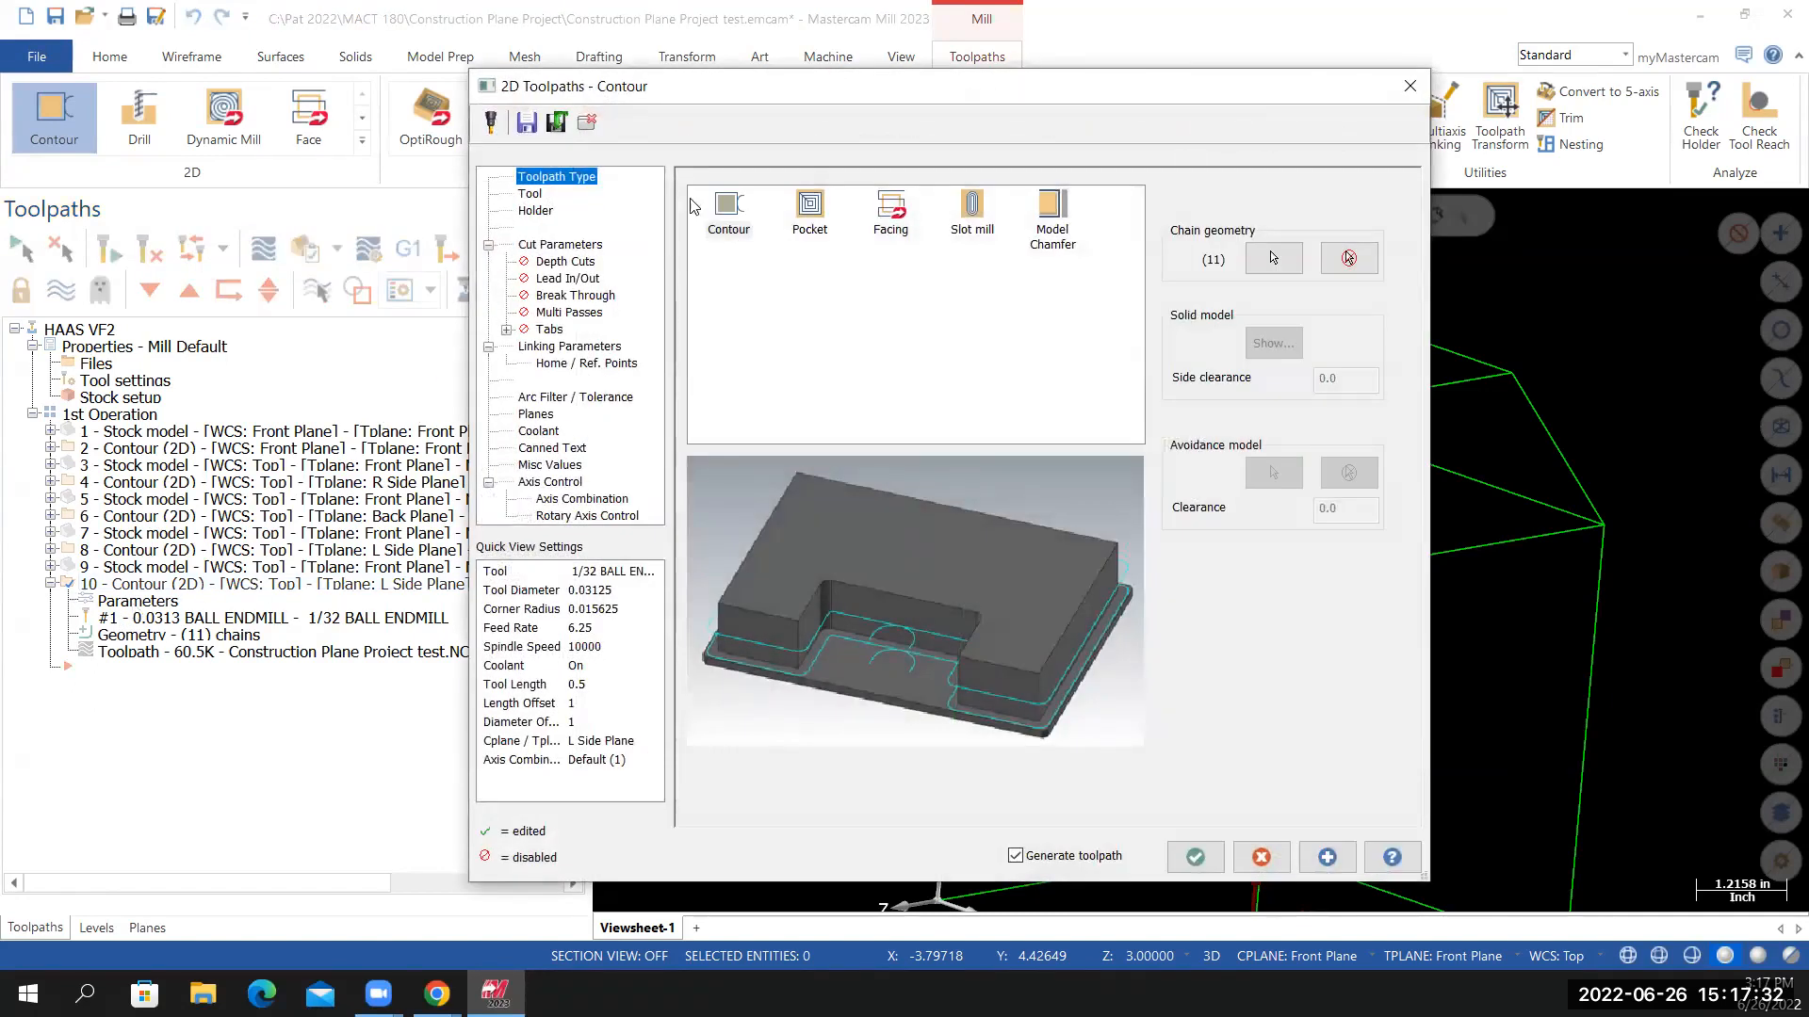
pyautogui.click(548, 415)
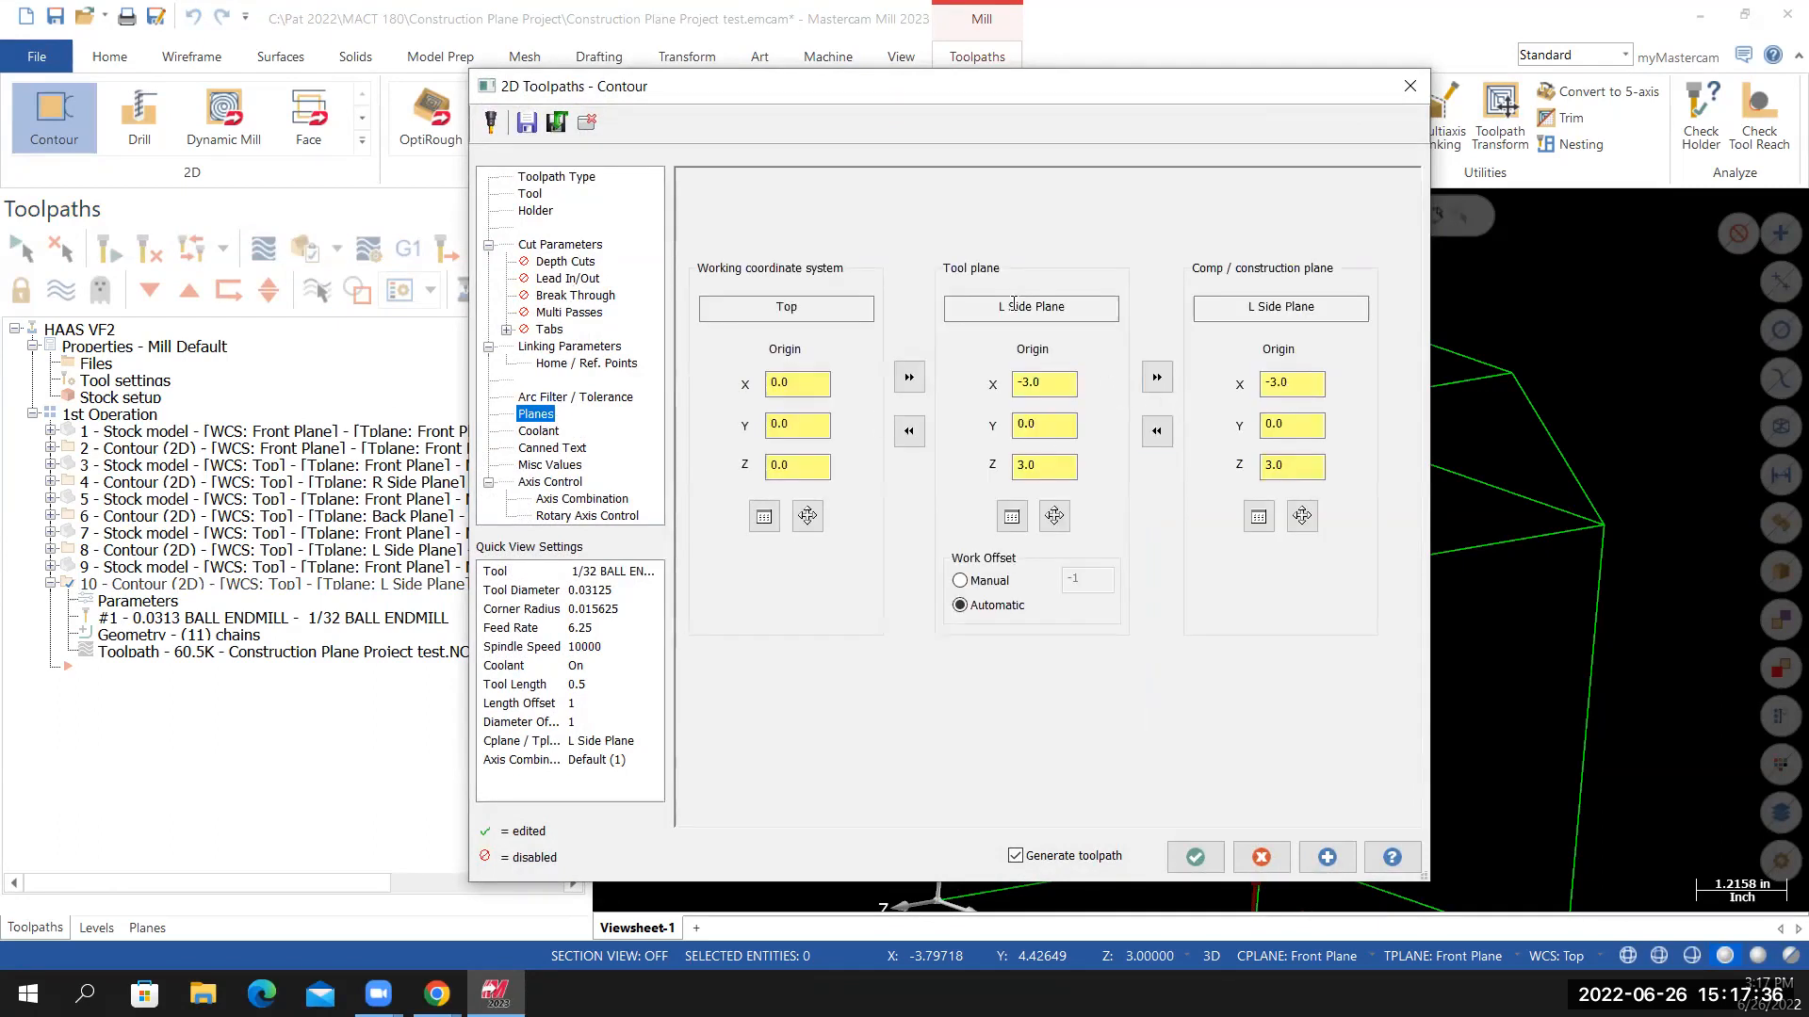
pyautogui.moveTo(1007, 101); pyautogui.dragTo(639, 195)
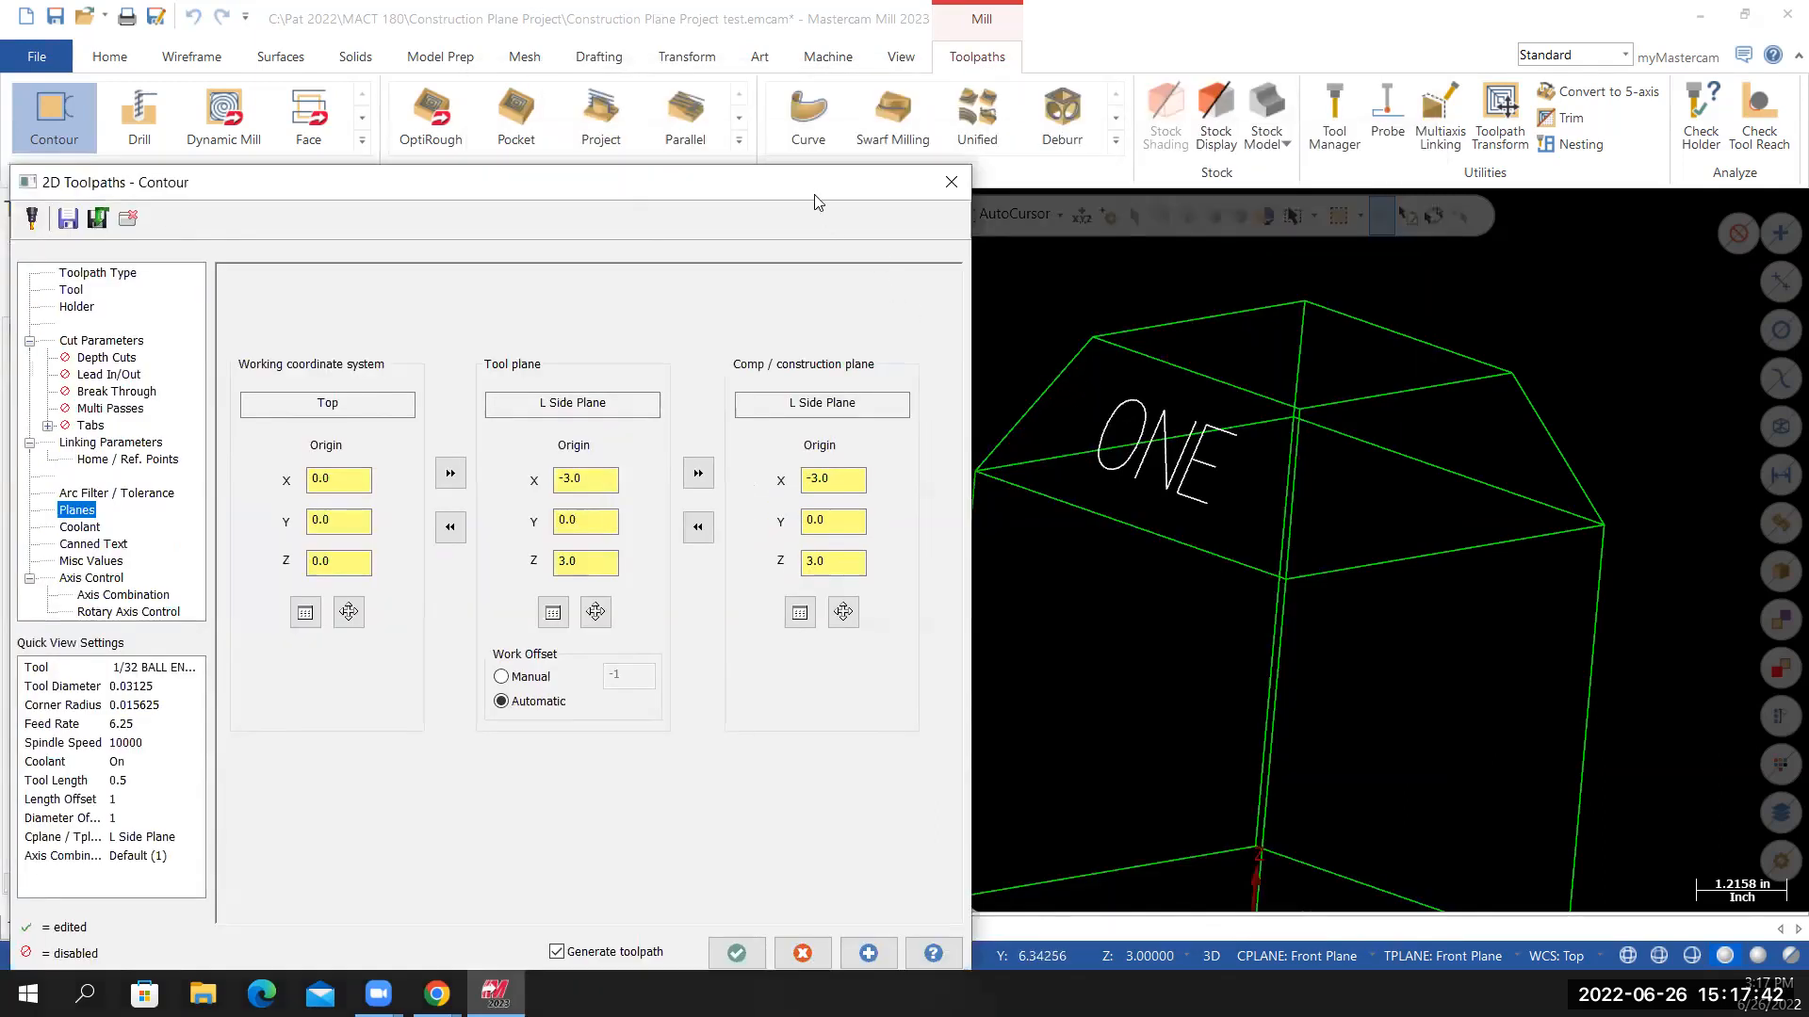
pyautogui.moveTo(833, 188); pyautogui.dragTo(1146, 112)
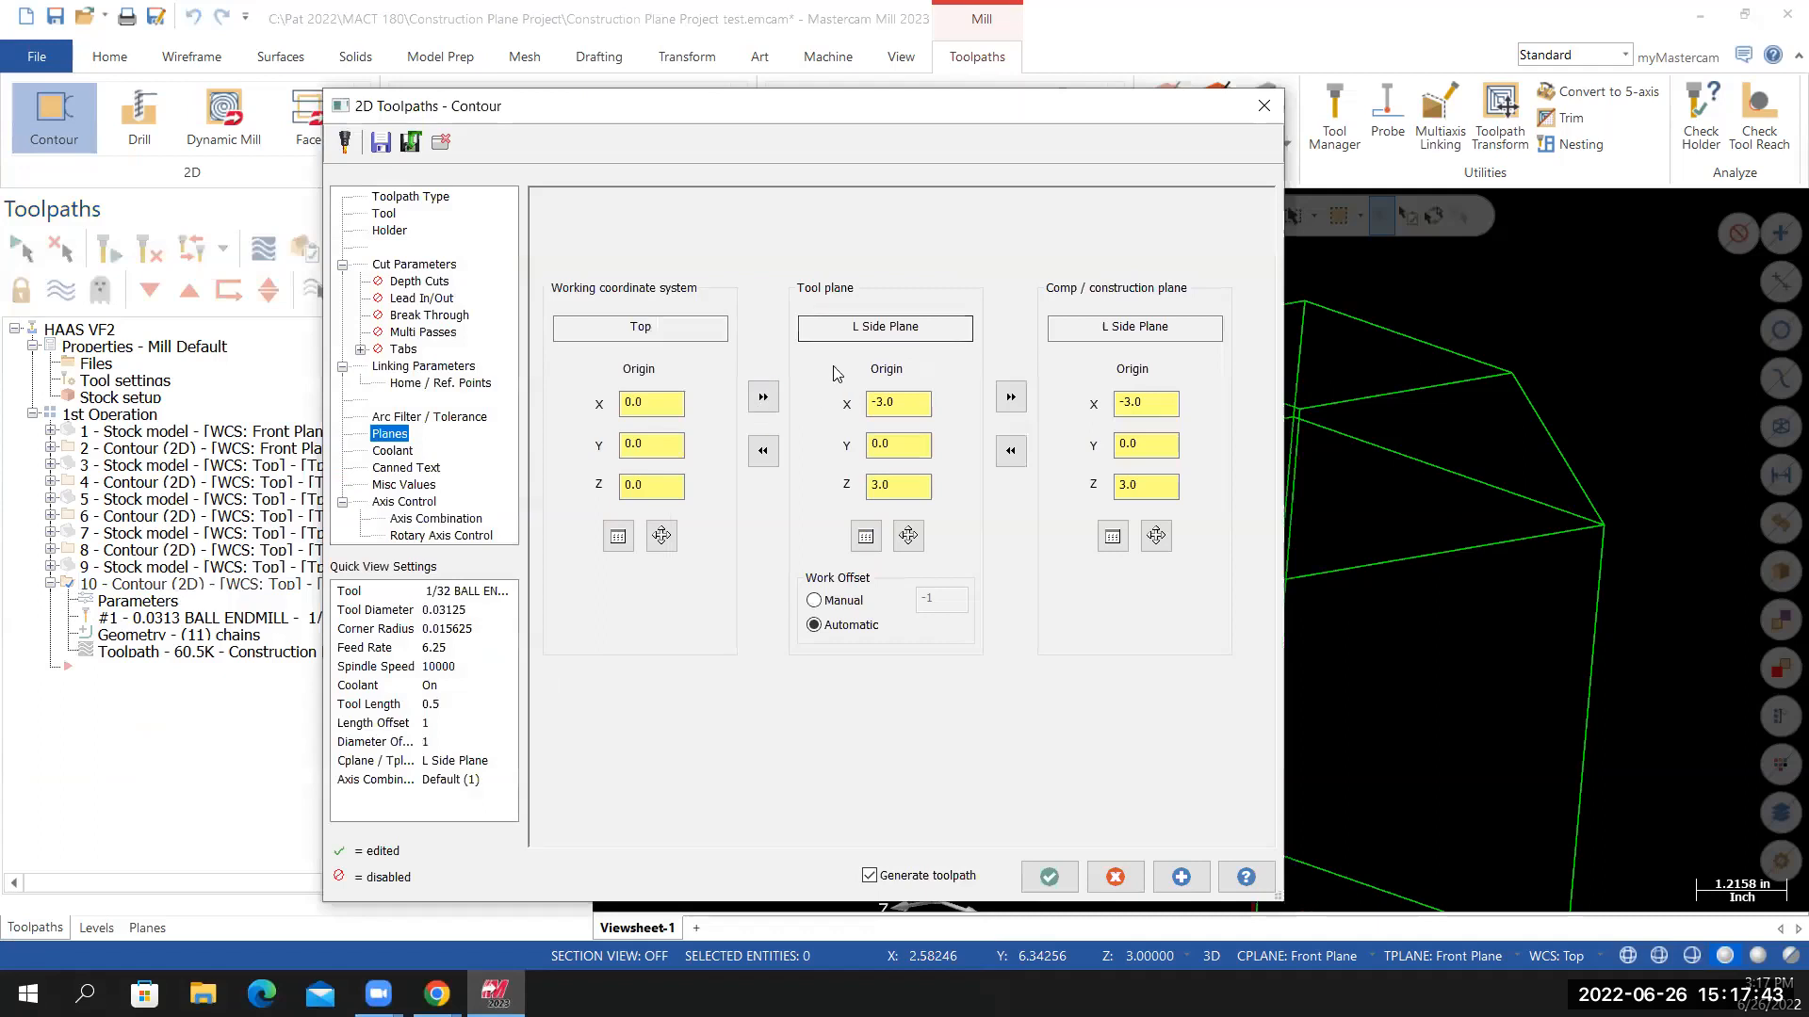
pyautogui.click(866, 542)
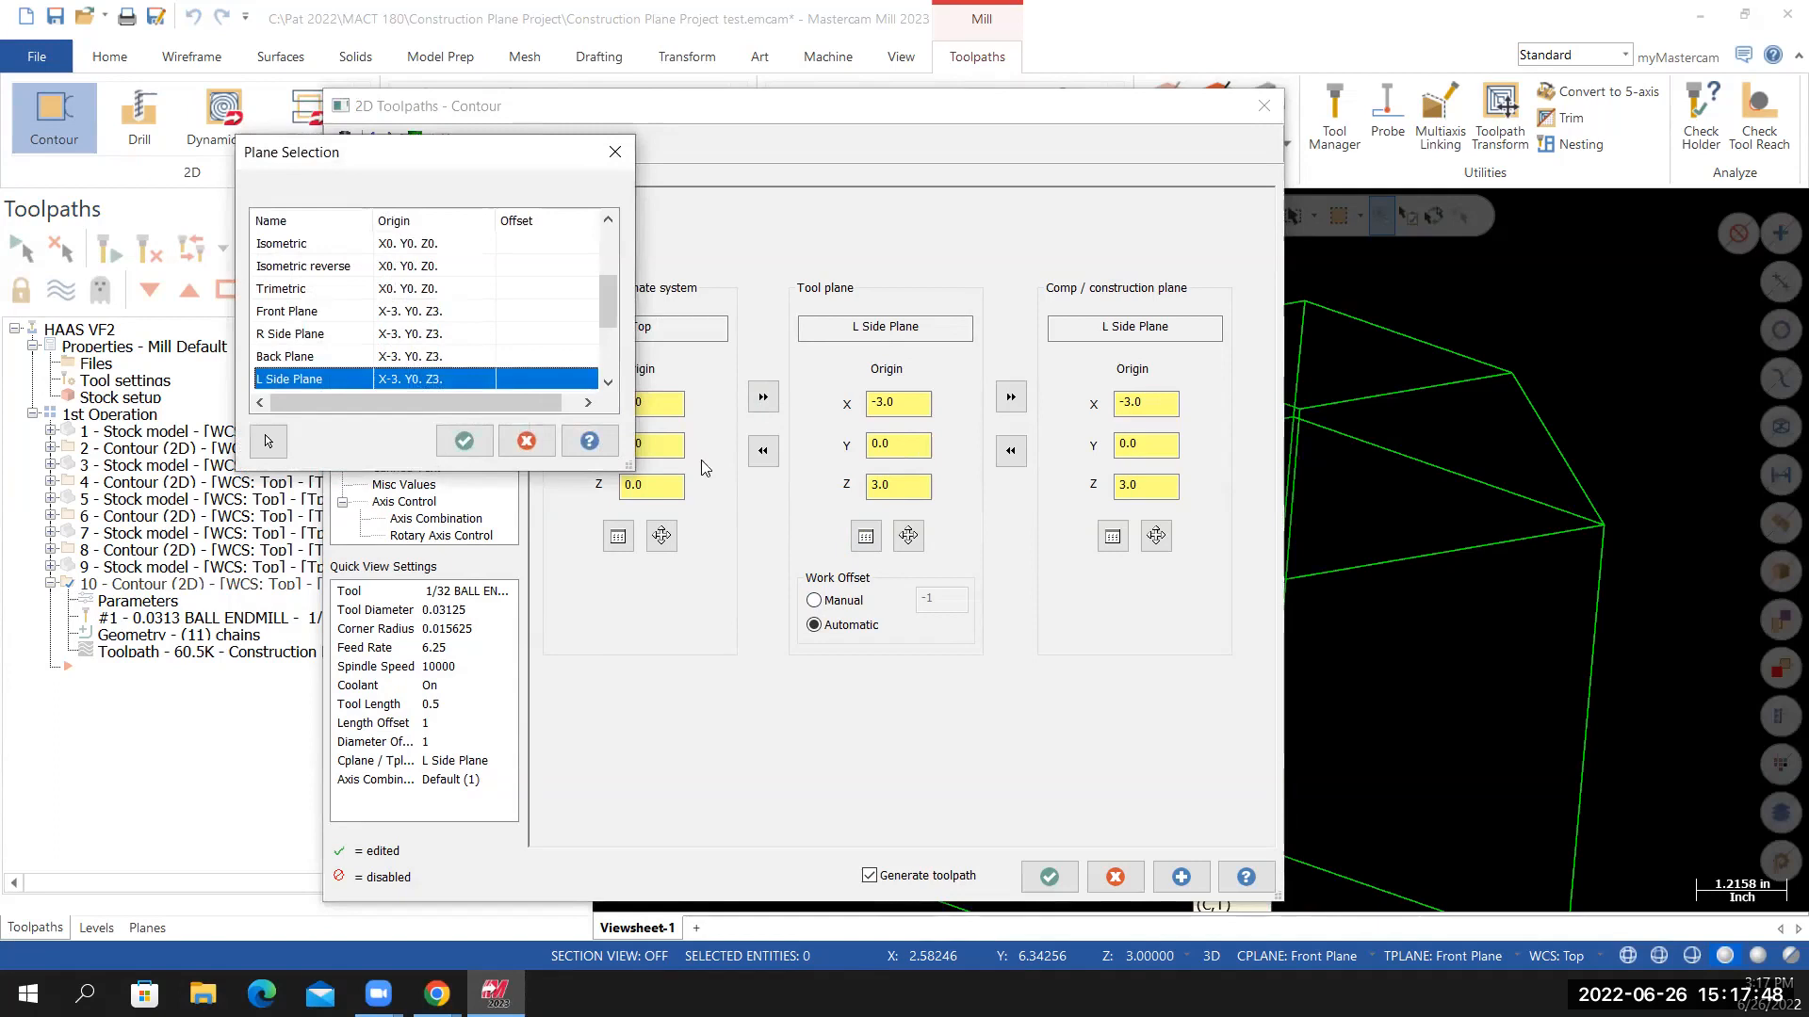
pyautogui.scroll(-2, 370, 332)
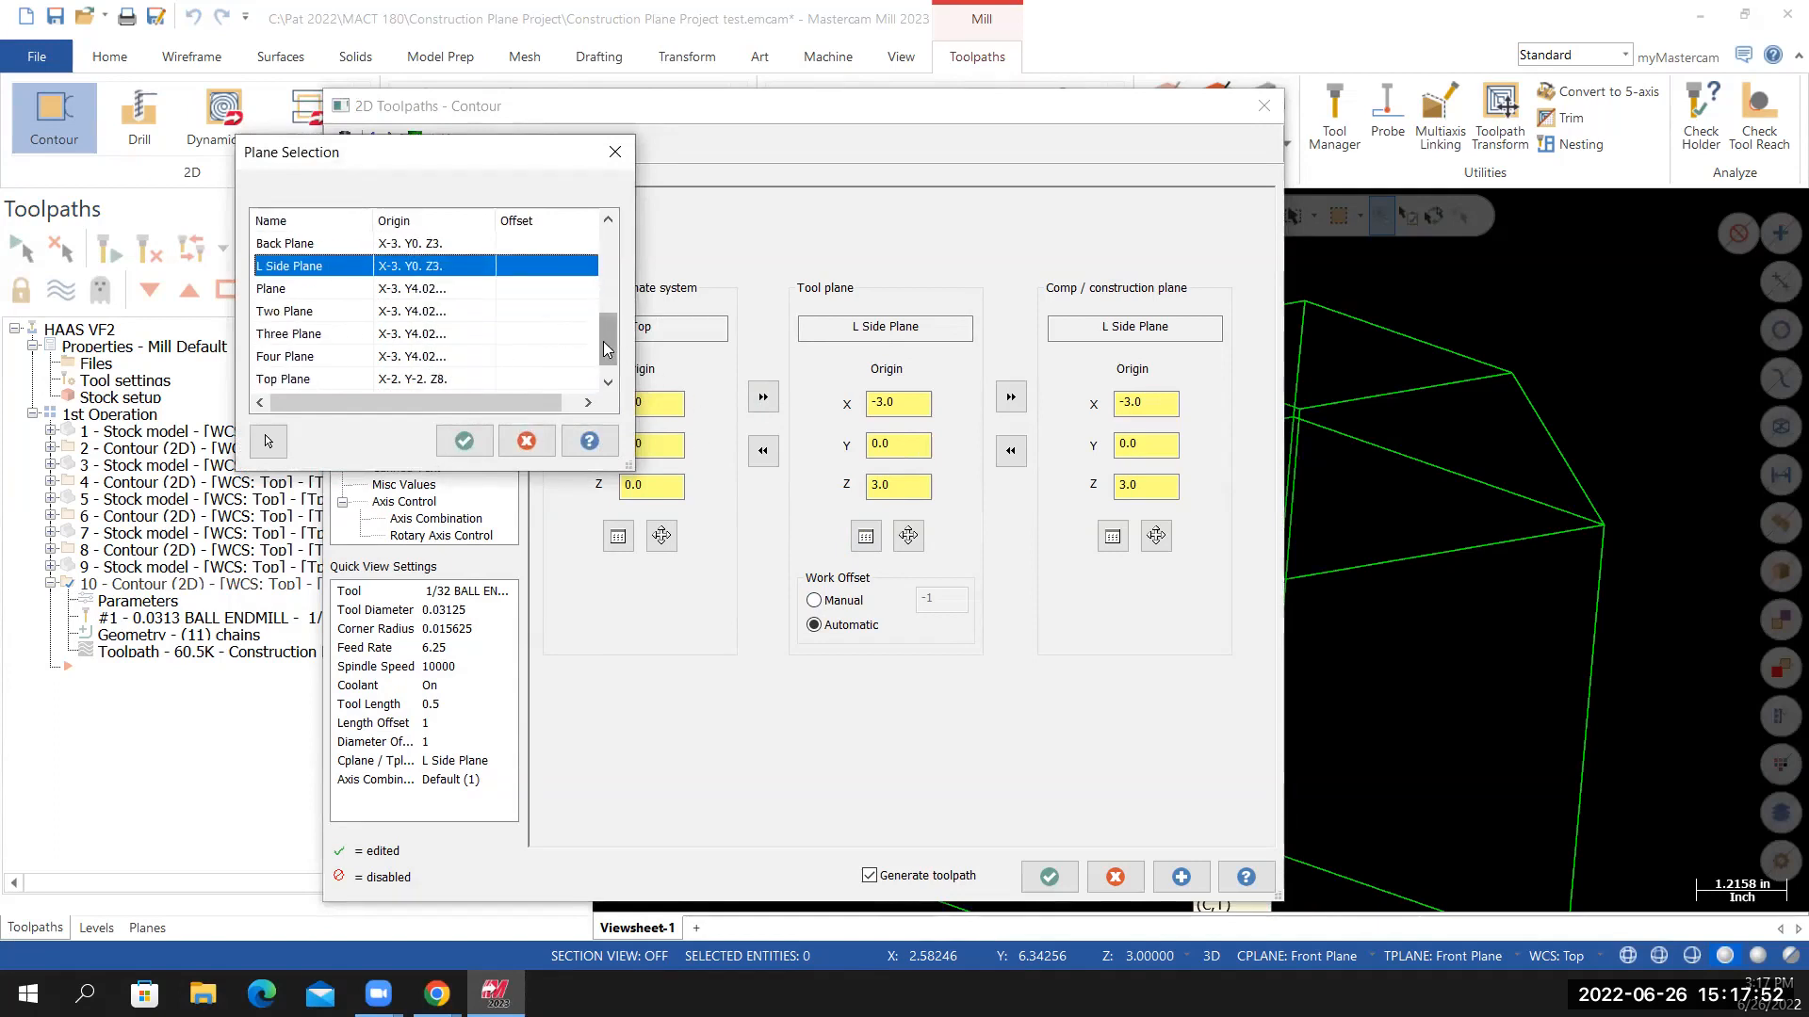
pyautogui.scroll(-1, 603, 368)
pyautogui.moveTo(608, 351); pyautogui.dragTo(610, 303)
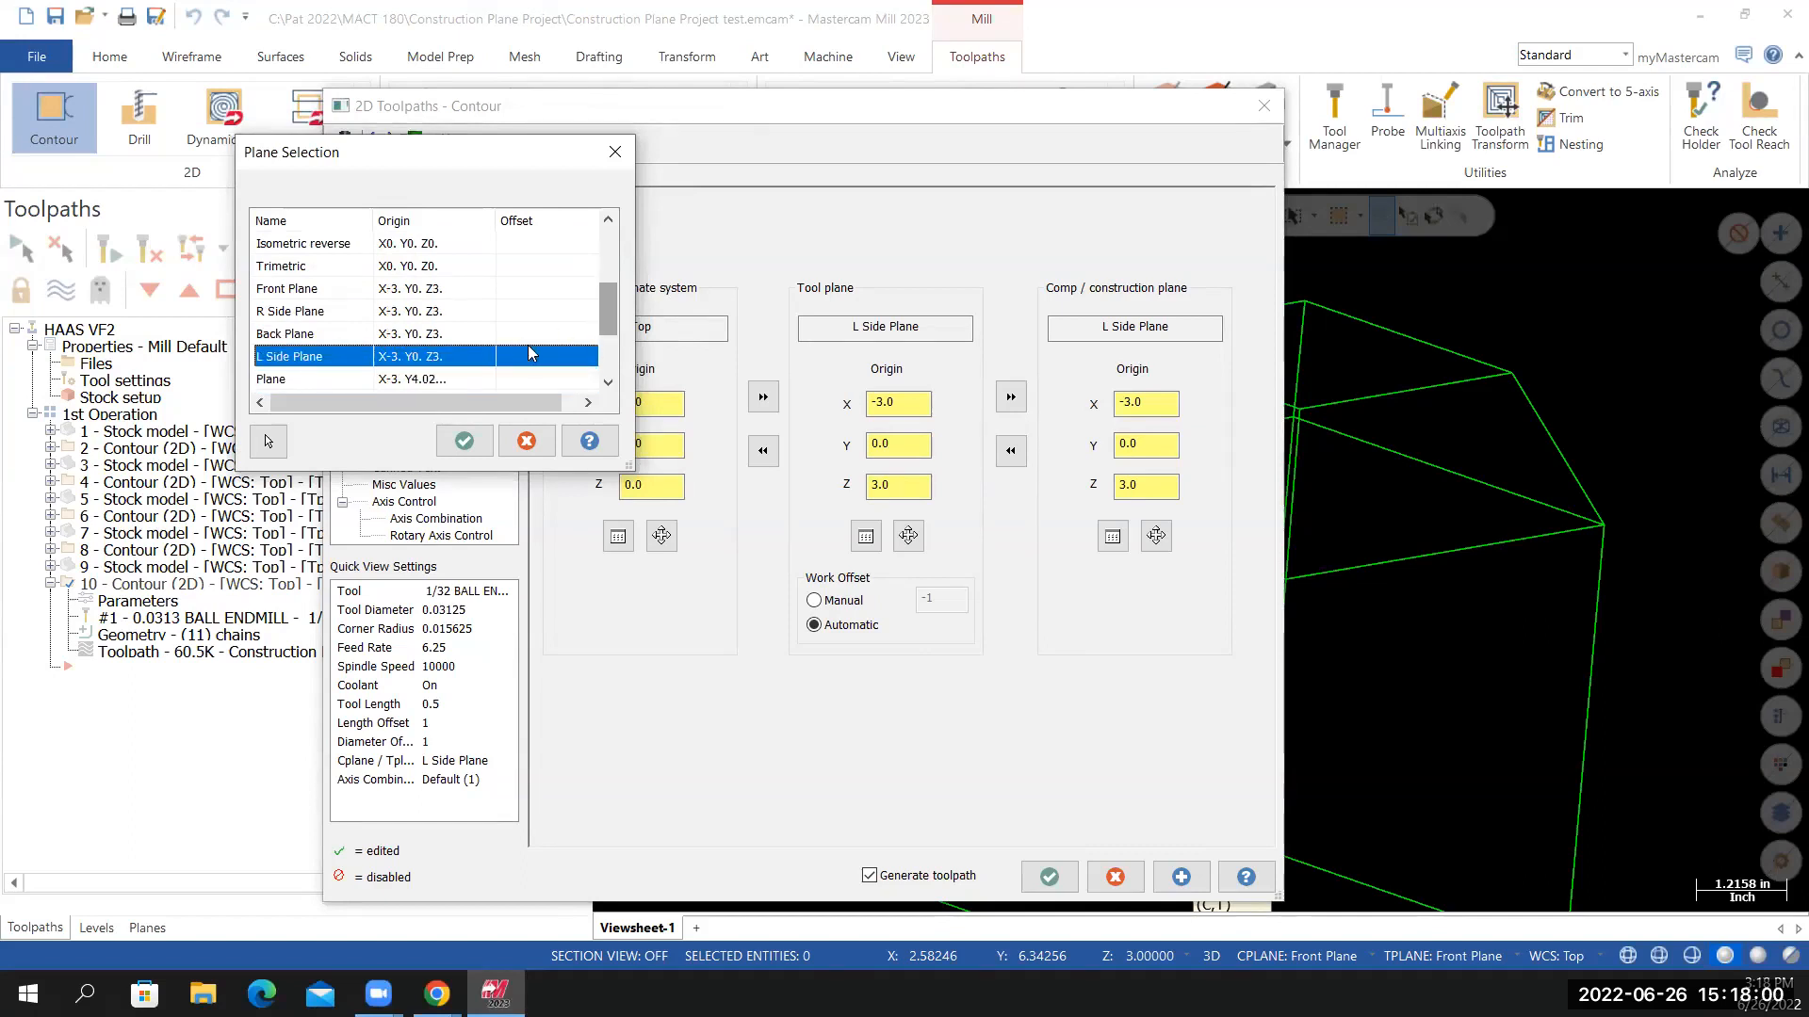
pyautogui.scroll(-1, 528, 345)
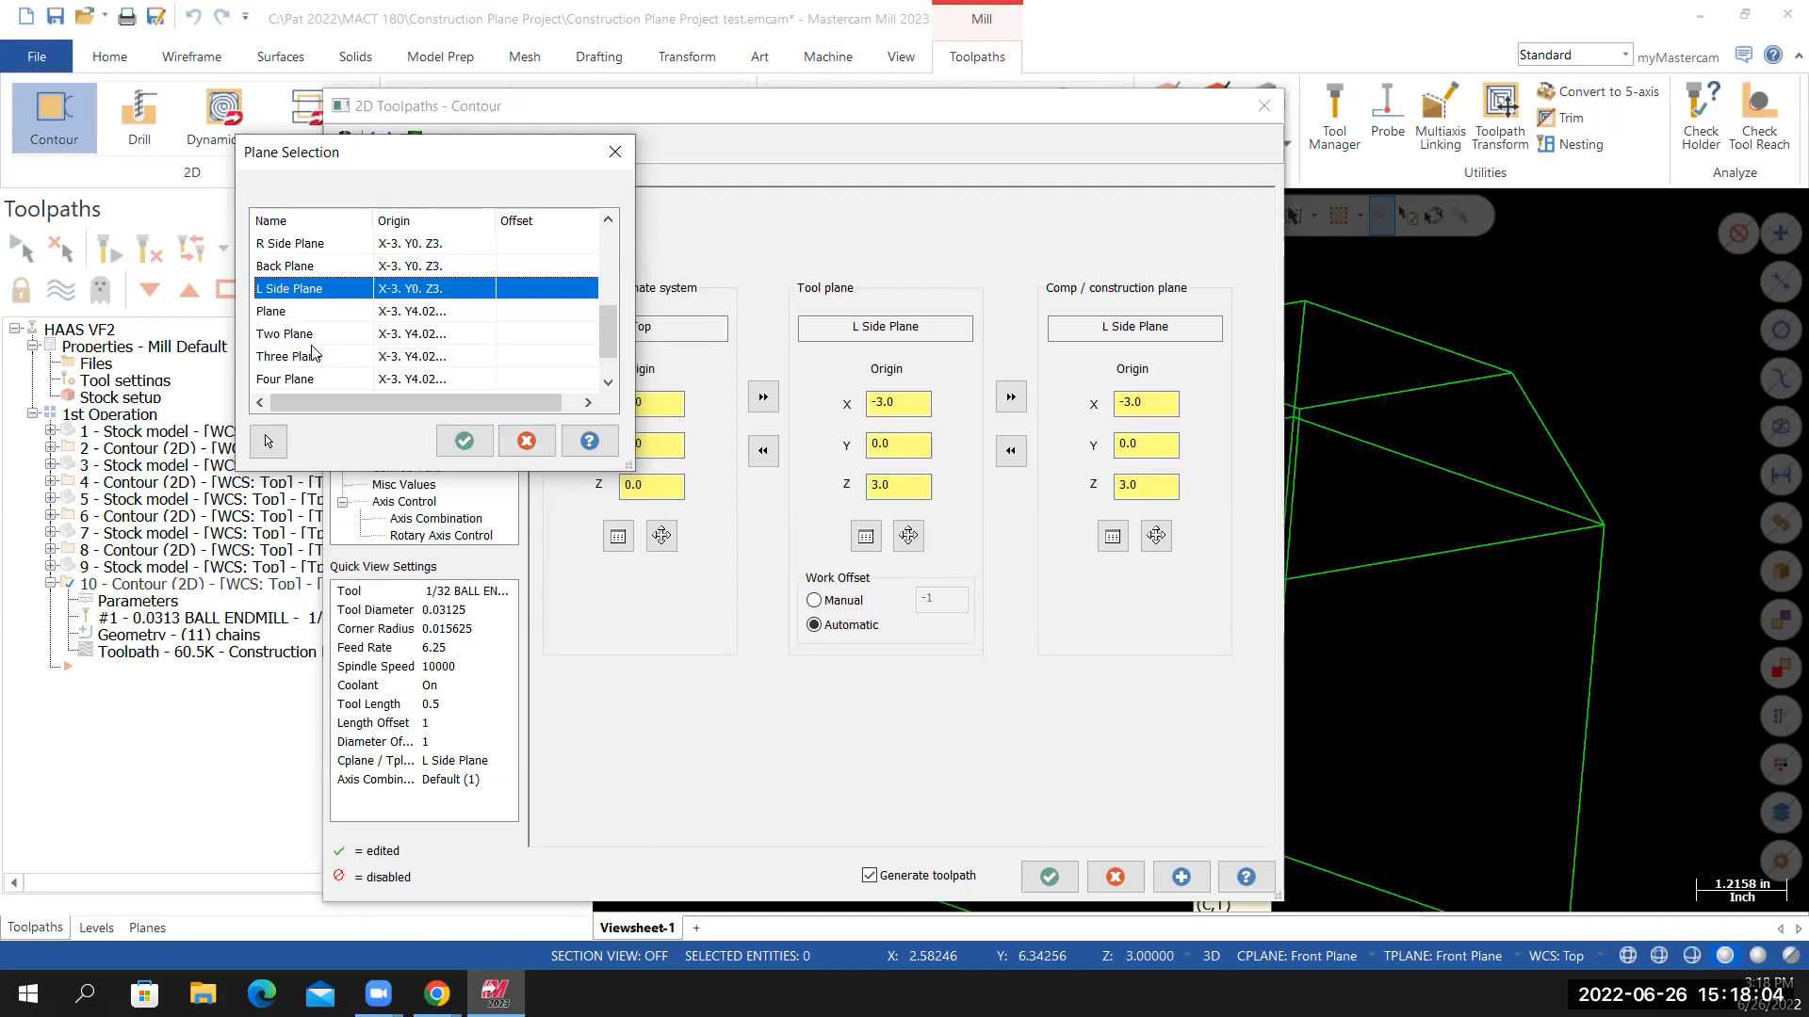
pyautogui.scroll(-1, 318, 380)
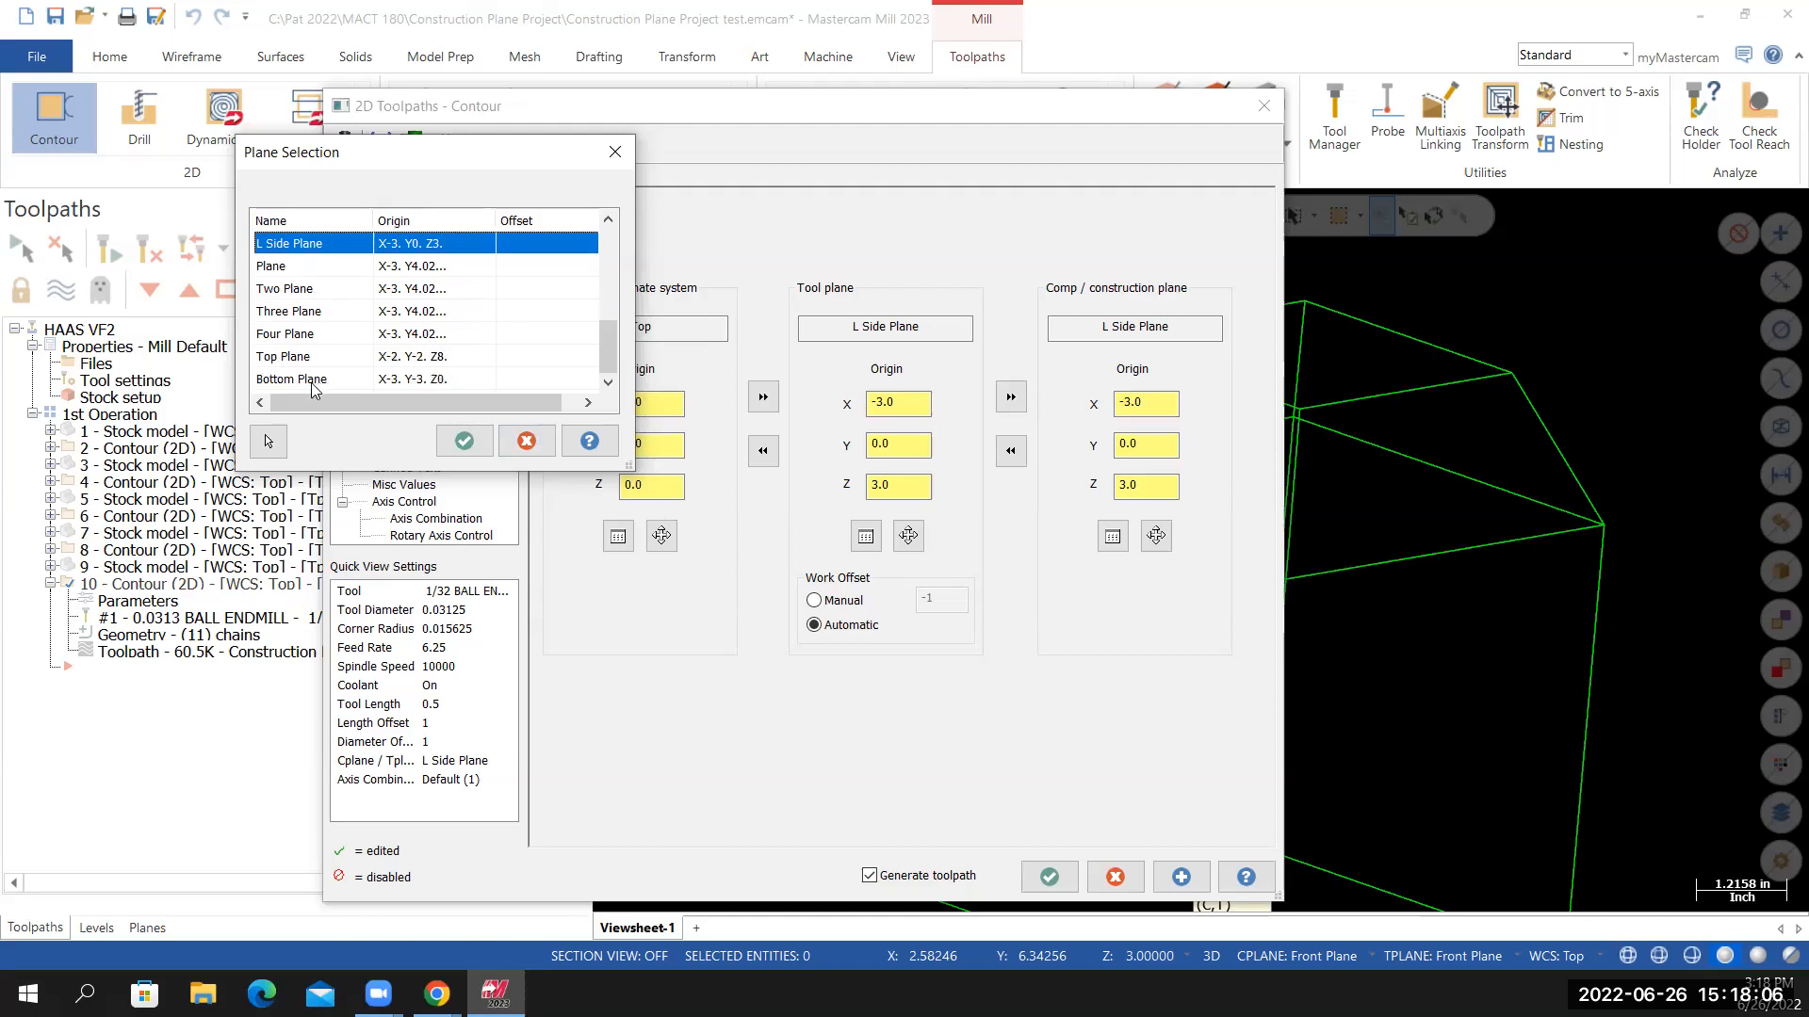
pyautogui.scroll(2, 314, 386)
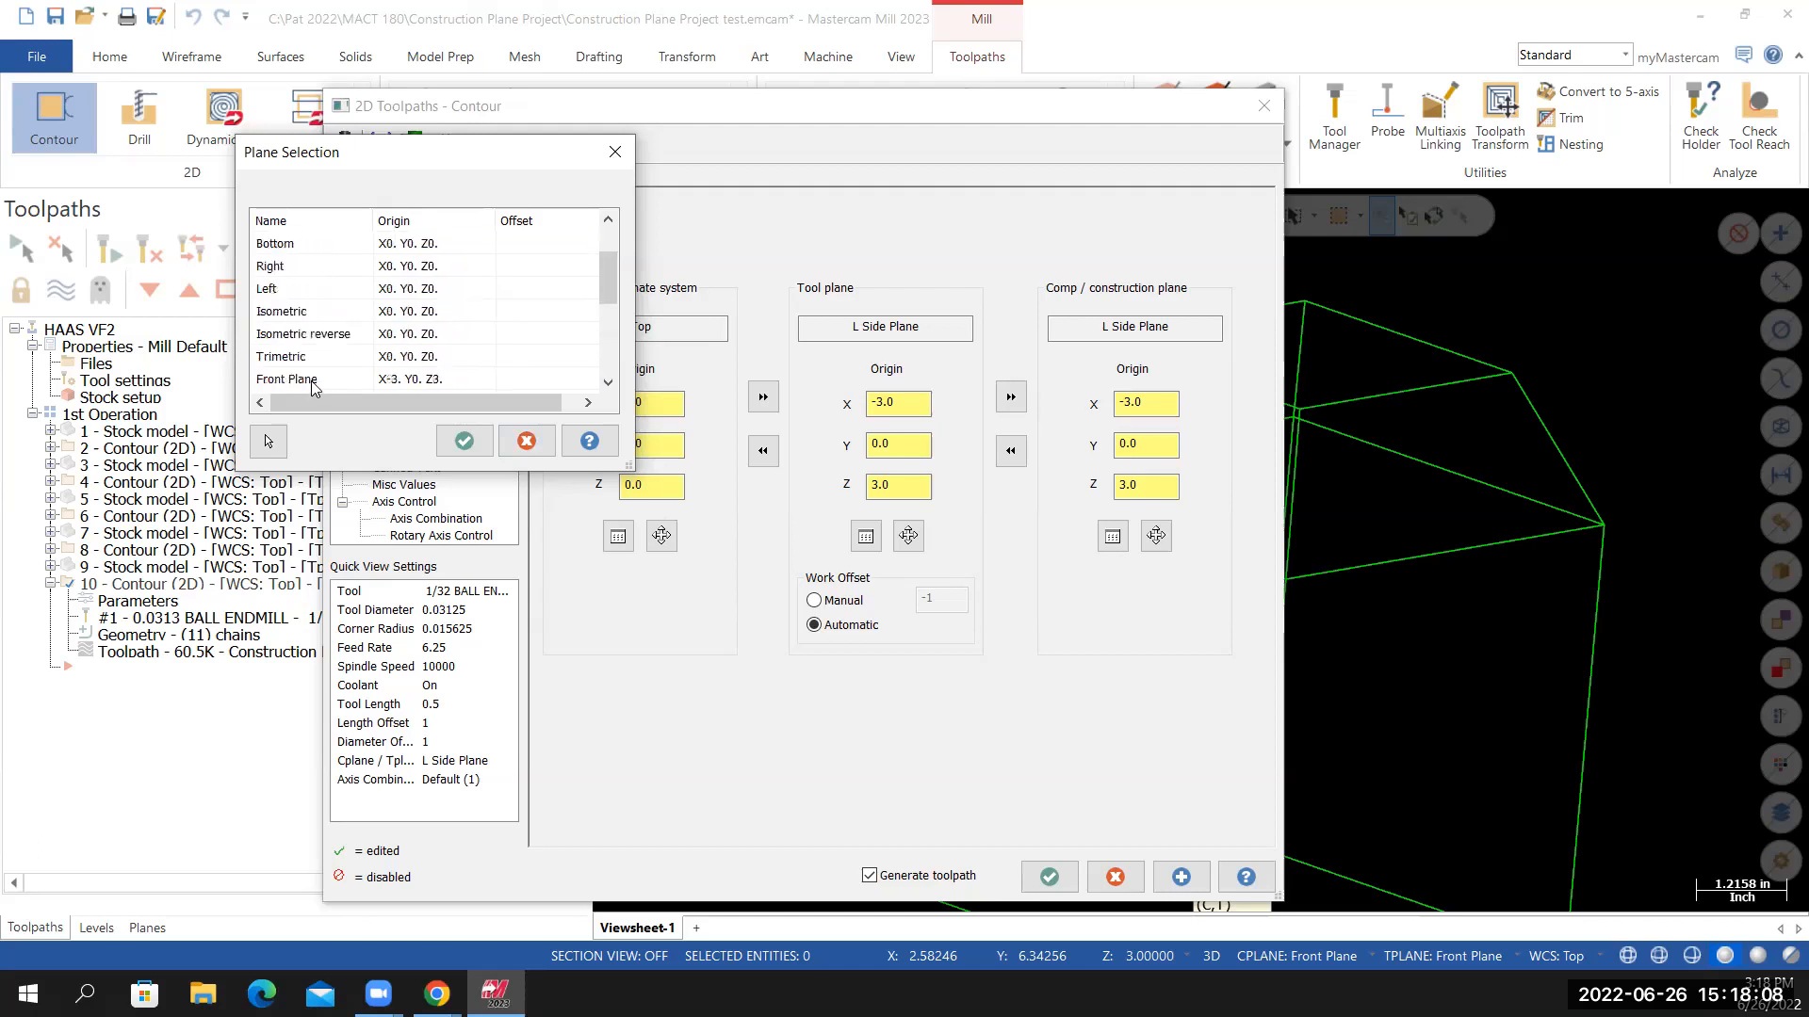
pyautogui.scroll(-2, 314, 387)
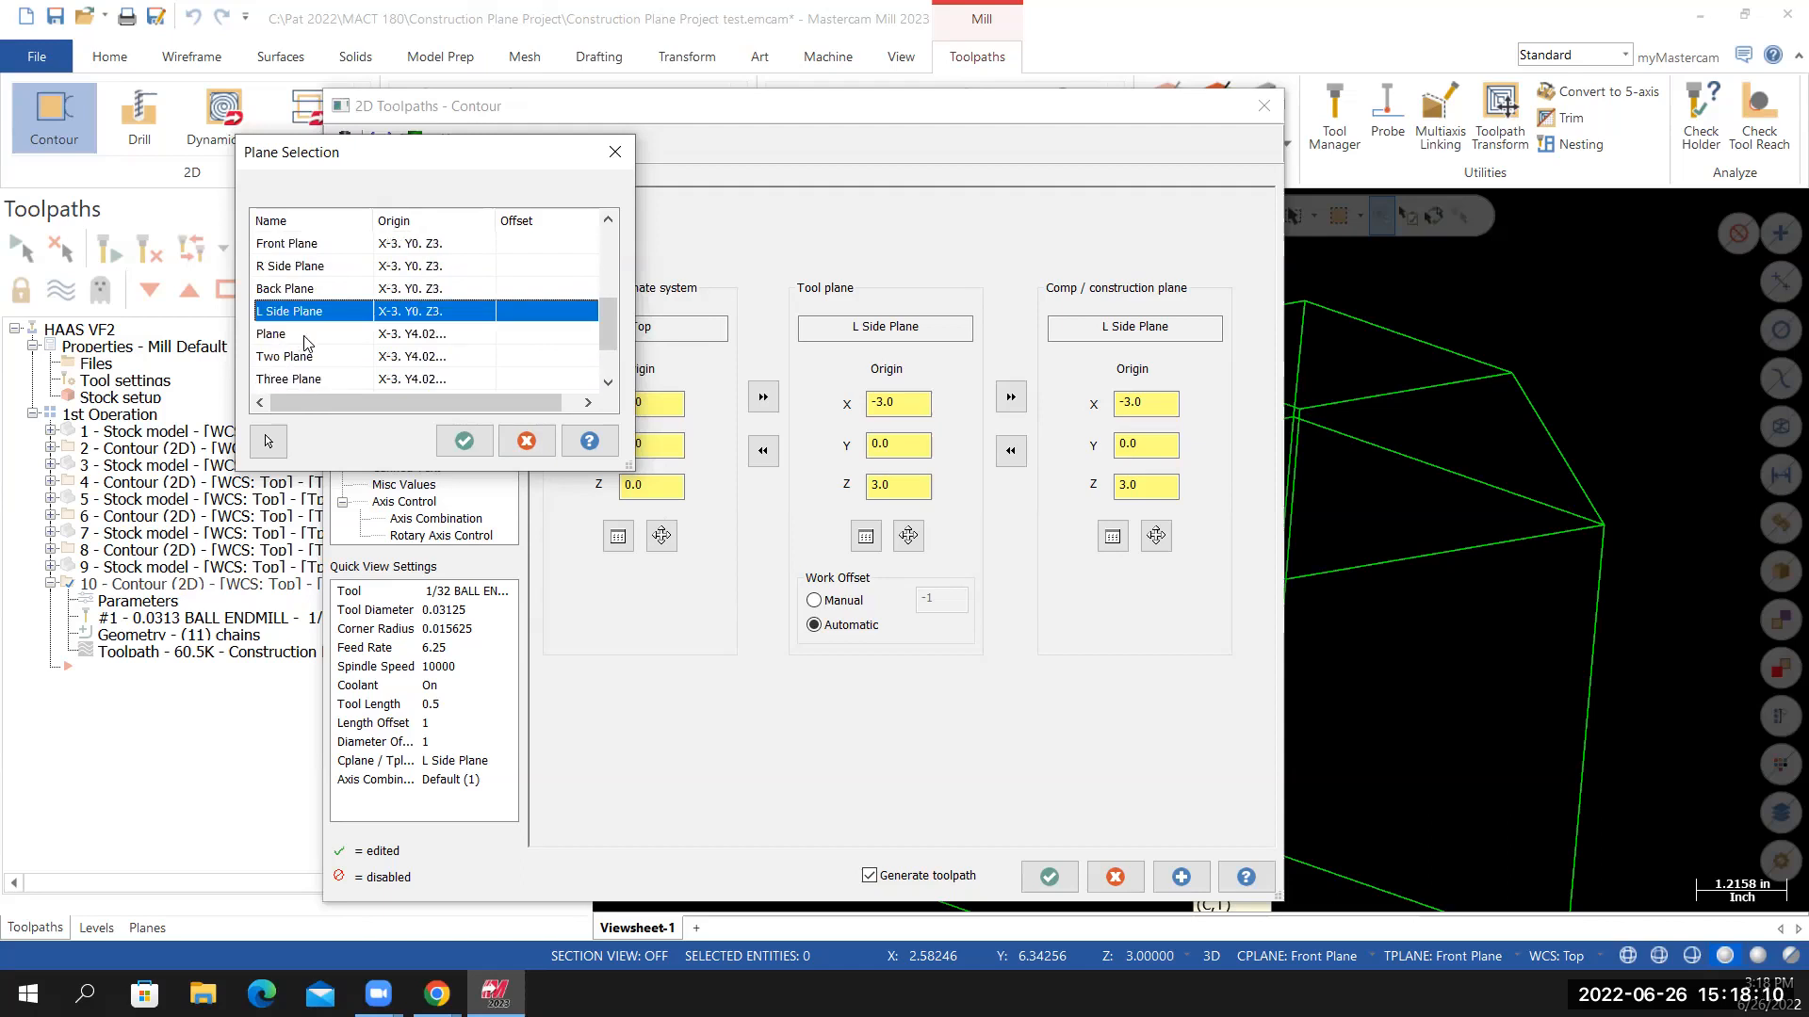
pyautogui.click(309, 336)
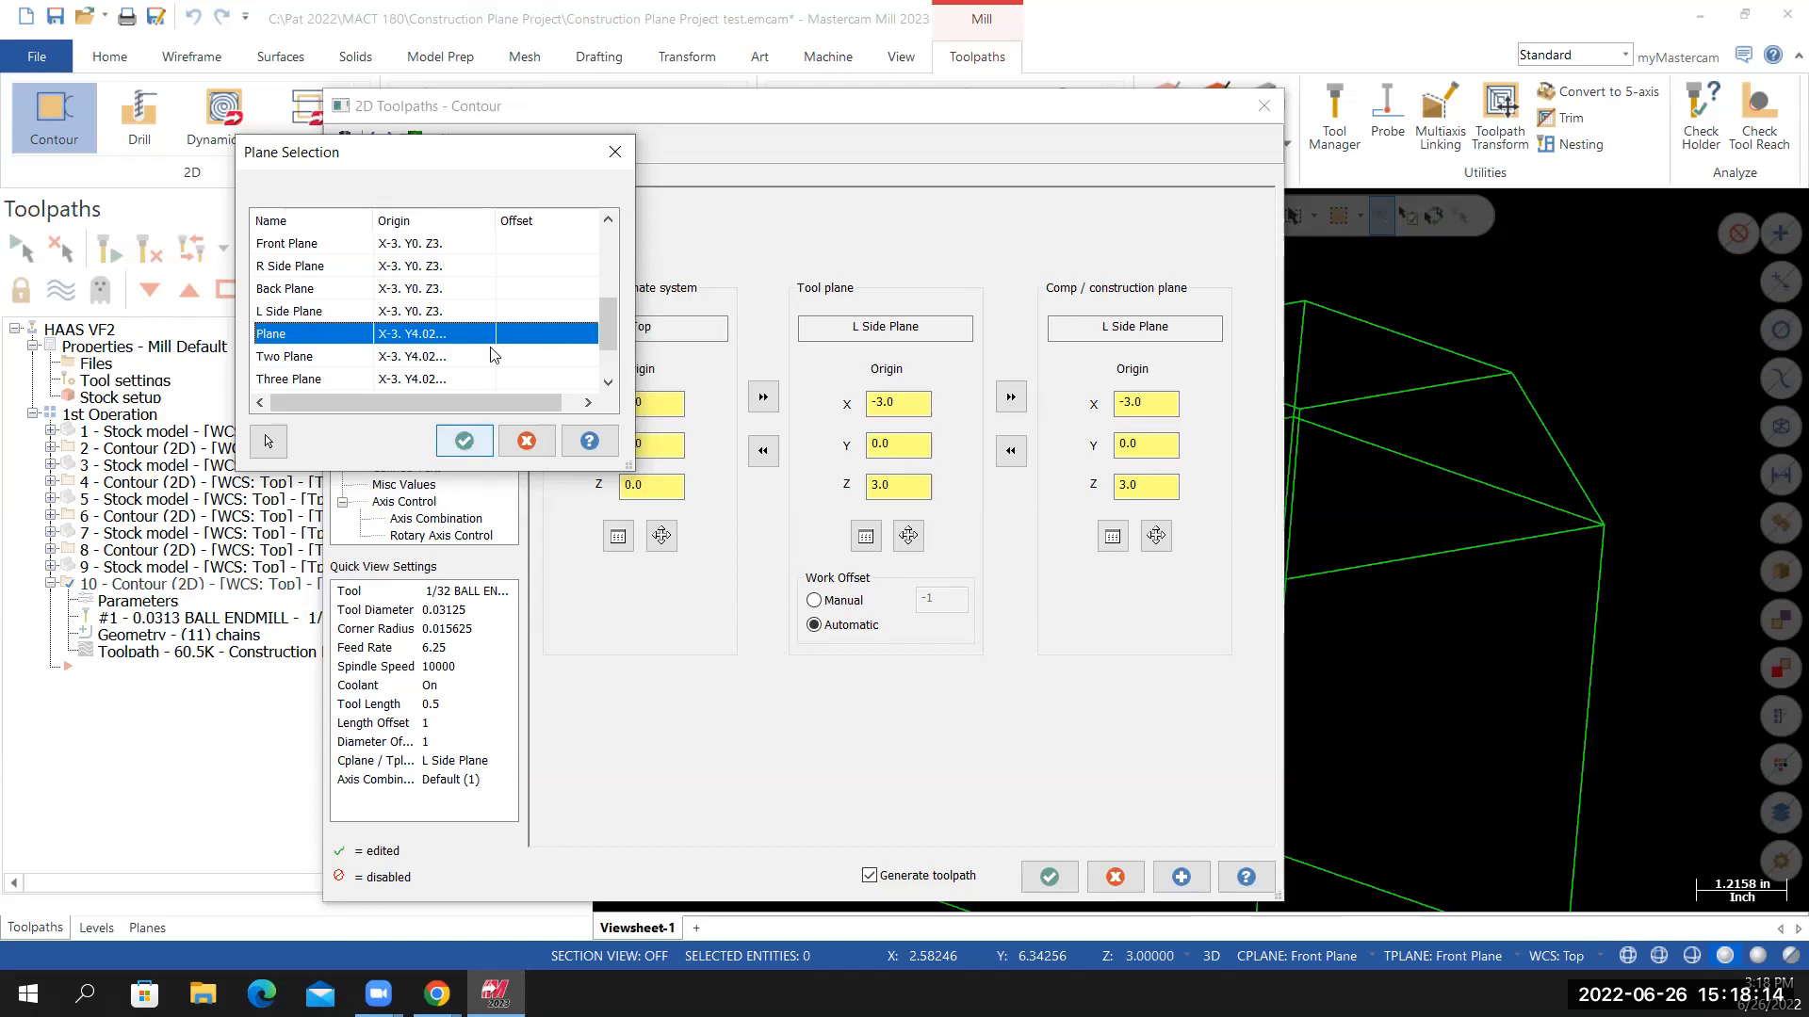
pyautogui.click(463, 441)
pyautogui.click(1011, 396)
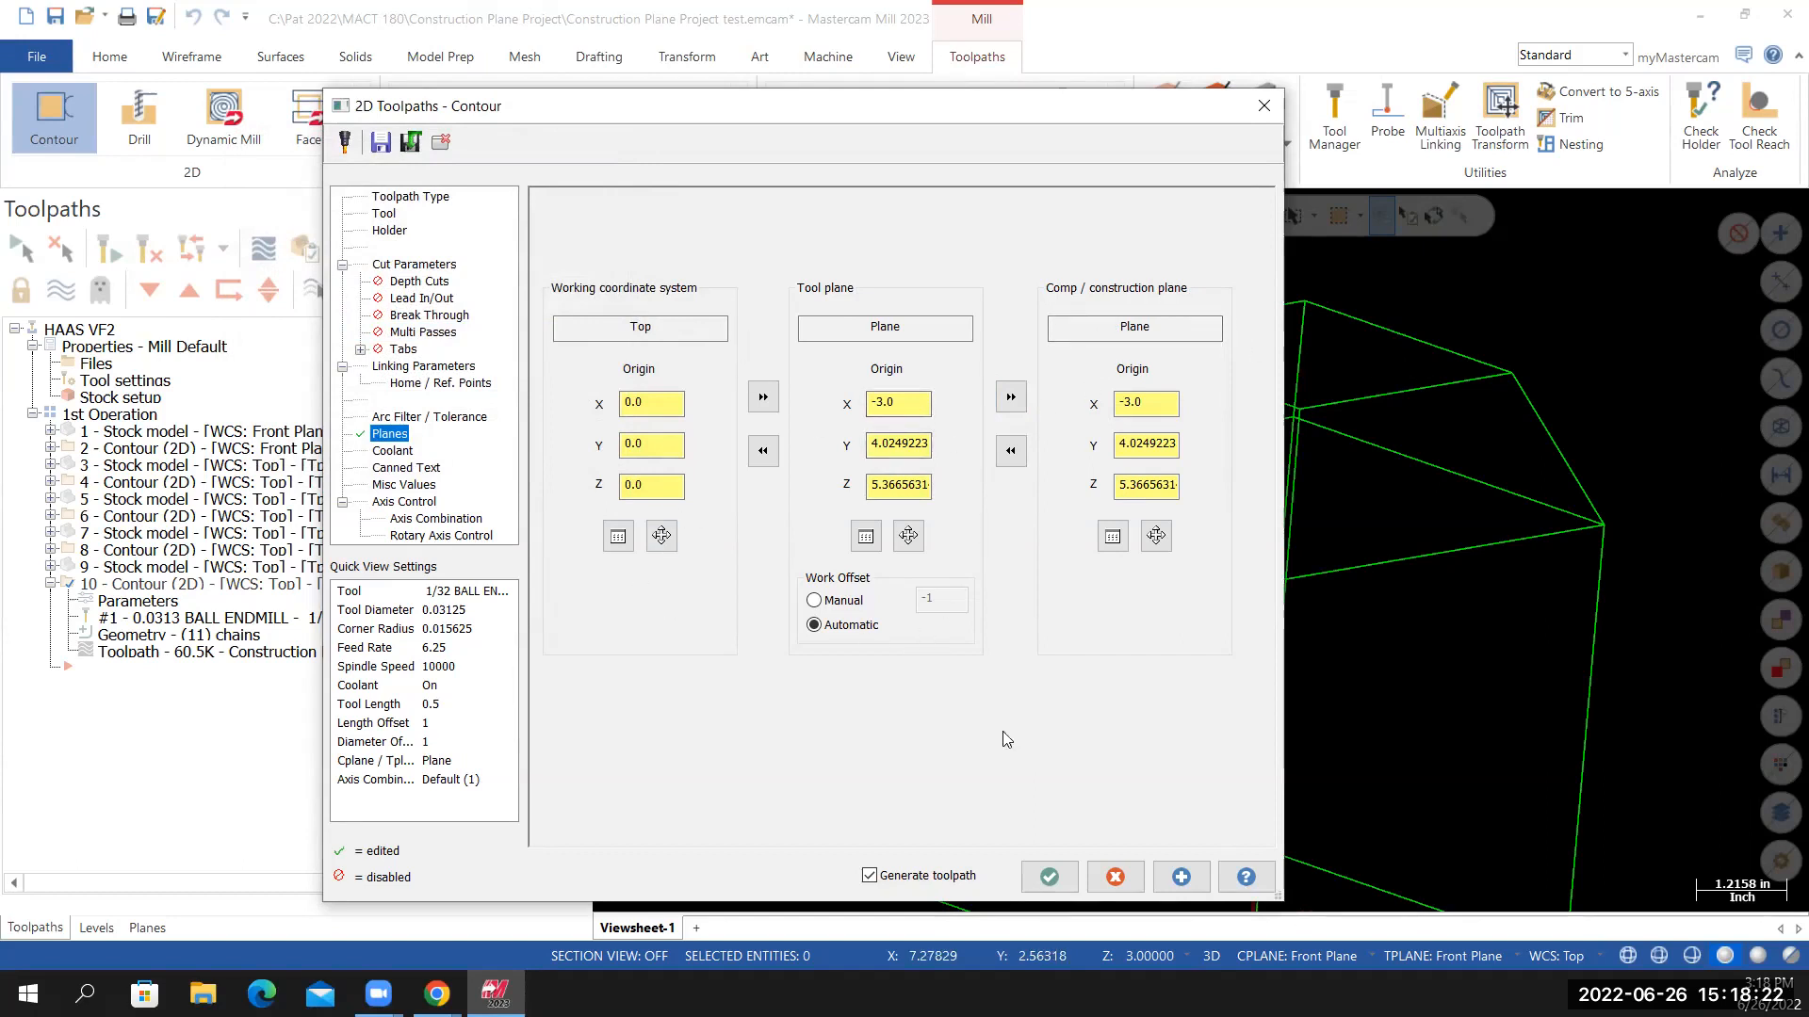
pyautogui.click(1048, 877)
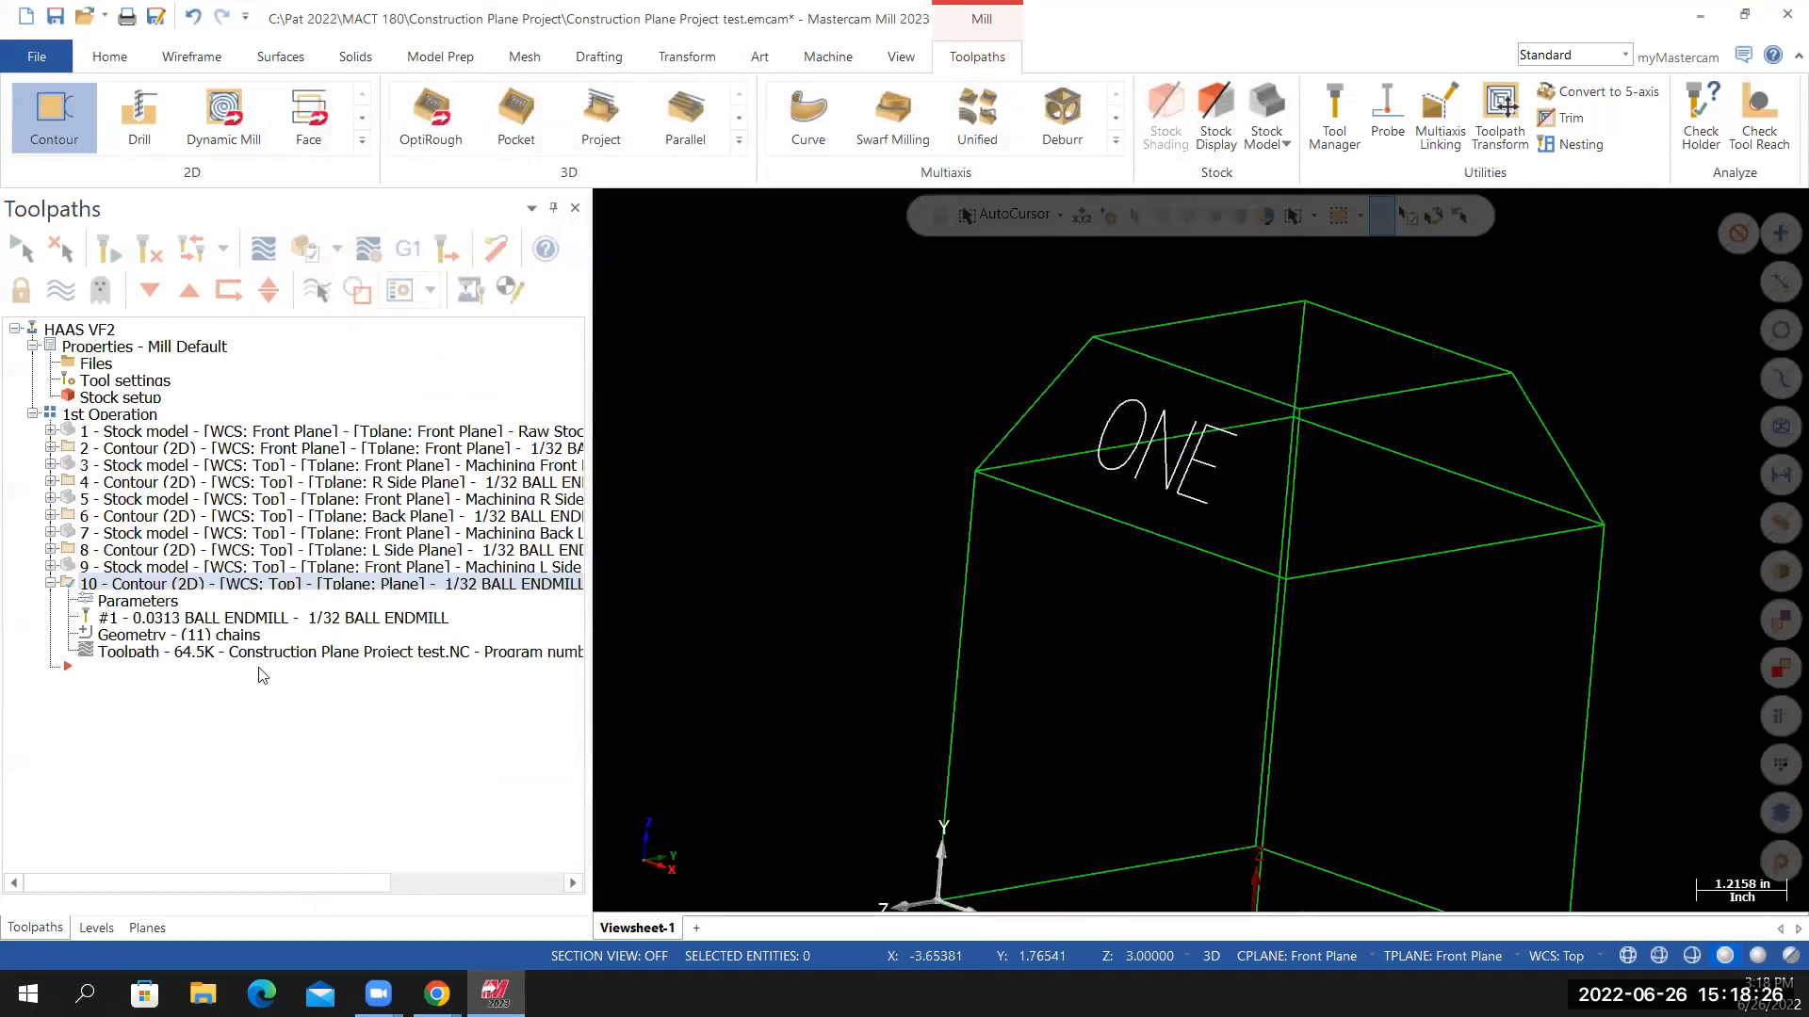
# Rename the custom plane named Plane to One Plane
pyautogui.click(147, 928)
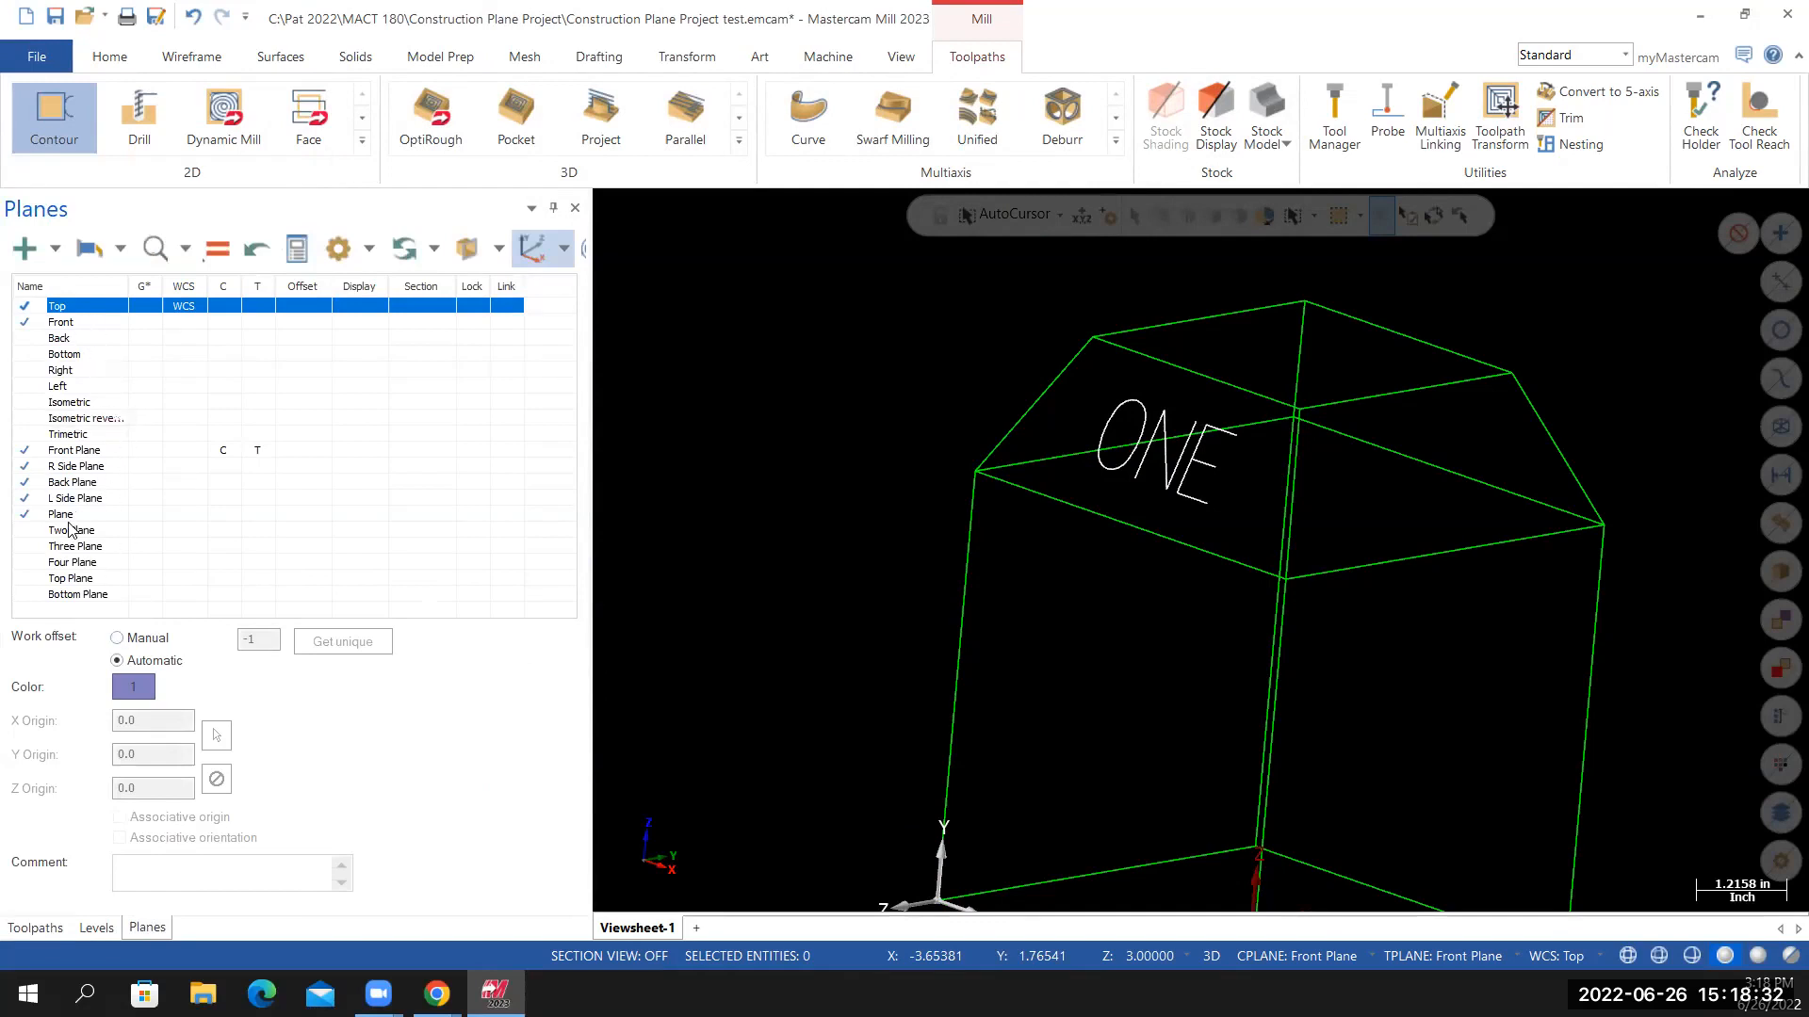
pyautogui.click(37, 516)
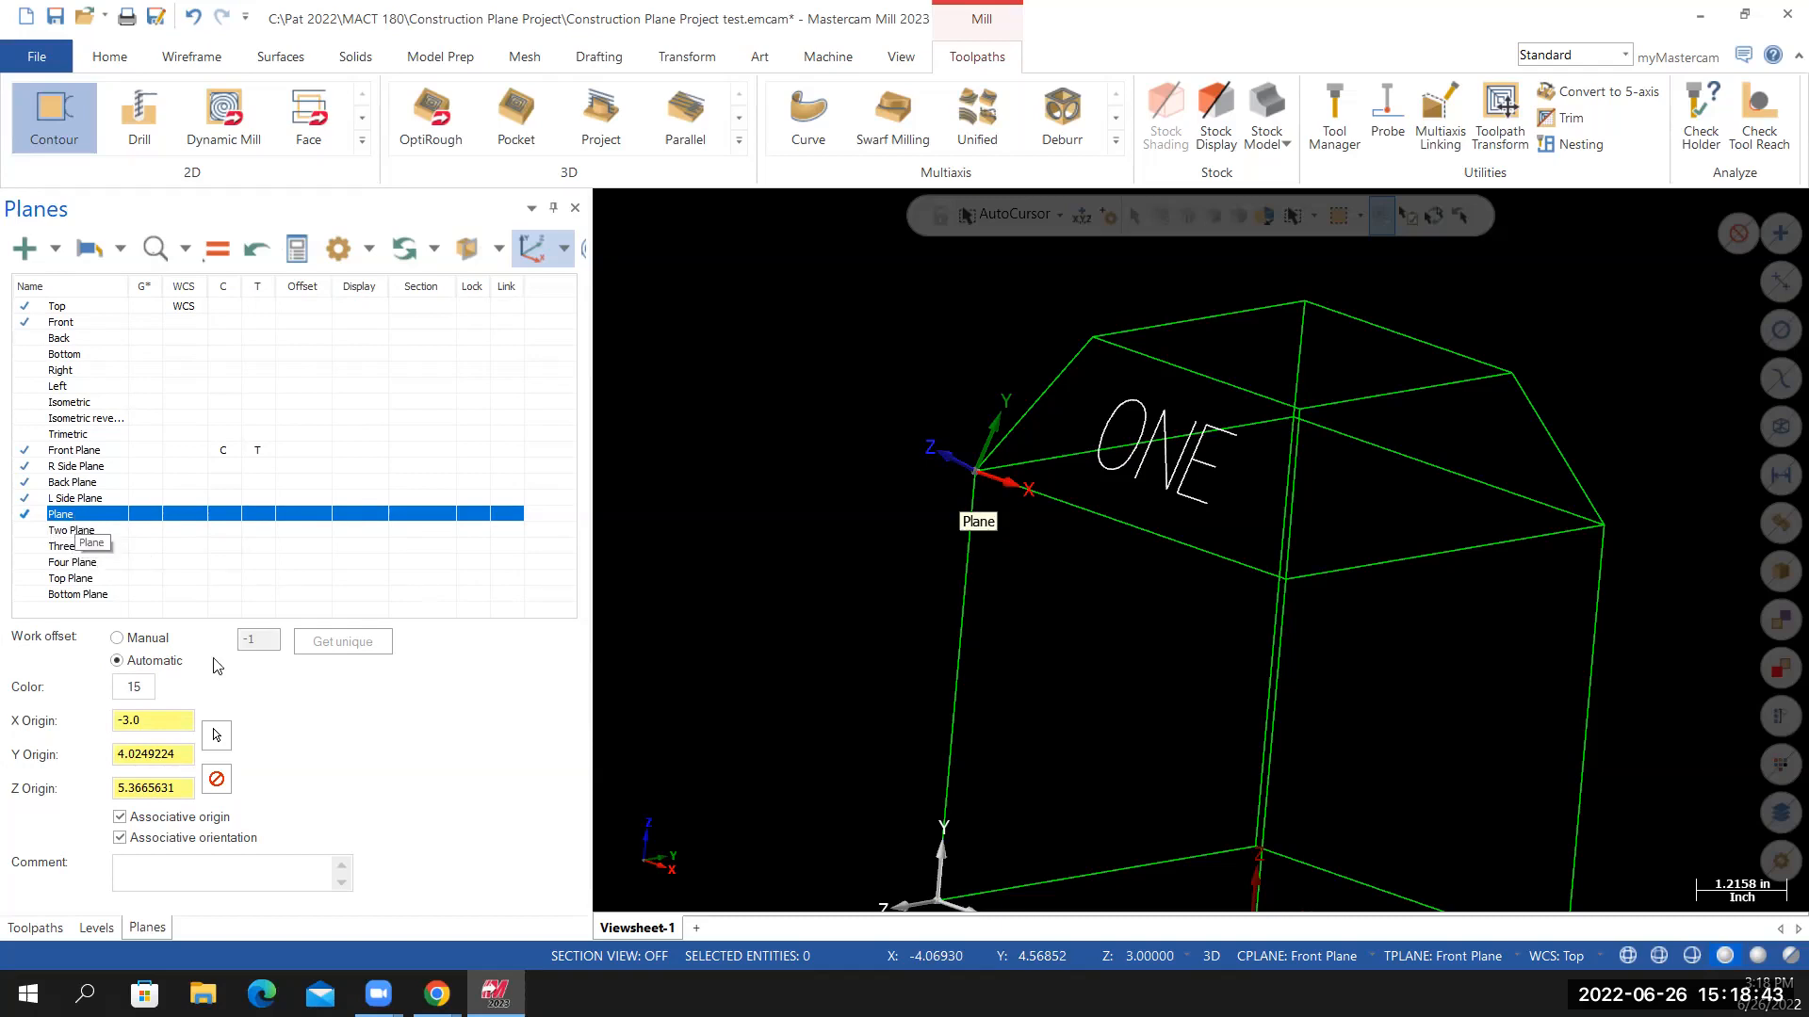
pyautogui.rightClick(73, 515)
pyautogui.click(156, 550)
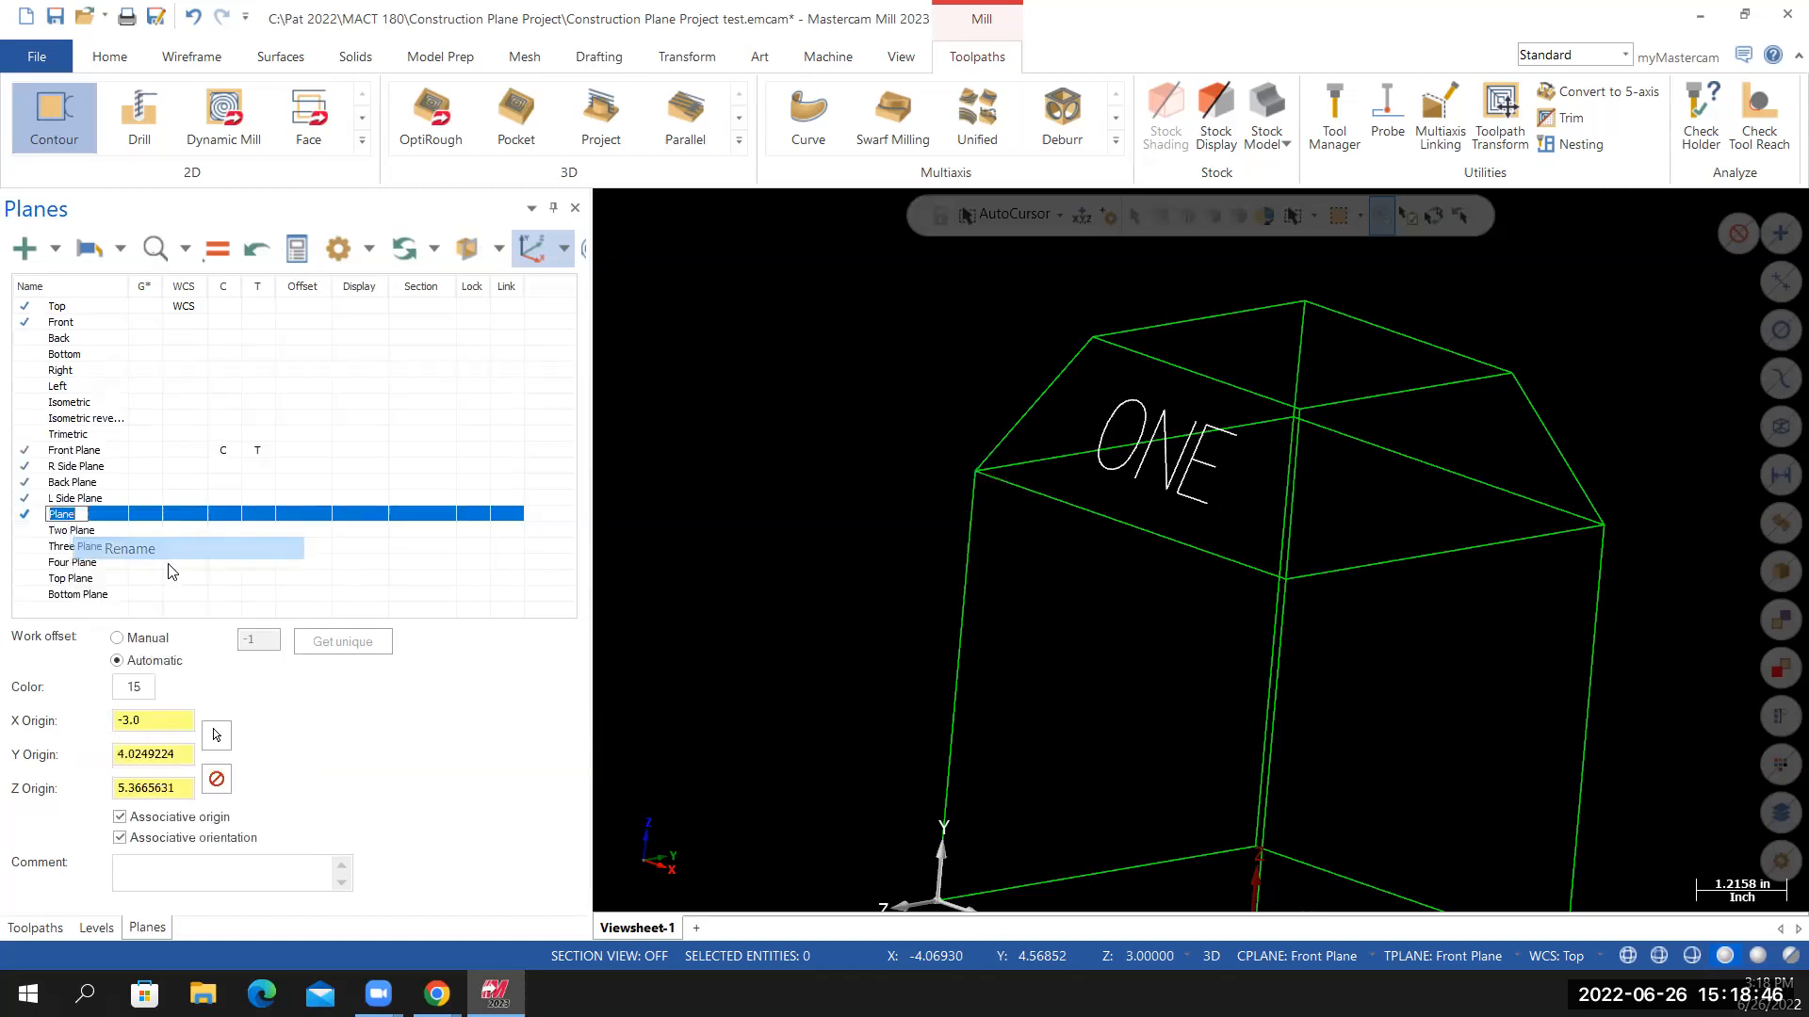
pyautogui.write('One Plane')
pyautogui.press('Return')
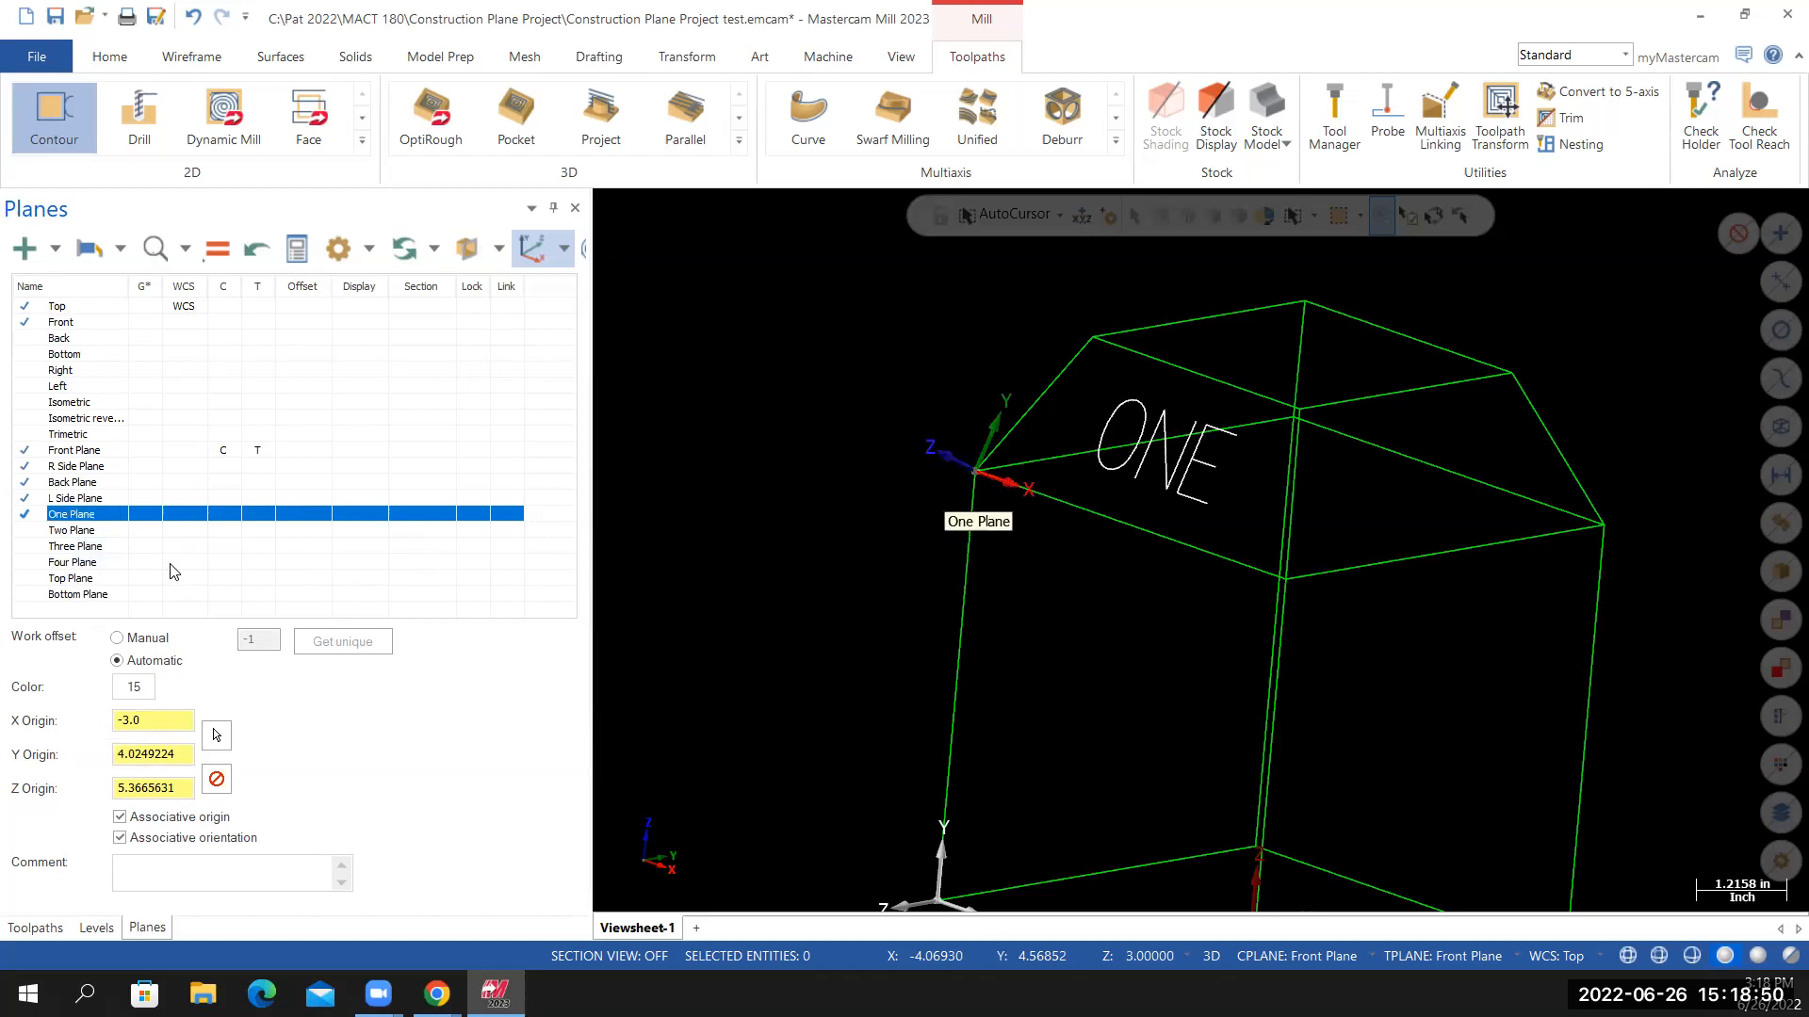
# Reopen the One Plane contour operation's parameters and clear all its copied chain geometry
pyautogui.click(35, 928)
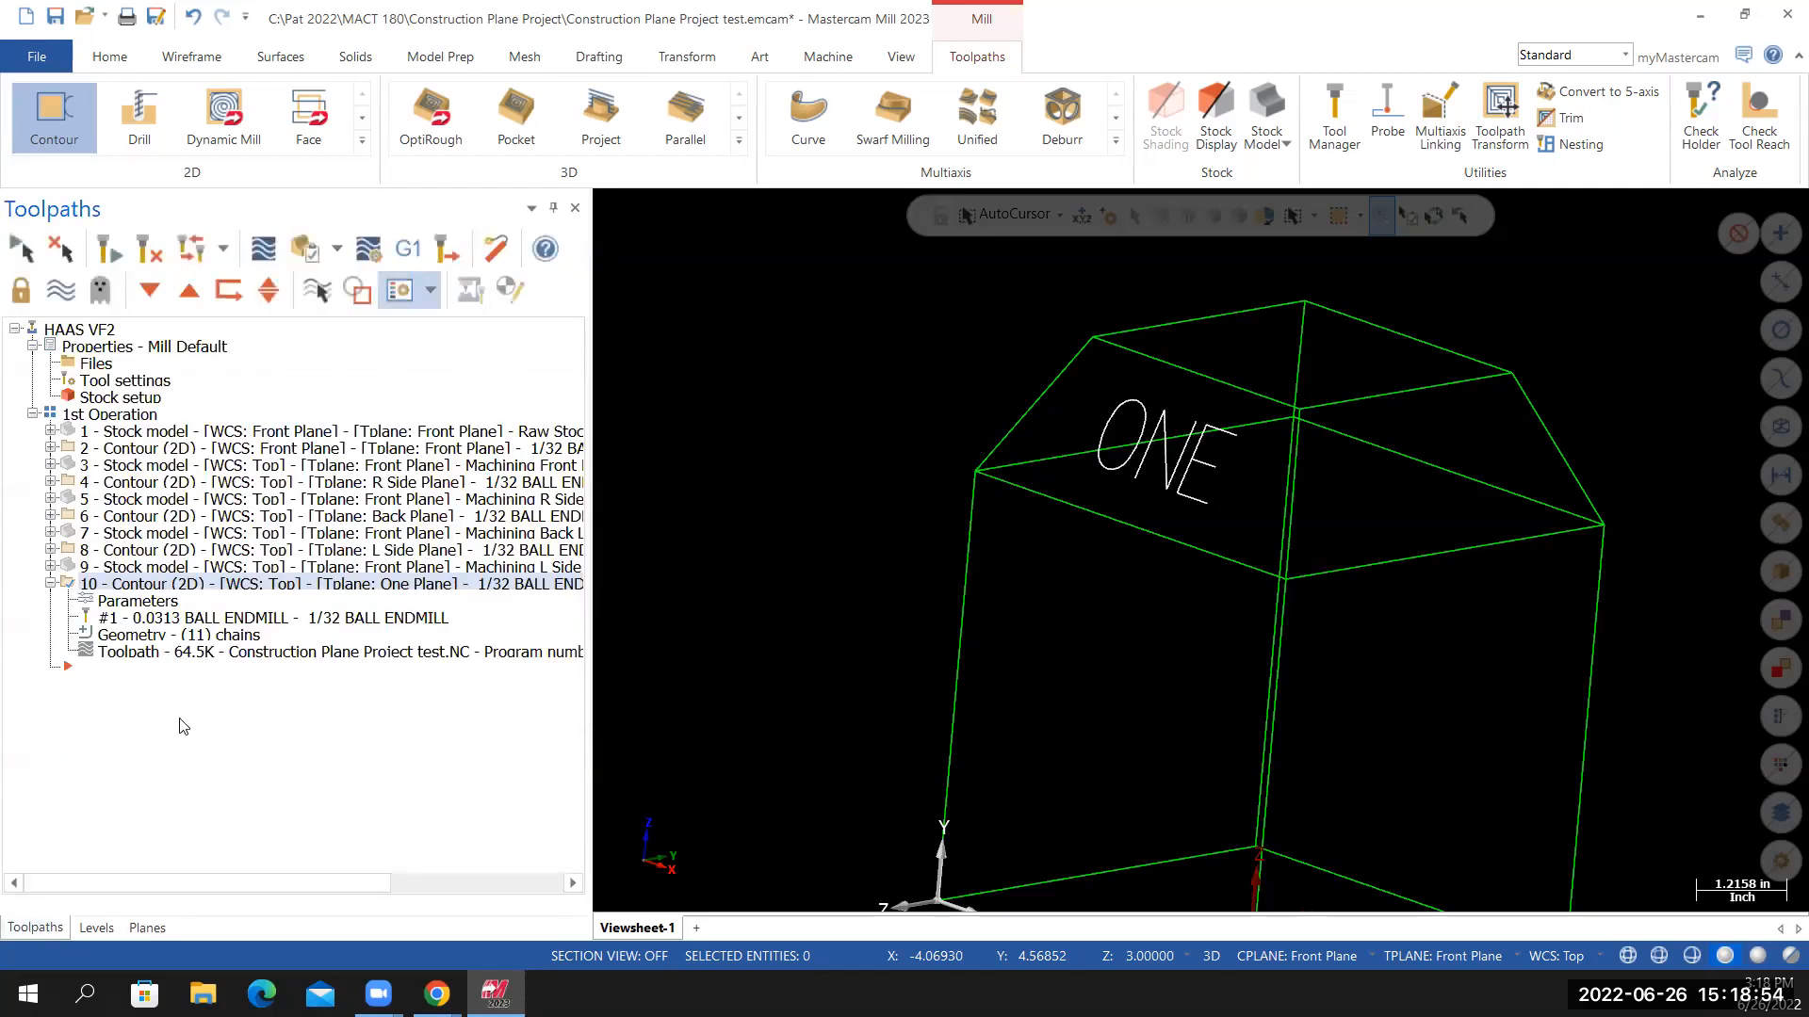
pyautogui.click(144, 604)
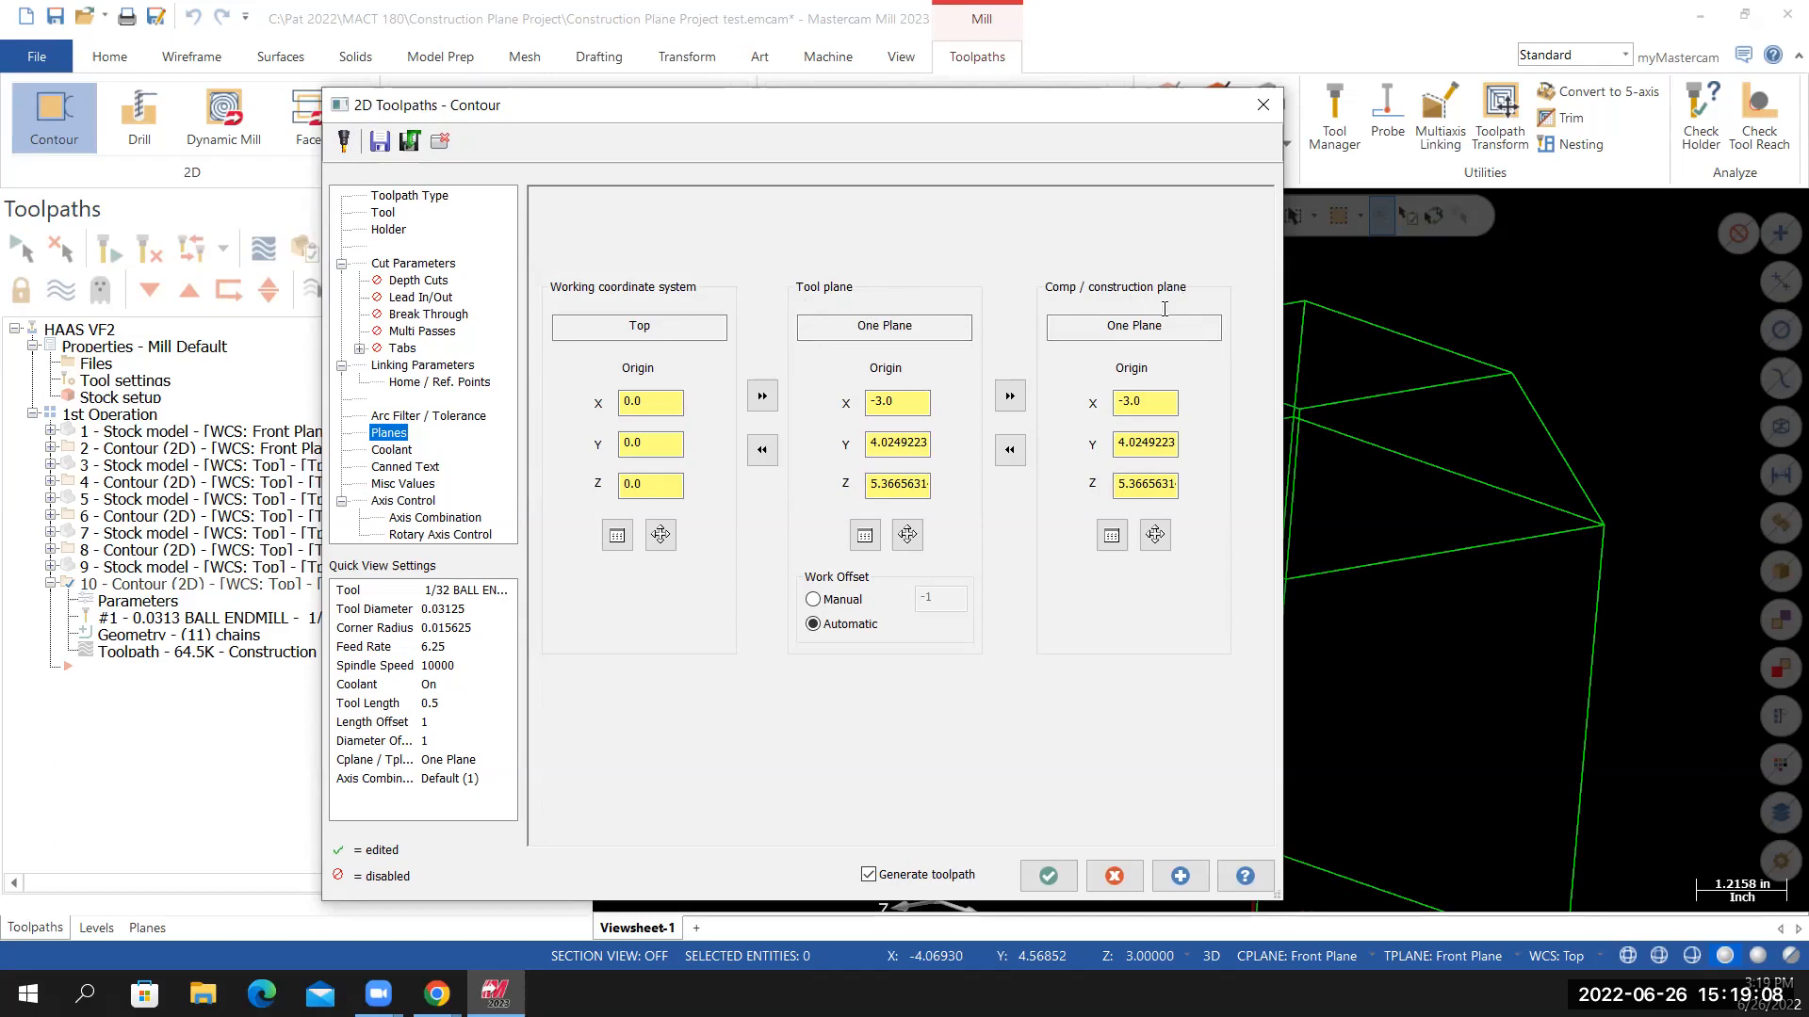
pyautogui.click(435, 197)
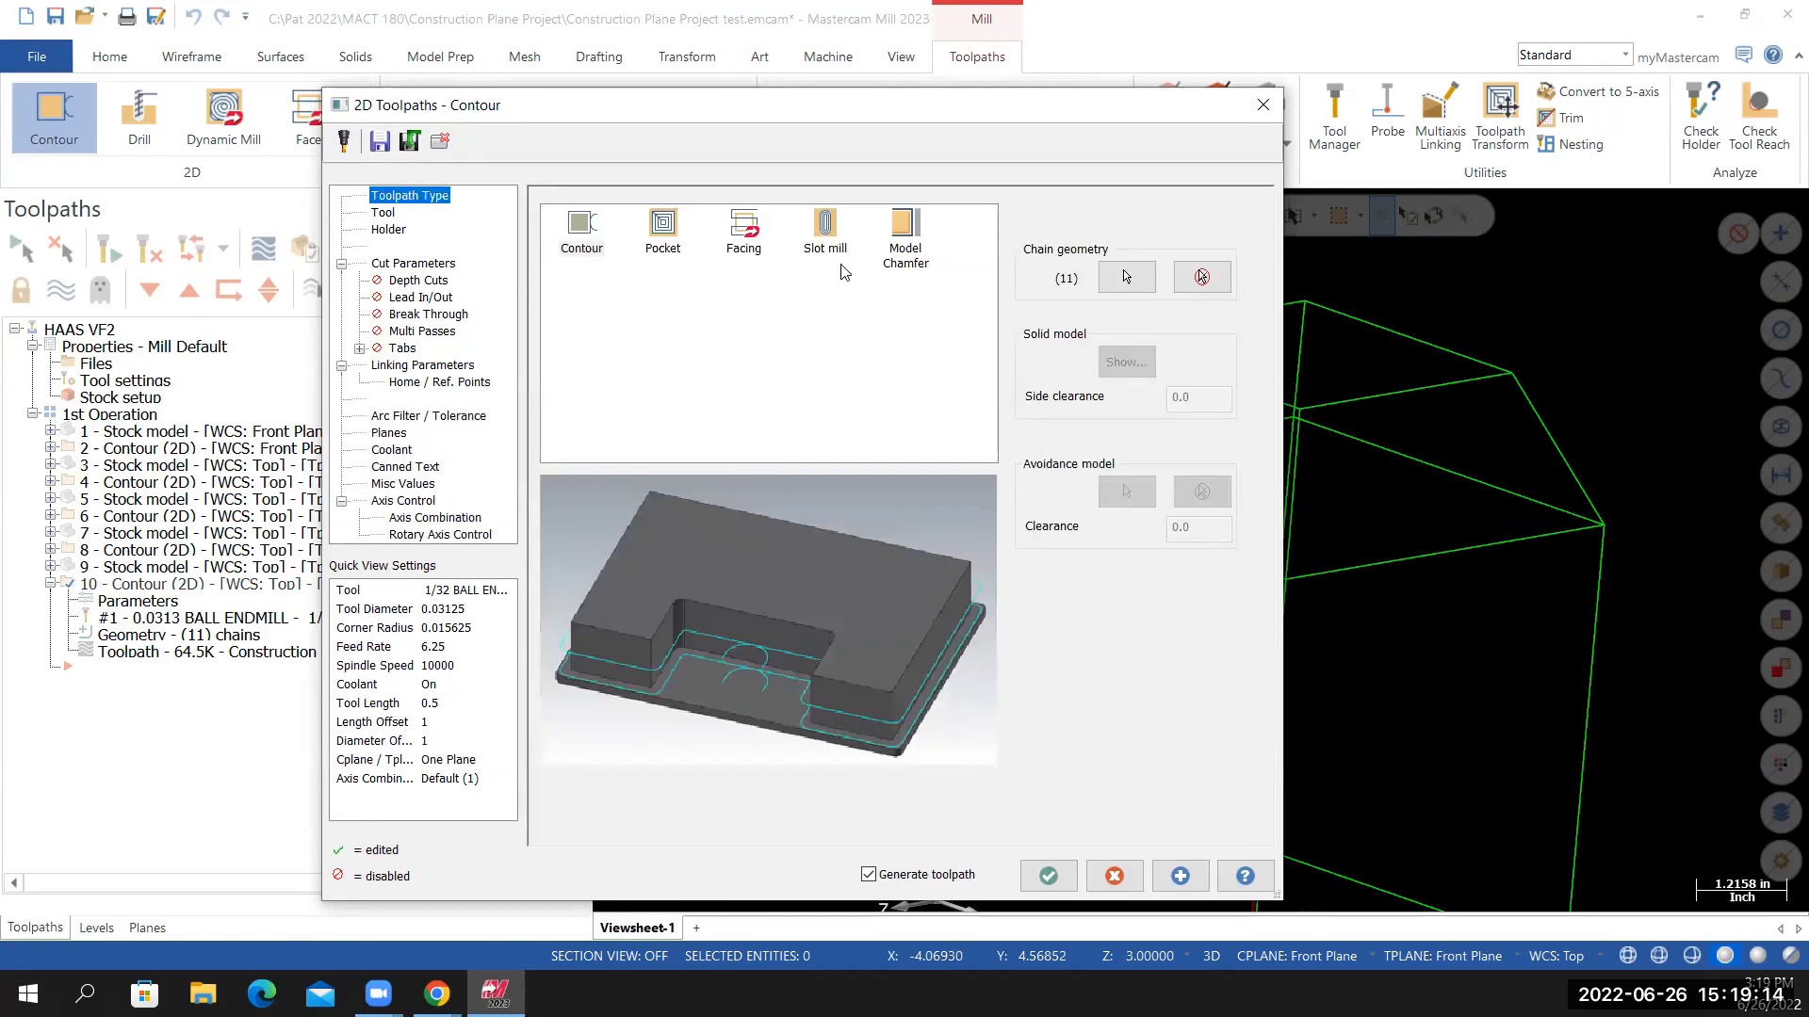
pyautogui.click(1202, 276)
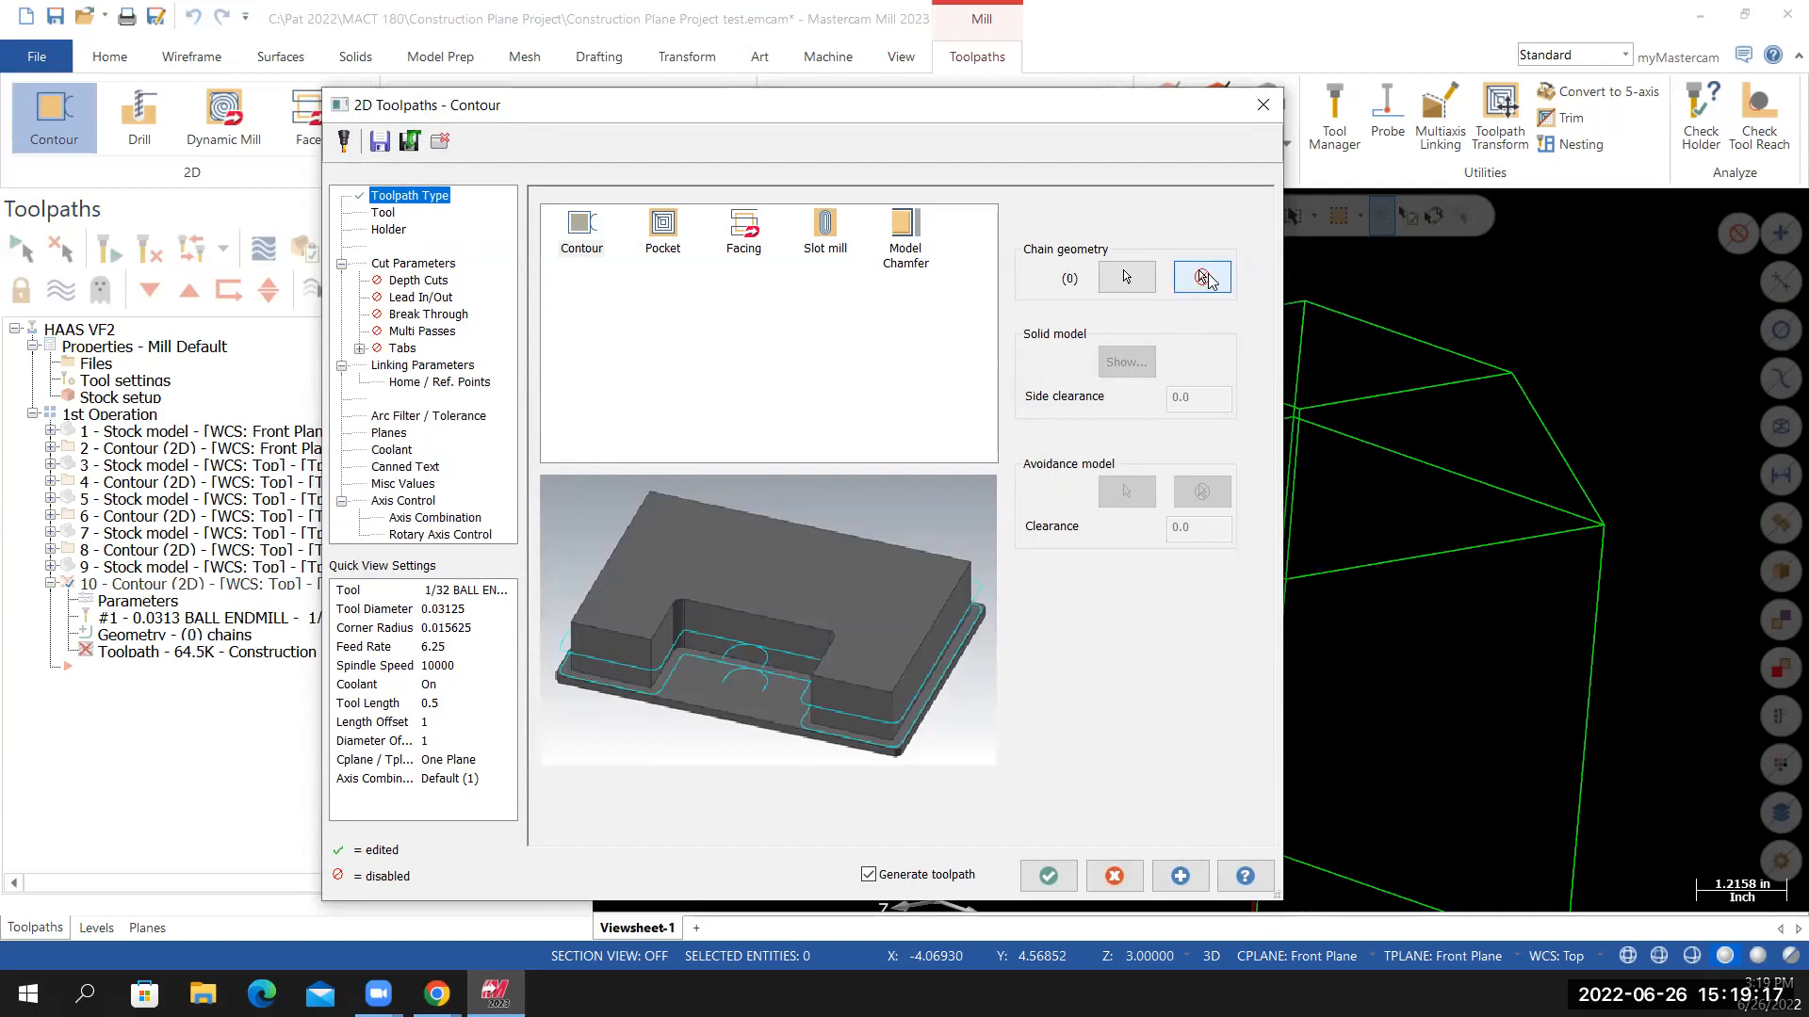
# Chain the ONE text with a window selection starting at the letter O, and accept the contour parameters to regenerate the toolpath
pyautogui.click(1123, 278)
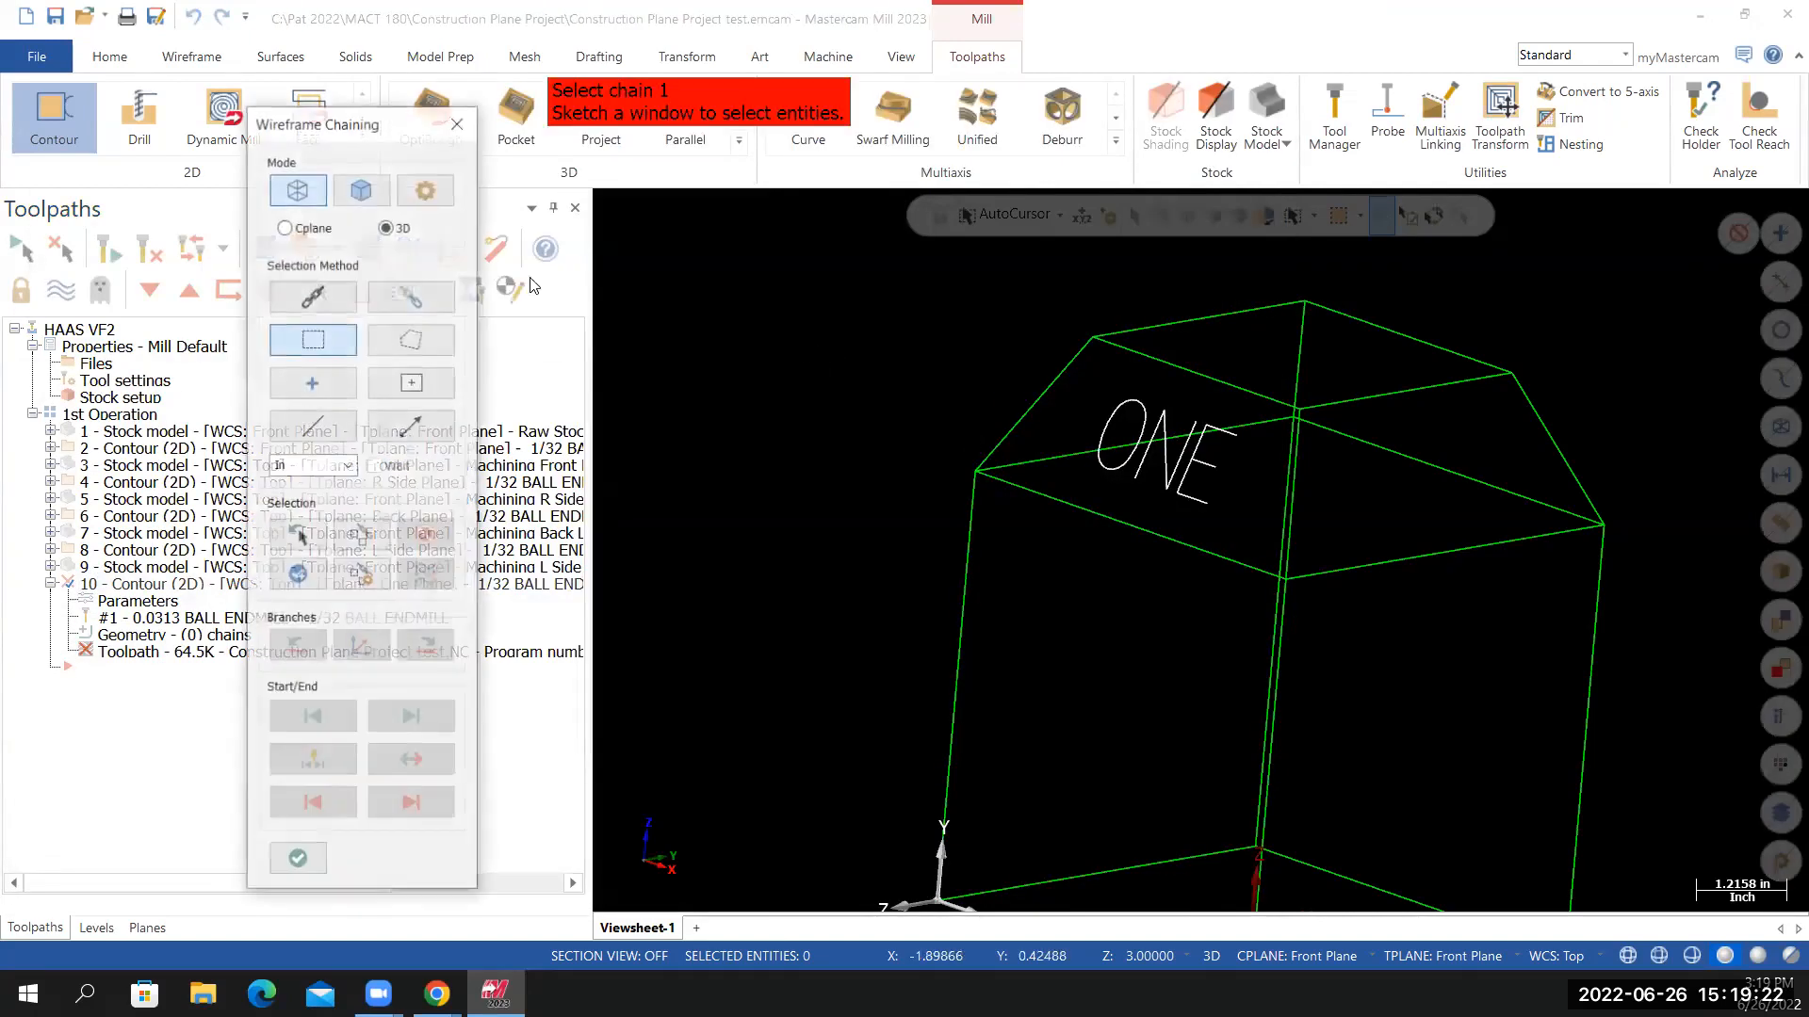
pyautogui.moveTo(409, 125); pyautogui.dragTo(465, 84)
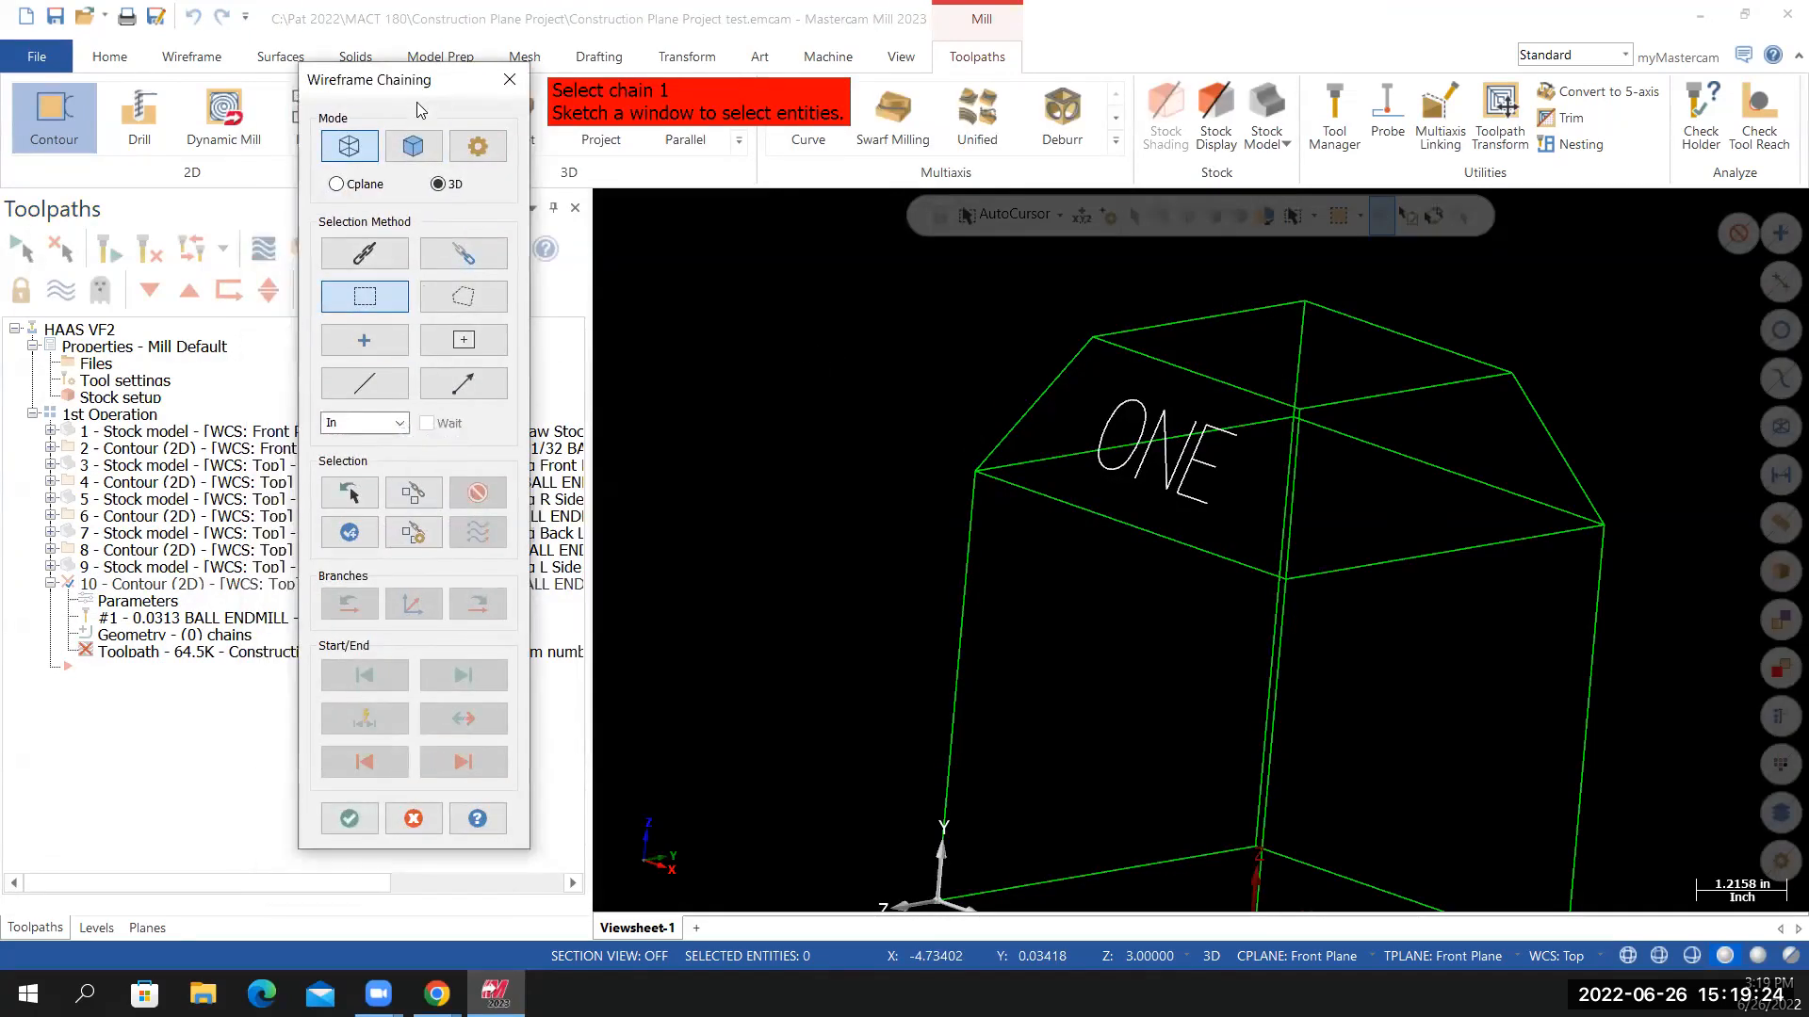
pyautogui.moveTo(1009, 293)
pyautogui.mouseDown()
pyautogui.moveTo(1180, 543)
pyautogui.moveTo(1254, 569)
pyautogui.mouseUp()
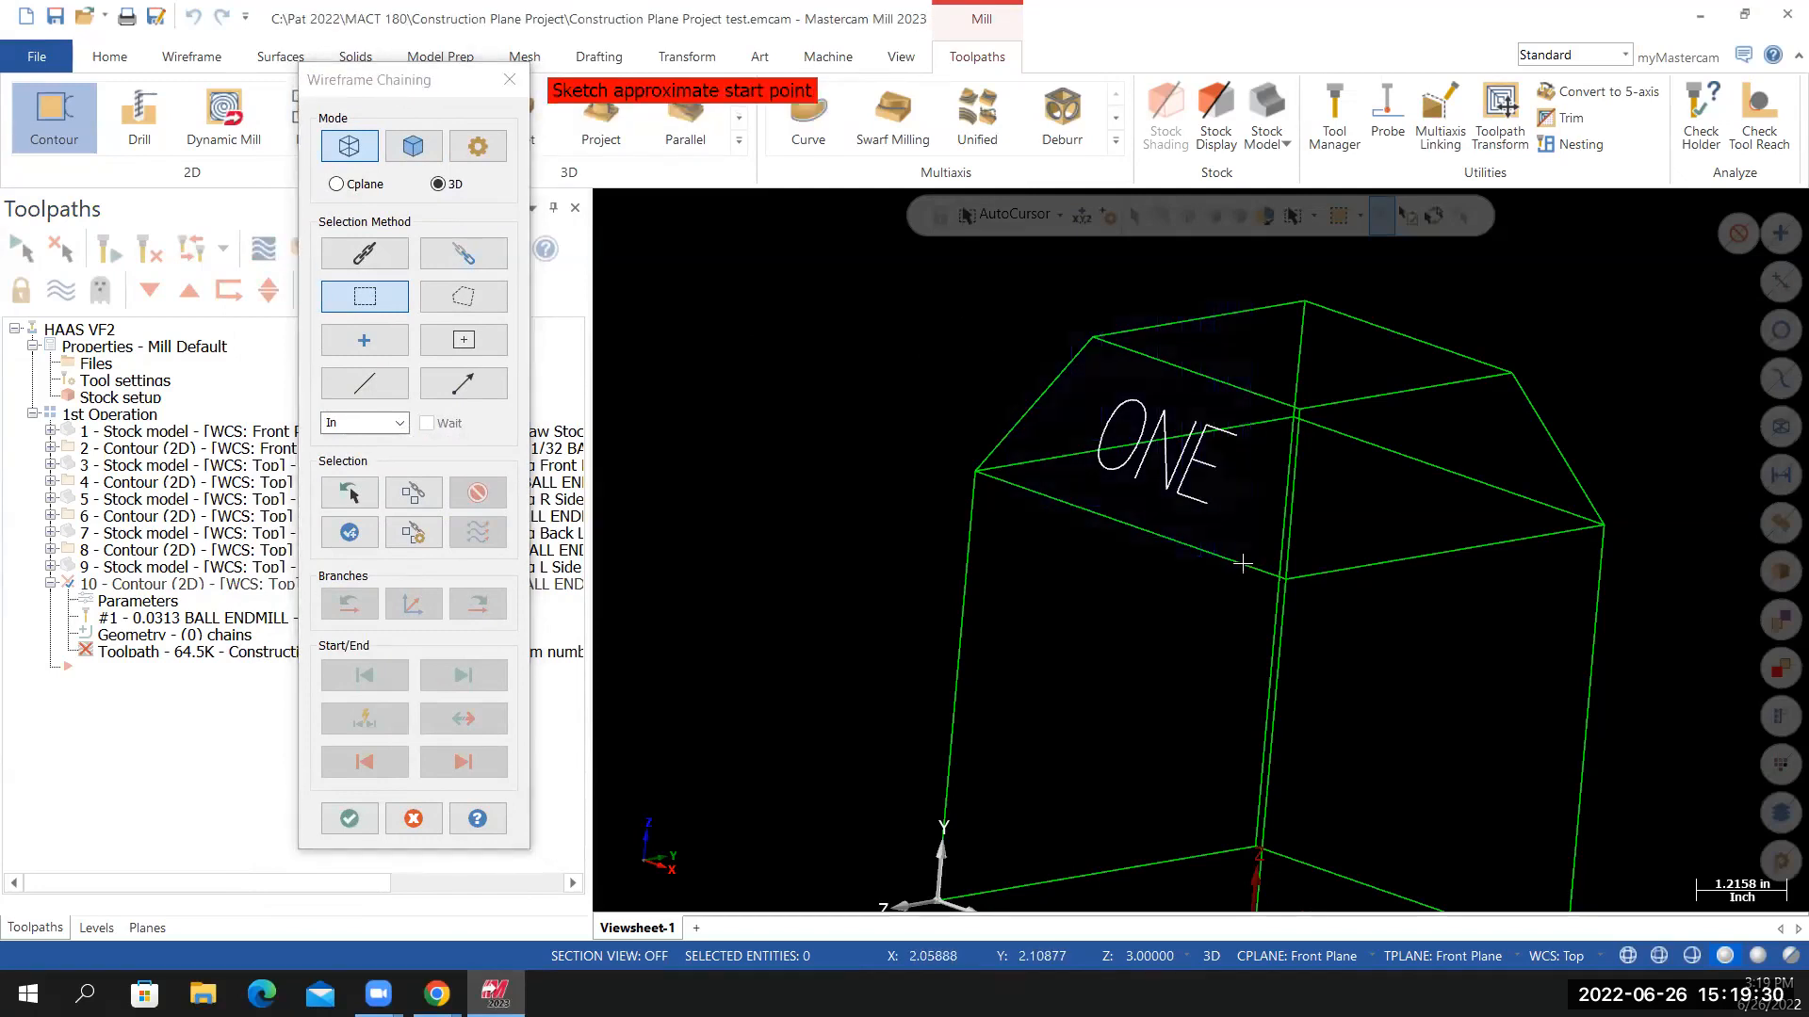
pyautogui.scroll(5, 1142, 603)
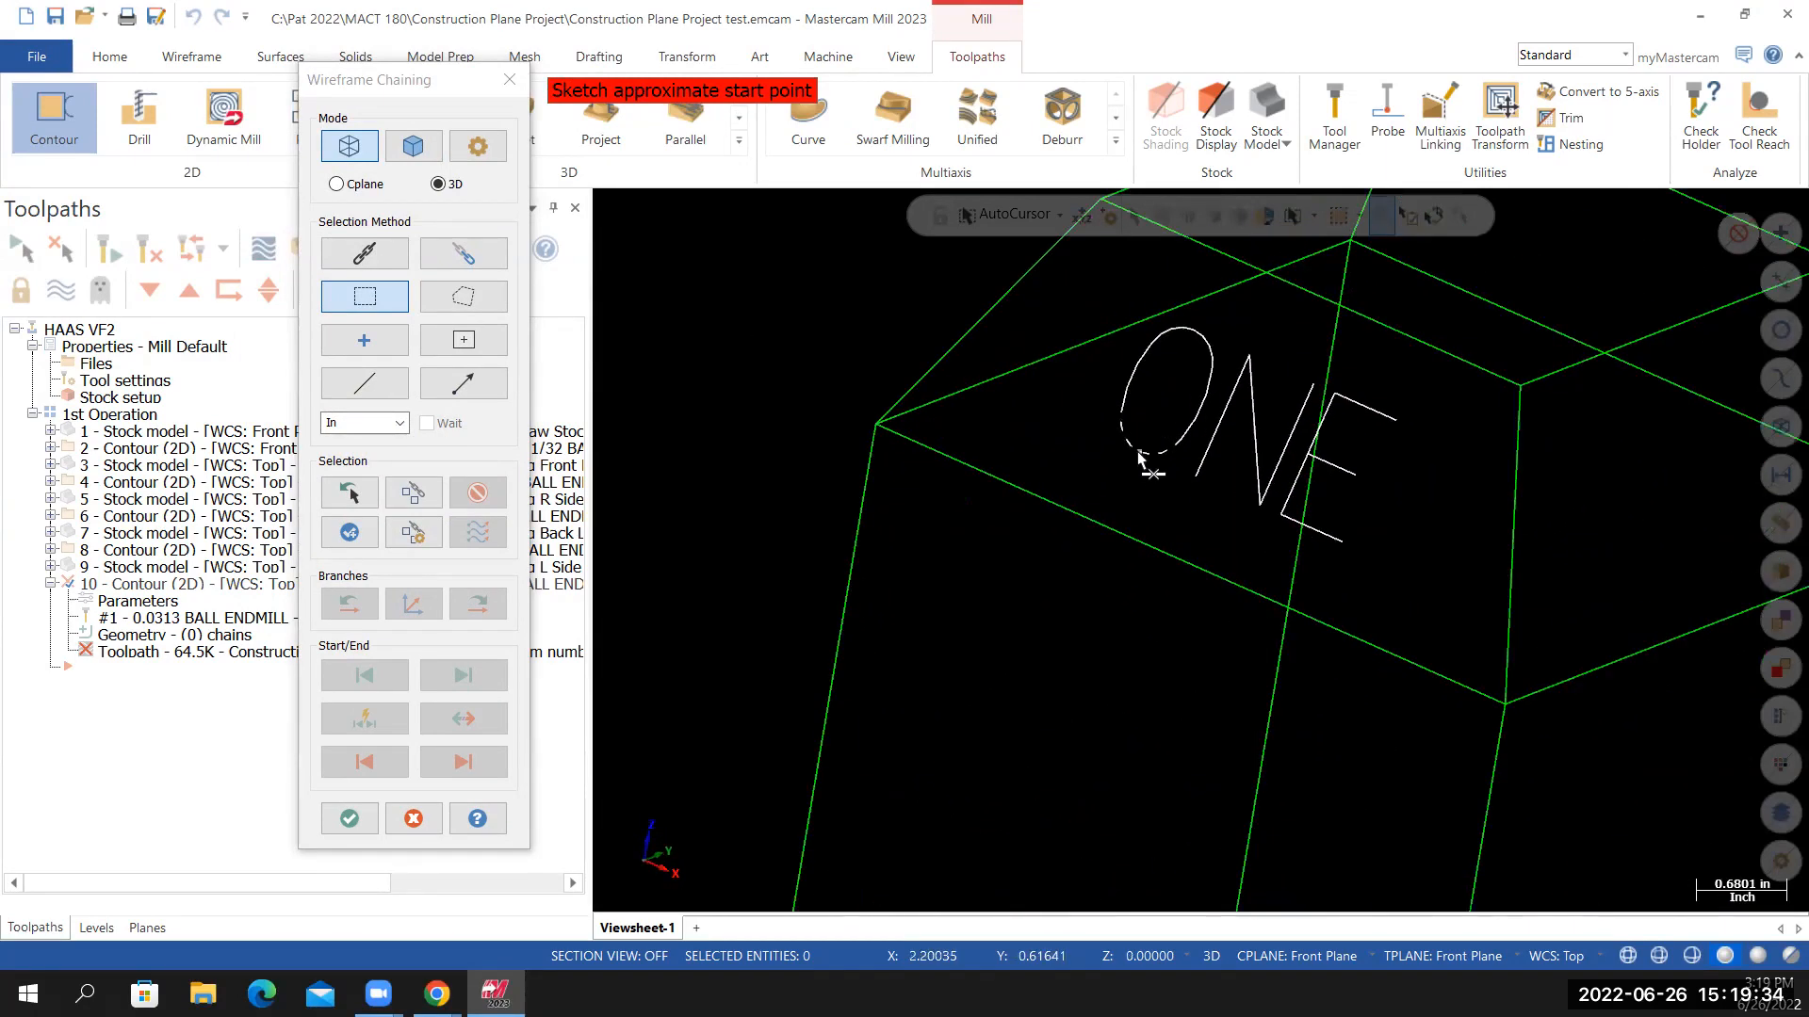
pyautogui.click(1142, 458)
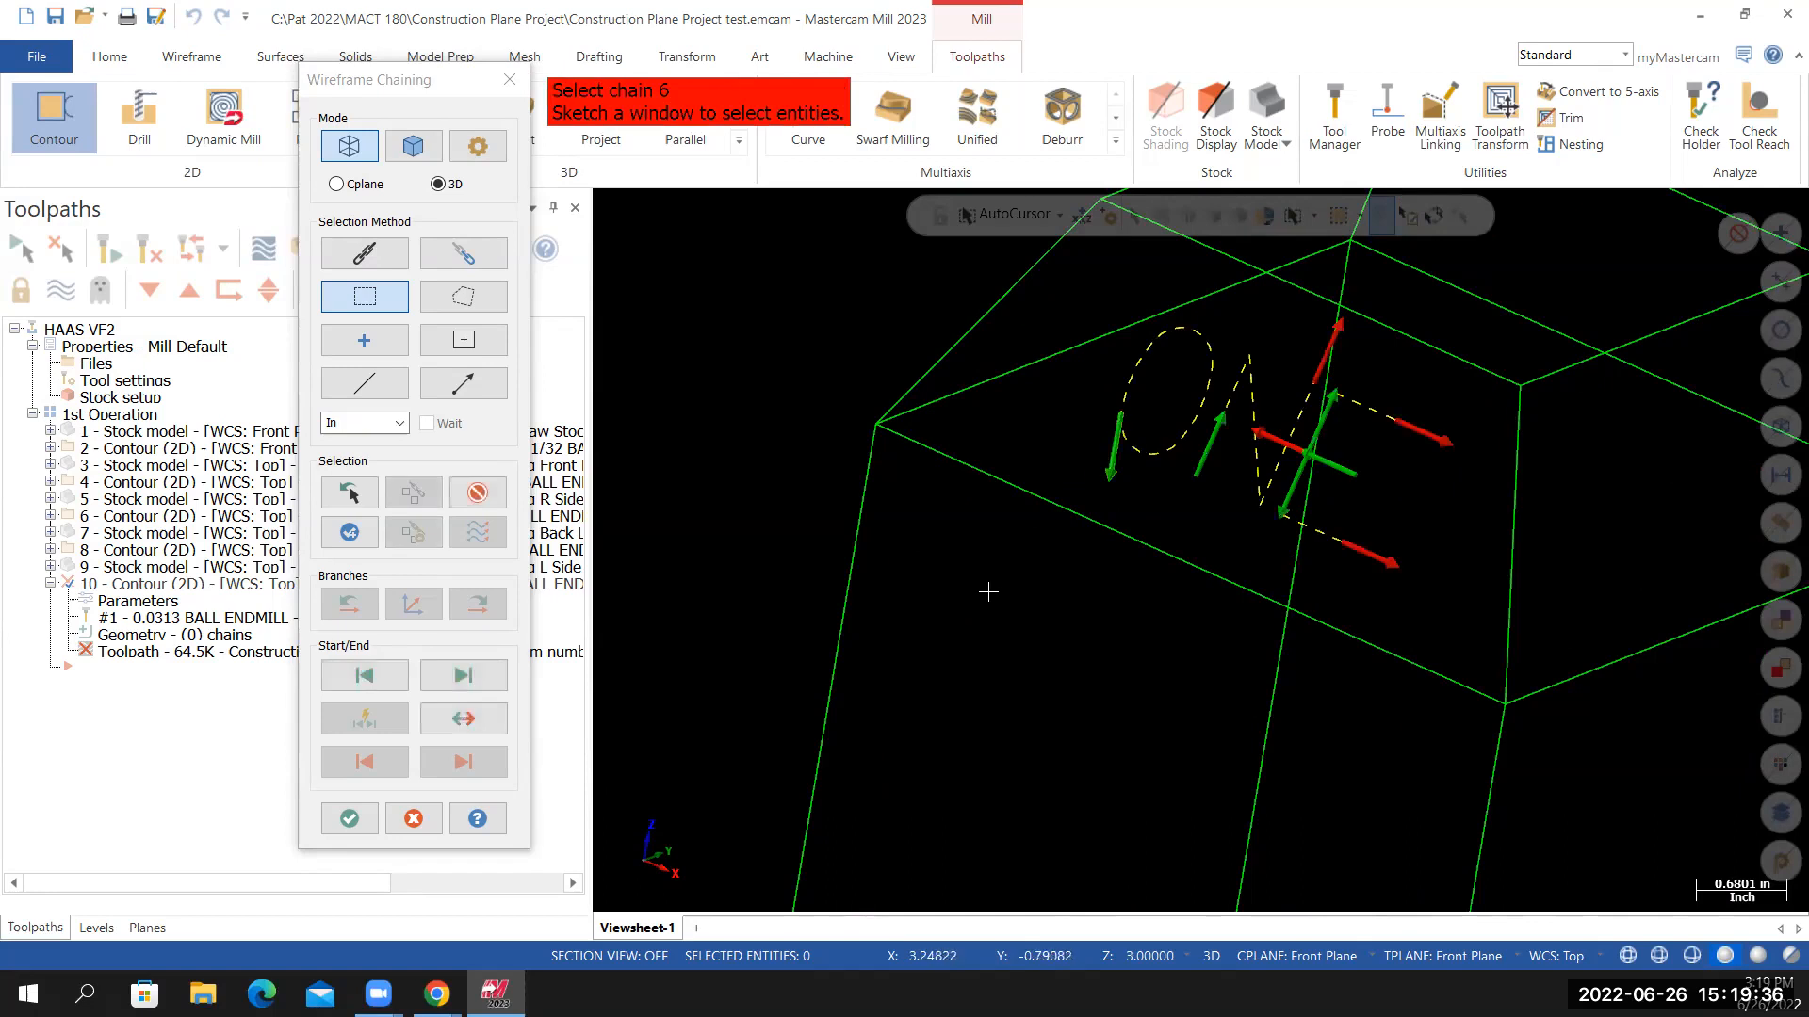
pyautogui.scroll(-2, 1074, 573)
pyautogui.scroll(-1, 1075, 572)
pyautogui.moveTo(1075, 572); pyautogui.dragTo(1021, 563, button='middle')
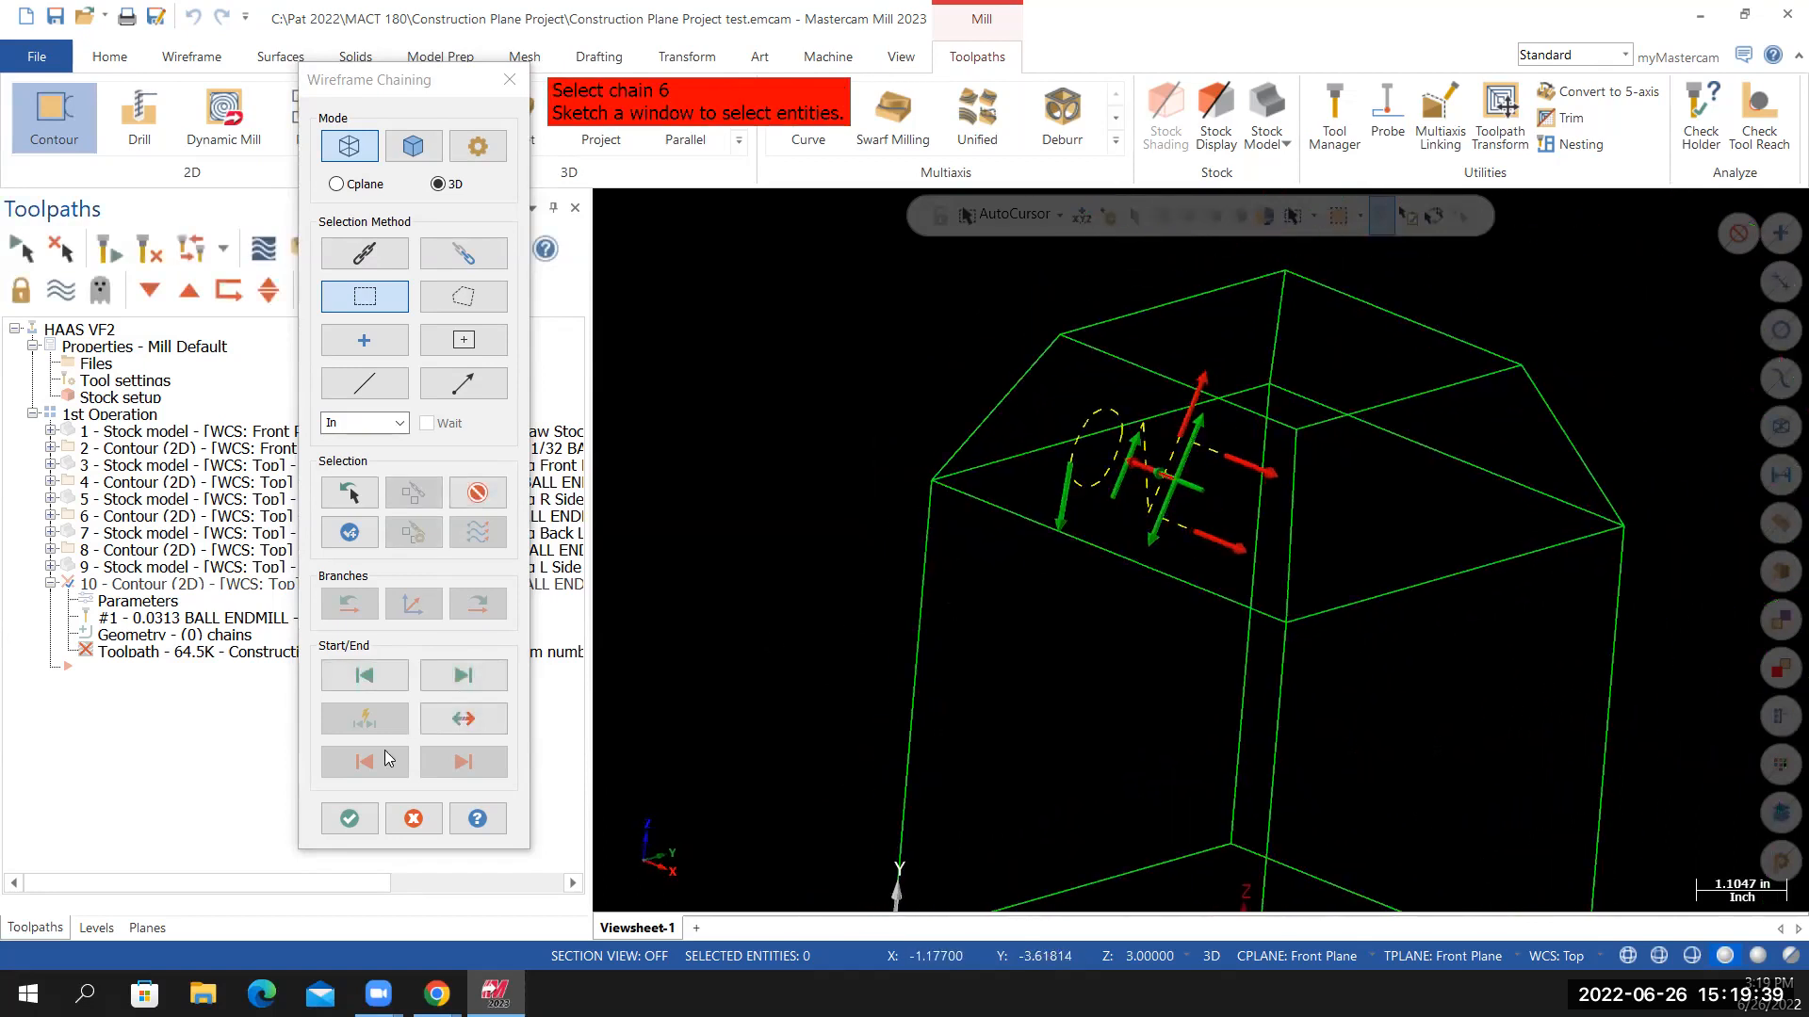
pyautogui.click(349, 817)
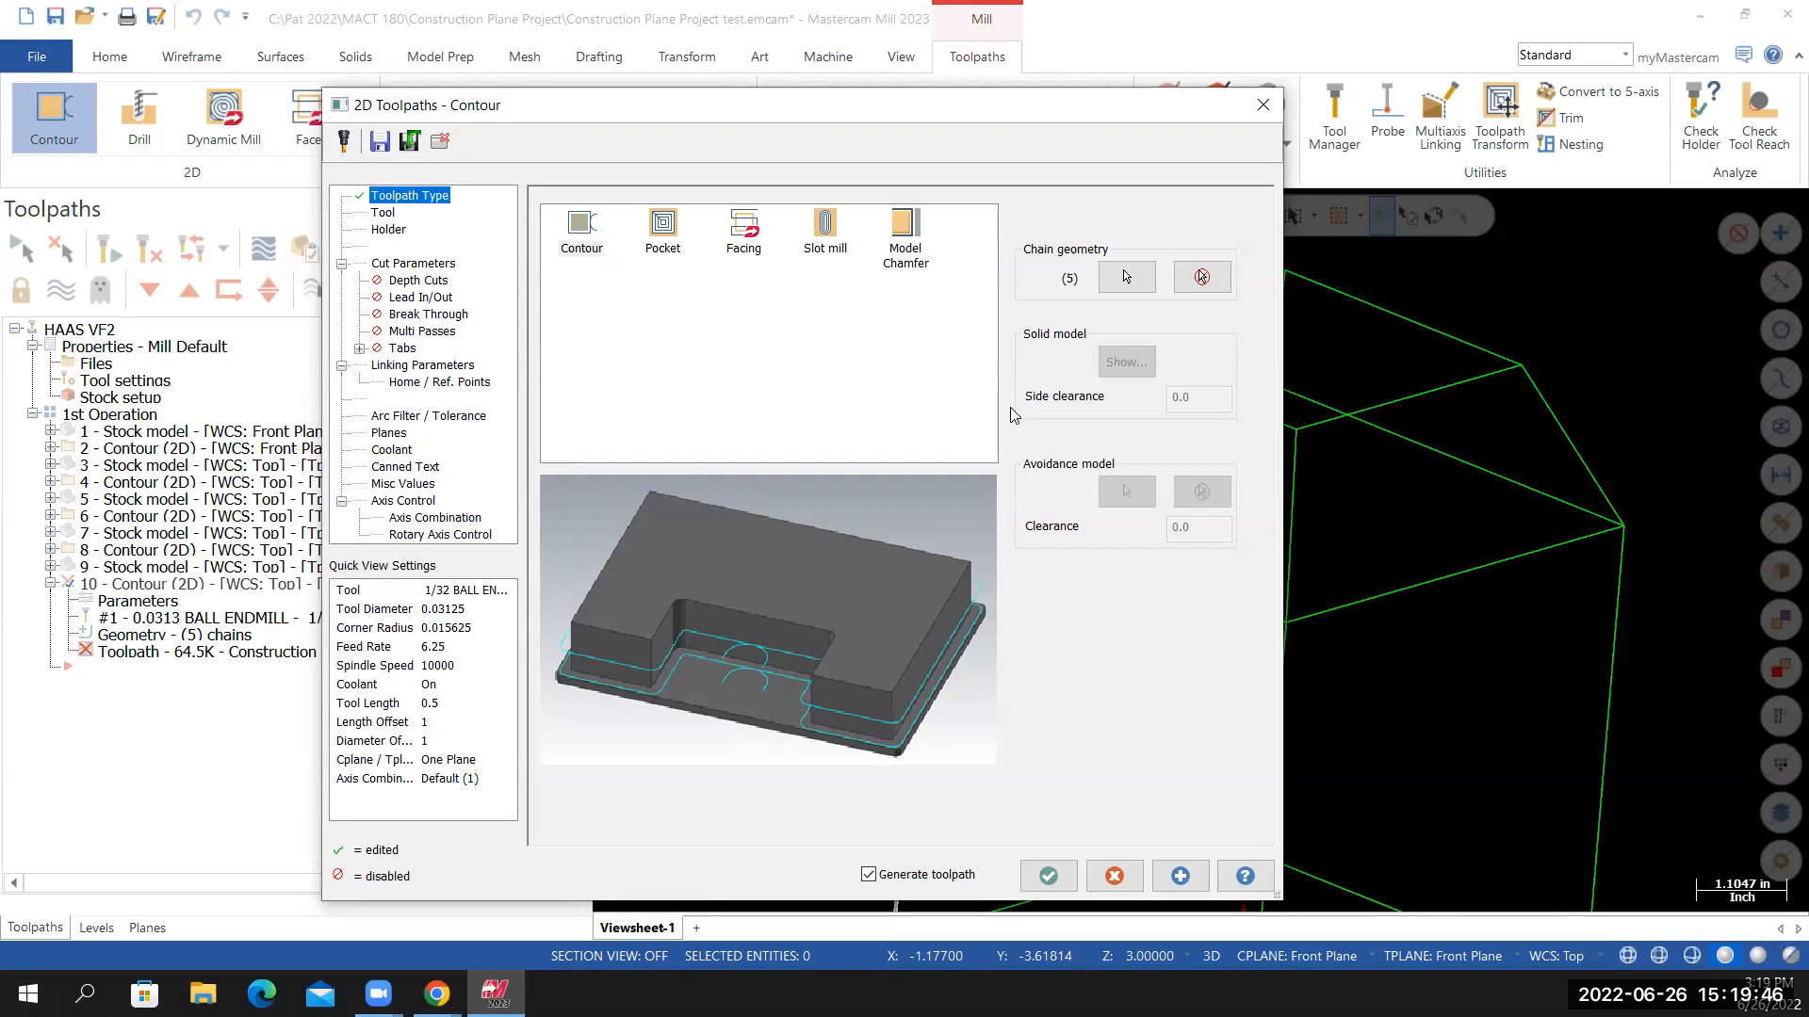
pyautogui.click(1049, 877)
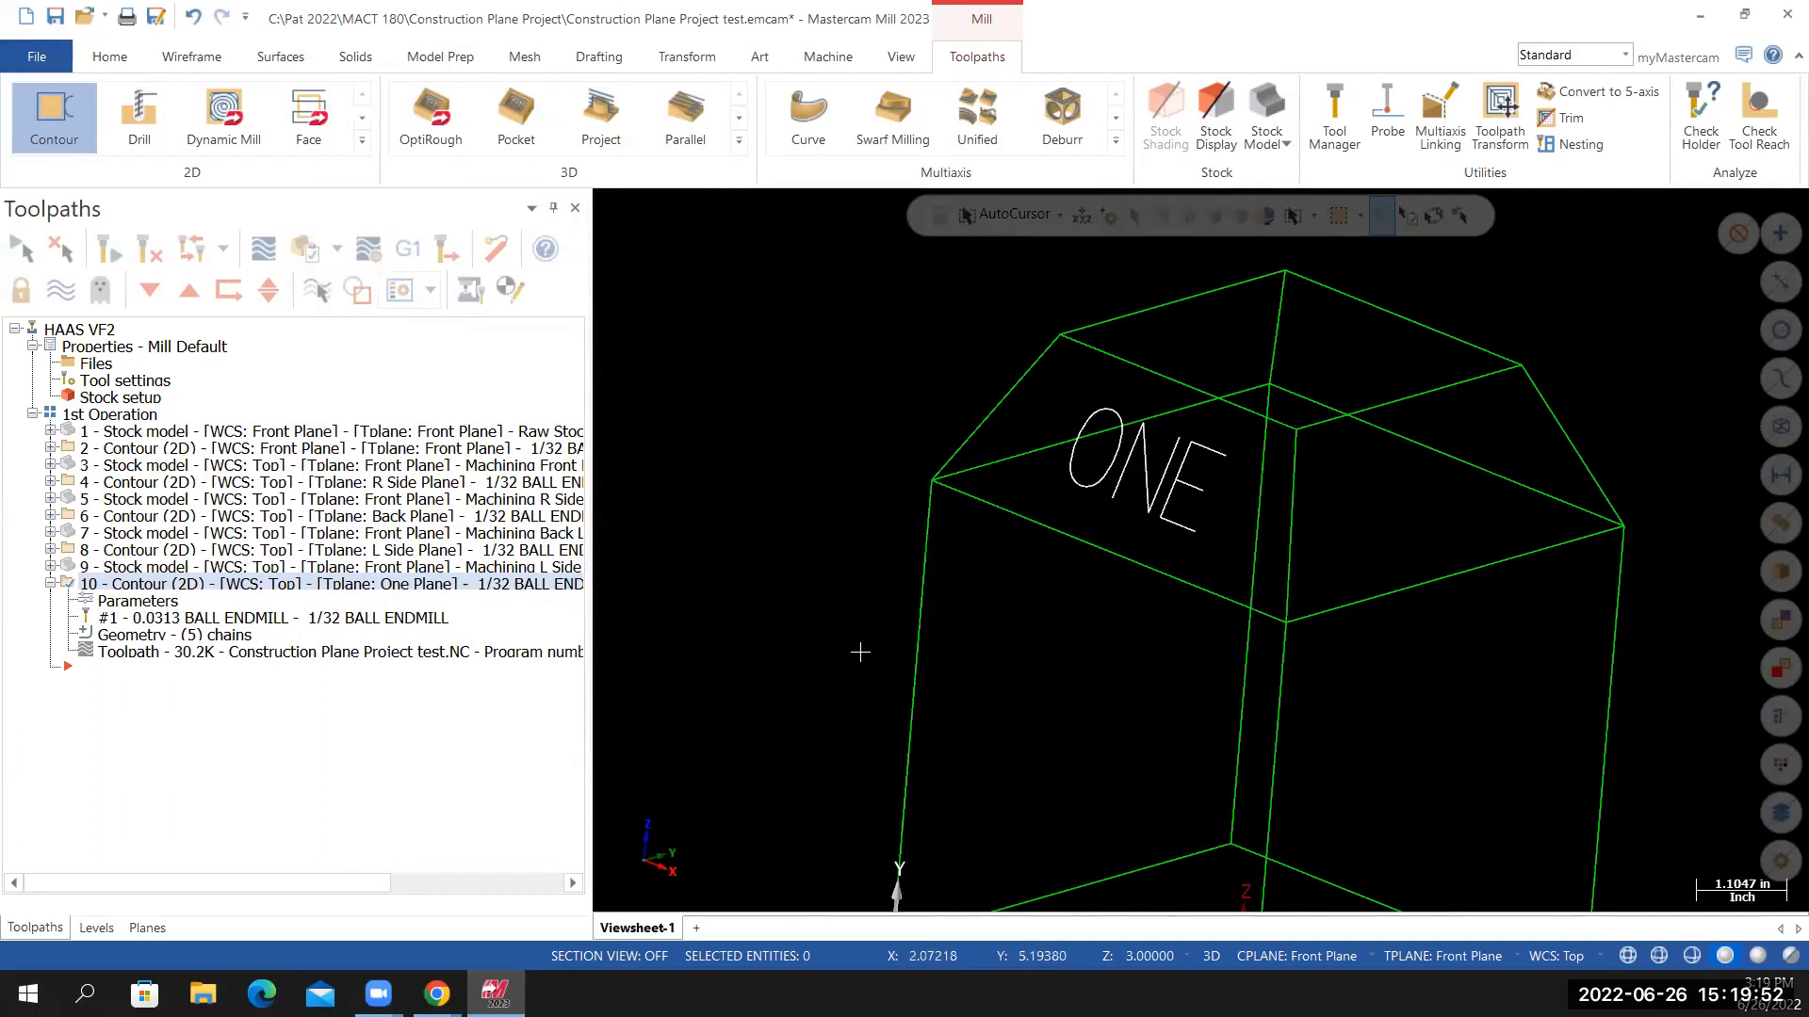
# Set the isometric view and hide level 14, One
pyautogui.rightClick(834, 662)
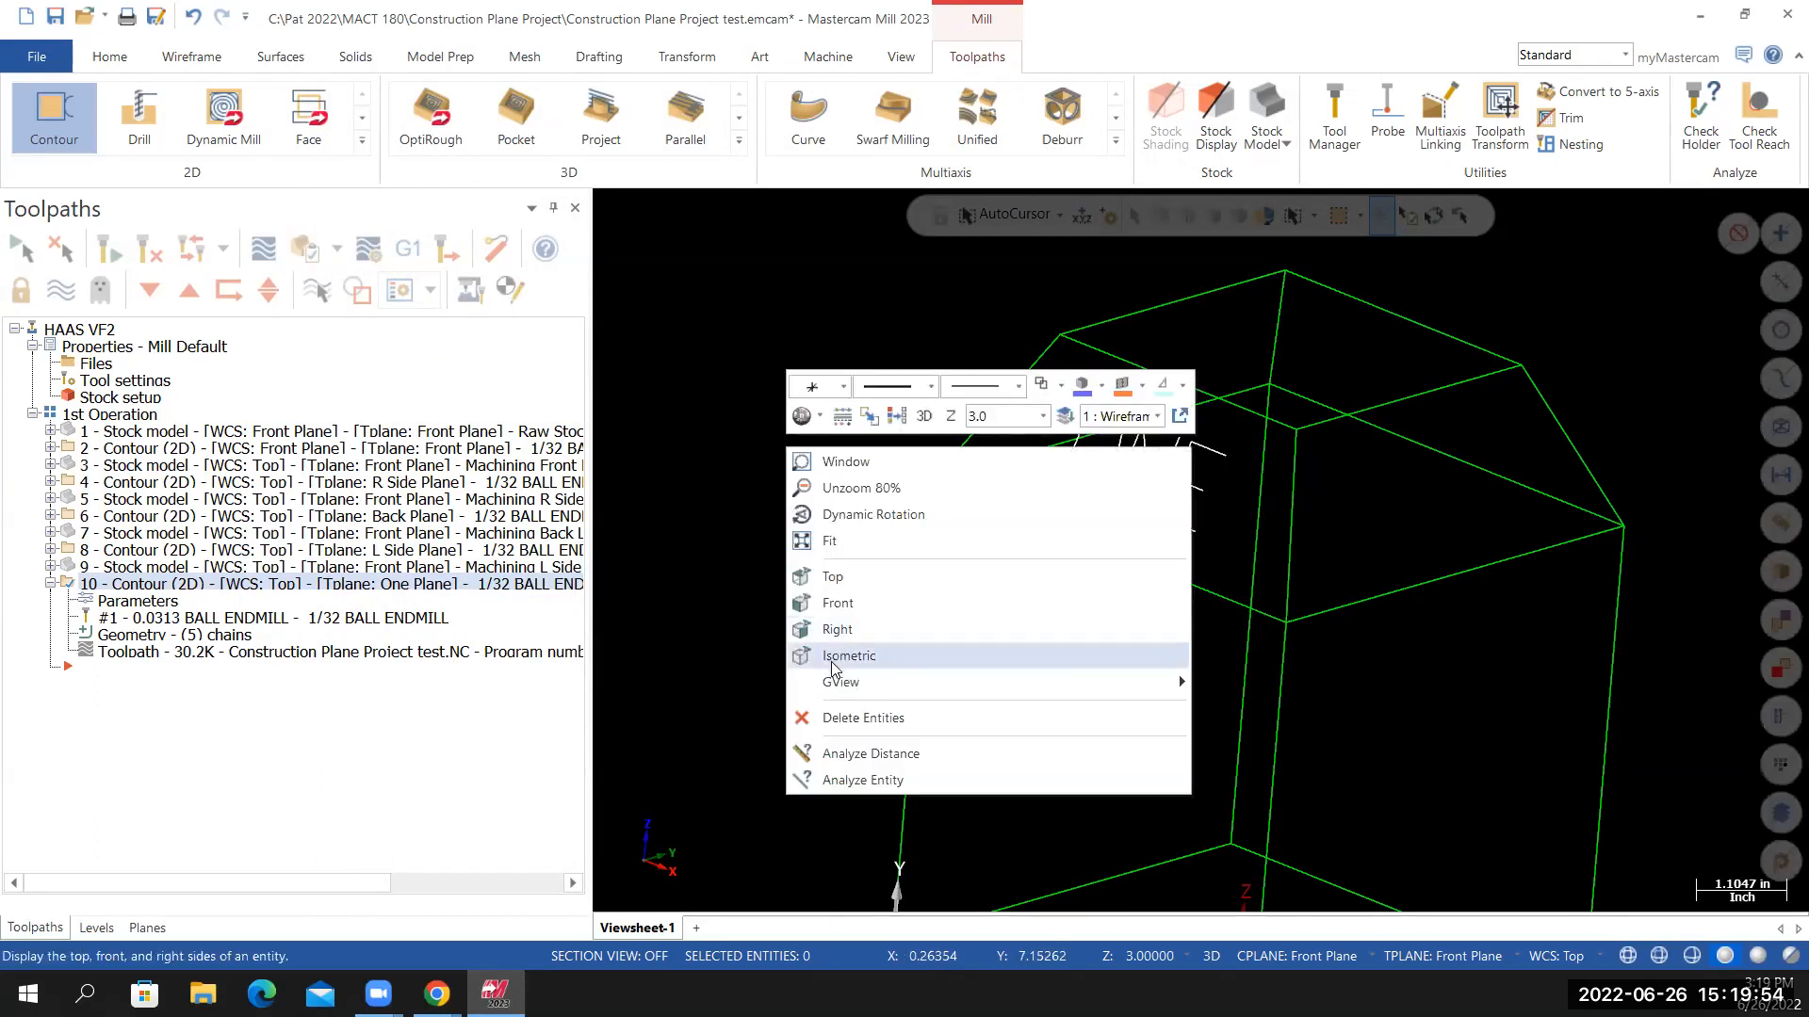
pyautogui.click(832, 660)
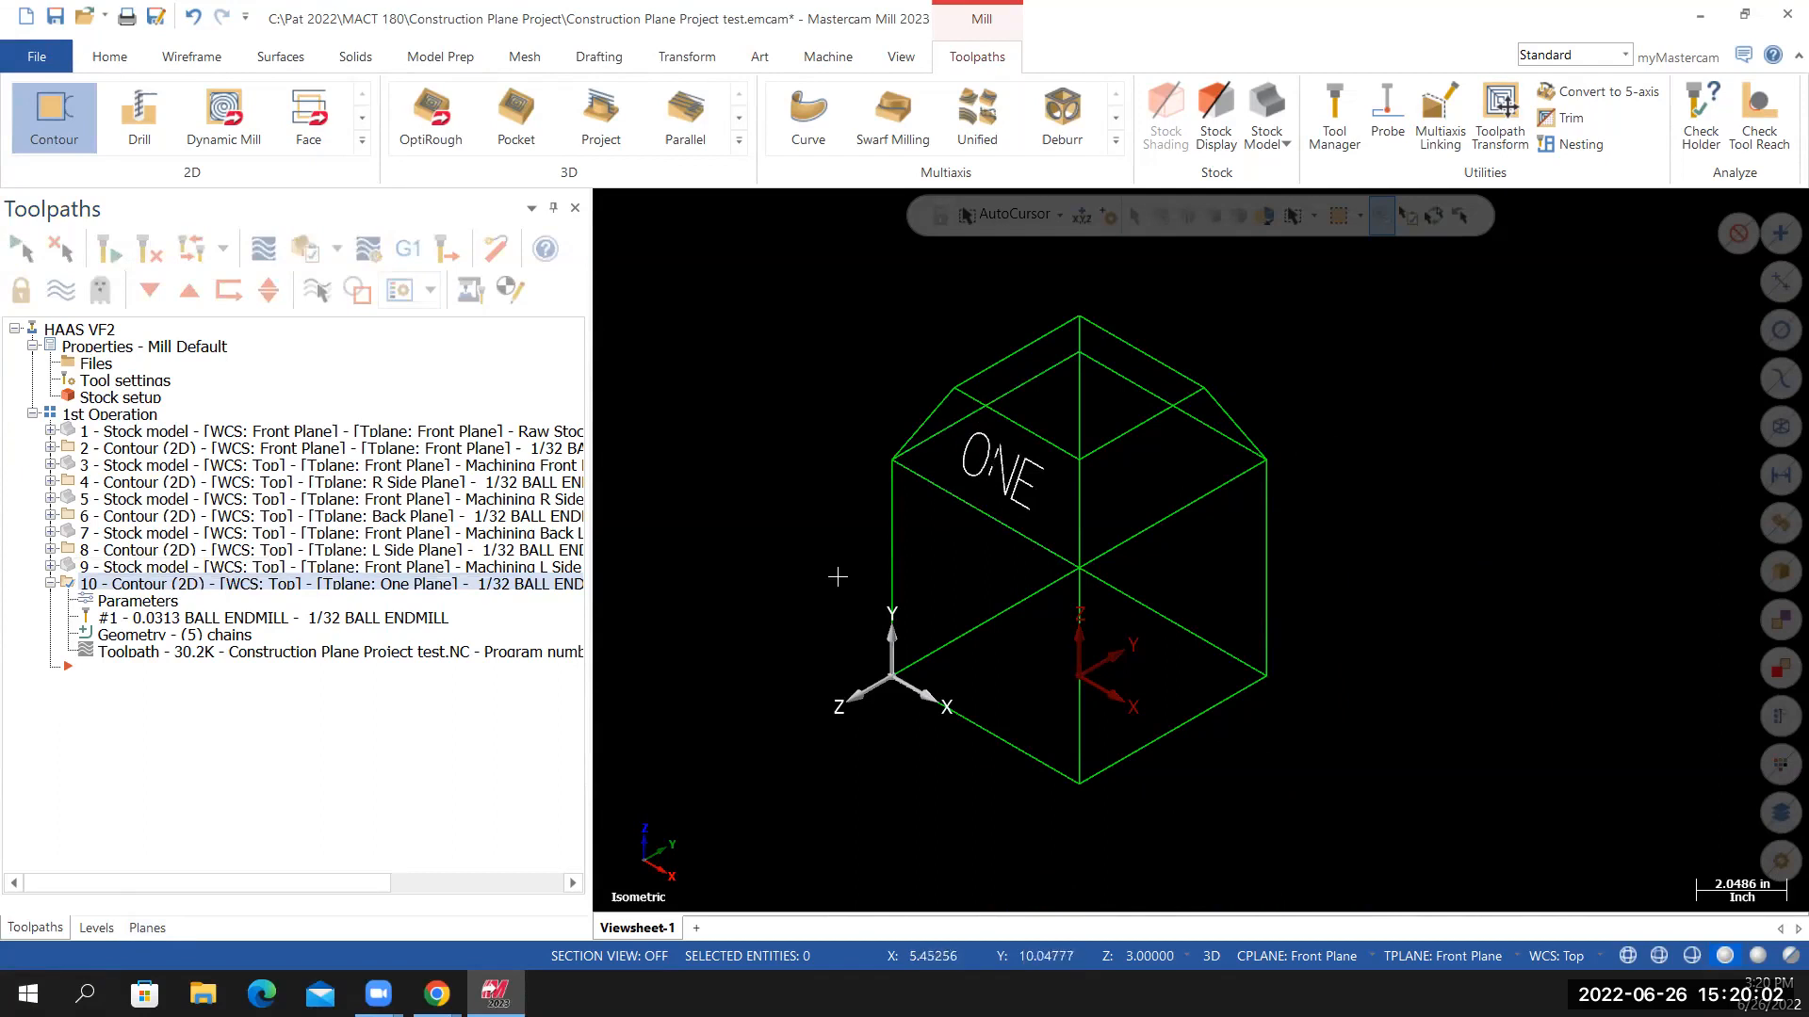
pyautogui.click(147, 929)
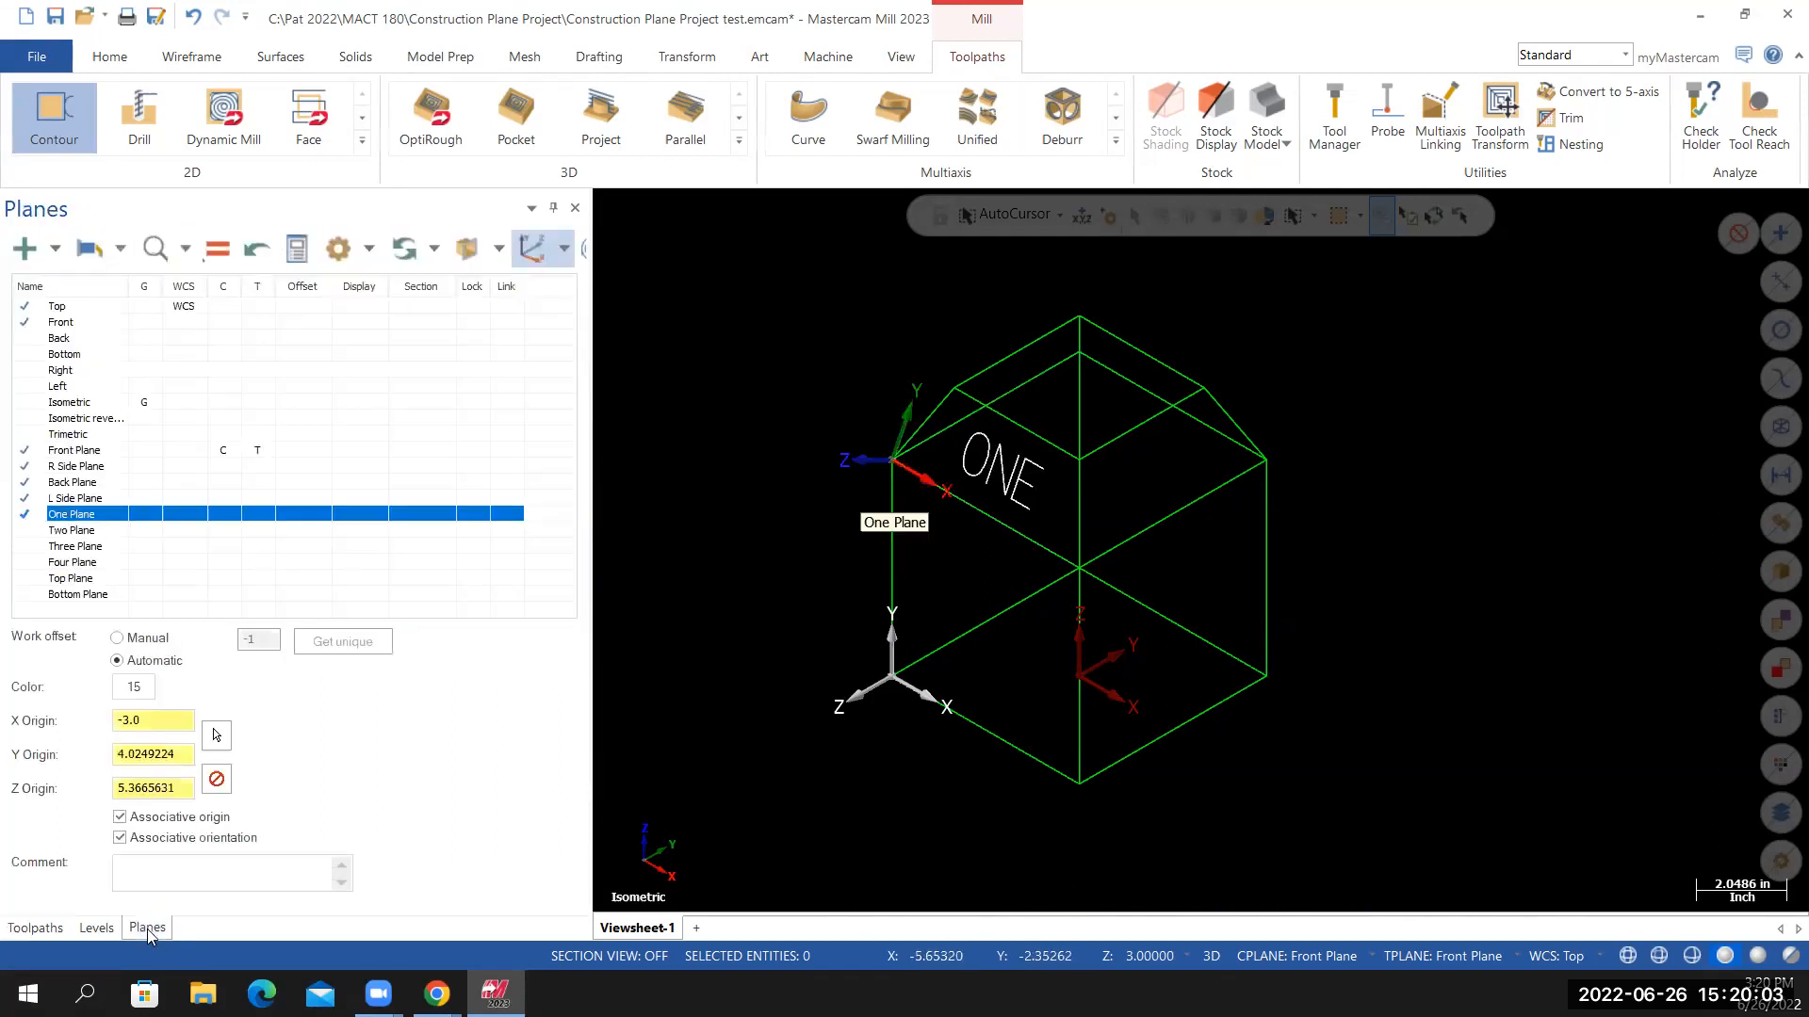
pyautogui.click(96, 928)
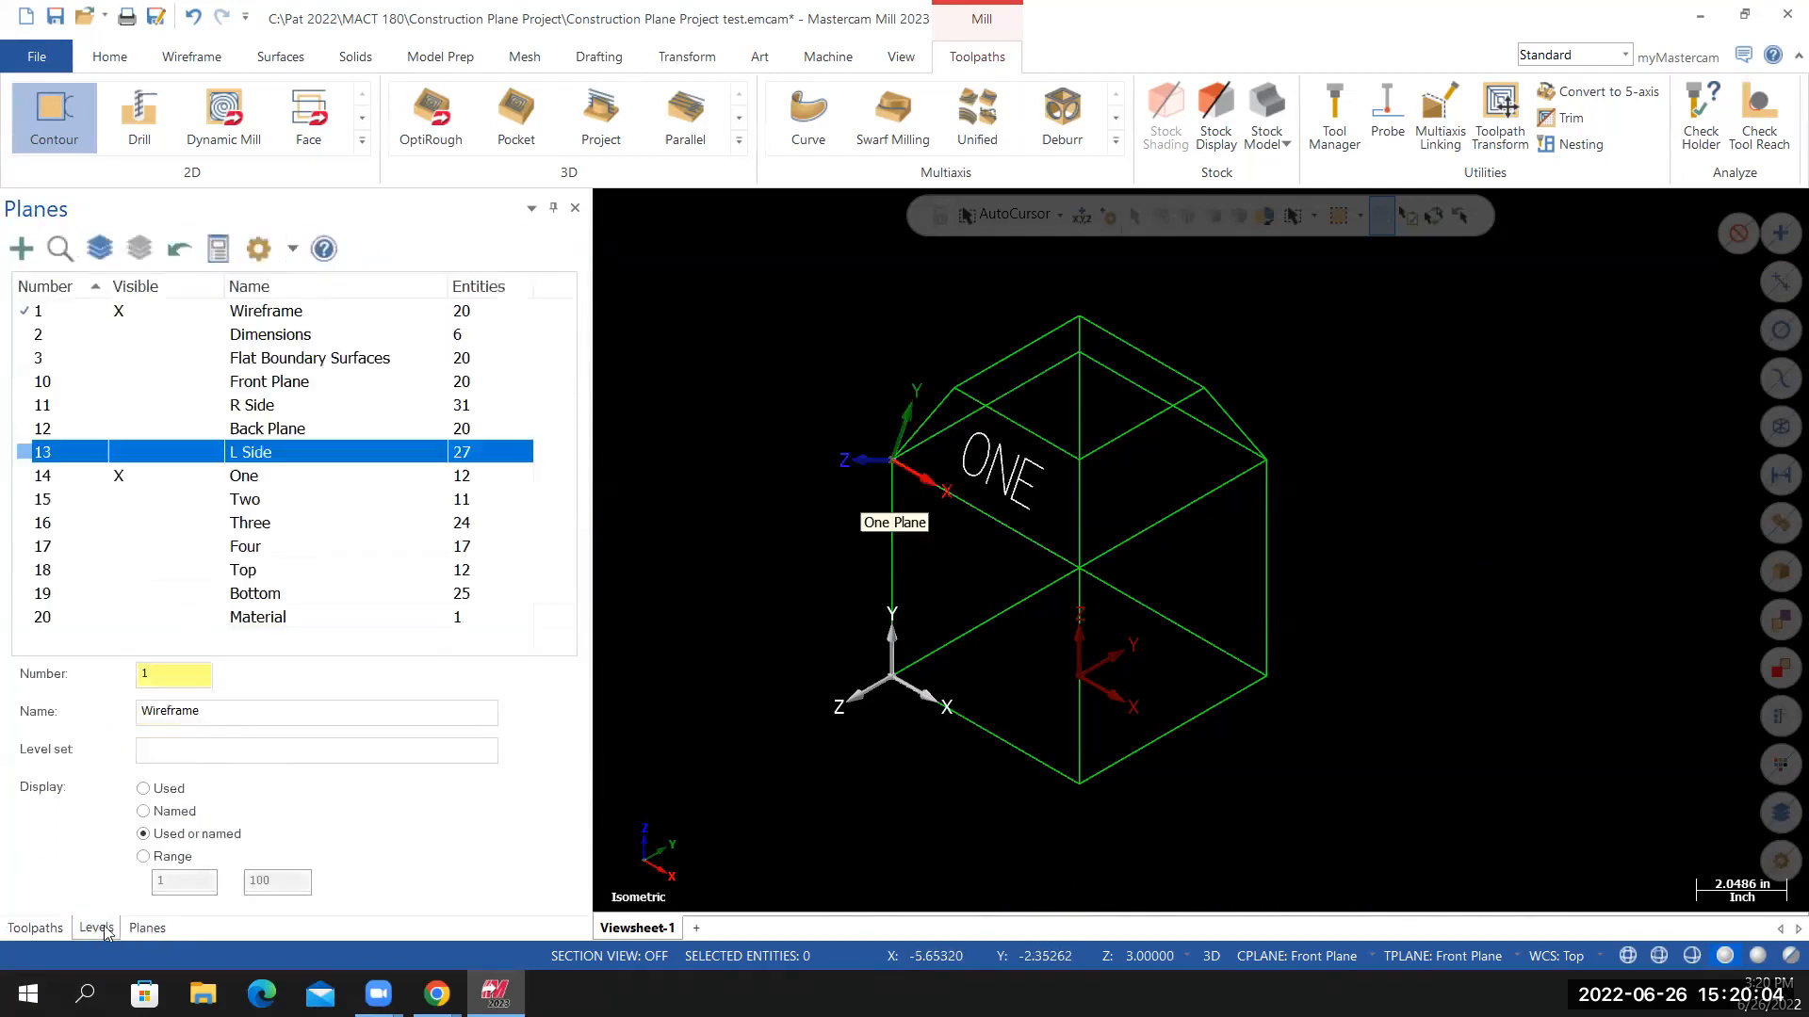
pyautogui.click(127, 480)
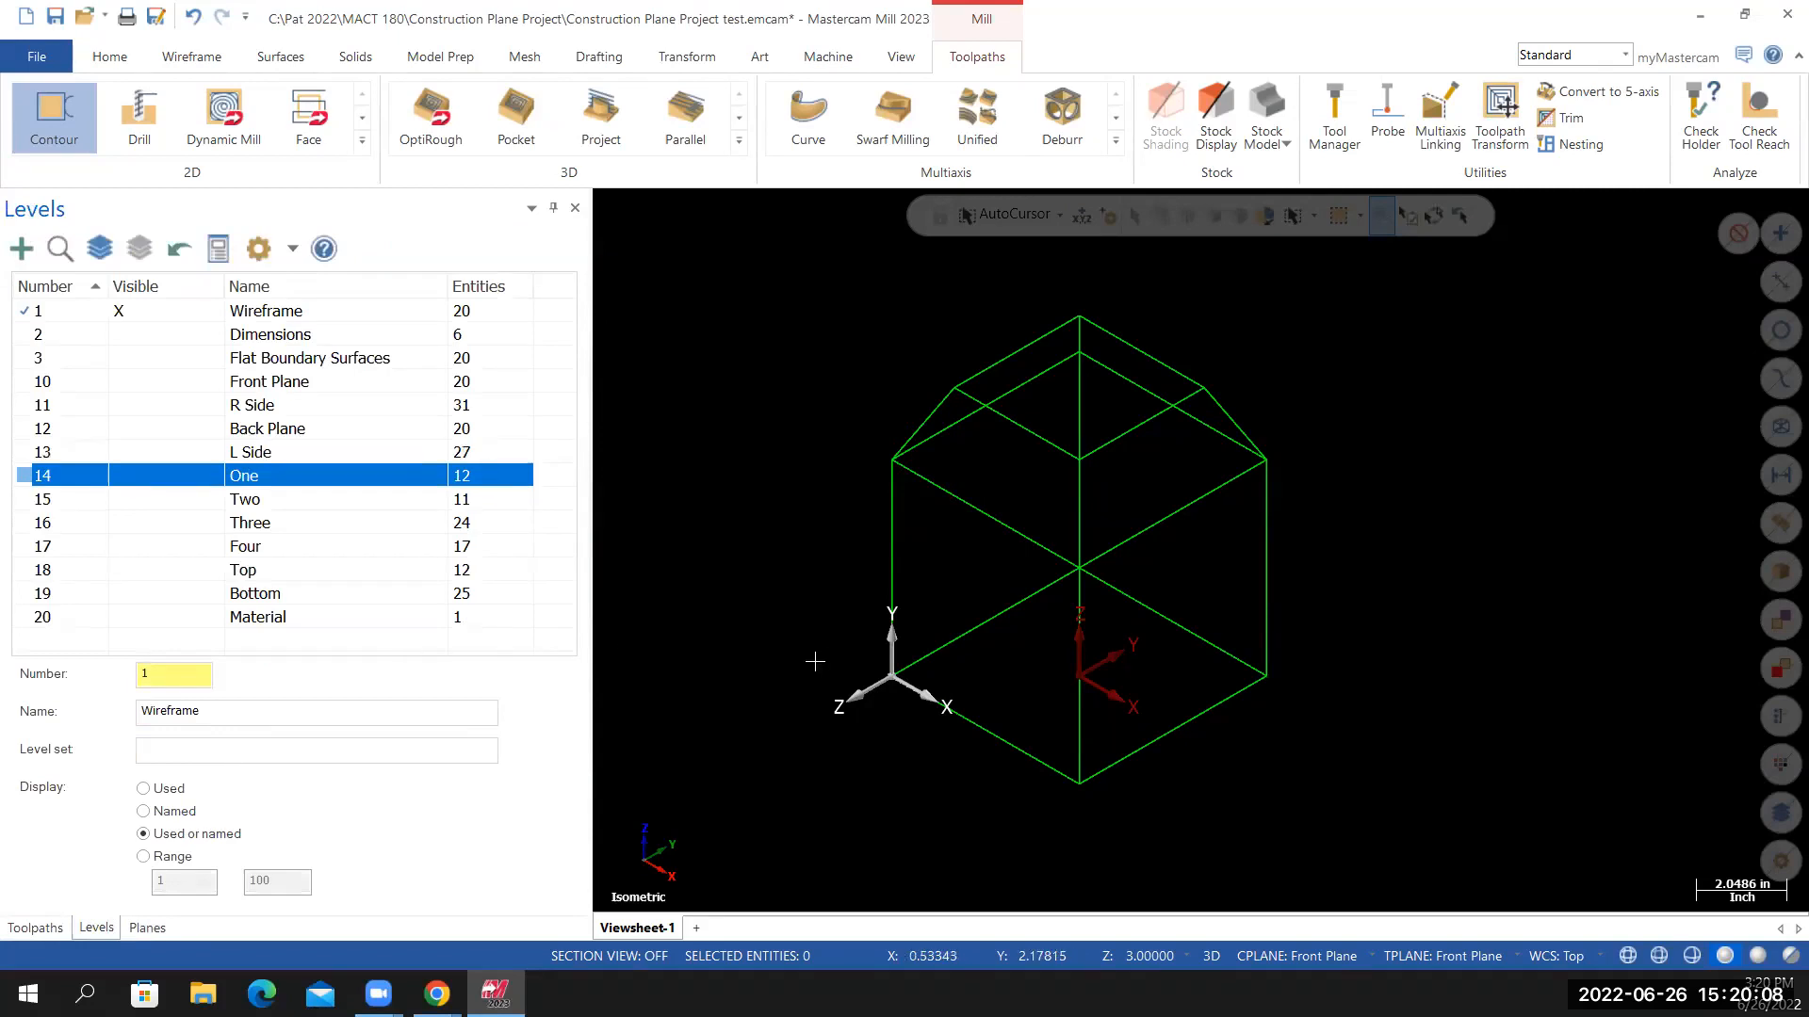
# Select the 1st Operation group, collapse the One Plane contour operation, and save the file
pyautogui.click(36, 928)
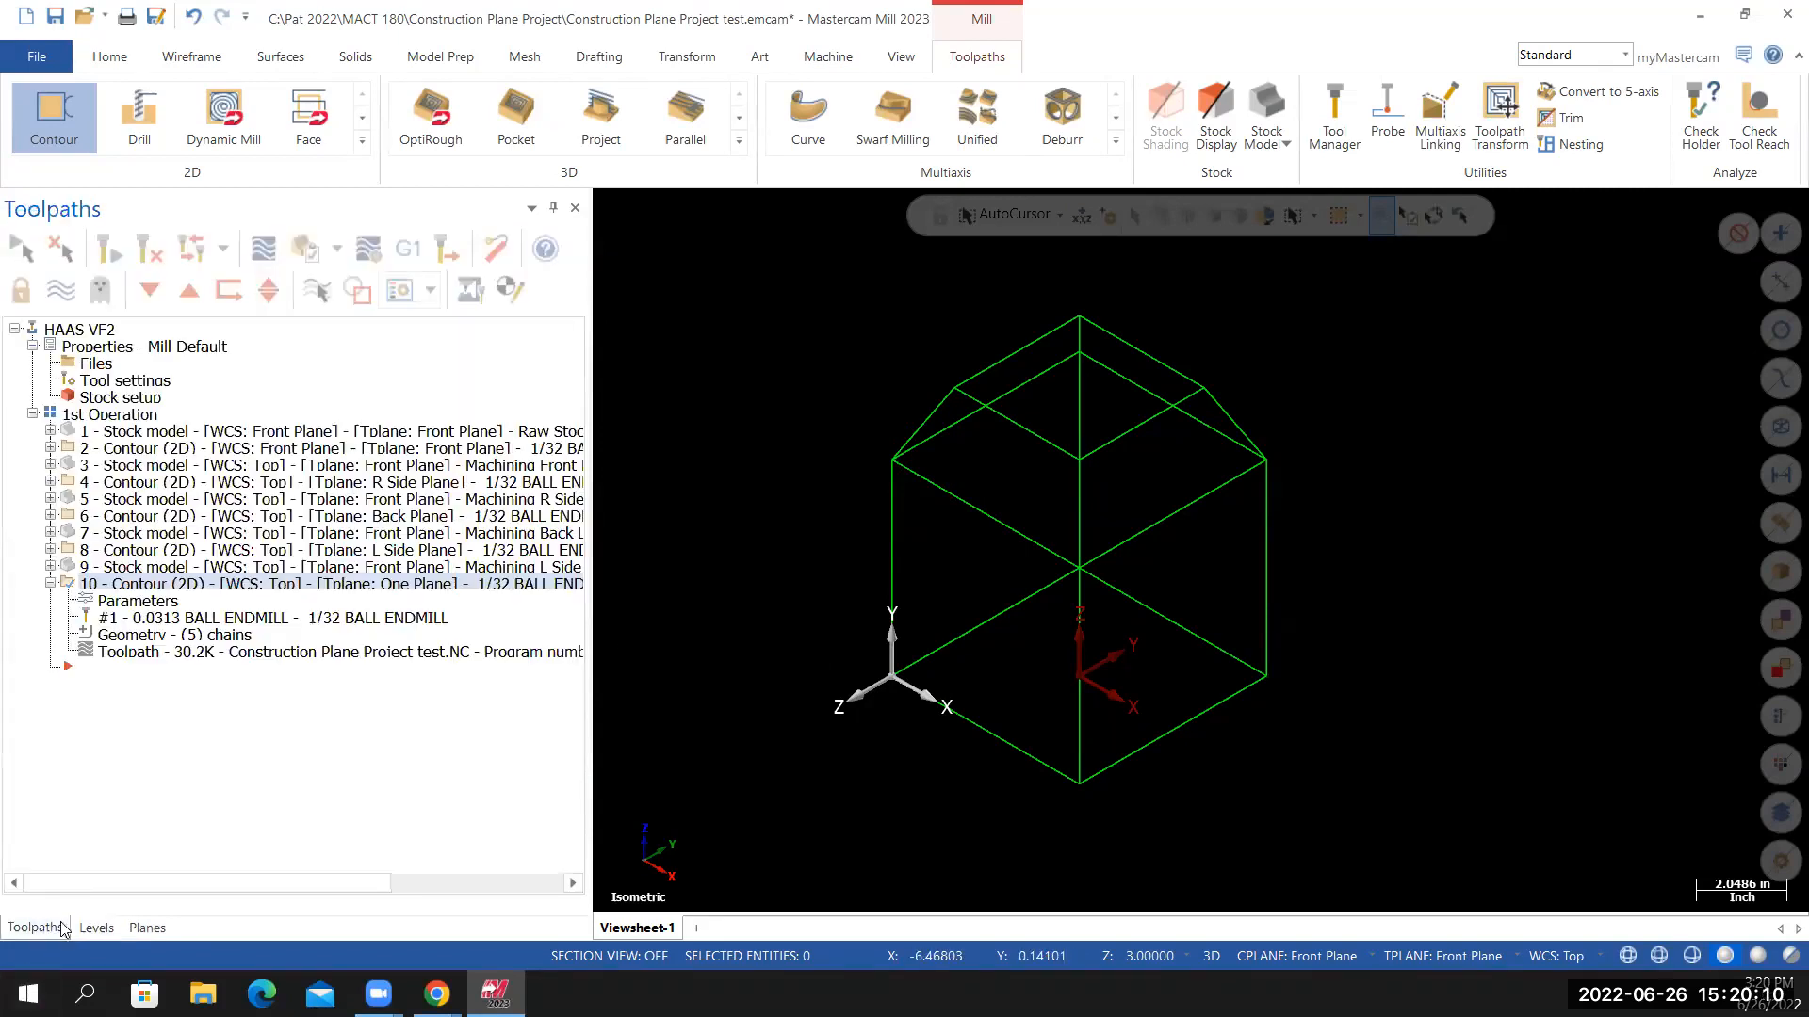
pyautogui.click(97, 416)
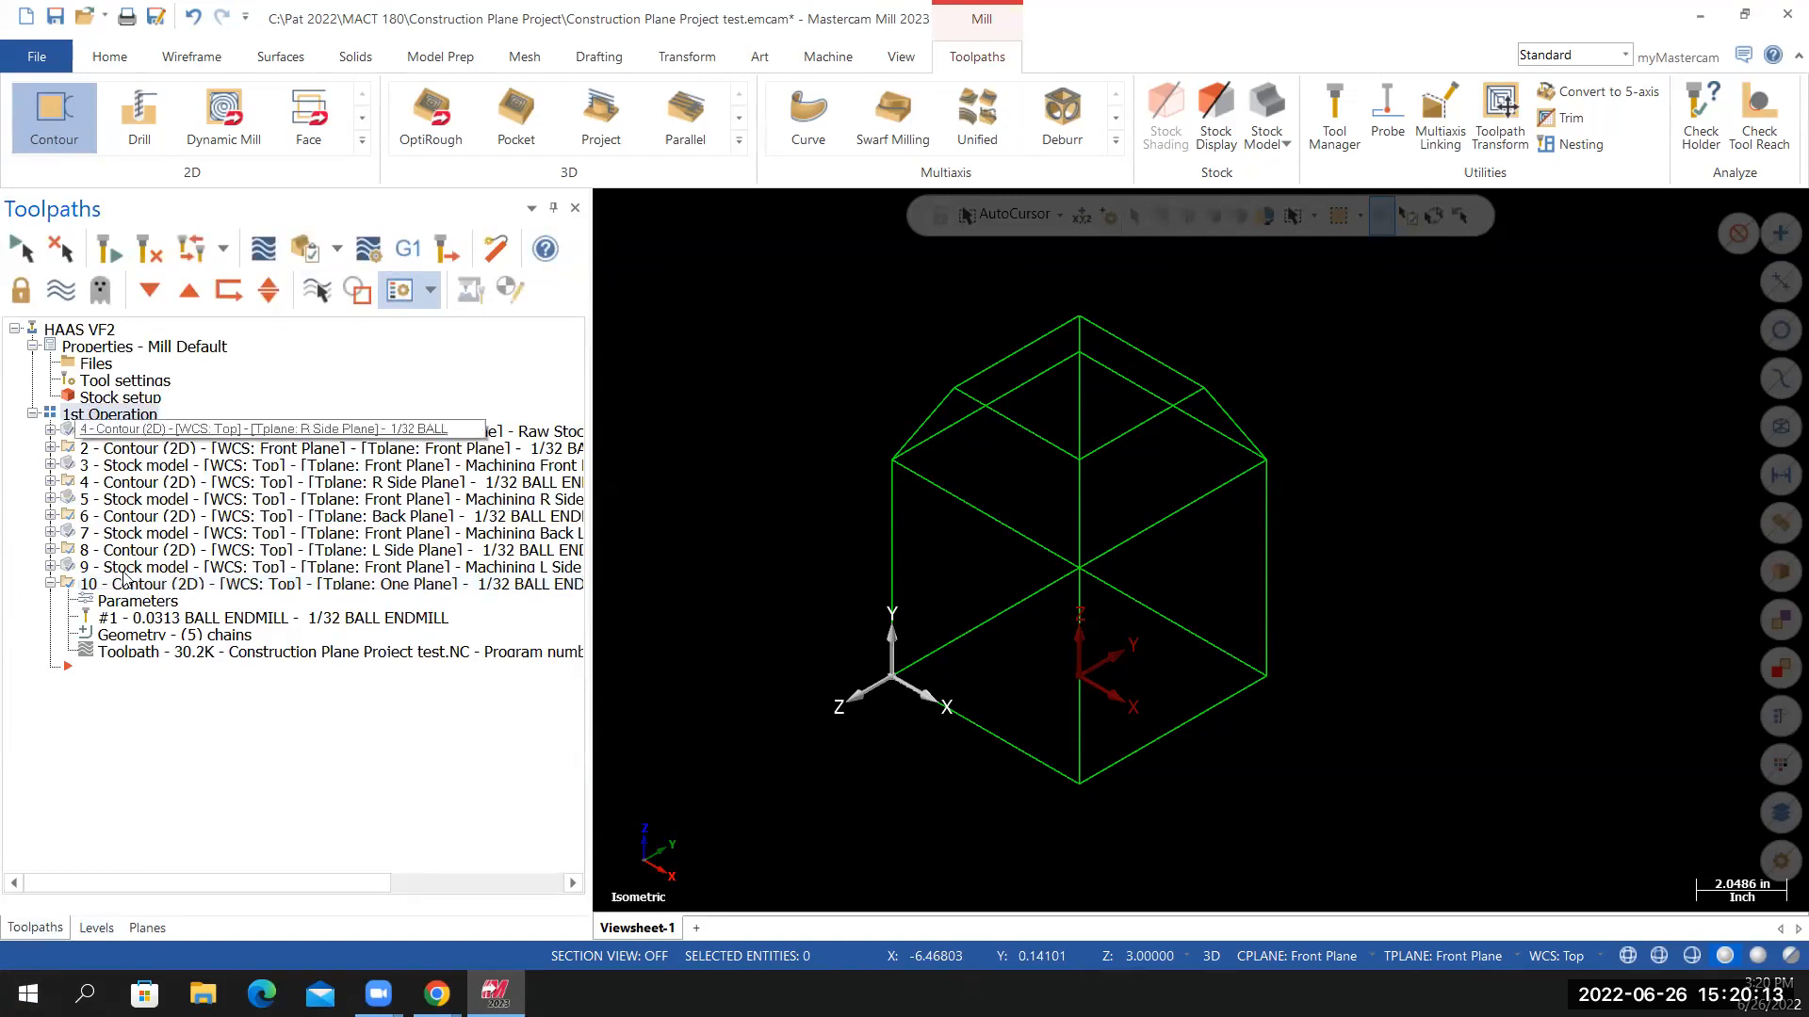
pyautogui.click(50, 585)
pyautogui.click(57, 118)
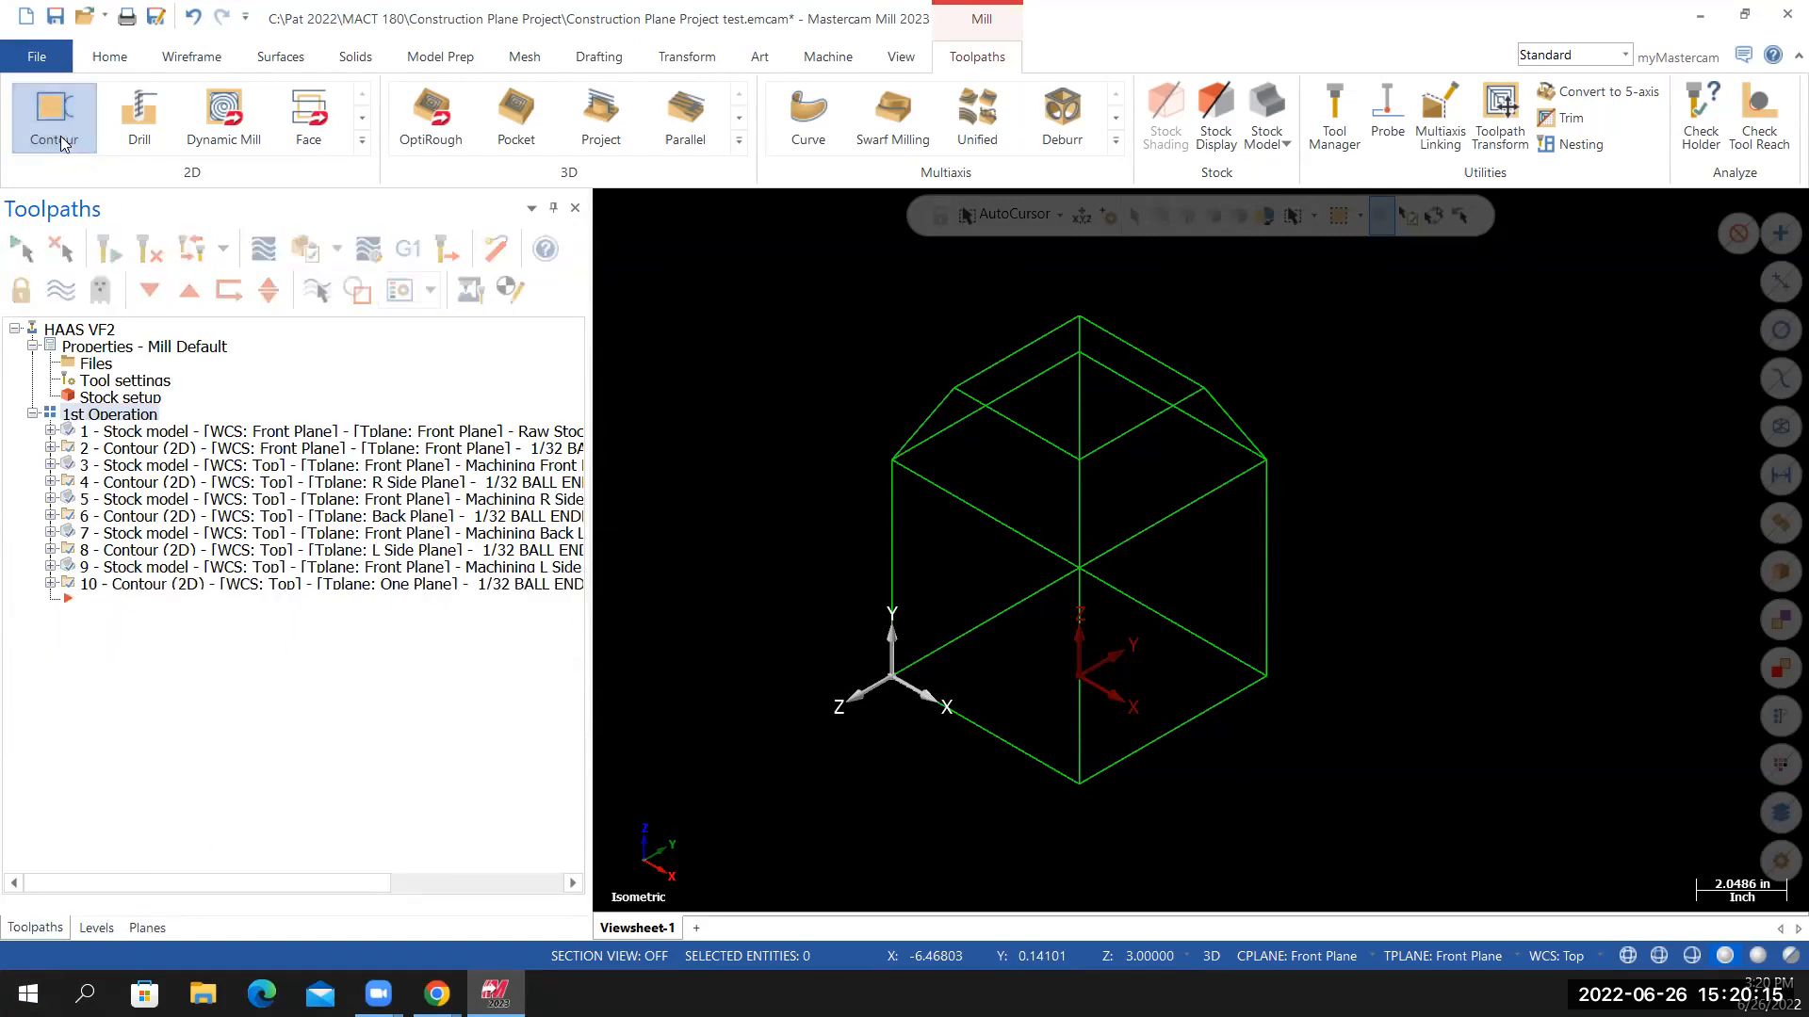
pyautogui.click(37, 56)
pyautogui.click(55, 322)
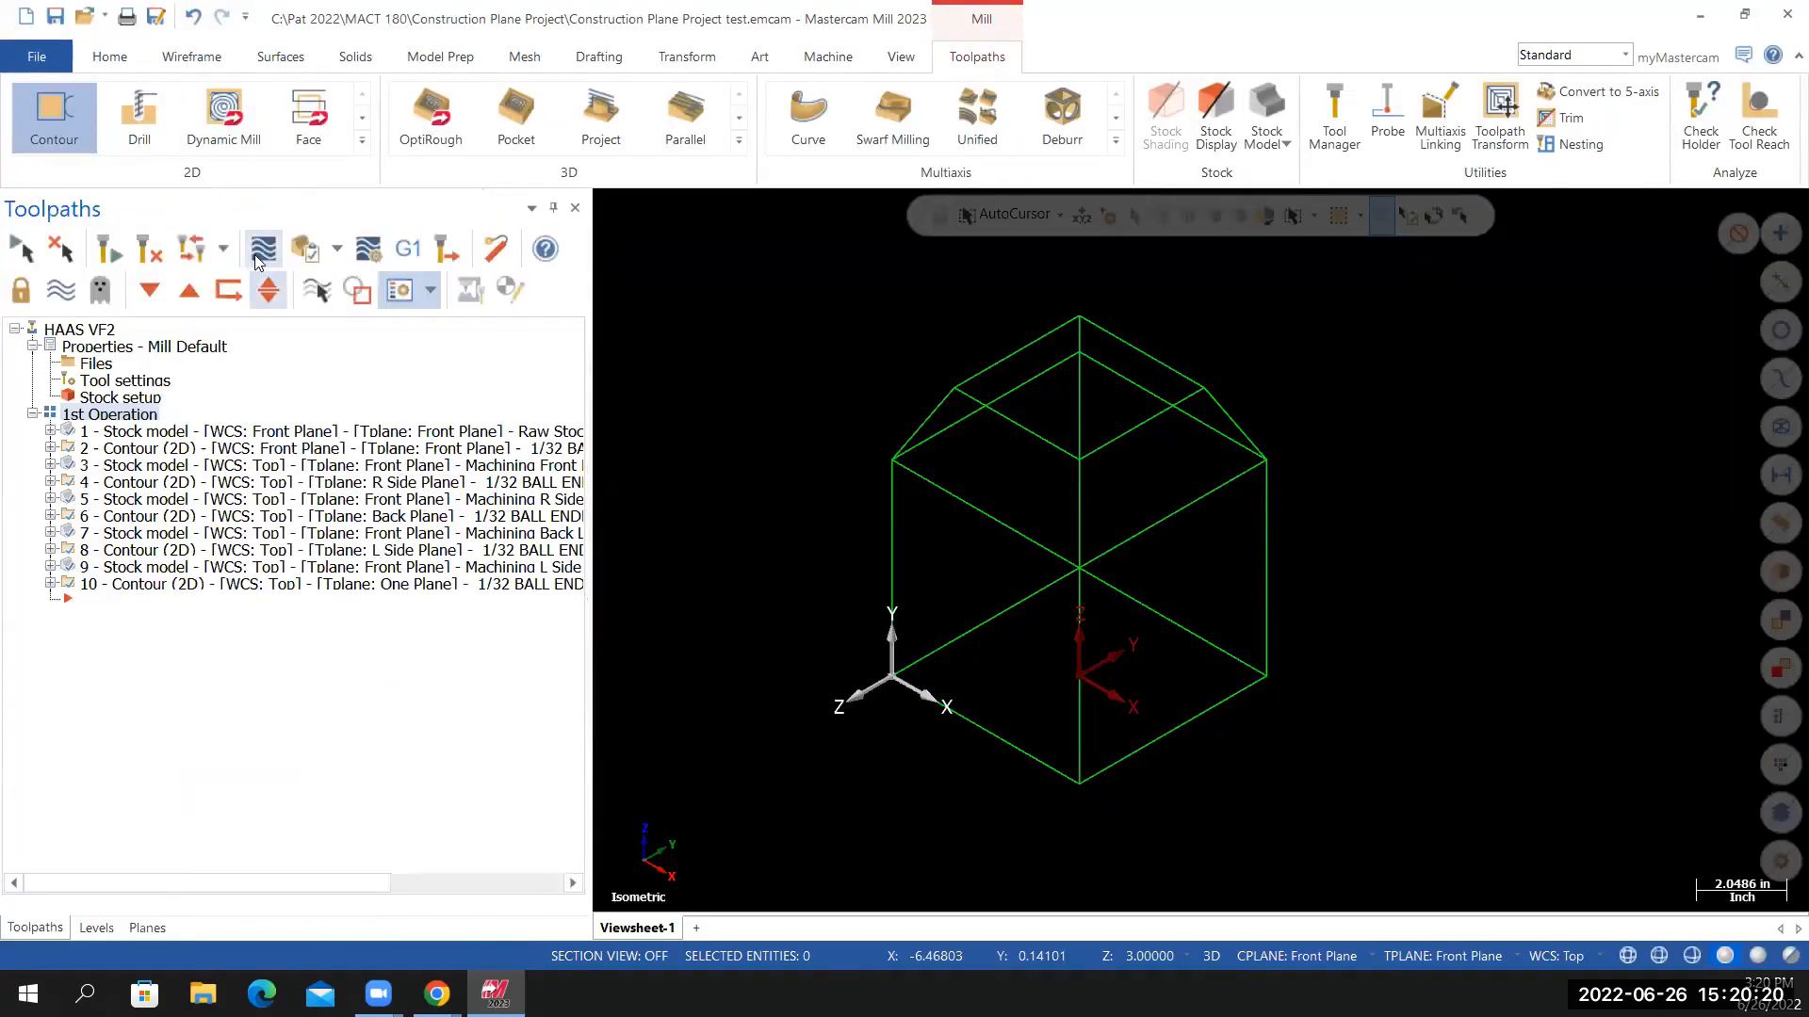
# Verify all operations of the 1st Operation group and run the simulation to the end
pyautogui.click(303, 251)
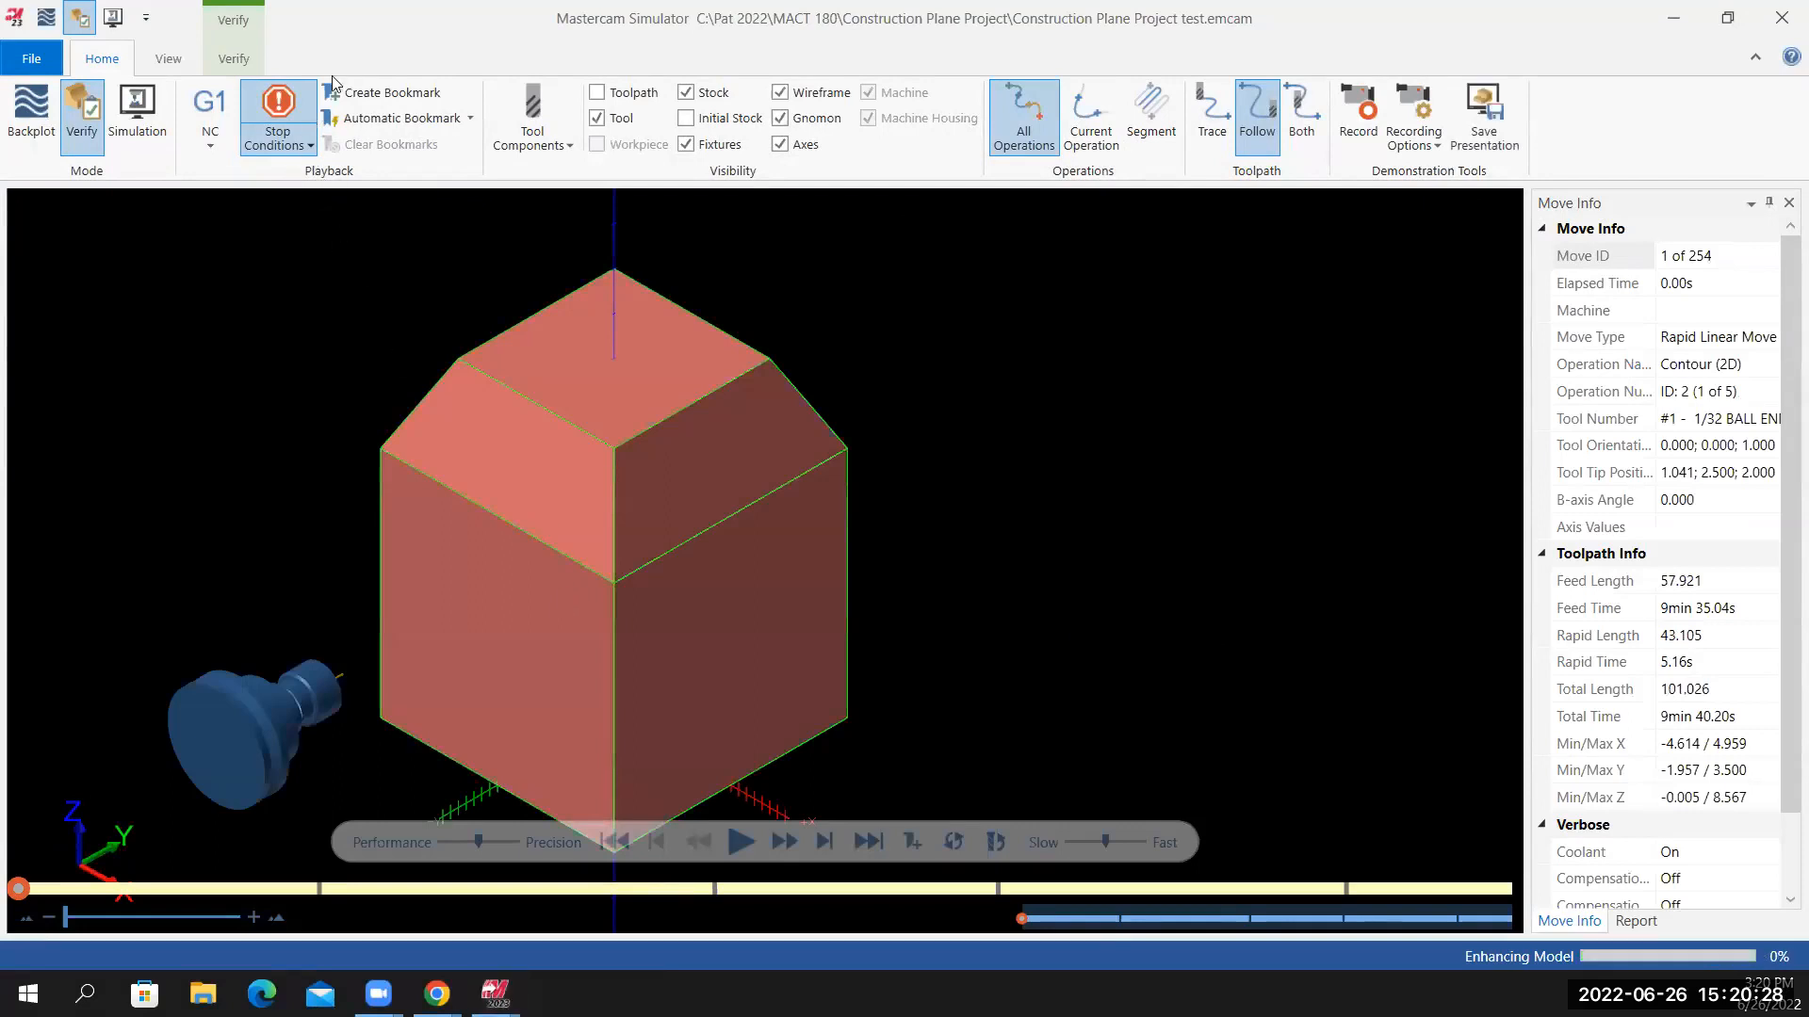
pyautogui.click(311, 147)
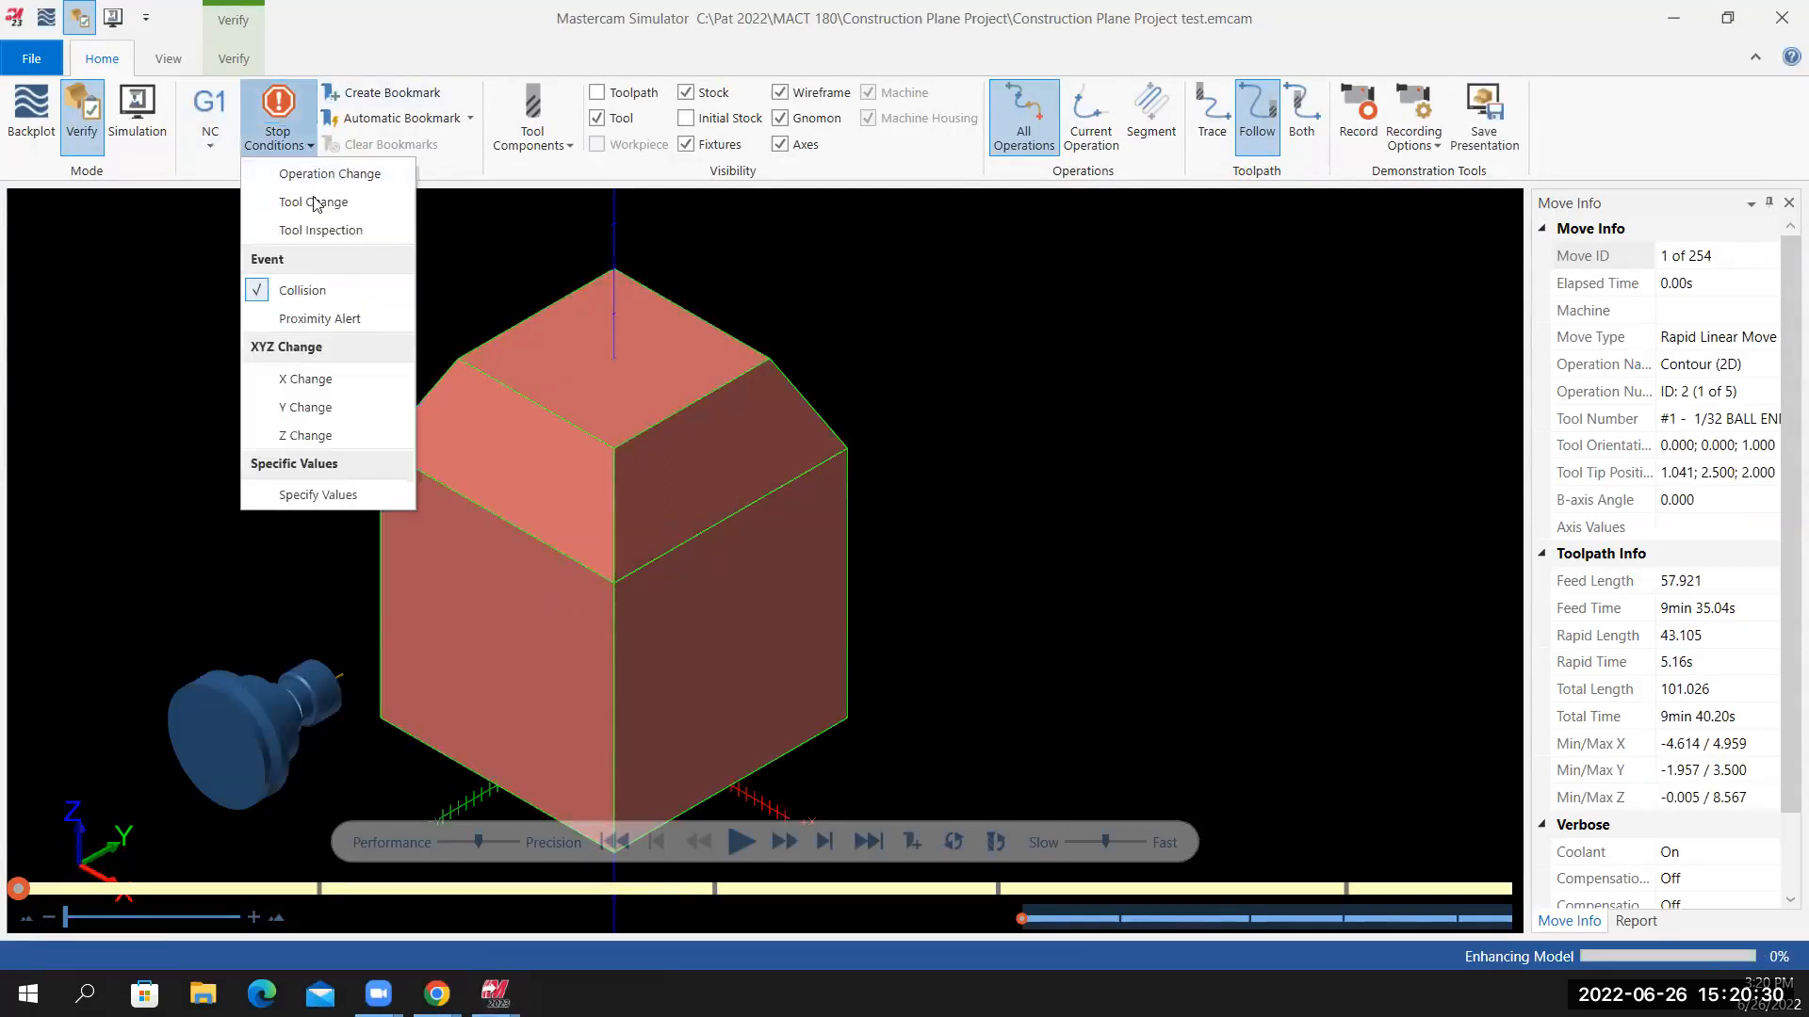
pyautogui.click(648, 844)
pyautogui.click(744, 835)
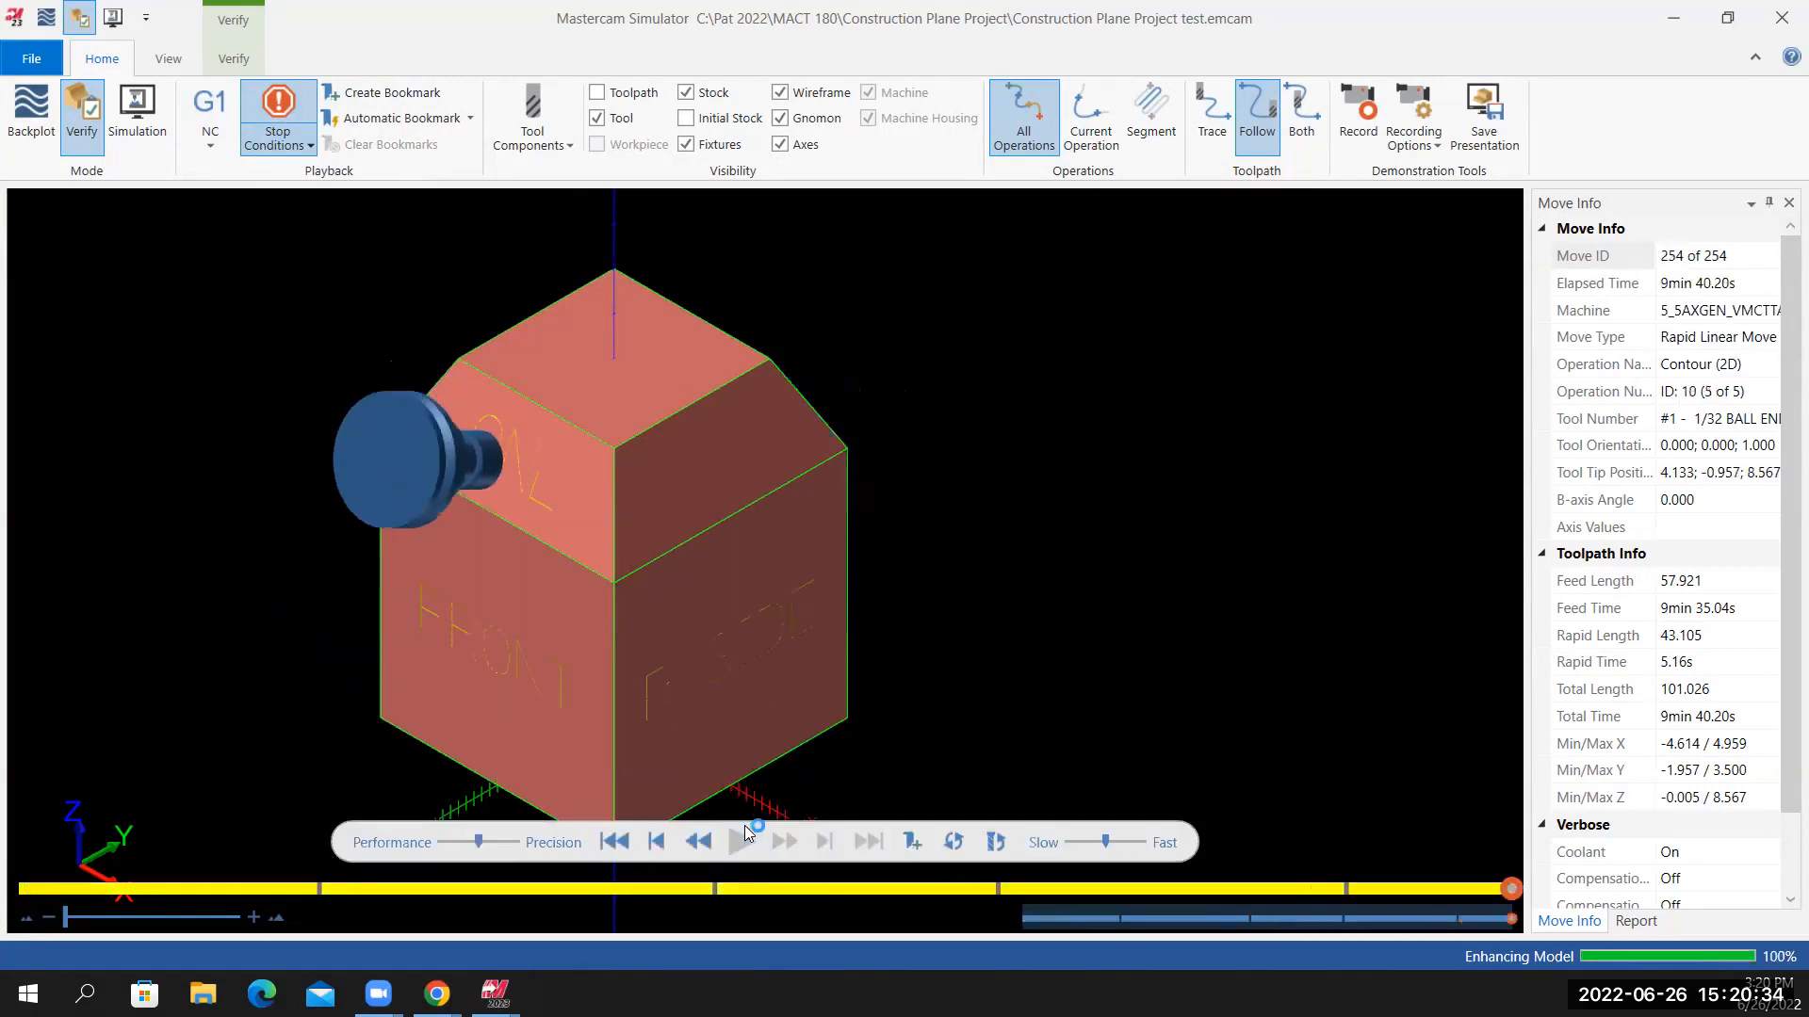
# Examine the simulated ONE engraving on the sloped face above the FRONT face from several angles and close up
pyautogui.moveTo(539, 647); pyautogui.dragTo(525, 554, button='middle')
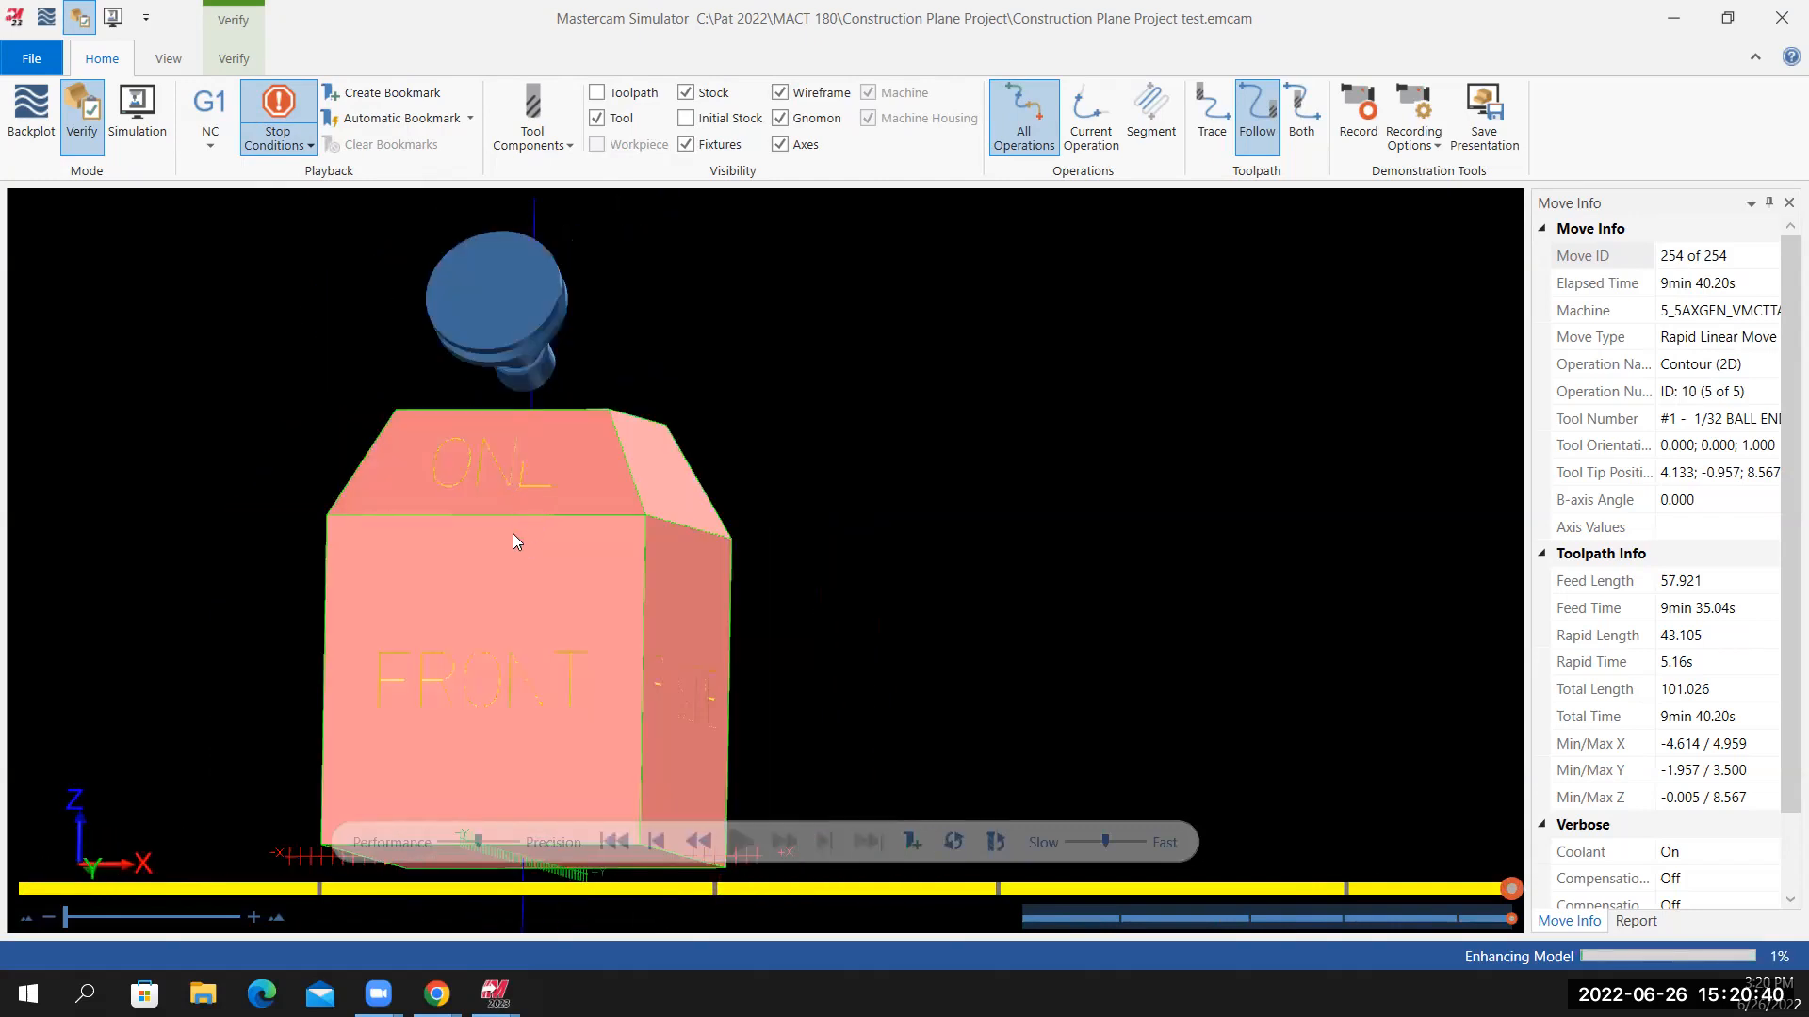
pyautogui.scroll(3, 473, 488)
pyautogui.moveTo(469, 488)
pyautogui.mouseDown(button='middle')
pyautogui.moveTo(605, 511)
pyautogui.moveTo(469, 519)
pyautogui.mouseUp(button='middle')
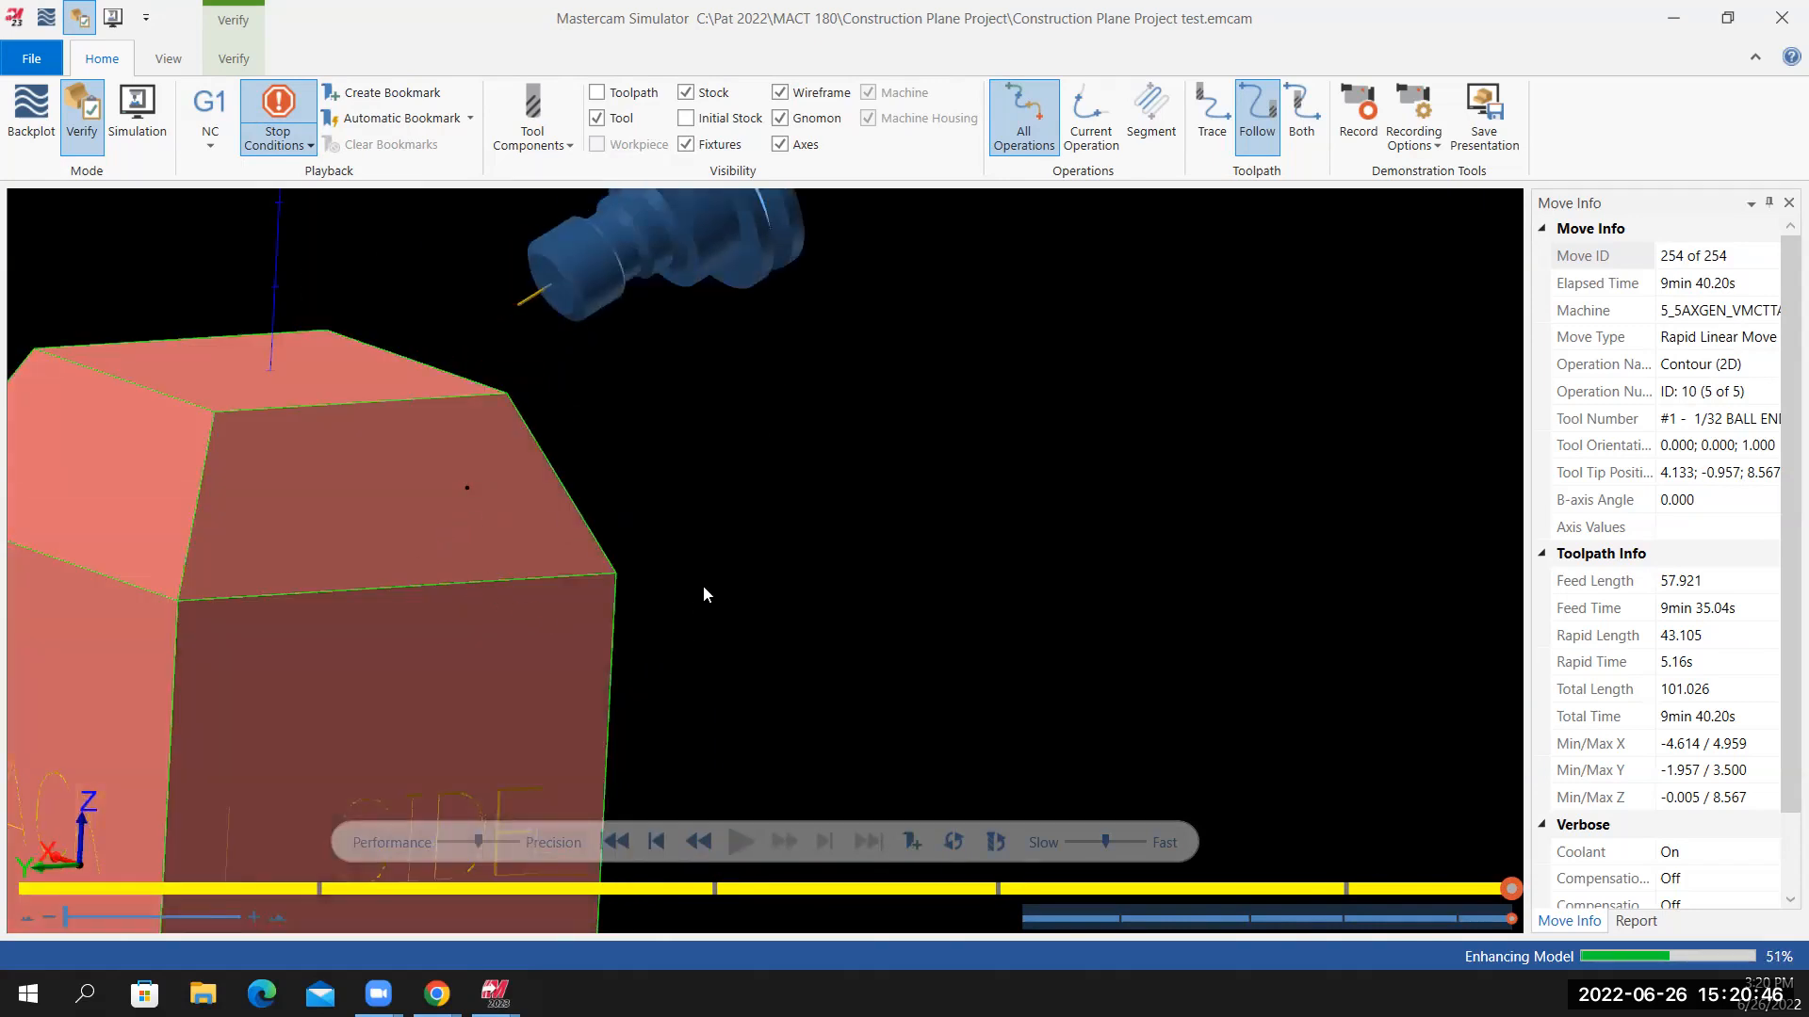
pyautogui.scroll(-3, 691, 605)
pyautogui.moveTo(722, 610); pyautogui.dragTo(668, 700, button='middle')
pyautogui.scroll(5, 680, 549)
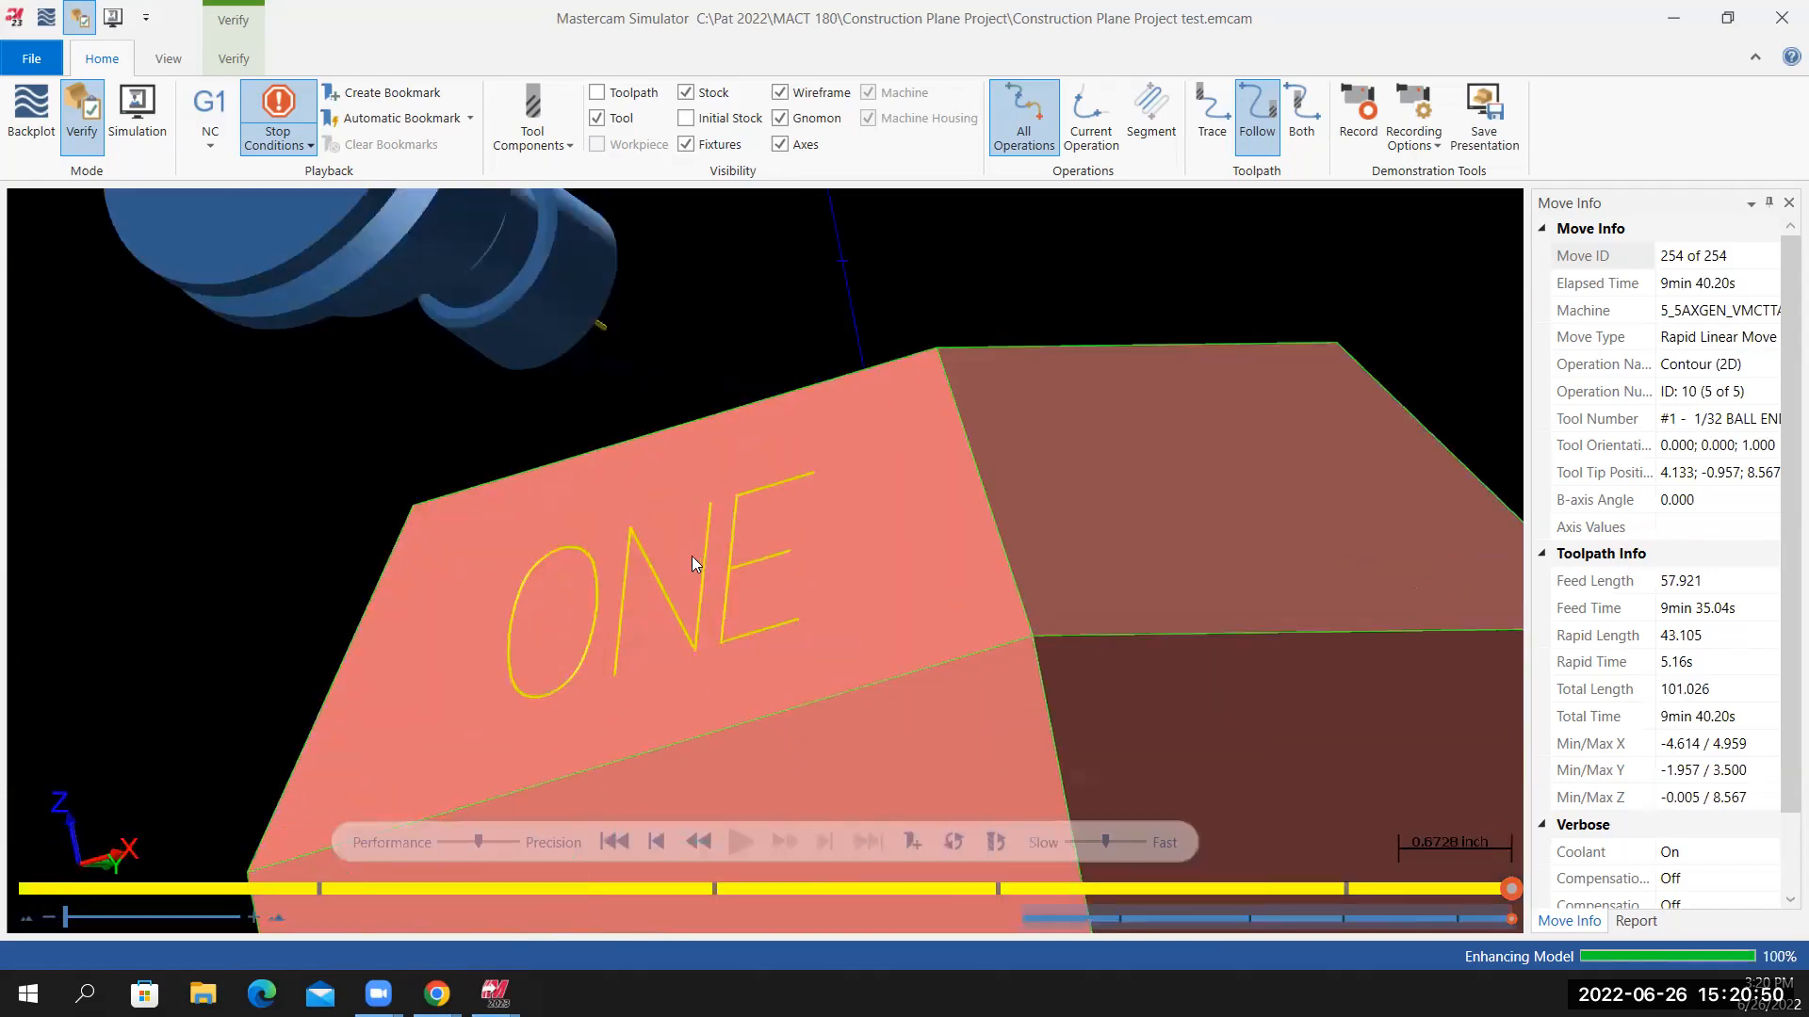
pyautogui.moveTo(690, 569); pyautogui.dragTo(646, 601, button='middle')
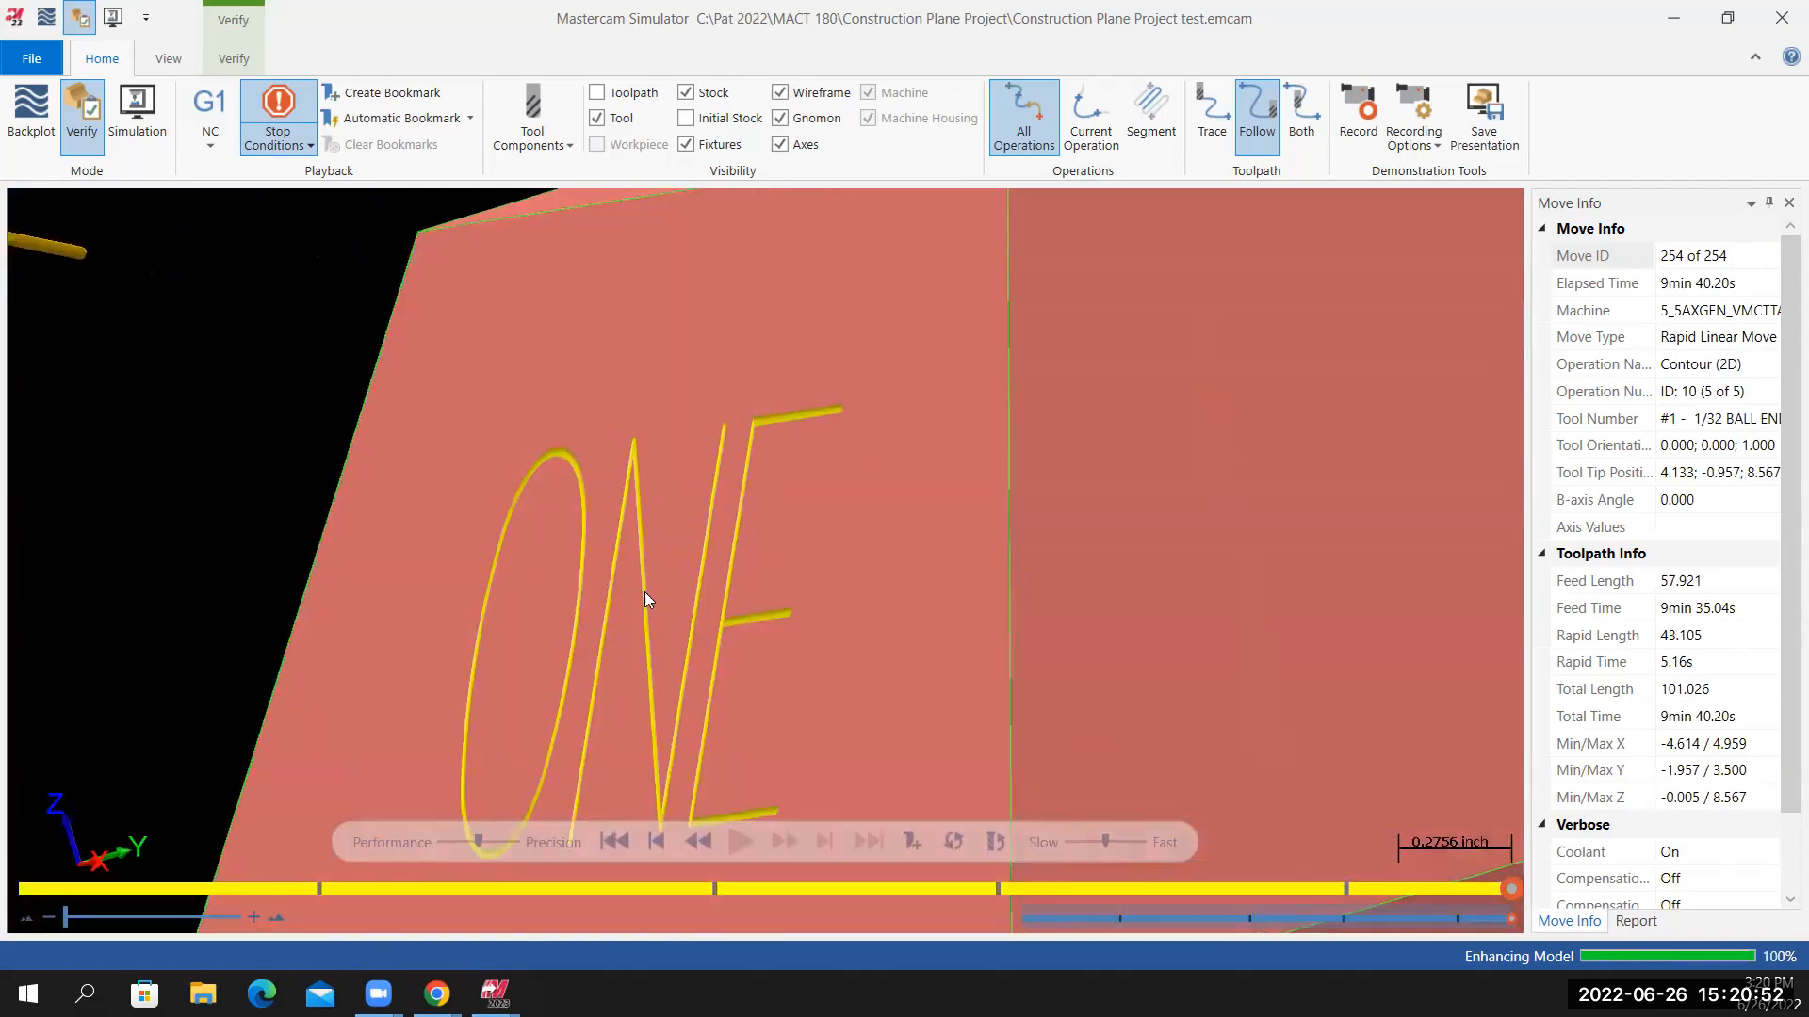
pyautogui.scroll(-5, 647, 603)
pyautogui.scroll(-1, 648, 595)
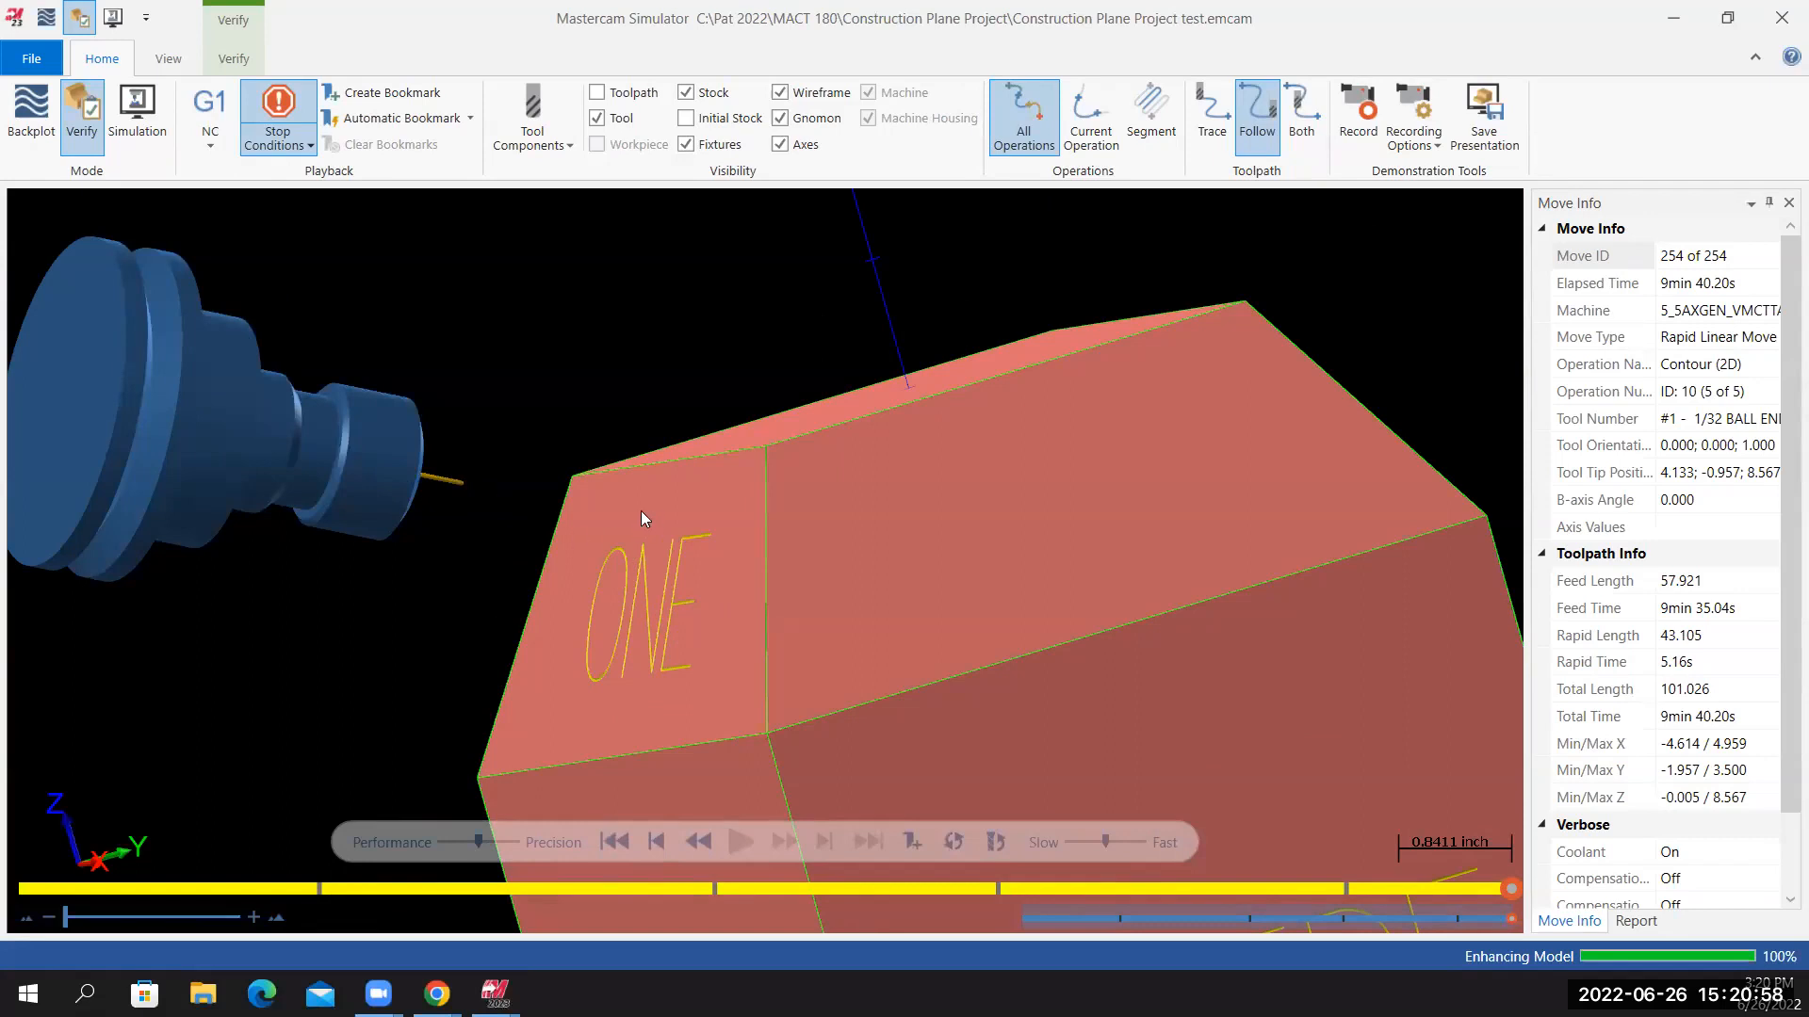
pyautogui.moveTo(656, 545); pyautogui.dragTo(687, 574, button='middle')
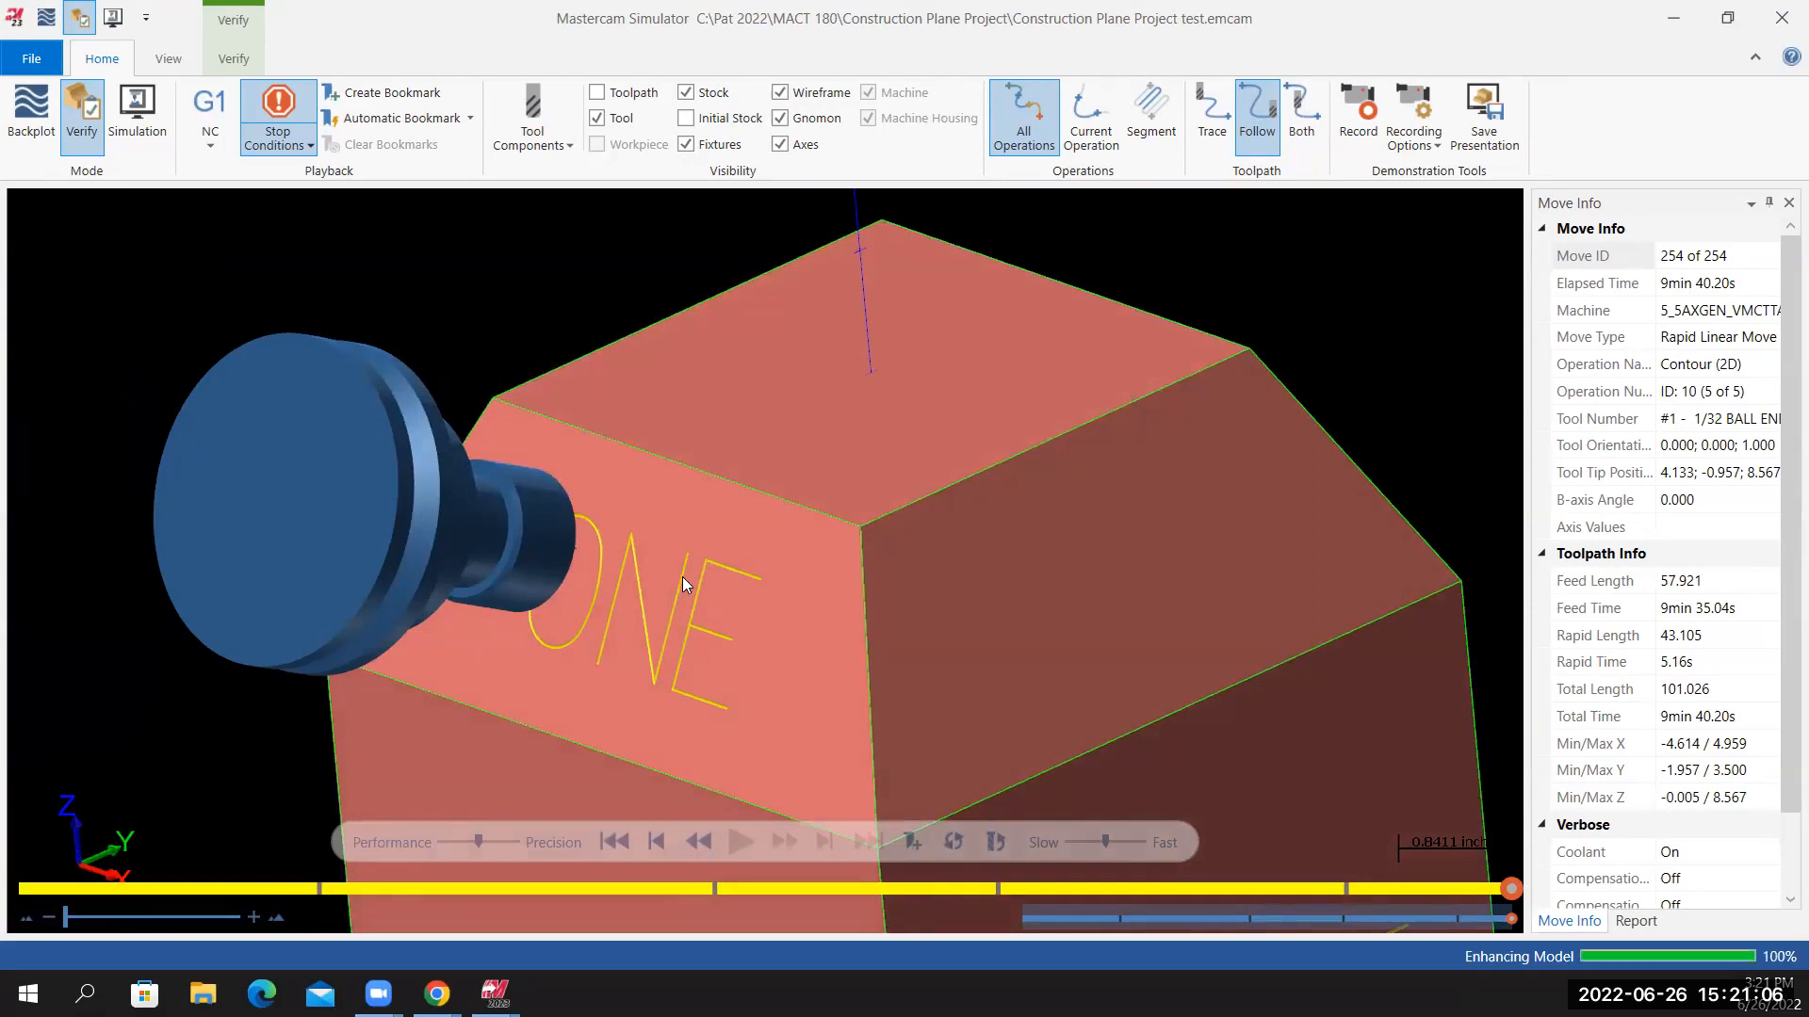
pyautogui.scroll(-3, 676, 582)
pyautogui.scroll(1, 691, 593)
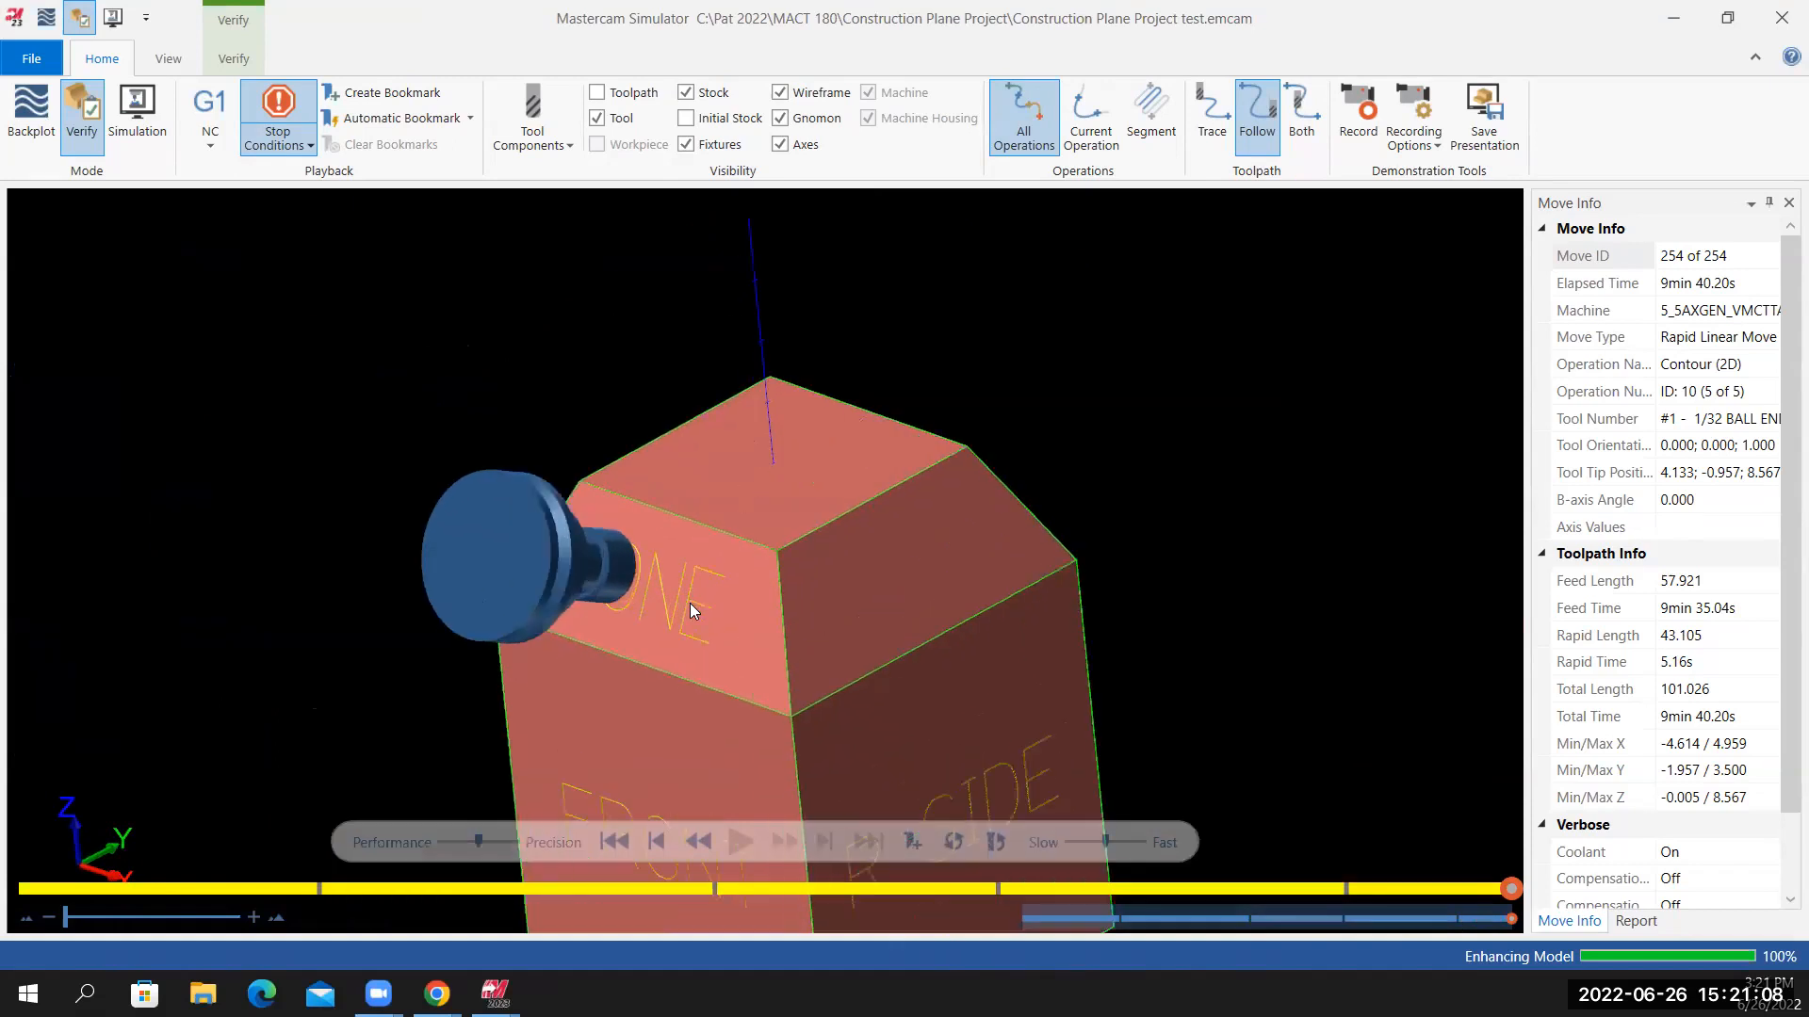
# Close the simulation, set the part to the isometric view, and save the file
pyautogui.click(1782, 18)
pyautogui.rightClick(709, 336)
pyautogui.click(753, 549)
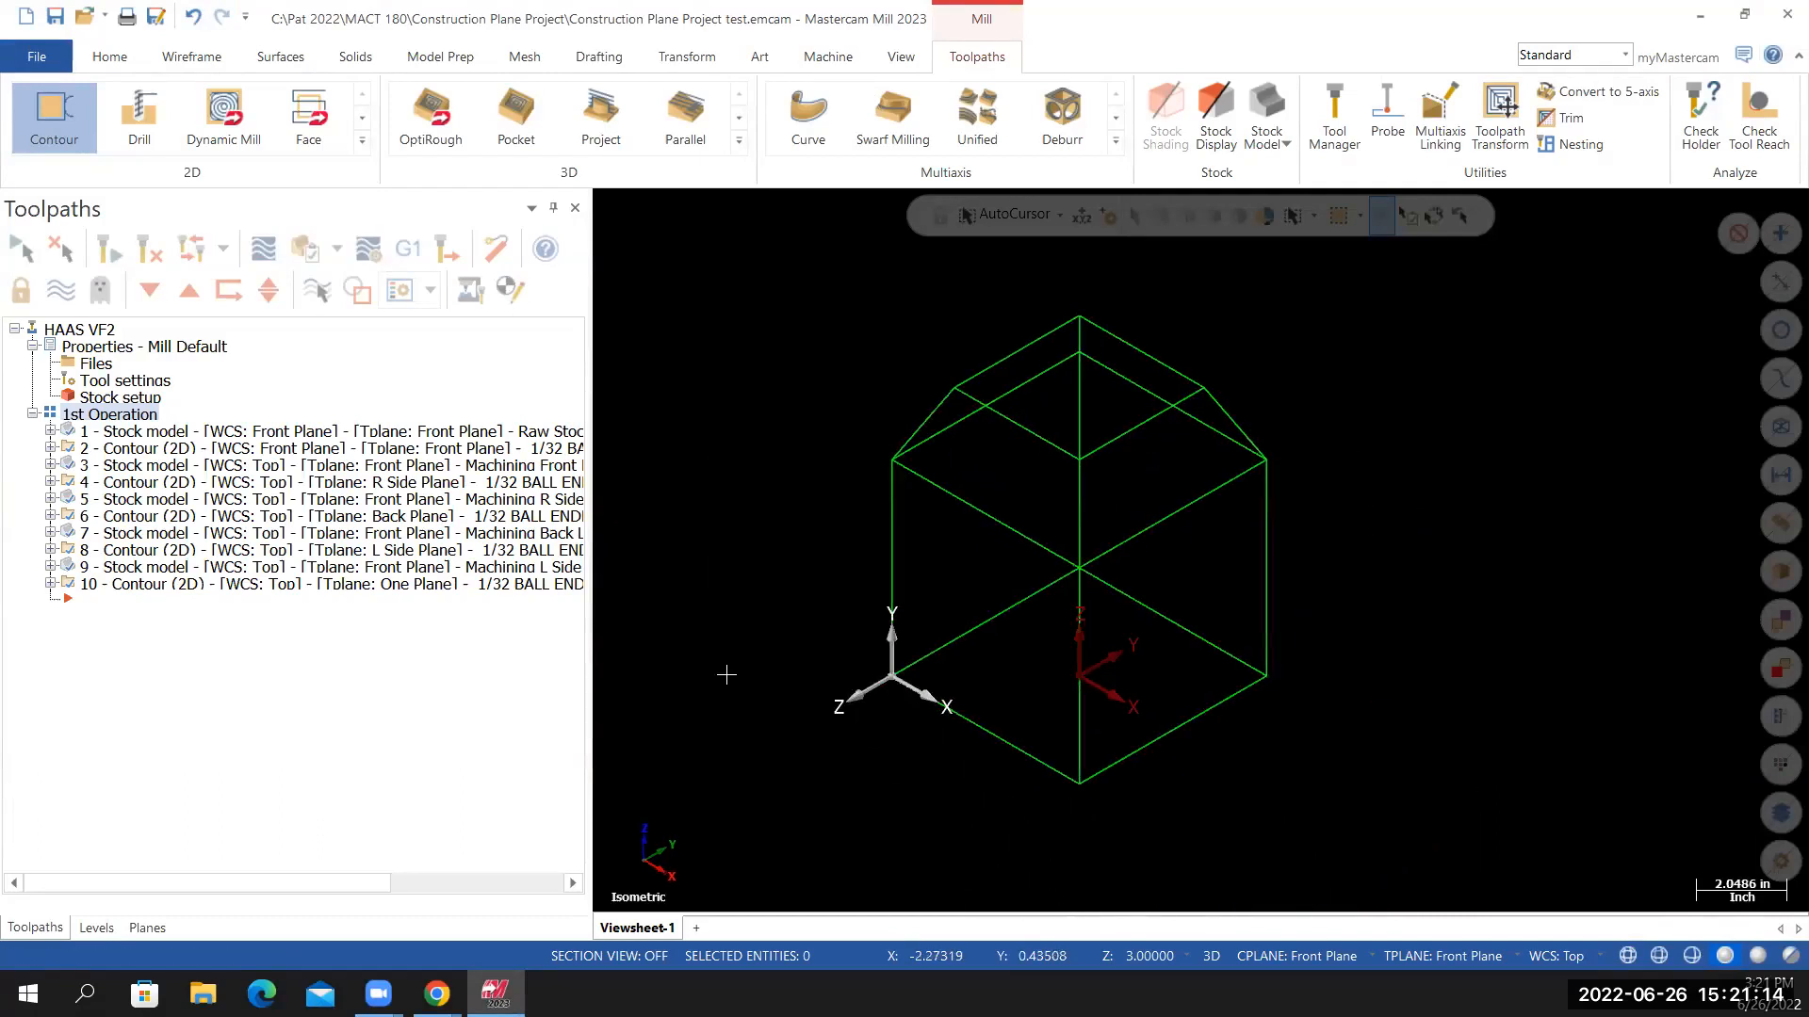
pyautogui.click(40, 62)
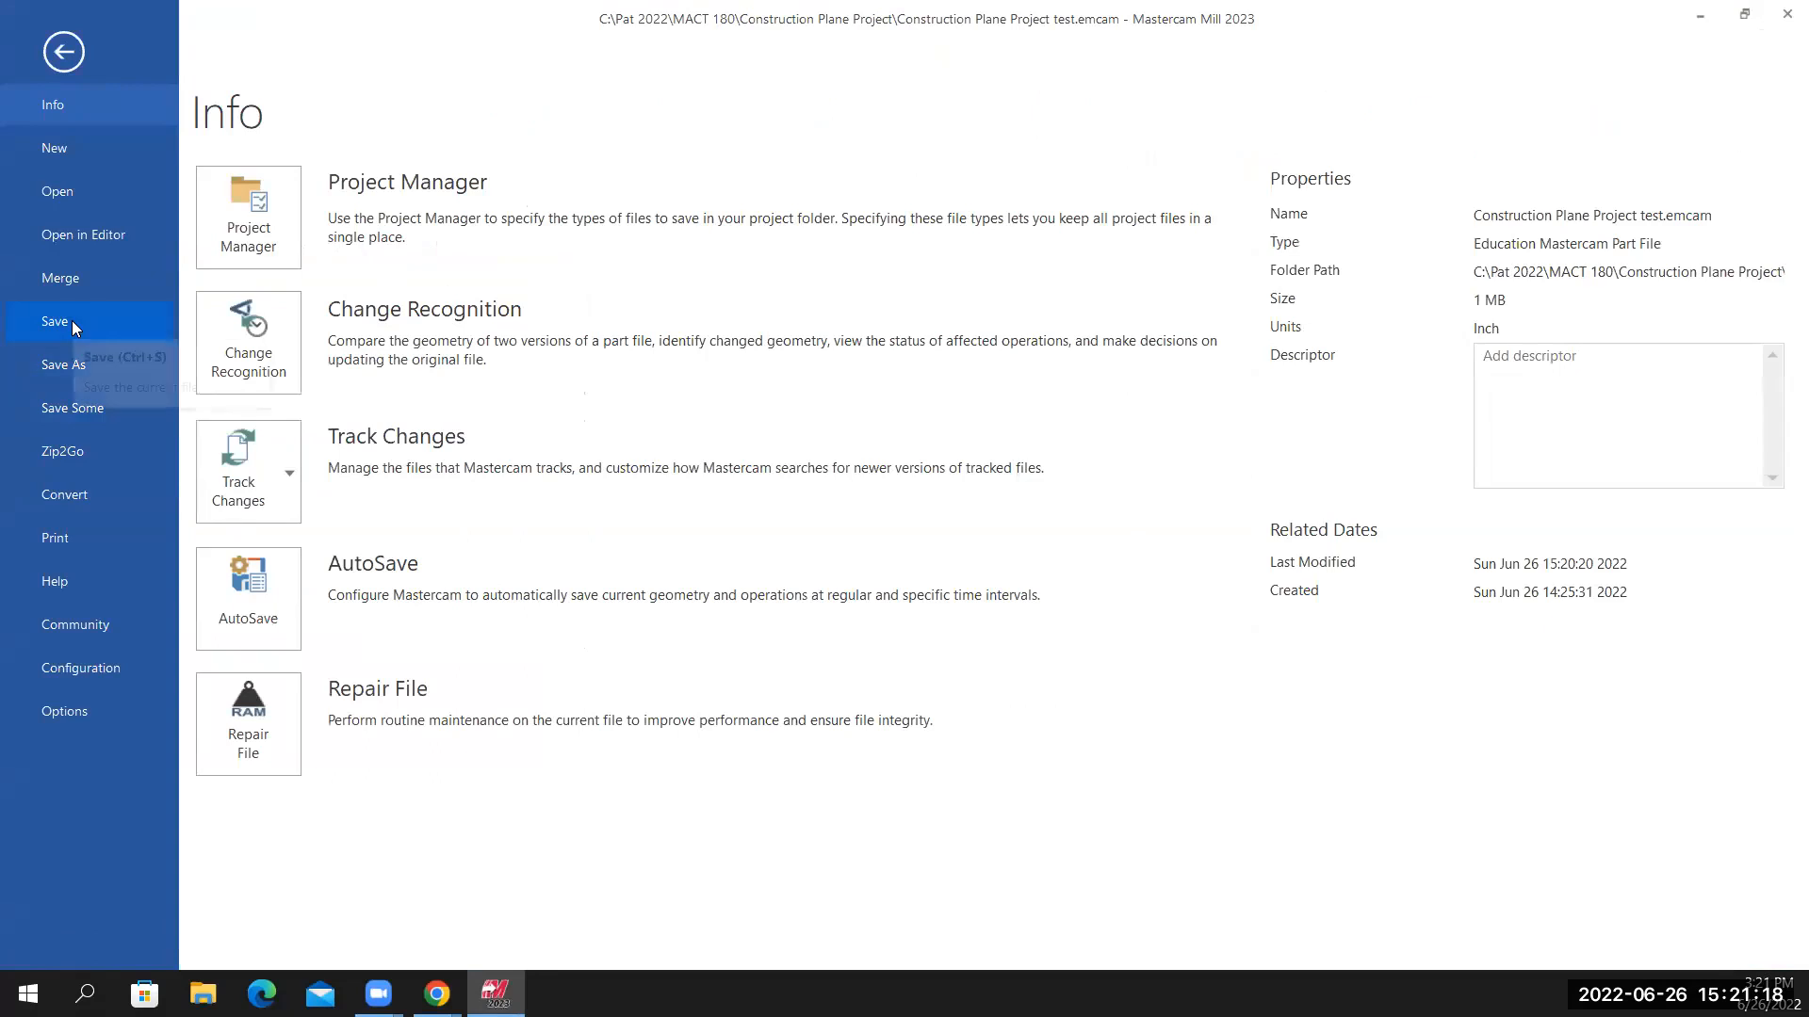
pyautogui.click(72, 320)
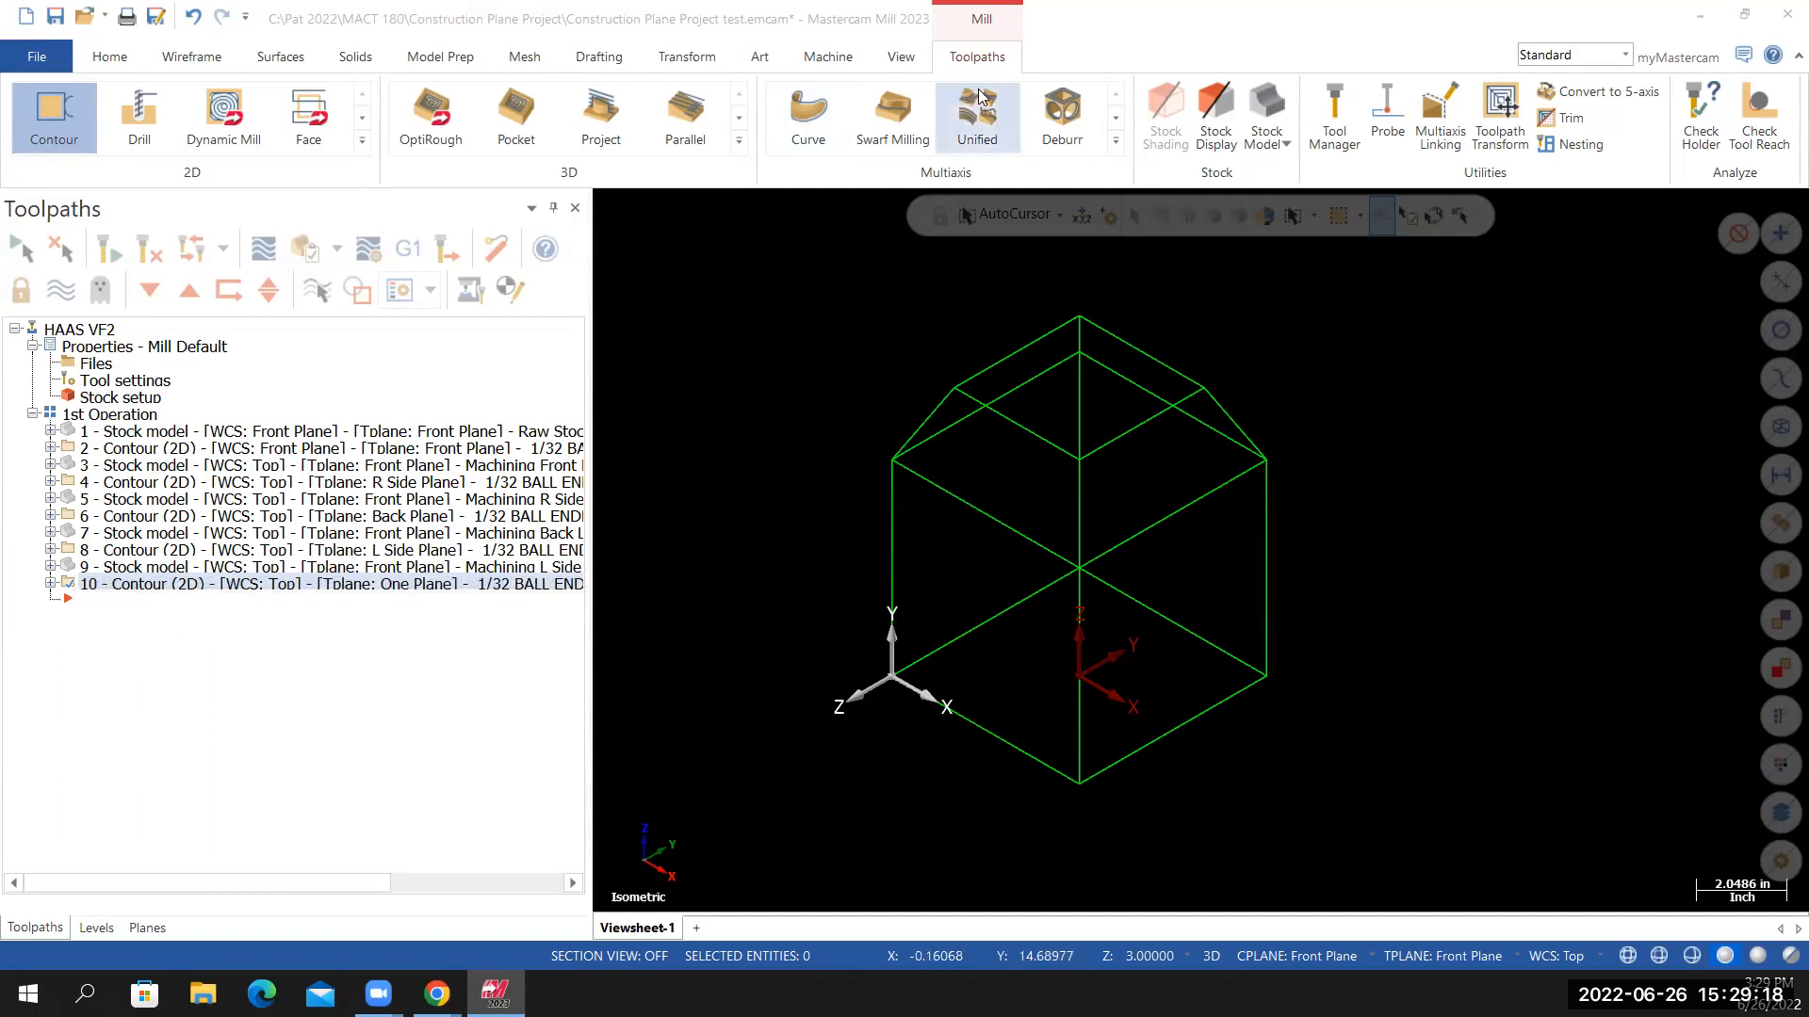
# Create a stock model named Macihining One Label that starts from the Machining L Side Label stock model
pyautogui.click(1263, 105)
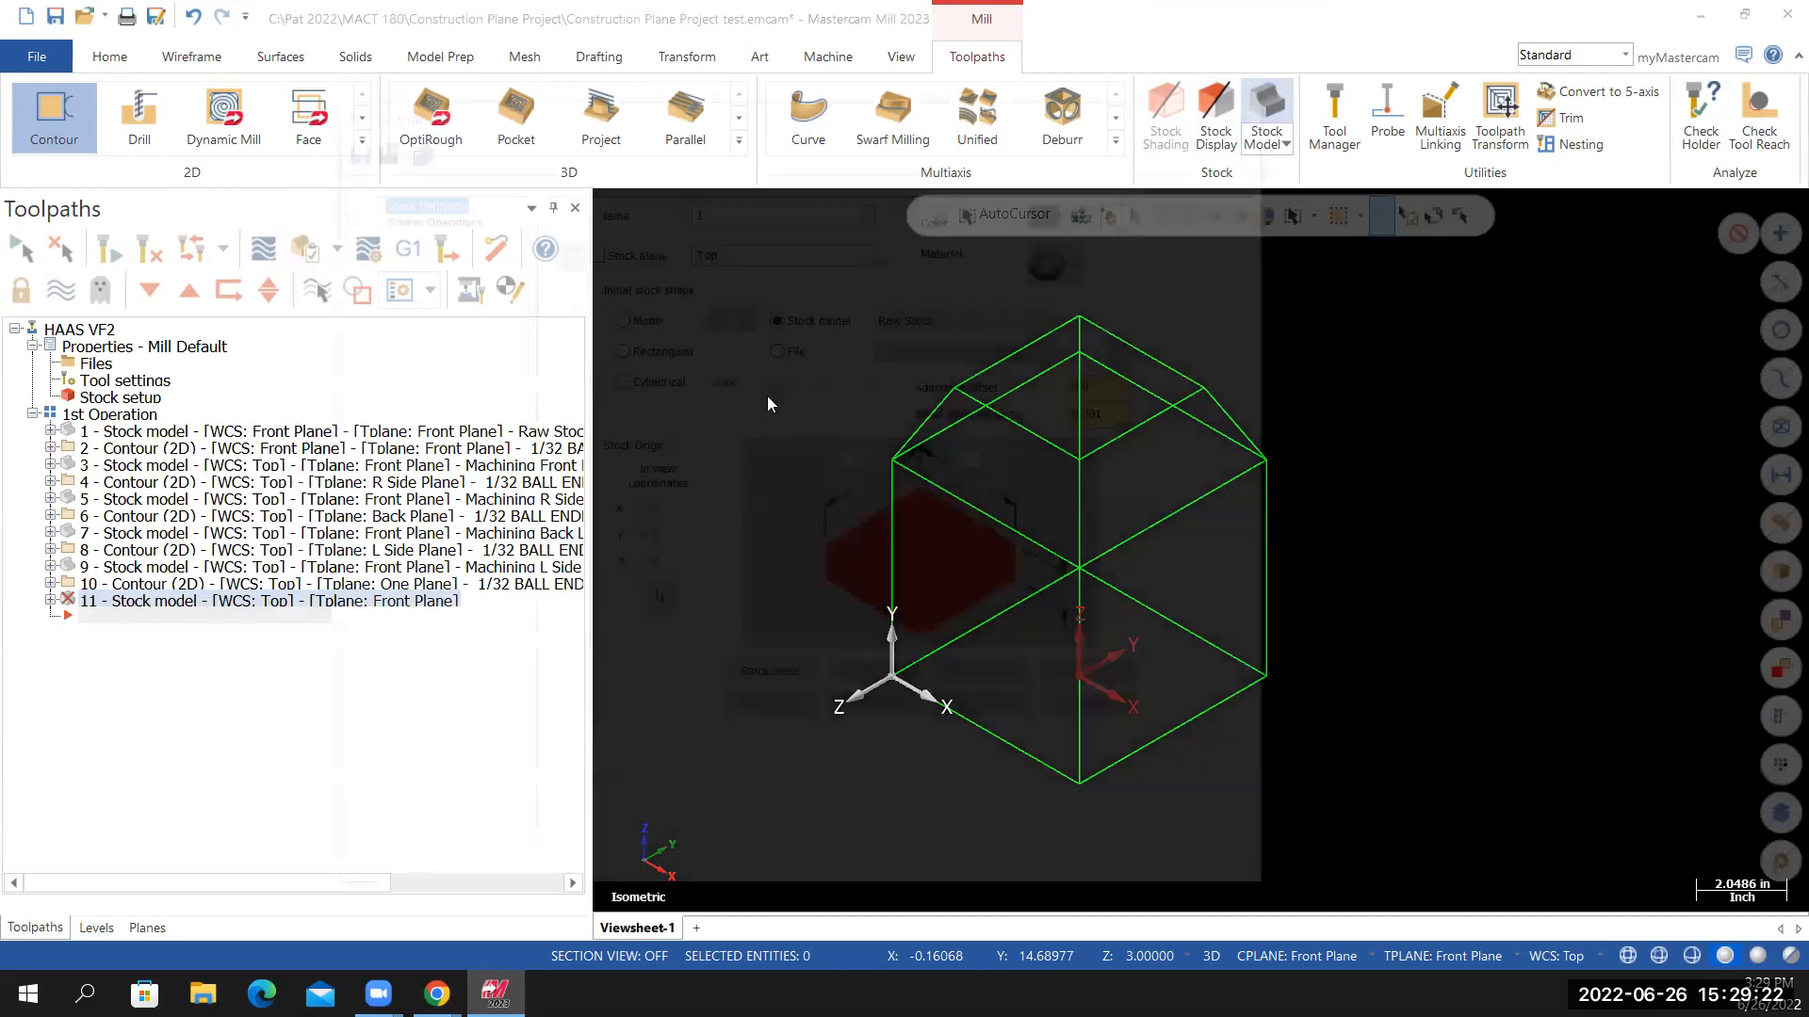
pyautogui.press('Tab')
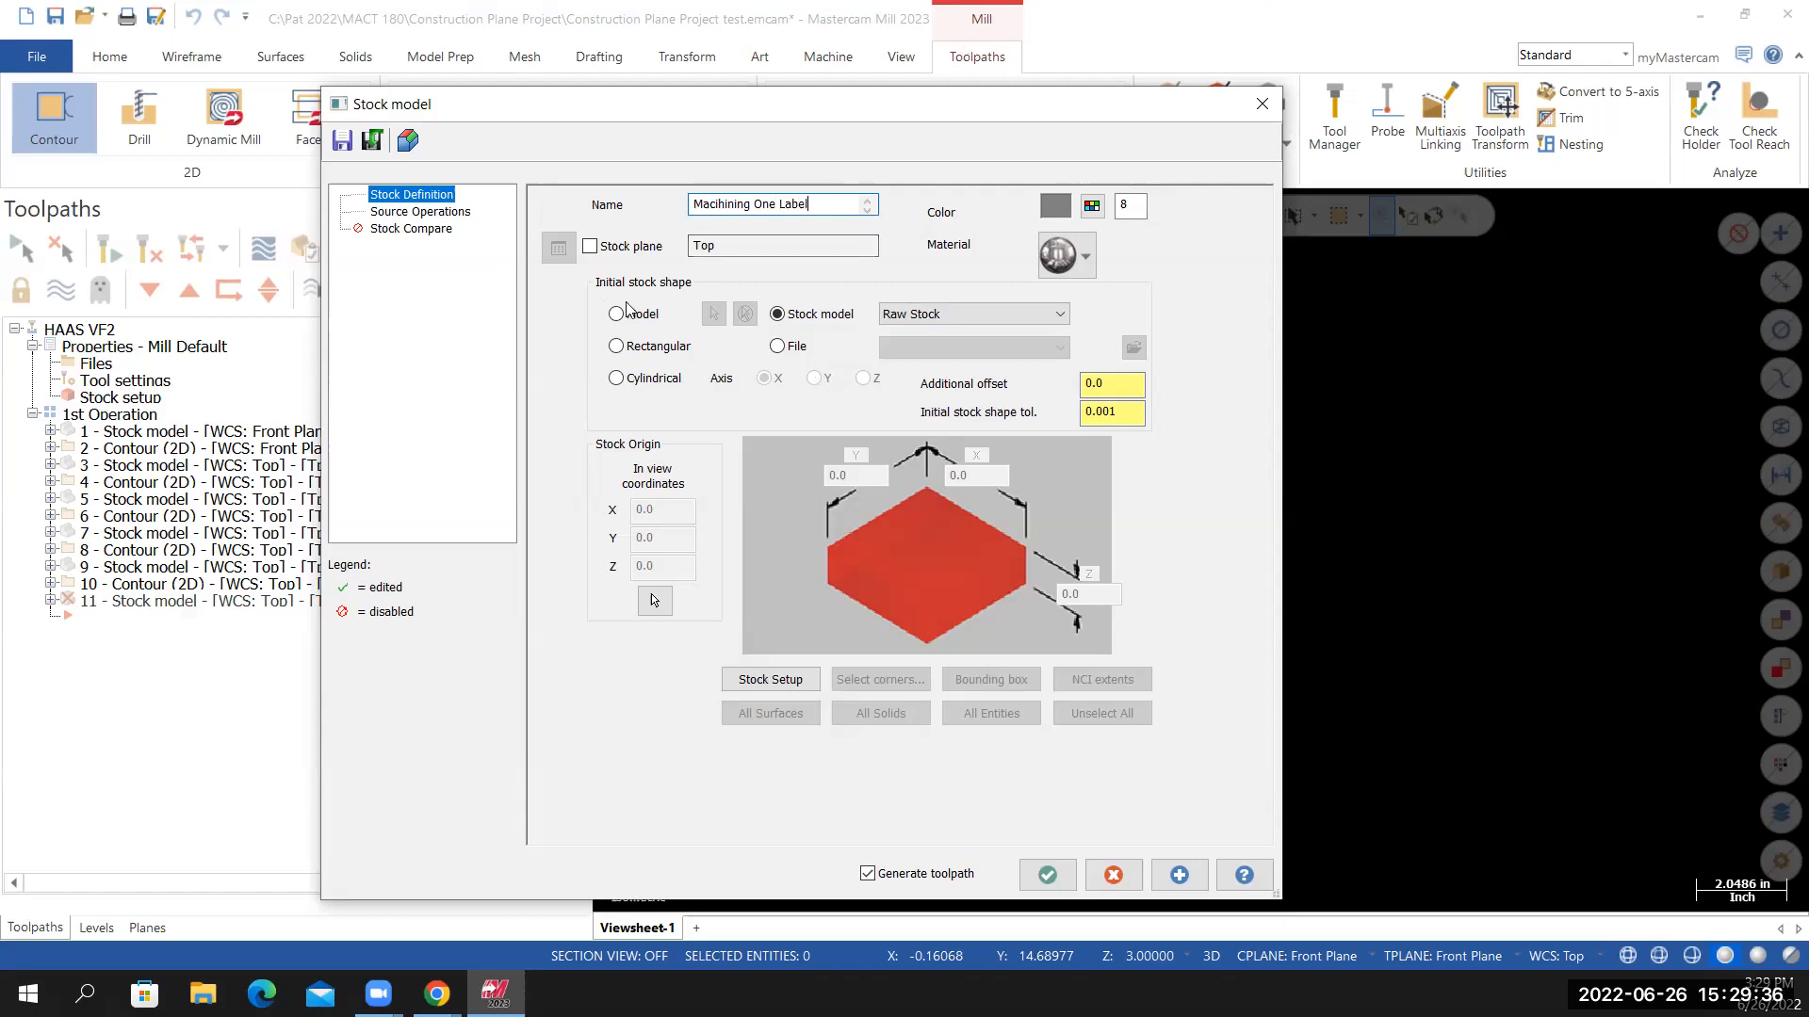
pyautogui.click(1060, 315)
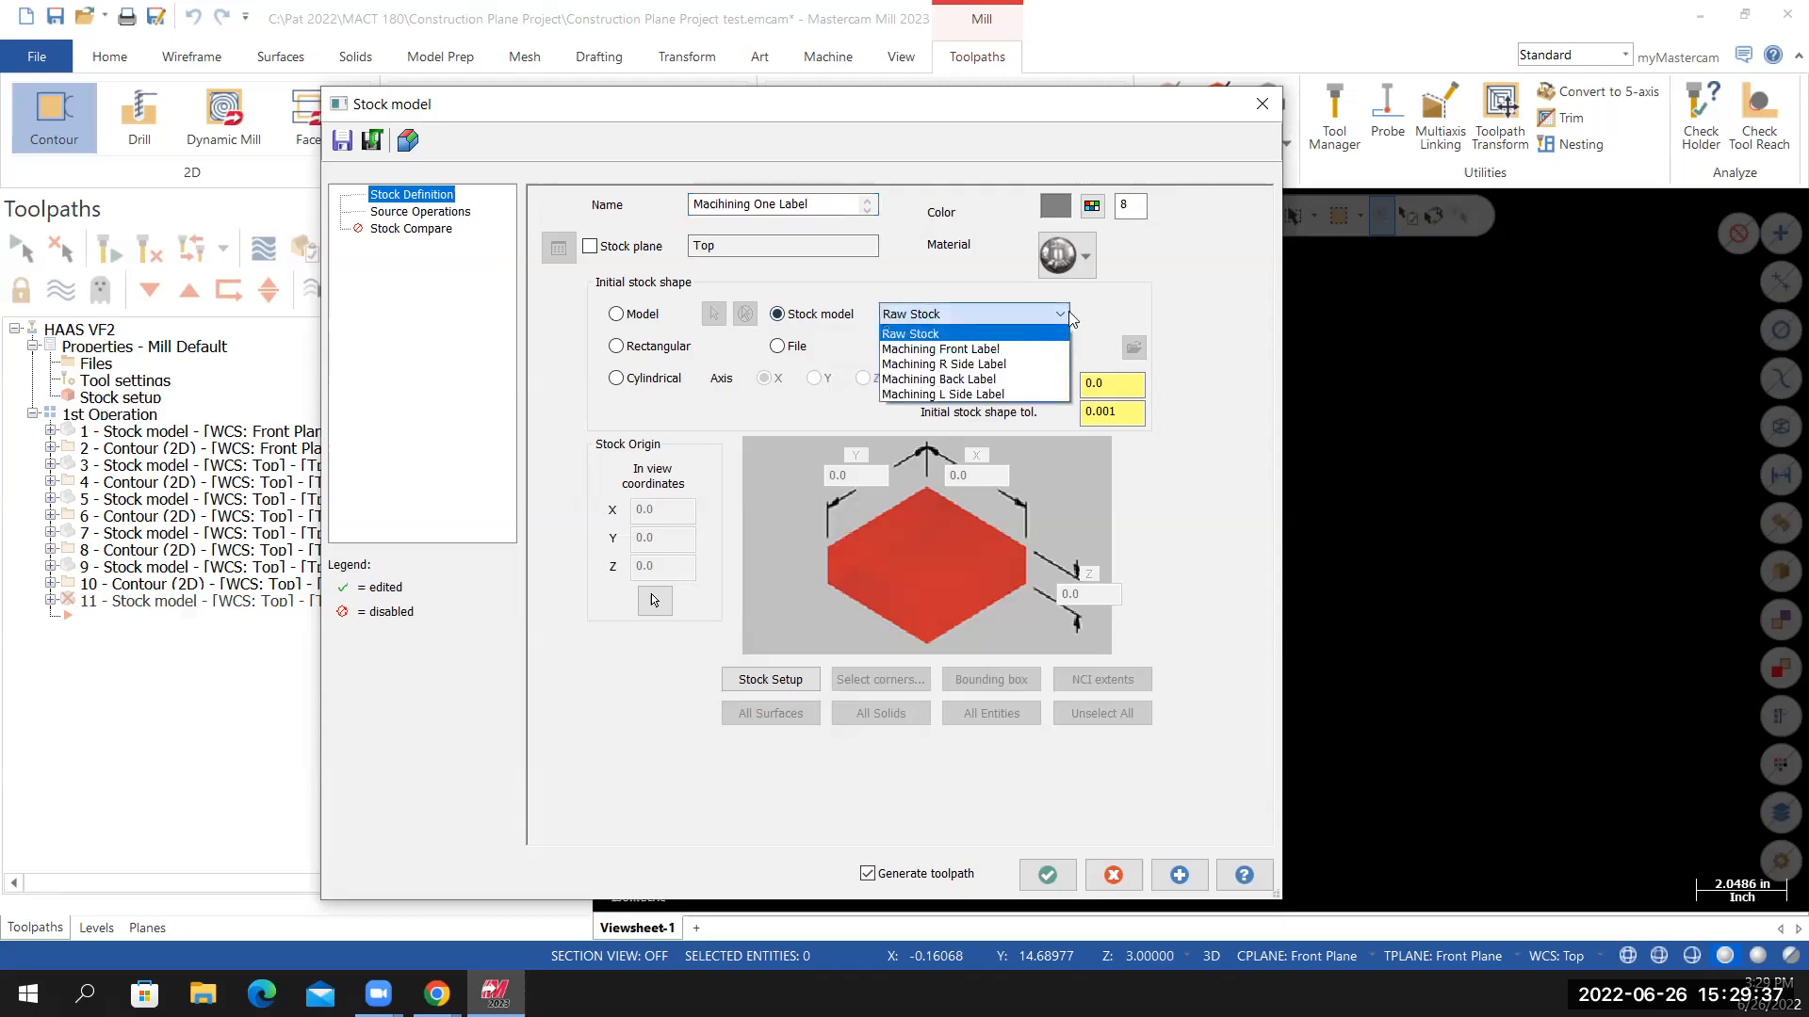
pyautogui.click(978, 394)
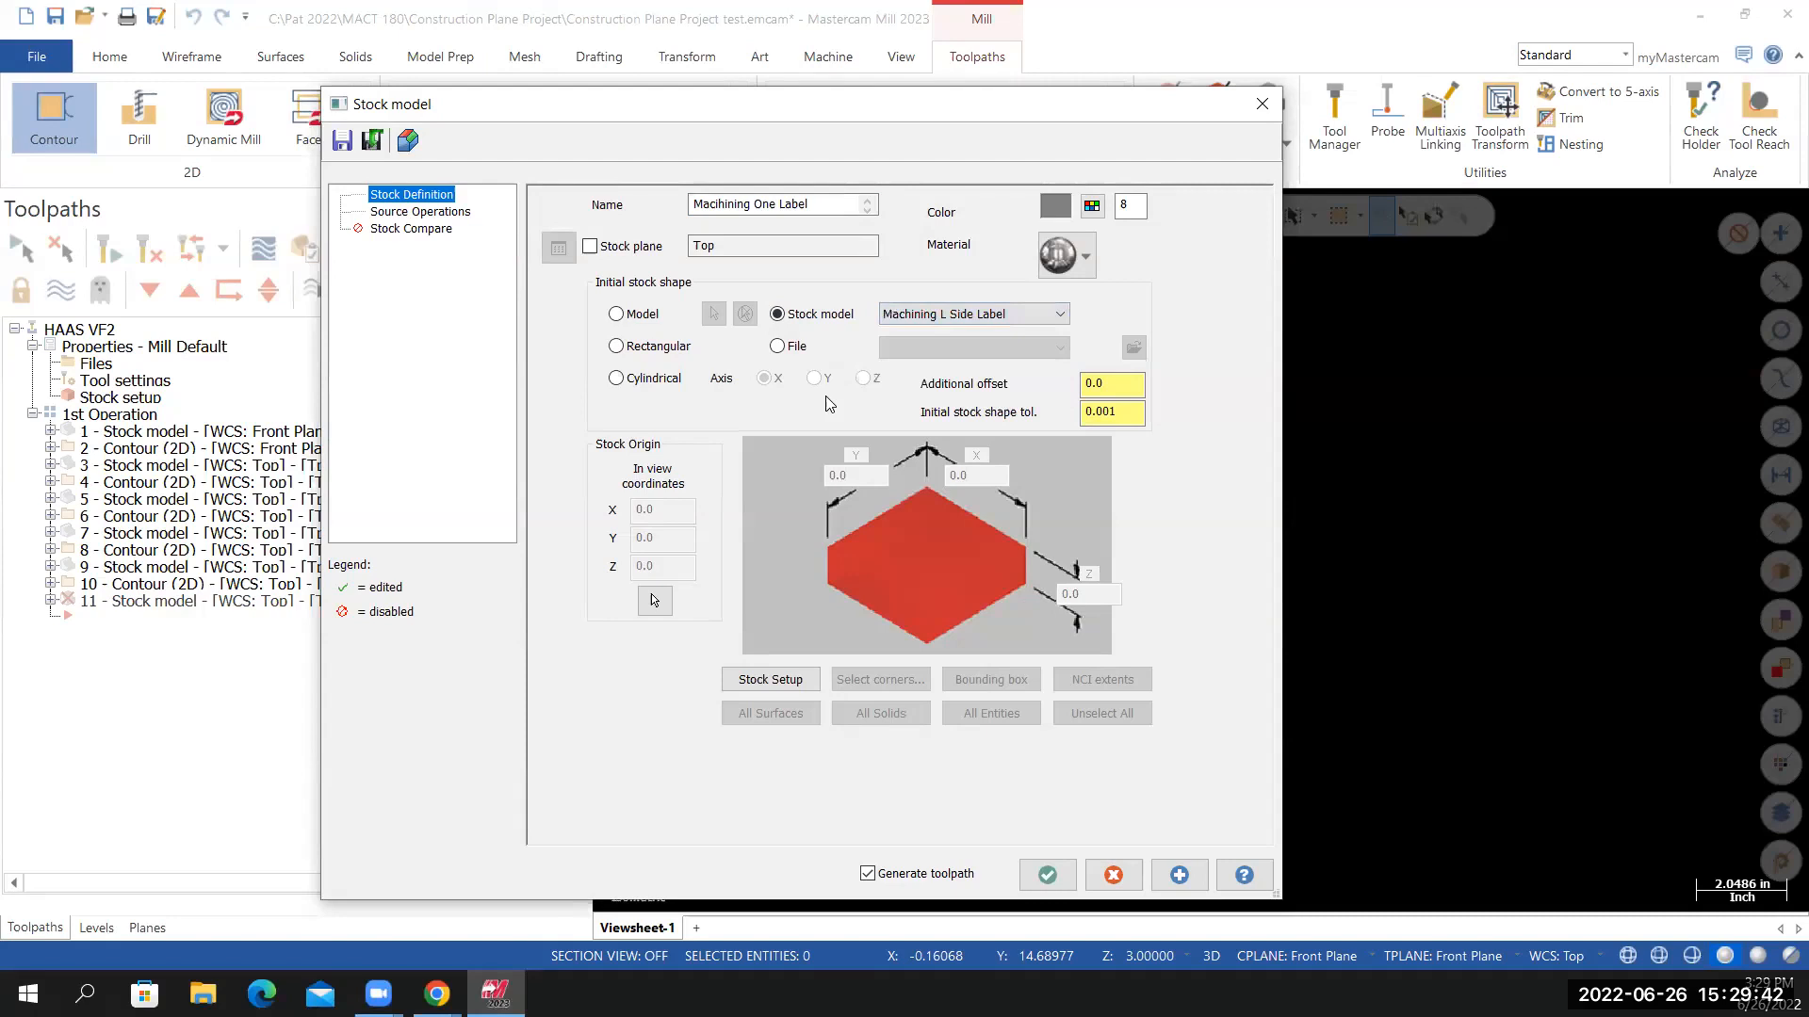
# Set operation 10, the One Plane contour, as the source operation of the stock model and generate it
pyautogui.click(439, 213)
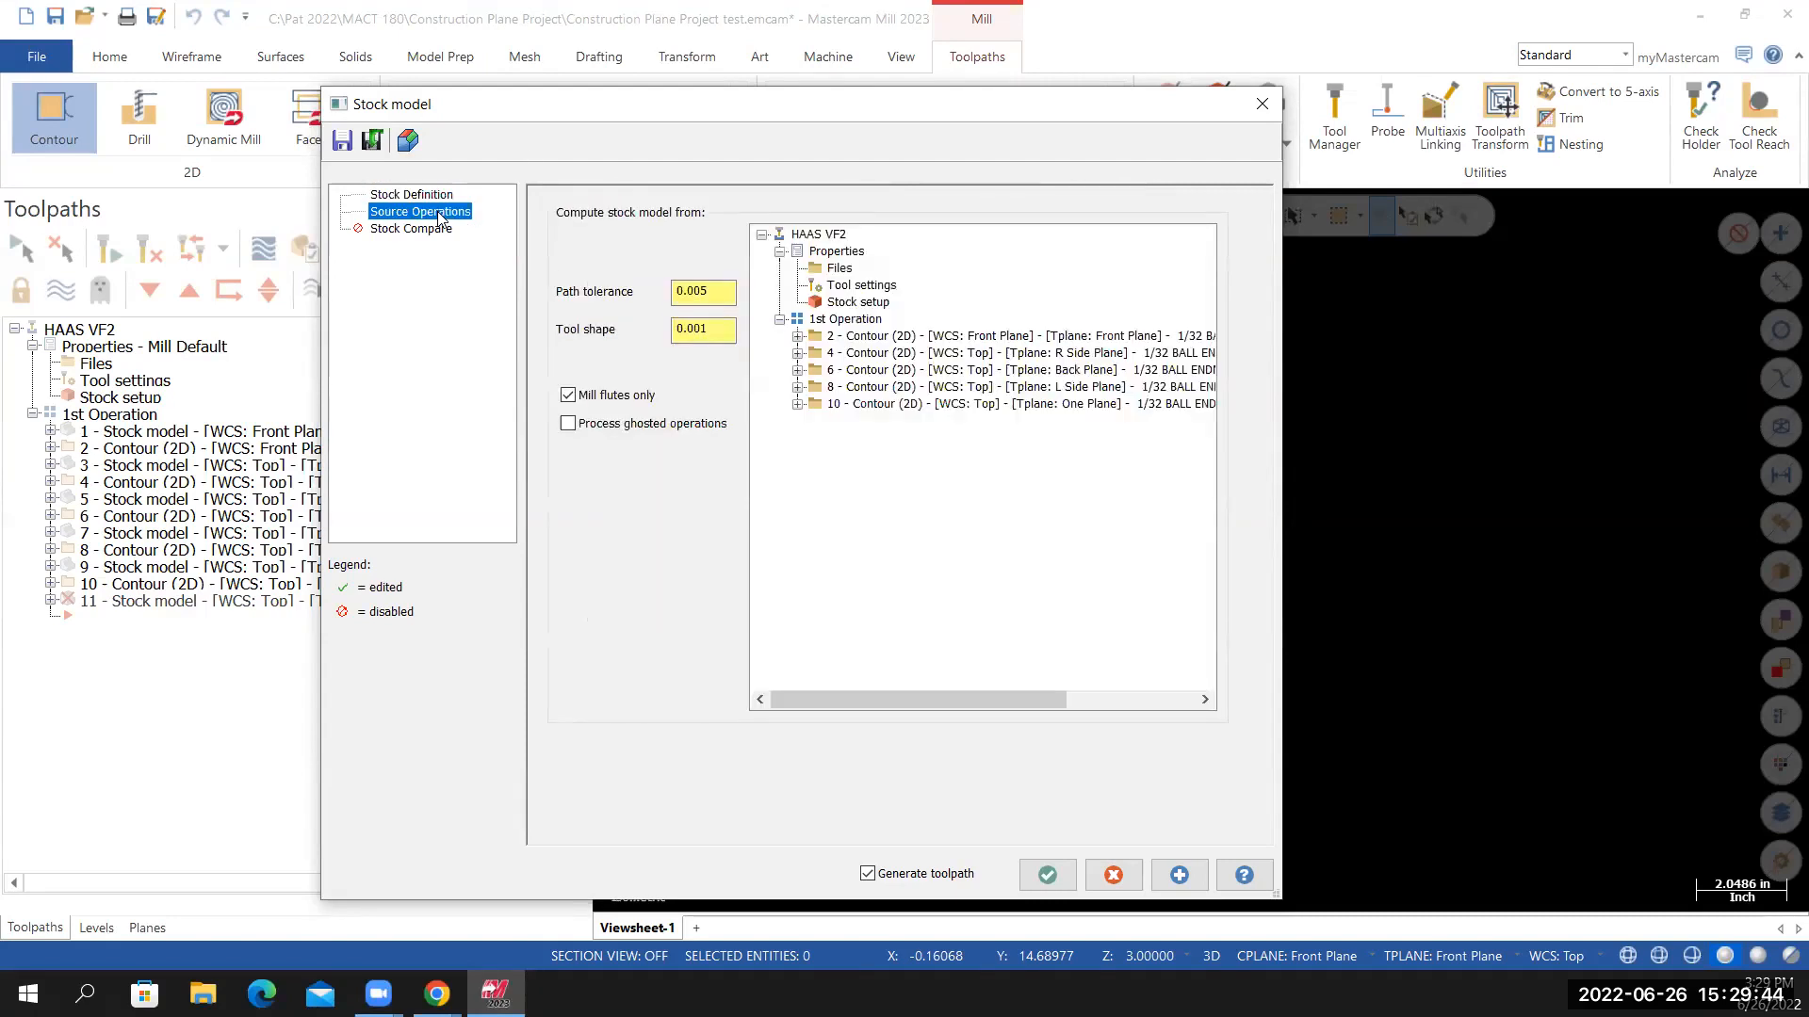
pyautogui.click(880, 404)
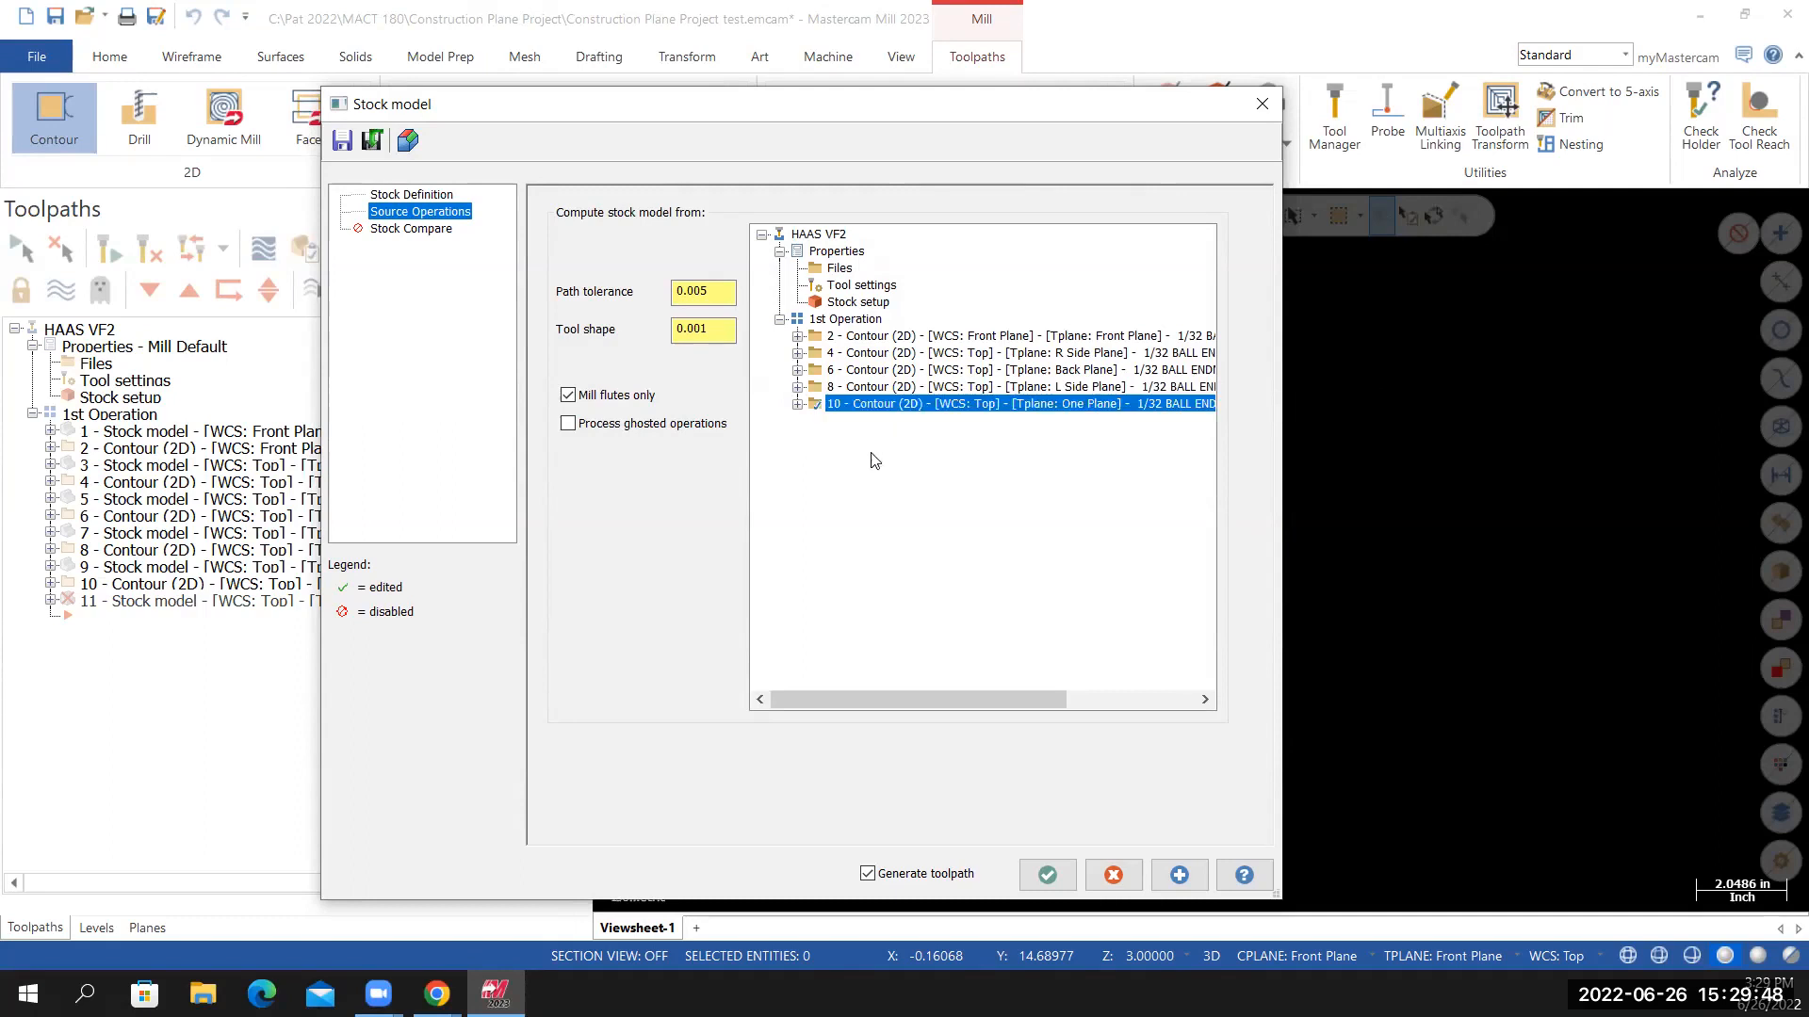
pyautogui.moveTo(933, 699); pyautogui.dragTo(1160, 742)
pyautogui.moveTo(973, 729); pyautogui.dragTo(1158, 740)
pyautogui.moveTo(1012, 734); pyautogui.dragTo(1145, 721)
pyautogui.click(929, 405)
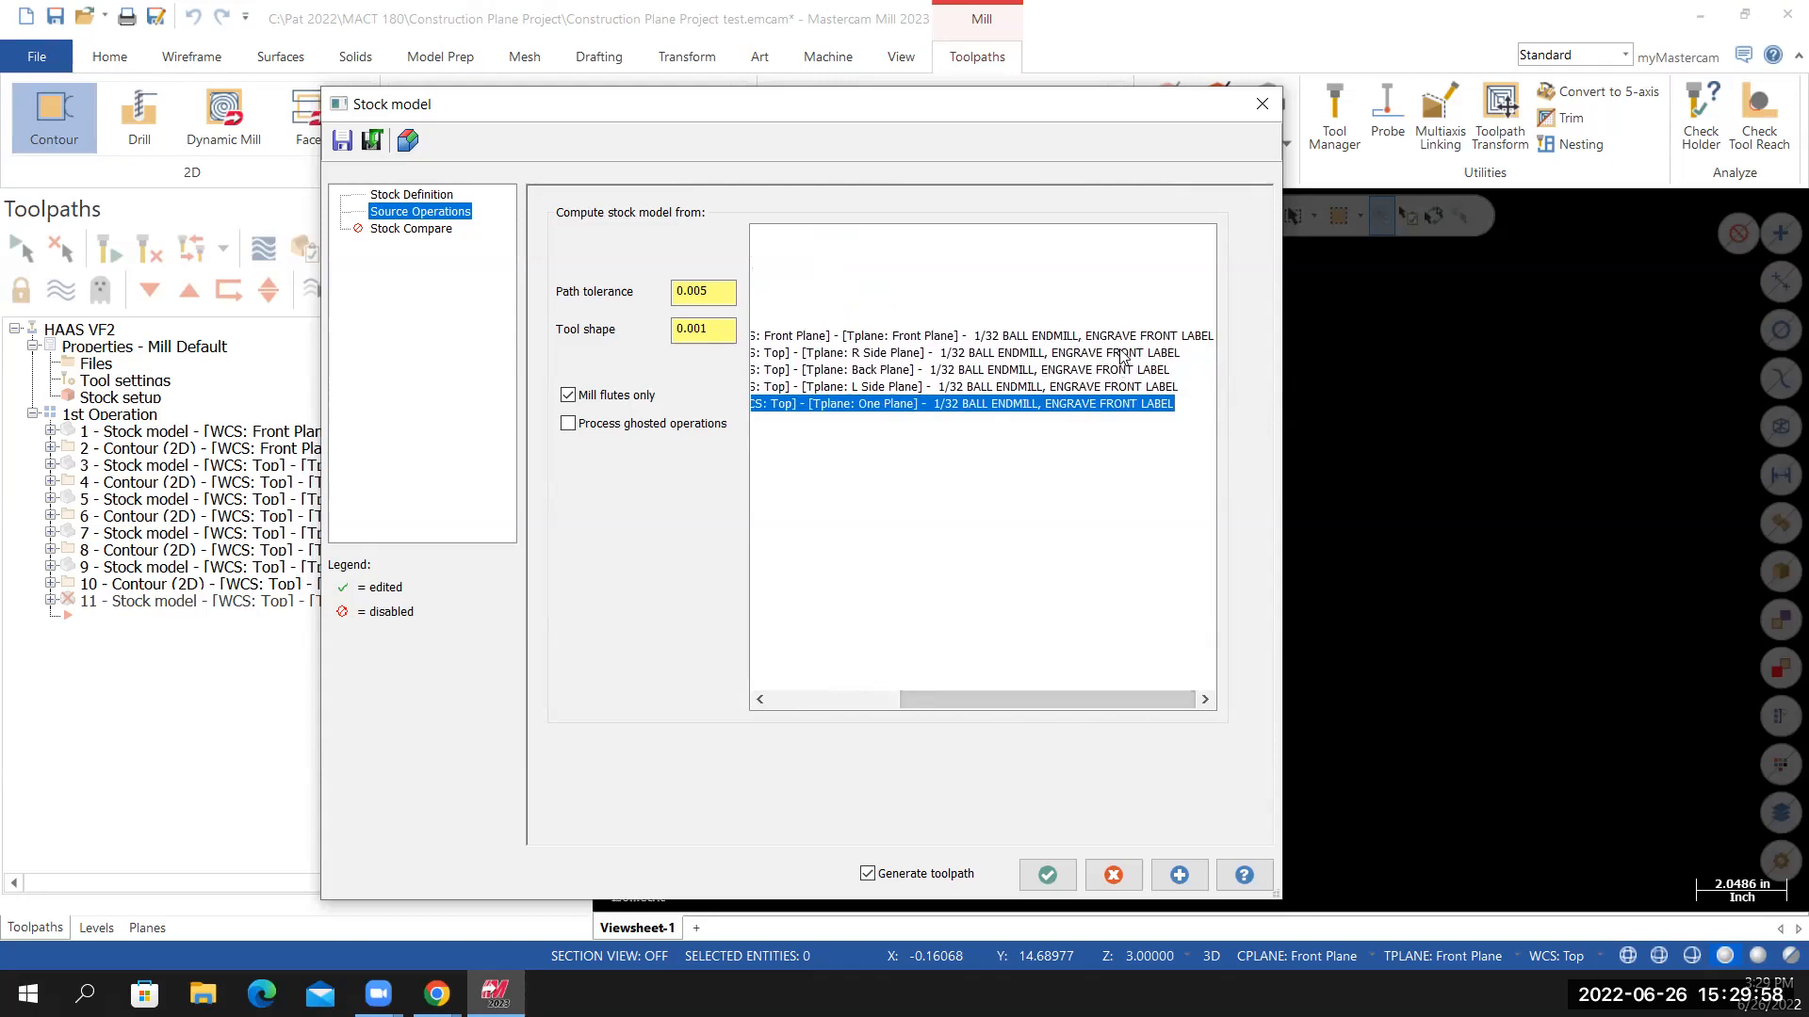
pyautogui.moveTo(954, 699); pyautogui.dragTo(835, 699)
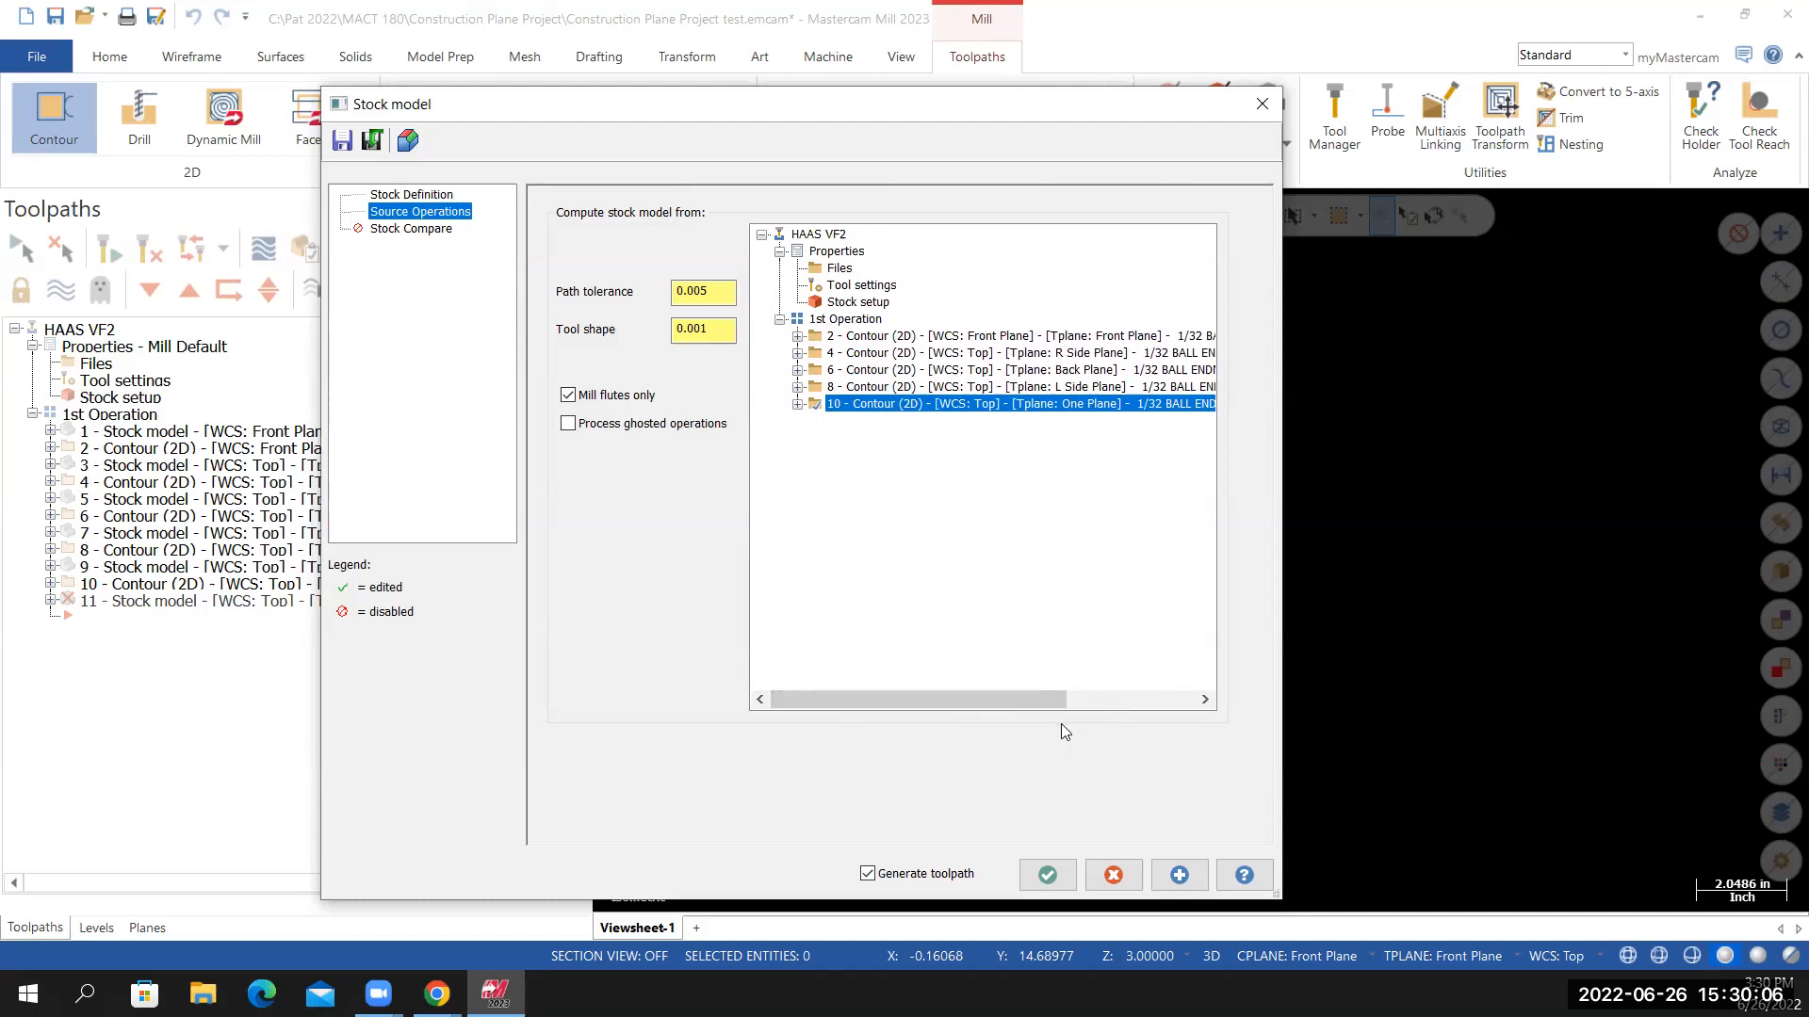
pyautogui.click(1048, 875)
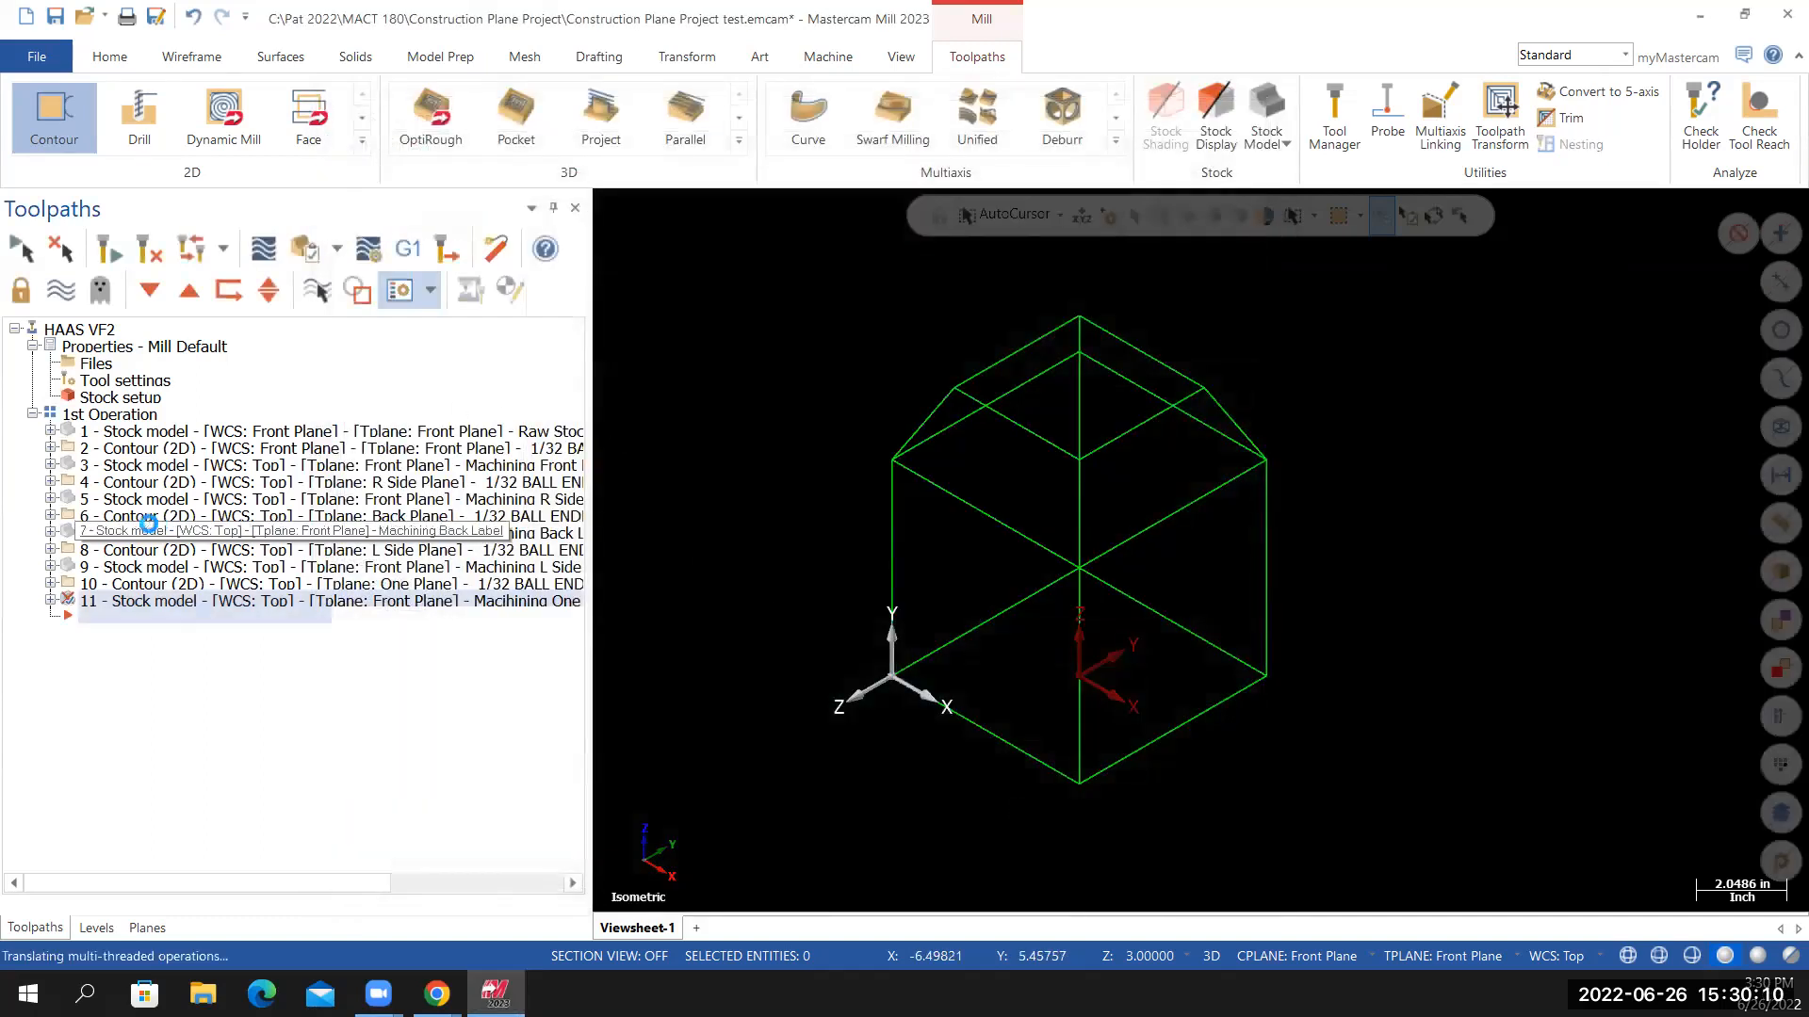
# Check the ONE engraving on the computed stock model, and turn off the stock model's display
pyautogui.moveTo(1262, 586)
pyautogui.mouseDown(button='middle')
pyautogui.moveTo(1175, 594)
pyautogui.moveTo(1175, 573)
pyautogui.moveTo(1131, 603)
pyautogui.moveTo(1240, 583)
pyautogui.moveTo(1069, 524)
pyautogui.moveTo(1121, 366)
pyautogui.moveTo(1034, 384)
pyautogui.moveTo(1124, 340)
pyautogui.moveTo(1112, 358)
pyautogui.moveTo(970, 352)
pyautogui.moveTo(1074, 368)
pyautogui.moveTo(1046, 373)
pyautogui.moveTo(1146, 424)
pyautogui.mouseUp(button='middle')
pyautogui.scroll(2, 1062, 519)
pyautogui.scroll(4, 1062, 519)
pyautogui.scroll(-4, 1146, 424)
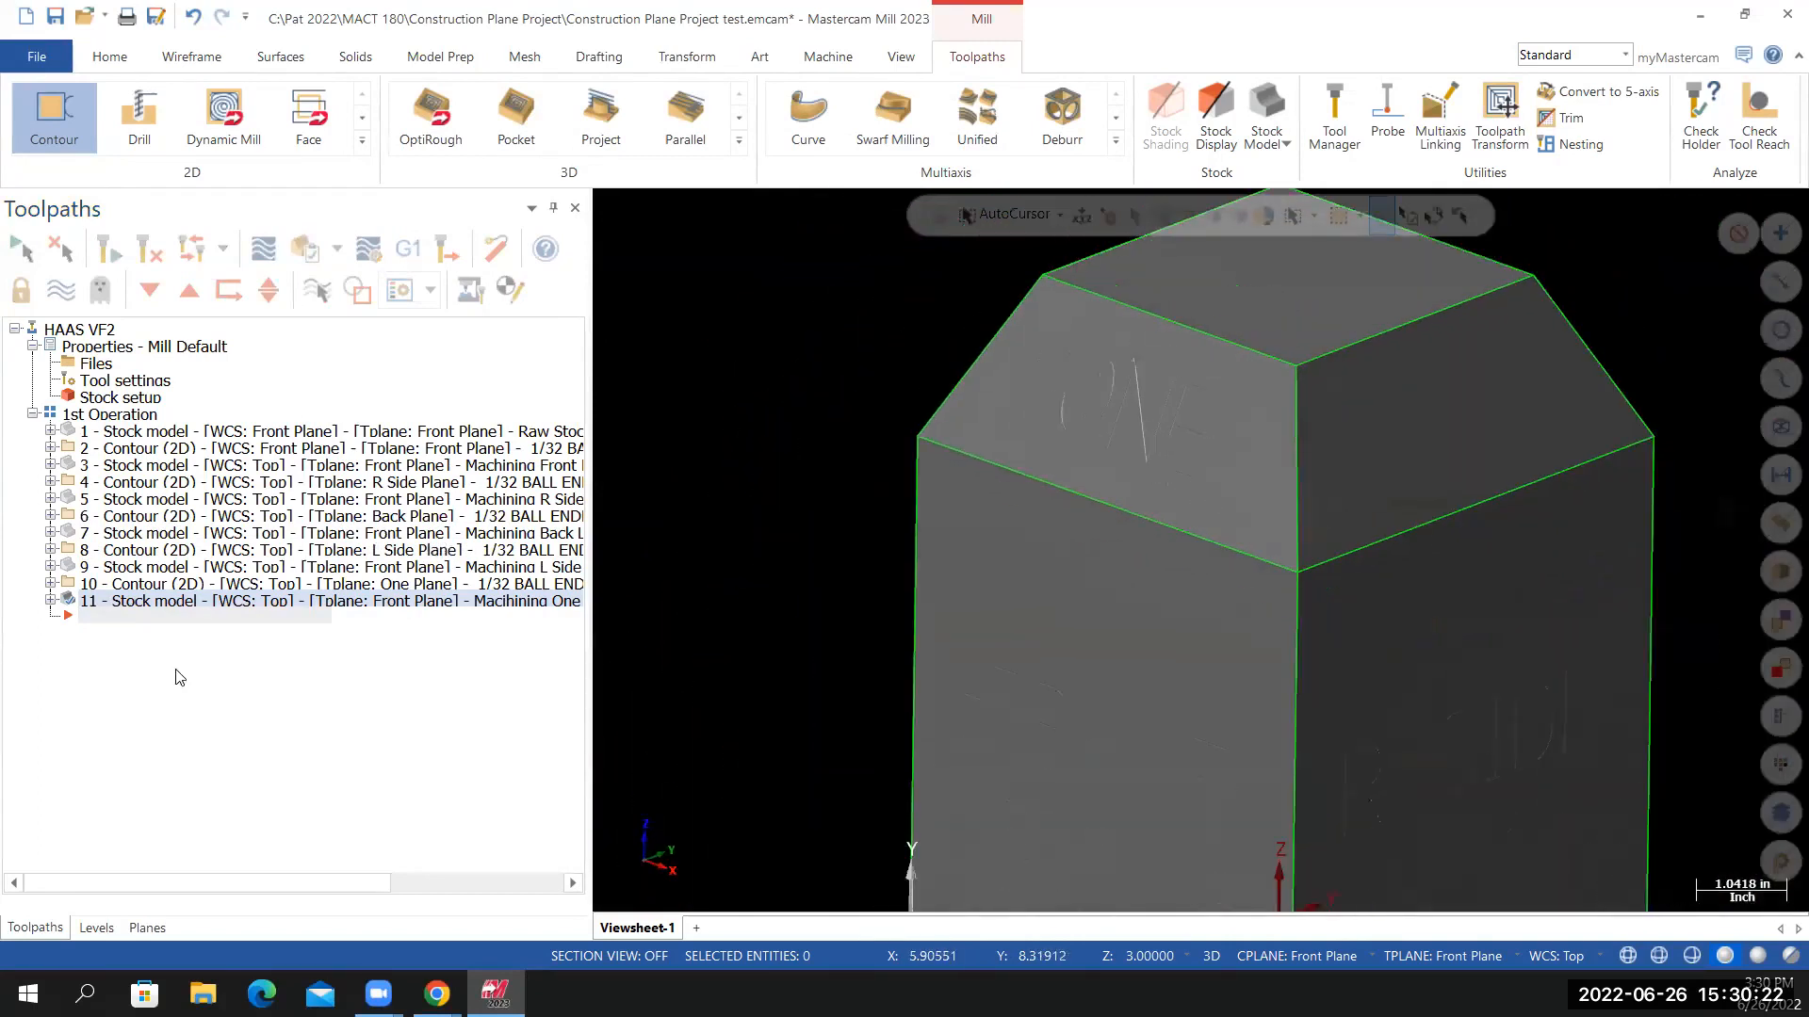
pyautogui.click(130, 652)
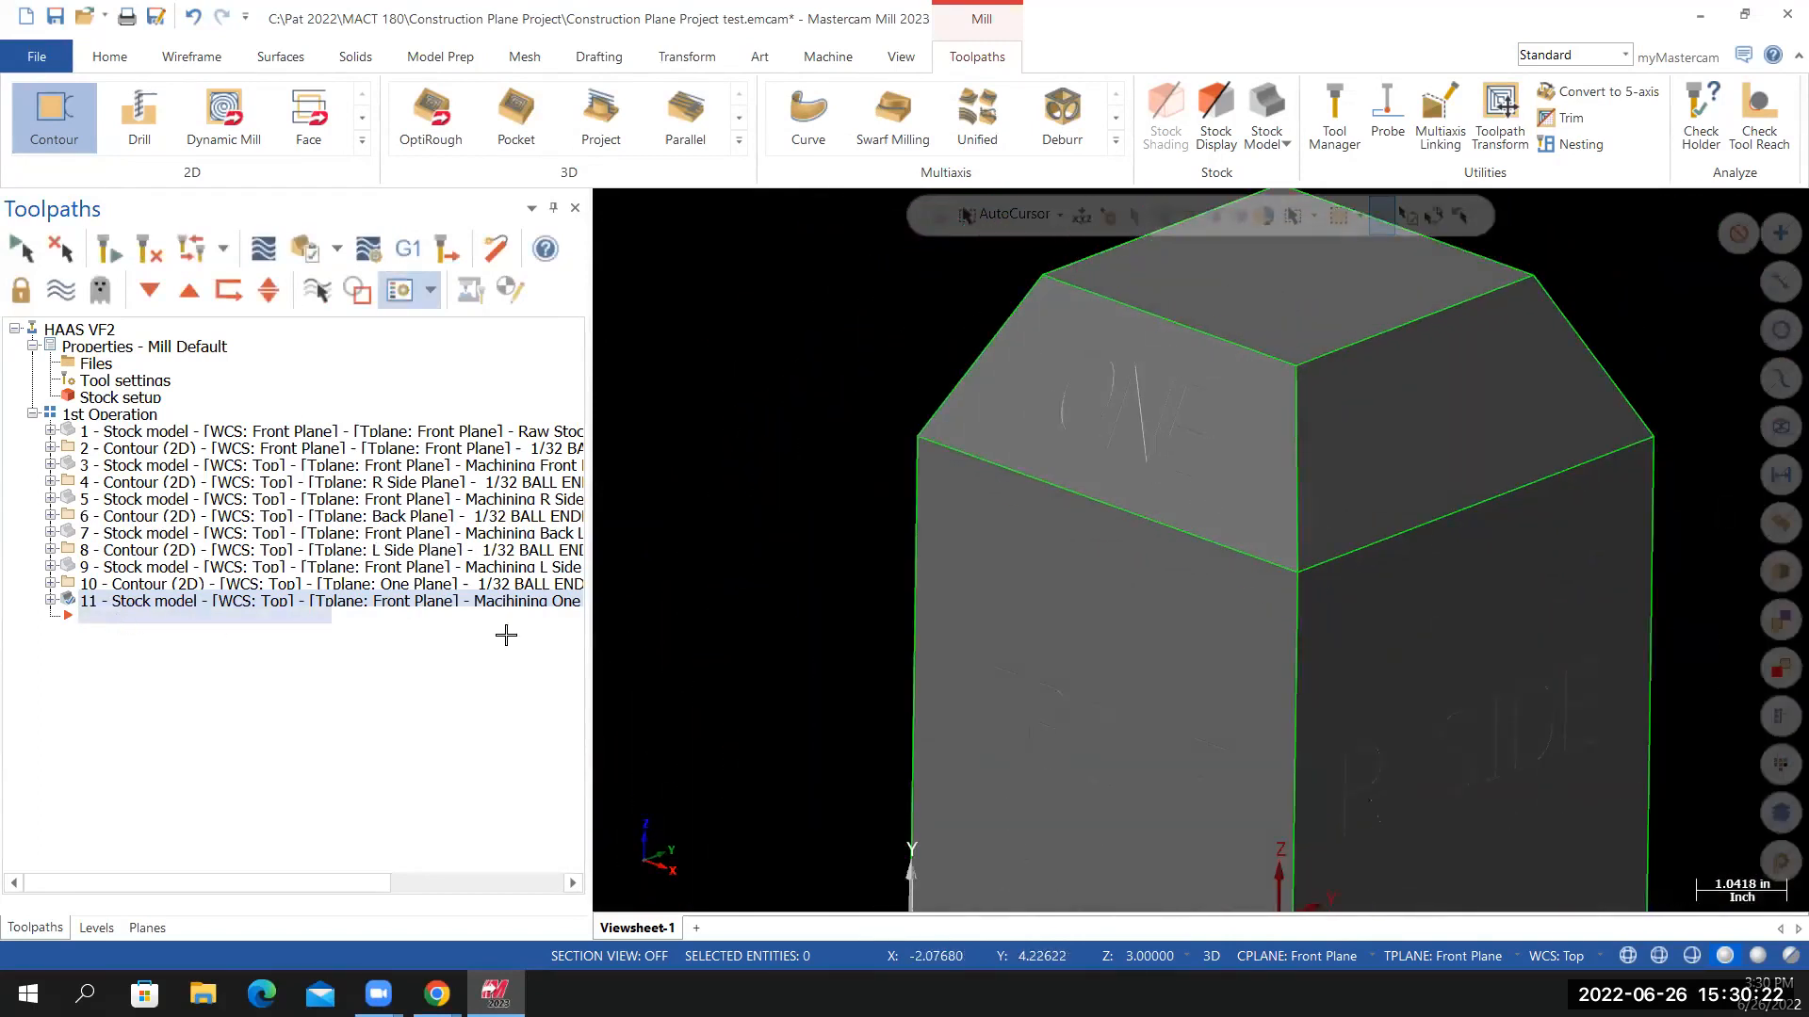
pyautogui.click(70, 298)
pyautogui.moveTo(800, 666)
pyautogui.mouseDown(button='middle')
pyautogui.moveTo(848, 622)
pyautogui.moveTo(738, 638)
pyautogui.mouseUp(button='middle')
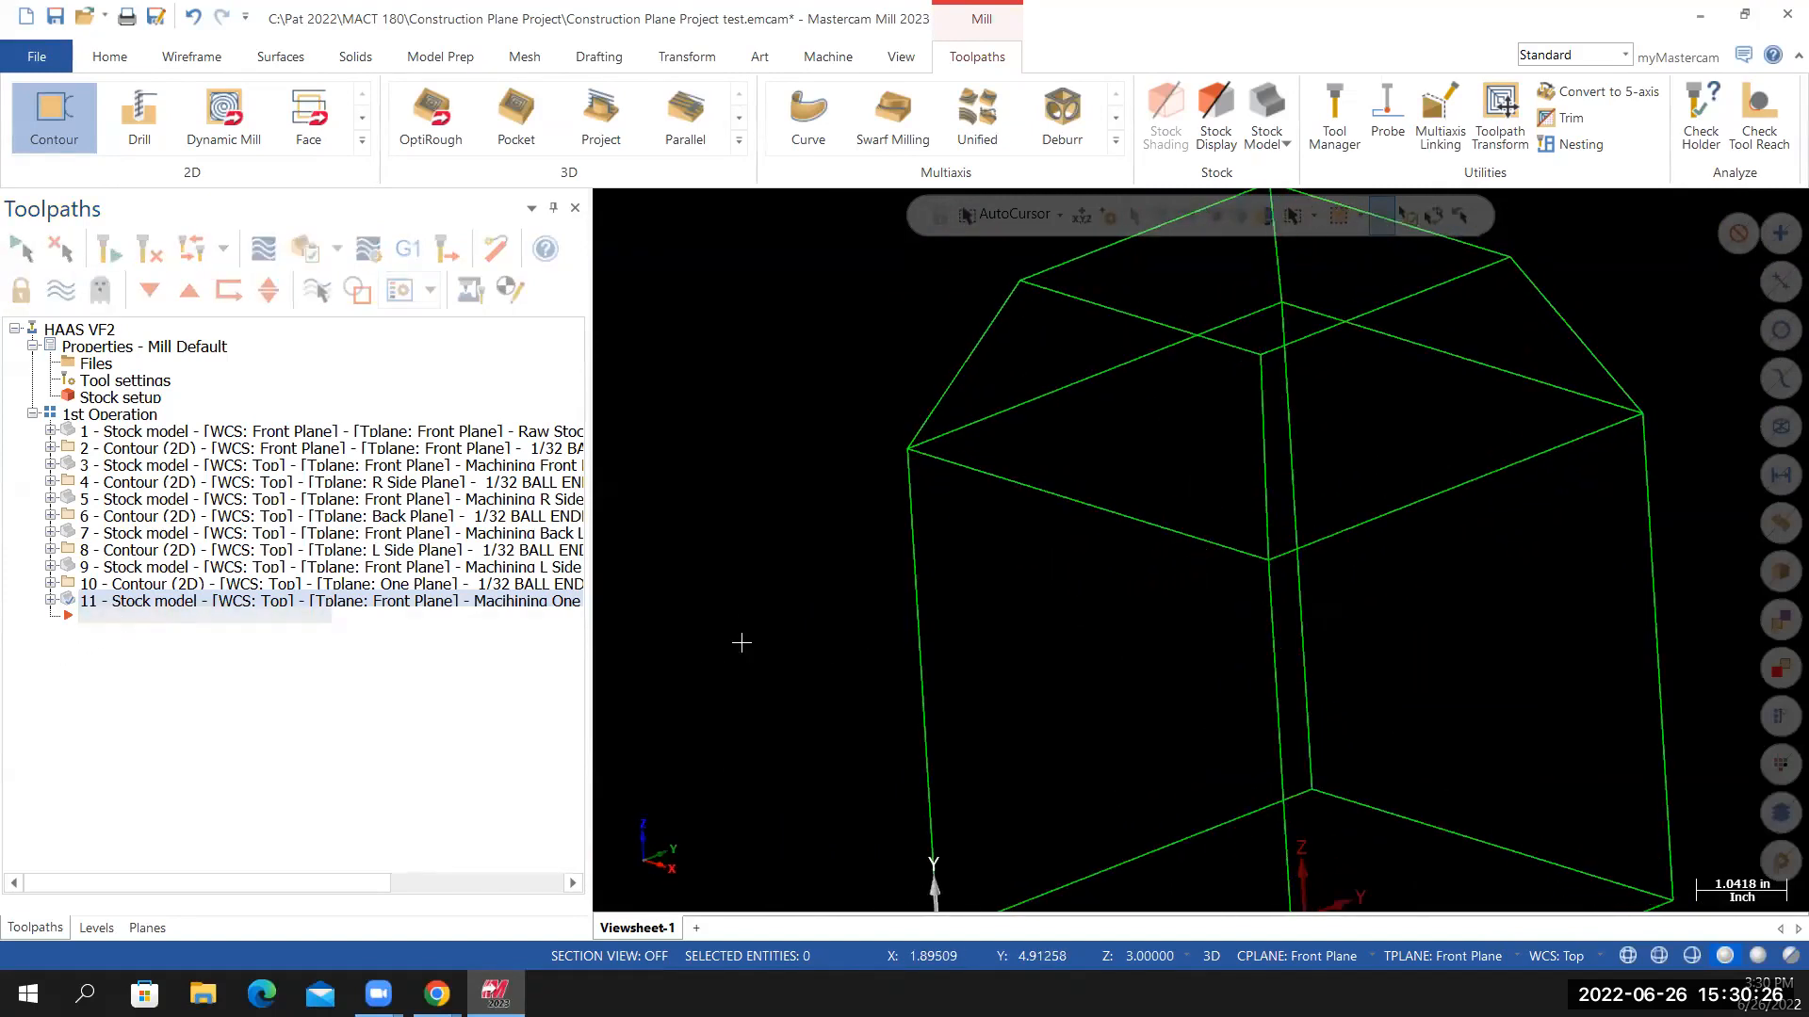
# Show level 15, Two, and turn the part to face the TWO label
pyautogui.click(98, 929)
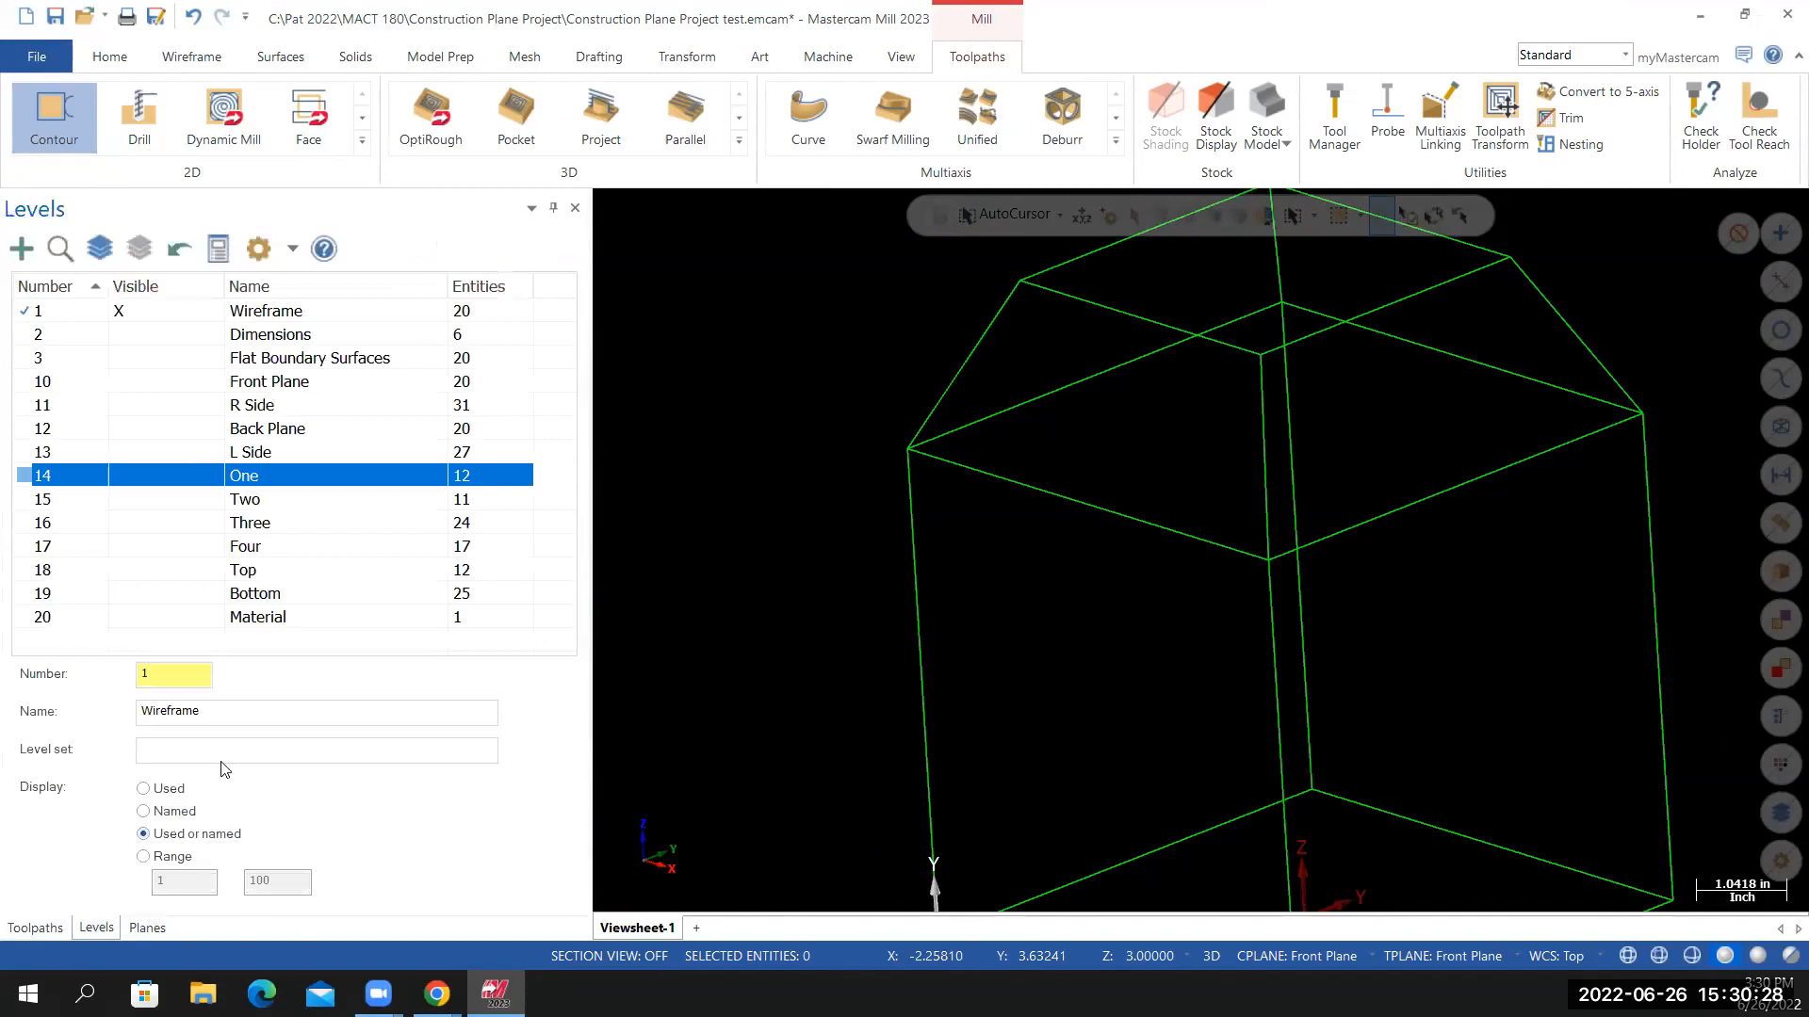
pyautogui.click(142, 502)
pyautogui.moveTo(1115, 650)
pyautogui.mouseDown(button='middle')
pyautogui.moveTo(1033, 634)
pyautogui.moveTo(792, 657)
pyautogui.moveTo(789, 686)
pyautogui.moveTo(811, 685)
pyautogui.moveTo(757, 694)
pyautogui.mouseUp(button='middle')
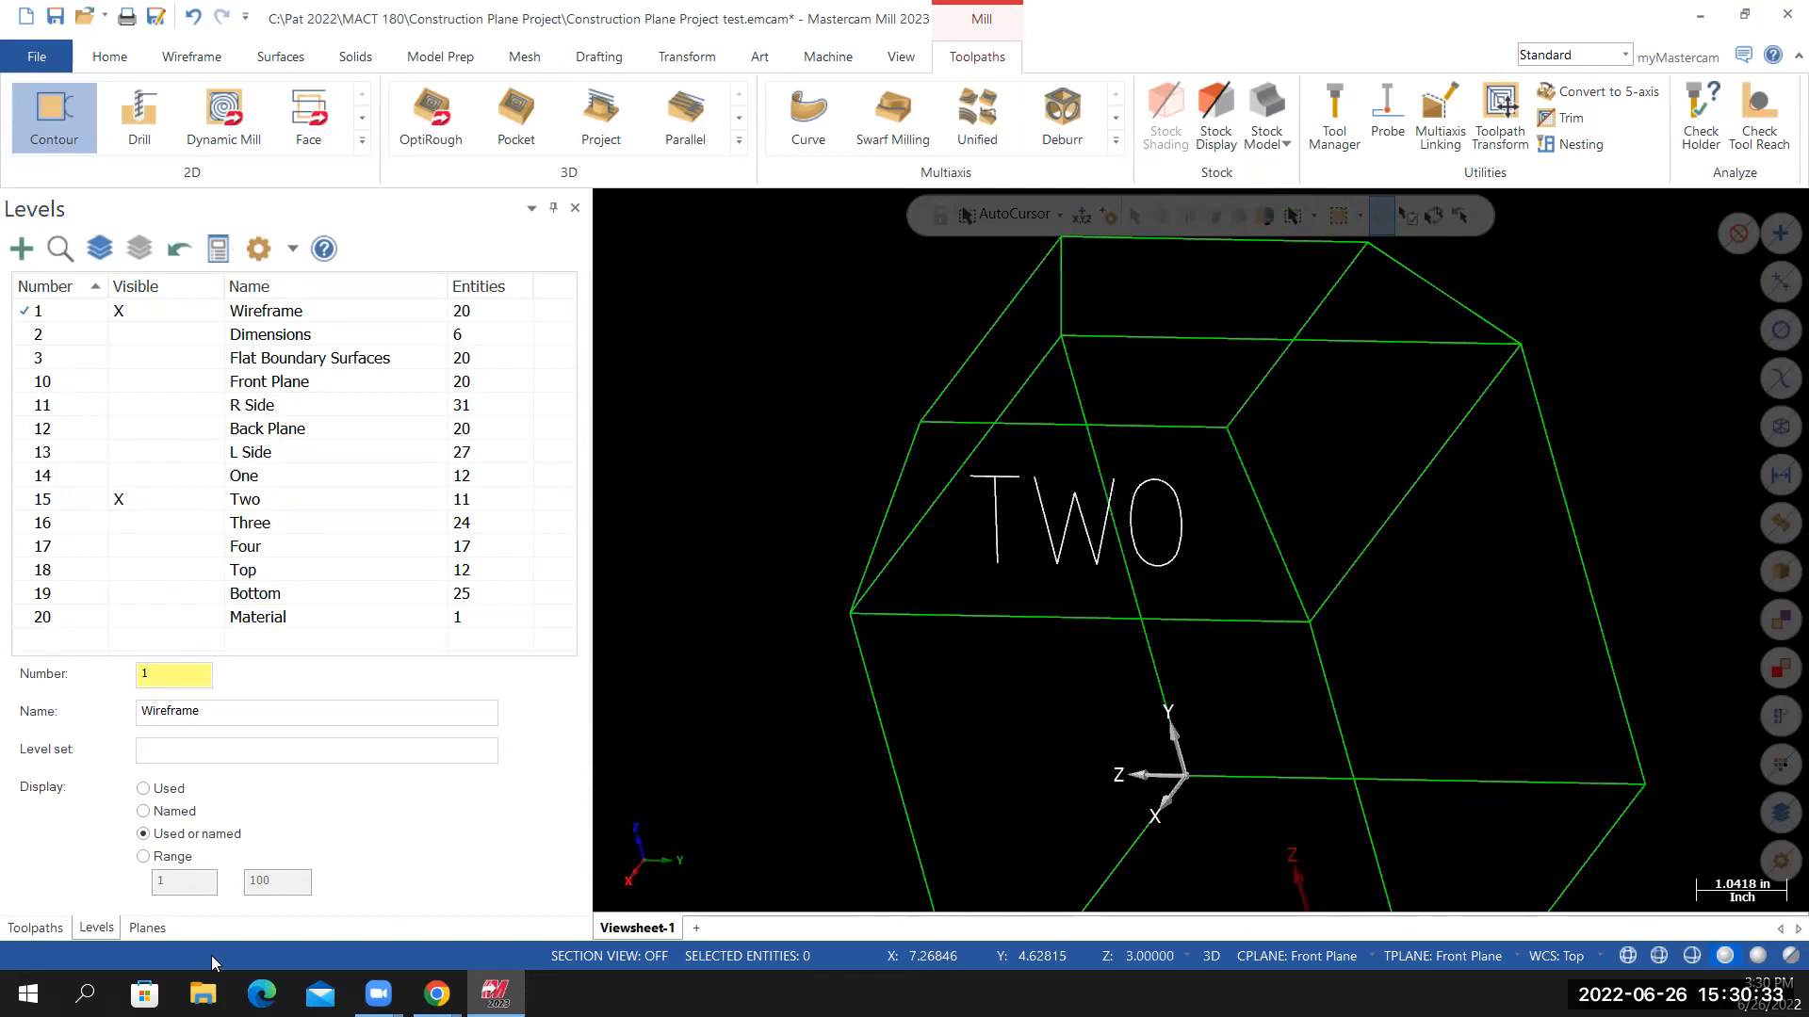
# Copy operation 10, the One Plane contour, and paste it after stock model operation 11
pyautogui.click(36, 928)
pyautogui.moveTo(143, 604); pyautogui.dragTo(199, 792)
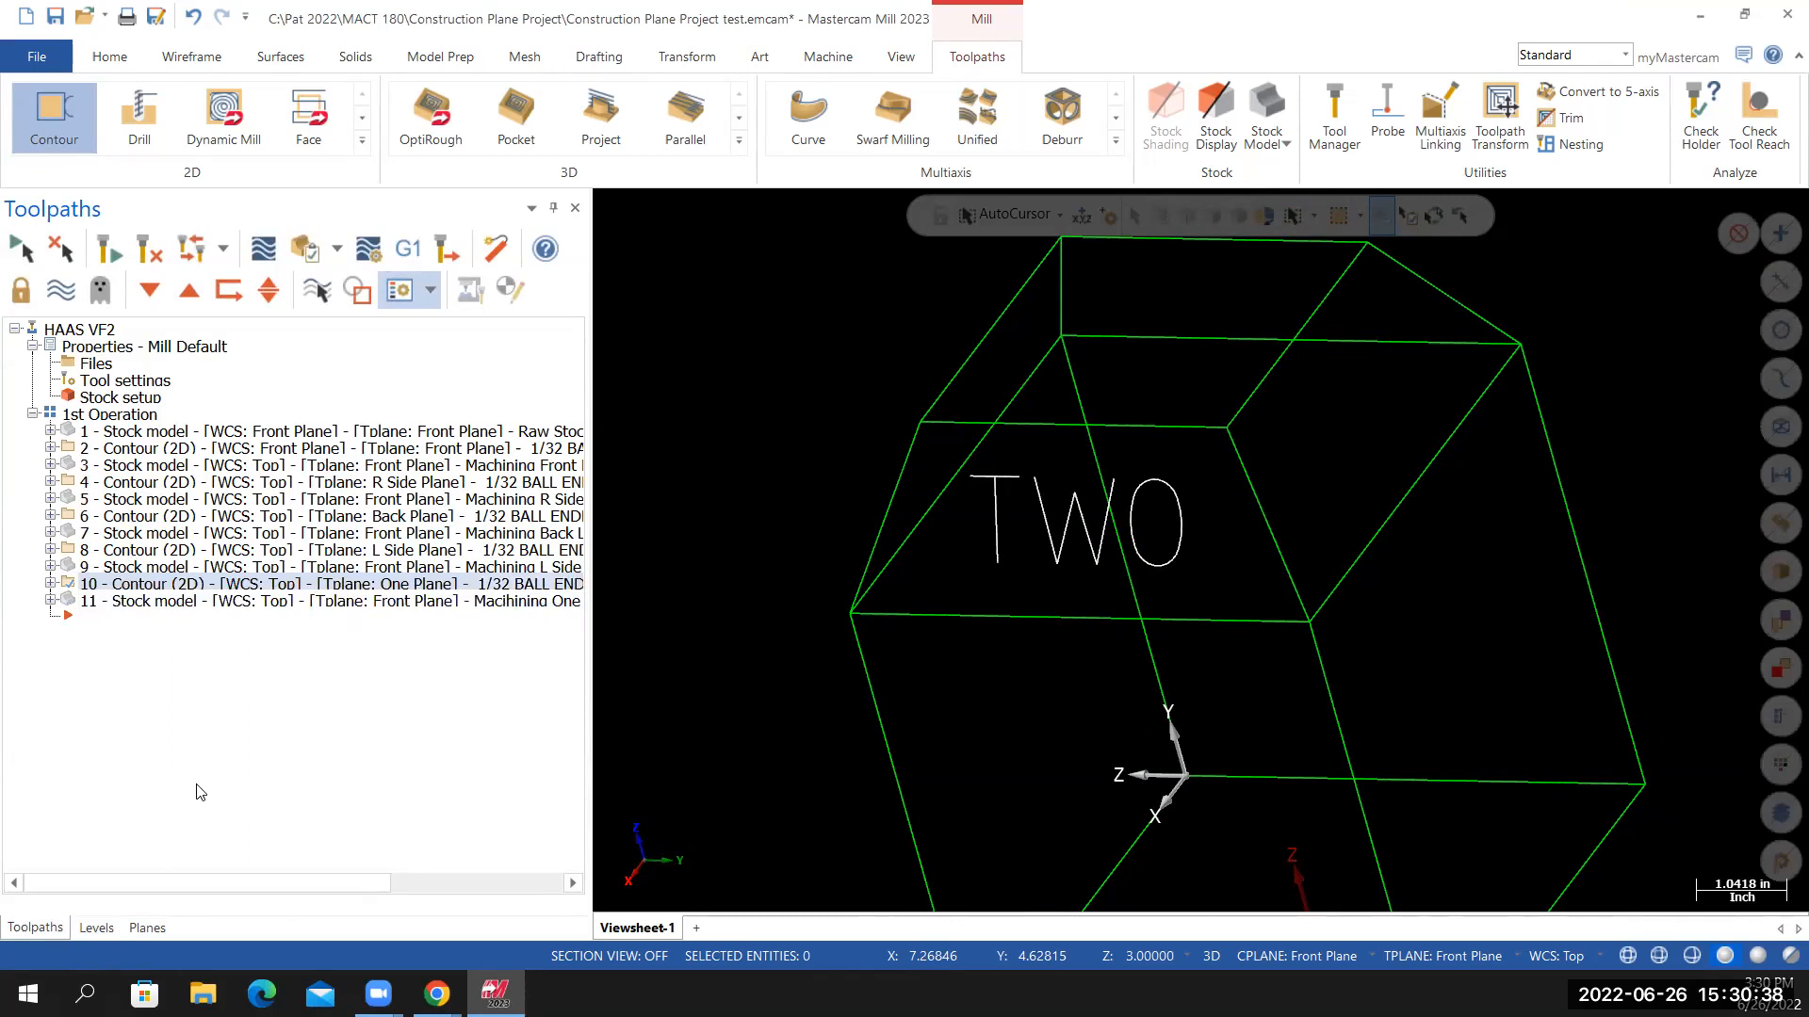
pyautogui.rightClick(108, 598)
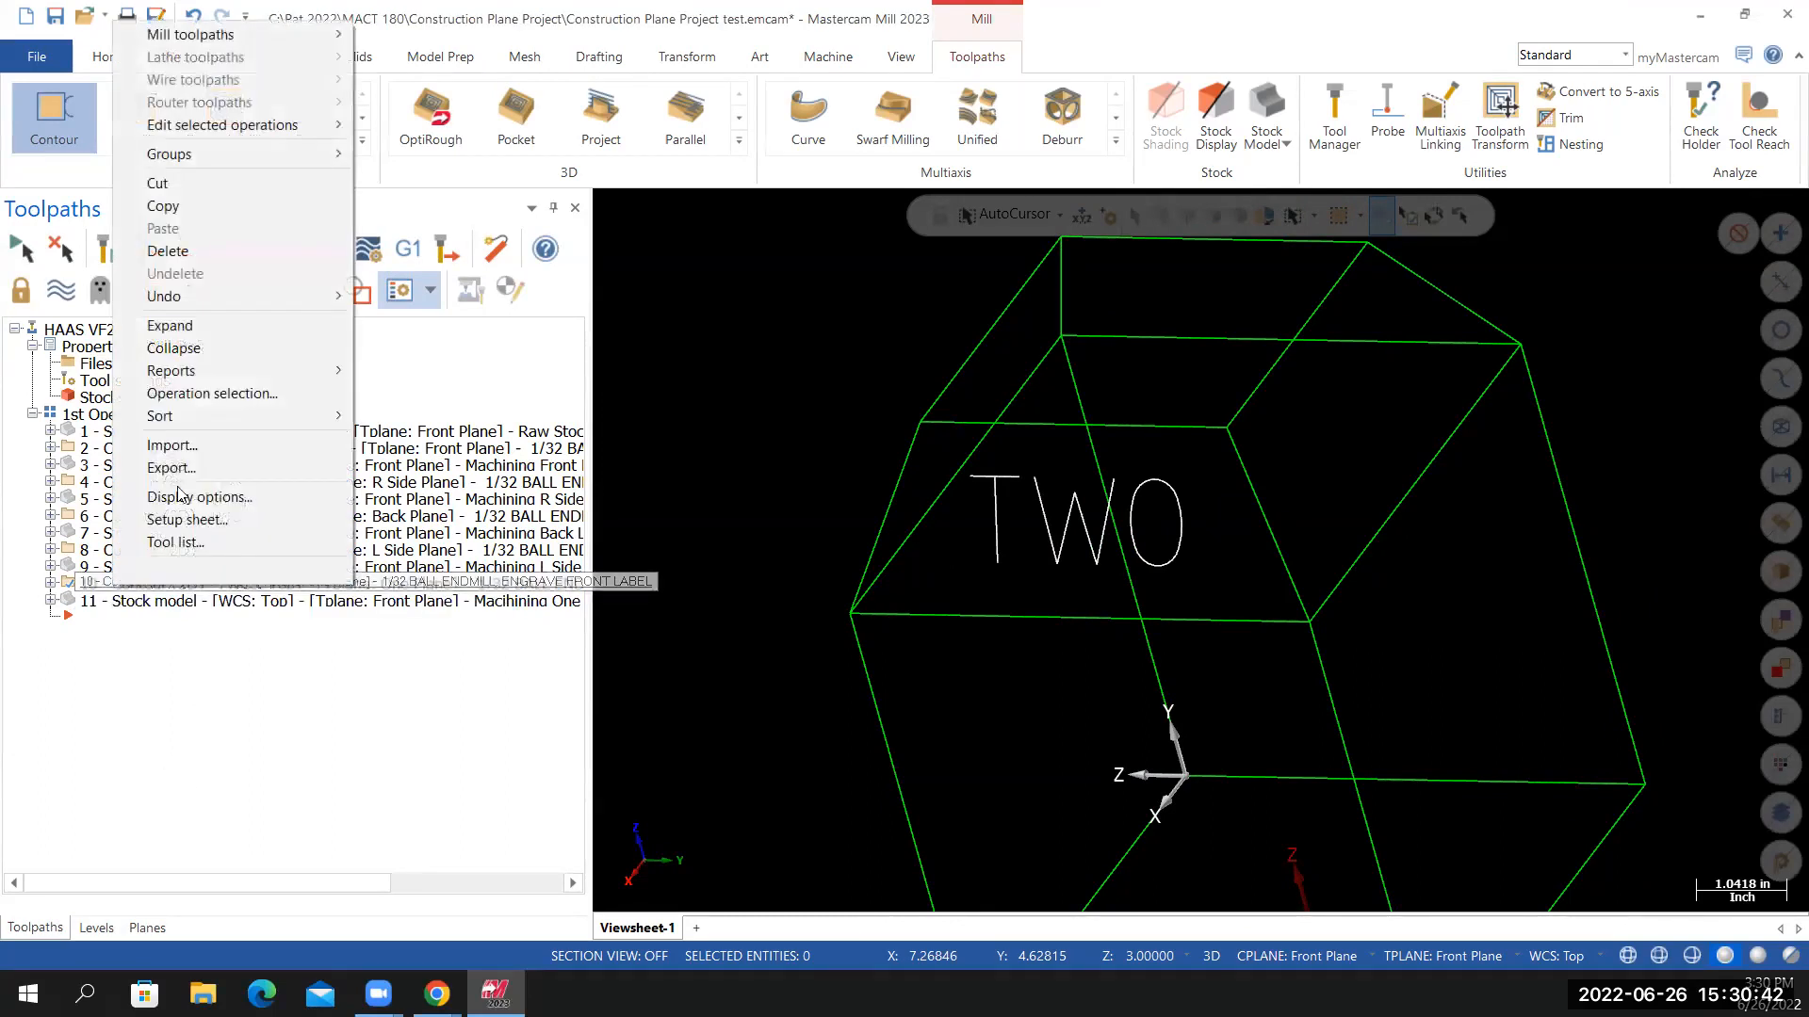
pyautogui.click(162, 205)
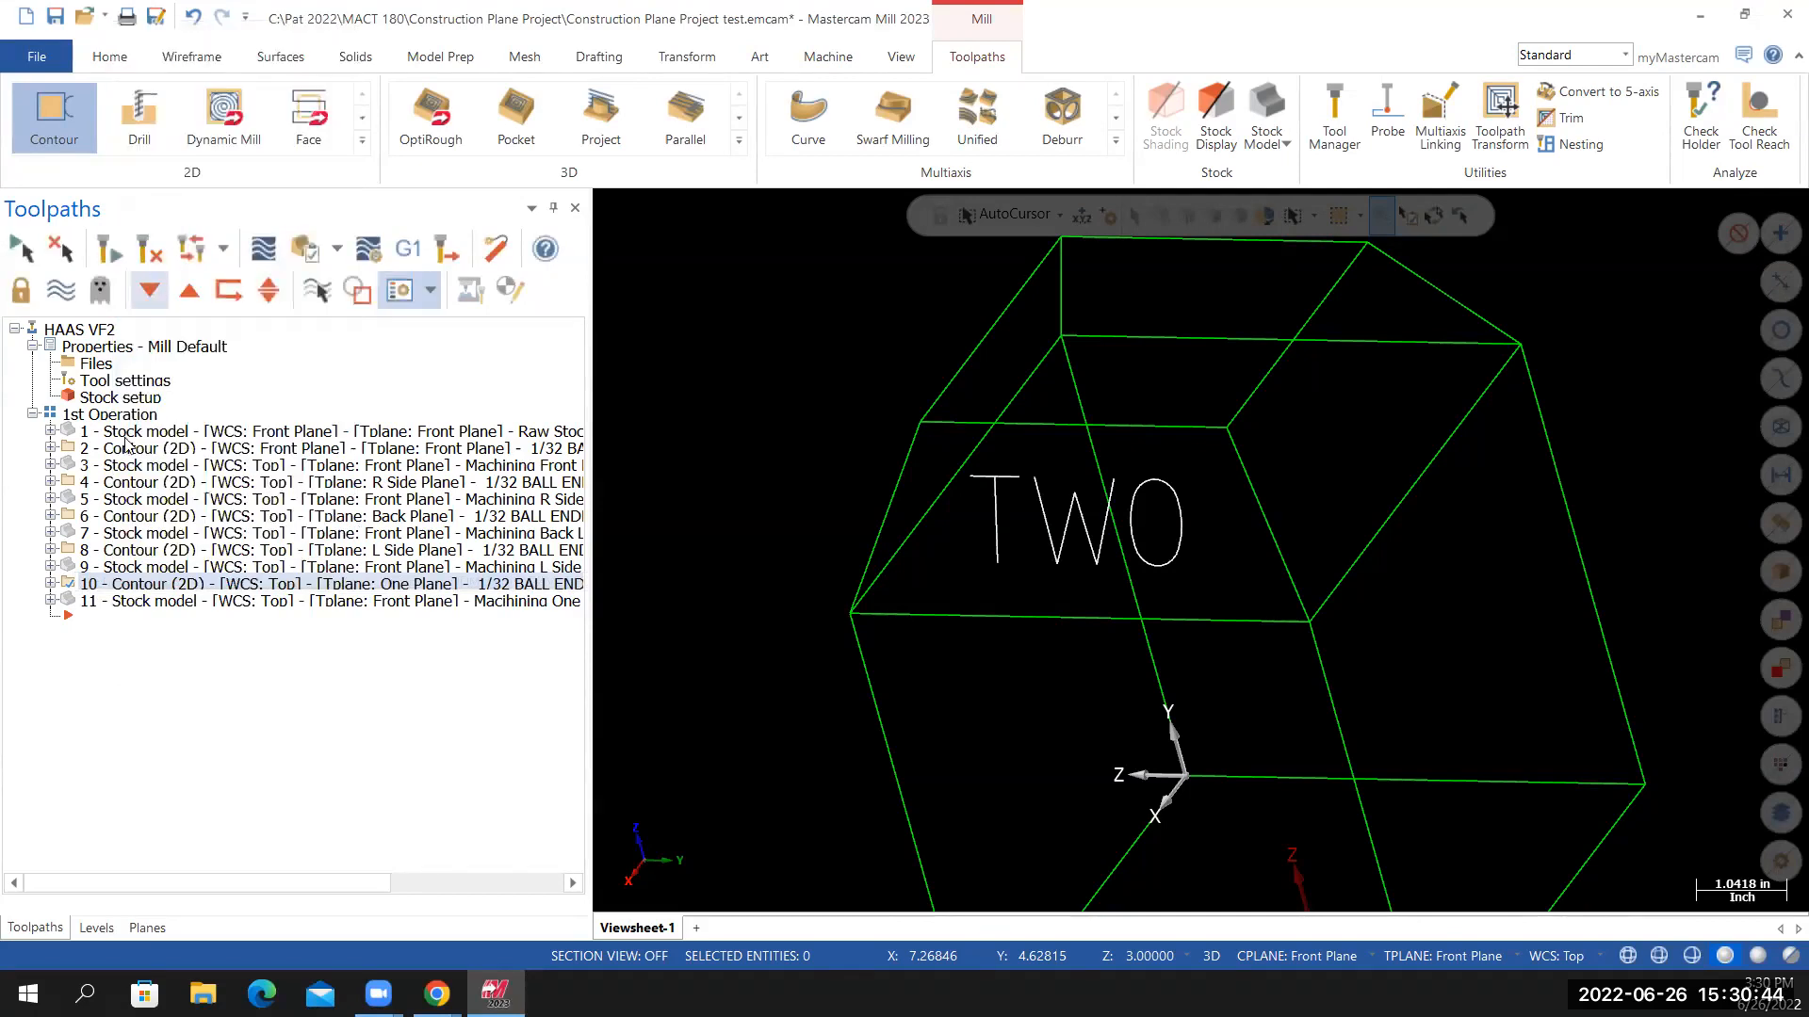
pyautogui.rightClick(73, 623)
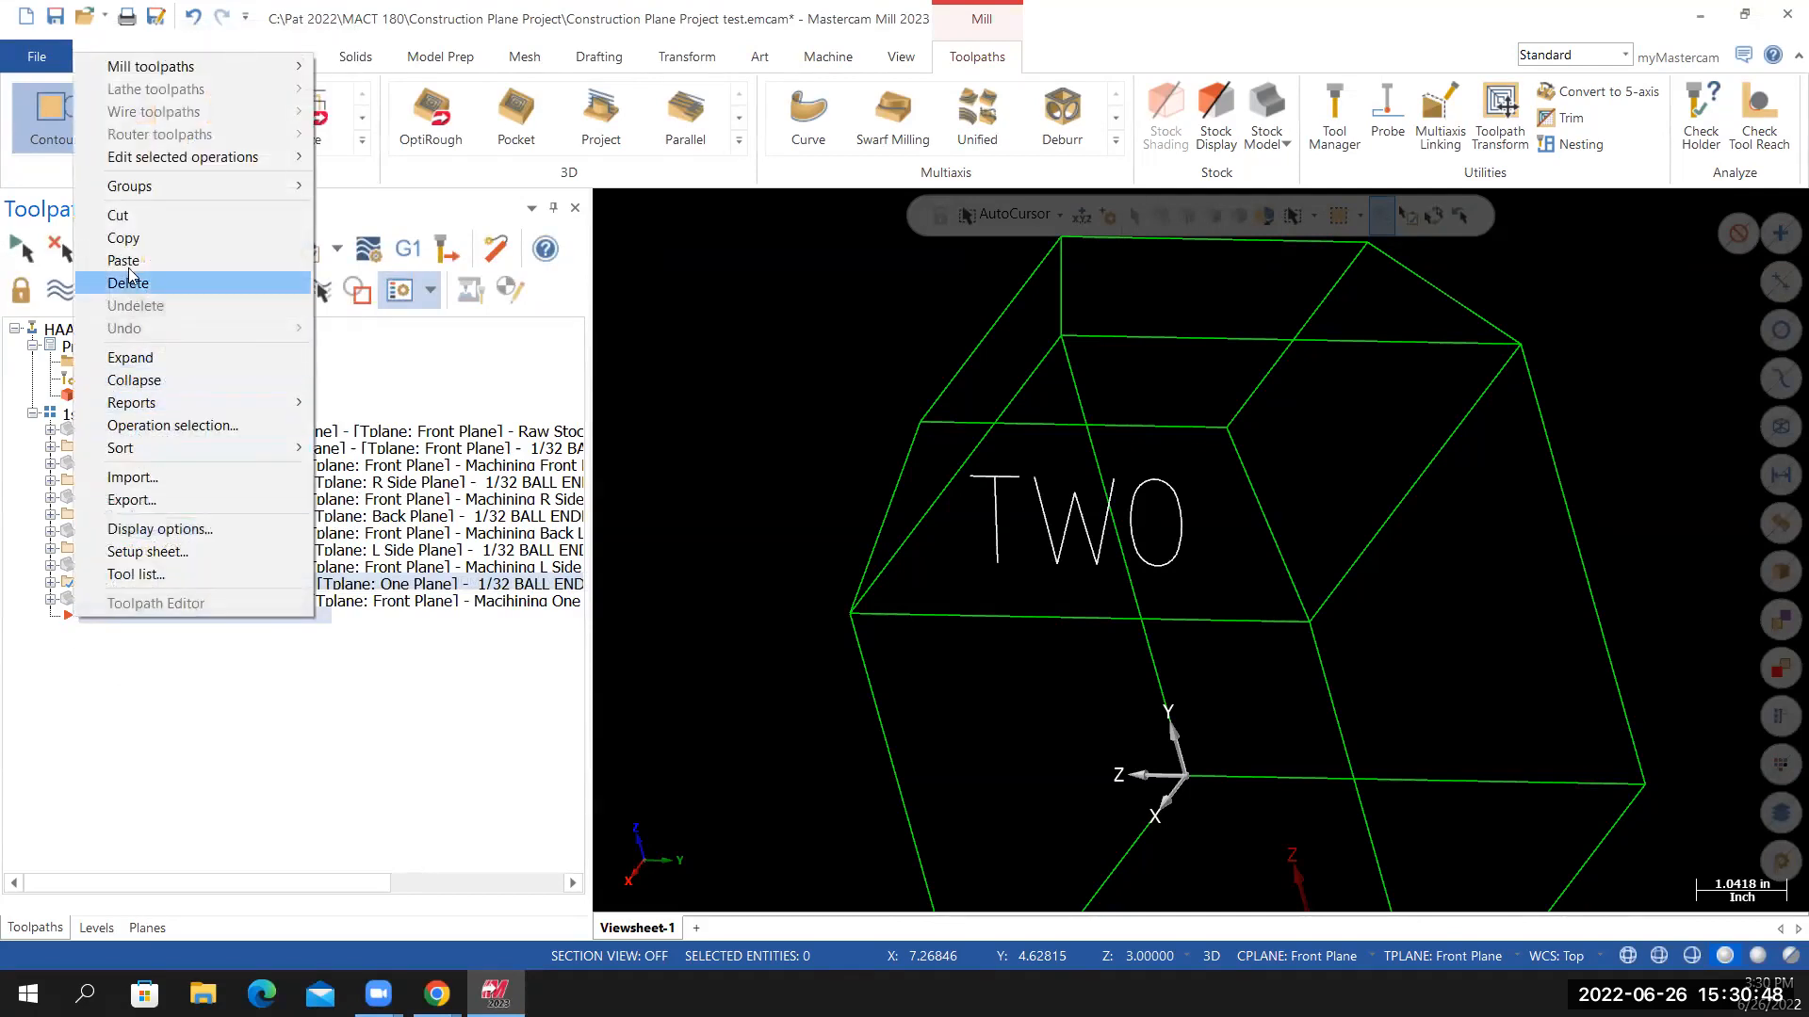
pyautogui.click(123, 261)
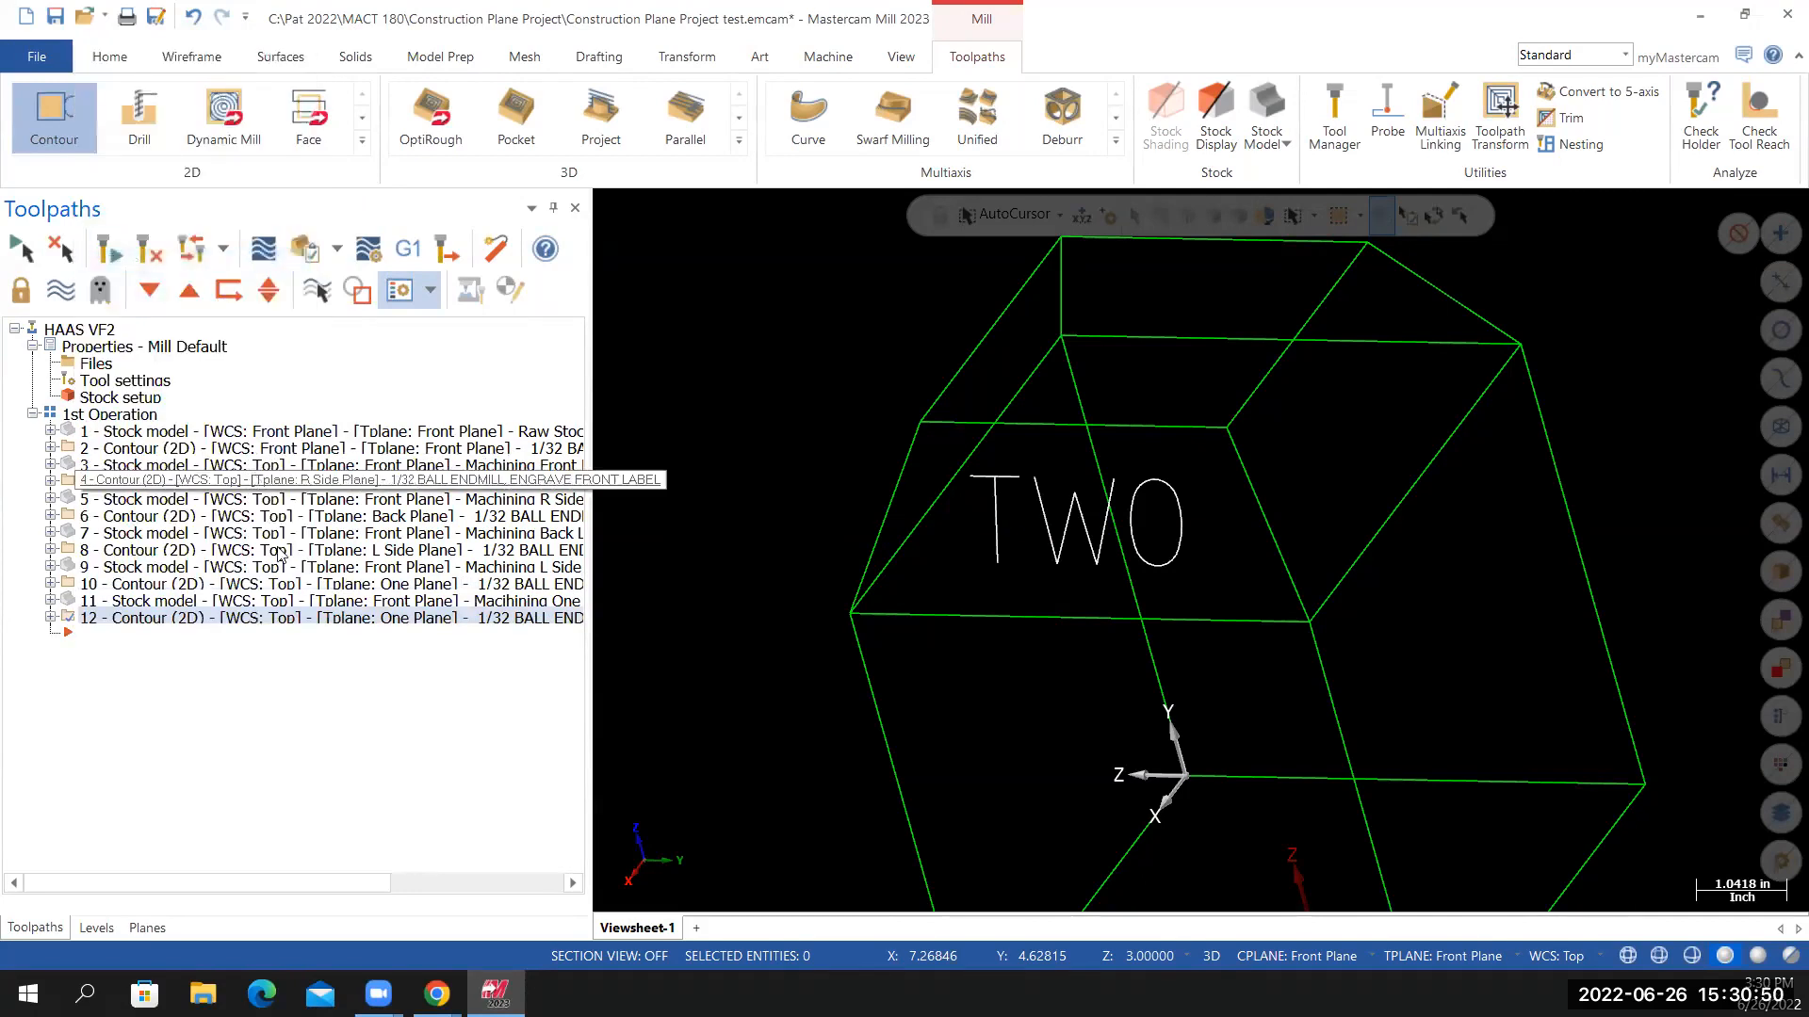
# Set both the tool plane and the construction plane of contour operation 12 to Two Plane
pyautogui.click(51, 619)
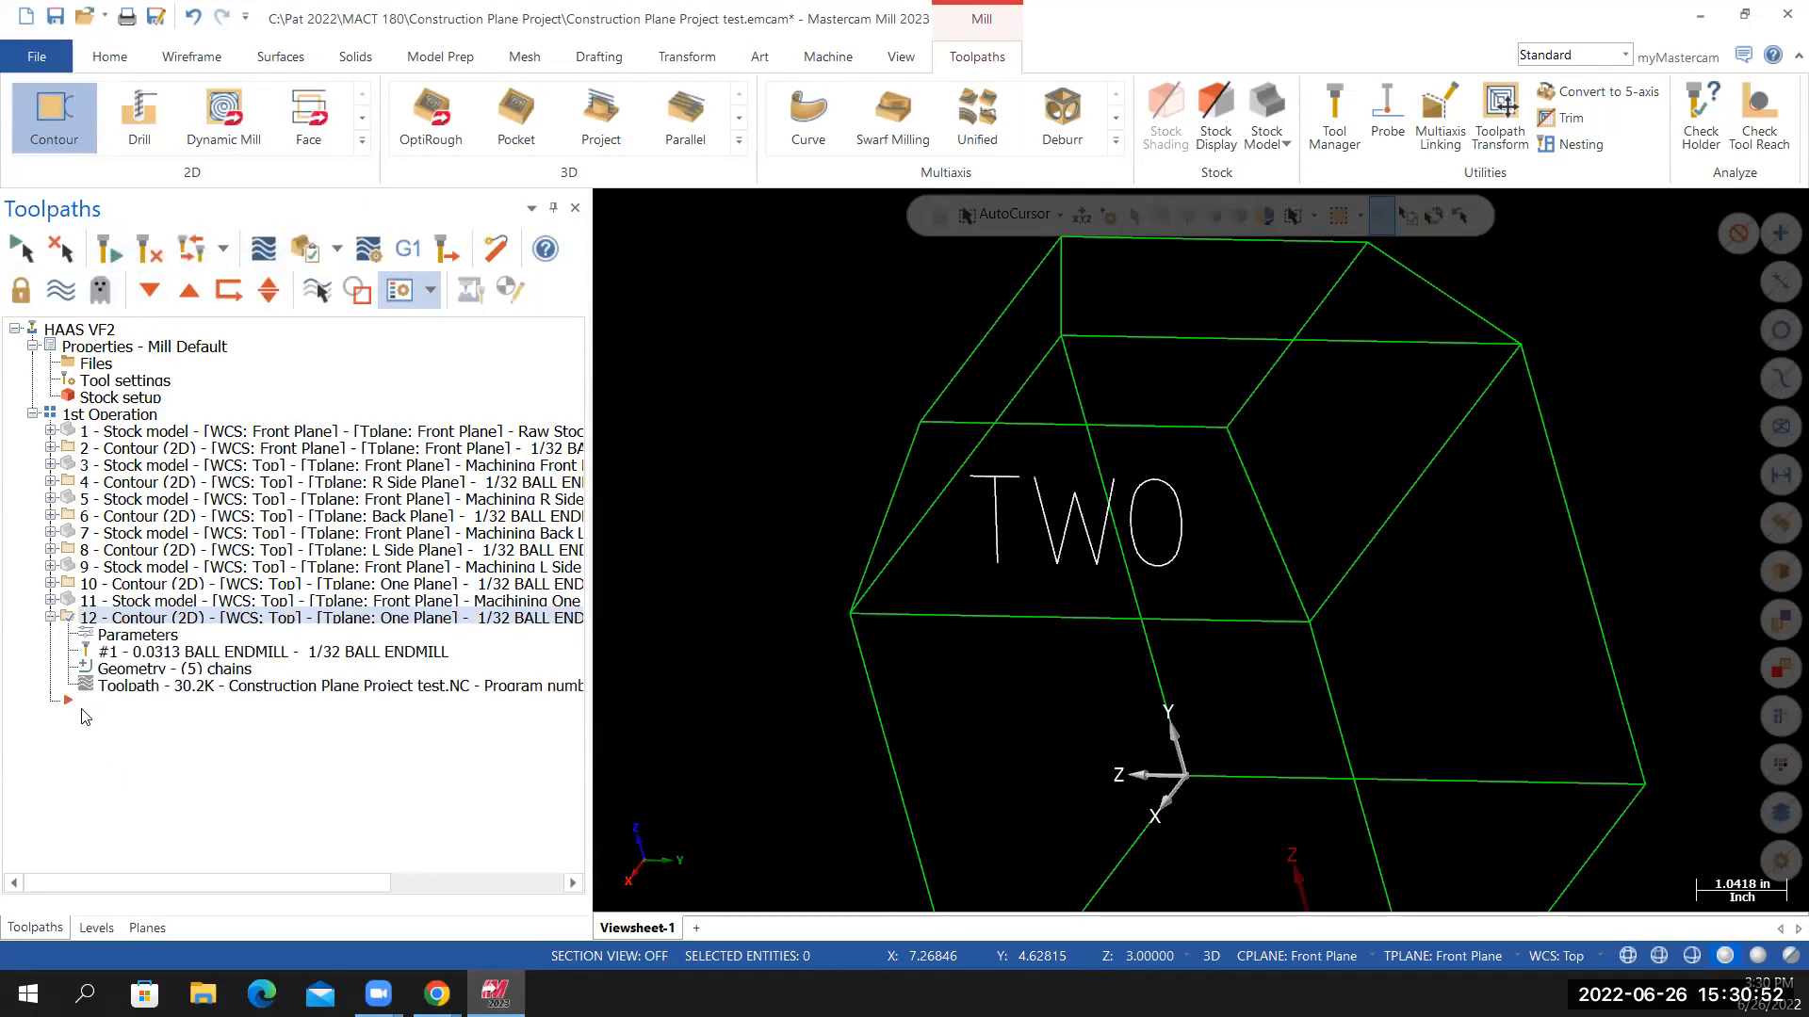
pyautogui.click(132, 638)
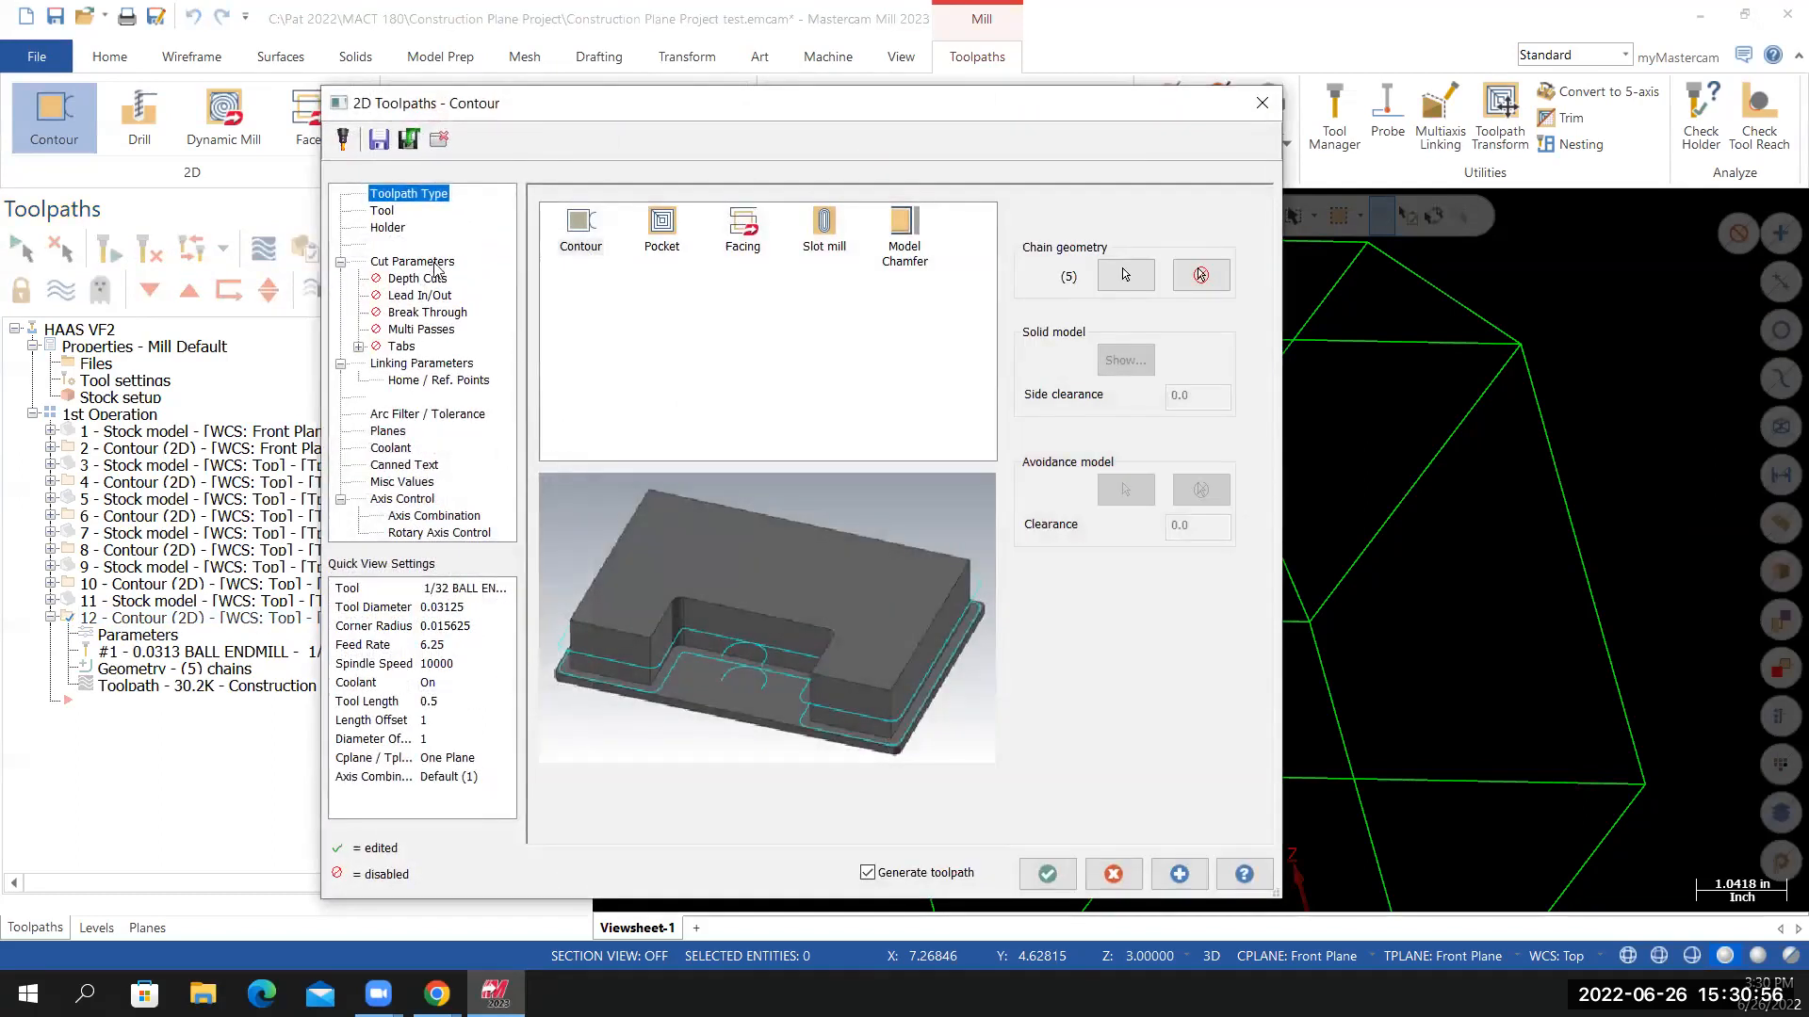
pyautogui.click(388, 433)
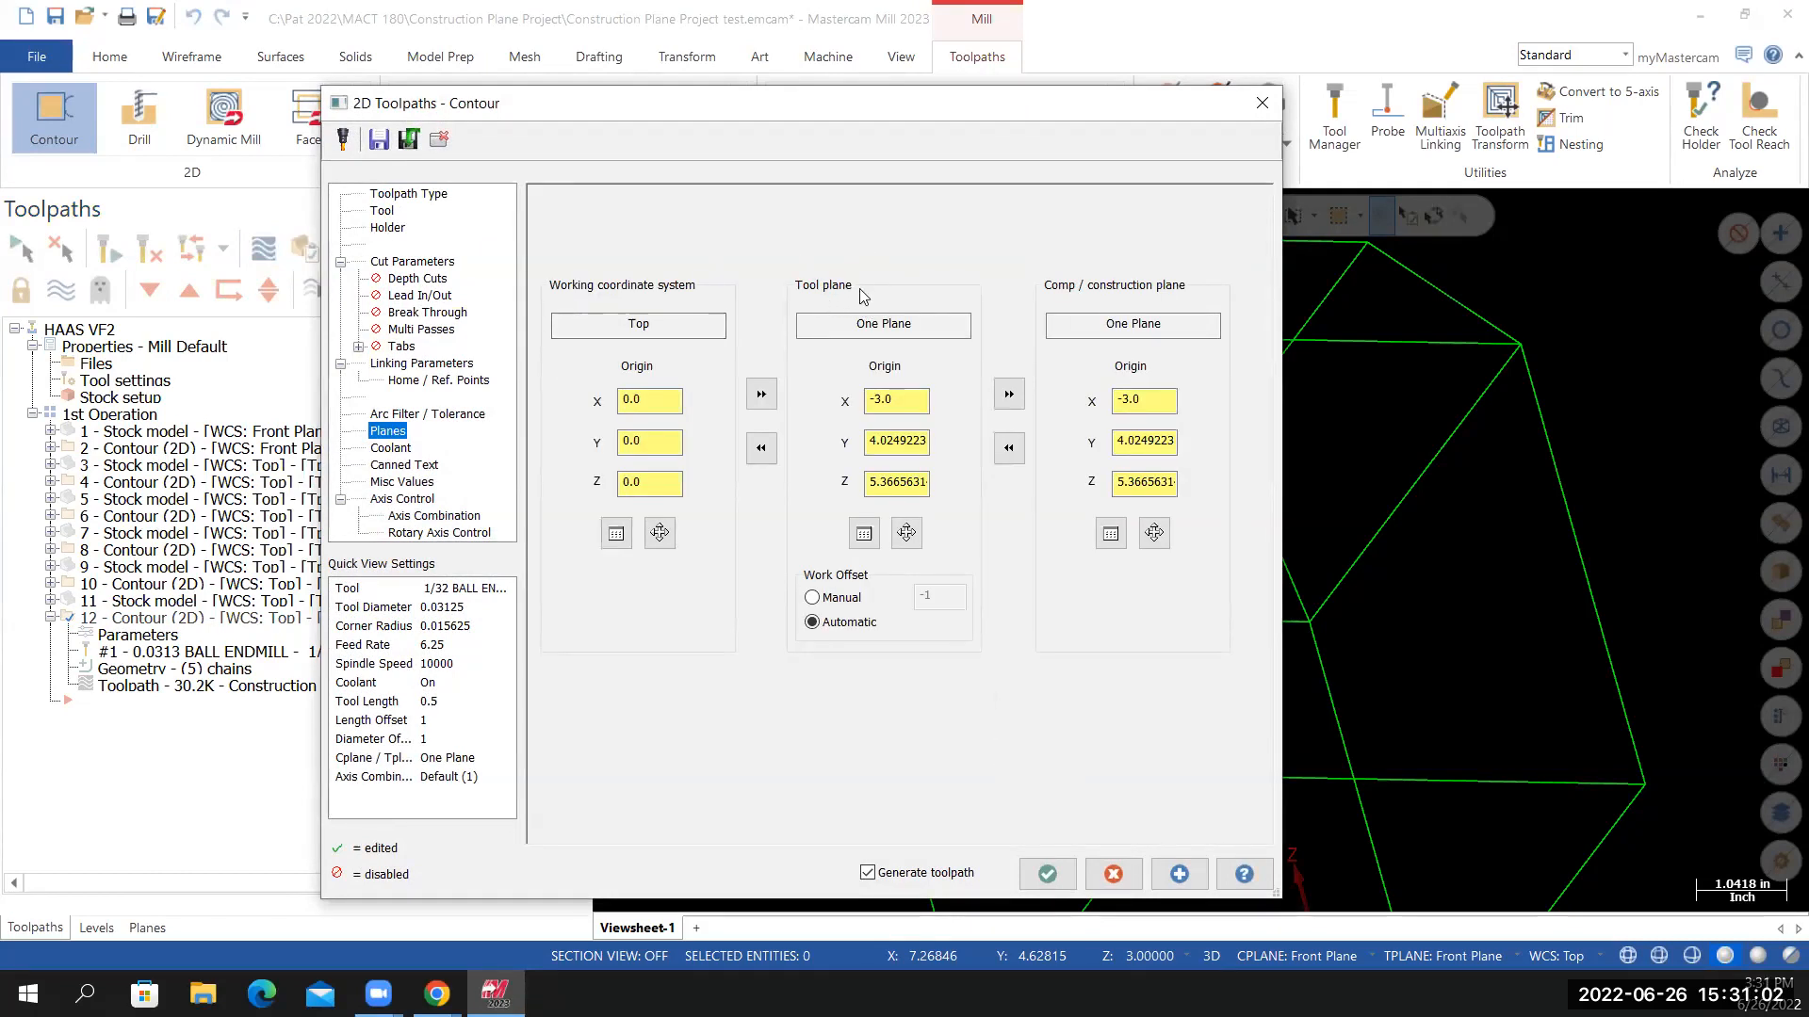
pyautogui.click(864, 534)
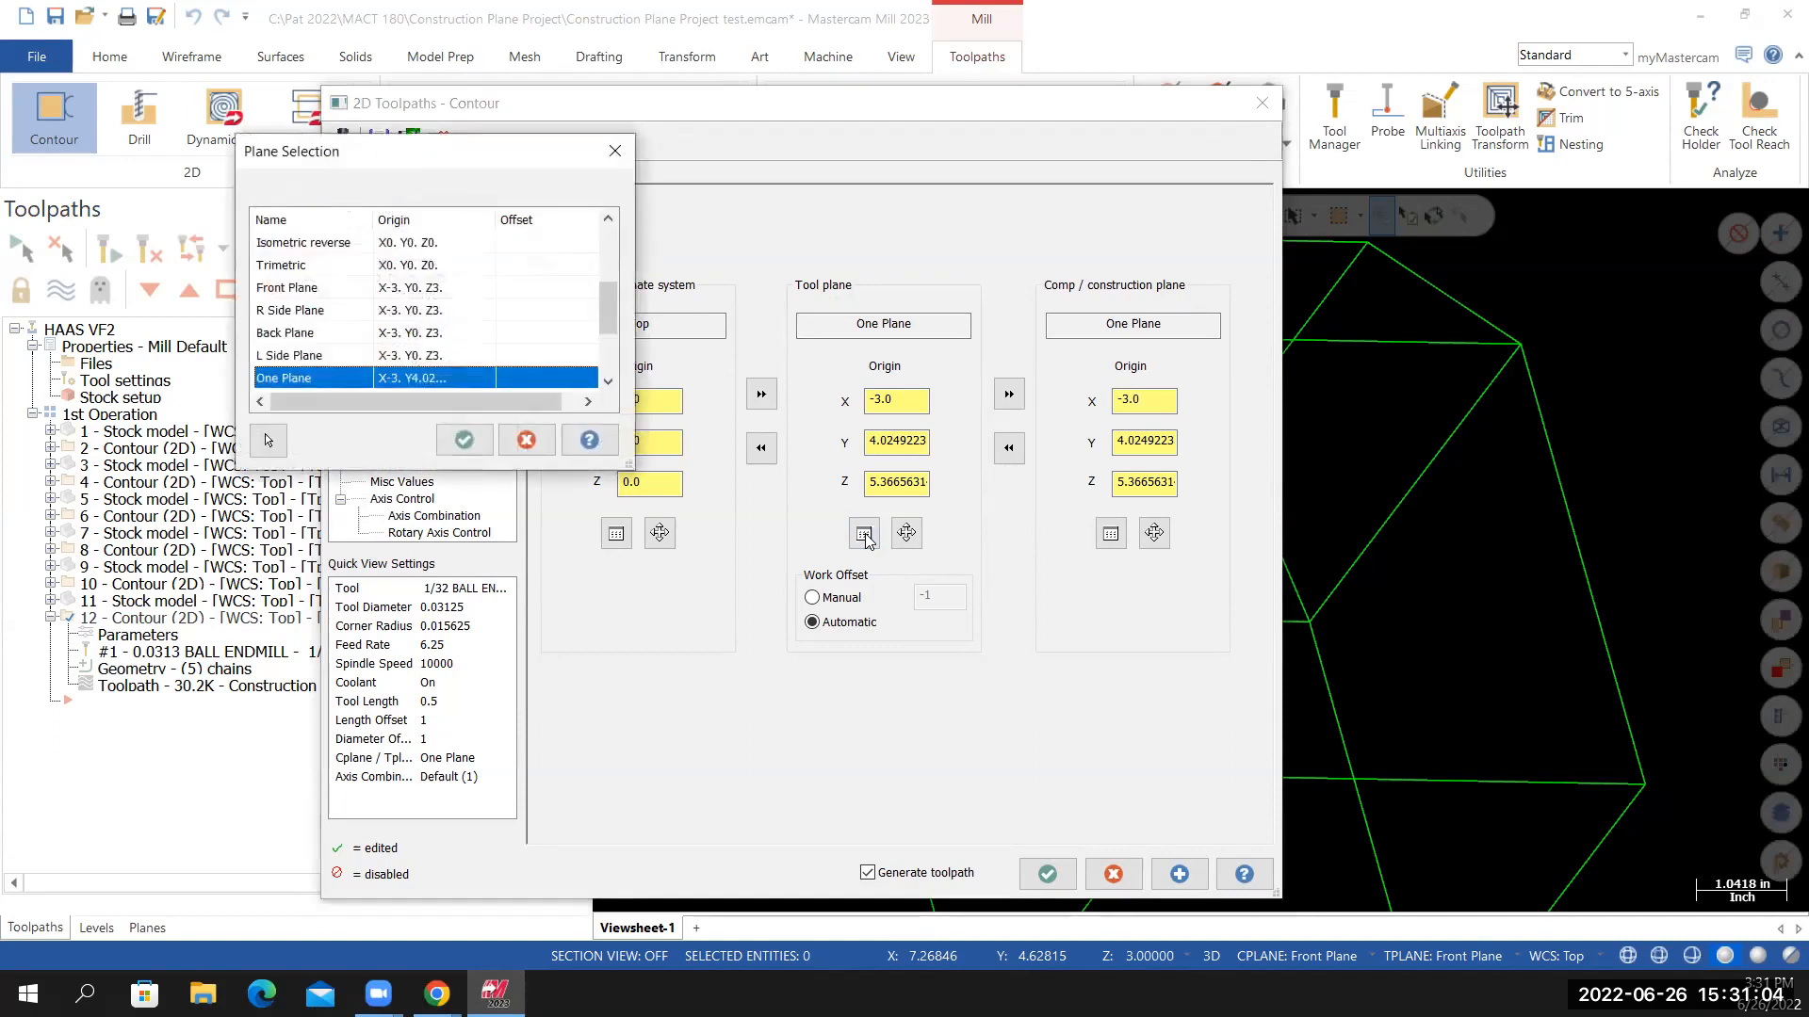
pyautogui.scroll(-1, 608, 311)
pyautogui.click(314, 337)
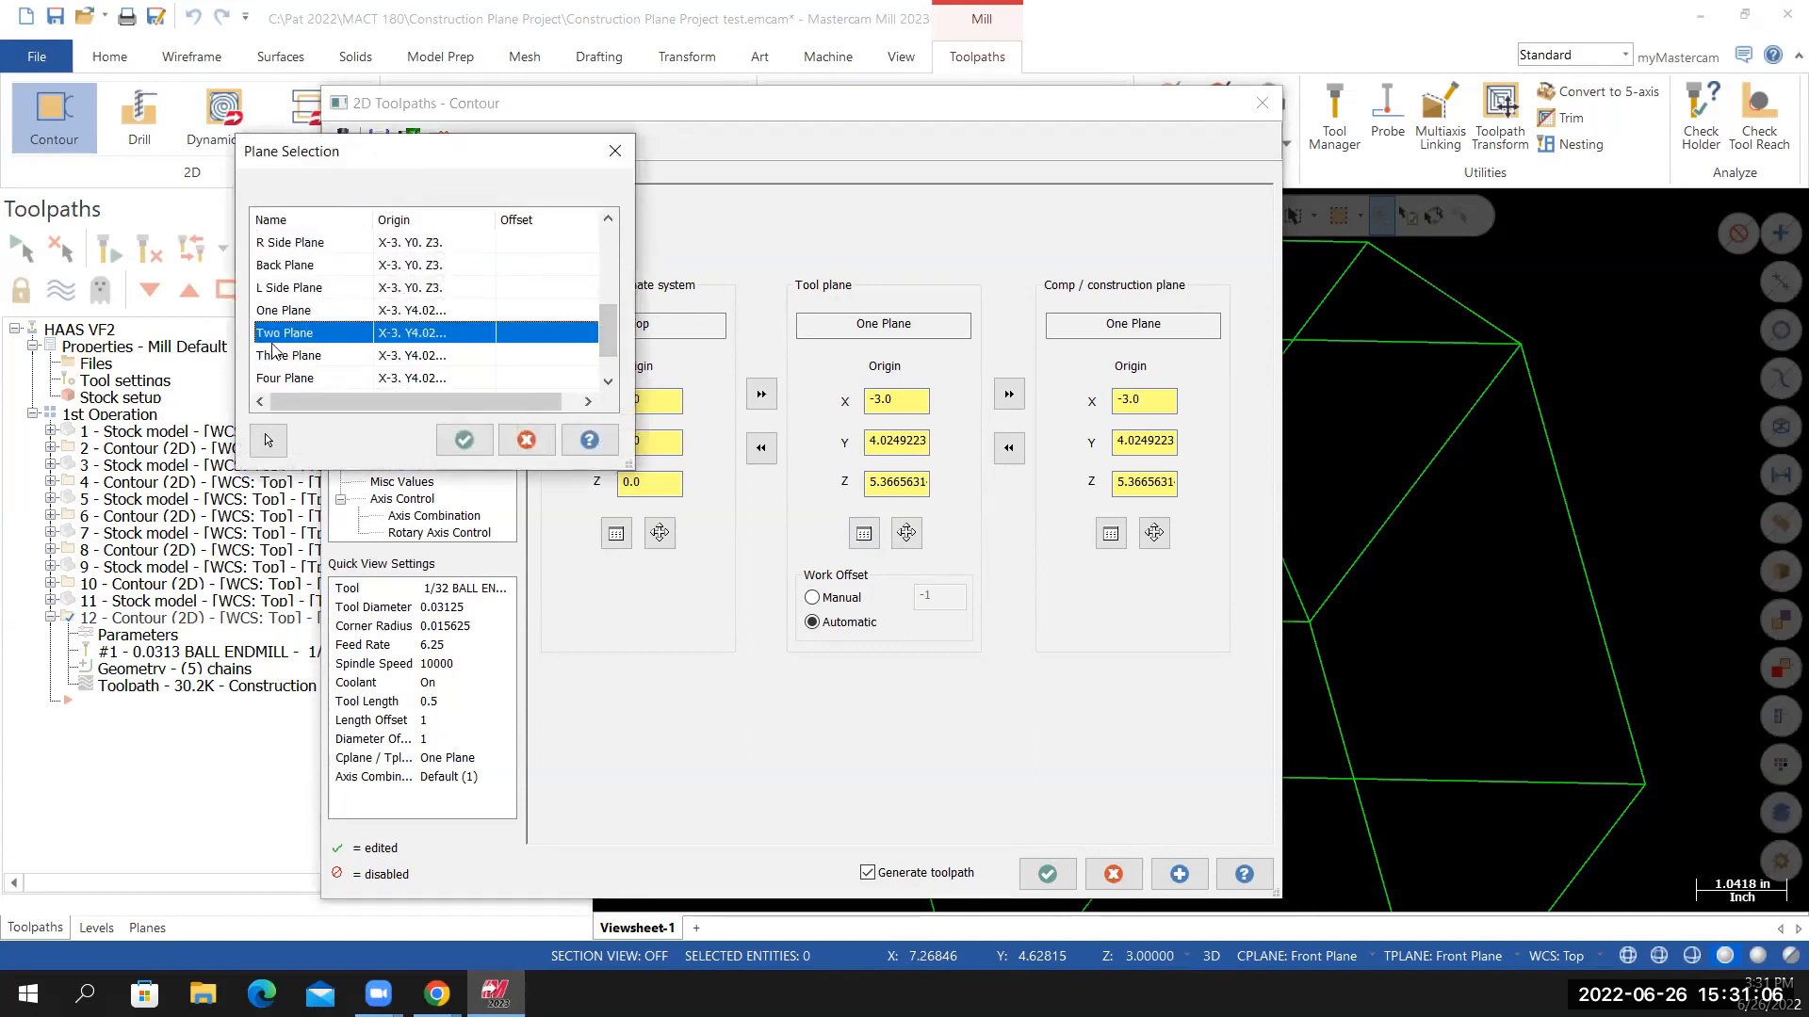
pyautogui.click(464, 440)
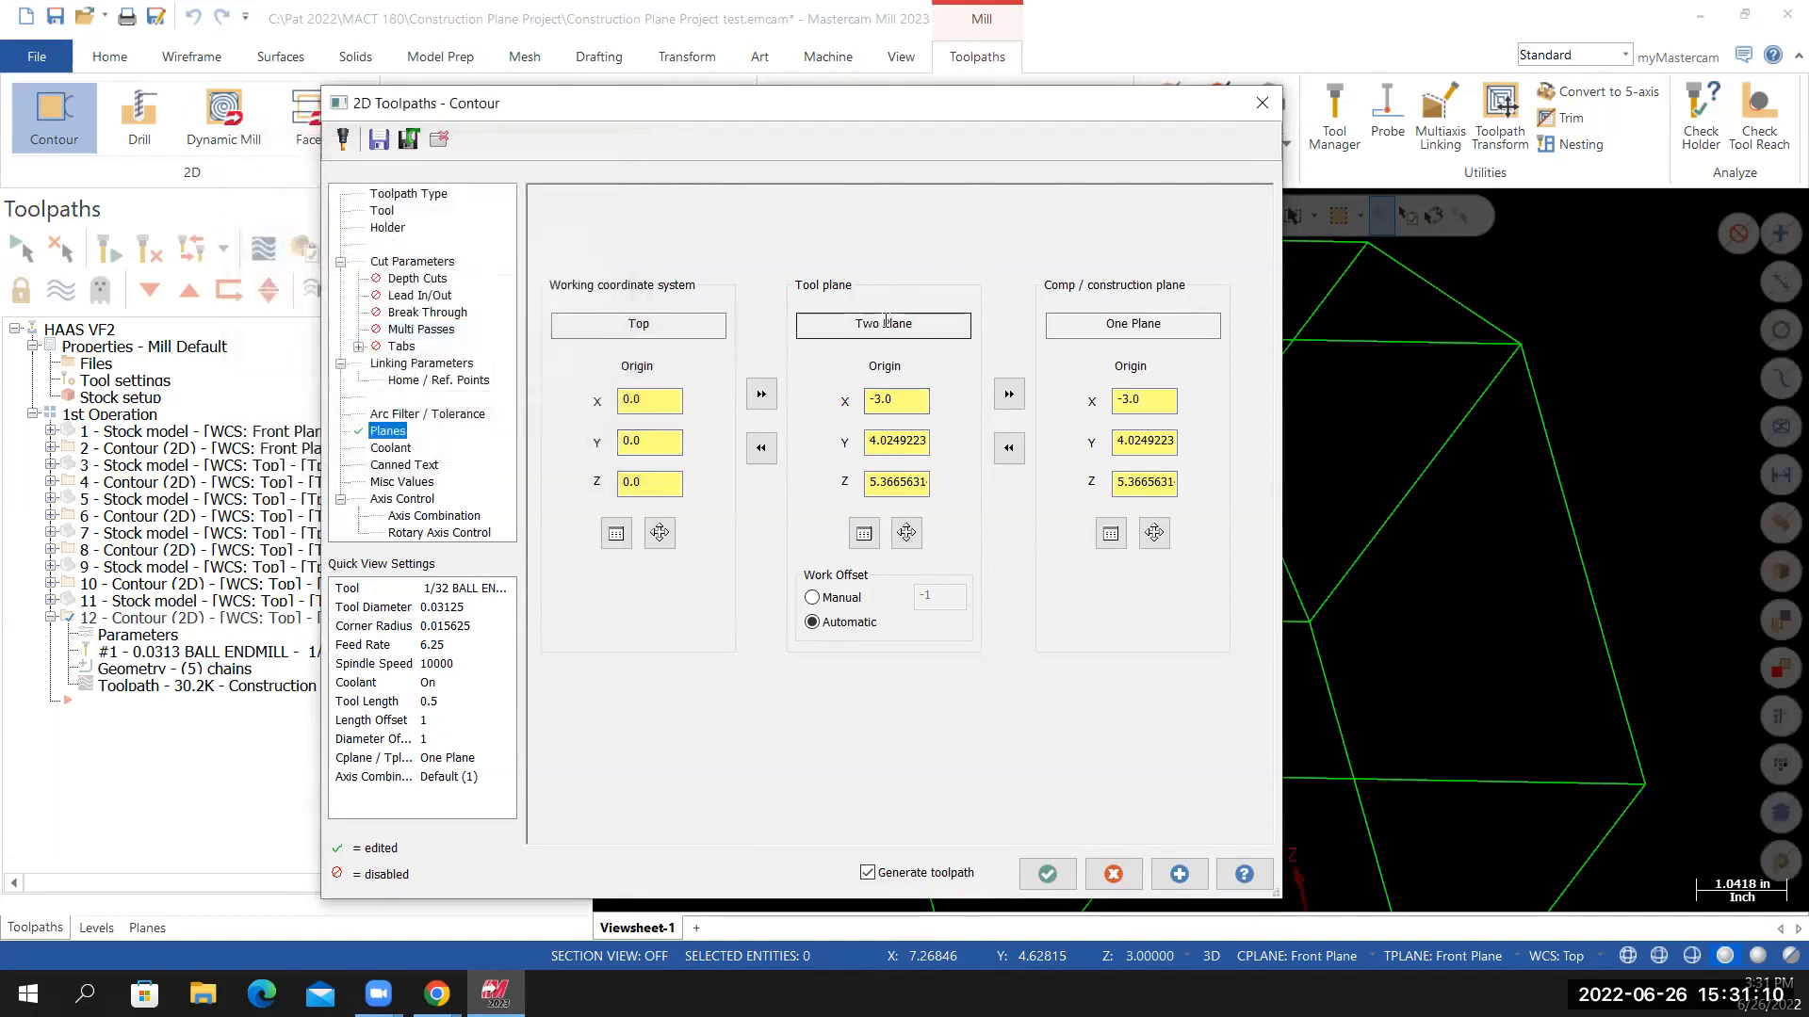
pyautogui.click(1010, 392)
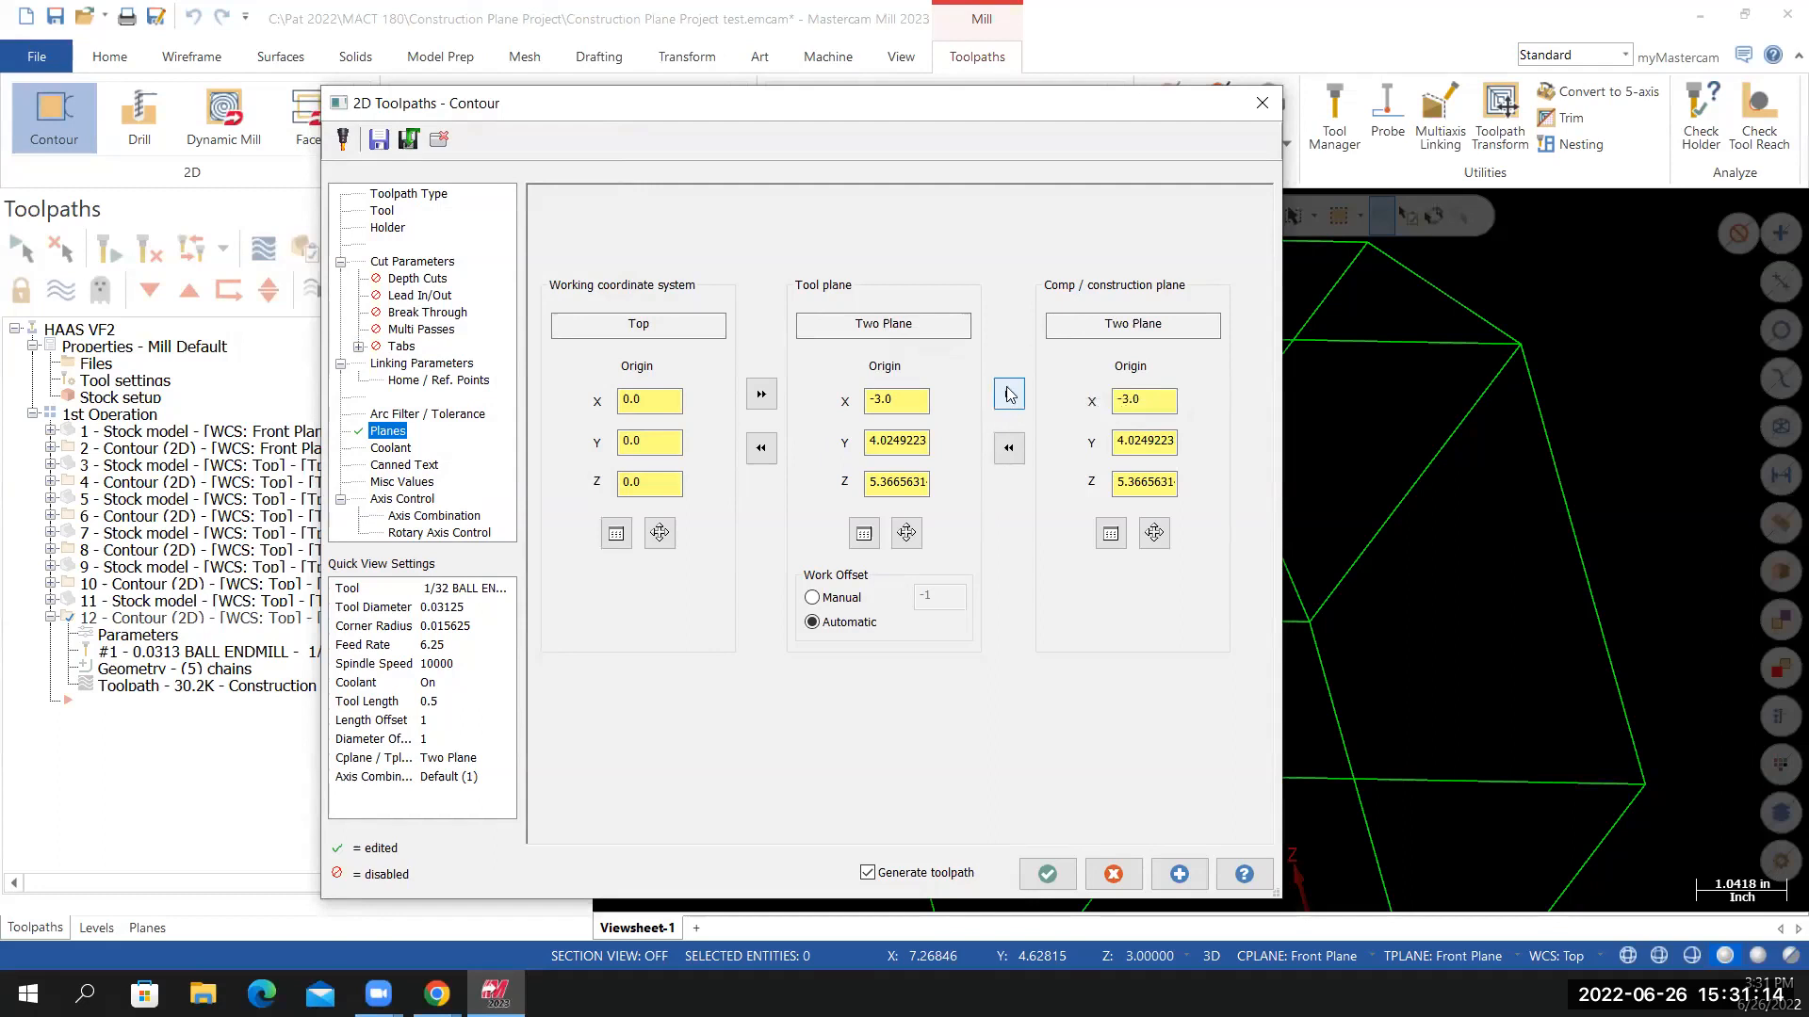
# Change the operation's tool comment to 1/32 BALL ENDMILL, ENGRAVE TWO LABEL
pyautogui.click(383, 211)
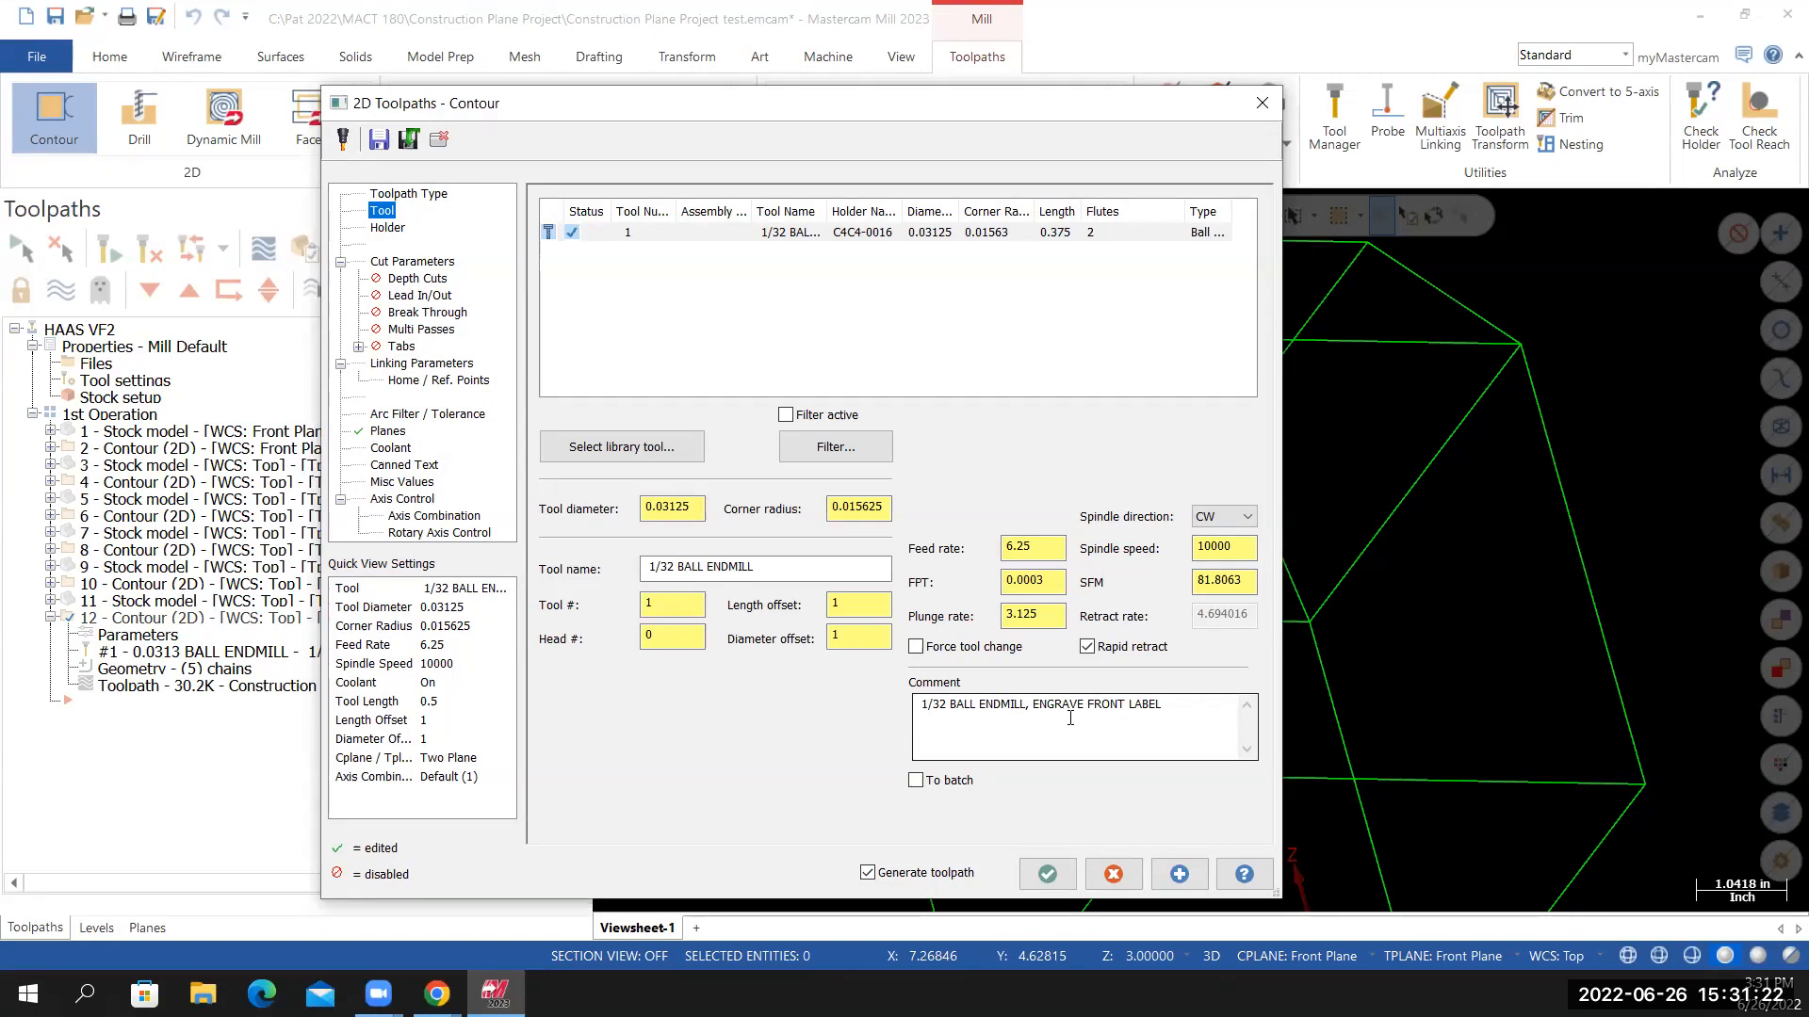
pyautogui.click(1124, 705)
pyautogui.press('BackSpace')
pyautogui.press('BackSpace')
pyautogui.press('BackSpace')
pyautogui.press('BackSpace')
pyautogui.press('BackSpace')
pyautogui.write('TW')
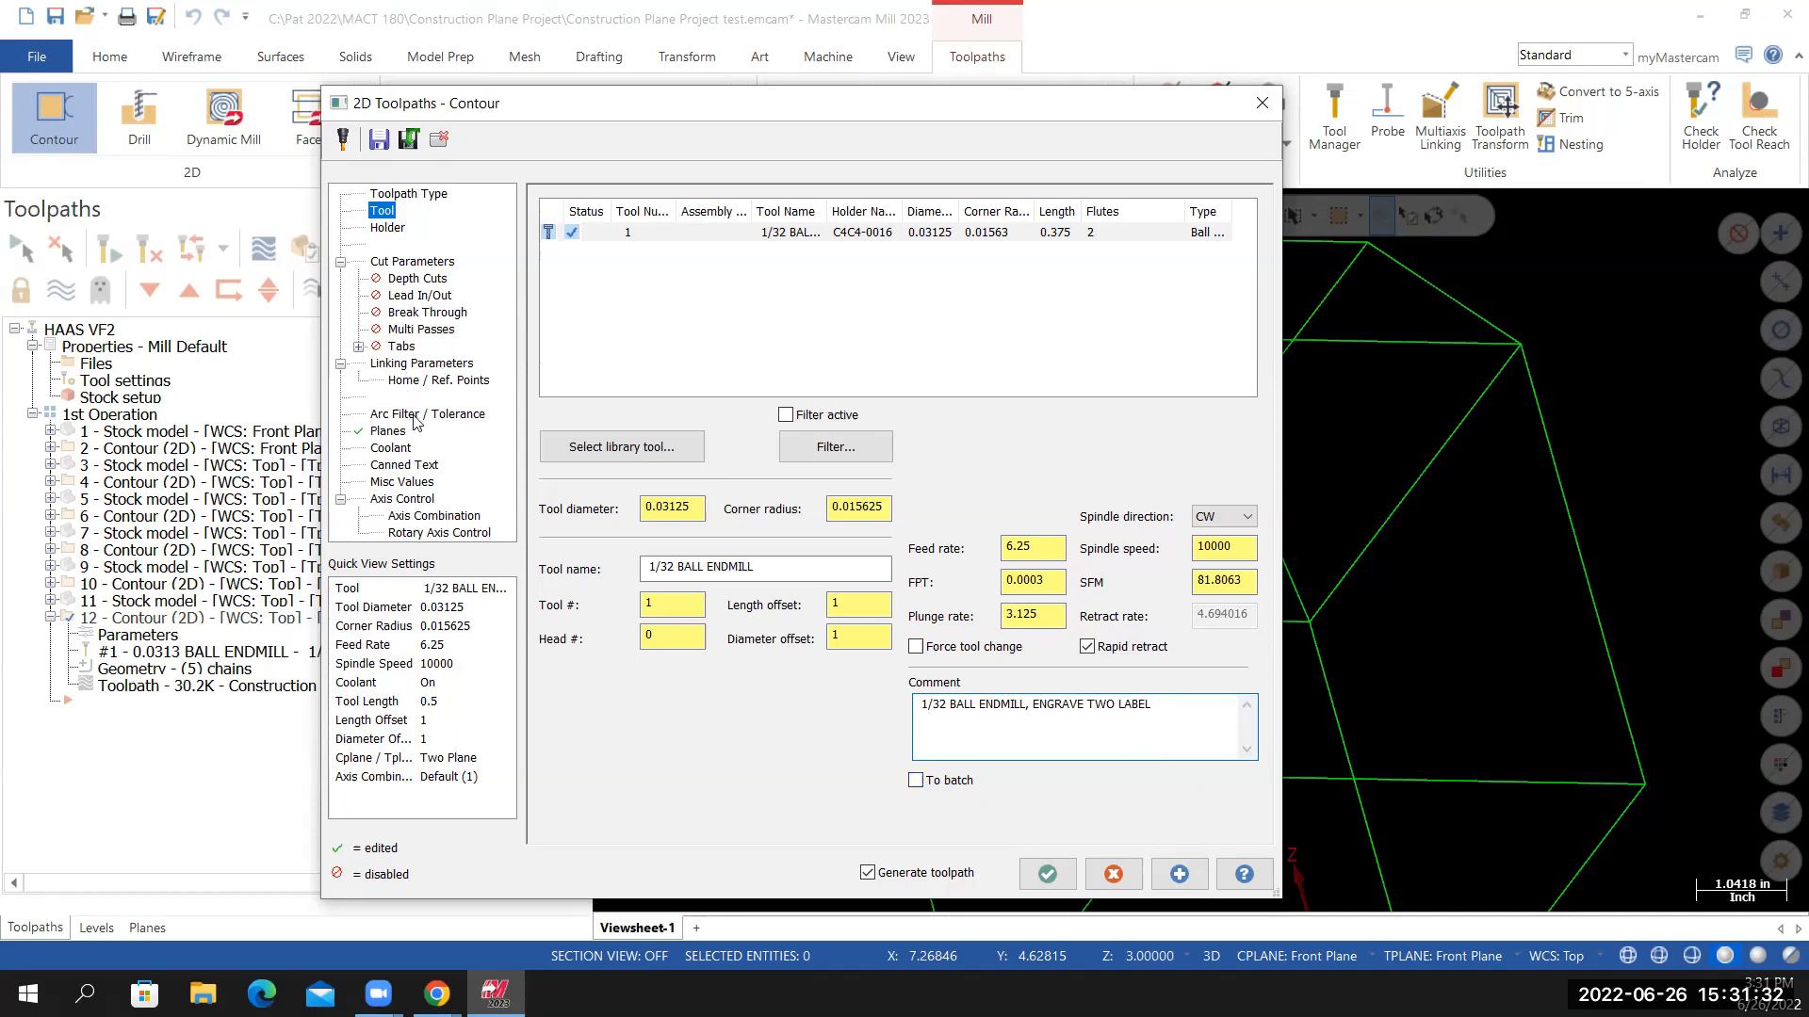
# Replace the chains copied into contour operation 12 with a window selection of the TWO letters, starting at the T
pyautogui.click(408, 194)
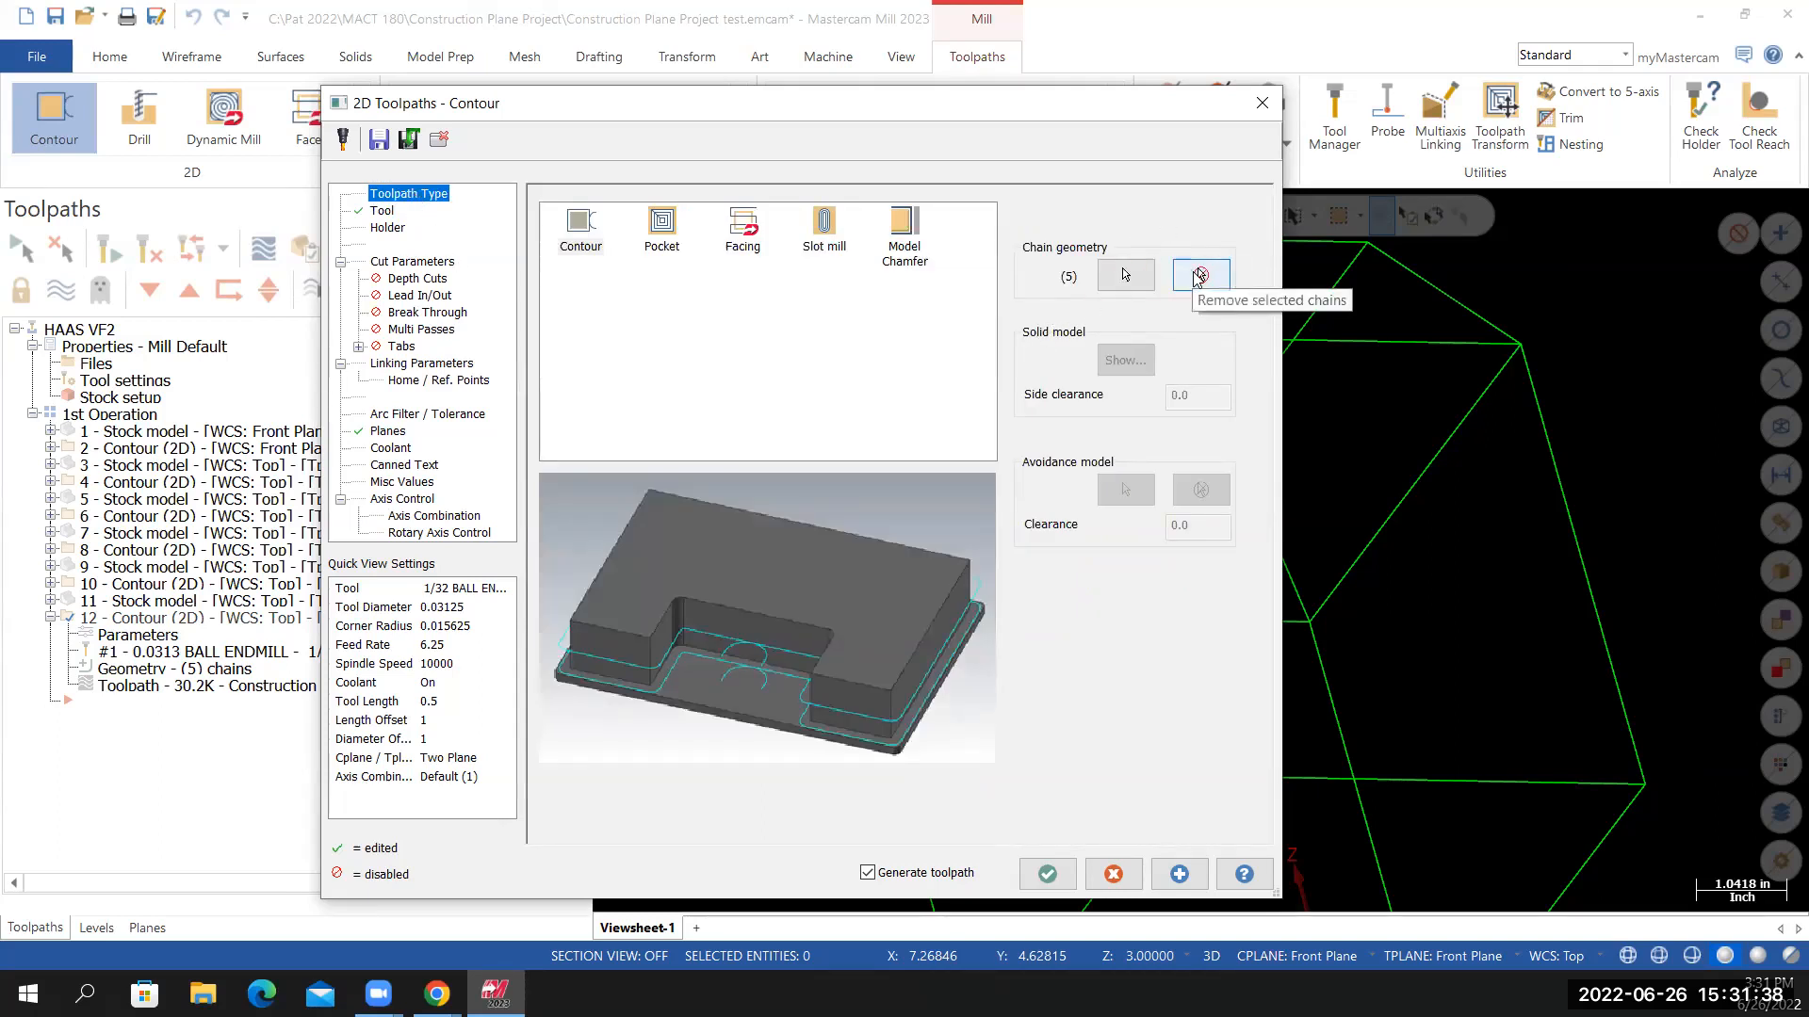
pyautogui.click(1200, 279)
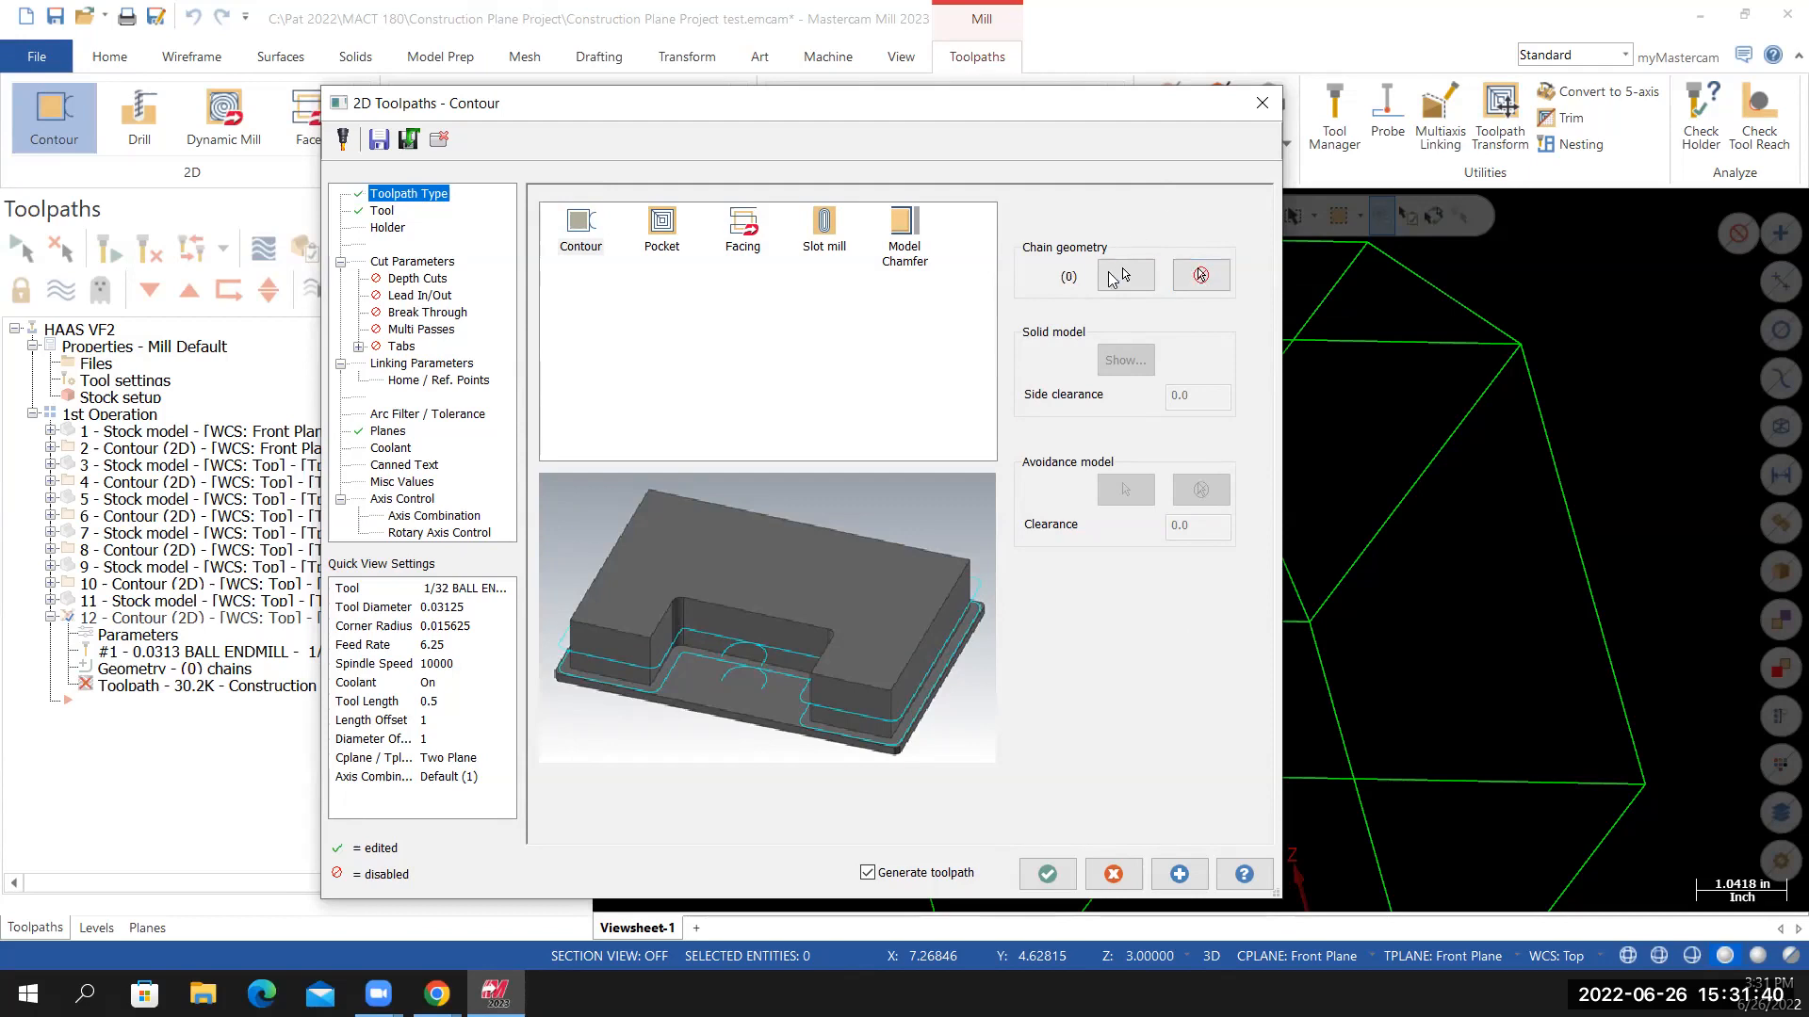
pyautogui.click(1128, 276)
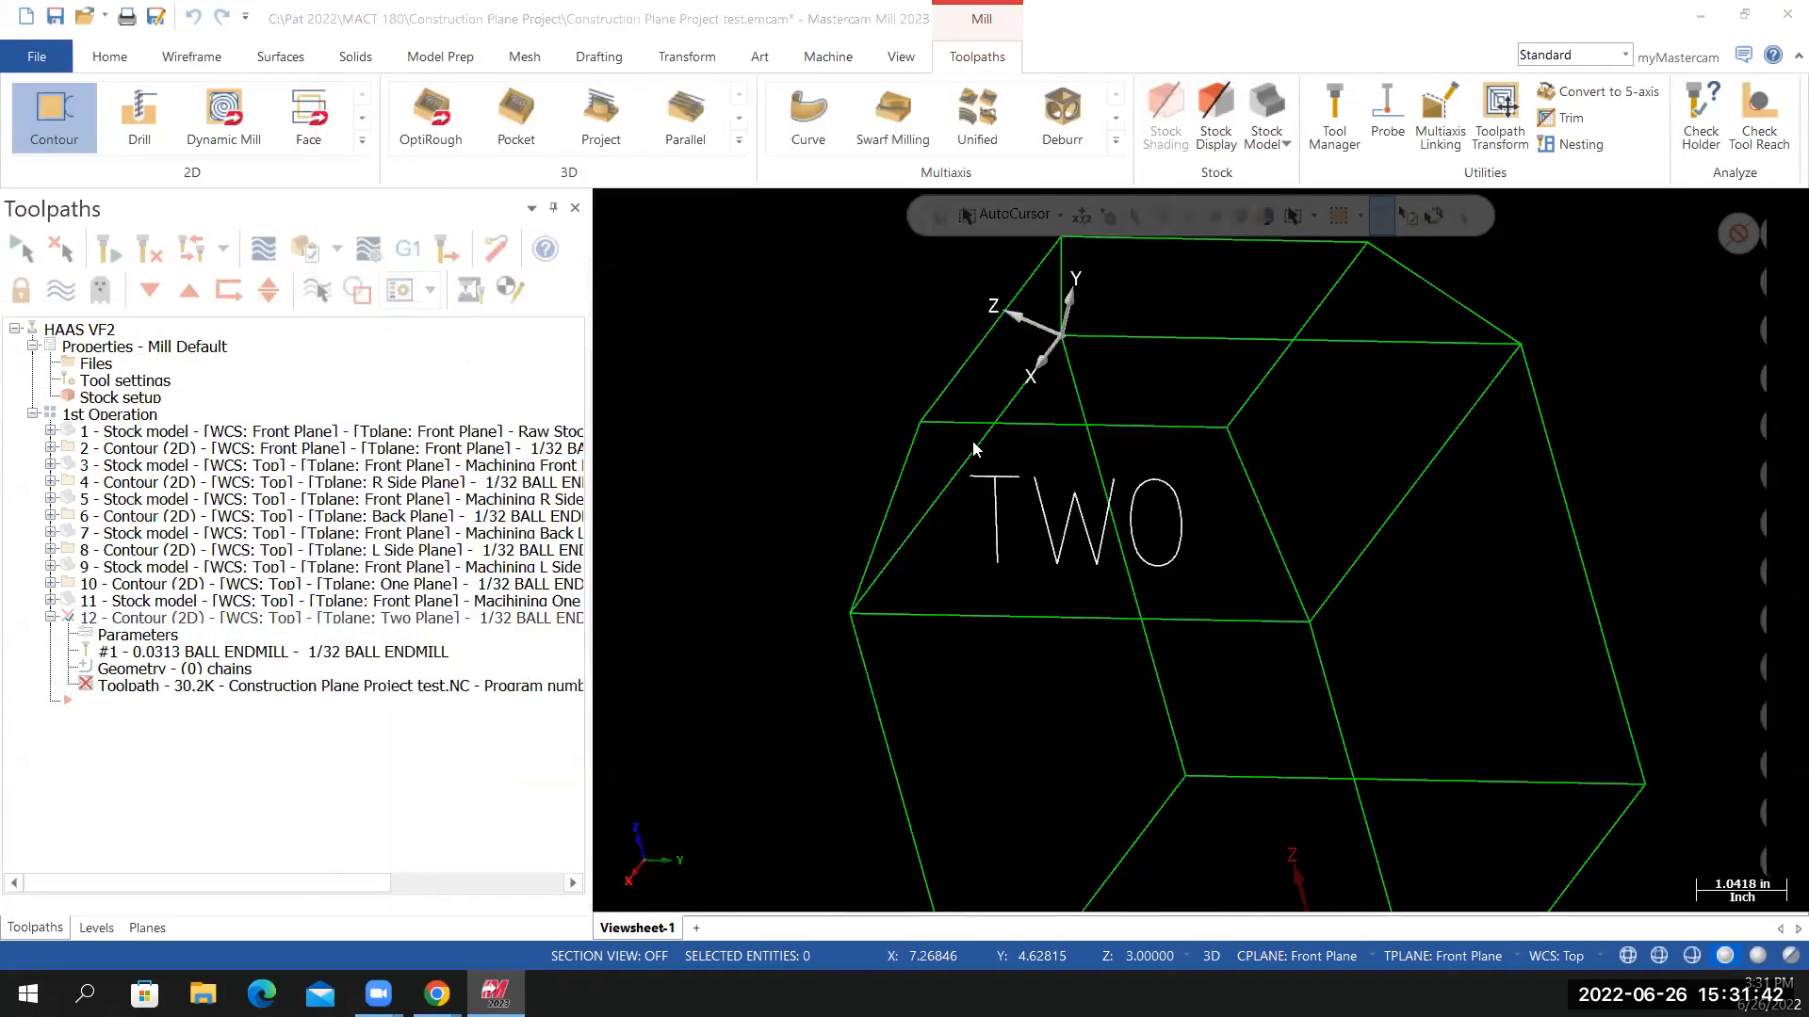
pyautogui.moveTo(897, 688)
pyautogui.mouseDown()
pyautogui.moveTo(999, 590)
pyautogui.moveTo(1213, 445)
pyautogui.mouseUp()
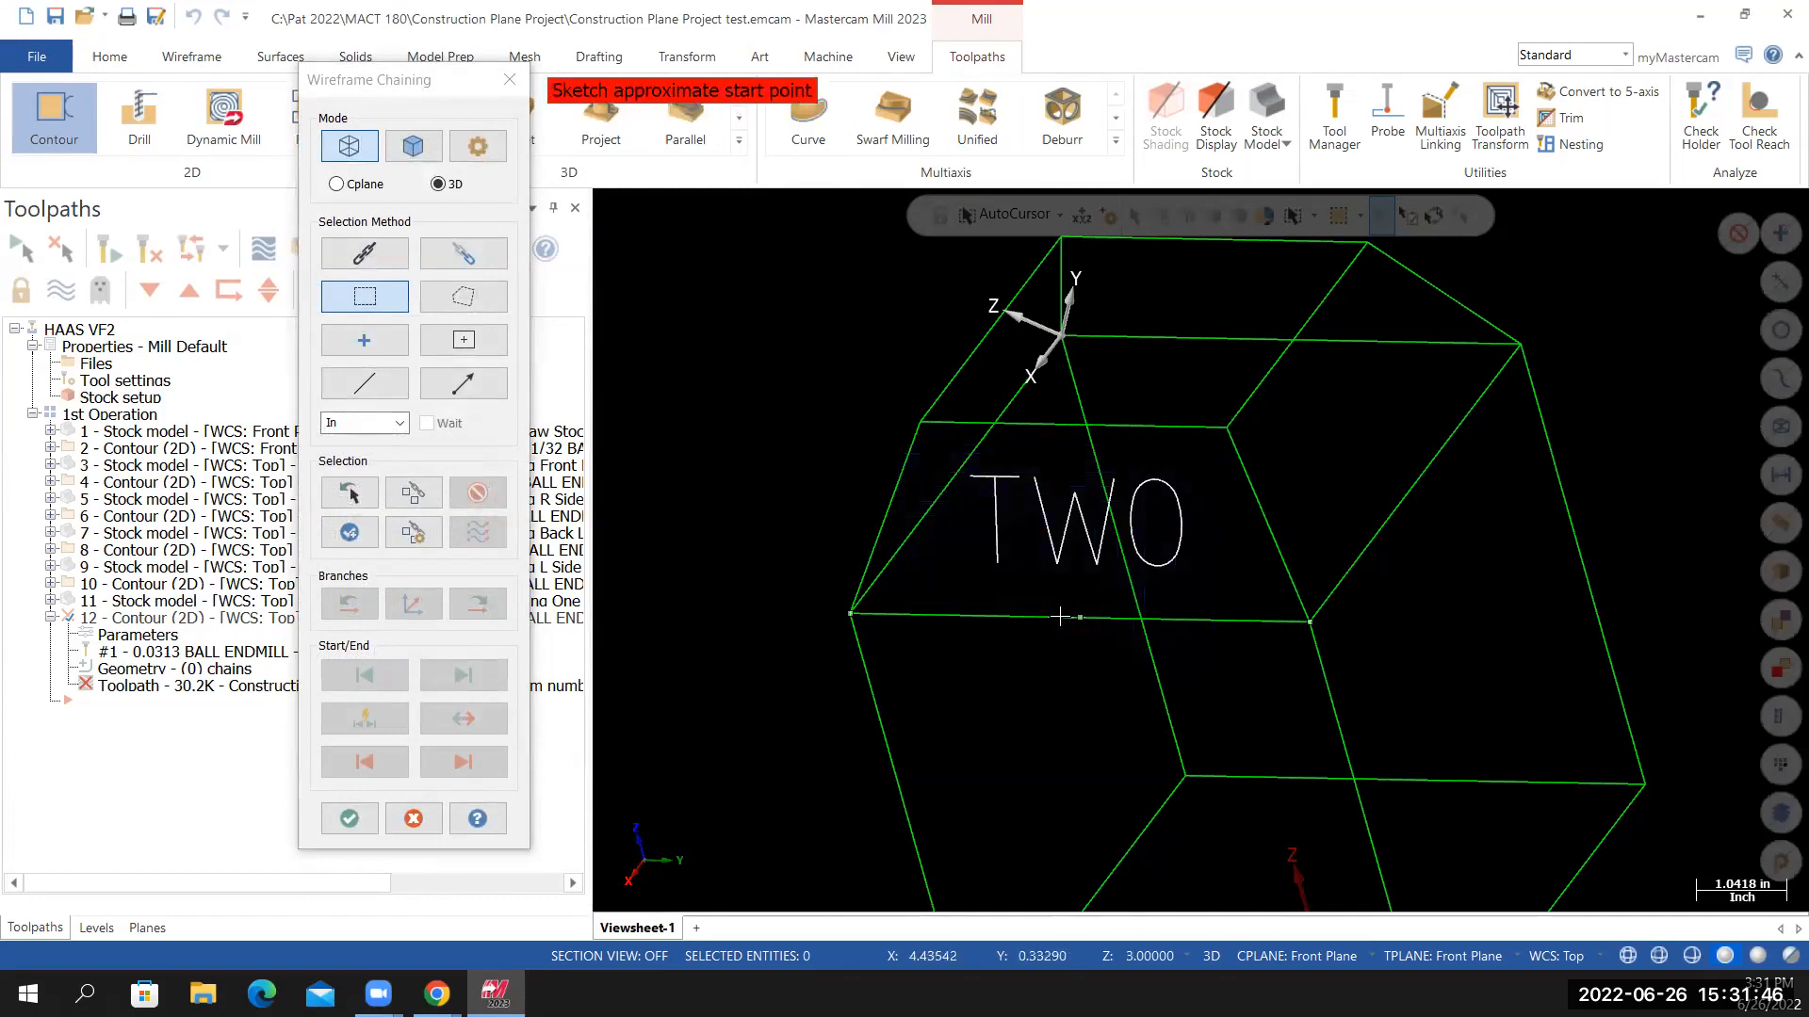
pyautogui.click(997, 563)
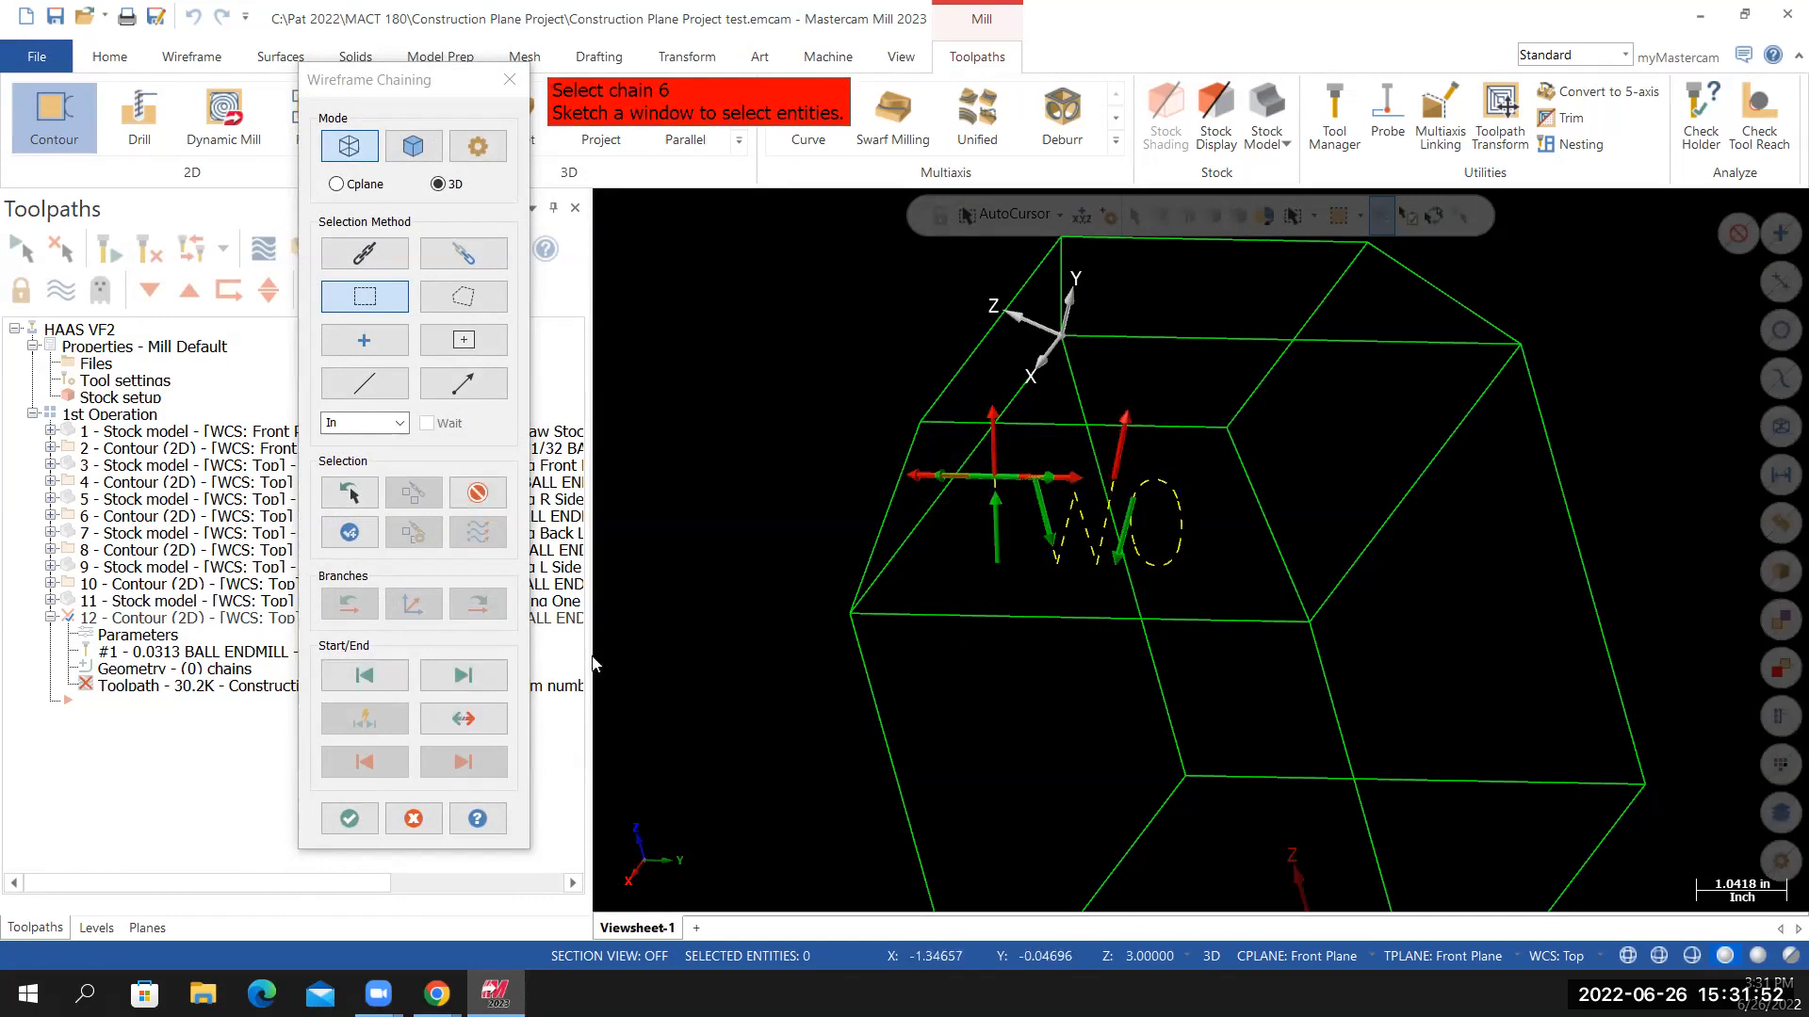
pyautogui.click(352, 819)
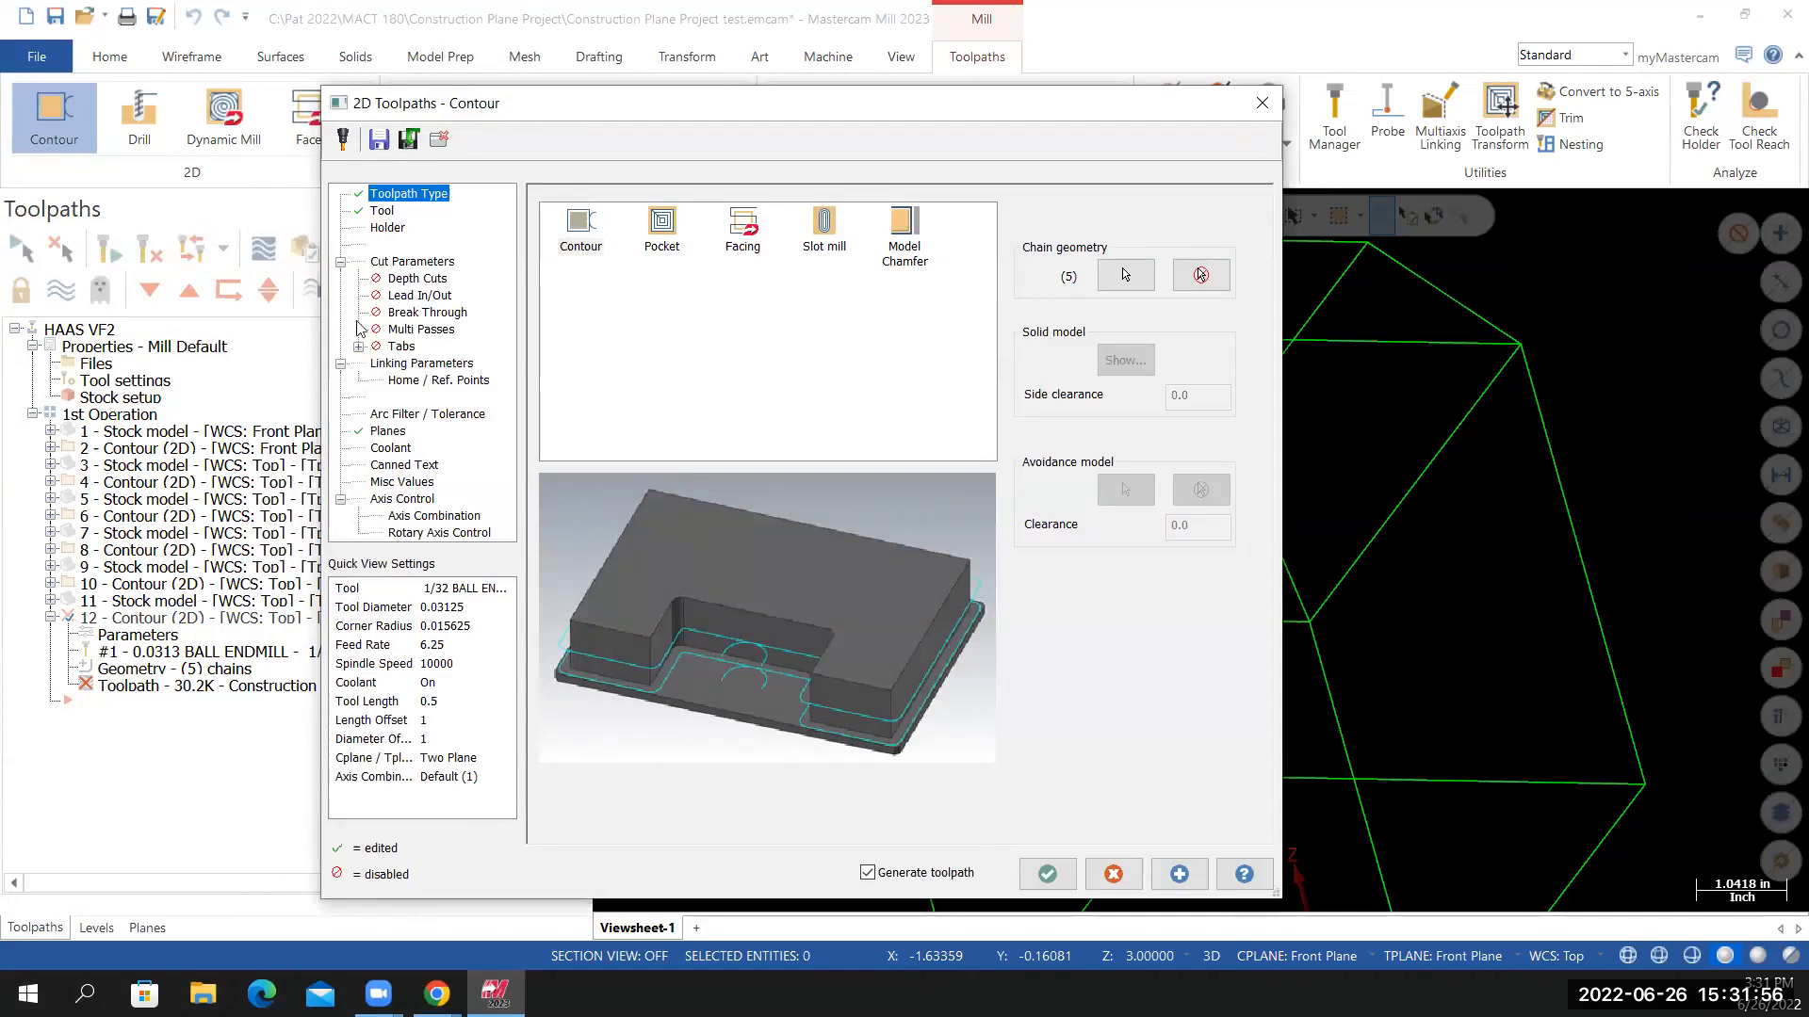
# Review the planes, chain geometry and tool settings of contour operation 12, and accept them to generate the toolpath
pyautogui.click(389, 432)
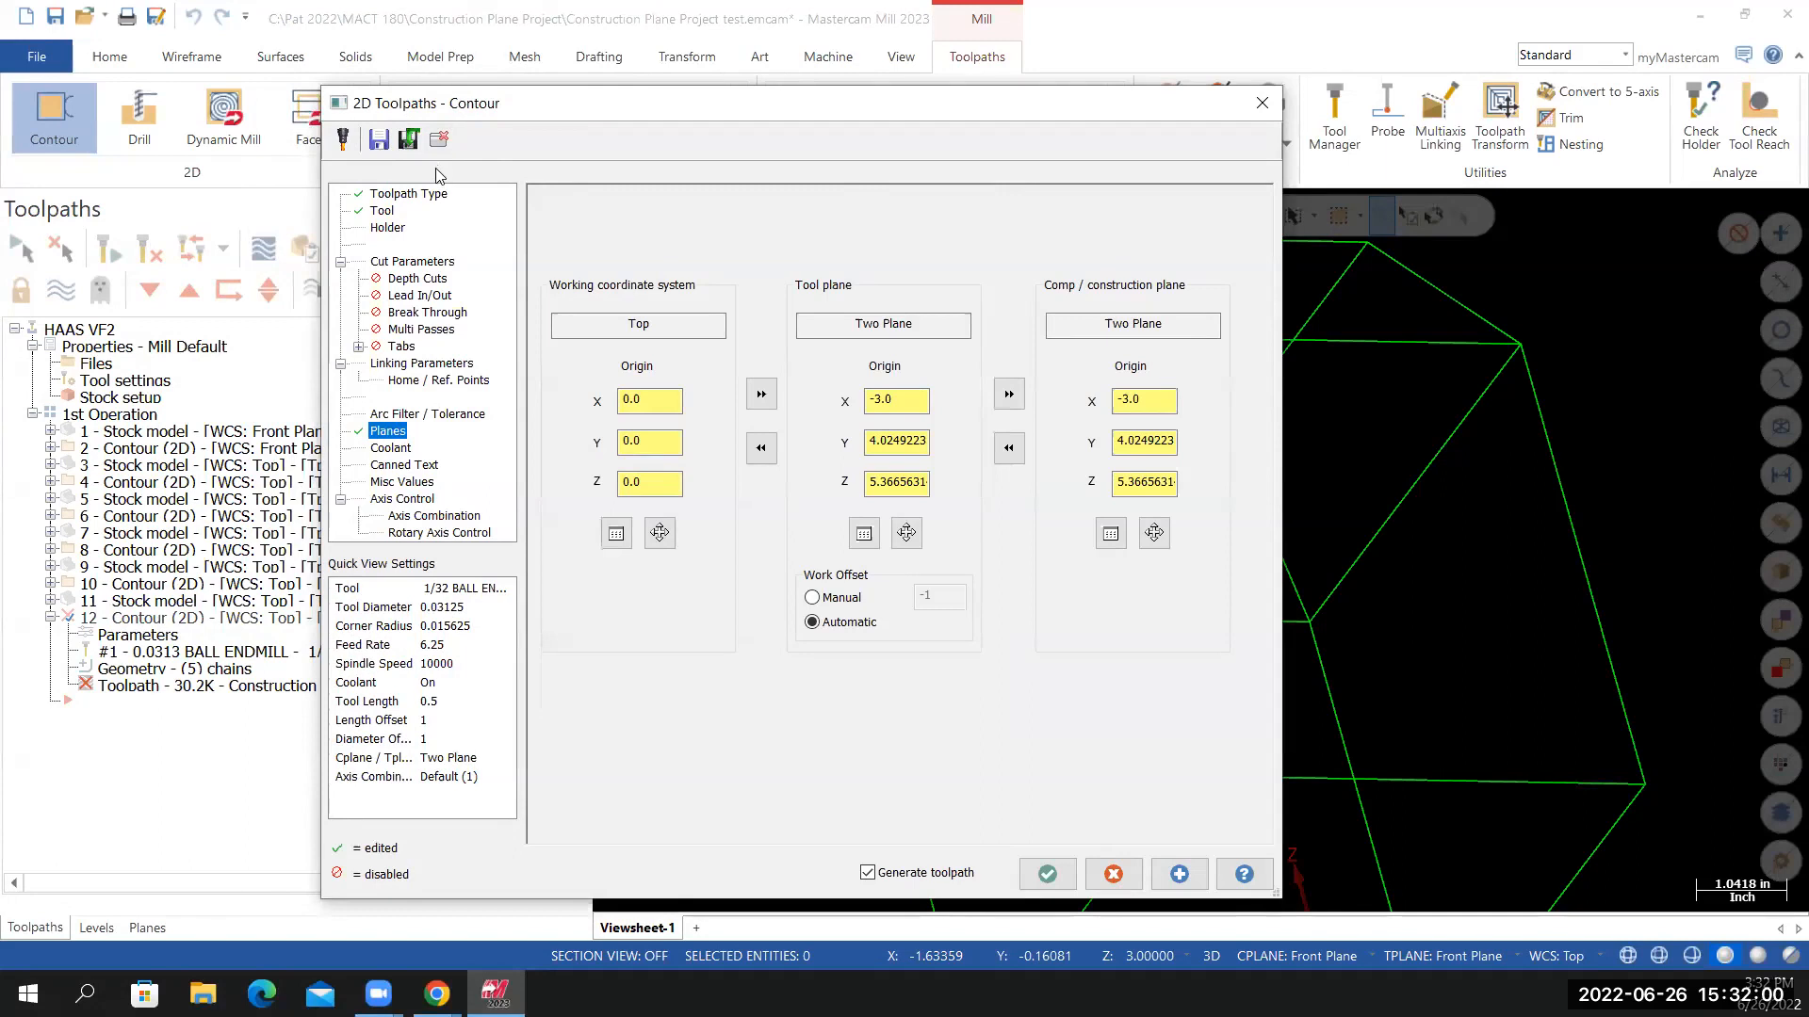
pyautogui.click(407, 195)
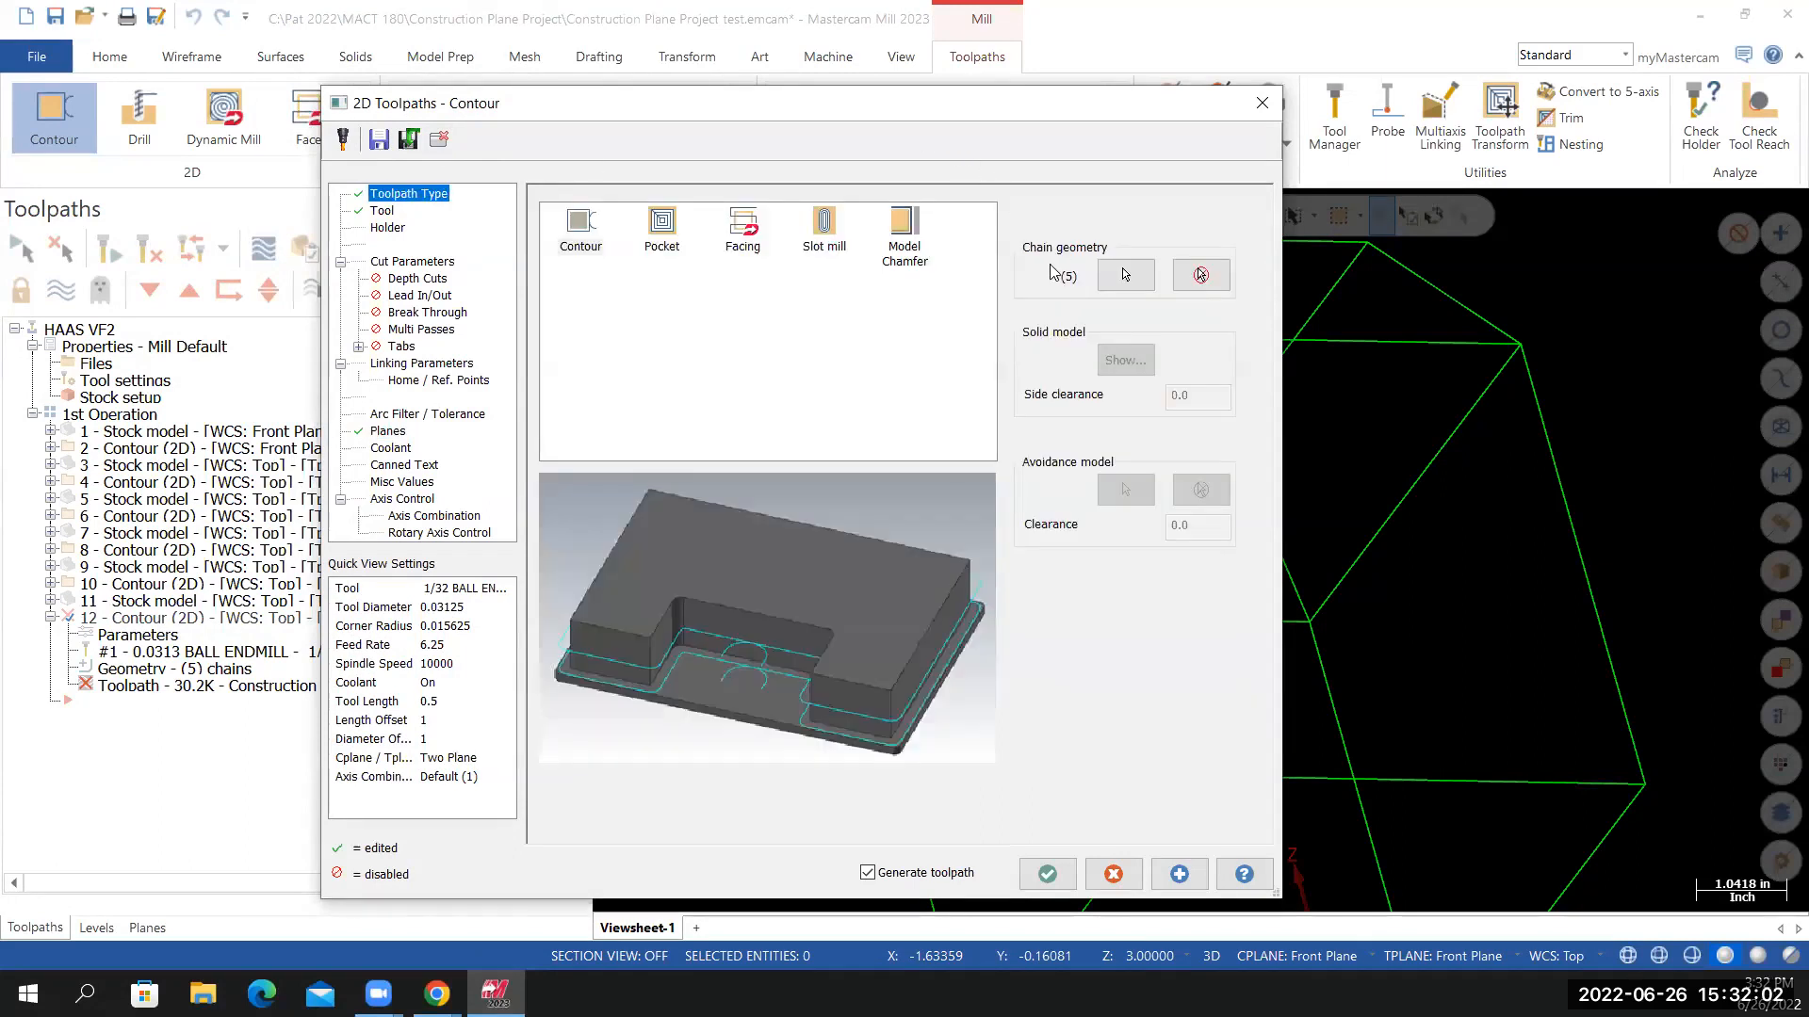
pyautogui.click(387, 213)
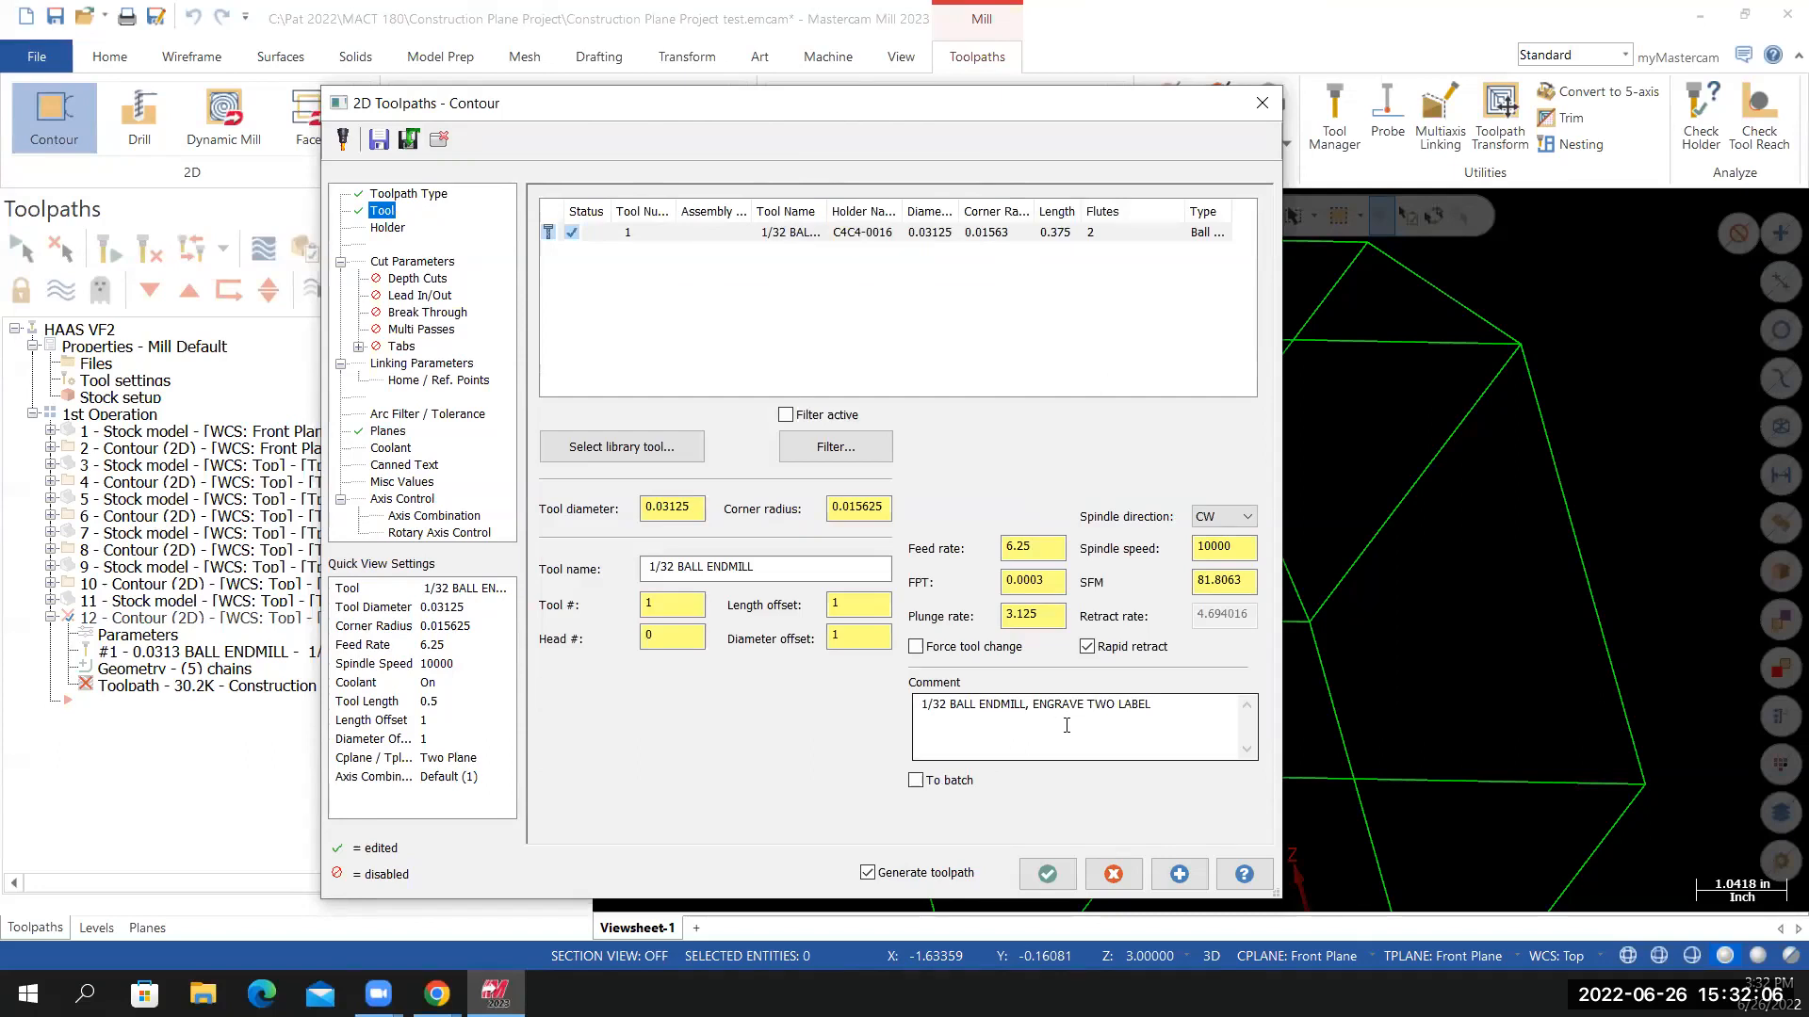
pyautogui.click(1062, 875)
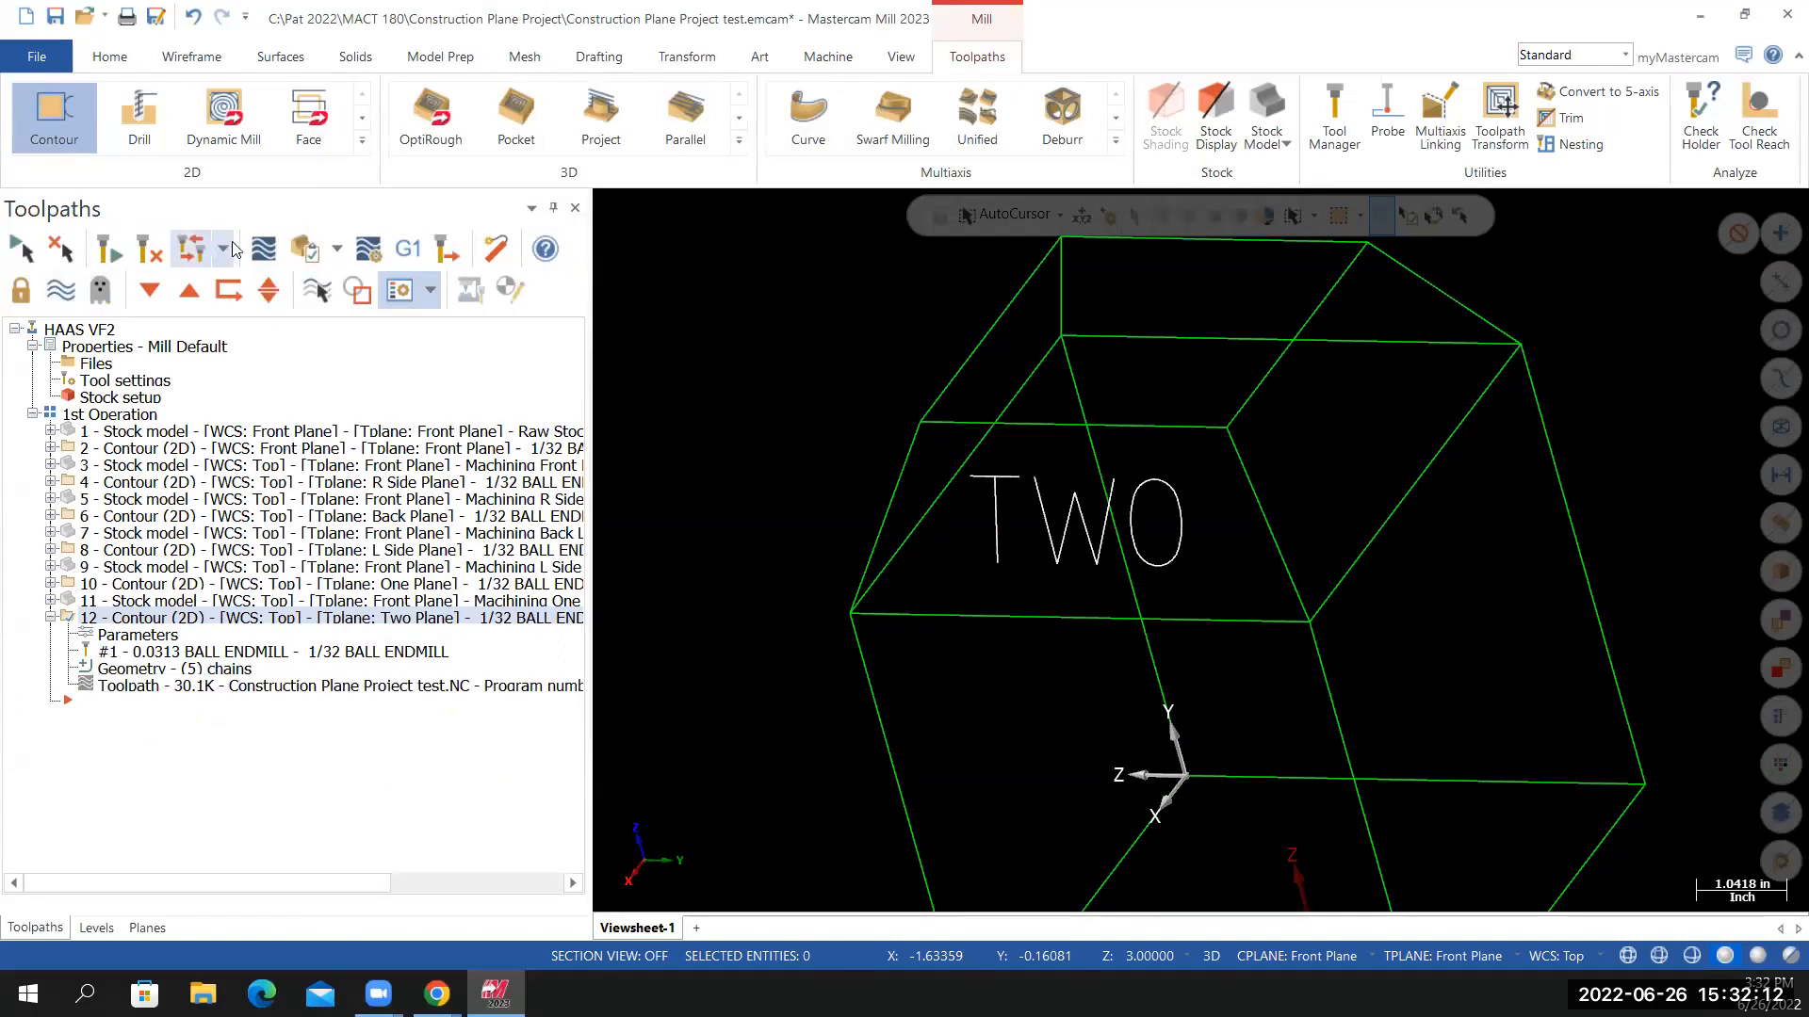
# Backplot the Two Plane contour toolpath and inspect the tool motion along the TWO label
pyautogui.click(261, 250)
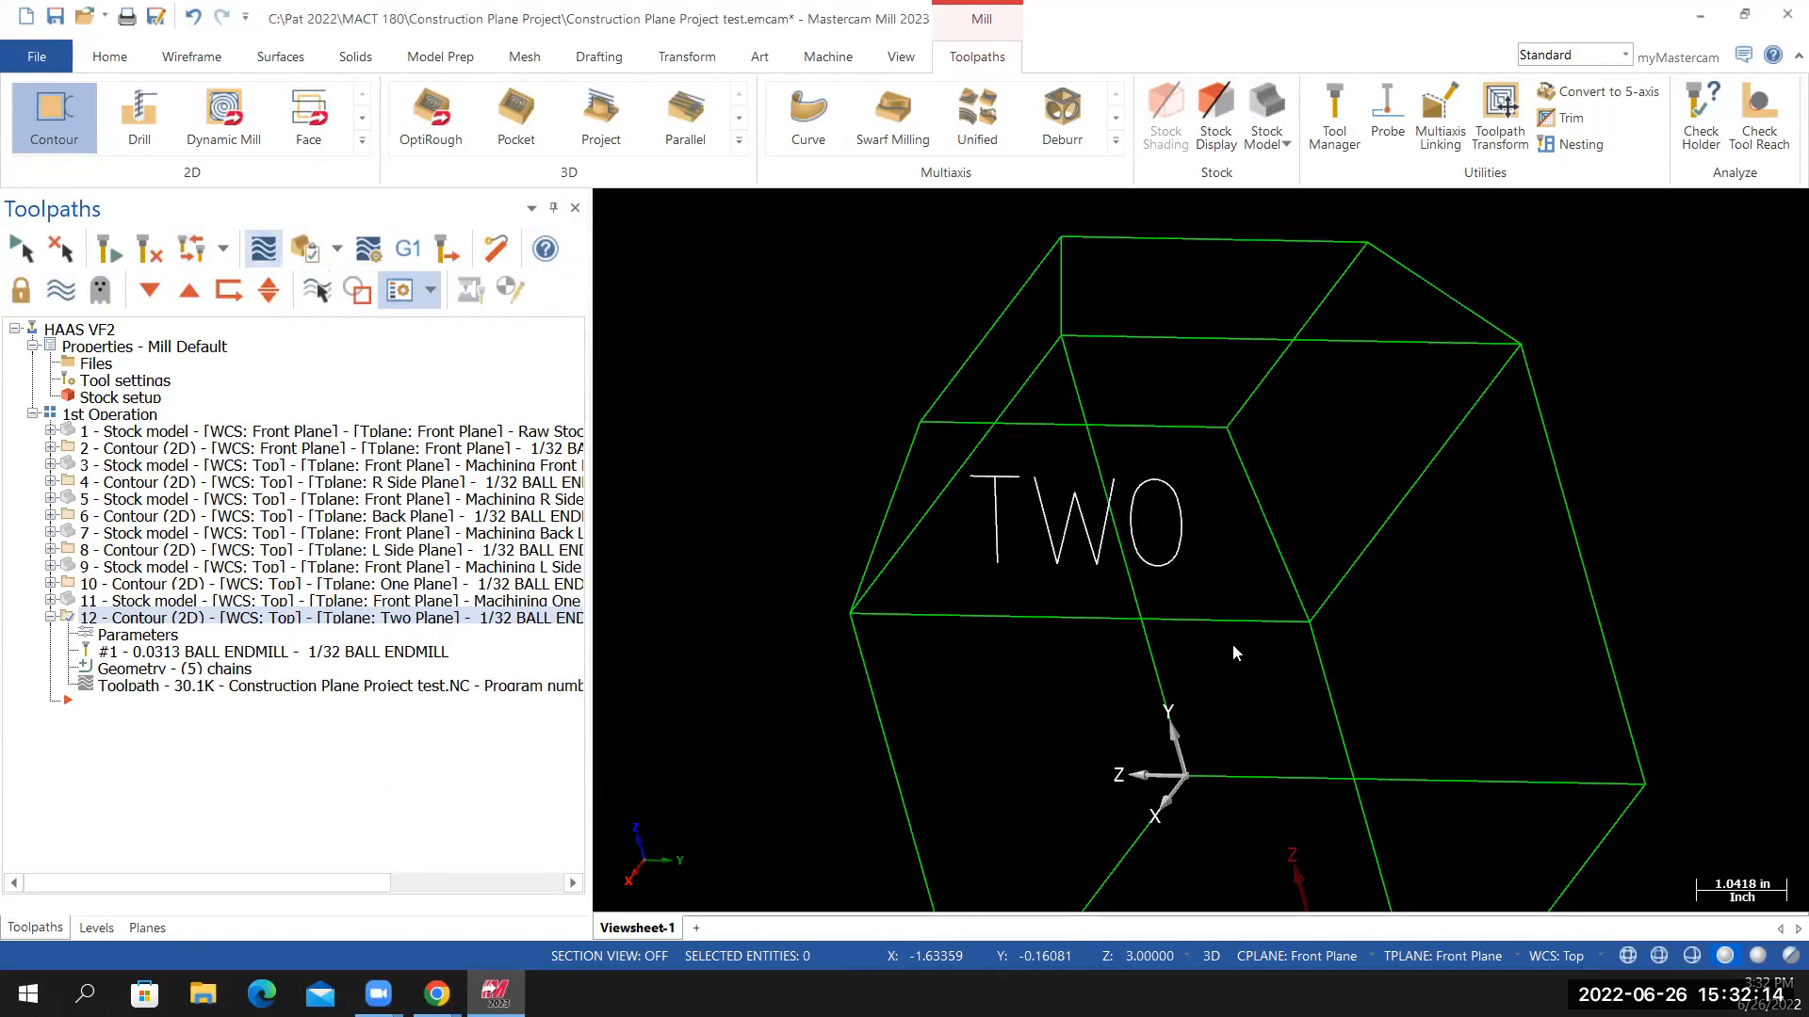
pyautogui.moveTo(800, 396); pyautogui.dragTo(664, 276, button='middle')
pyautogui.click(605, 203)
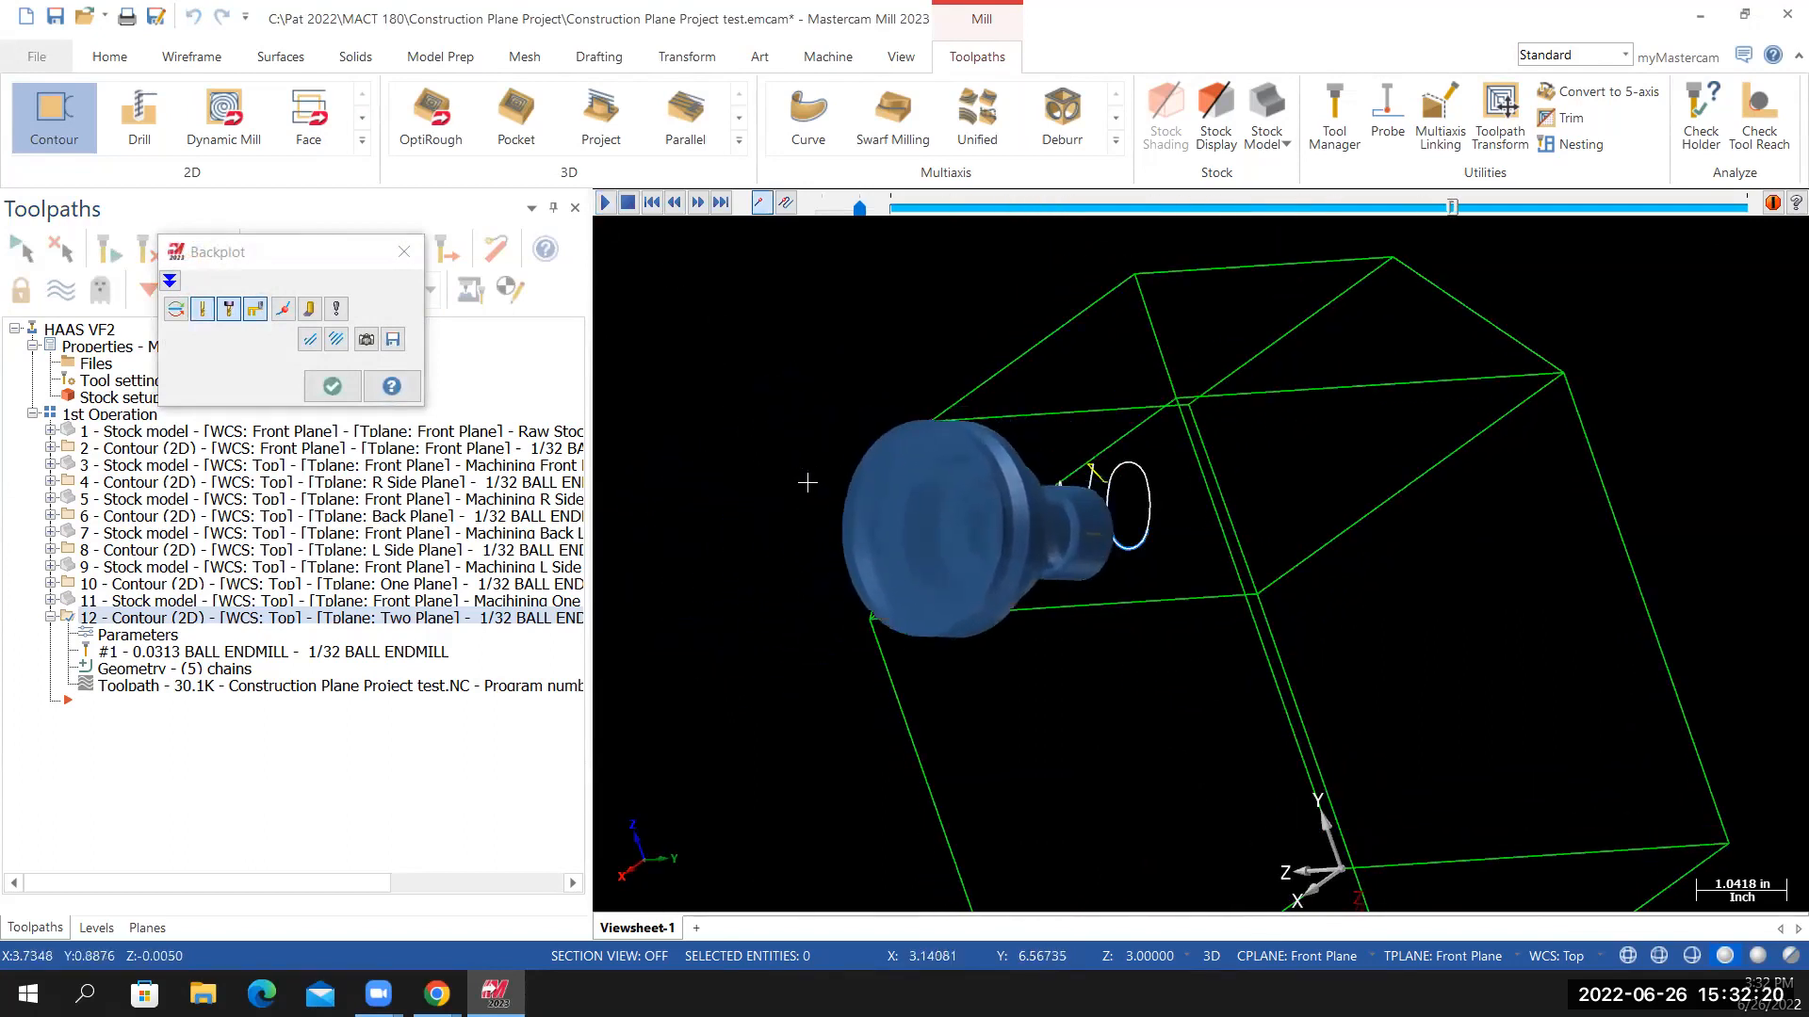
pyautogui.moveTo(986, 602); pyautogui.dragTo(1060, 713, button='middle')
pyautogui.click(404, 250)
pyautogui.scroll(4, 1060, 713)
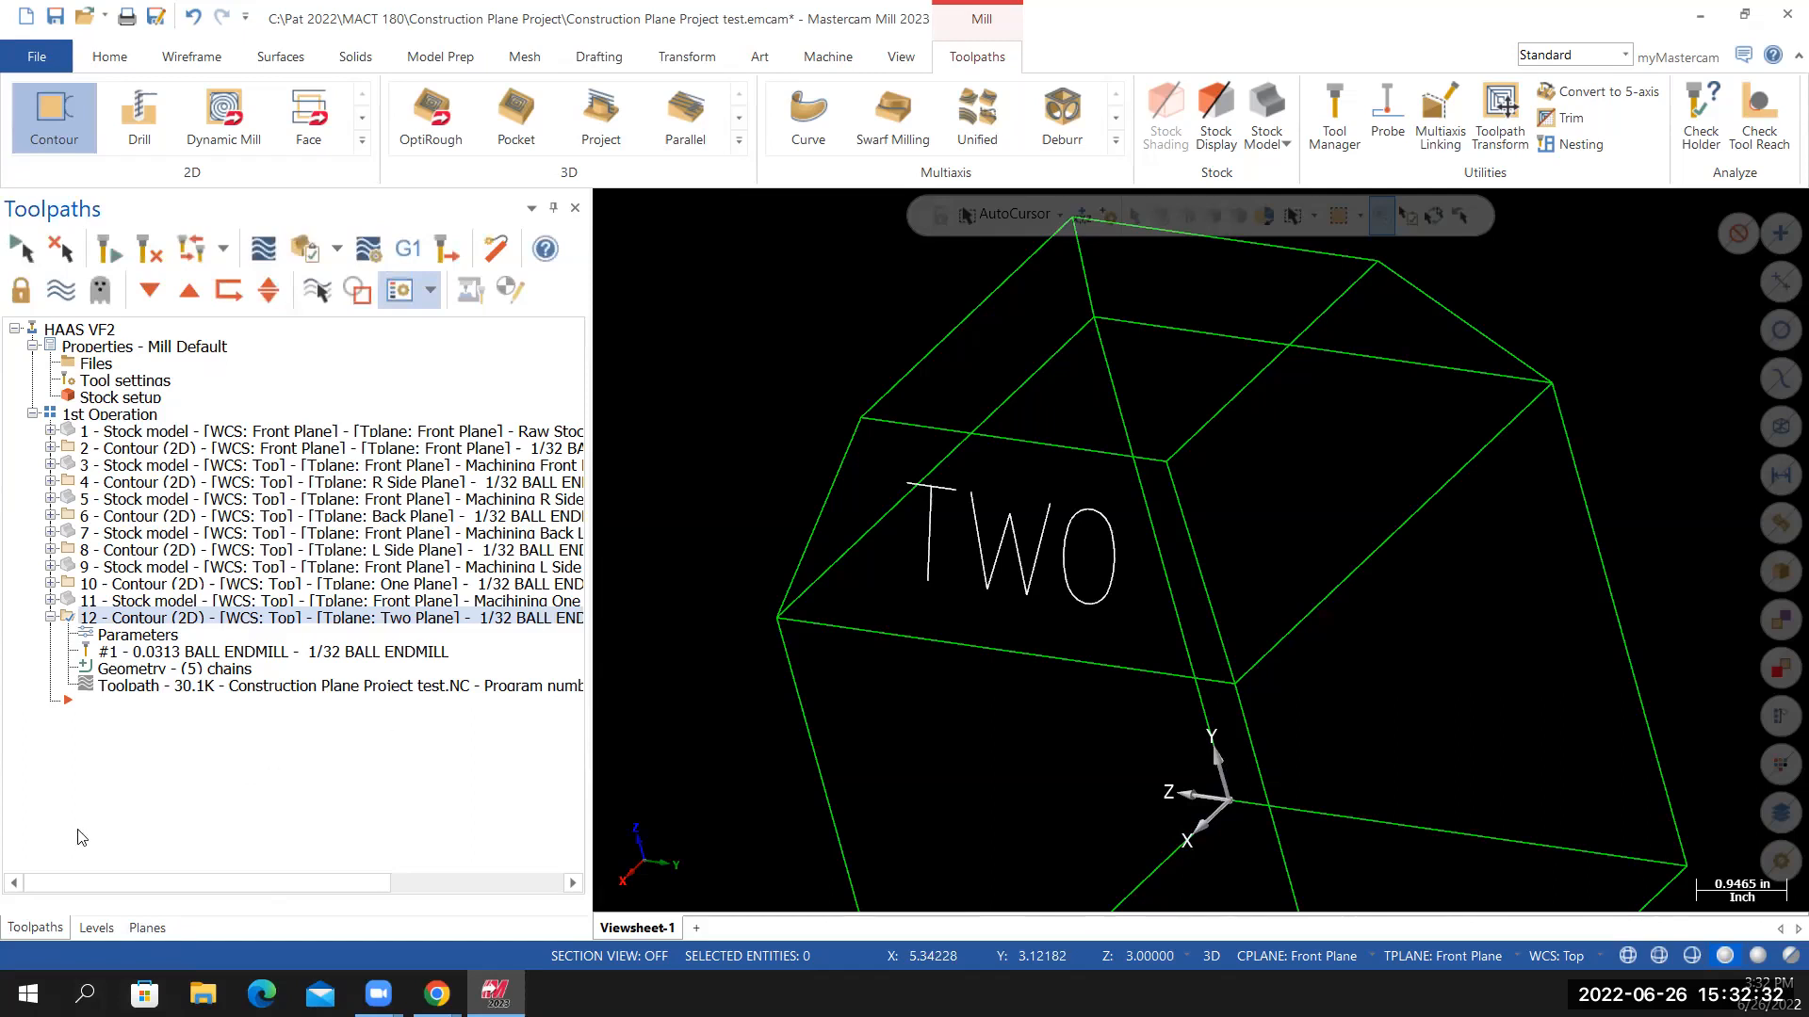
# Hide level 15, Two, and return to the list of toolpath operations
pyautogui.click(96, 928)
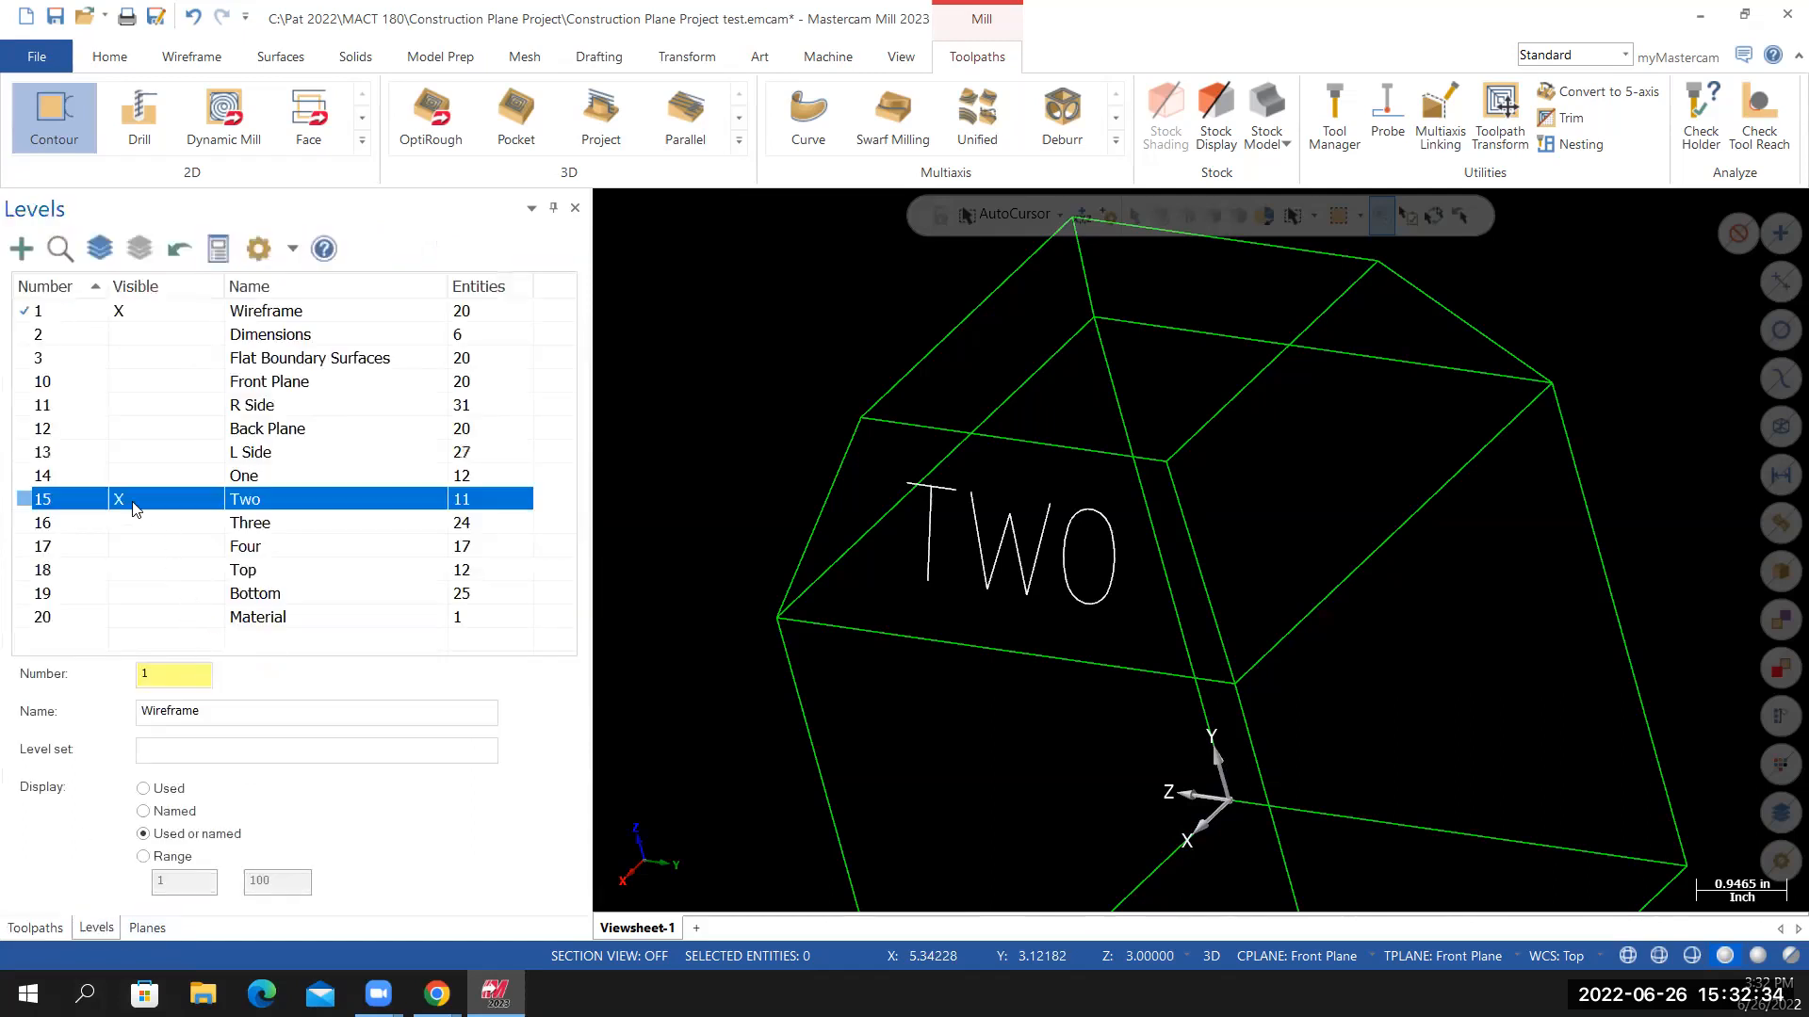
pyautogui.click(108, 505)
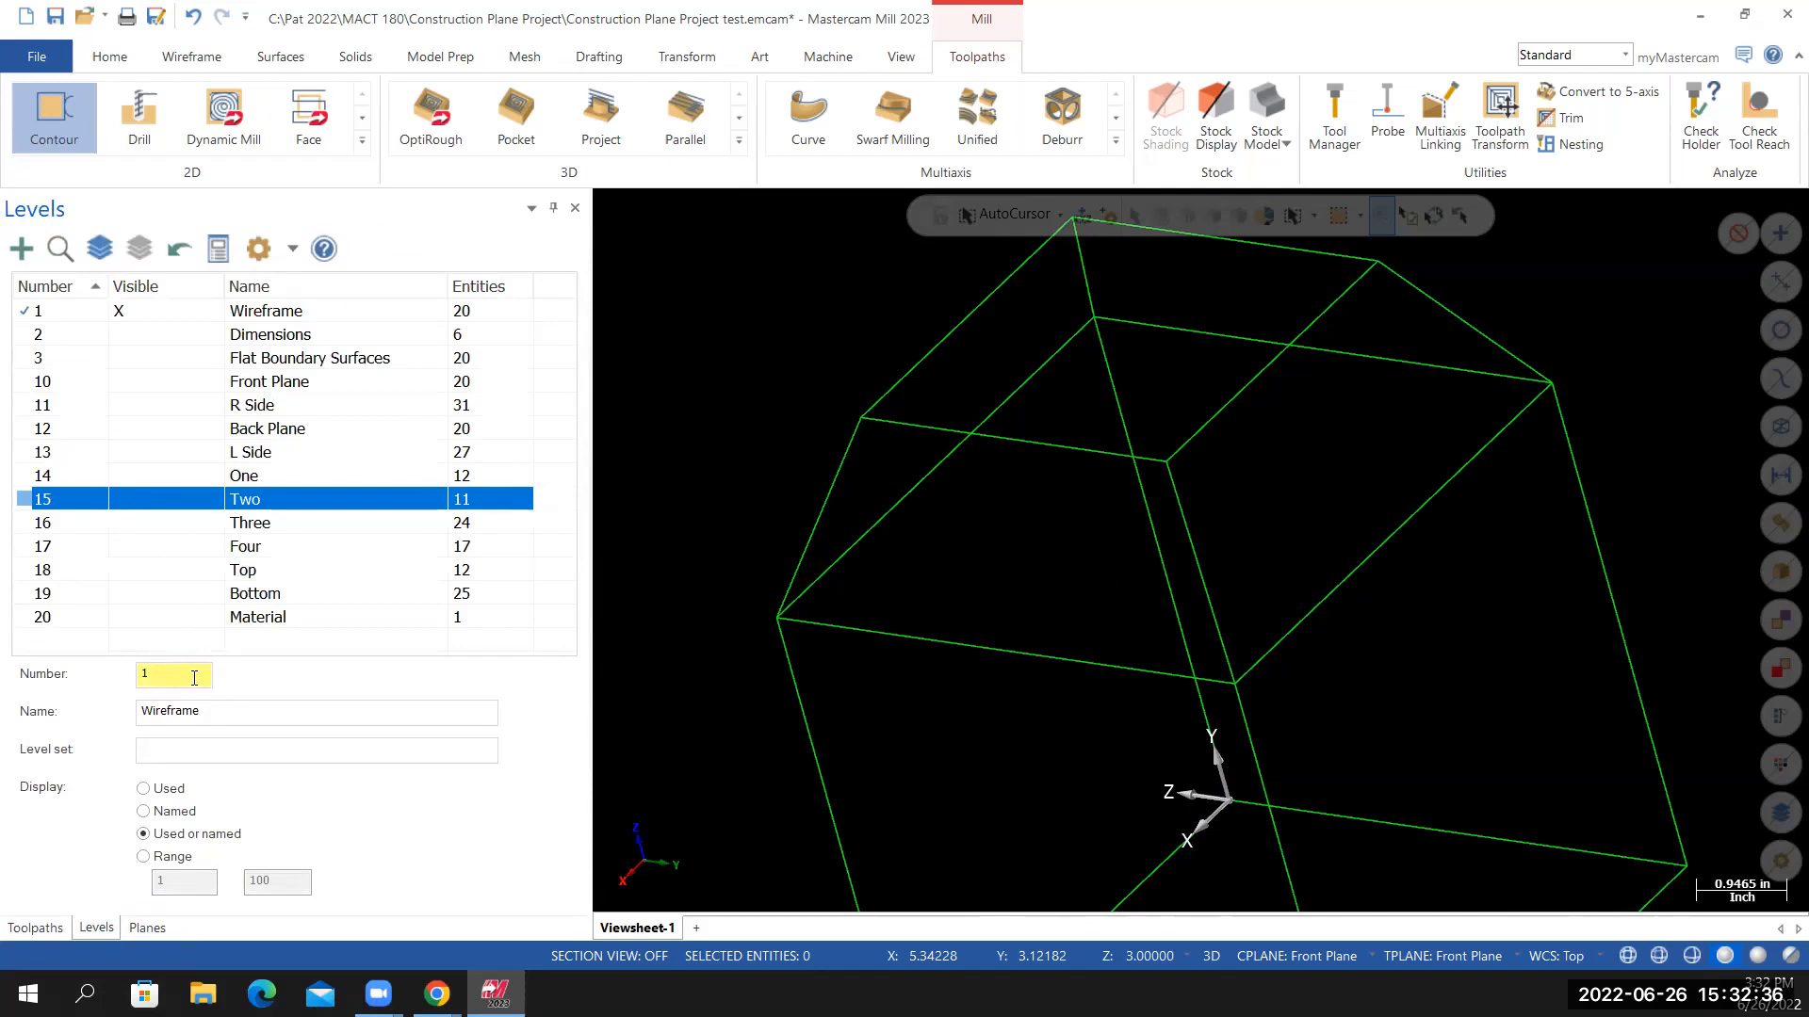
pyautogui.click(35, 928)
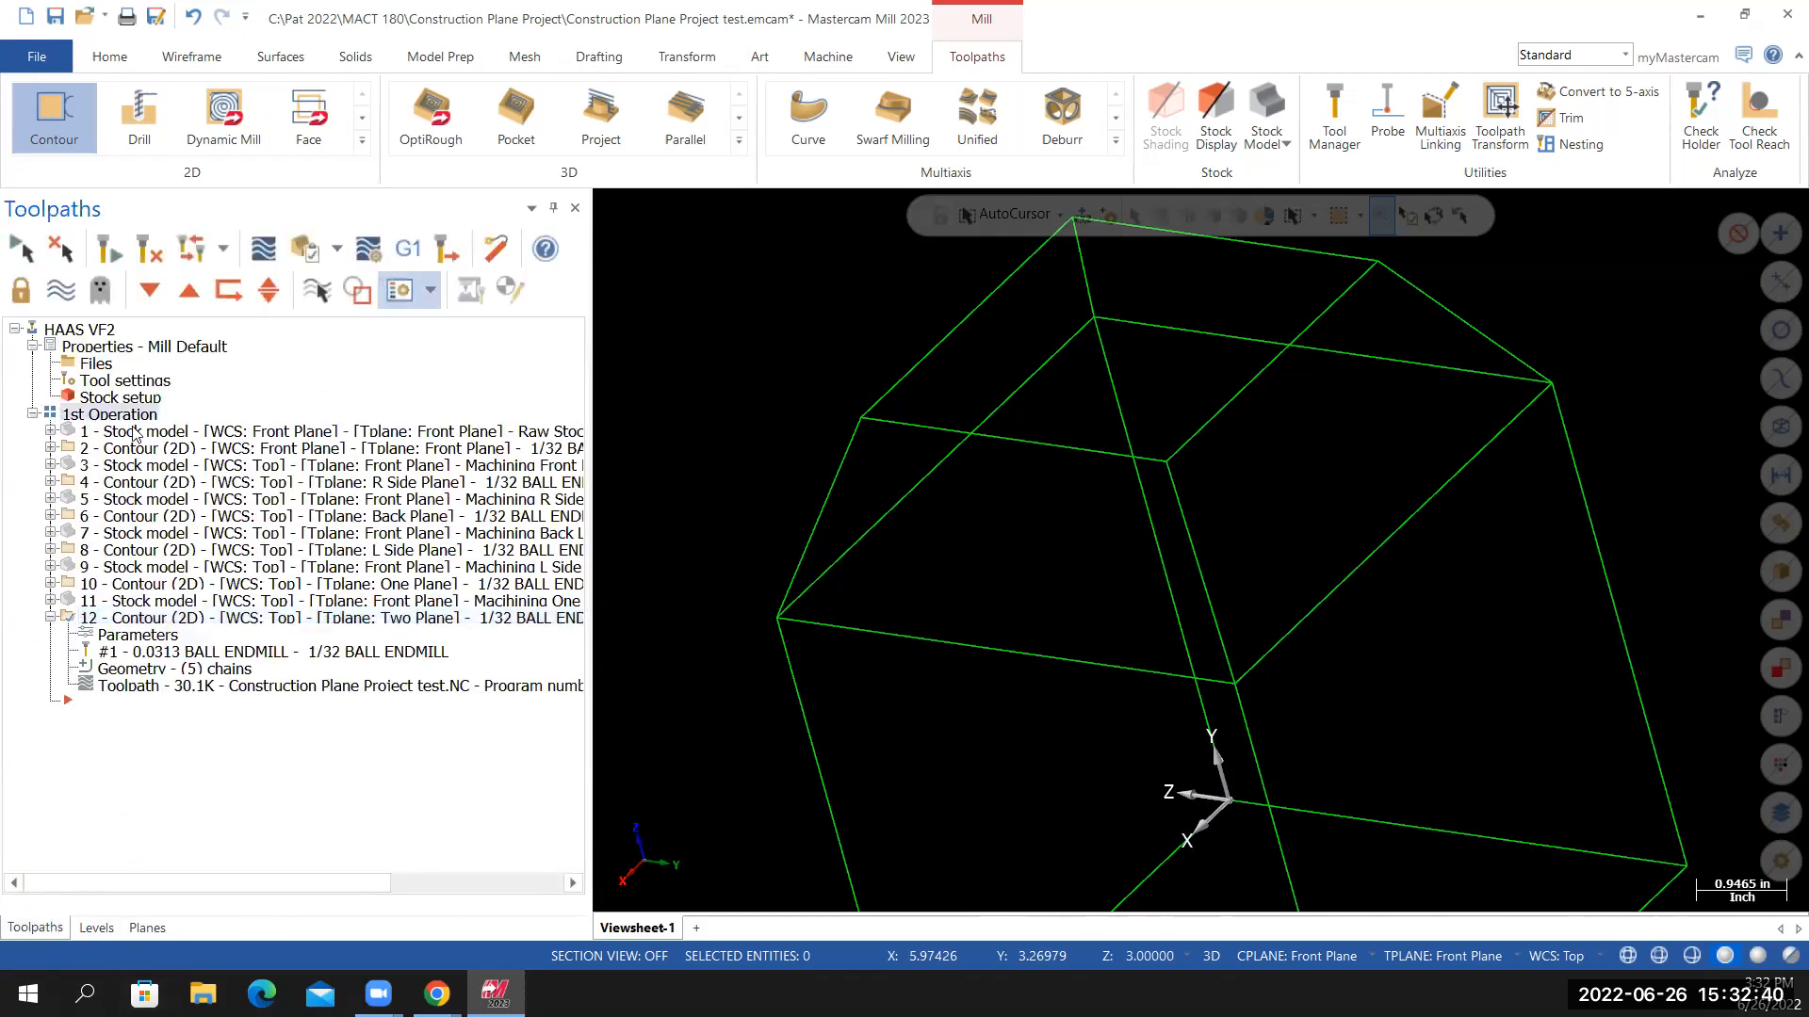
# Verify all operations in the simulator, inspect the engraved TWO face, and close the simulation
pyautogui.click(50, 618)
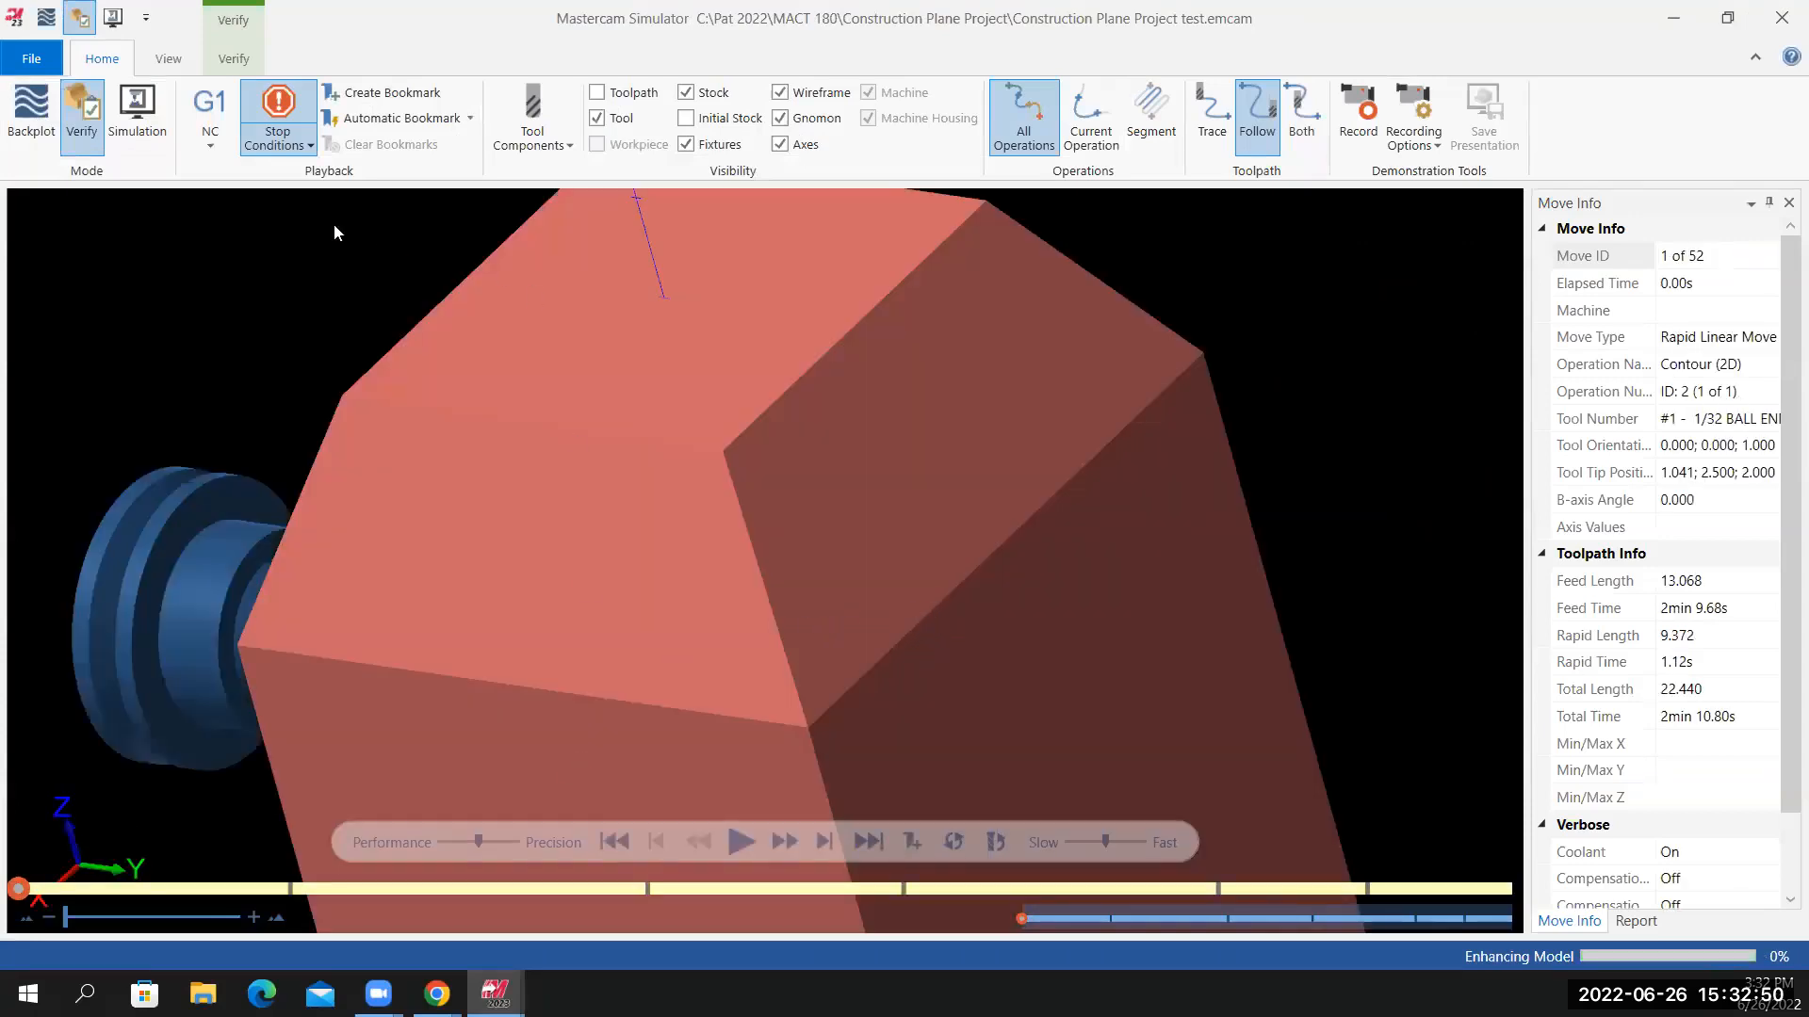
pyautogui.click(278, 127)
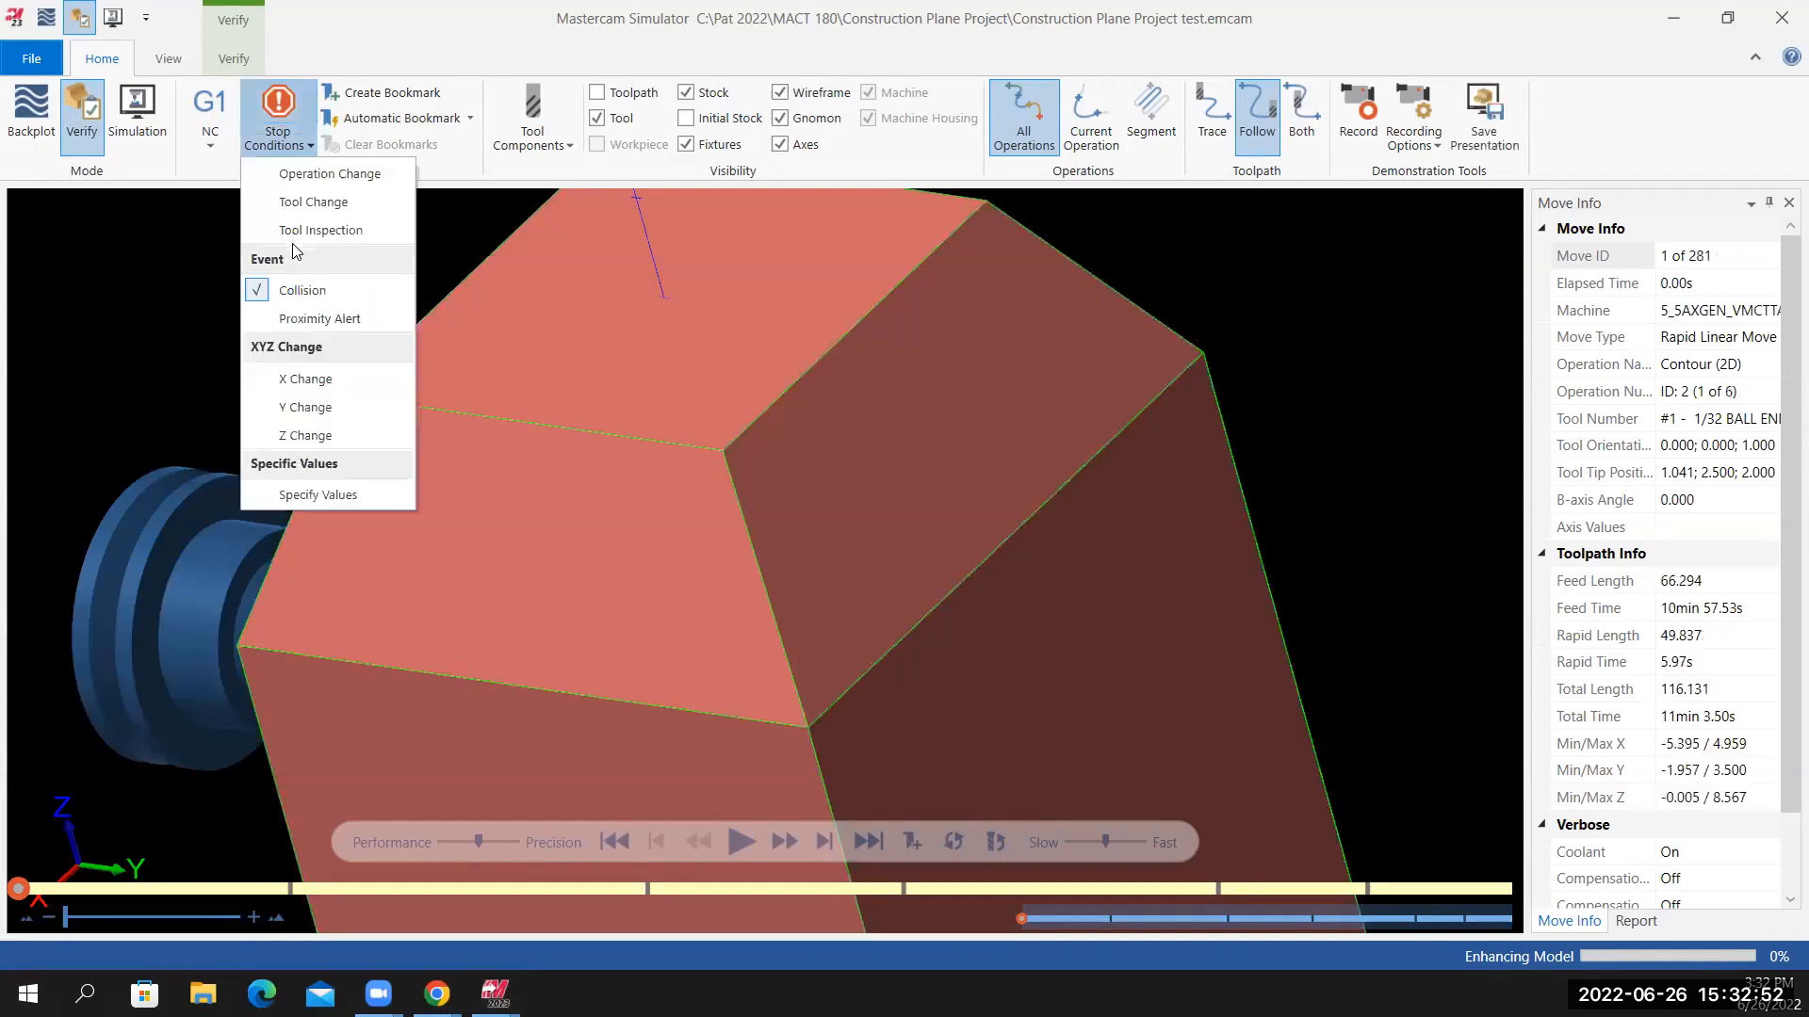
pyautogui.click(469, 249)
pyautogui.click(750, 843)
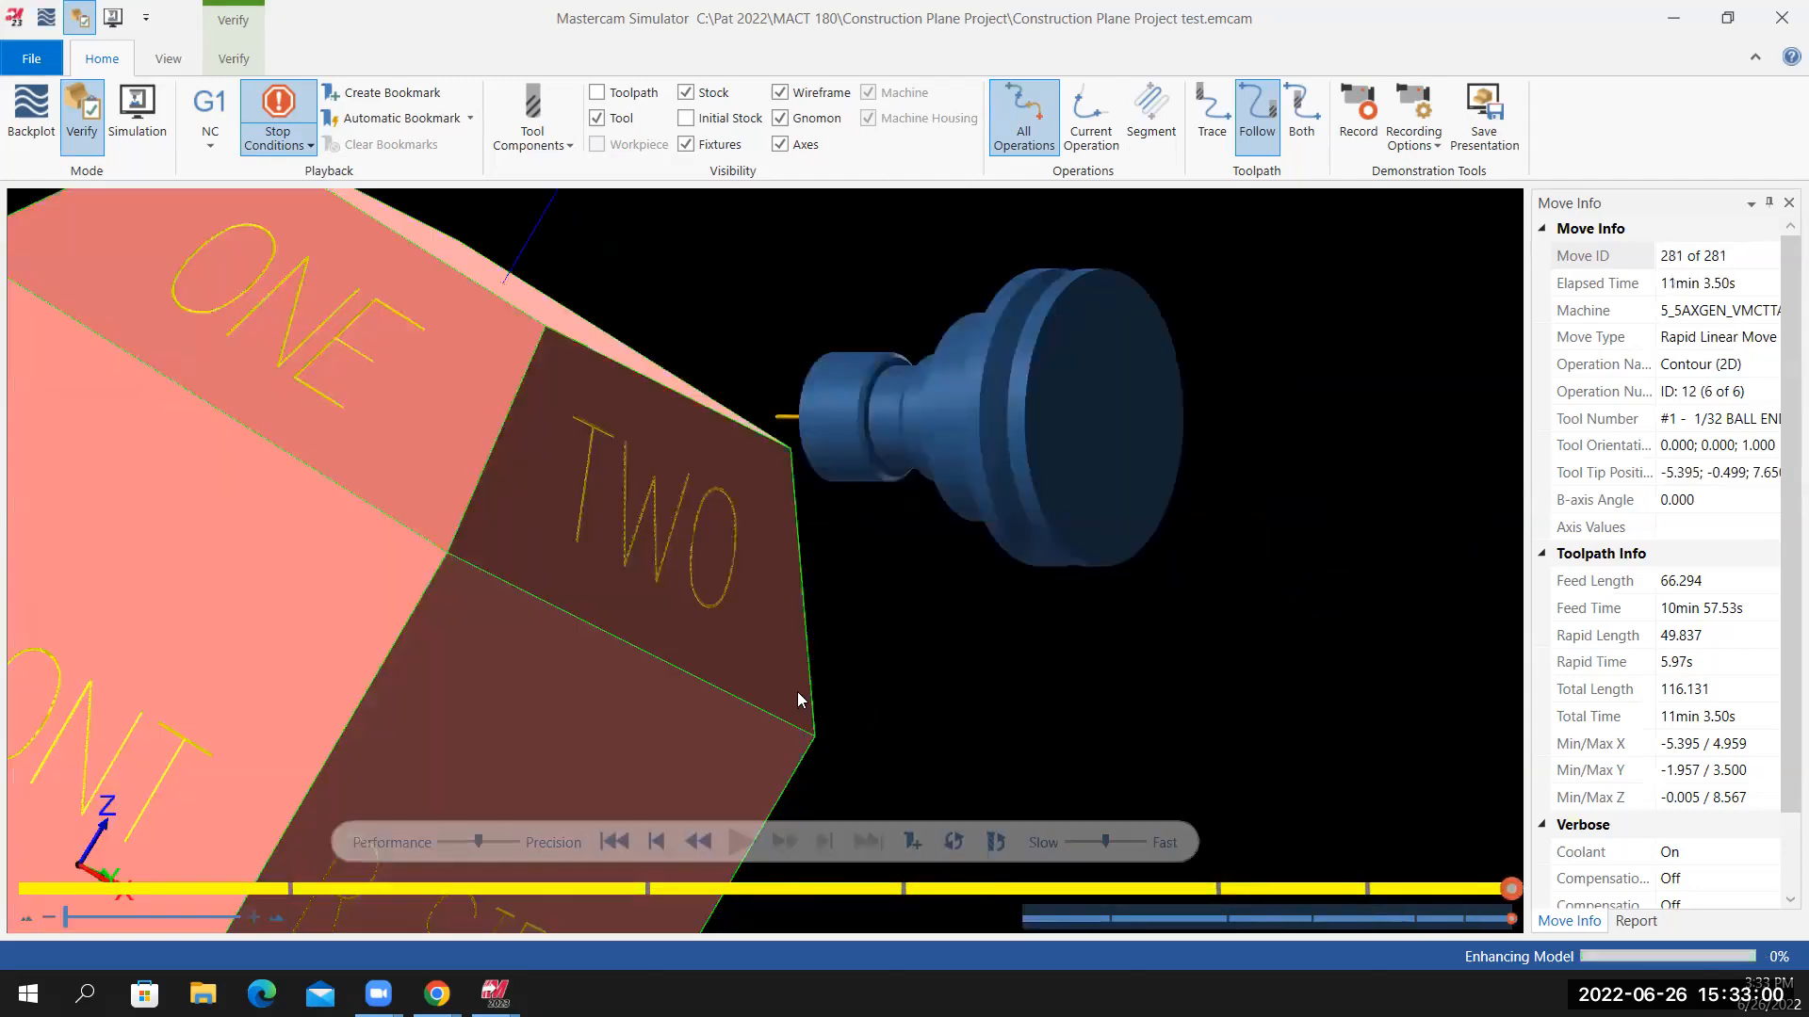
pyautogui.moveTo(781, 693); pyautogui.dragTo(669, 680, button='middle')
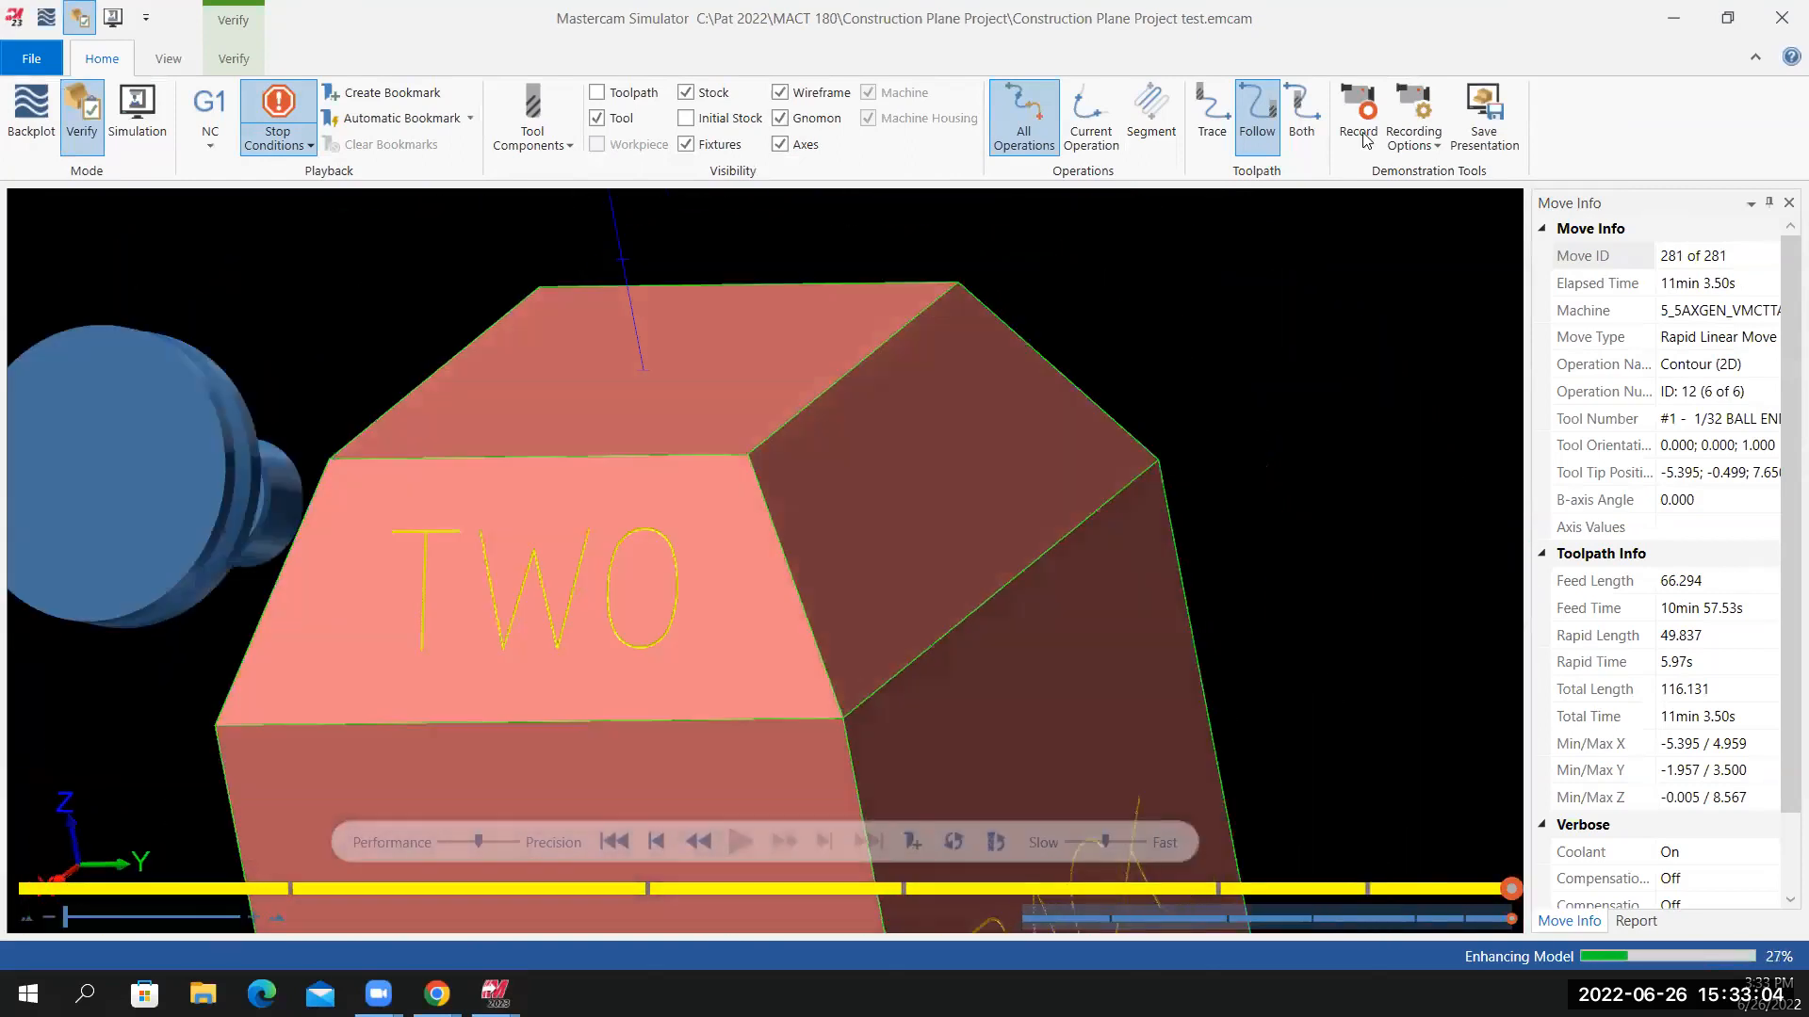
pyautogui.click(1780, 21)
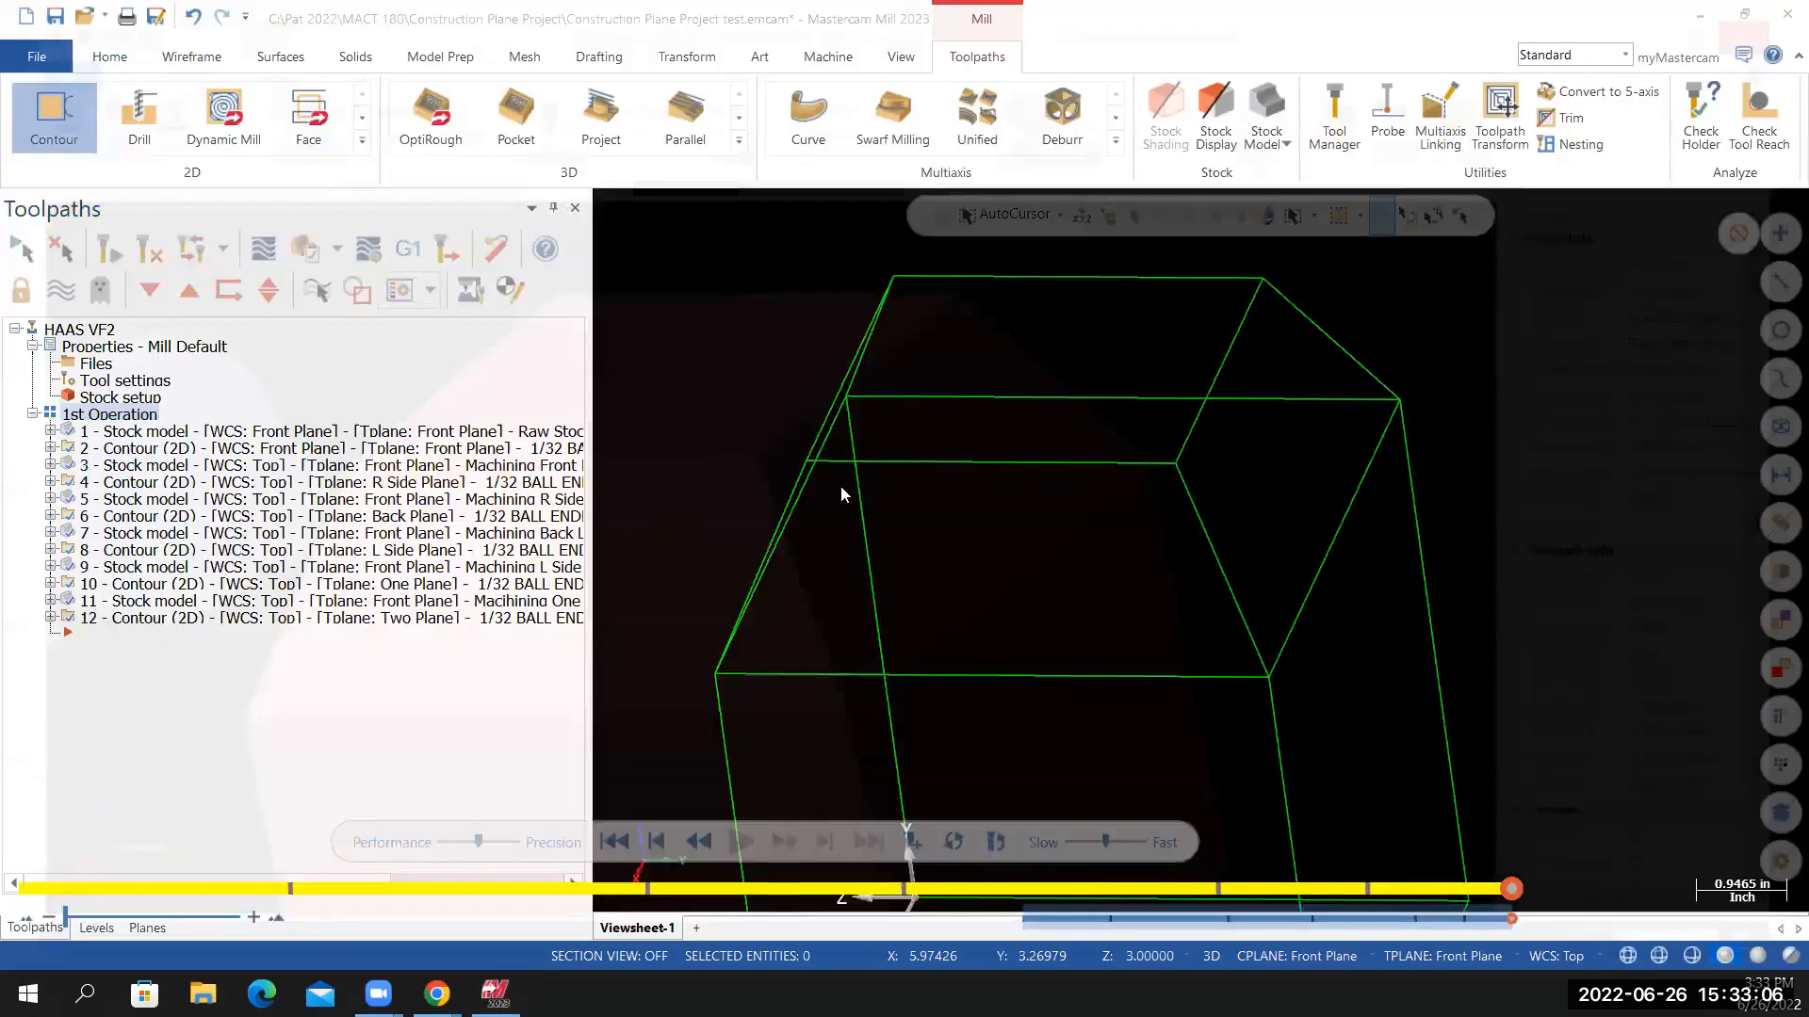
# Start a new stock model named Machining Two Label with the Macihining One Label stock model as its initial stock shape
pyautogui.moveTo(660, 628); pyautogui.dragTo(1225, 735, button='middle')
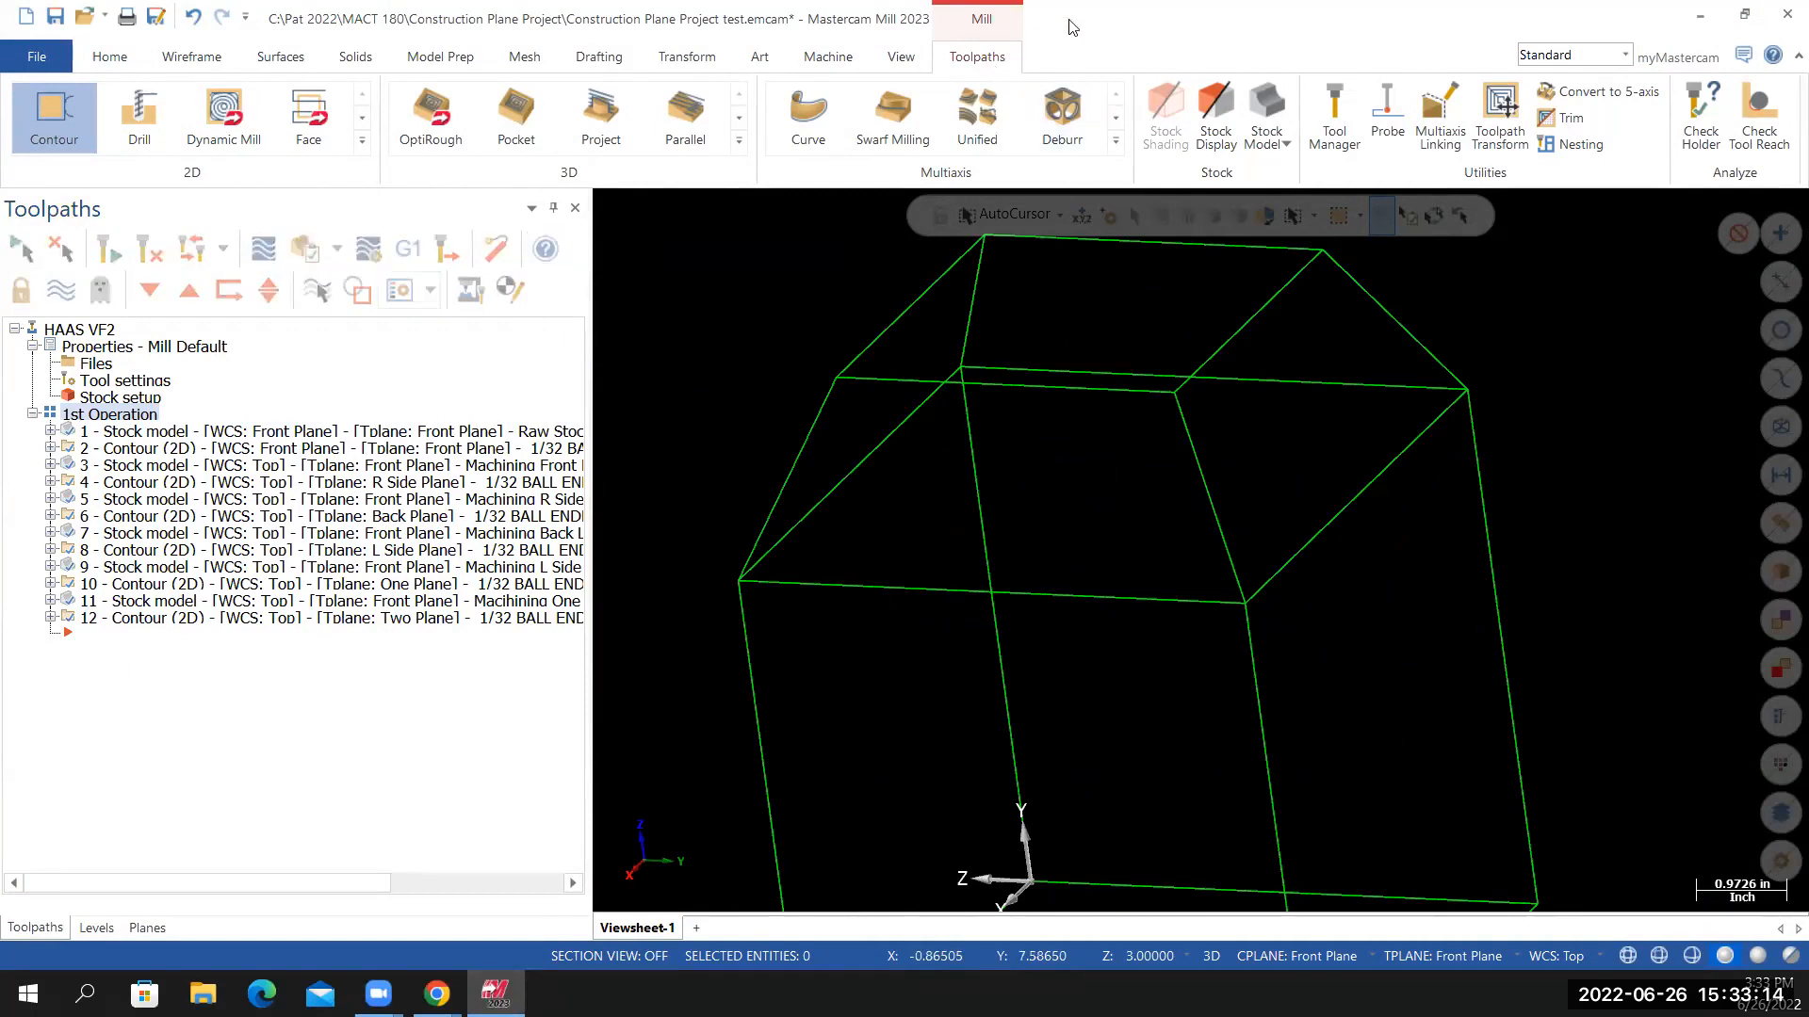
pyautogui.click(1267, 106)
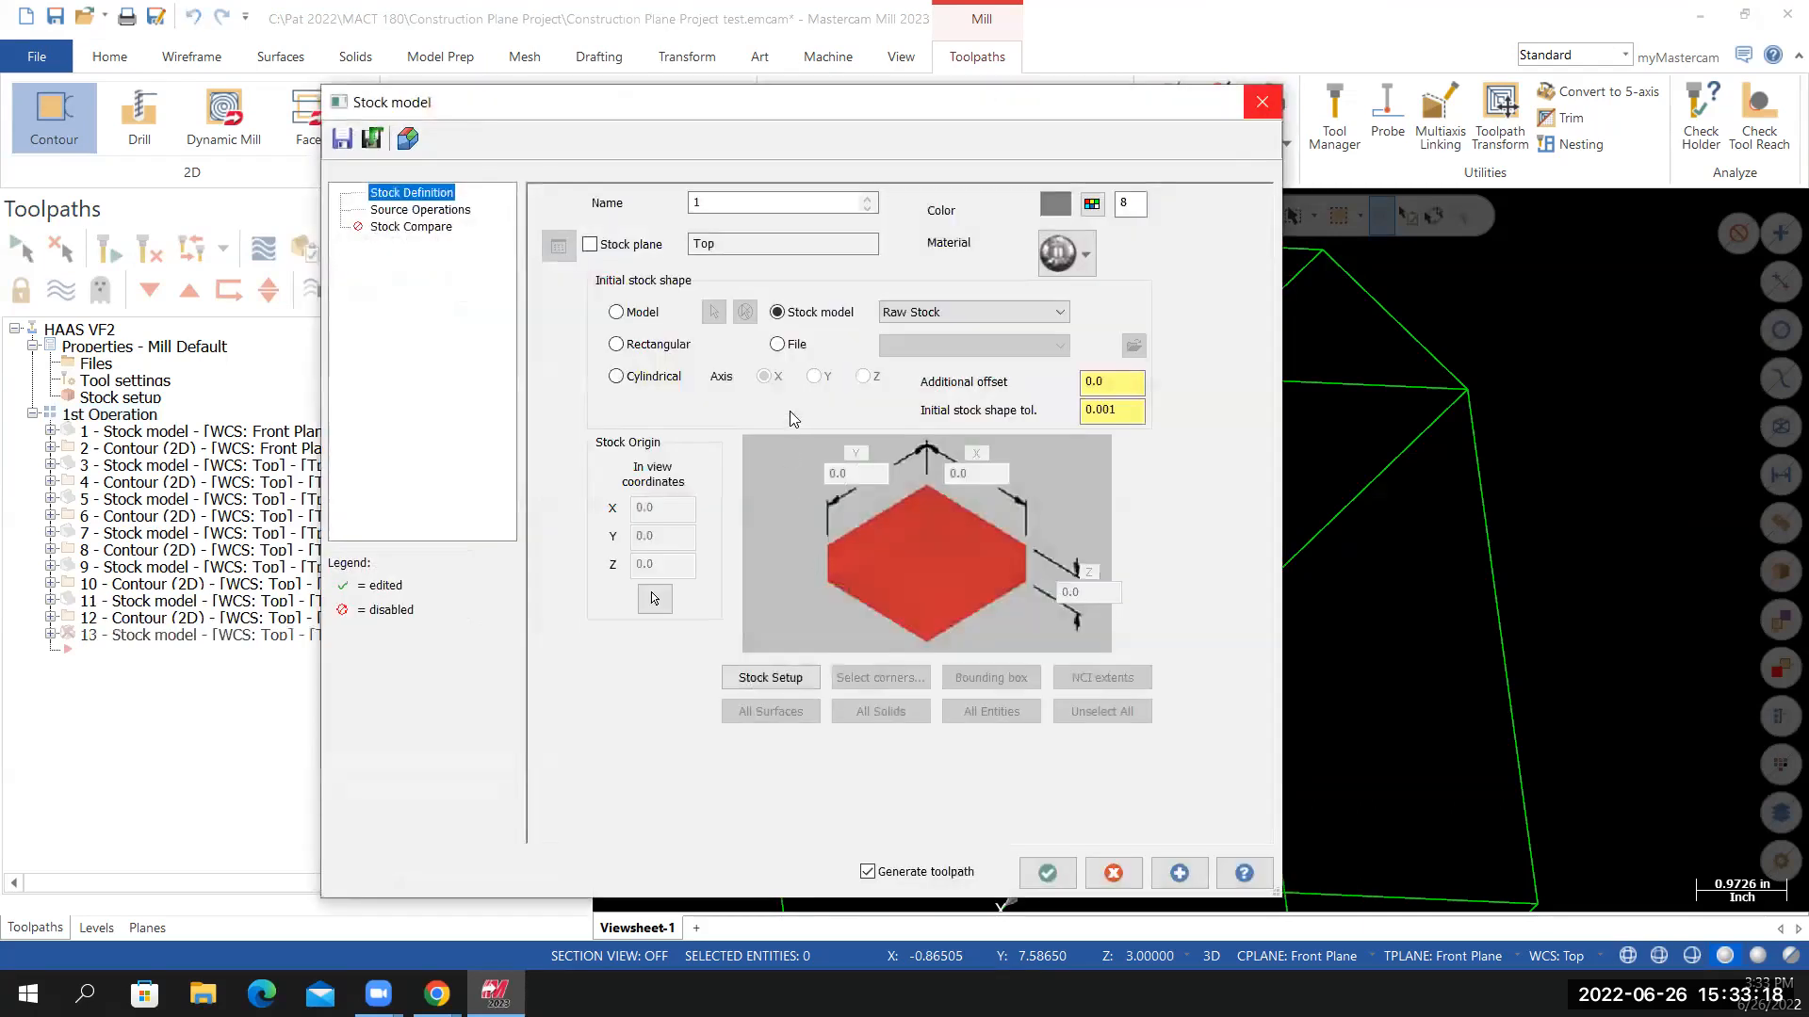
pyautogui.click(933, 312)
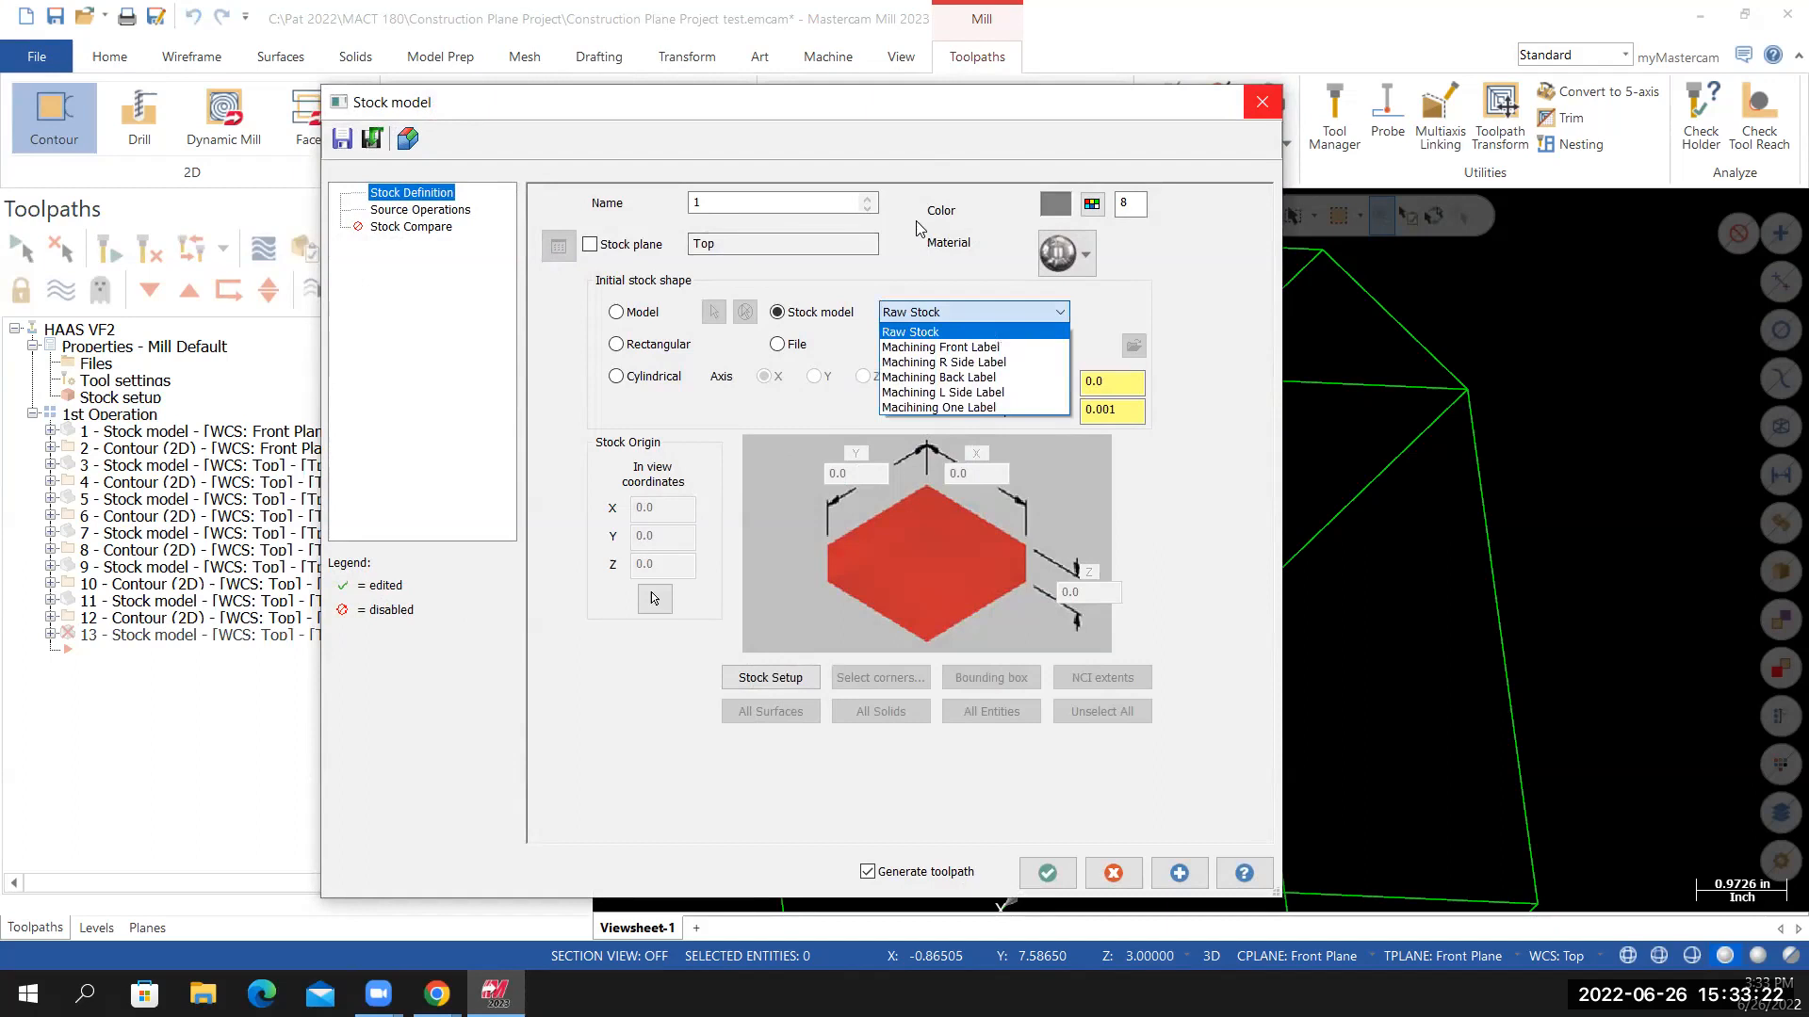
pyautogui.click(940, 114)
pyautogui.moveTo(724, 199); pyautogui.dragTo(629, 220)
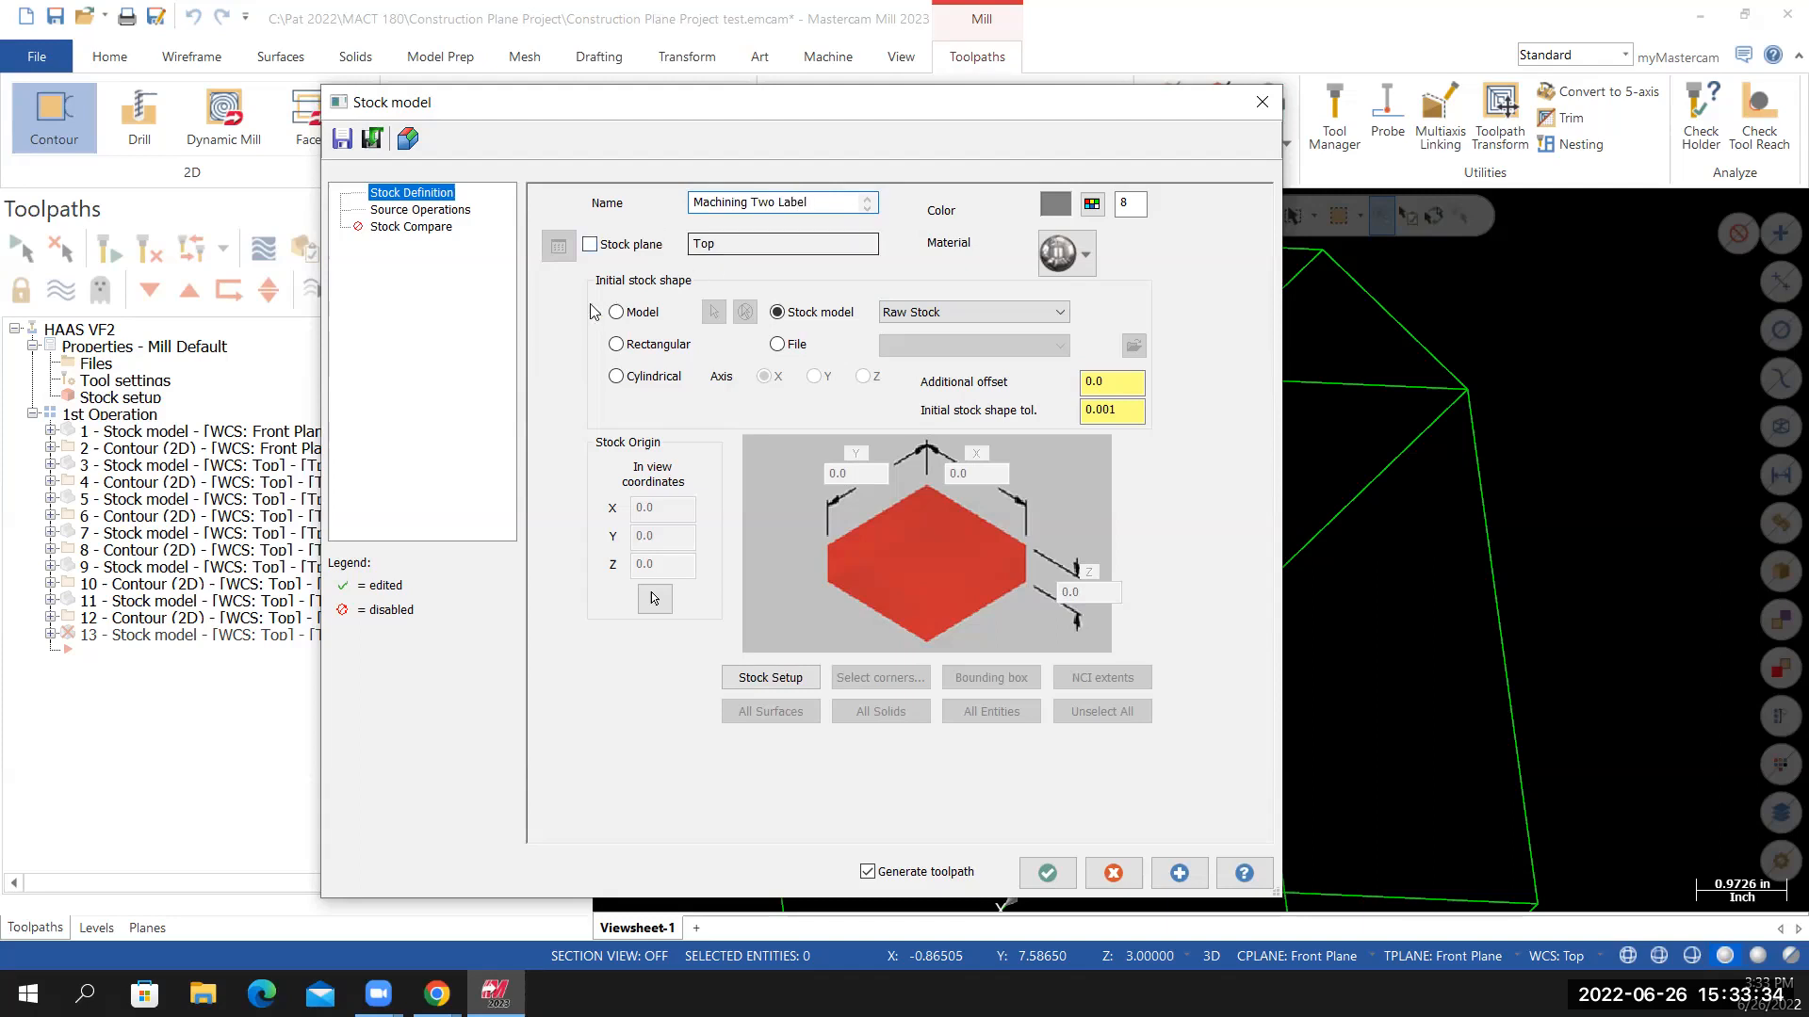
pyautogui.click(1032, 313)
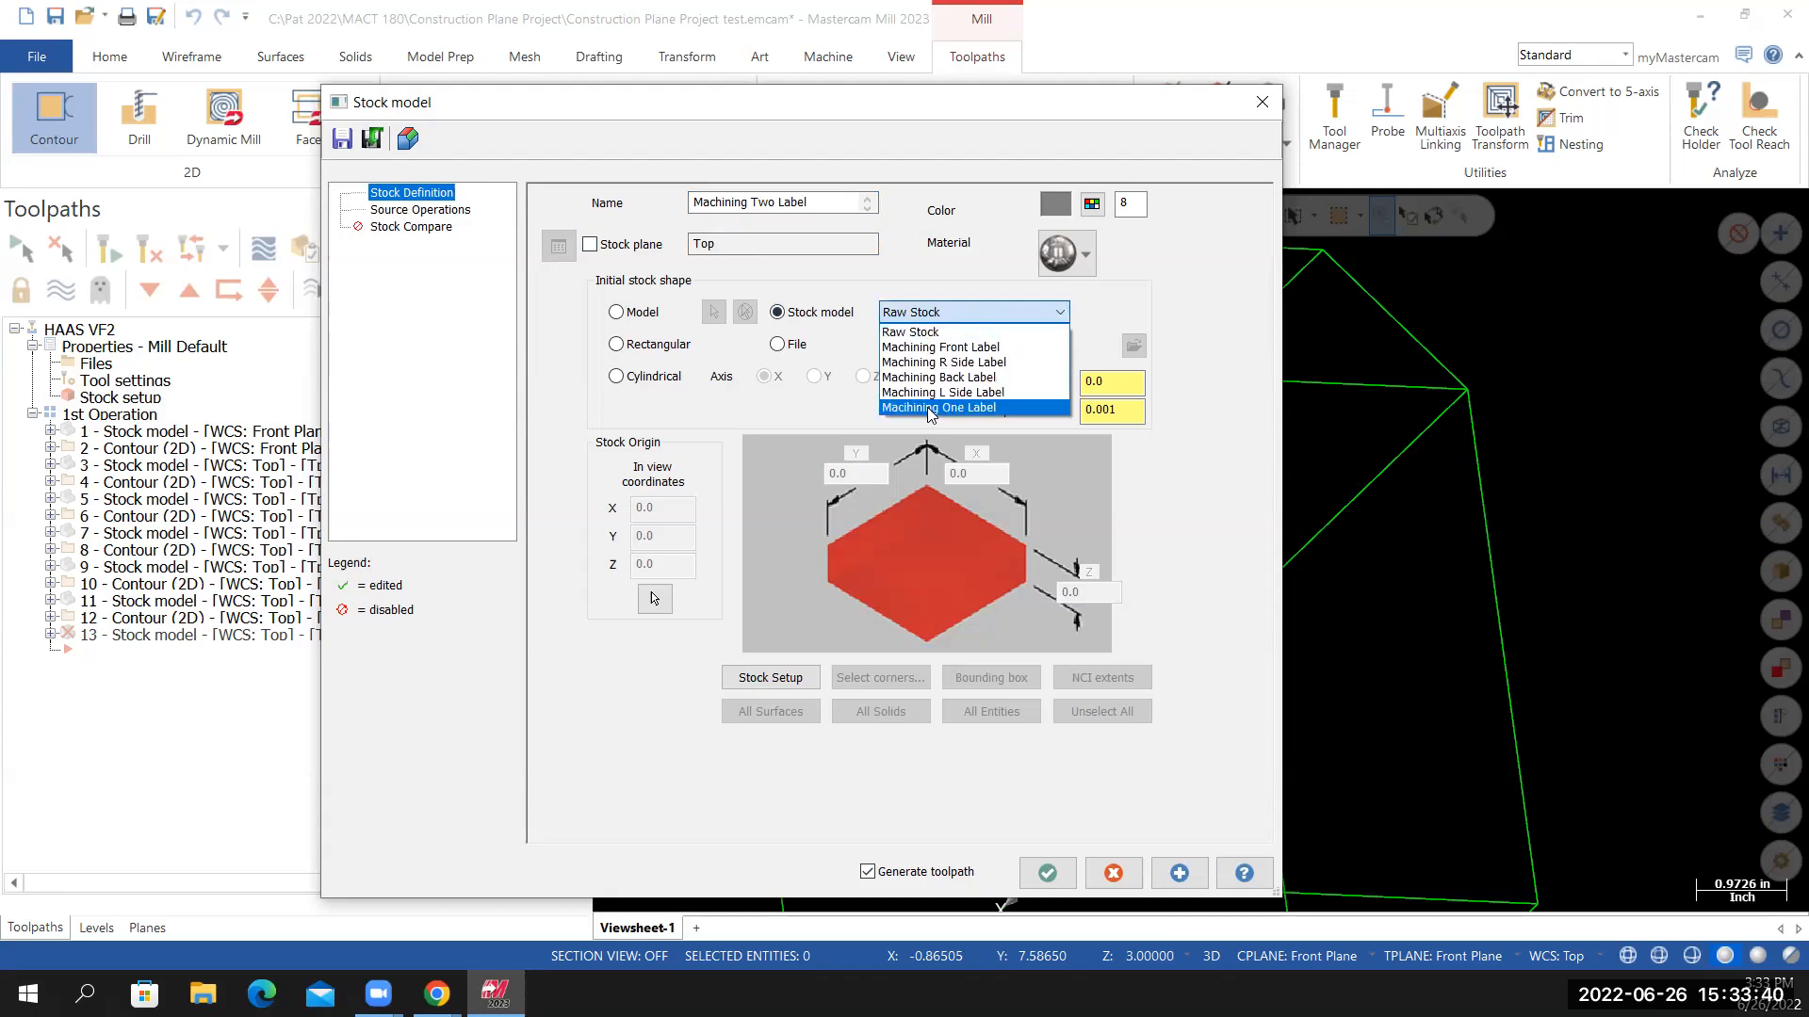
pyautogui.click(931, 409)
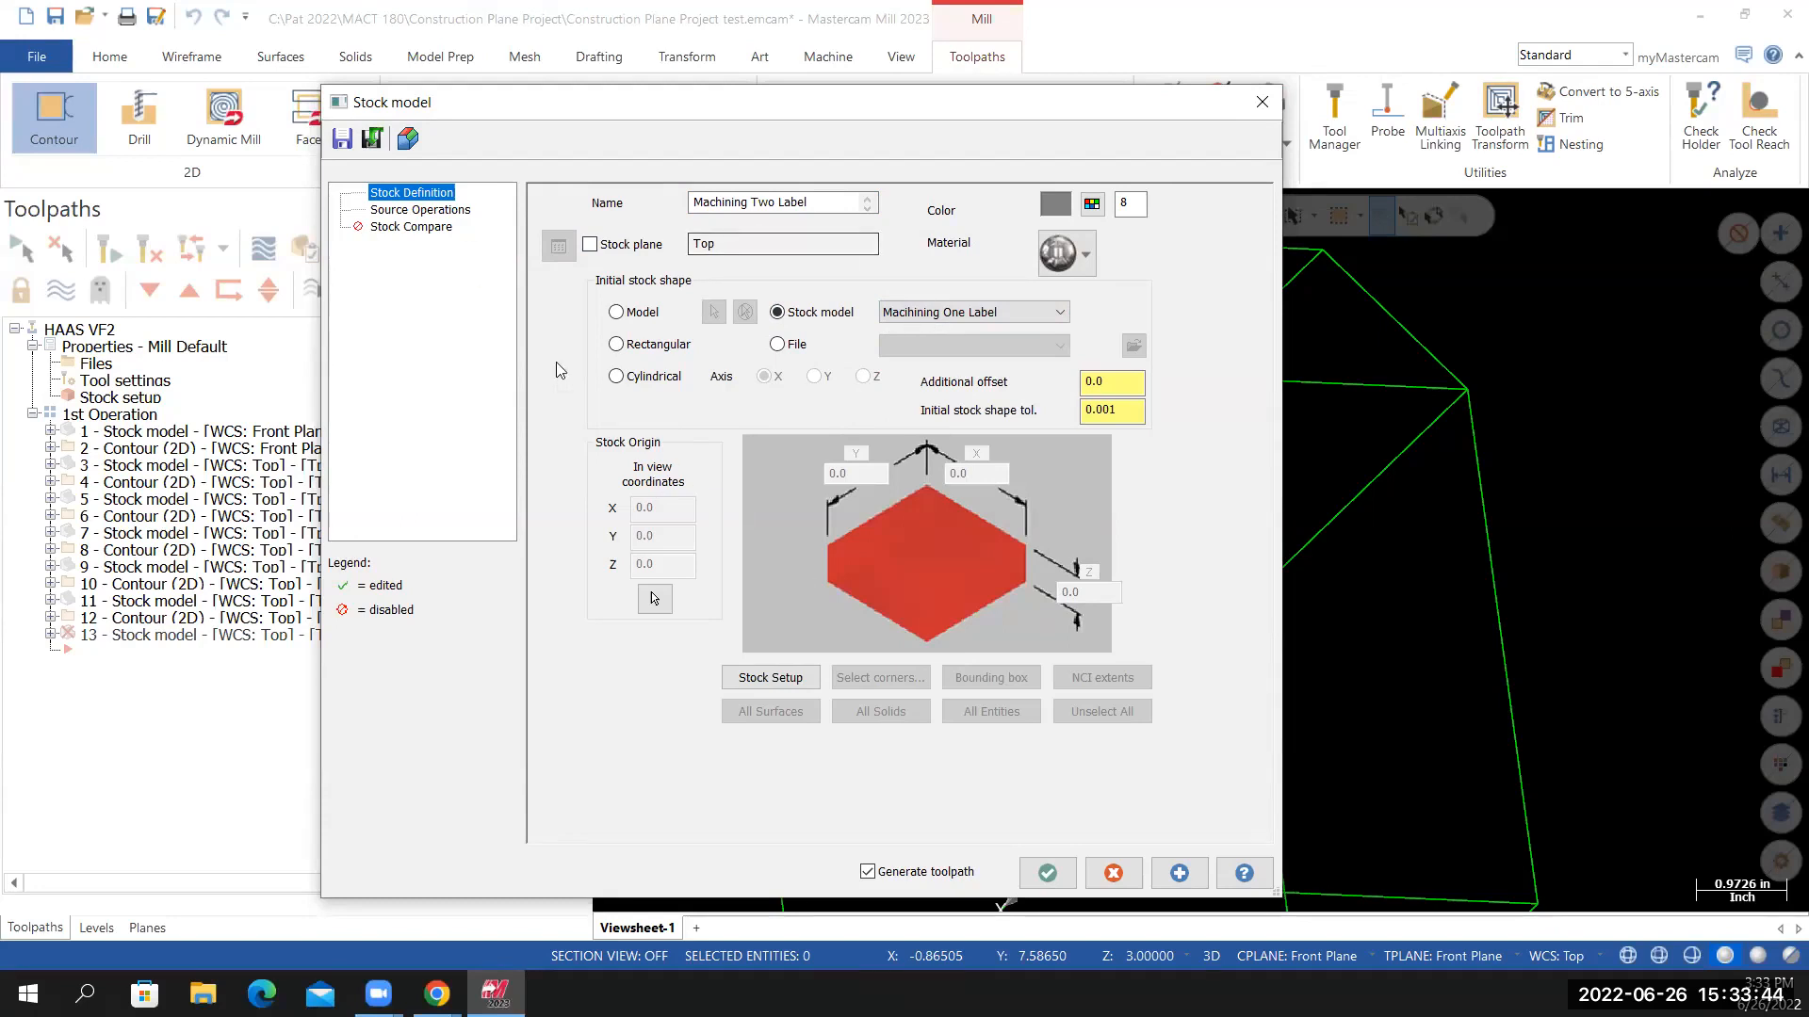
# Set contour operation 12 as the source operation, generate the stock model, and examine the engraved TWO label on it
pyautogui.click(451, 211)
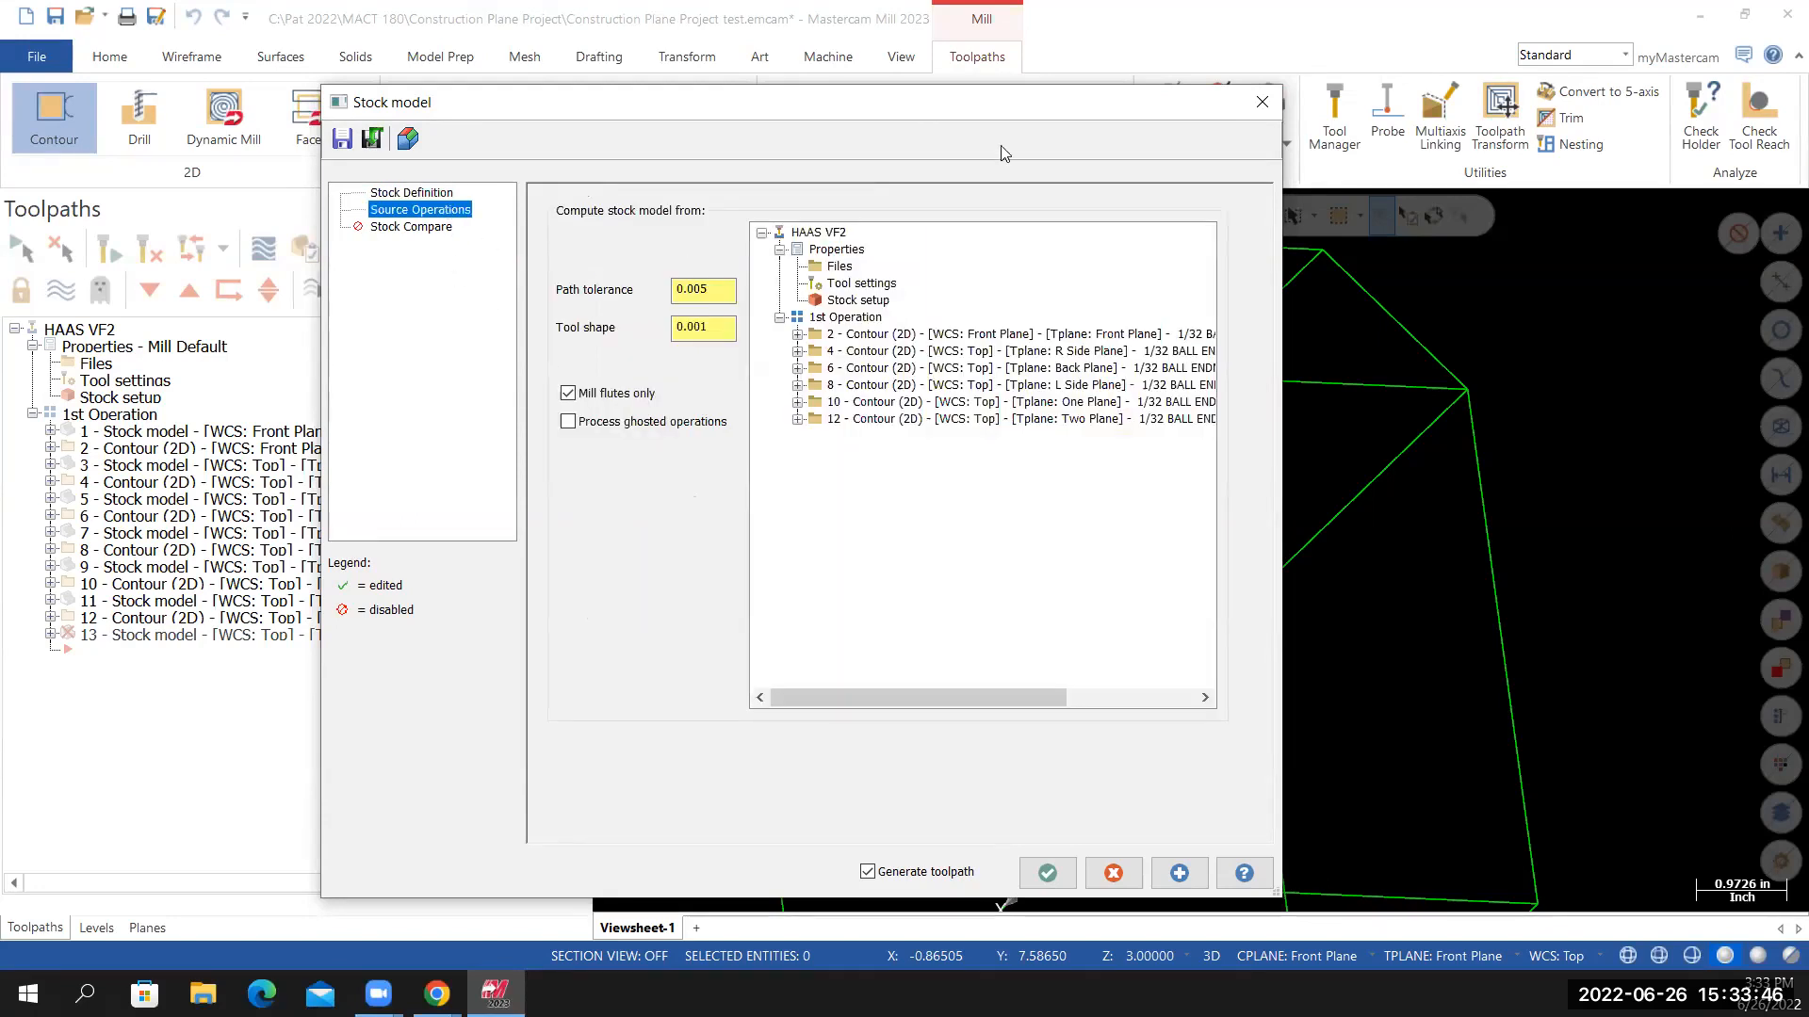
pyautogui.click(859, 420)
pyautogui.click(1047, 873)
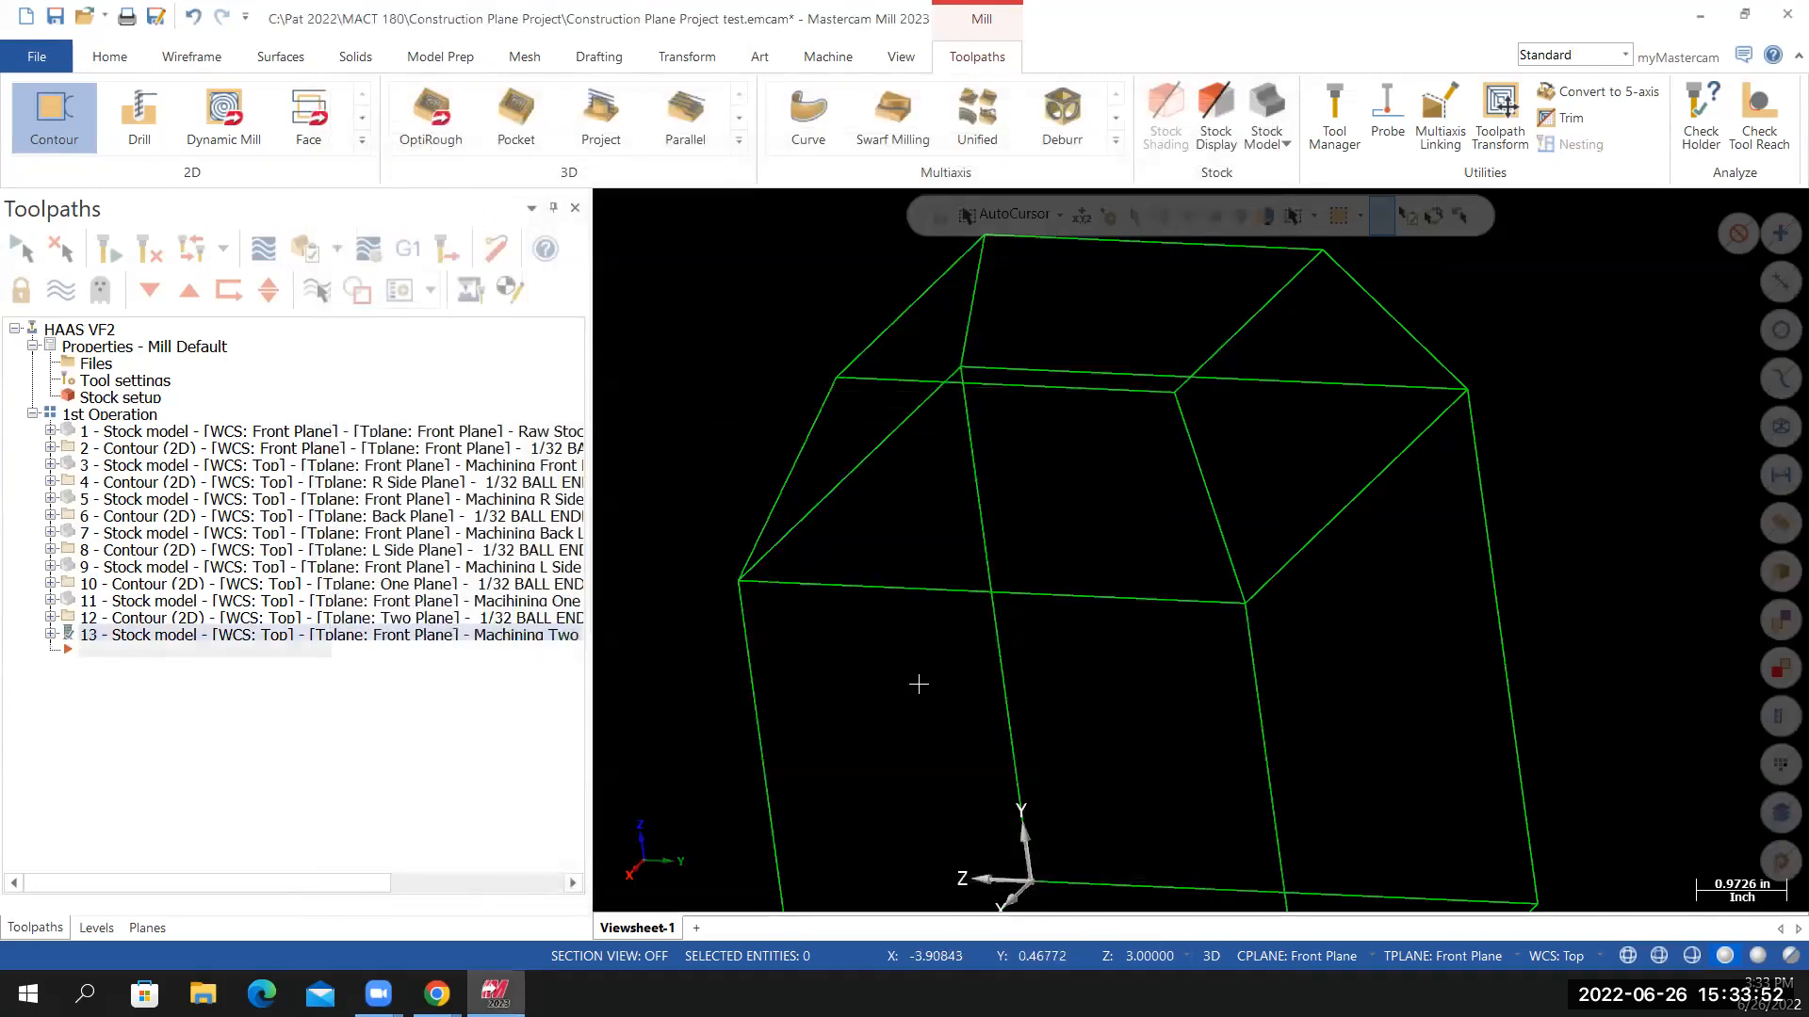
pyautogui.moveTo(1062, 659)
pyautogui.mouseDown(button='middle')
pyautogui.moveTo(1216, 667)
pyautogui.moveTo(952, 680)
pyautogui.moveTo(1252, 654)
pyautogui.moveTo(1112, 622)
pyautogui.moveTo(1031, 554)
pyautogui.mouseUp(button='middle')
pyautogui.scroll(6, 936, 512)
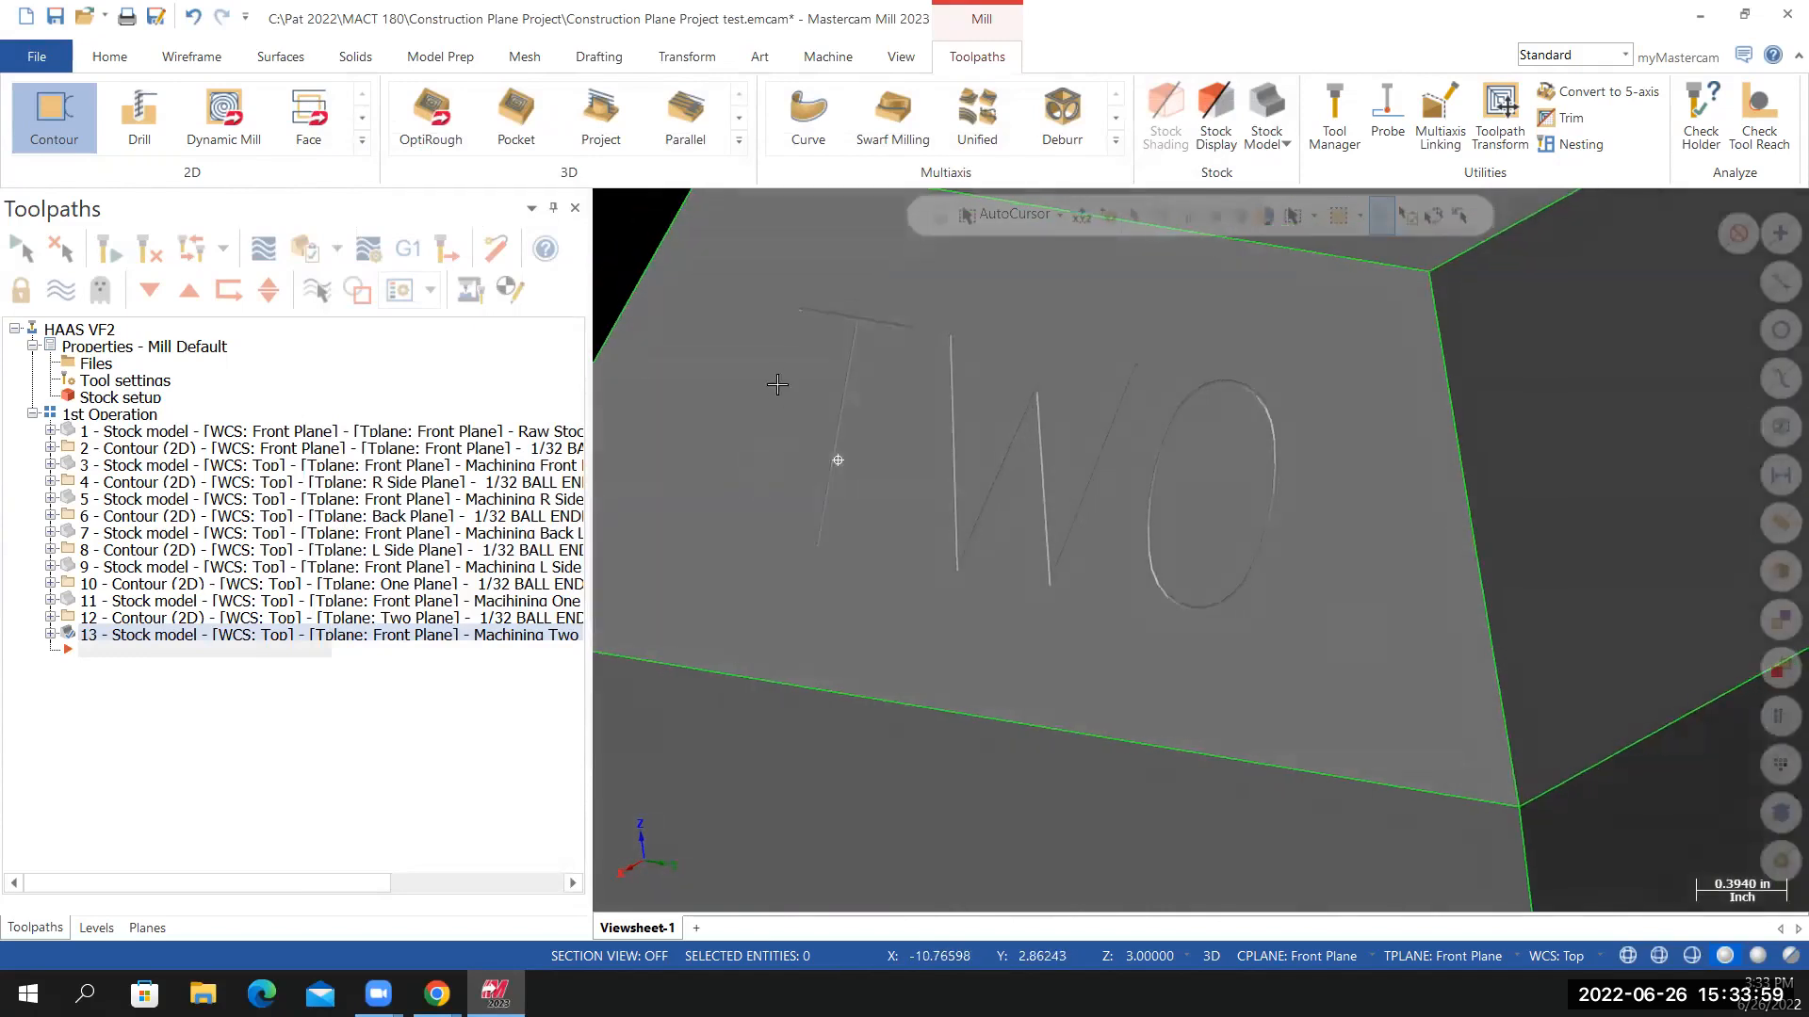
pyautogui.moveTo(778, 384); pyautogui.dragTo(788, 383, button='middle')
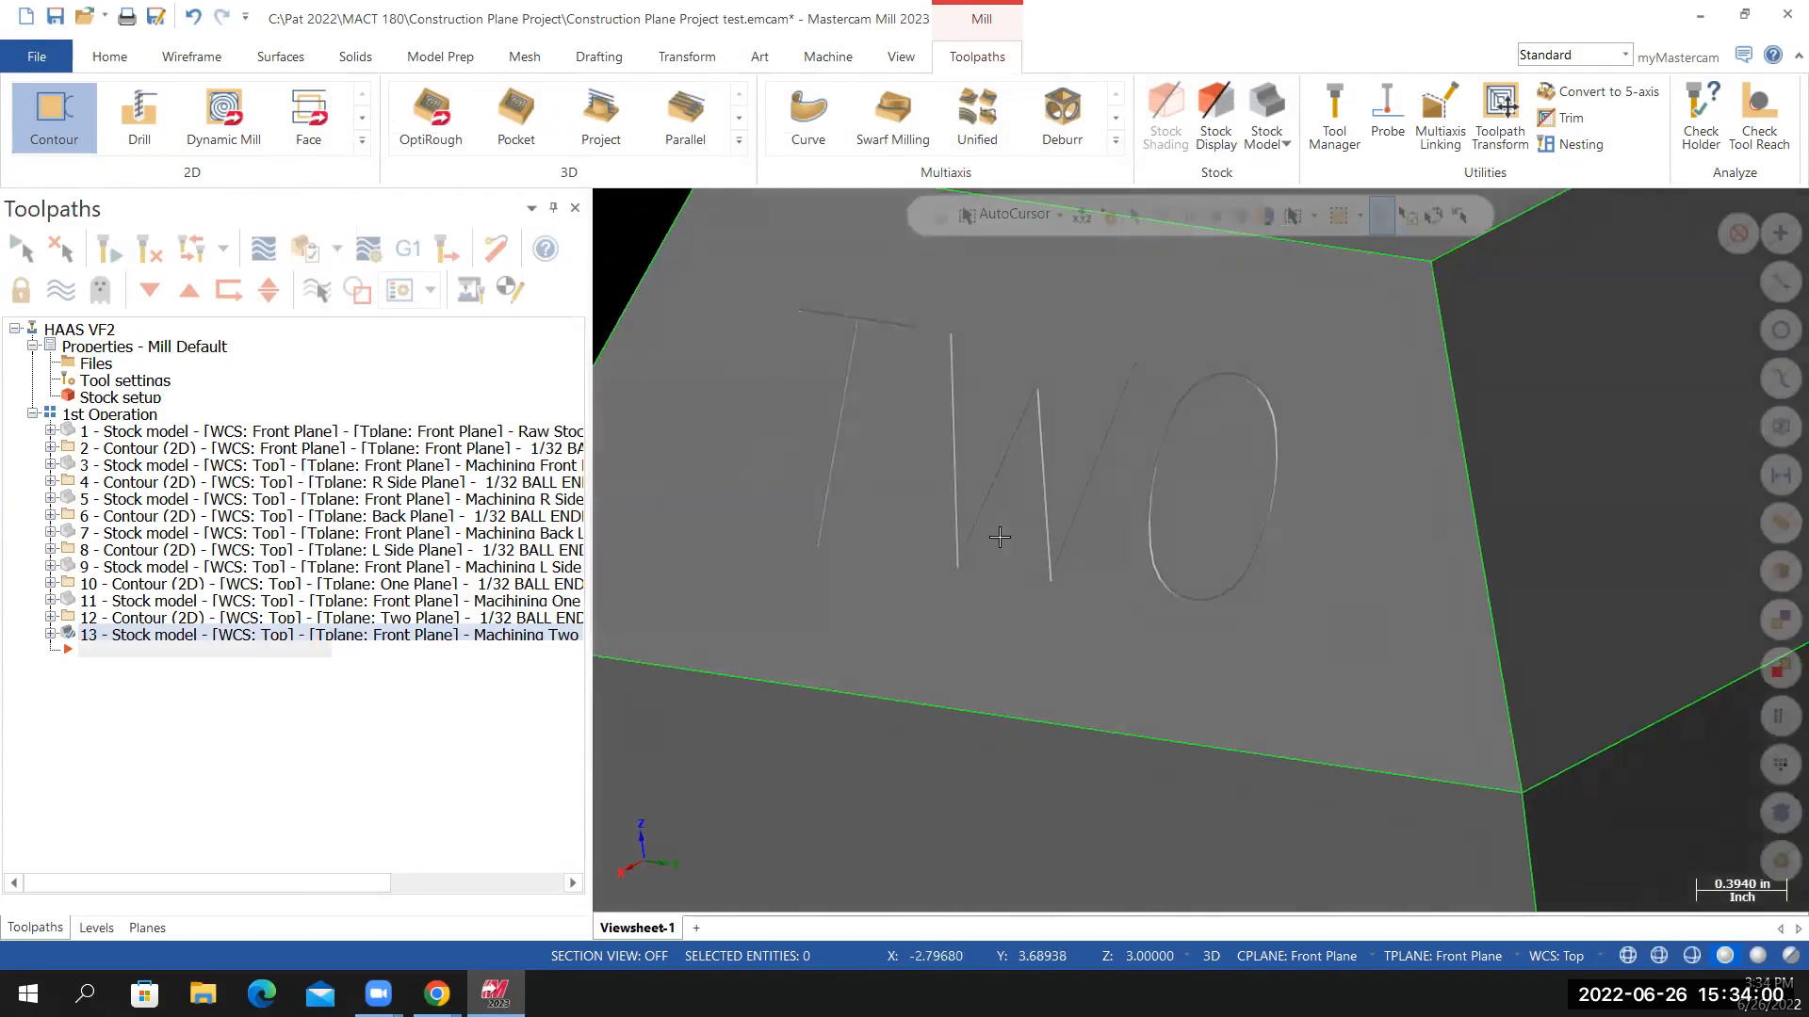
pyautogui.scroll(-5, 885, 612)
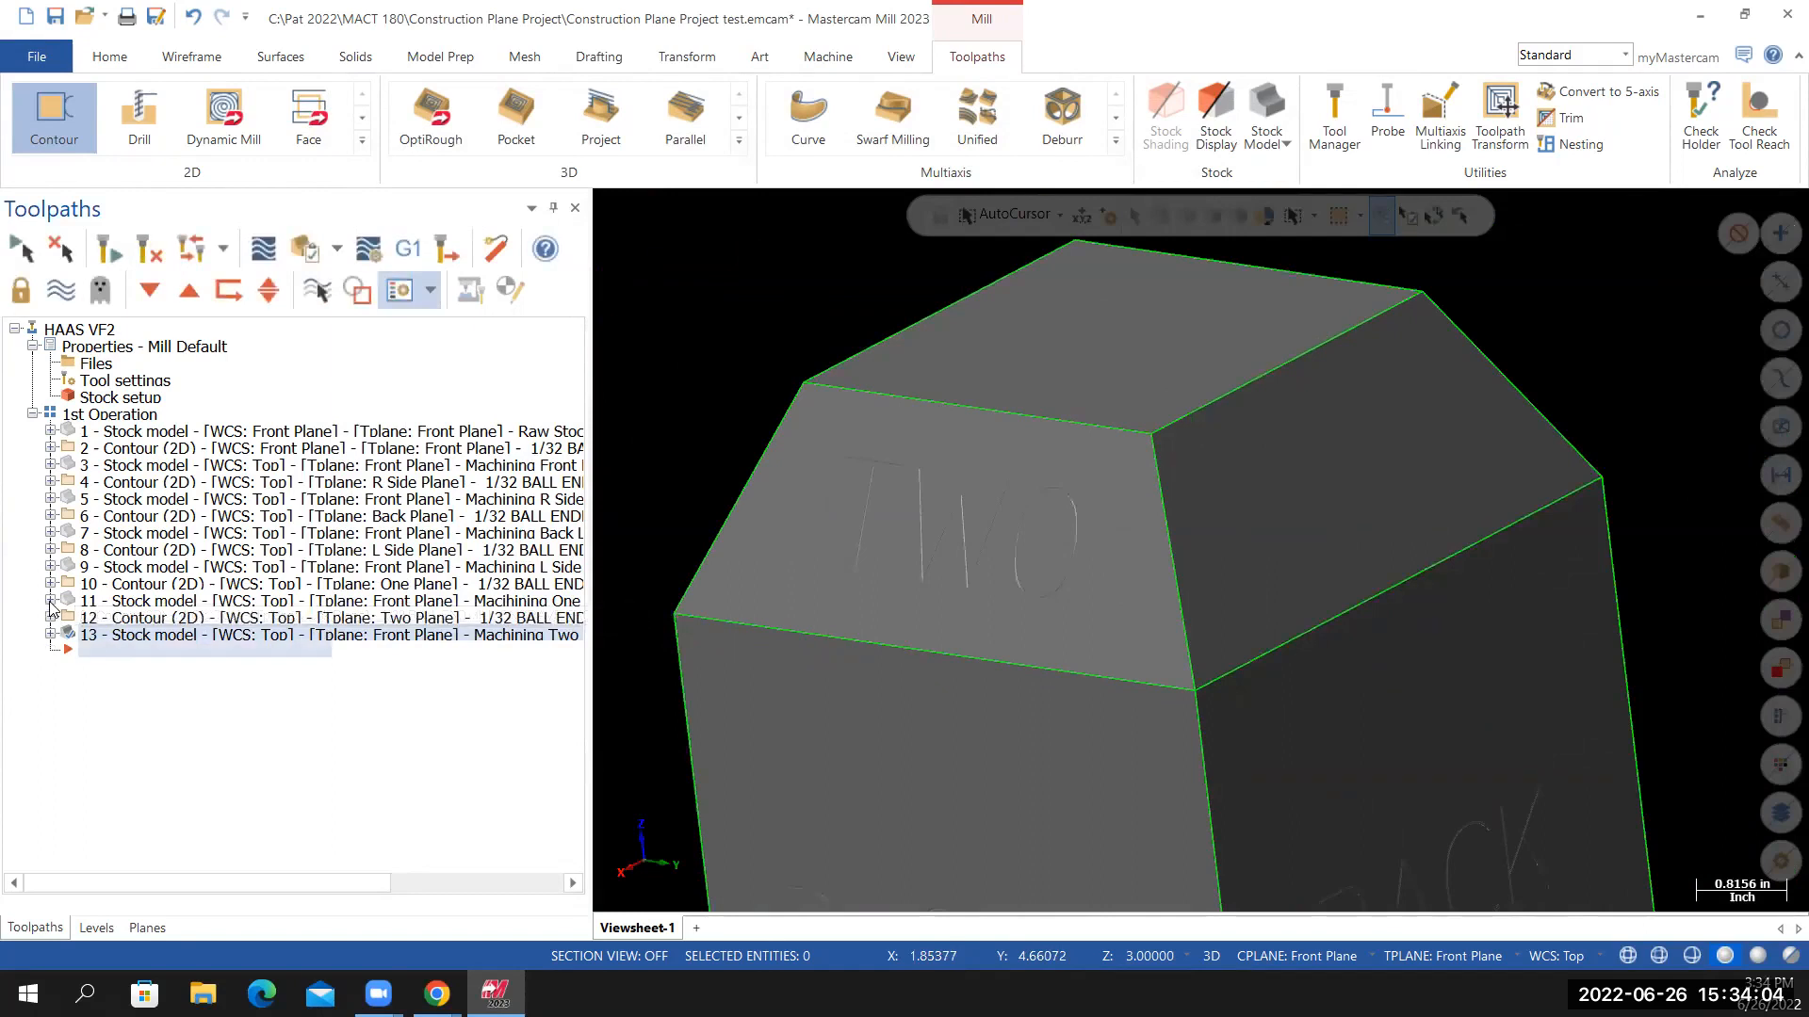
# Correct the name of stock model operation 11 to Machining One Label and accept the change
pyautogui.click(50, 601)
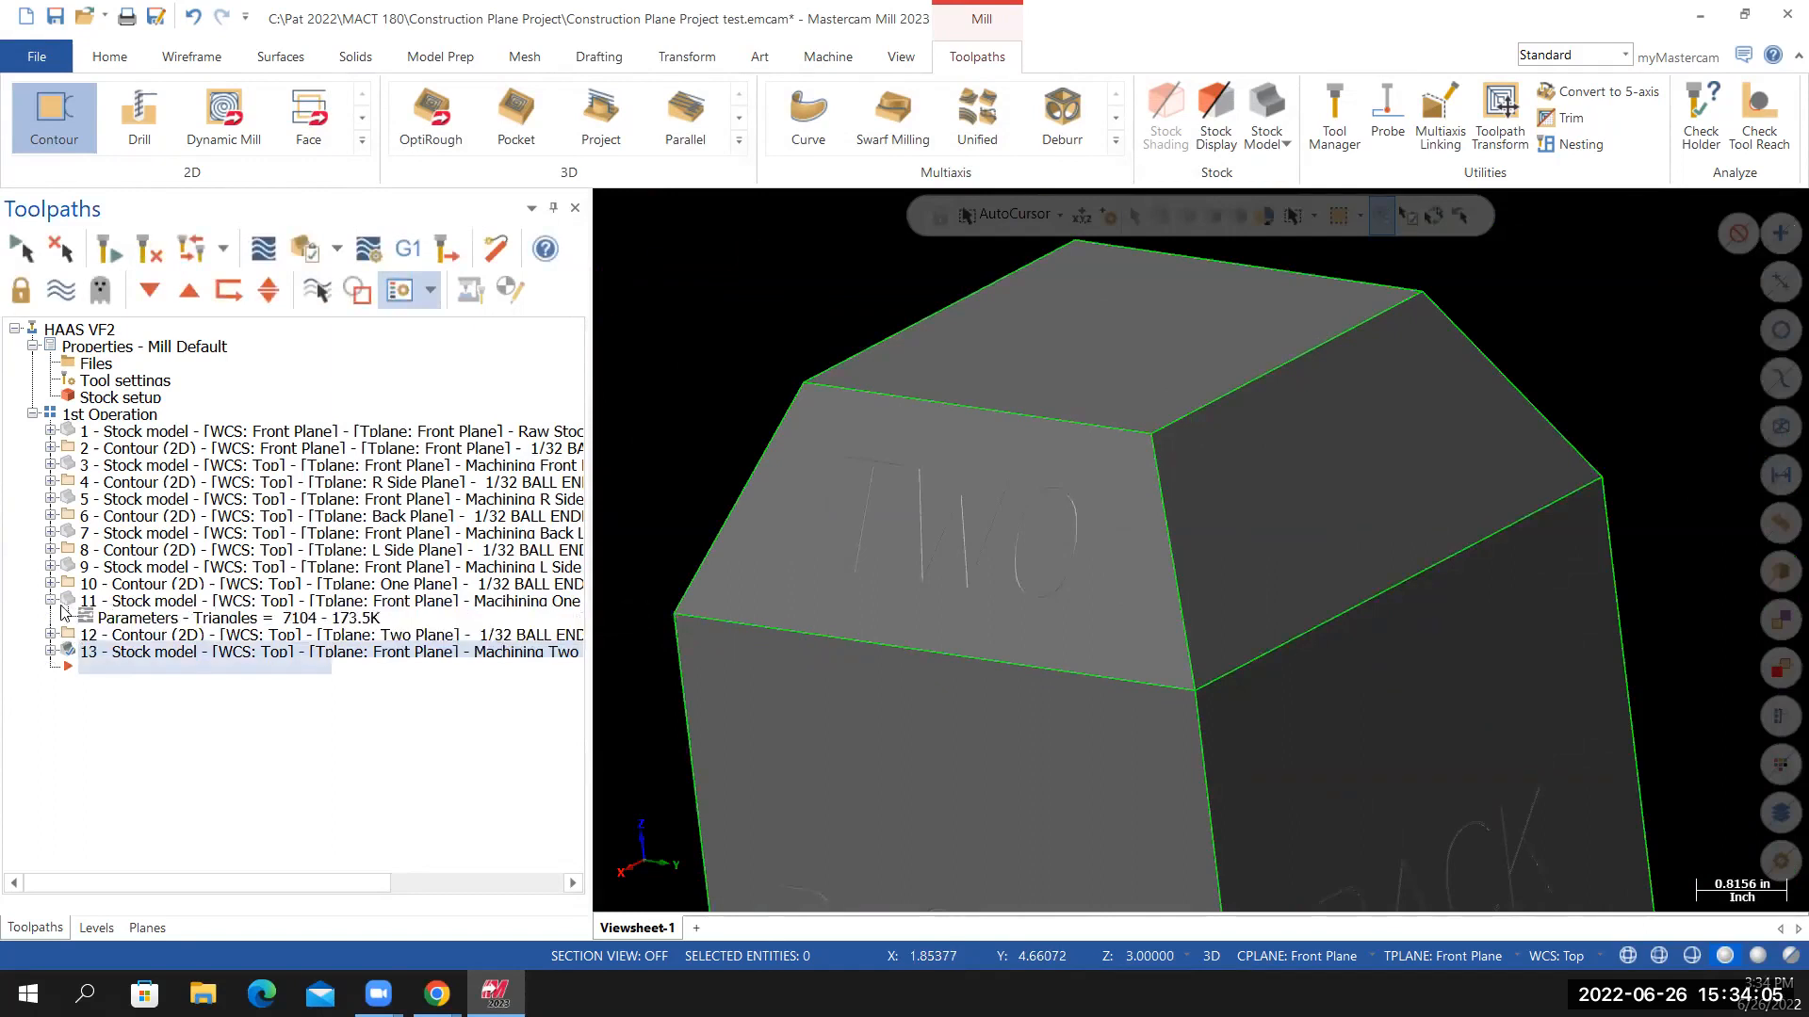
pyautogui.click(123, 632)
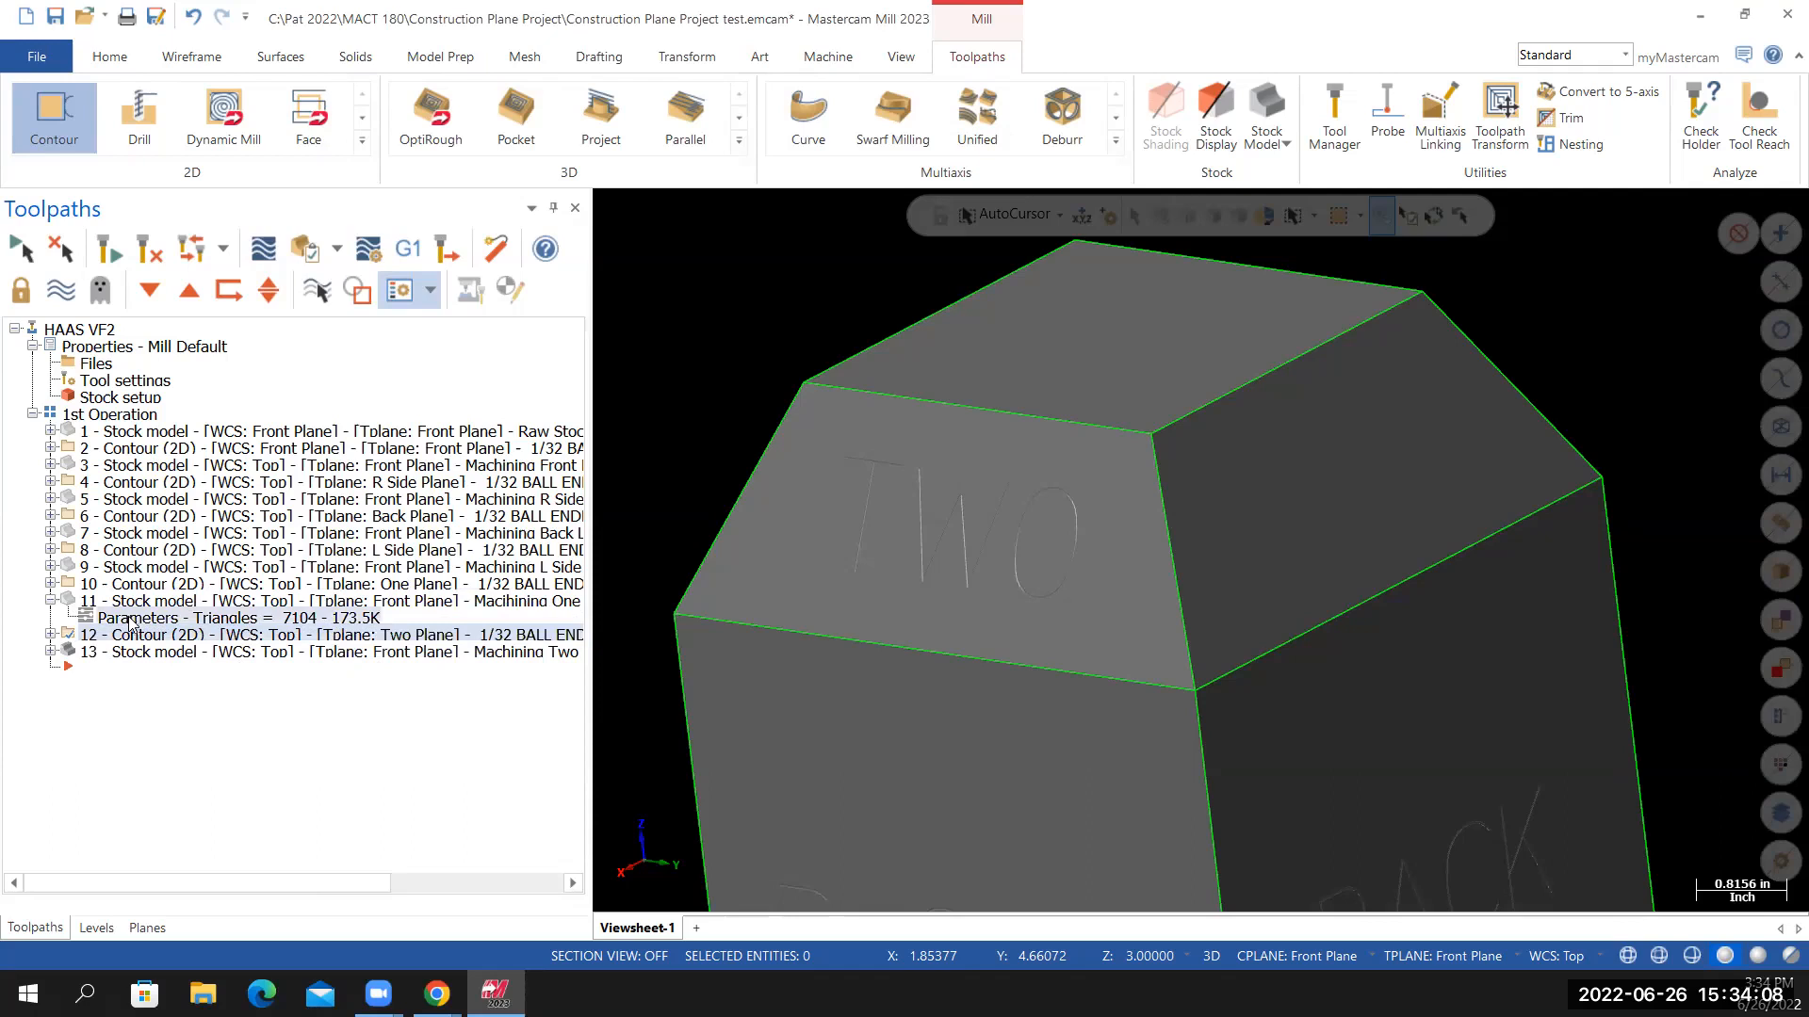
pyautogui.click(135, 622)
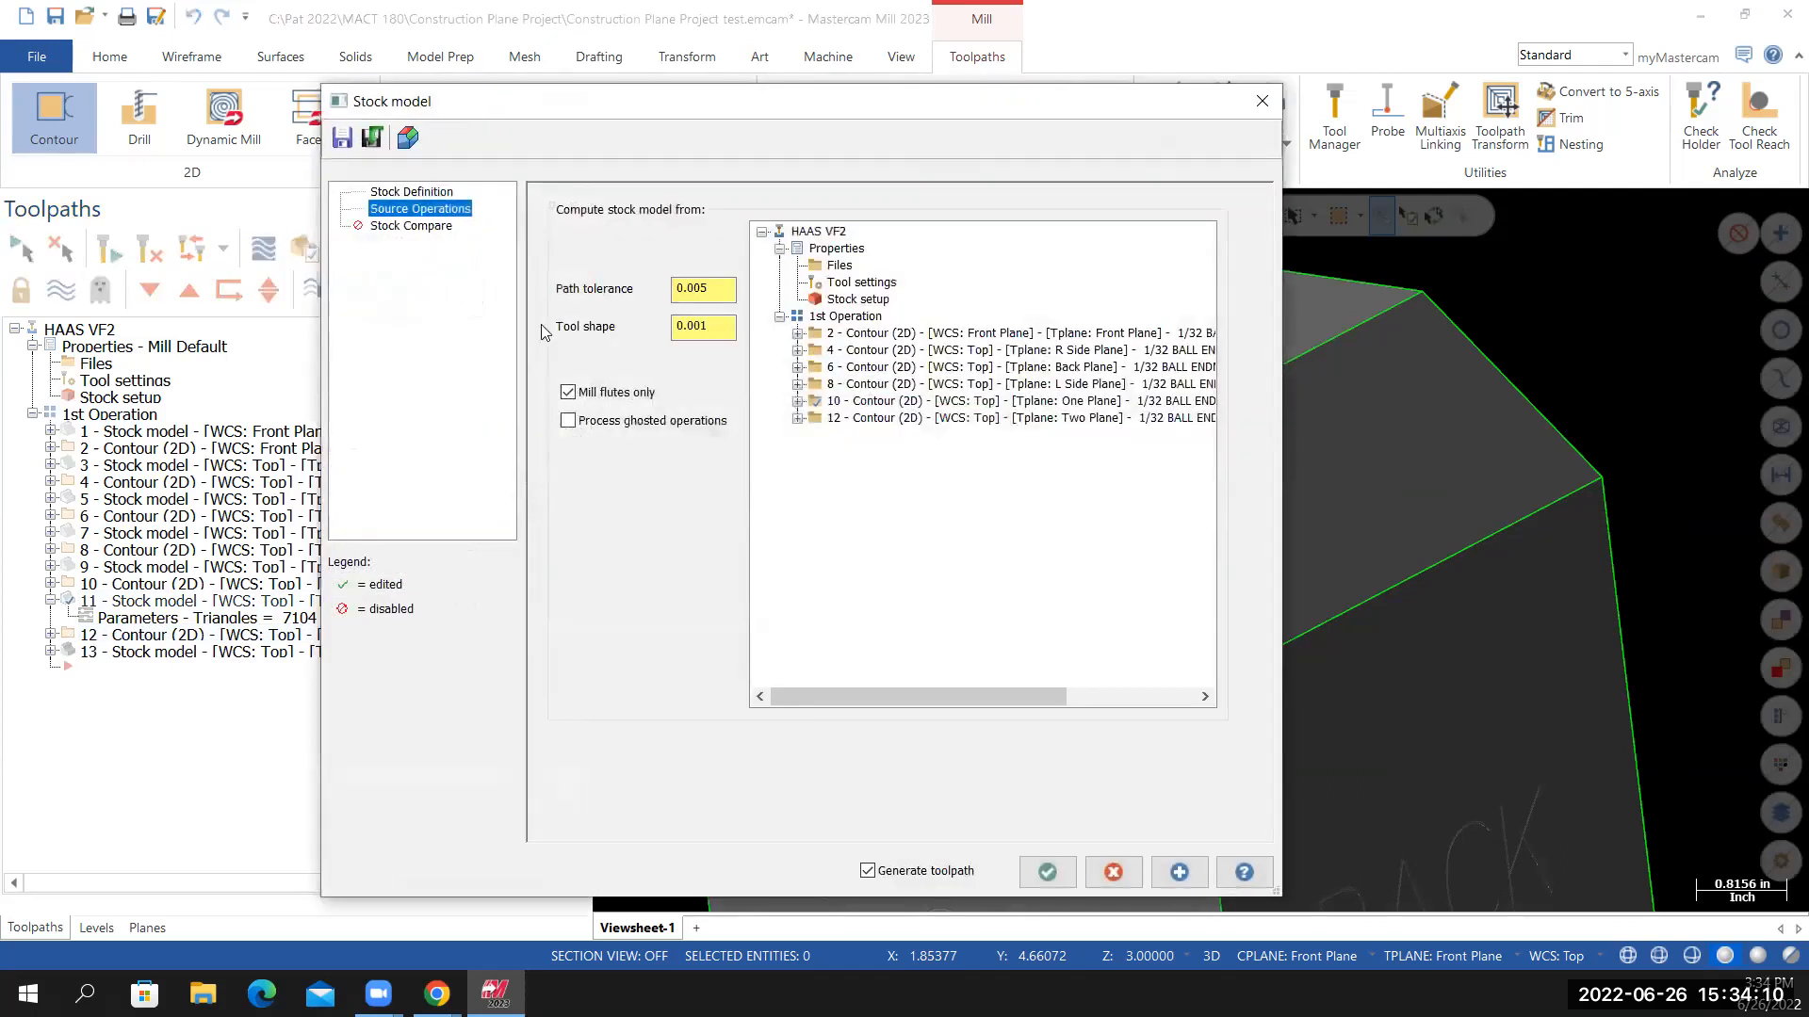
pyautogui.click(436, 192)
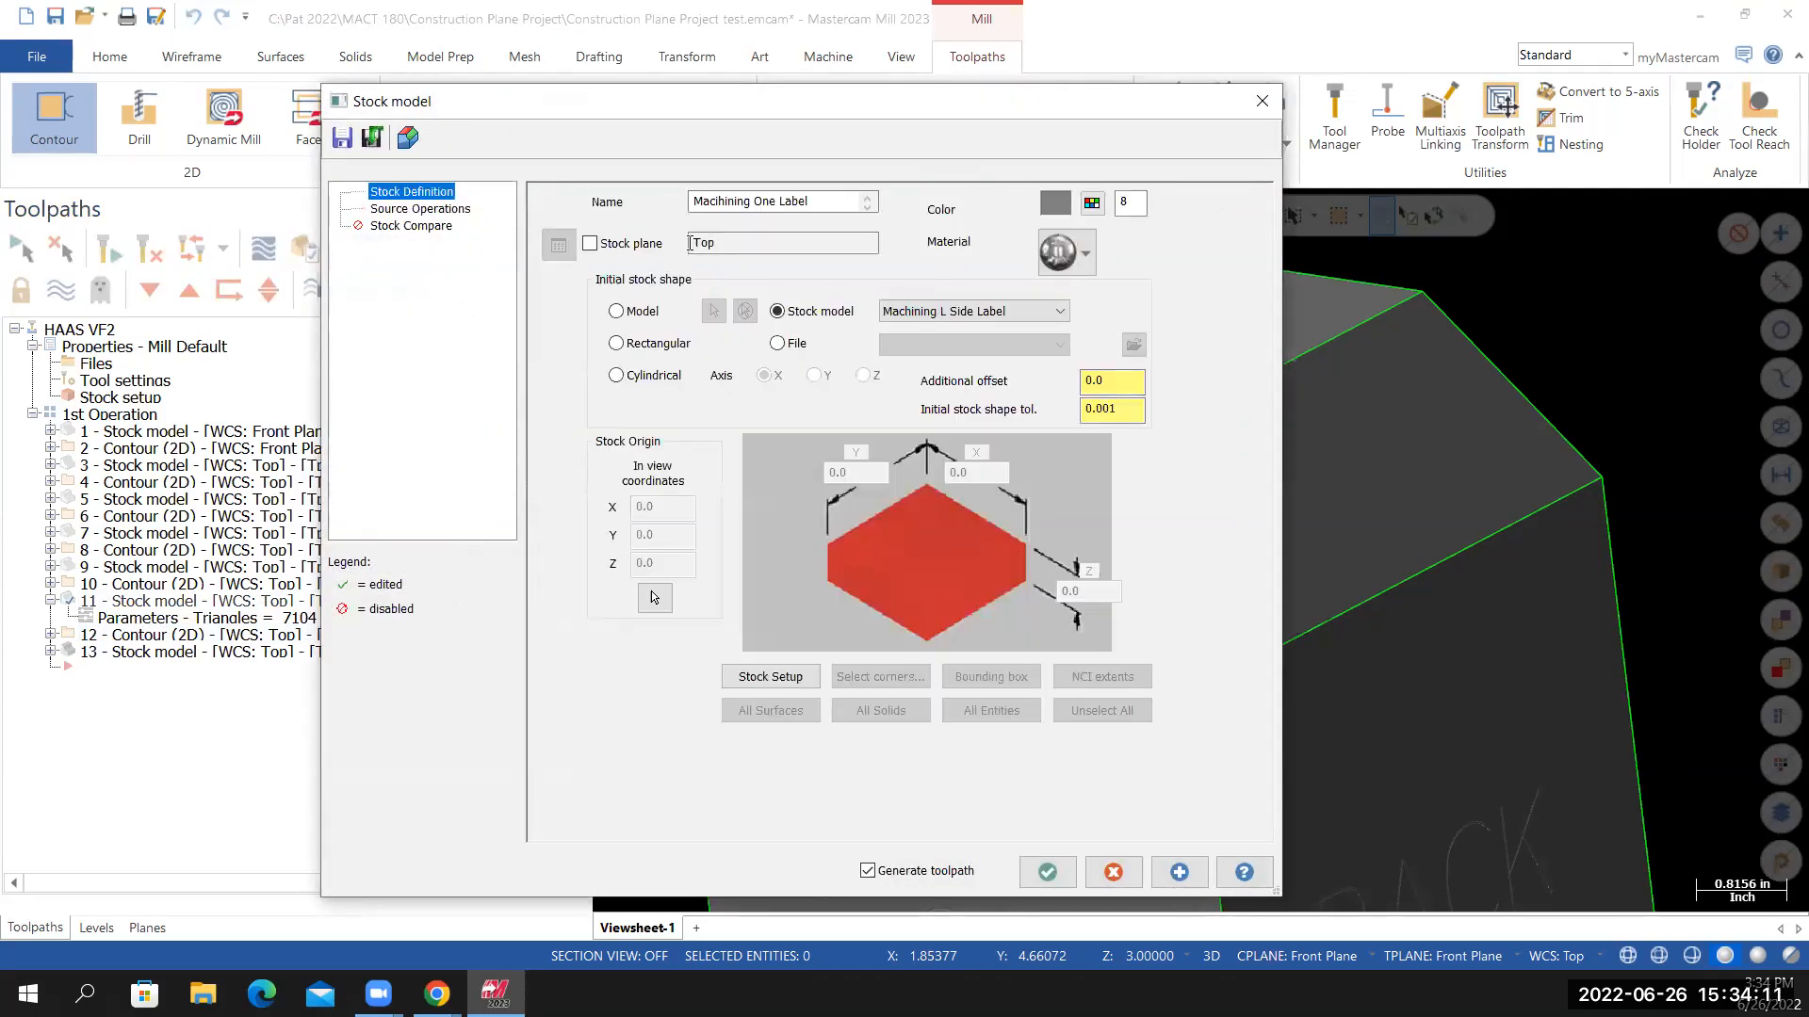
pyautogui.click(714, 202)
pyautogui.write('i')
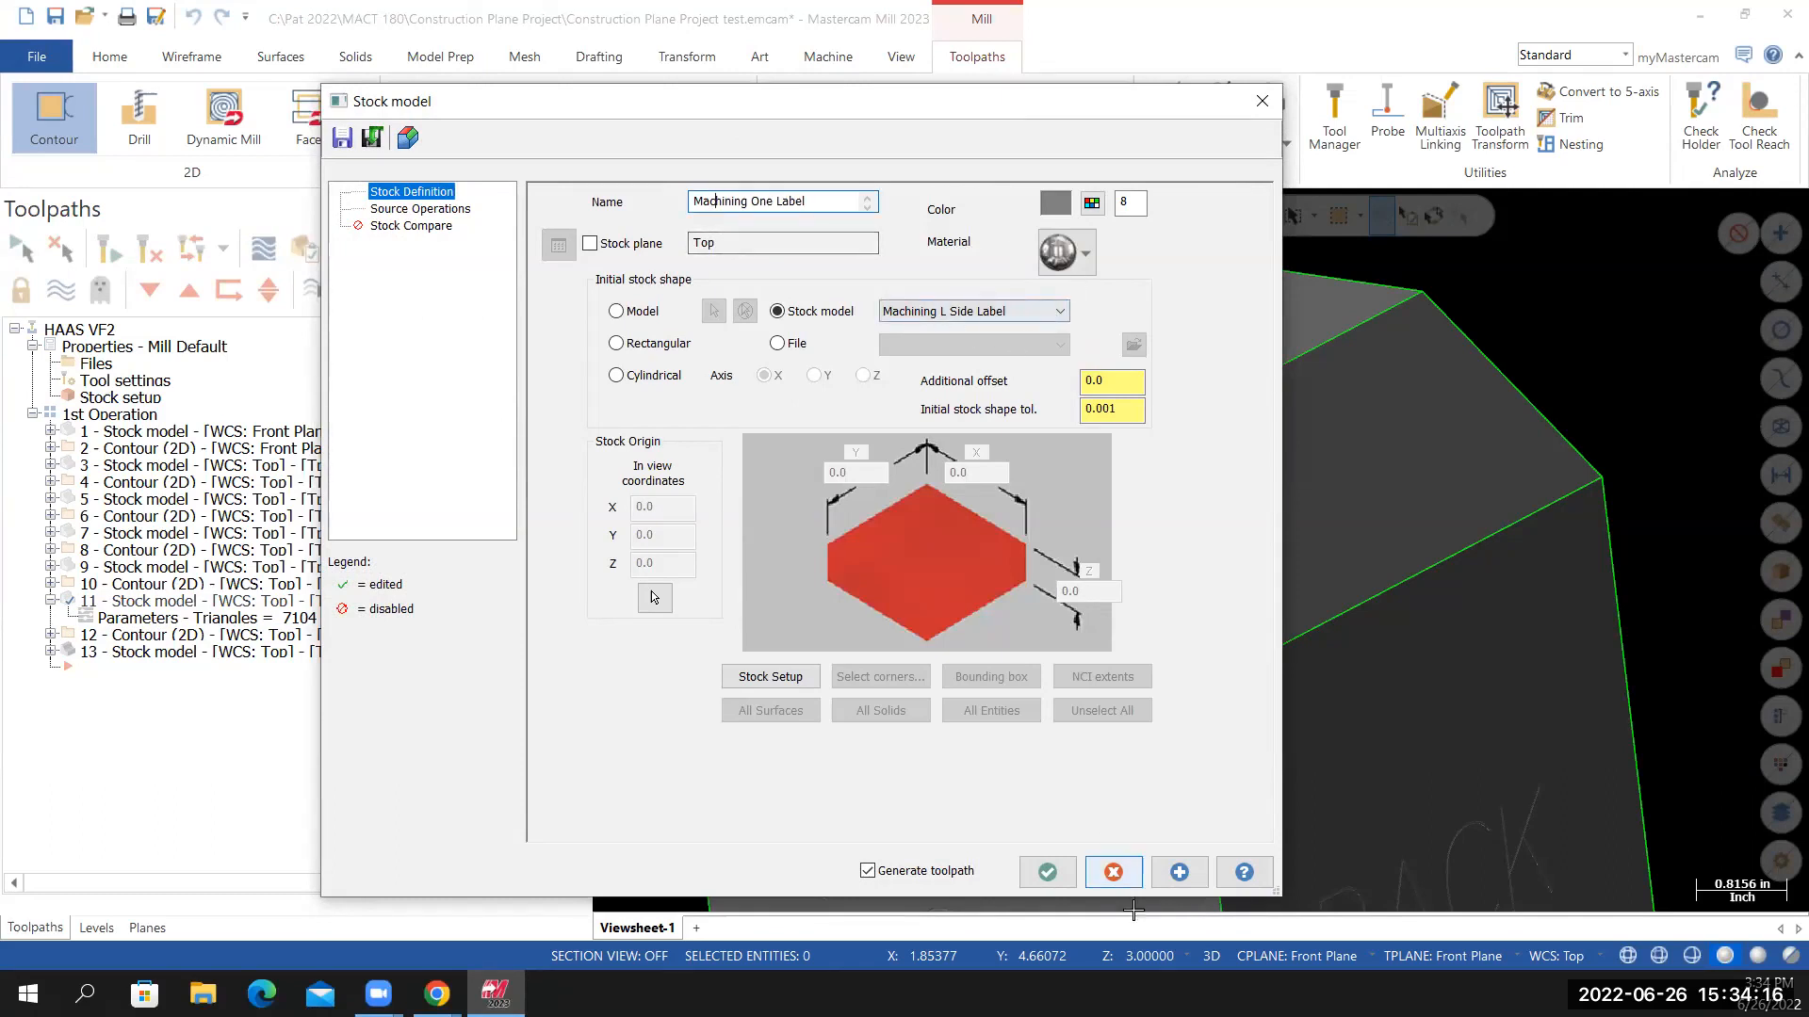
pyautogui.click(1046, 871)
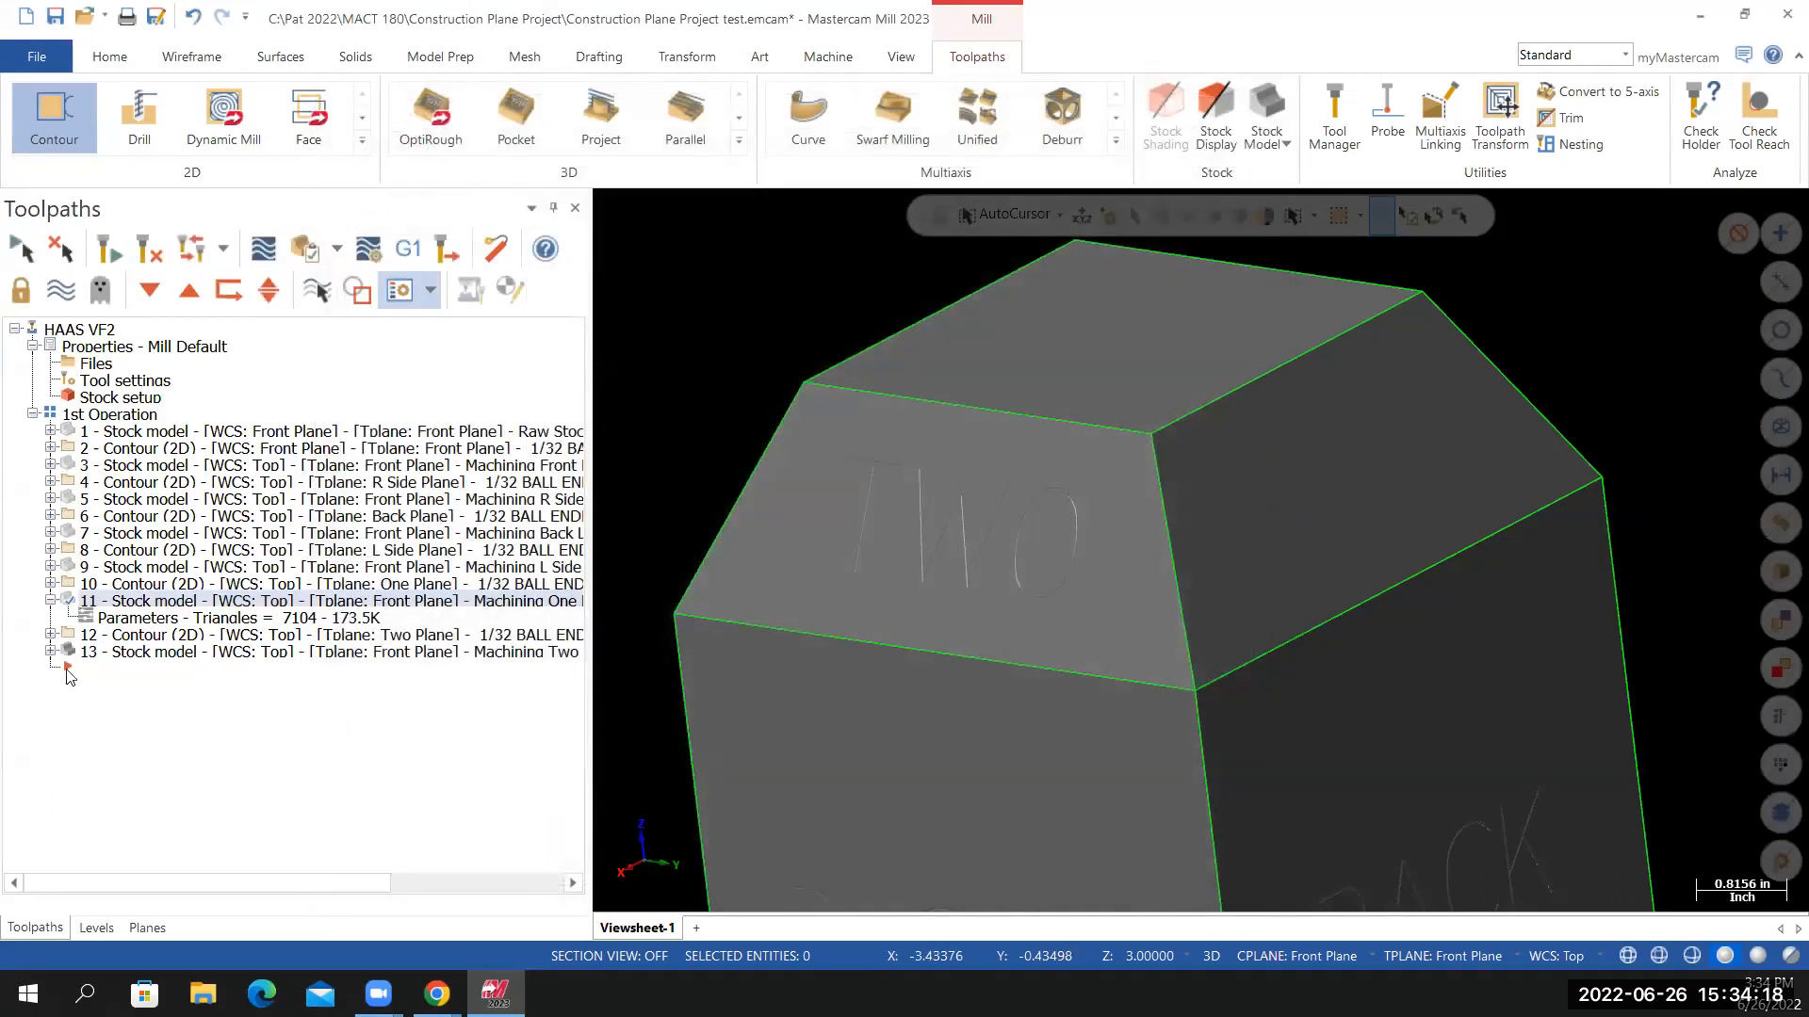
# Hide the Machining Two Label stock model, operation 13, so that only the part's wireframe is displayed
pyautogui.moveTo(932, 696)
pyautogui.mouseDown(button='middle')
pyautogui.moveTo(1240, 698)
pyautogui.moveTo(675, 630)
pyautogui.moveTo(634, 653)
pyautogui.mouseUp(button='middle')
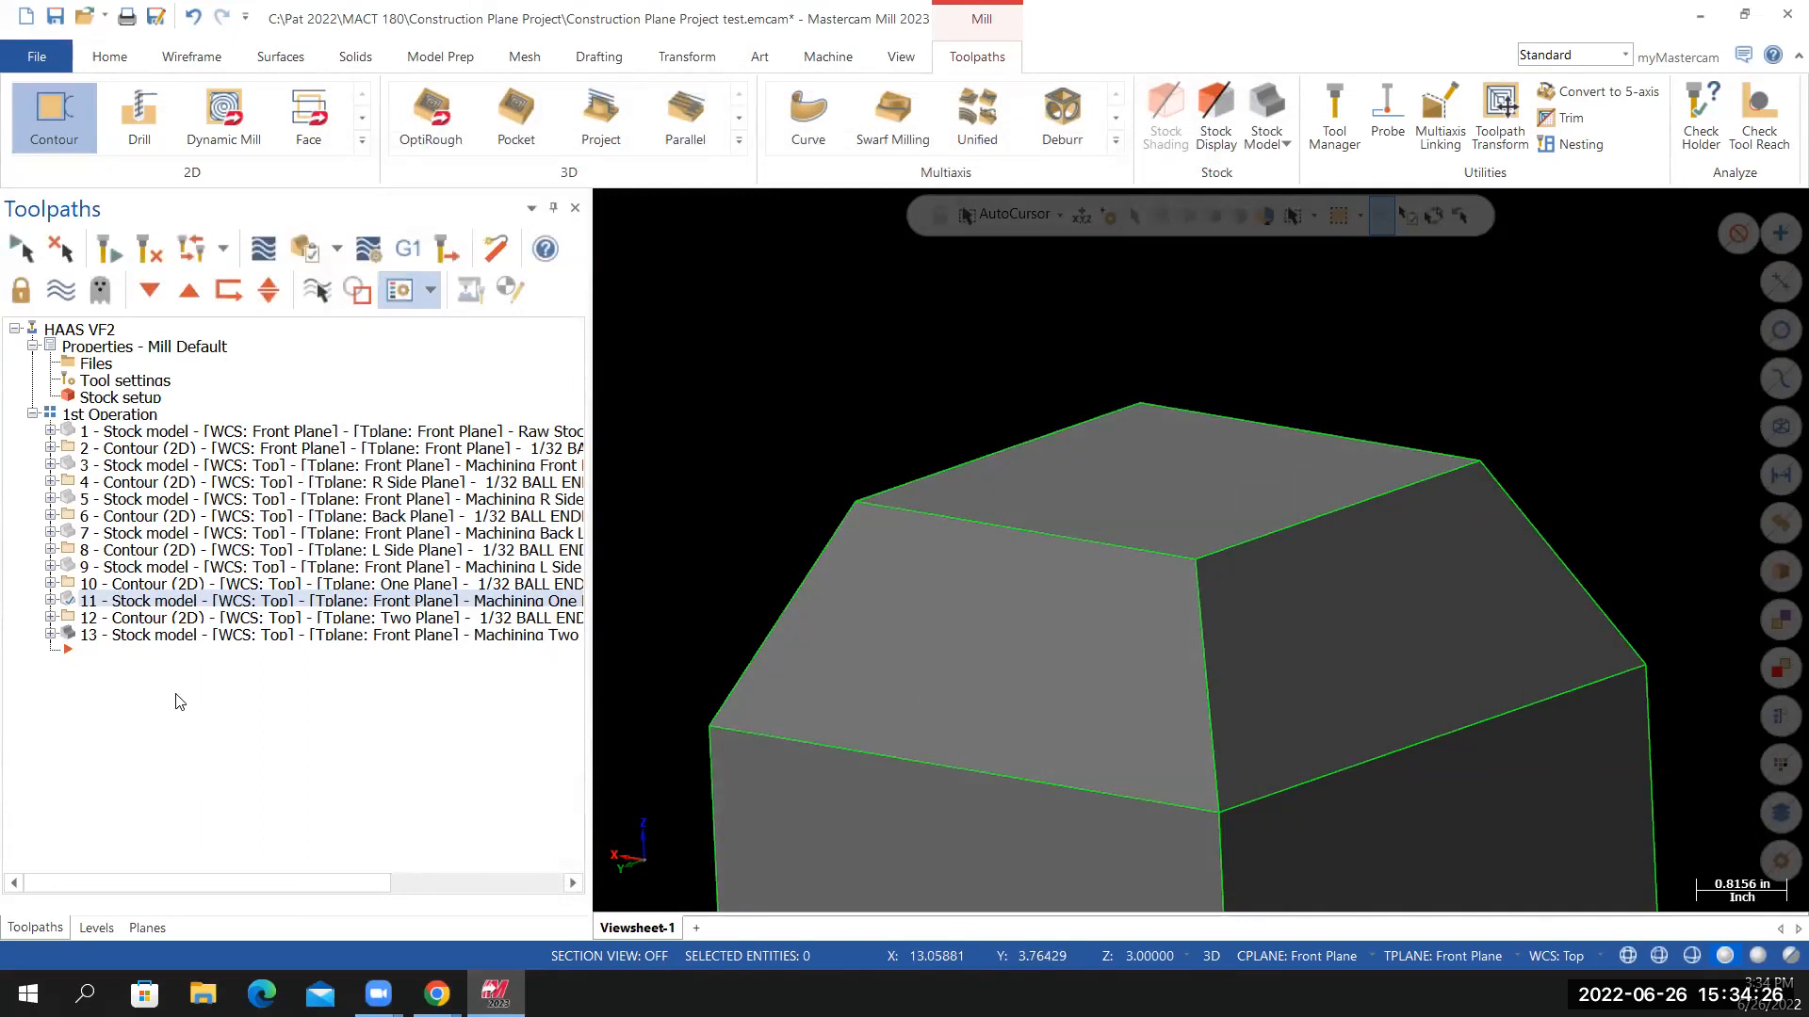
pyautogui.click(82, 635)
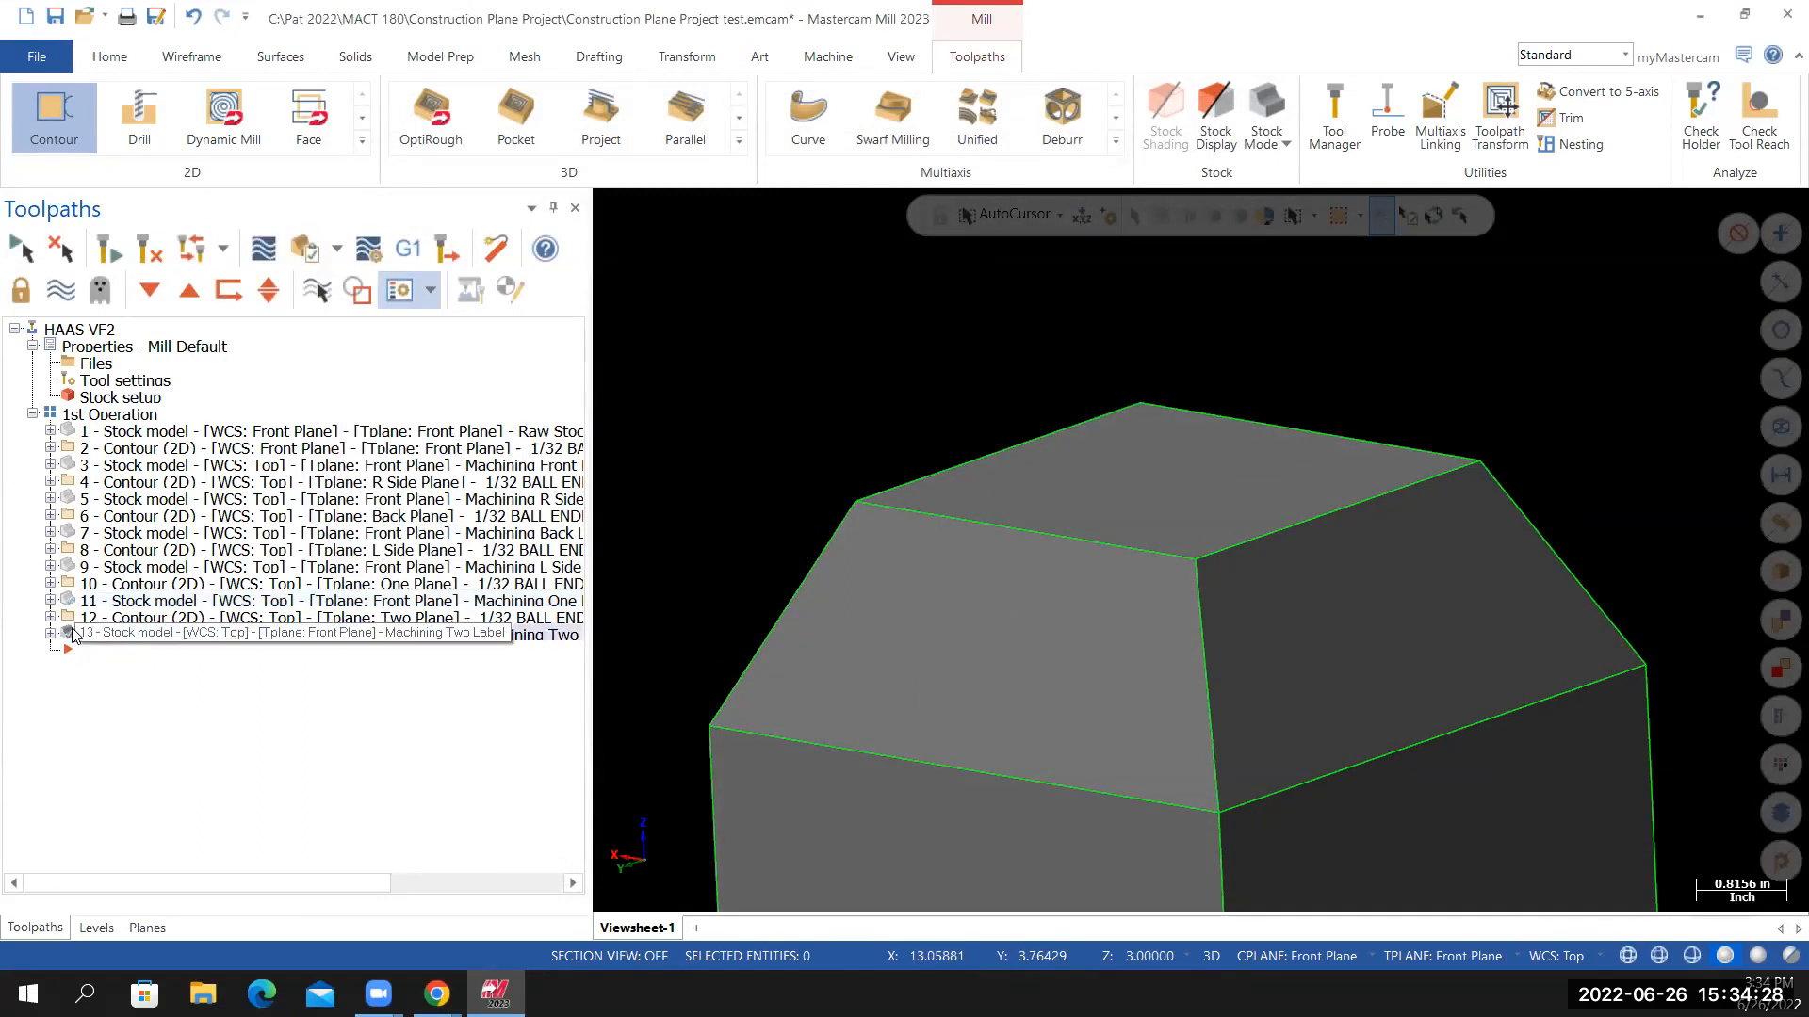
pyautogui.click(62, 296)
pyautogui.scroll(-10, 1022, 706)
pyautogui.moveTo(1022, 706); pyautogui.dragTo(963, 770, button='middle')
pyautogui.scroll(3, 958, 767)
pyautogui.scroll(3, 958, 767)
# Make level 16, Three, the active level and display its lettering
pyautogui.click(99, 930)
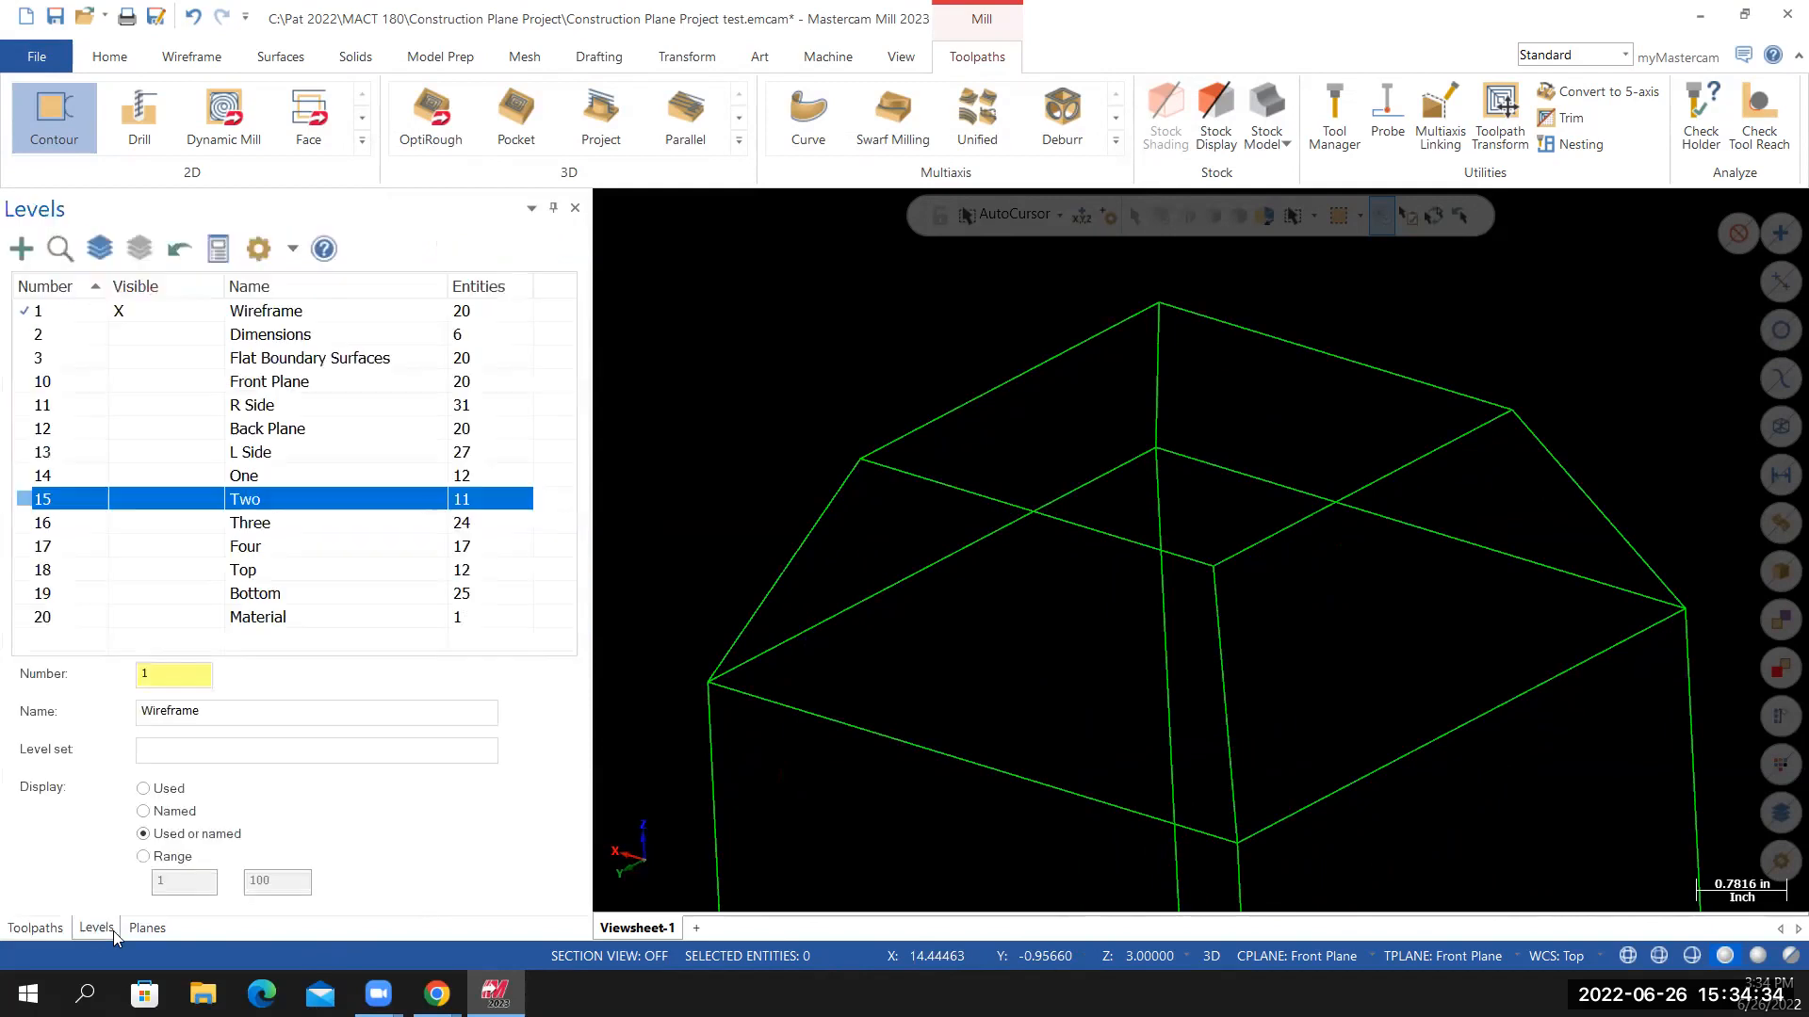
pyautogui.click(31, 525)
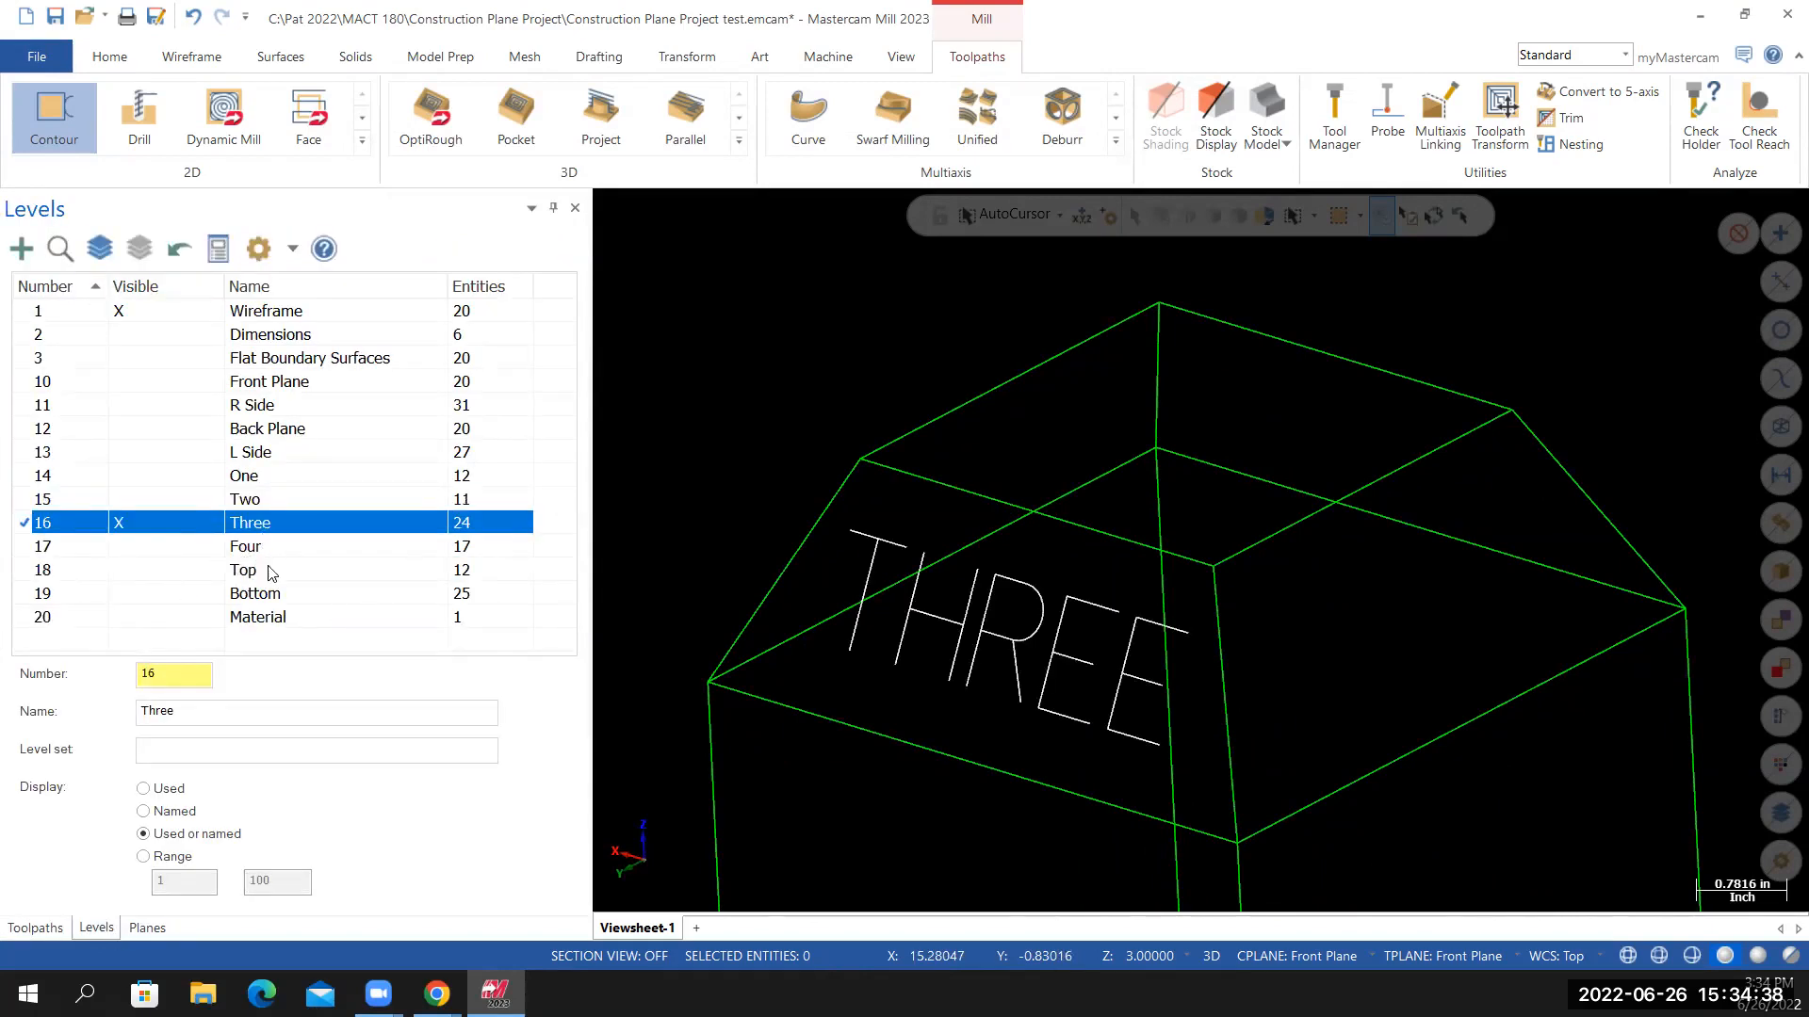
pyautogui.scroll(-2, 878, 751)
pyautogui.scroll(2, 948, 801)
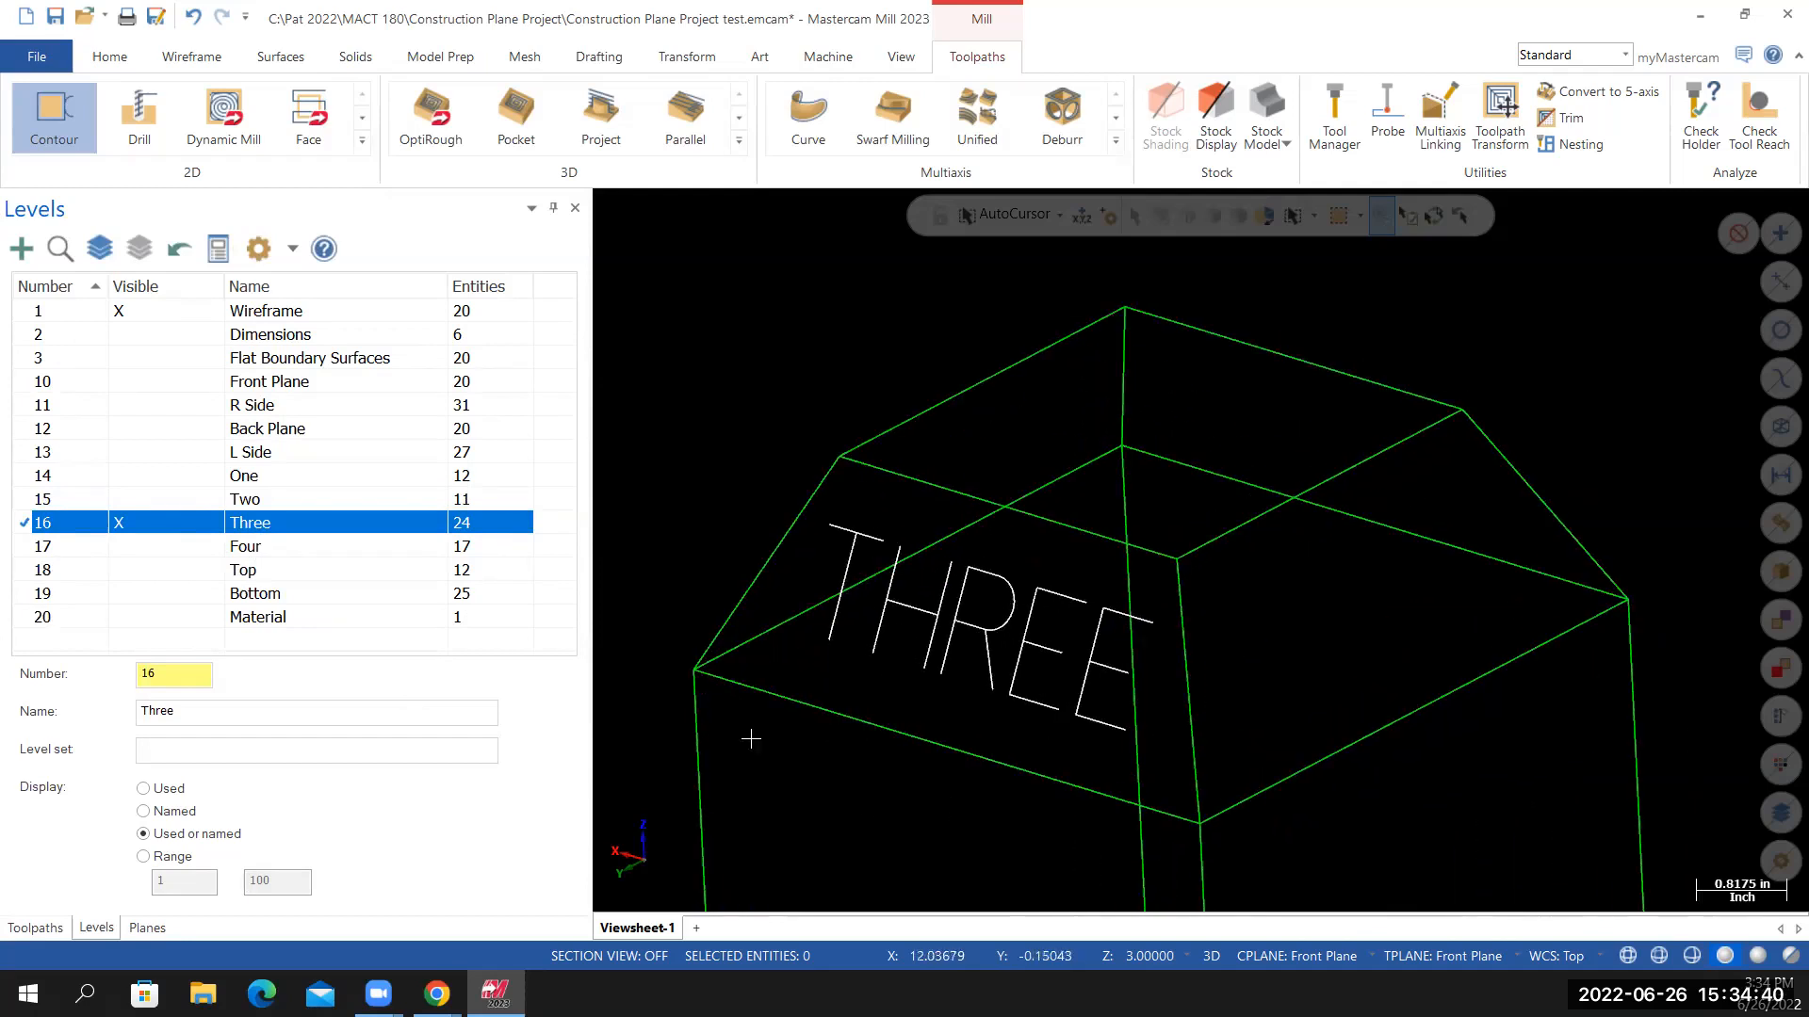
# Copy contour operation 12, the TWO label engraving, and paste it at the end of the toolpath operations list
pyautogui.click(38, 928)
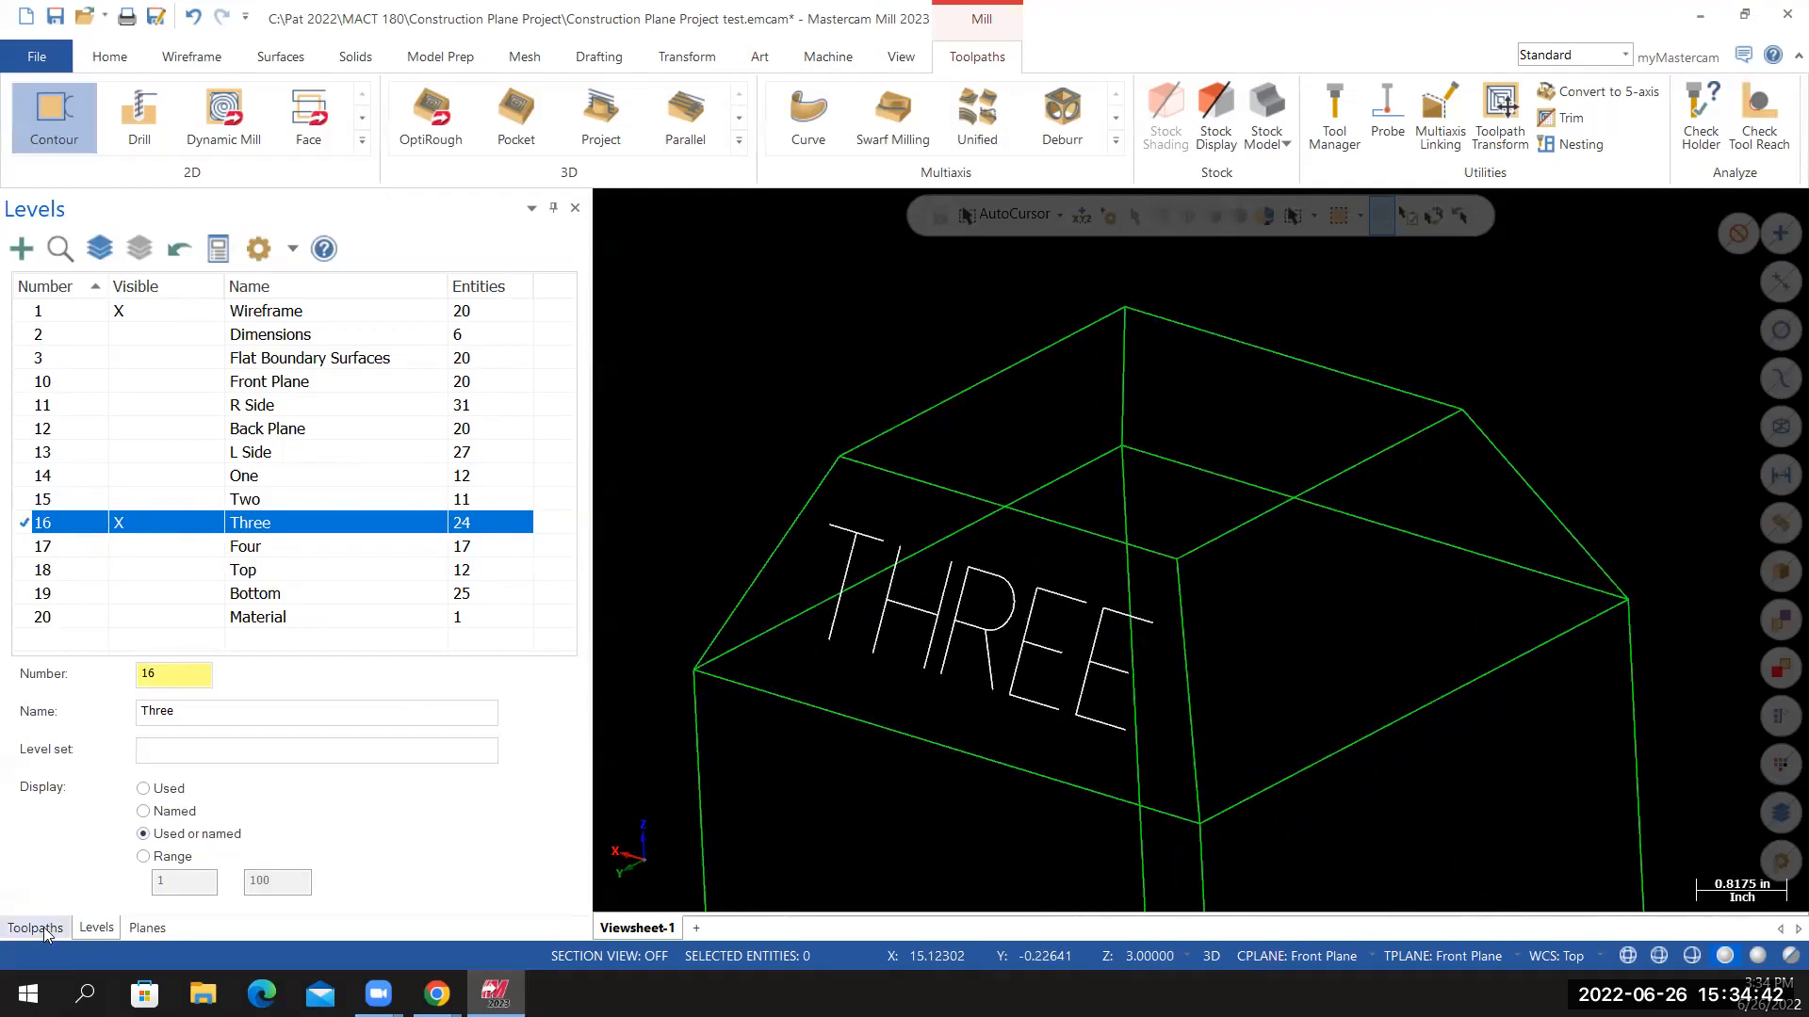
pyautogui.click(118, 618)
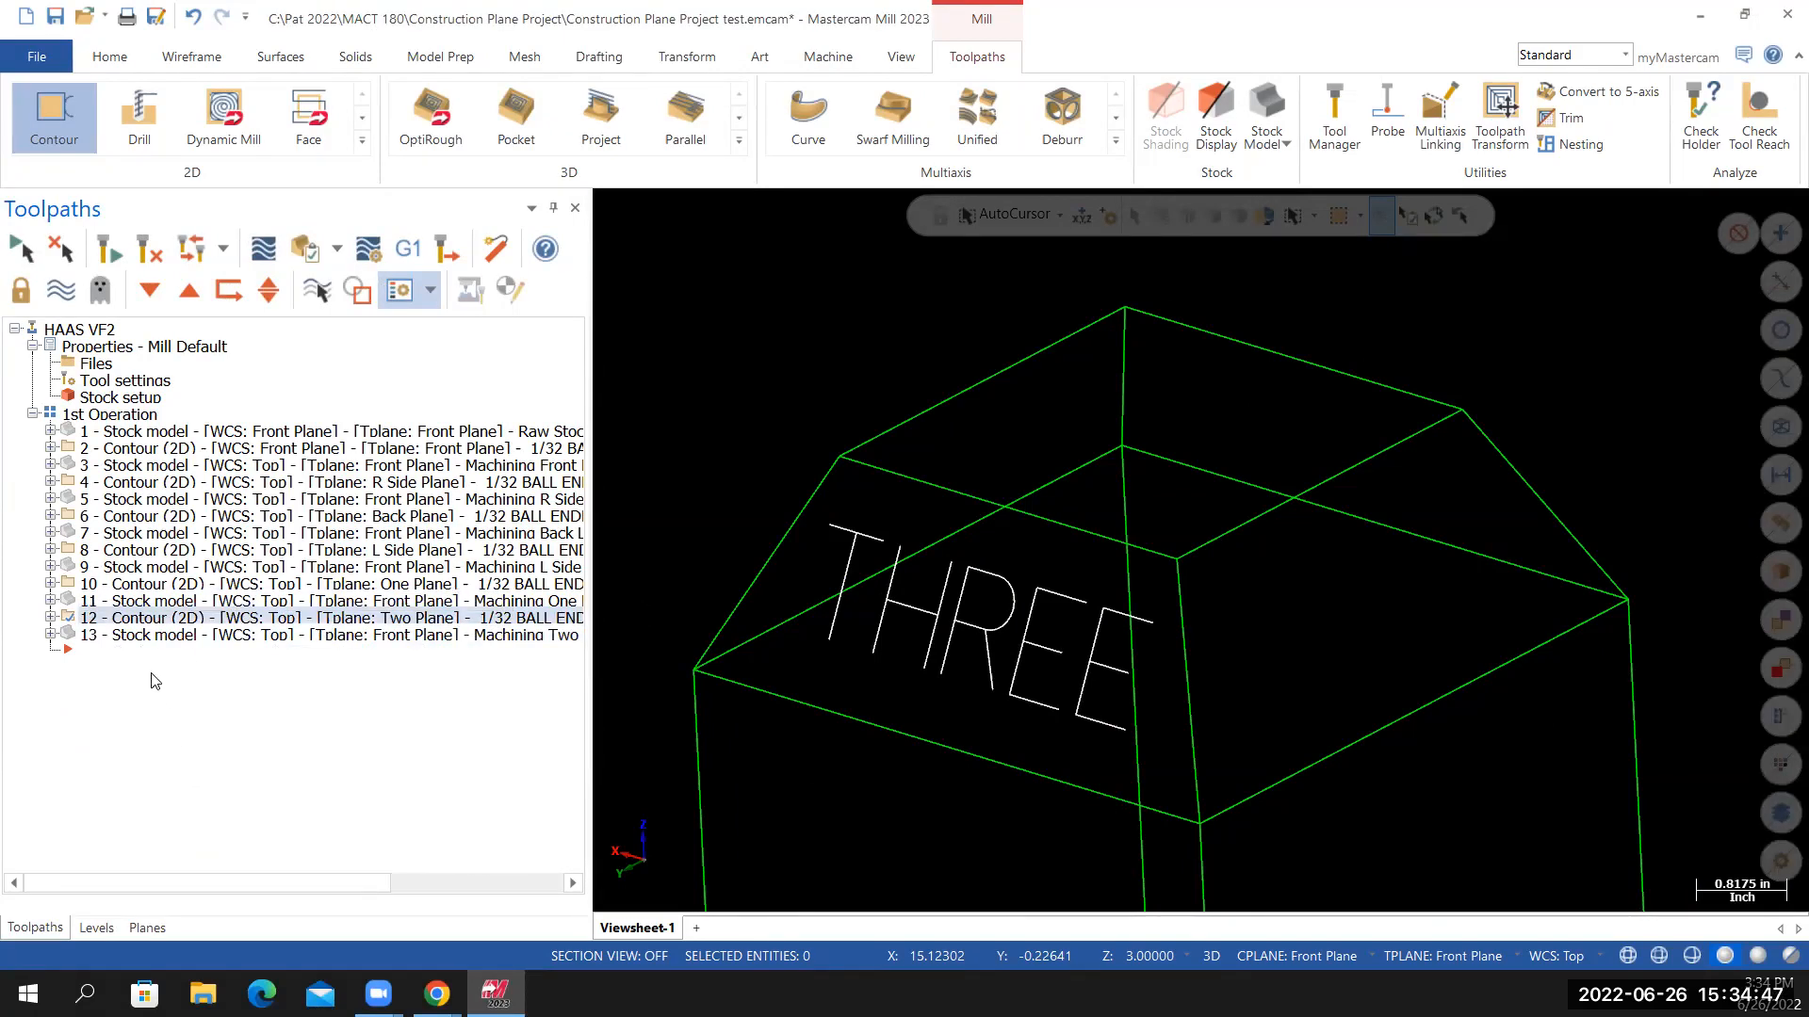
pyautogui.rightClick(150, 622)
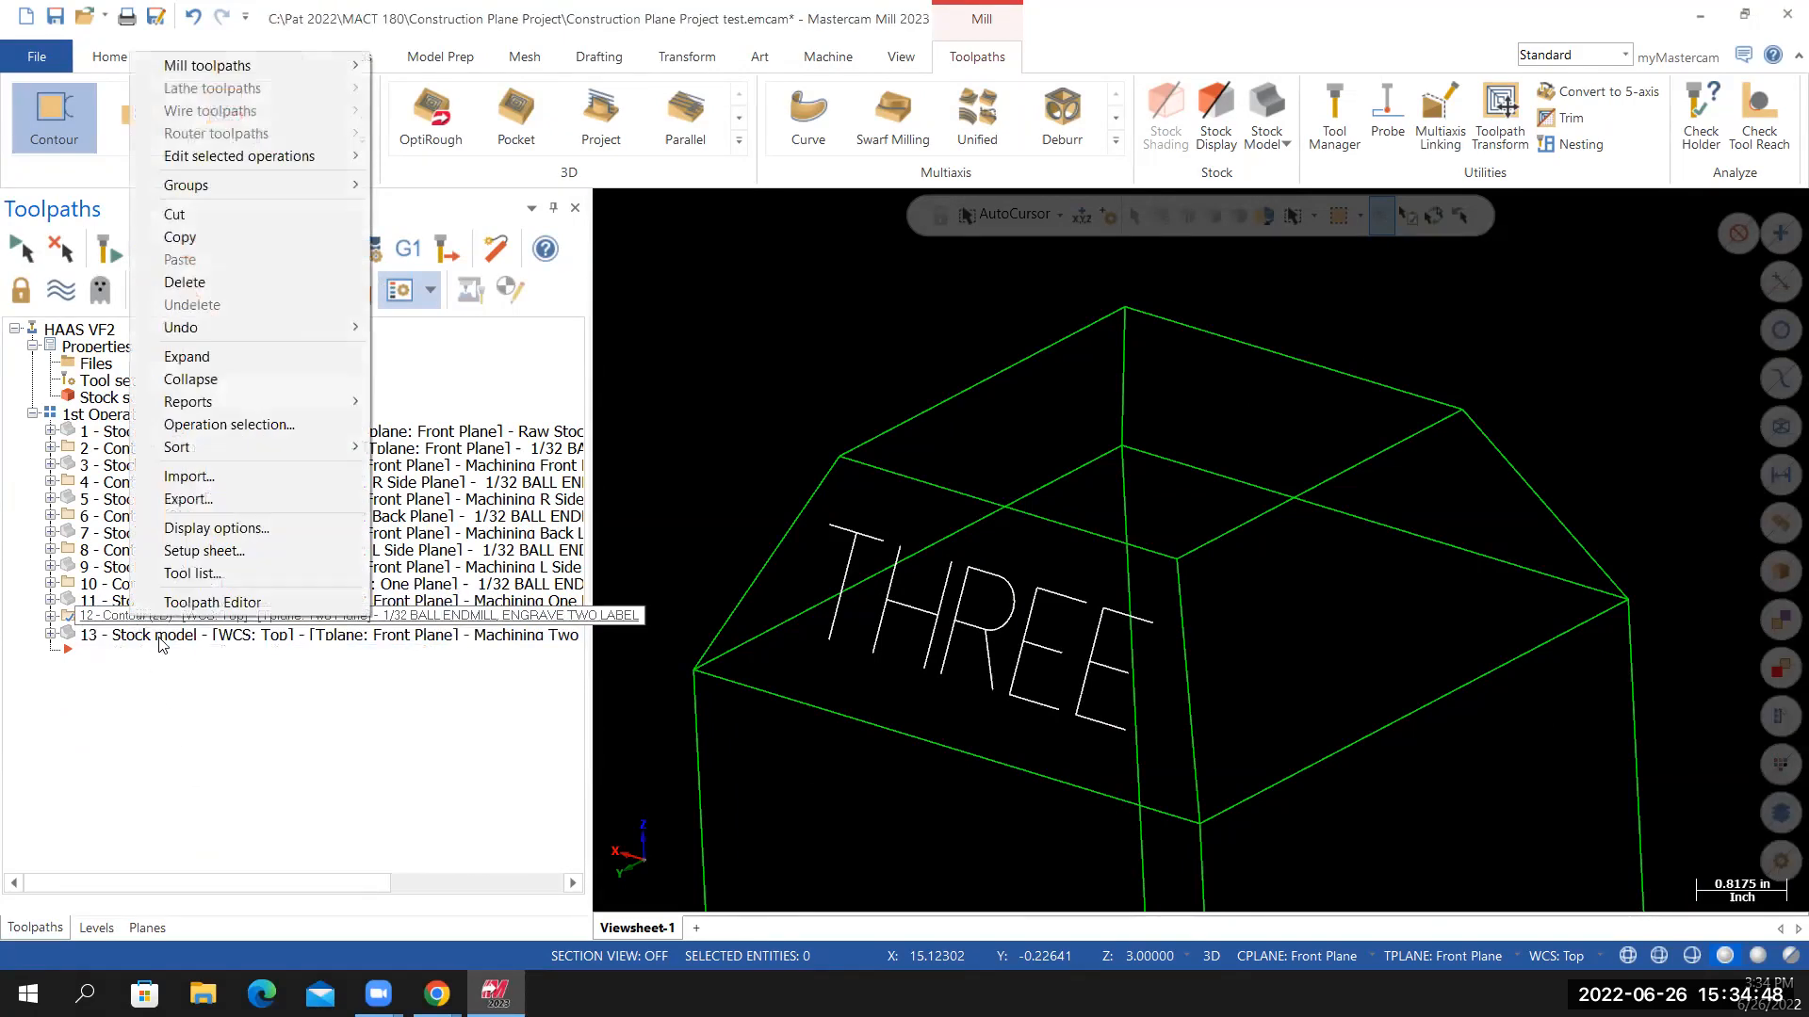
pyautogui.click(193, 239)
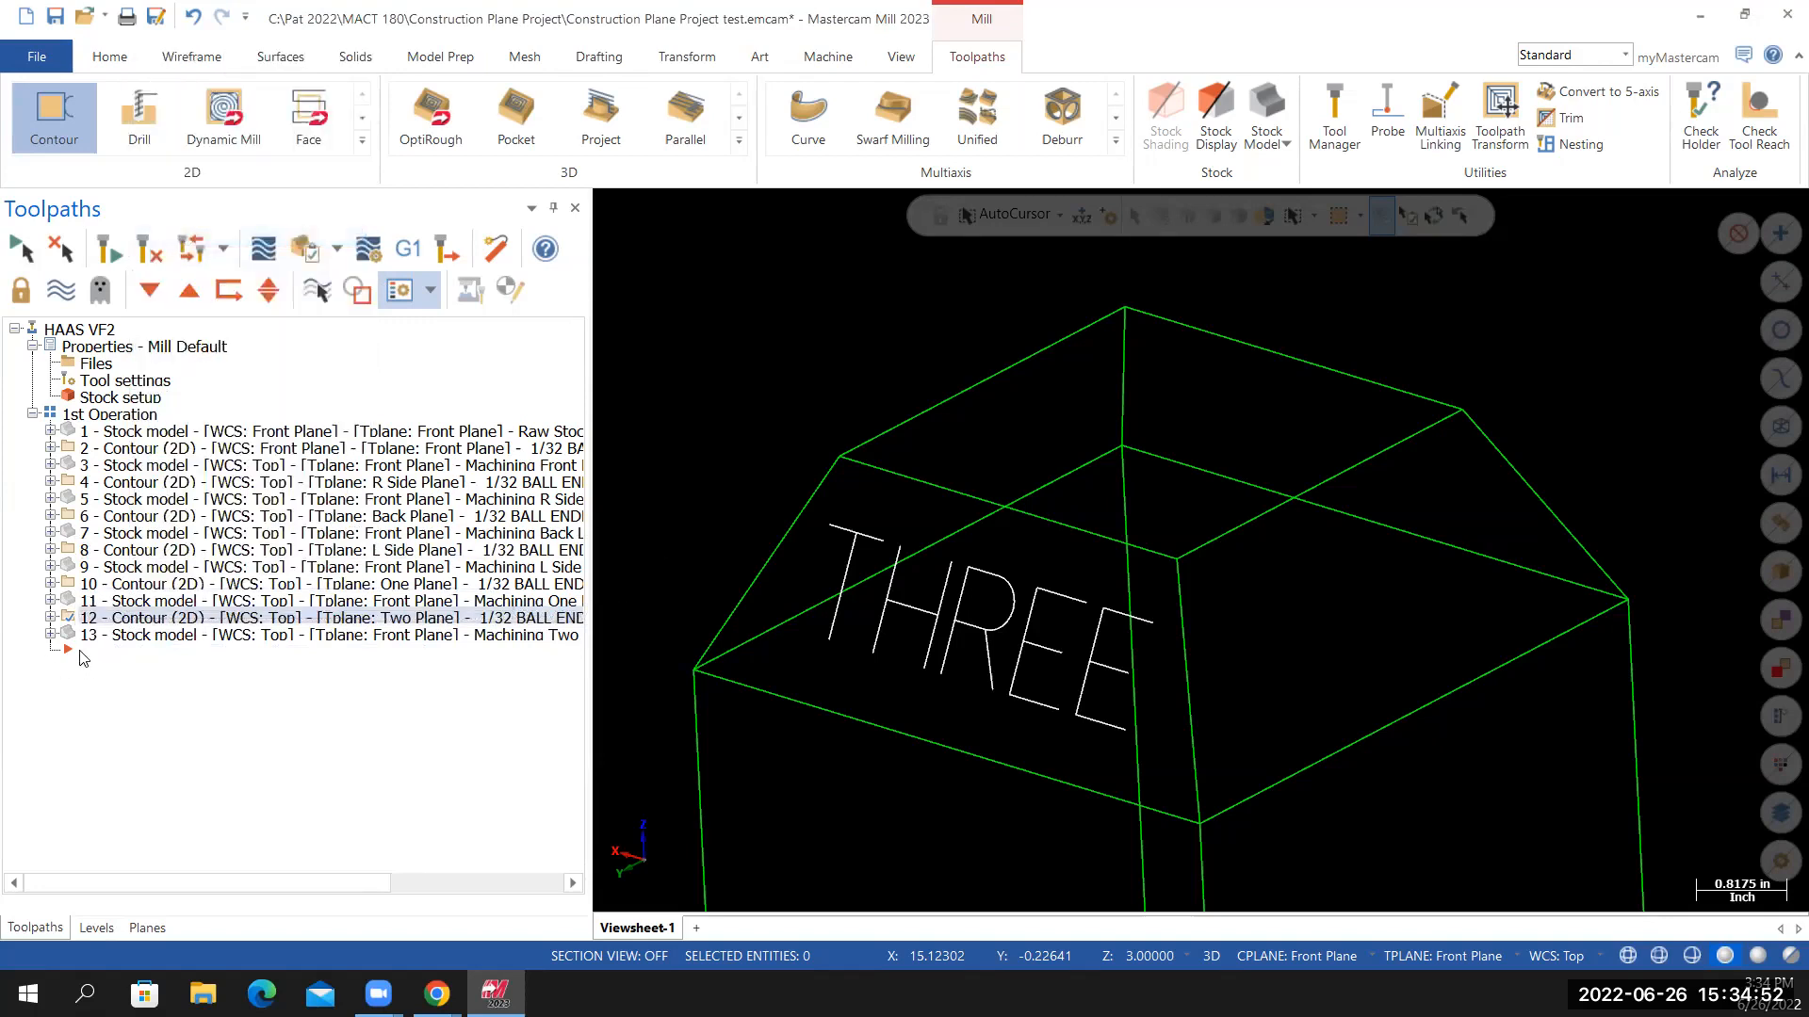
pyautogui.rightClick(83, 657)
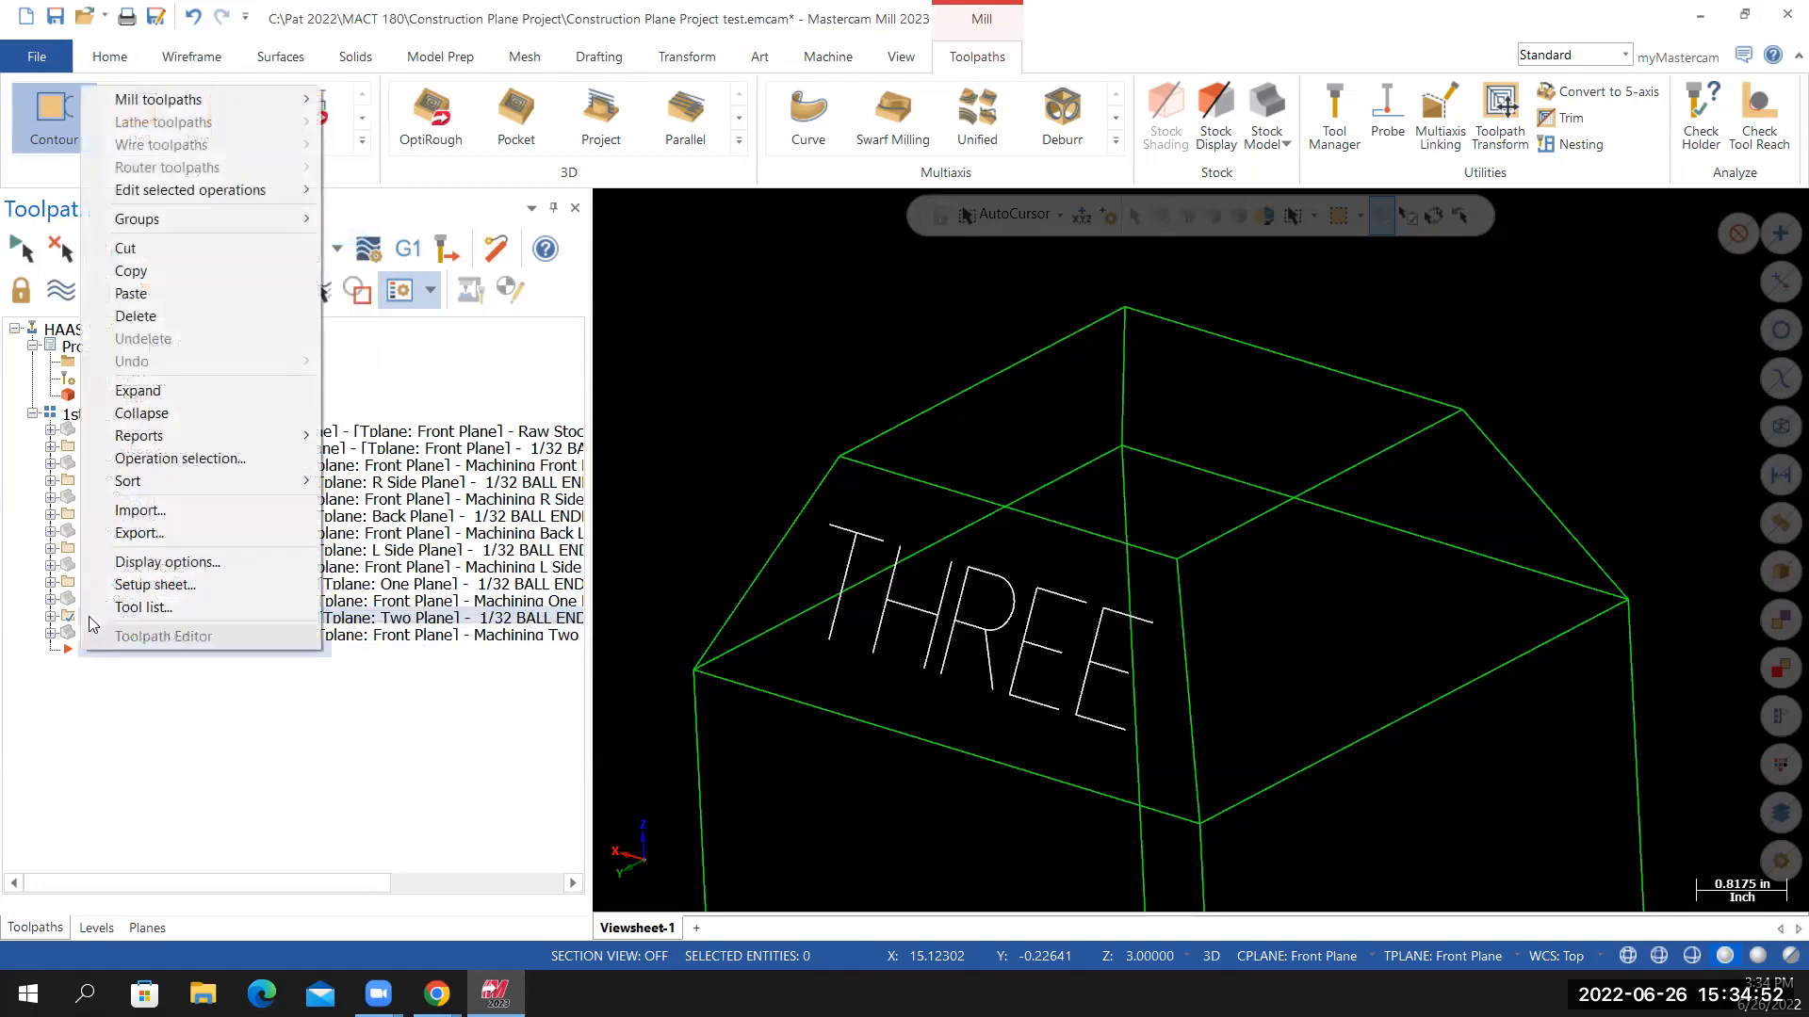
pyautogui.click(166, 293)
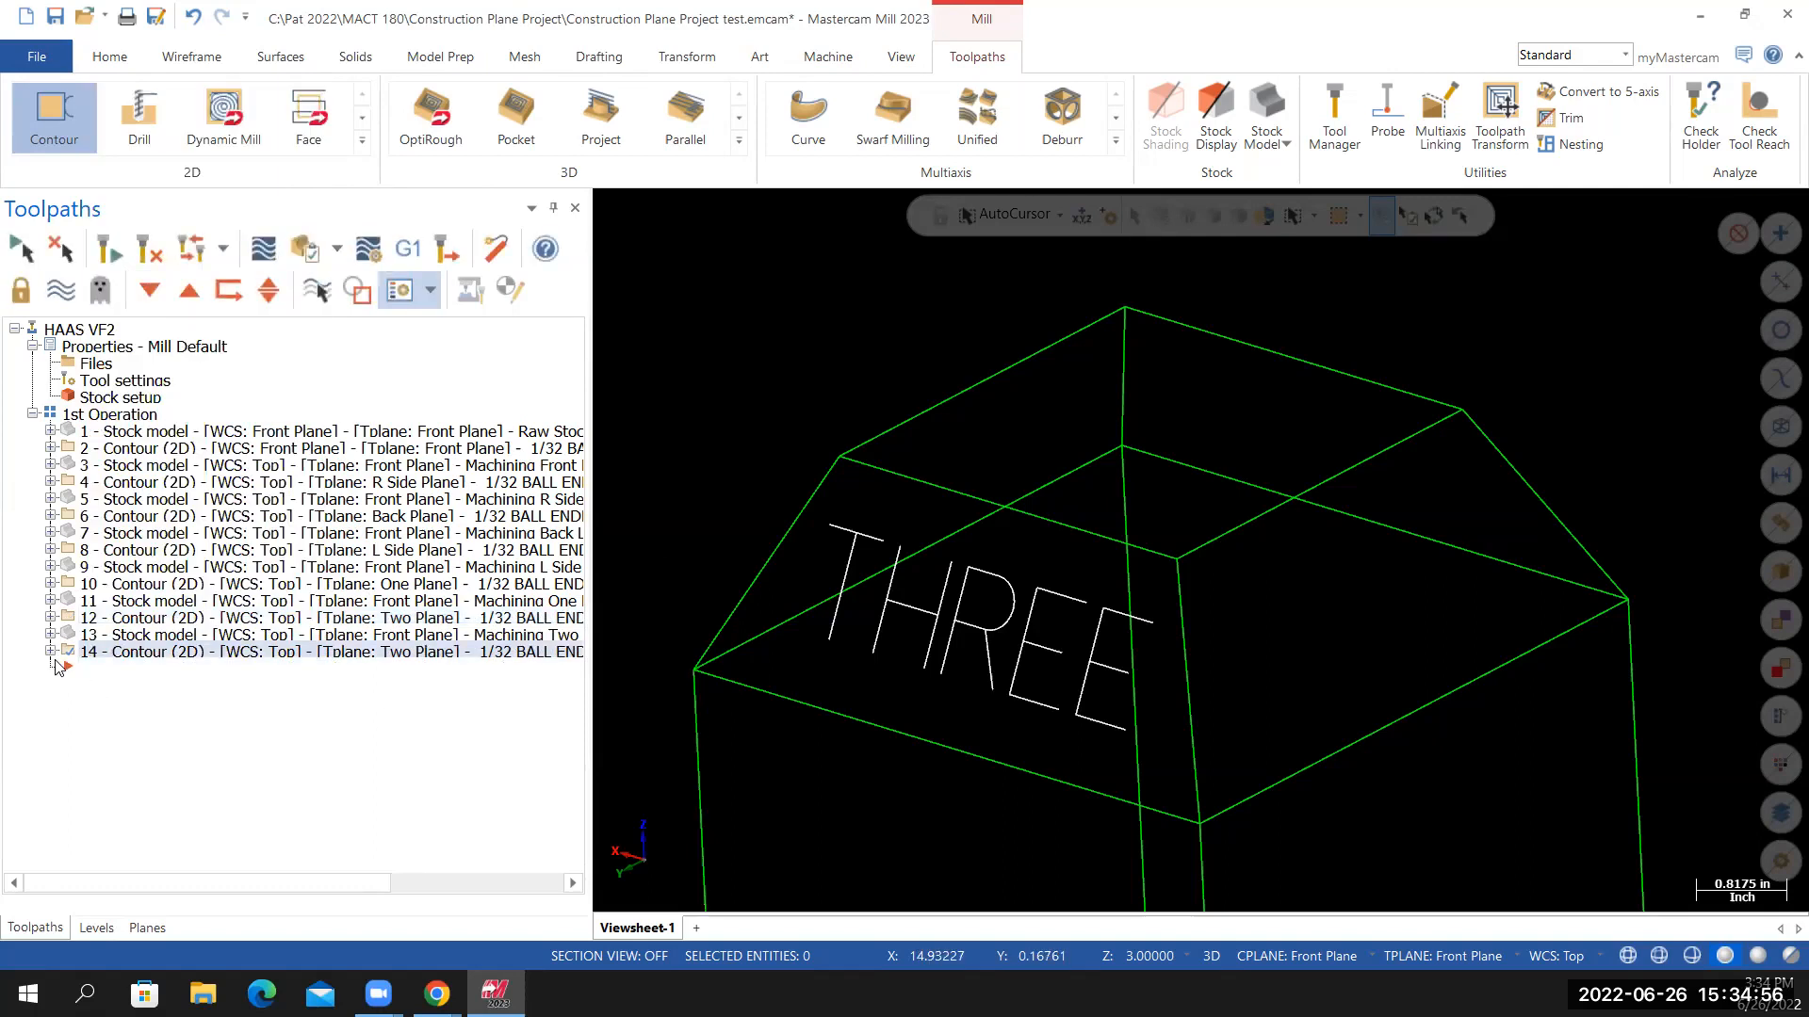
# In the parameters of contour operation 14, set both the tool plane and the construction plane to Three Plane
pyautogui.click(51, 654)
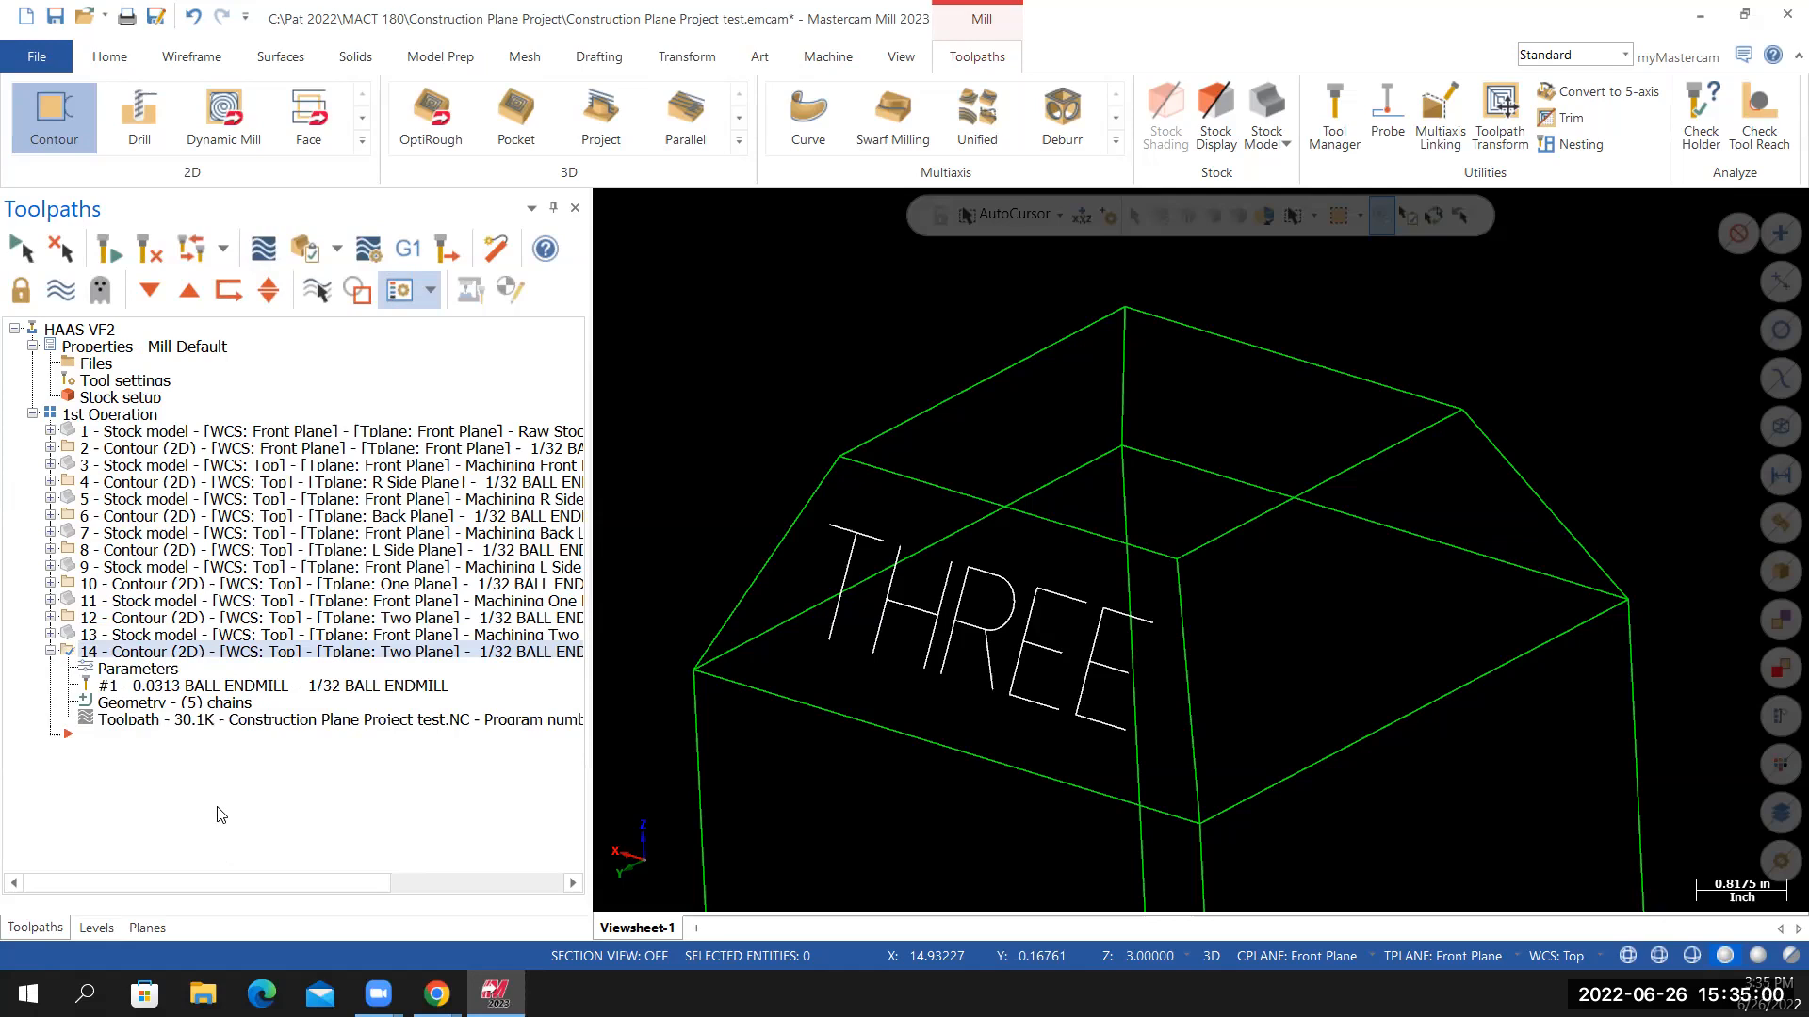
pyautogui.click(125, 673)
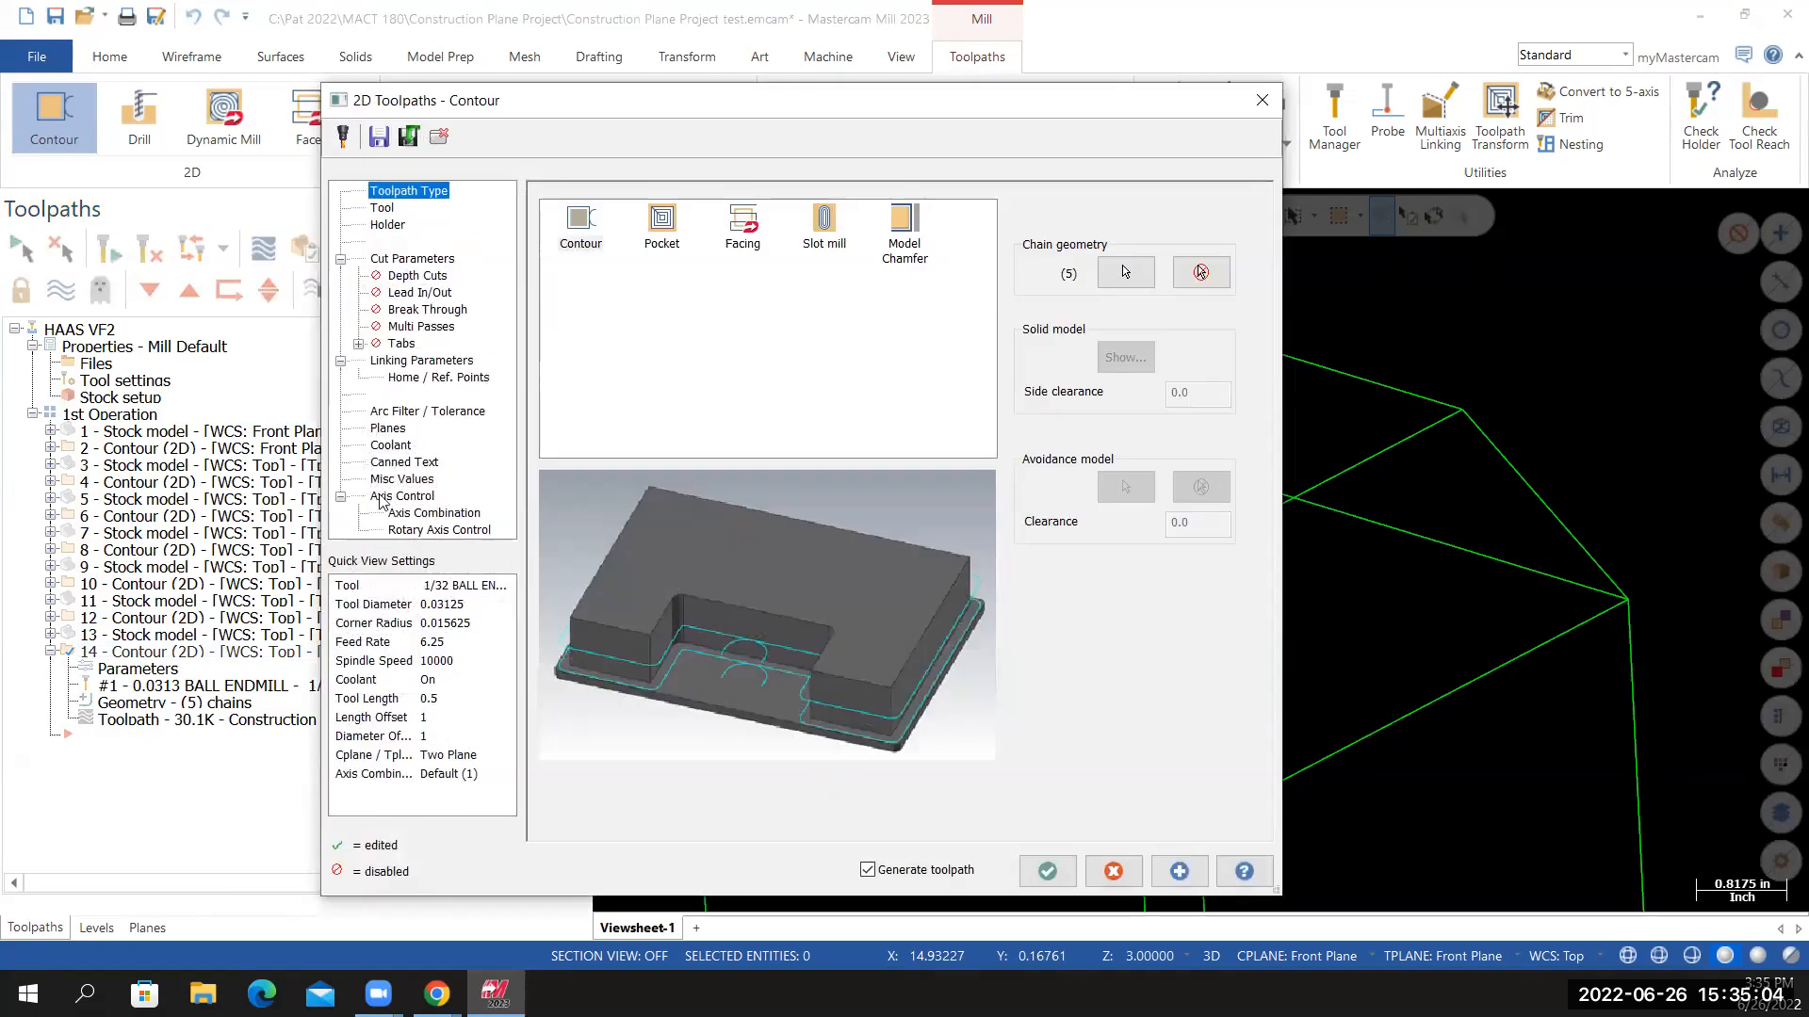
pyautogui.click(390, 431)
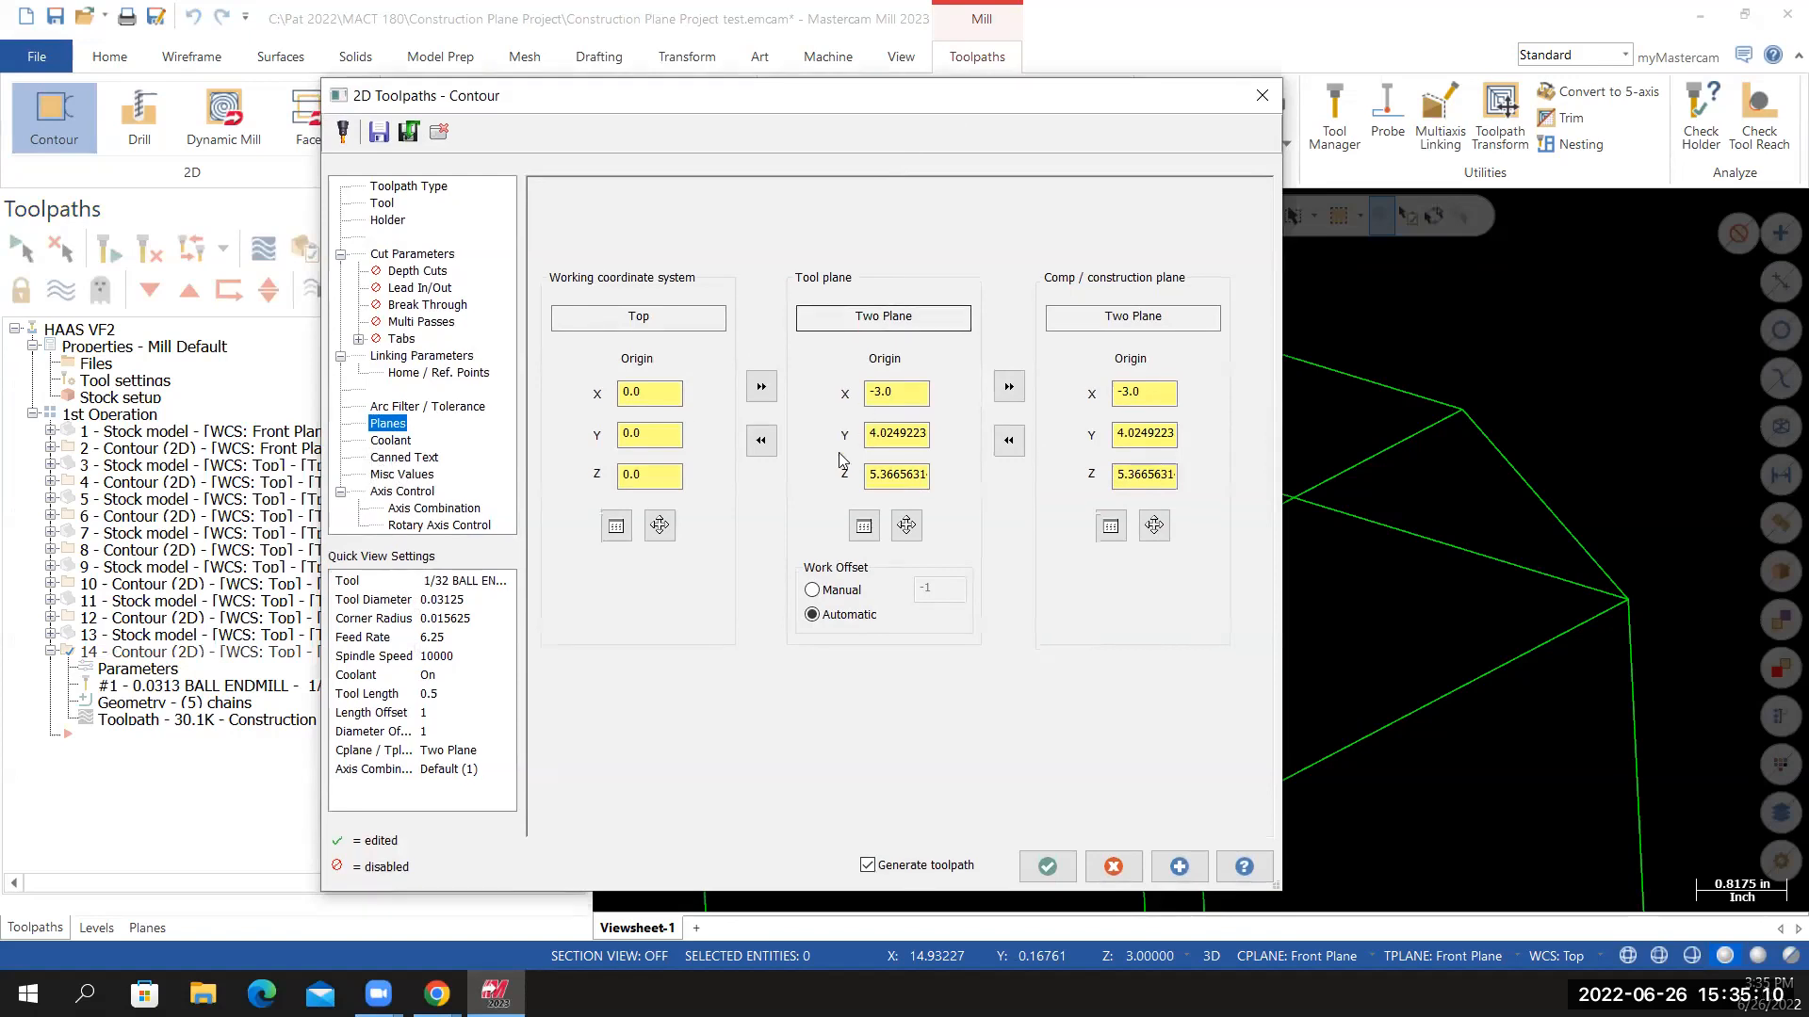
pyautogui.click(864, 526)
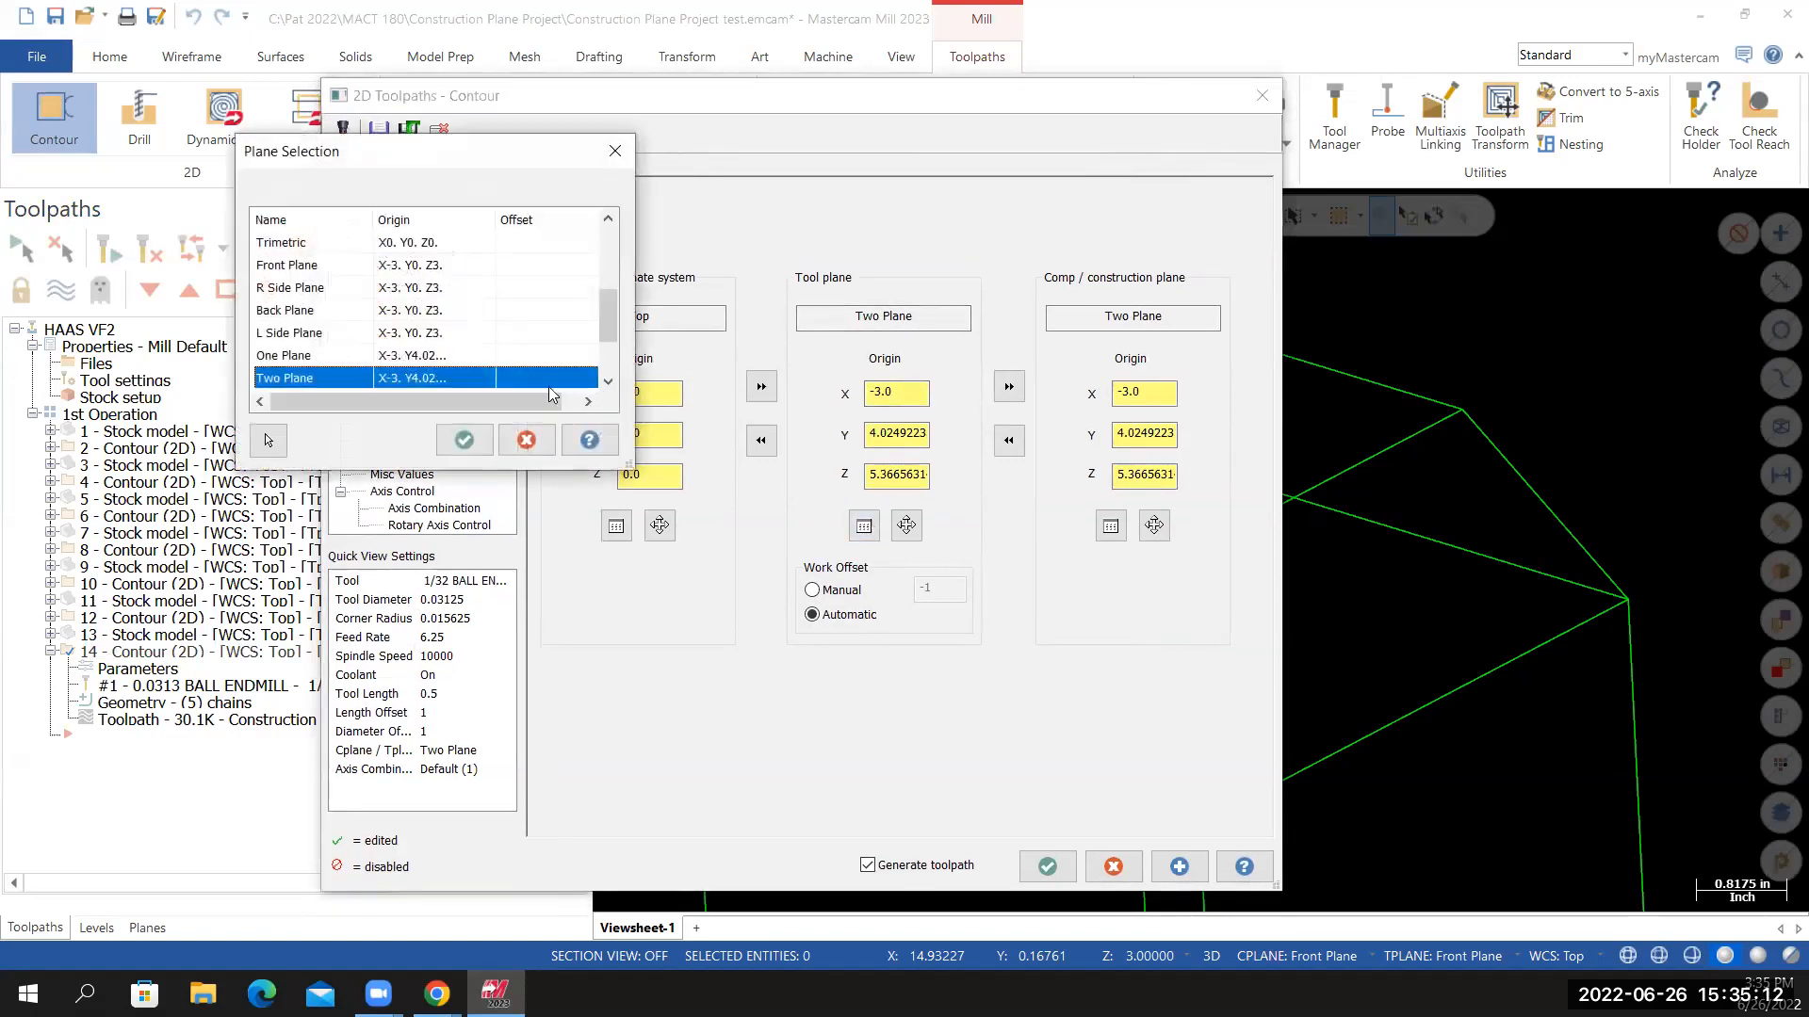
pyautogui.moveTo(604, 306); pyautogui.dragTo(604, 337)
pyautogui.click(328, 314)
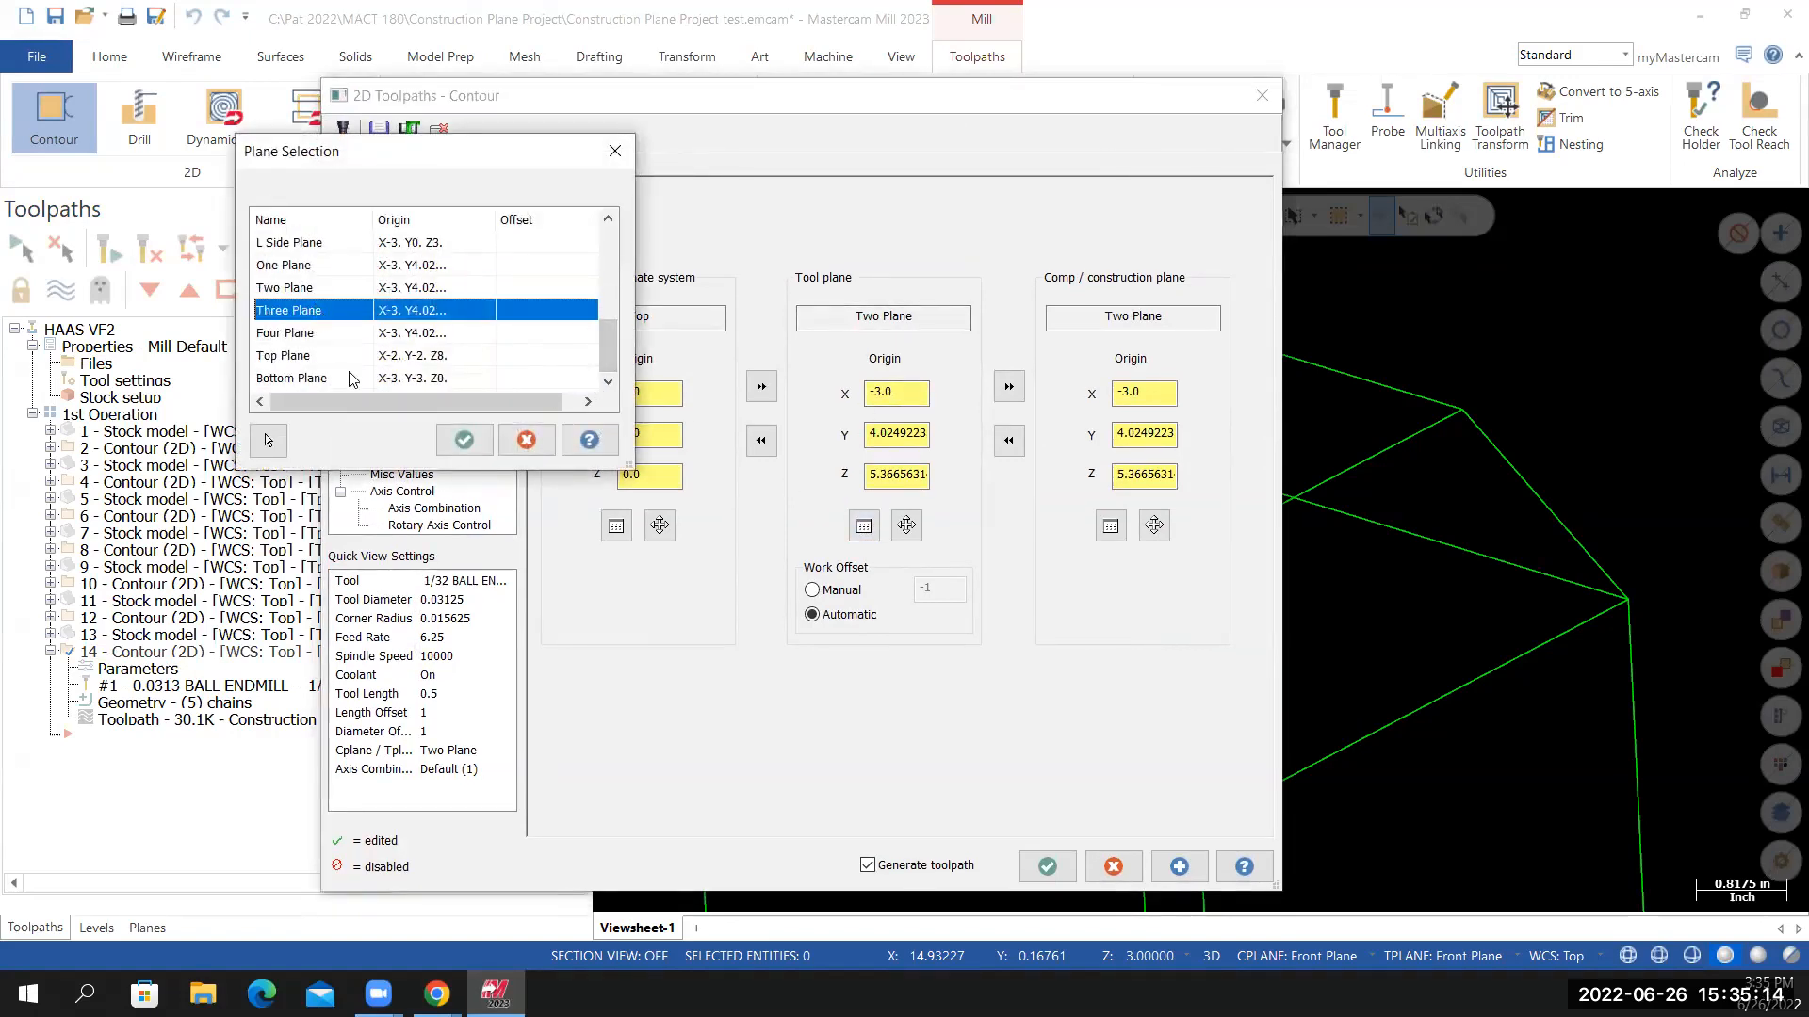
pyautogui.click(462, 441)
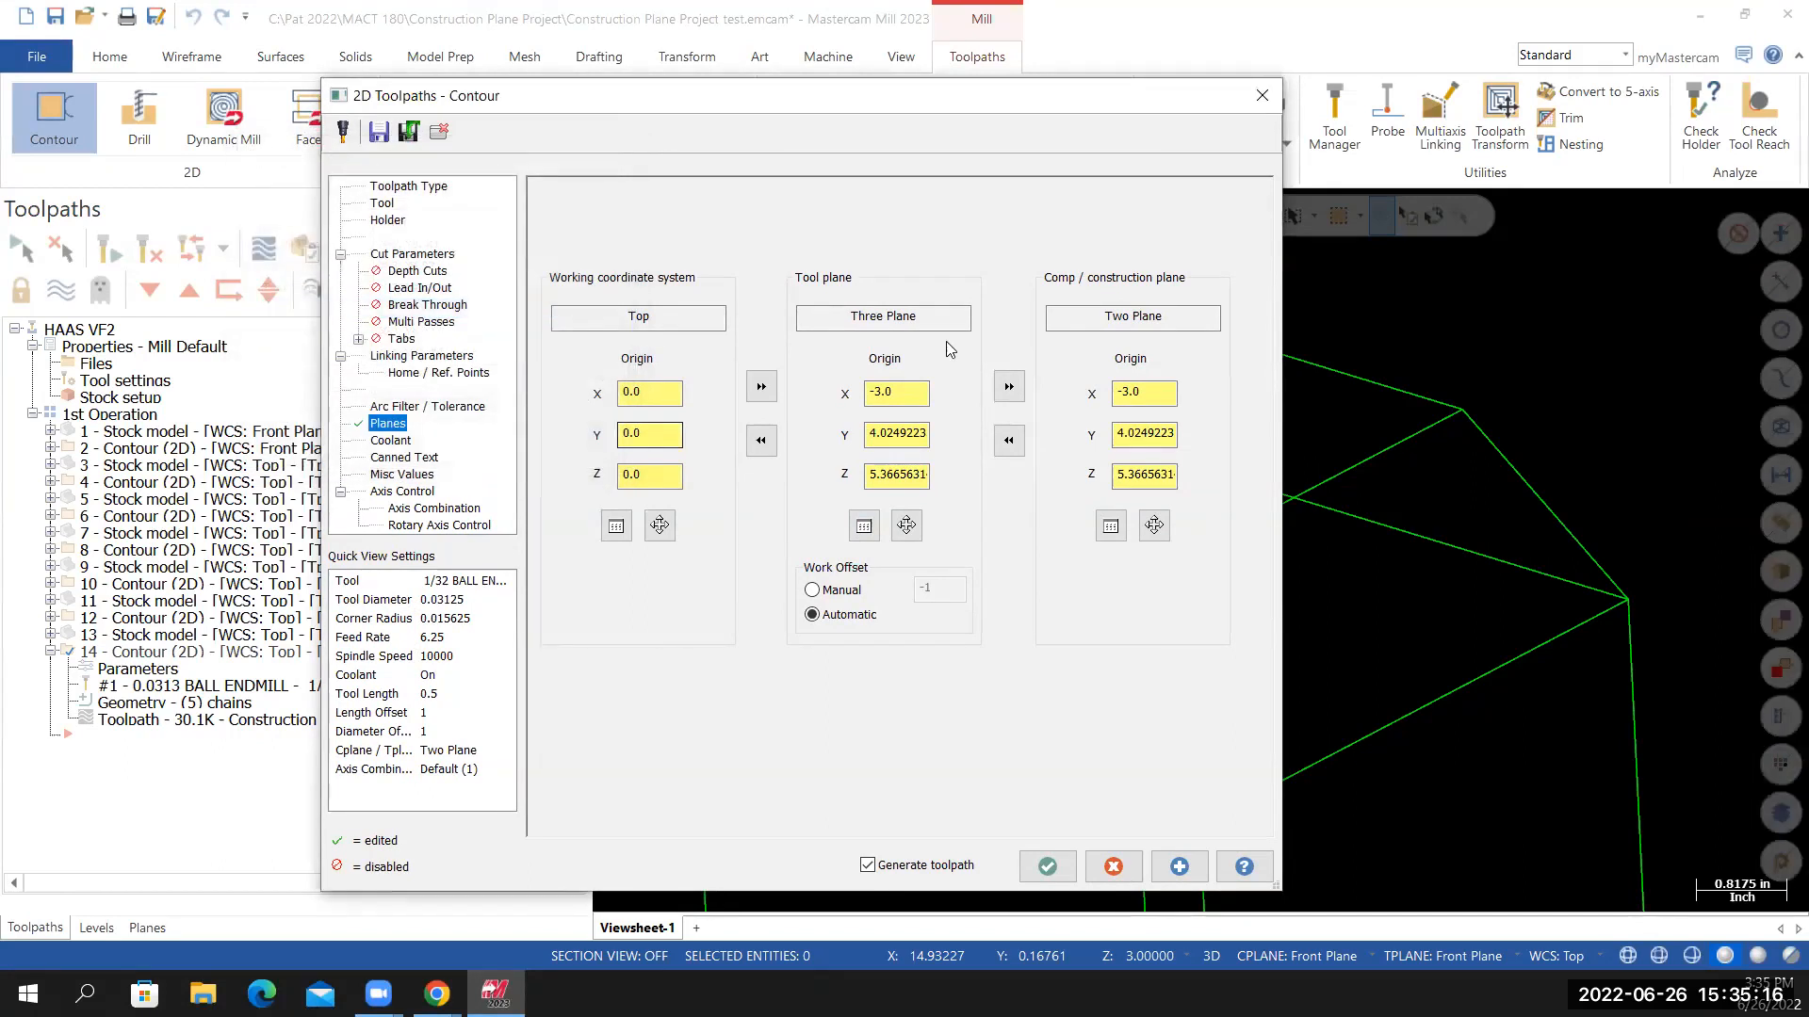
pyautogui.click(1009, 386)
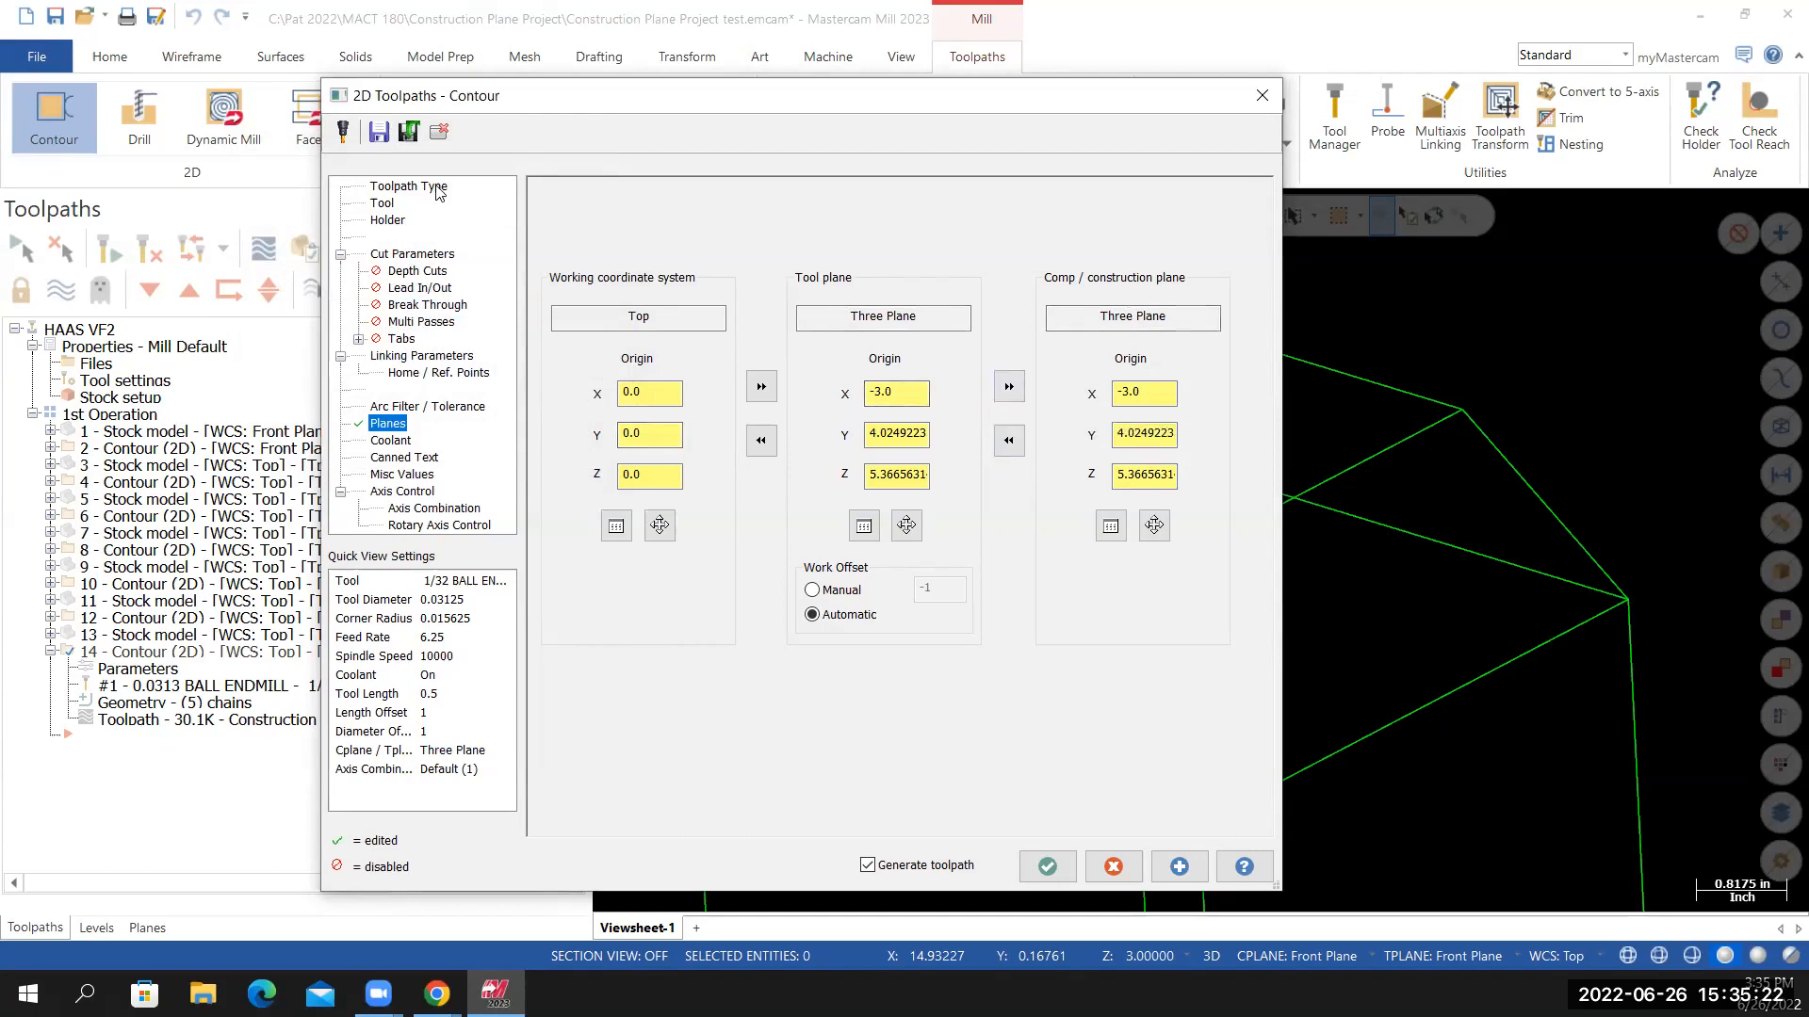
# Replace the copied chains of operation 14 with a window selection of the THREE lettering, starting at the bottom of the T
pyautogui.click(409, 187)
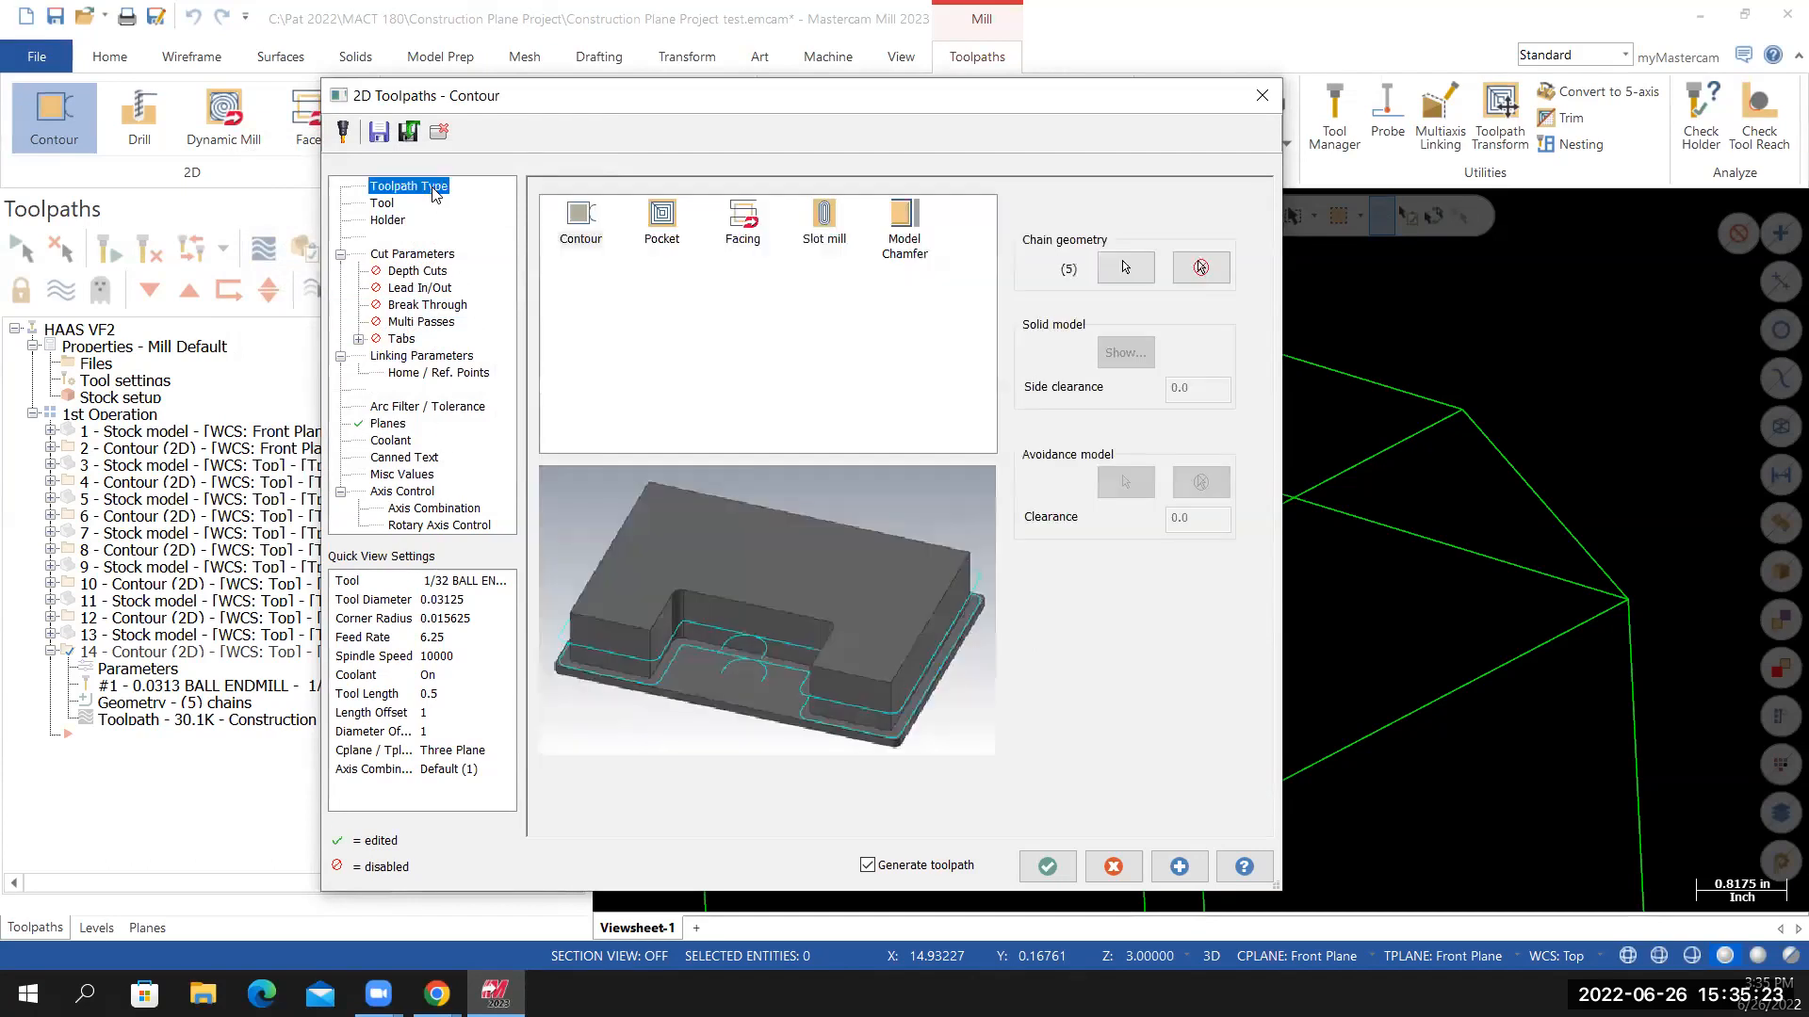
pyautogui.click(1201, 269)
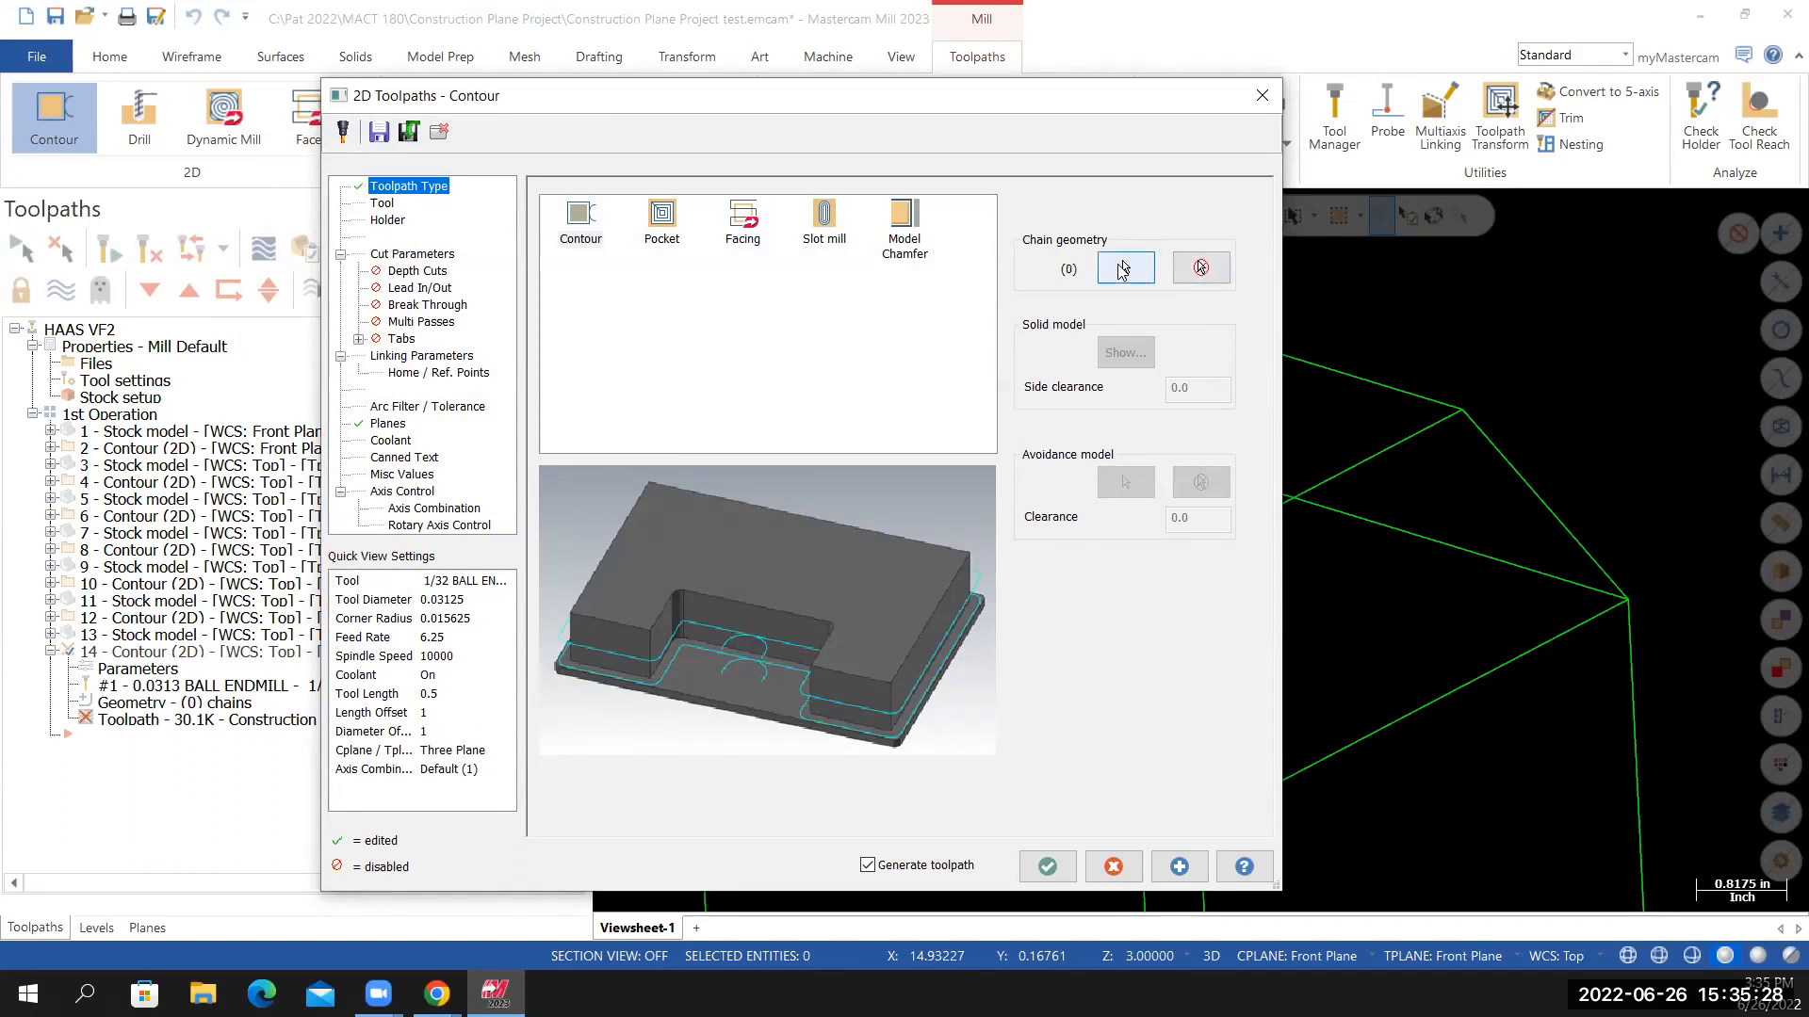
pyautogui.click(1124, 270)
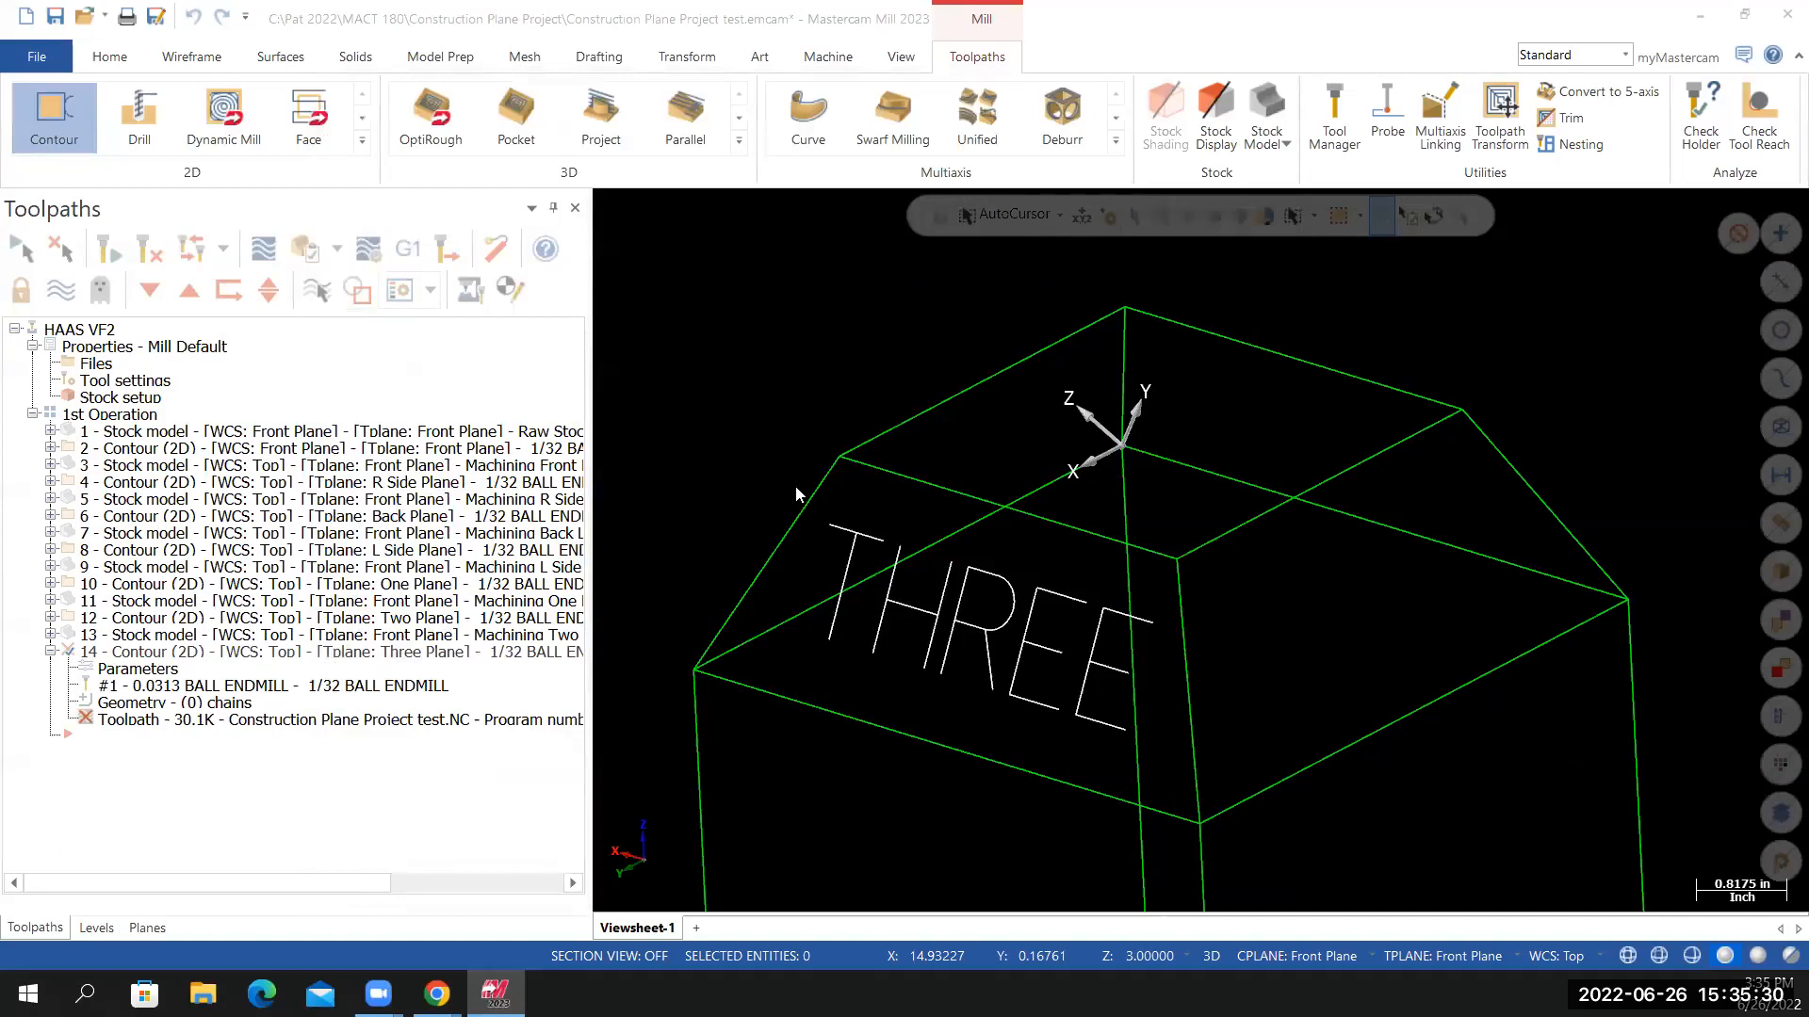
pyautogui.moveTo(771, 460); pyautogui.dragTo(396, 121, button='middle')
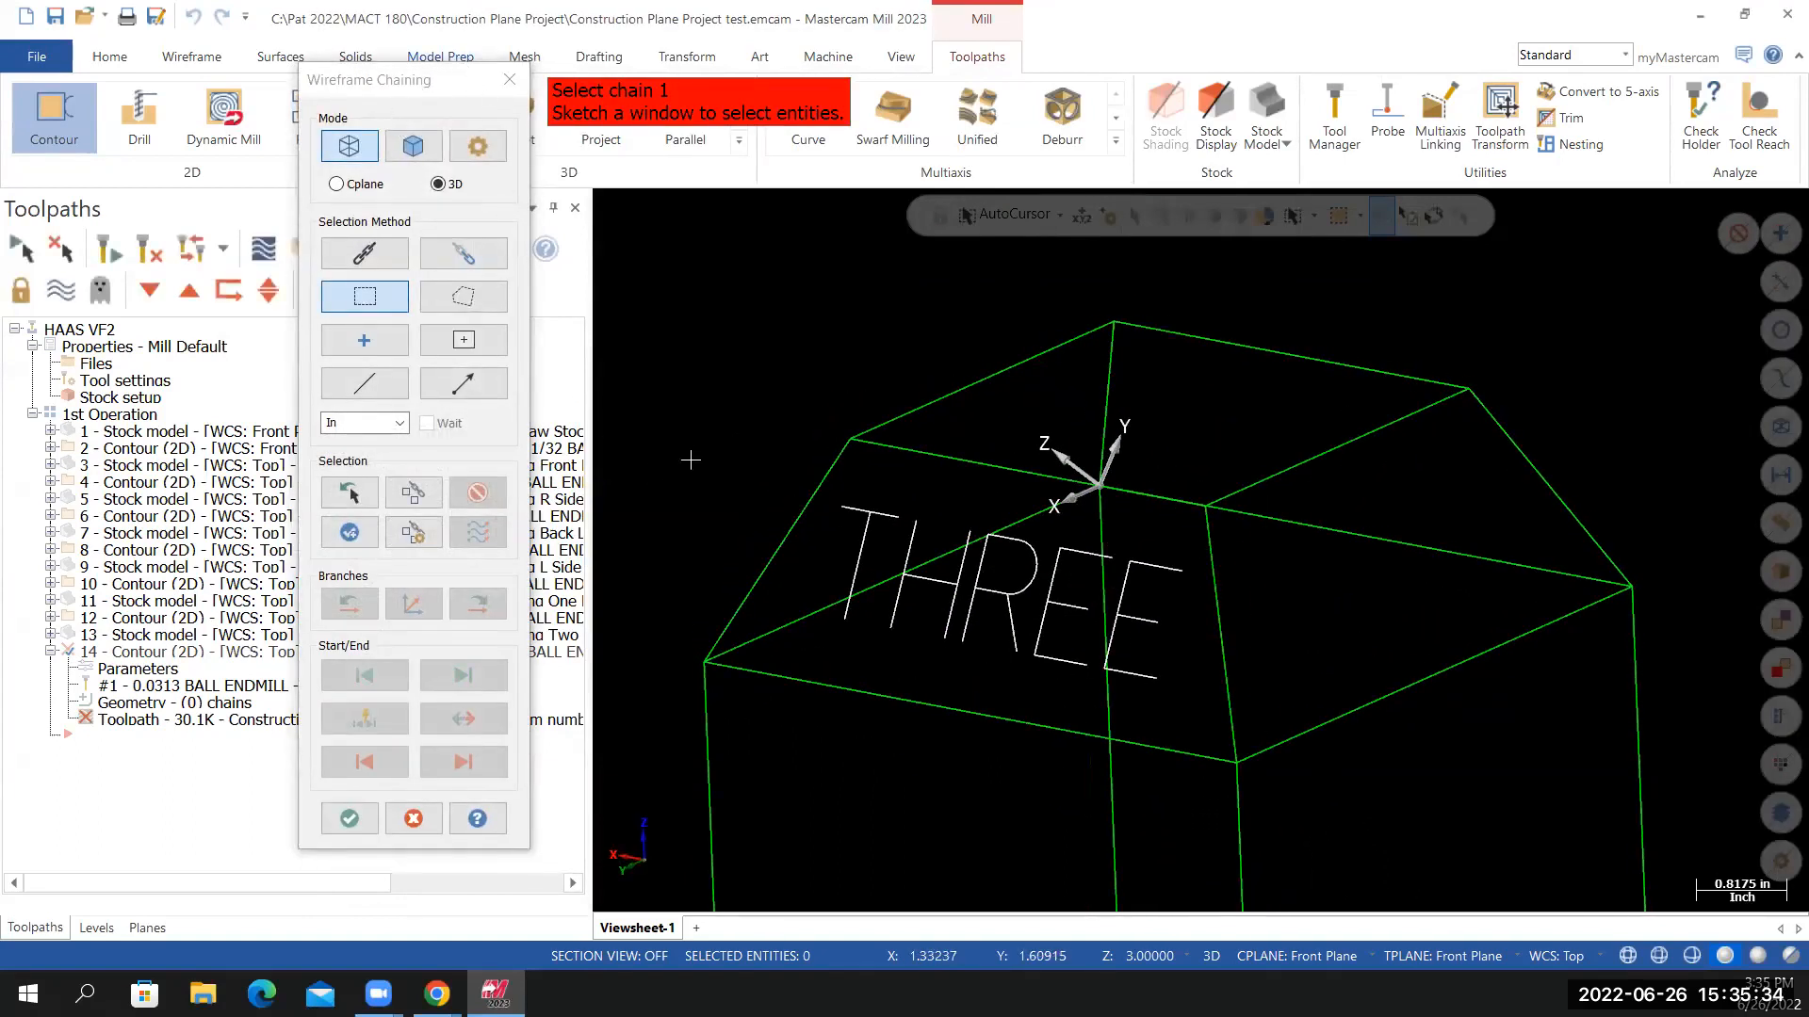
pyautogui.moveTo(745, 456)
pyautogui.mouseDown()
pyautogui.moveTo(1035, 685)
pyautogui.moveTo(1215, 728)
pyautogui.mouseUp()
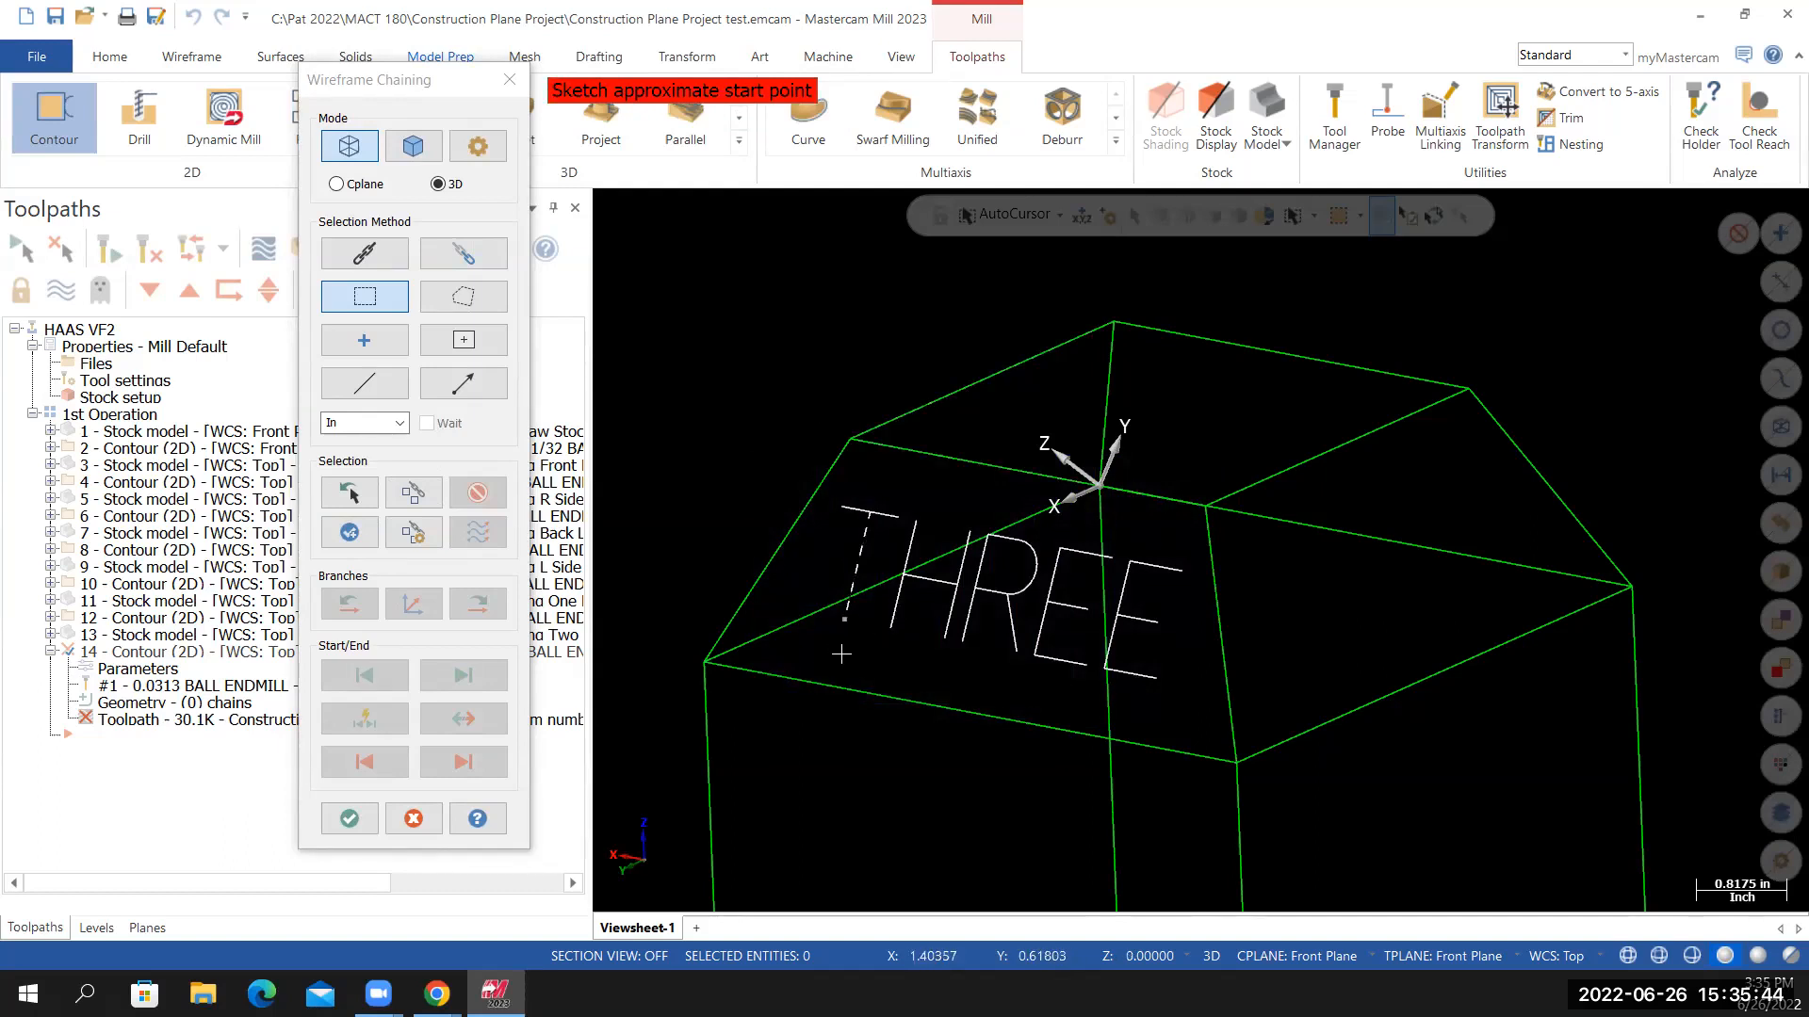
pyautogui.click(846, 624)
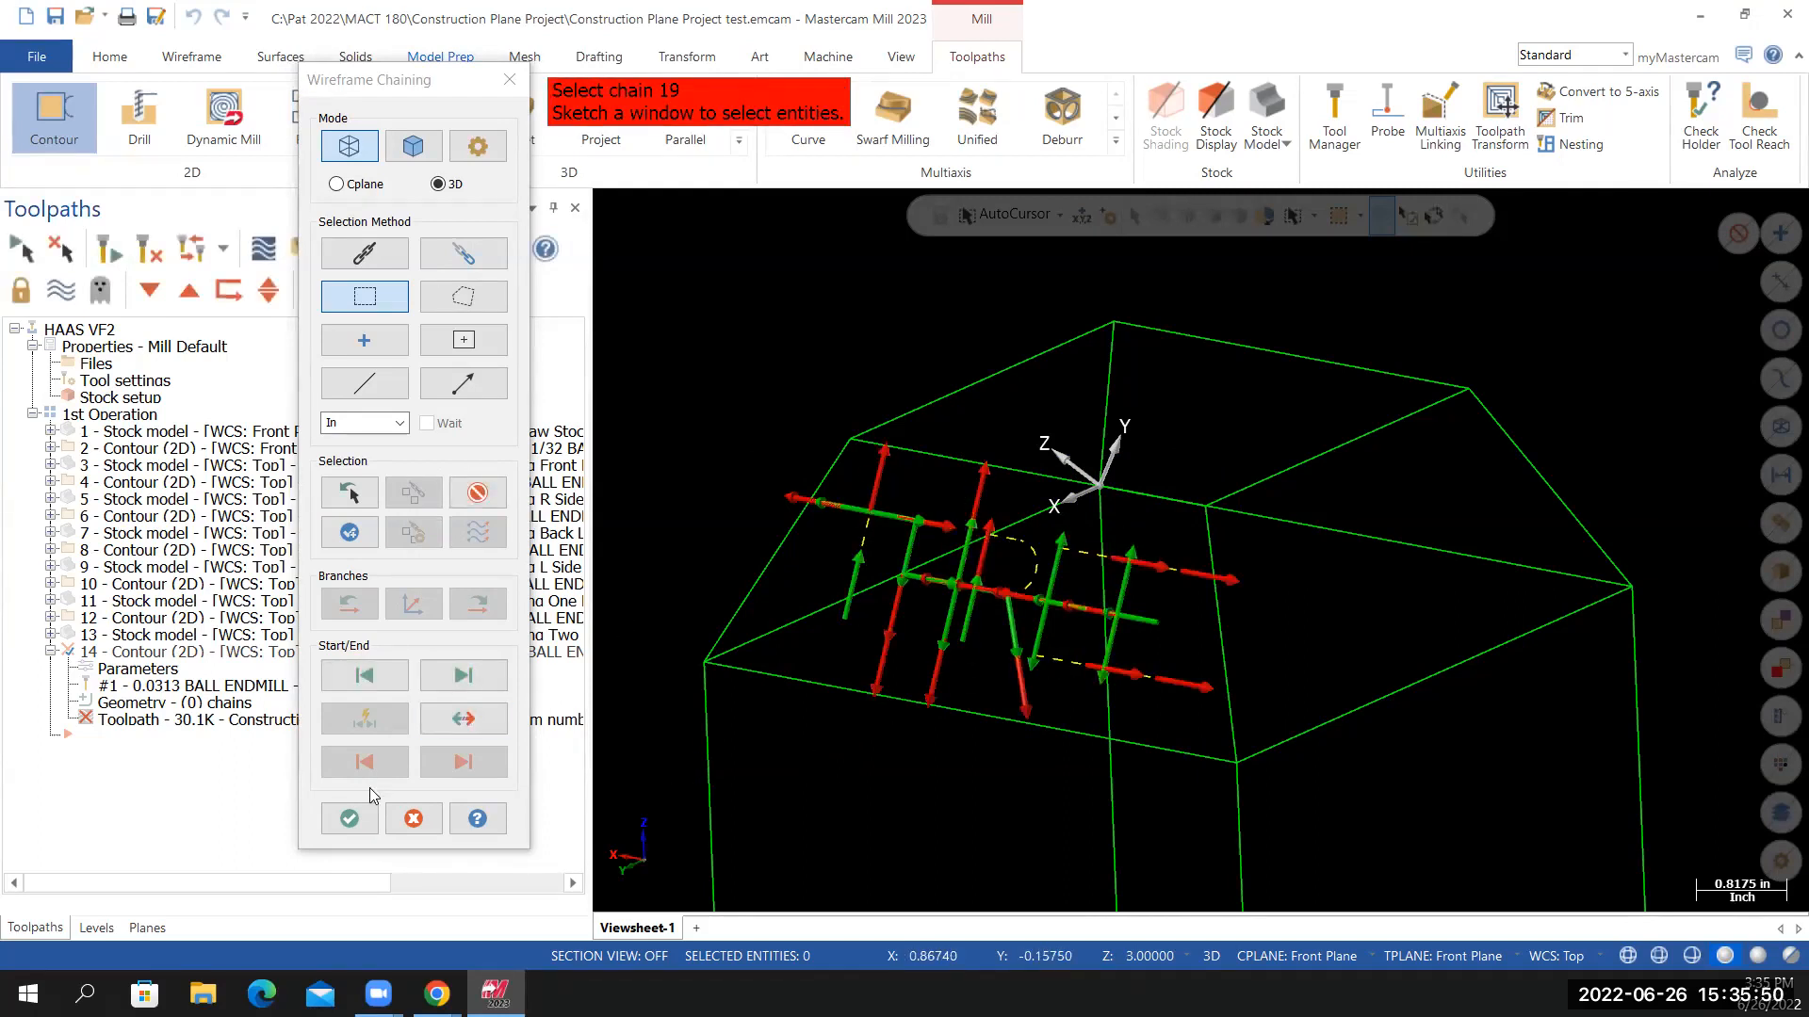
pyautogui.click(349, 818)
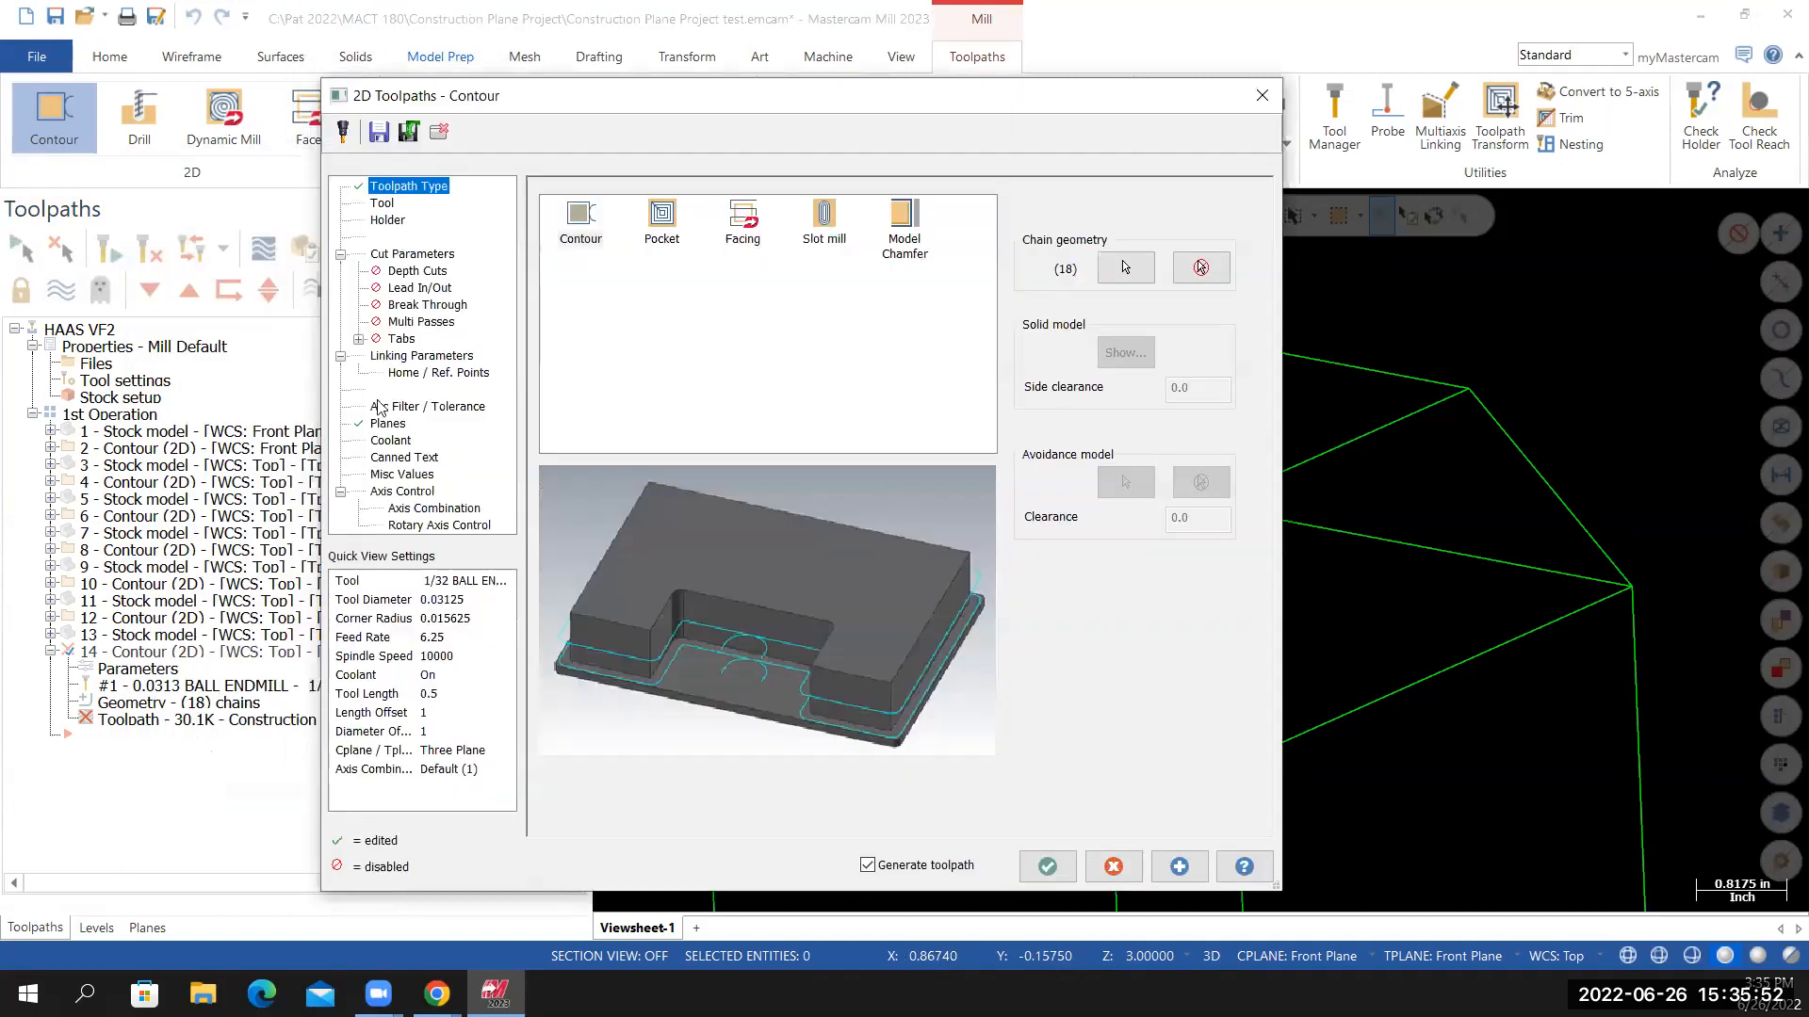
# Change the tool comment to 1/32 BALL ENDMILL, ENGRAVE THREE LABEL and generate the contour toolpath
pyautogui.click(382, 204)
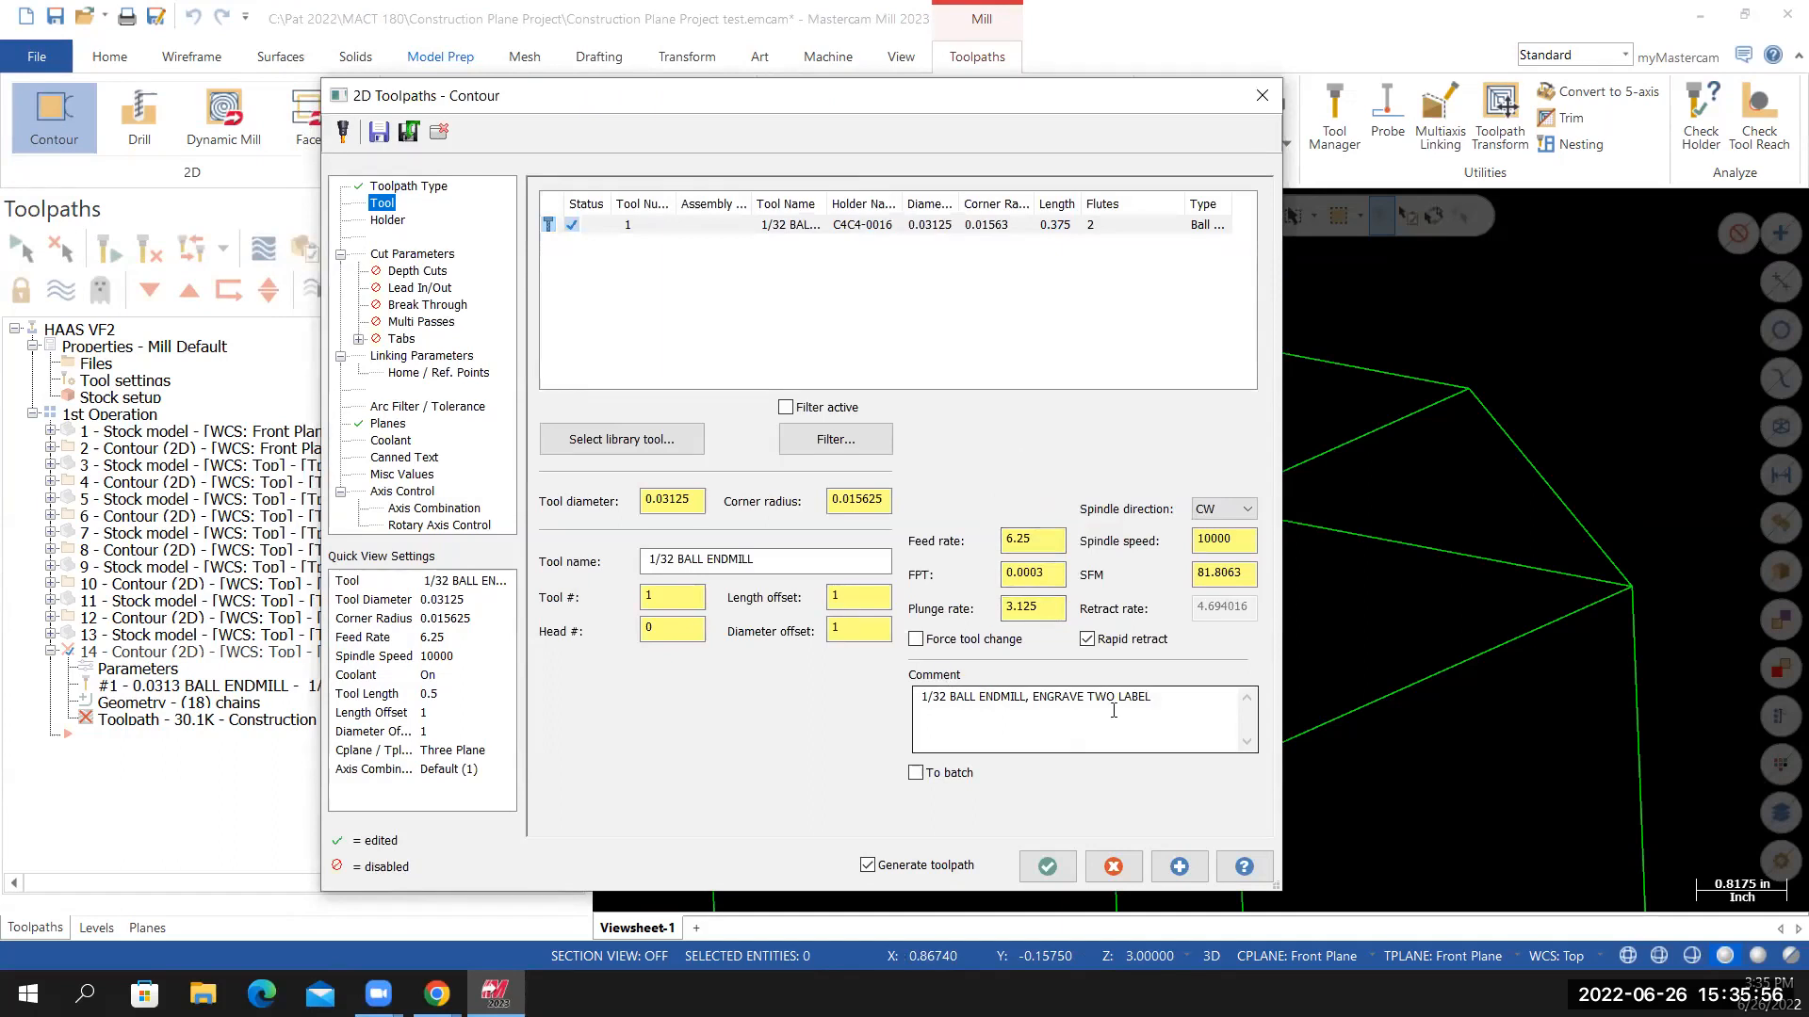
pyautogui.moveTo(1114, 697); pyautogui.dragTo(1106, 739)
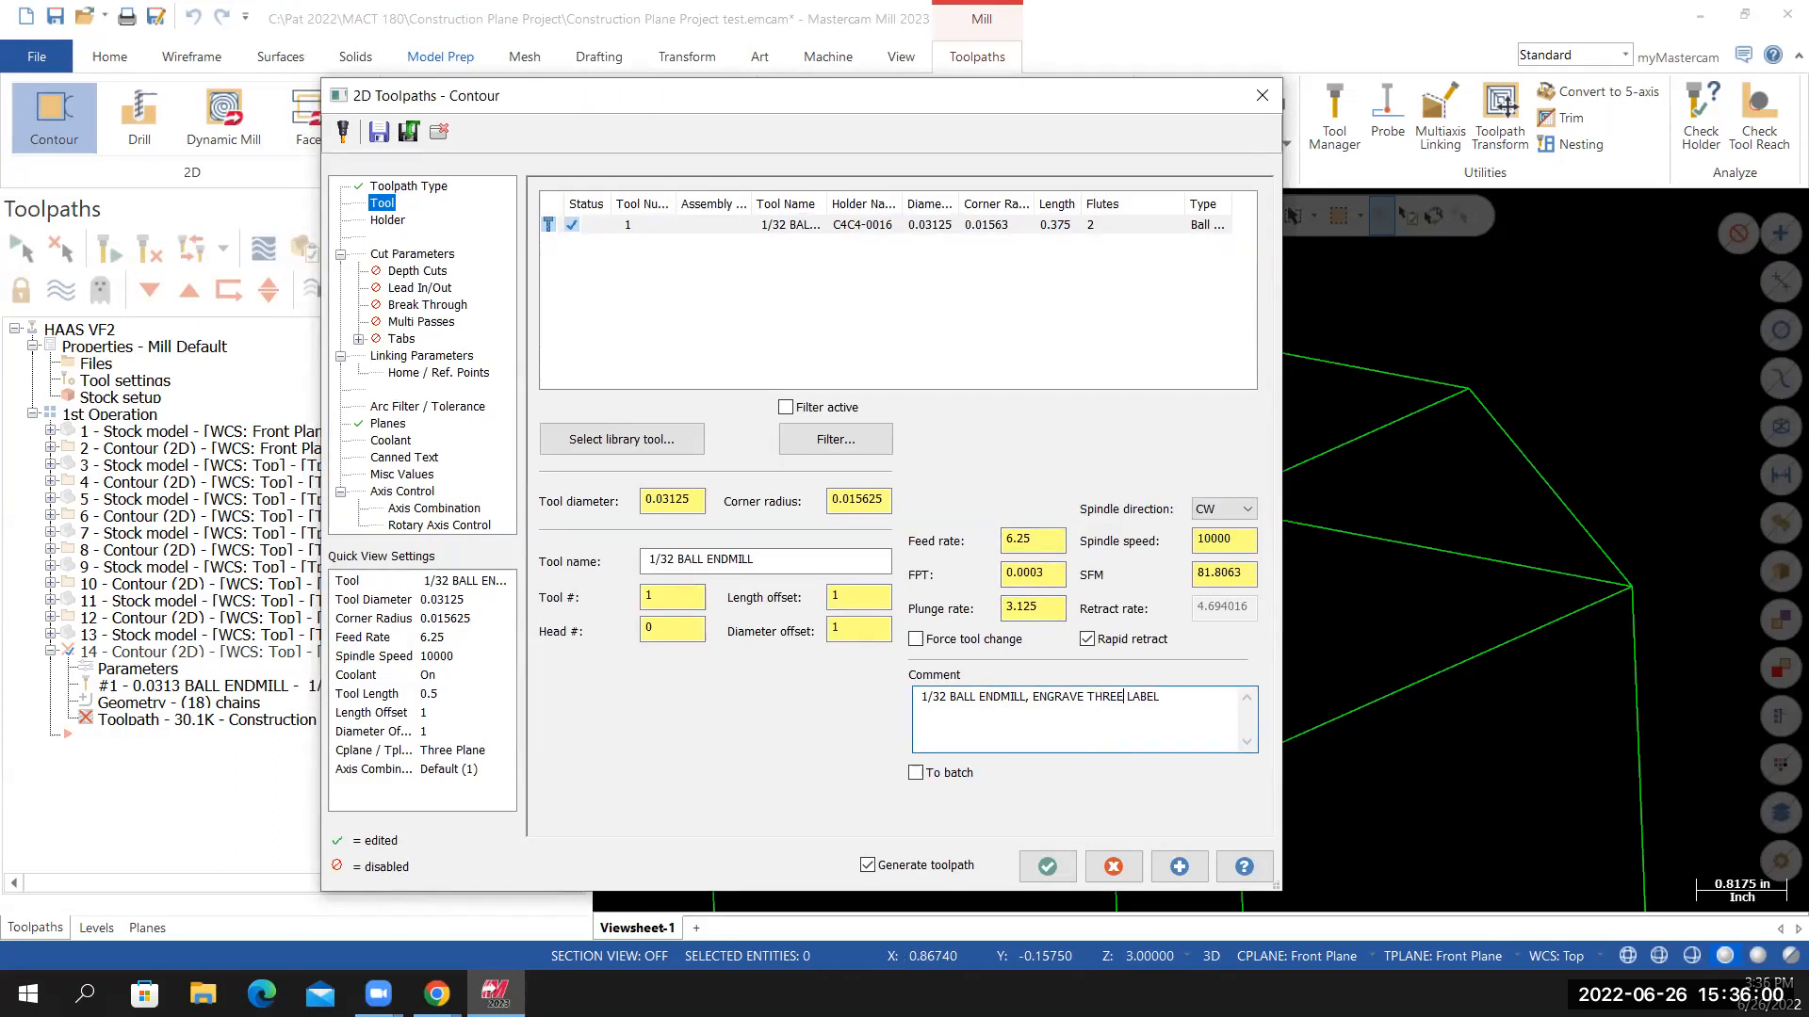
pyautogui.click(1045, 865)
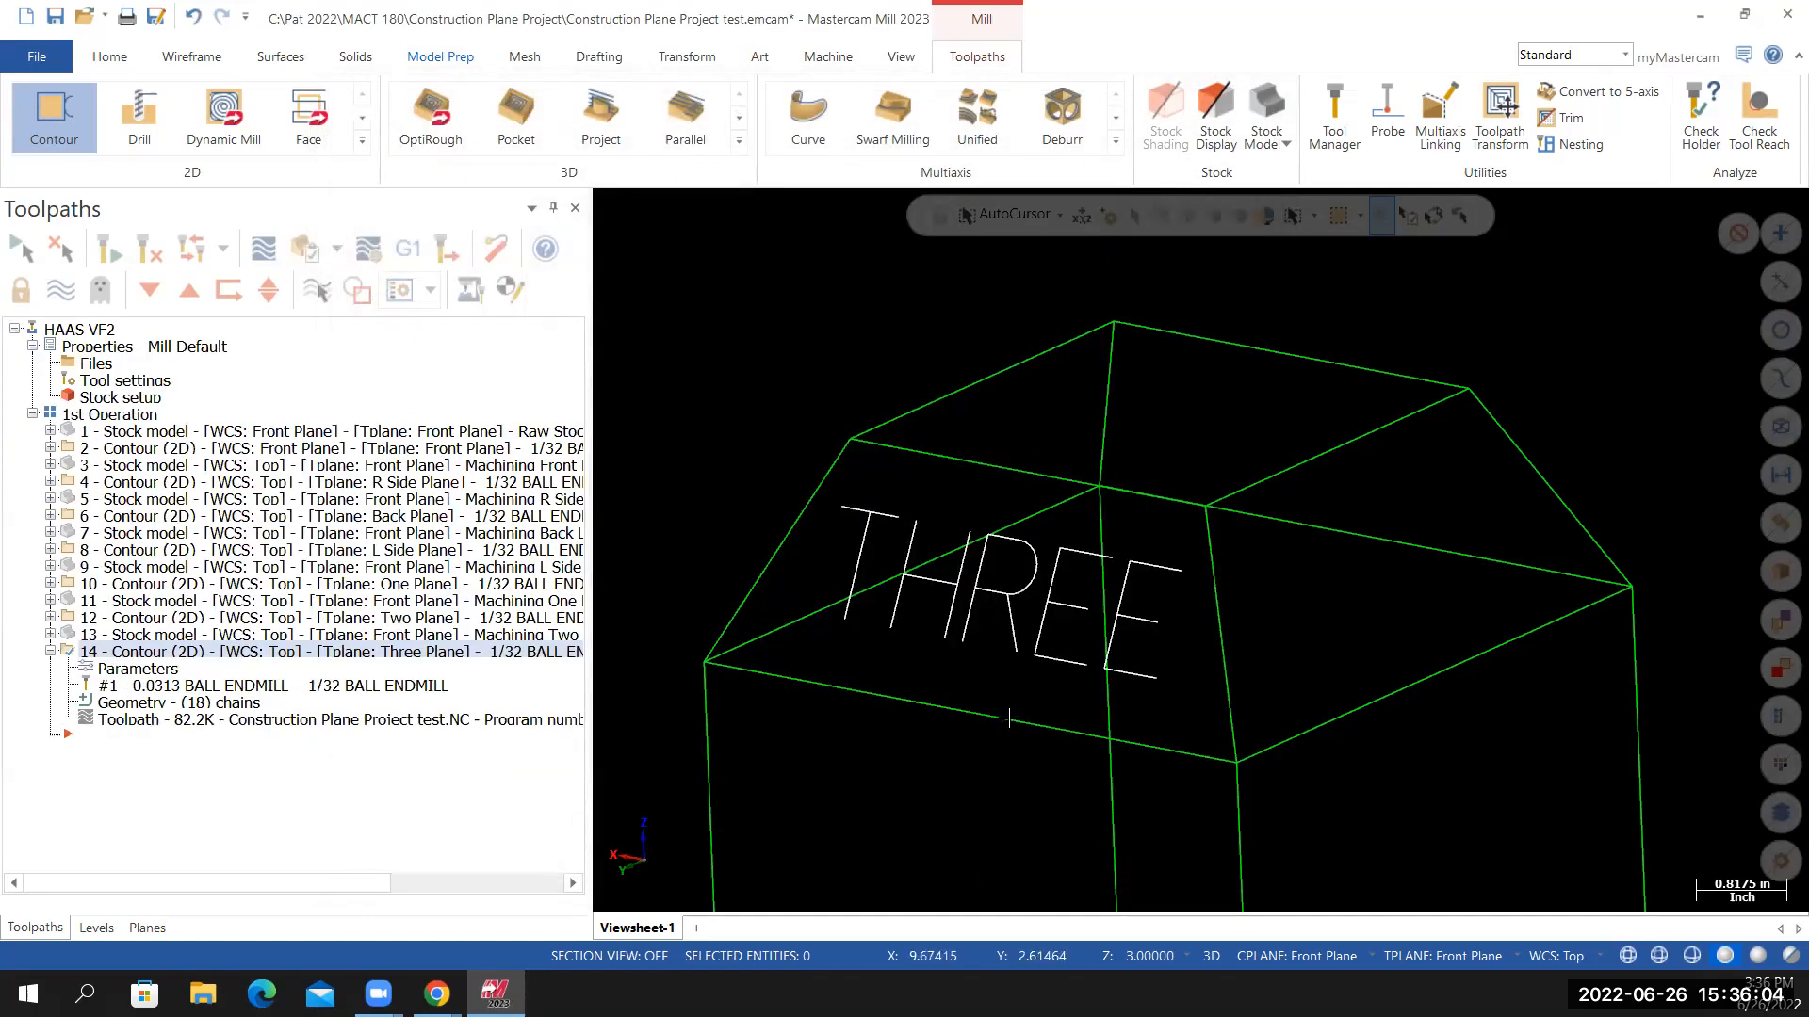
pyautogui.moveTo(1009, 719); pyautogui.dragTo(1001, 691, button='middle')
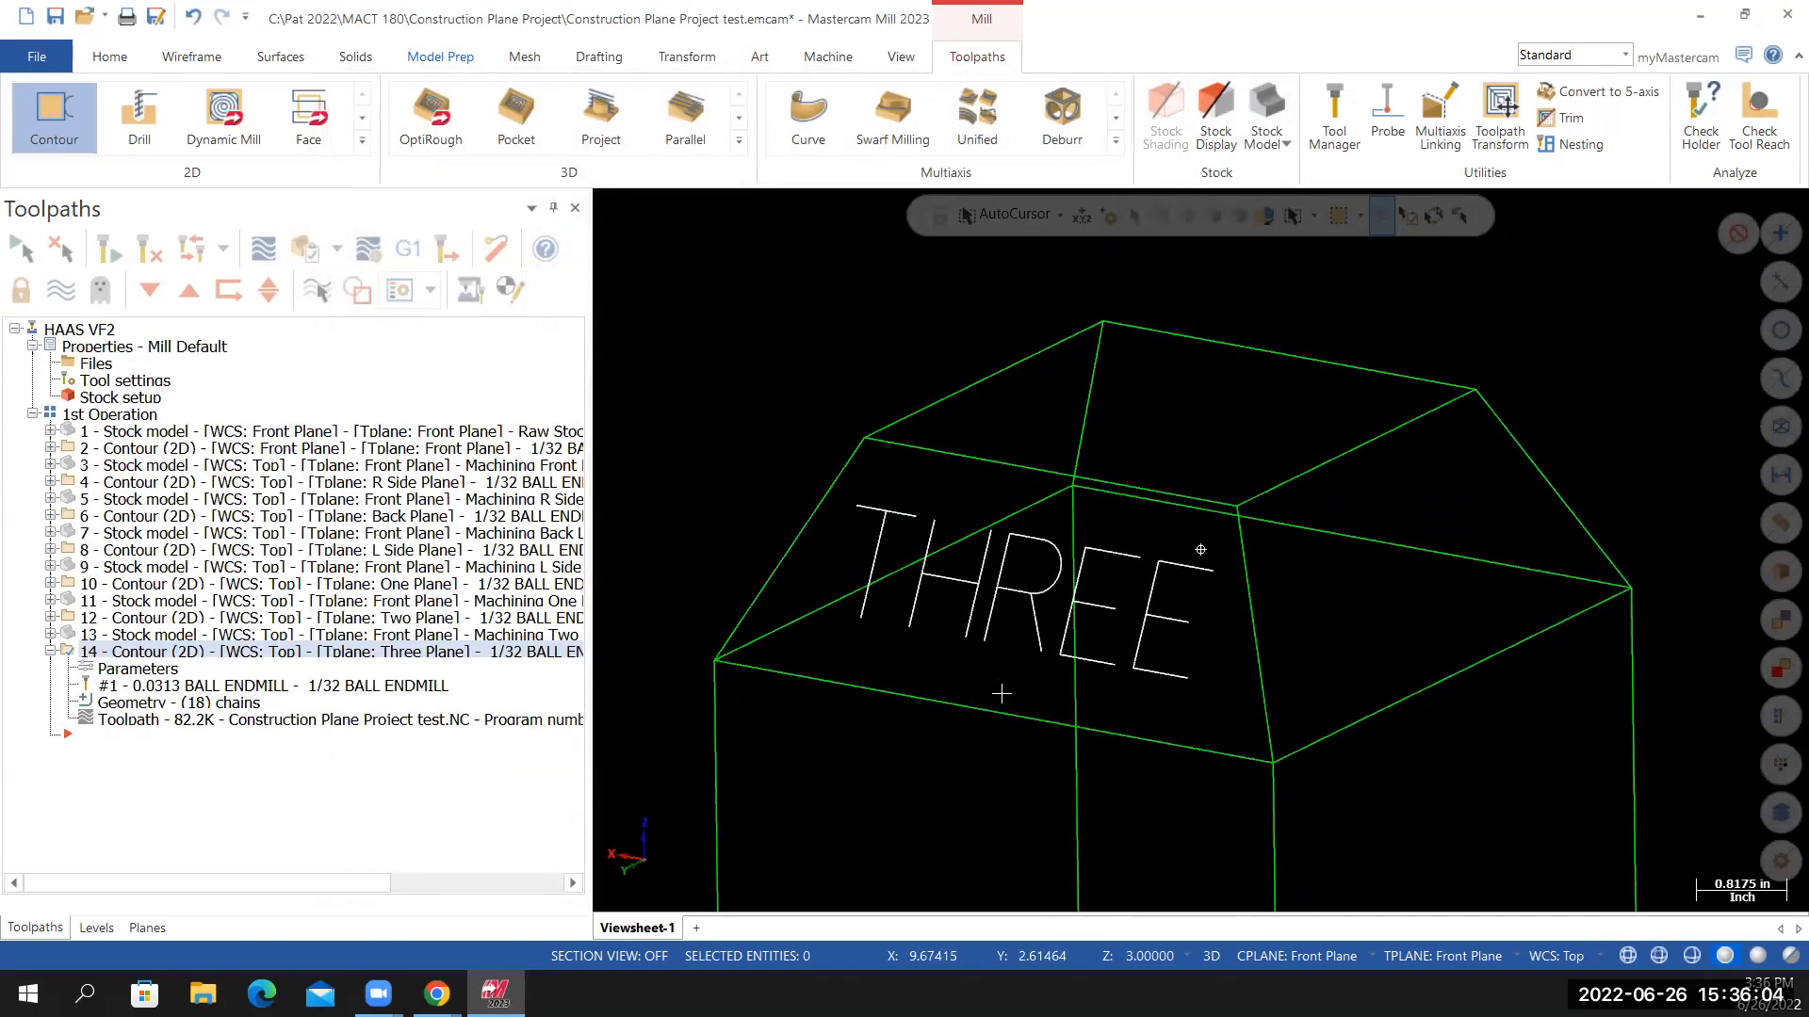
# Make the Wireframe level active, hide the Three level and show the Four level
pyautogui.click(98, 930)
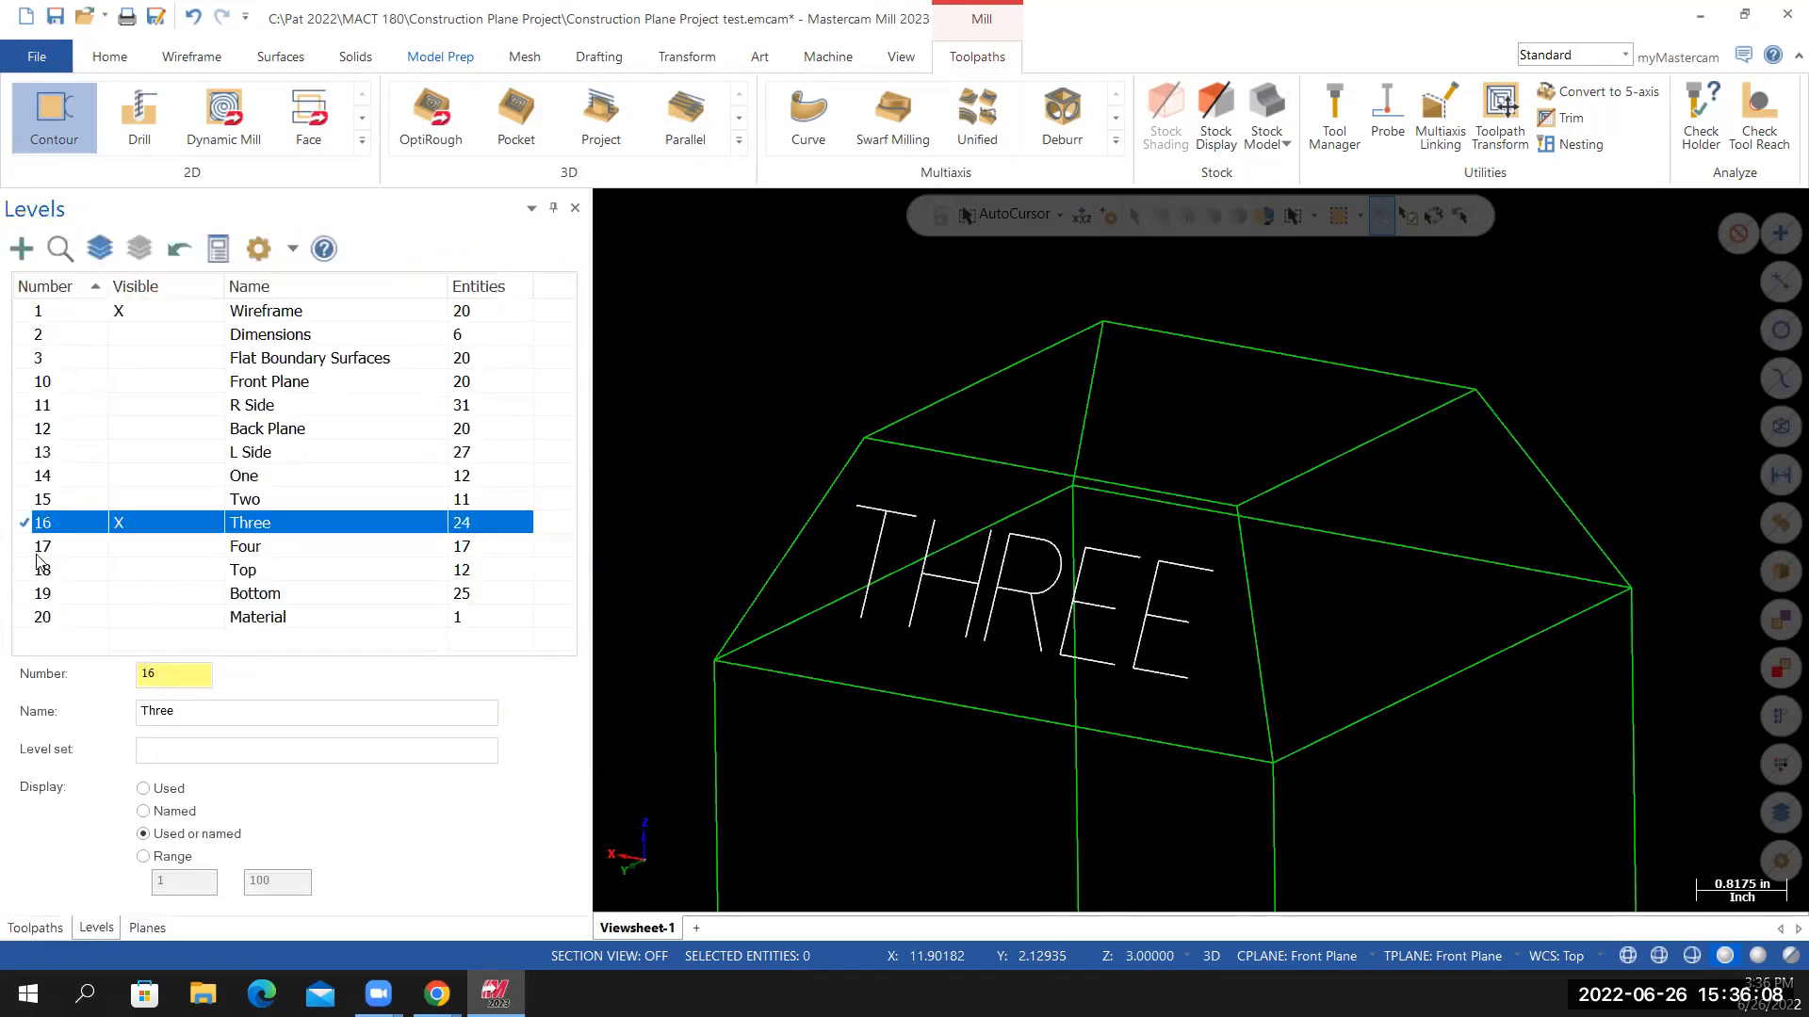
pyautogui.click(28, 315)
pyautogui.click(122, 524)
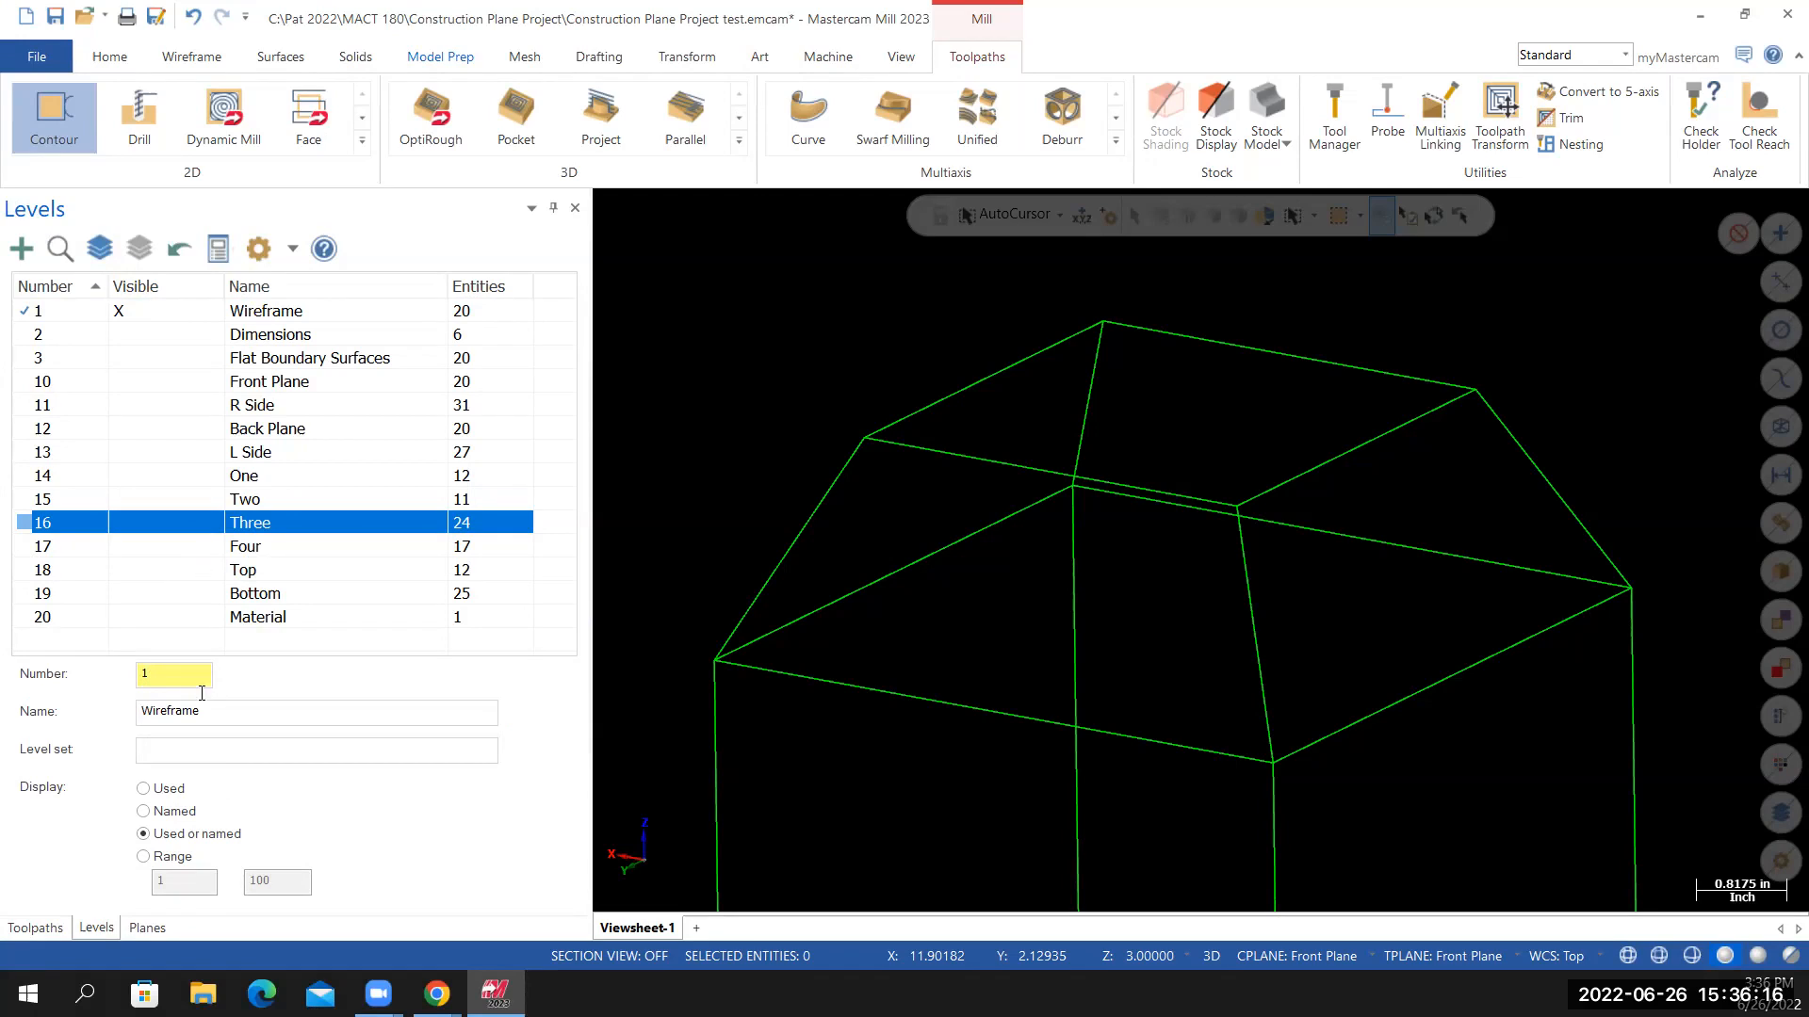
pyautogui.click(143, 549)
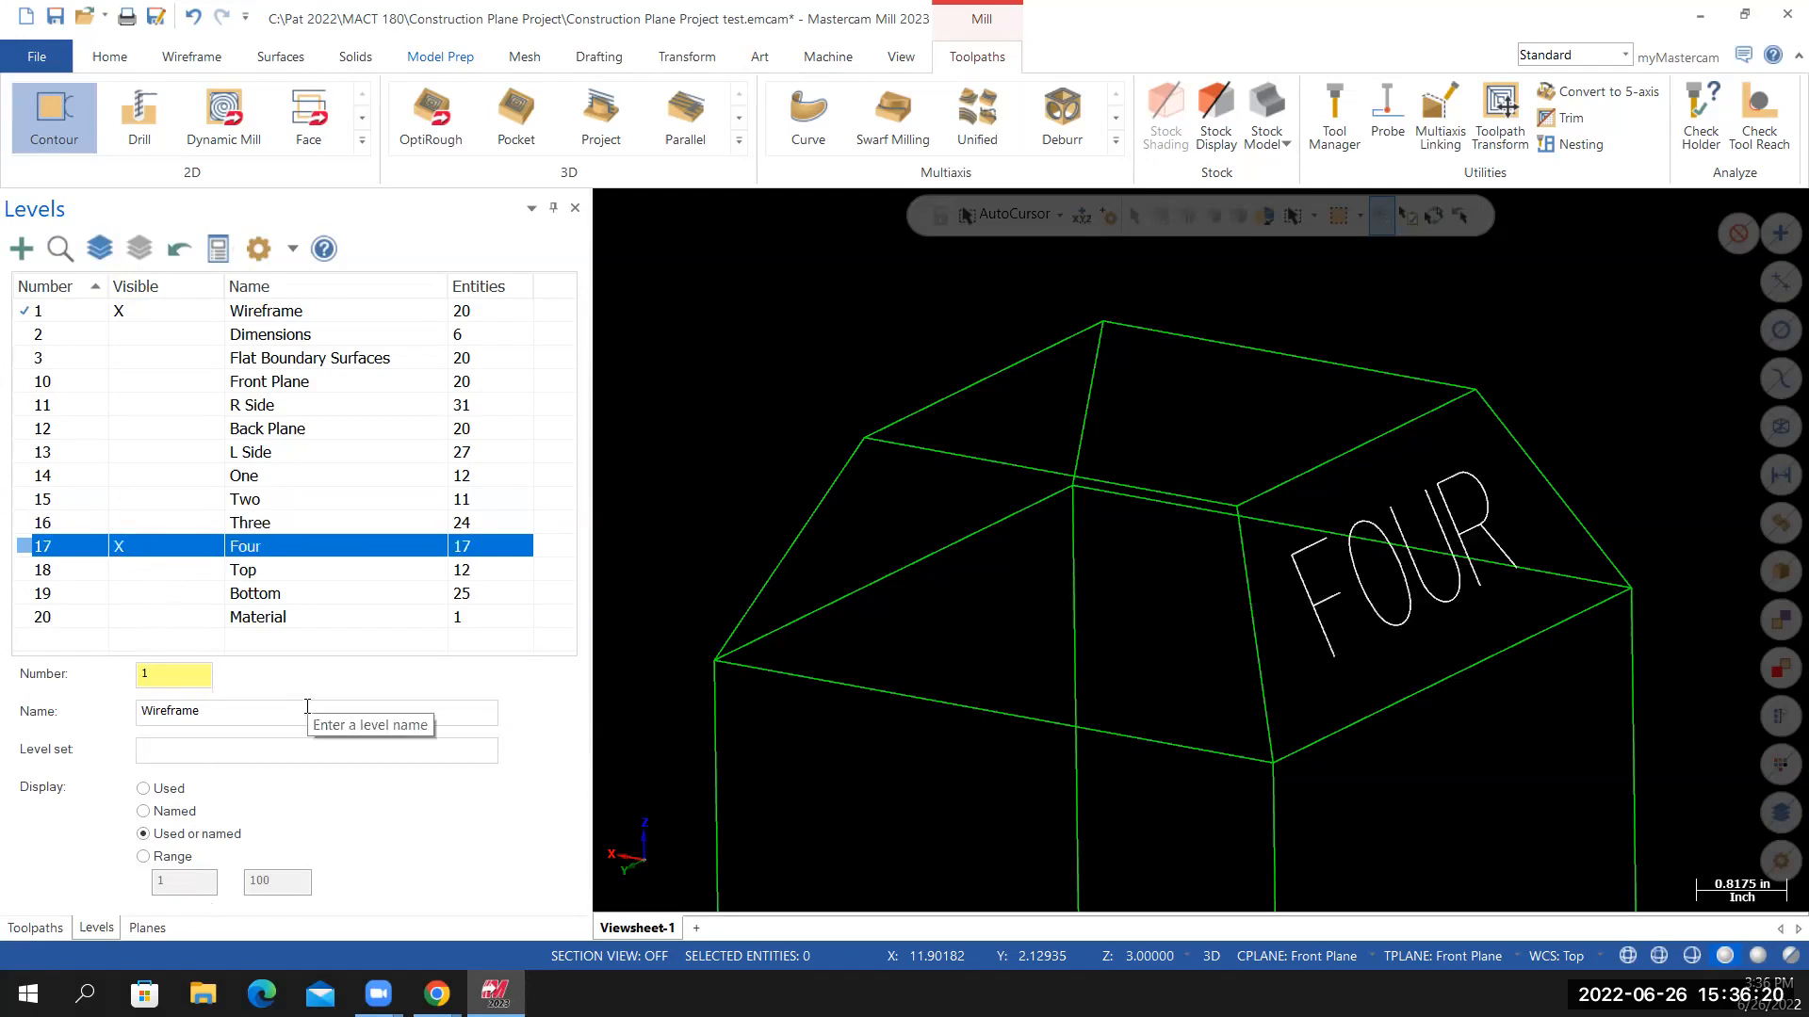
pyautogui.click(36, 928)
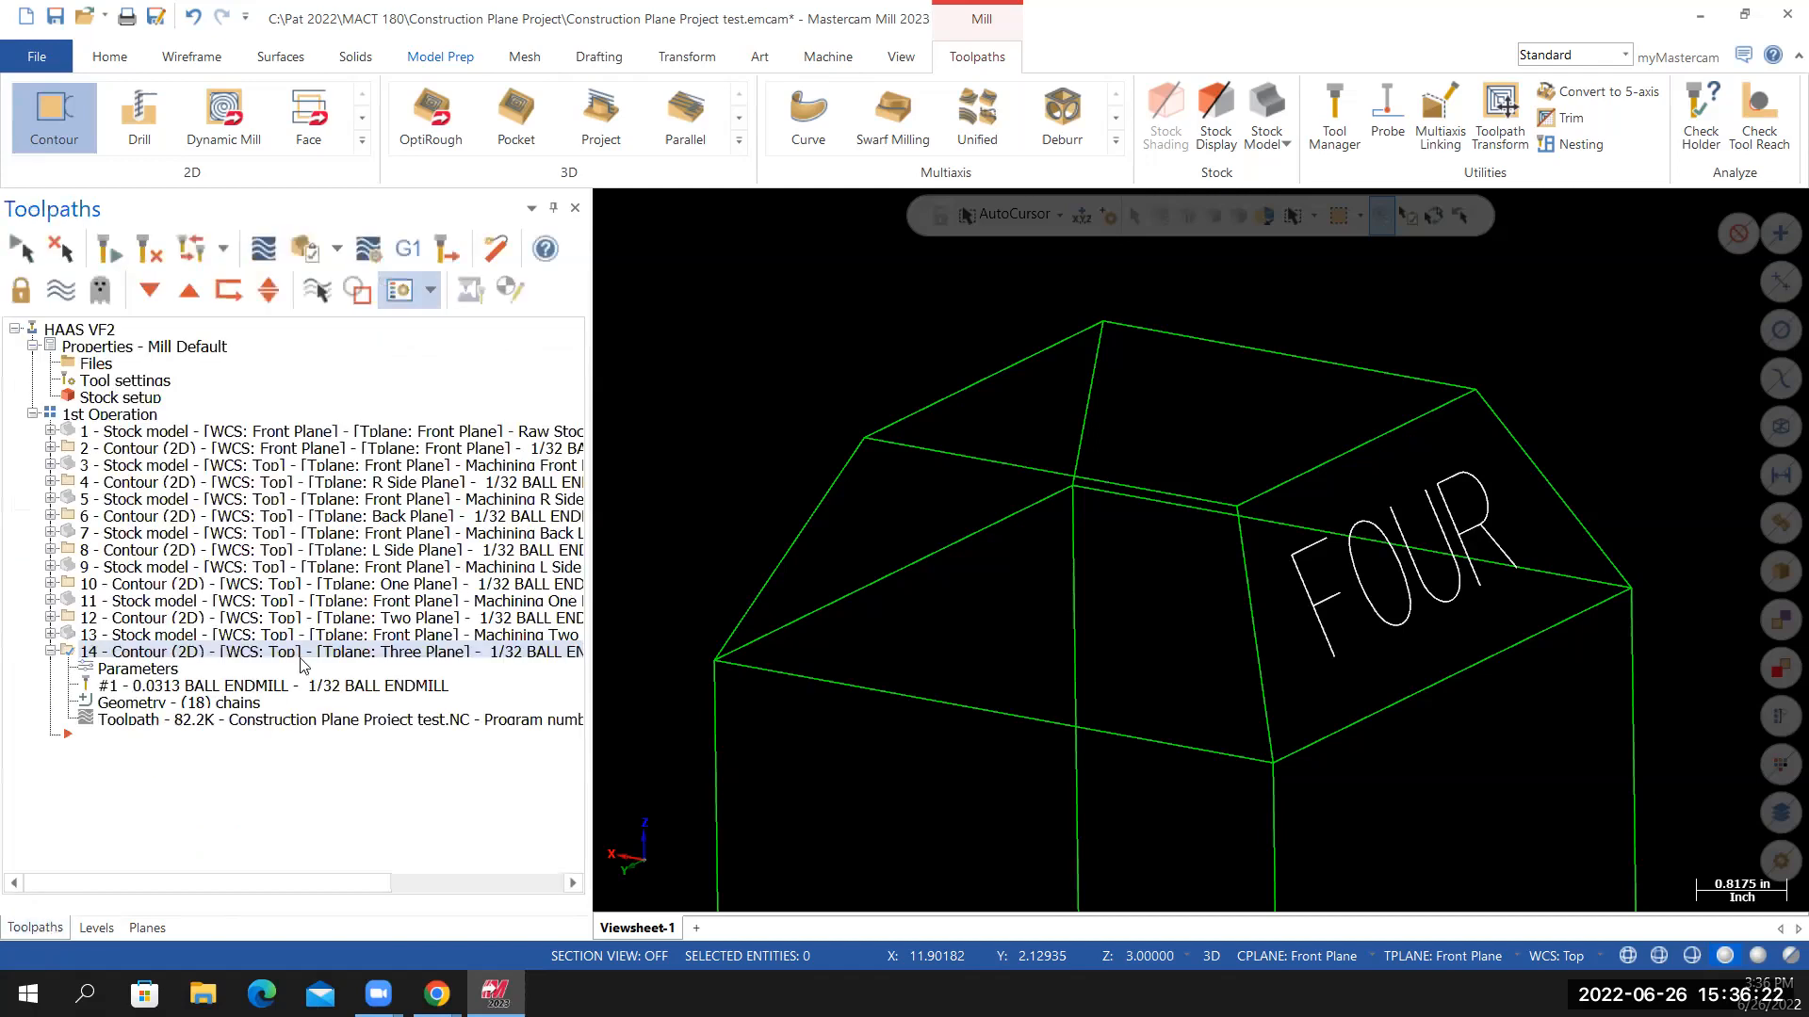
# Select all operations in the 1st Operation group, collapse operation 14's details and save the part file
pyautogui.click(109, 414)
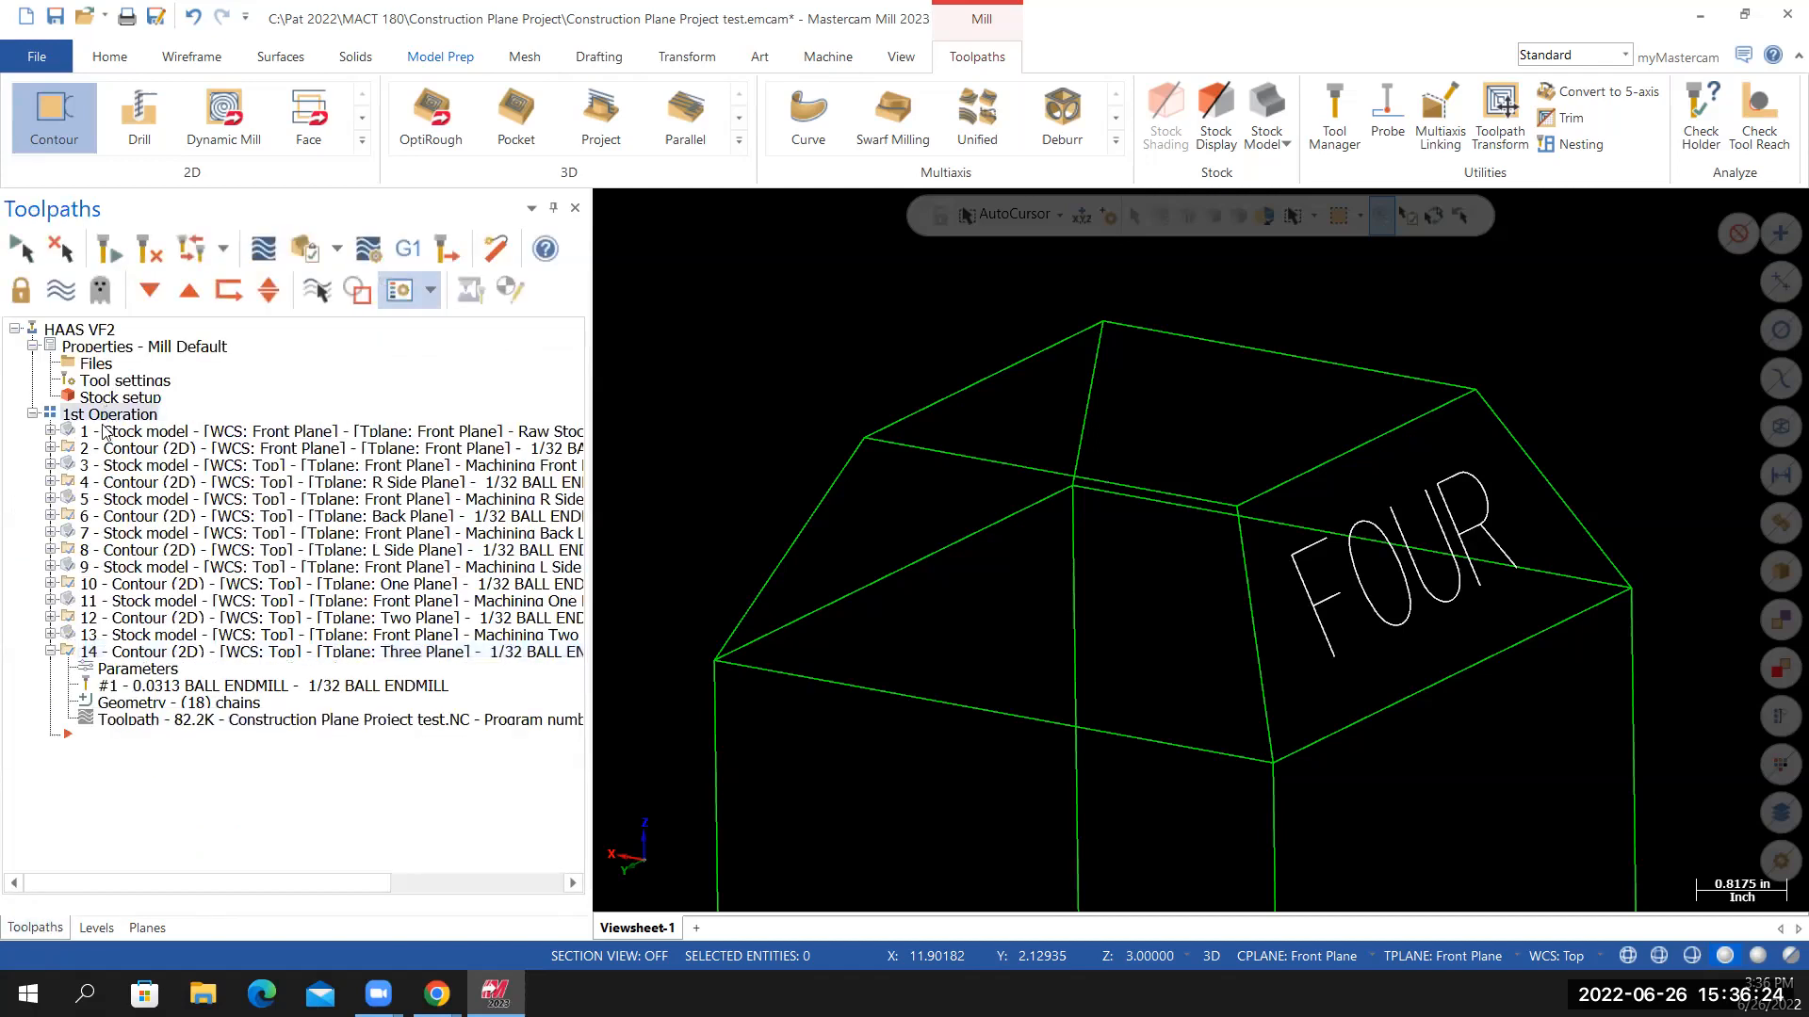
pyautogui.click(51, 652)
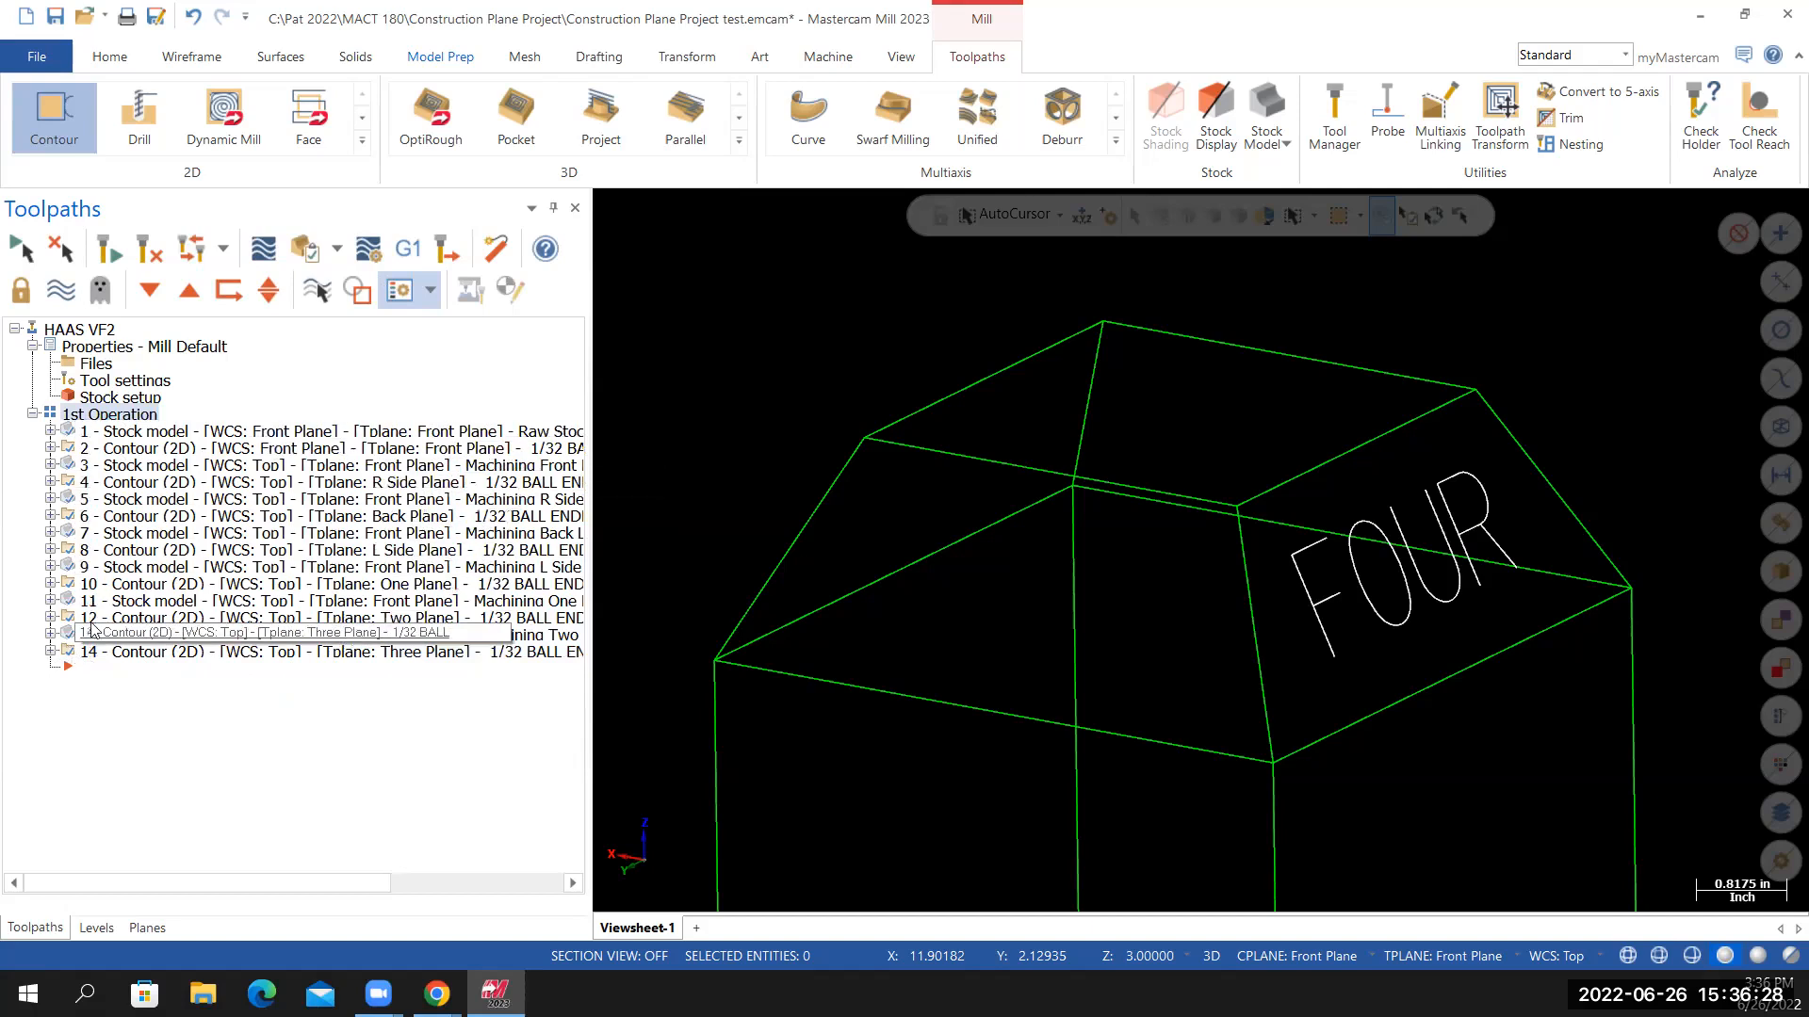
pyautogui.click(36, 56)
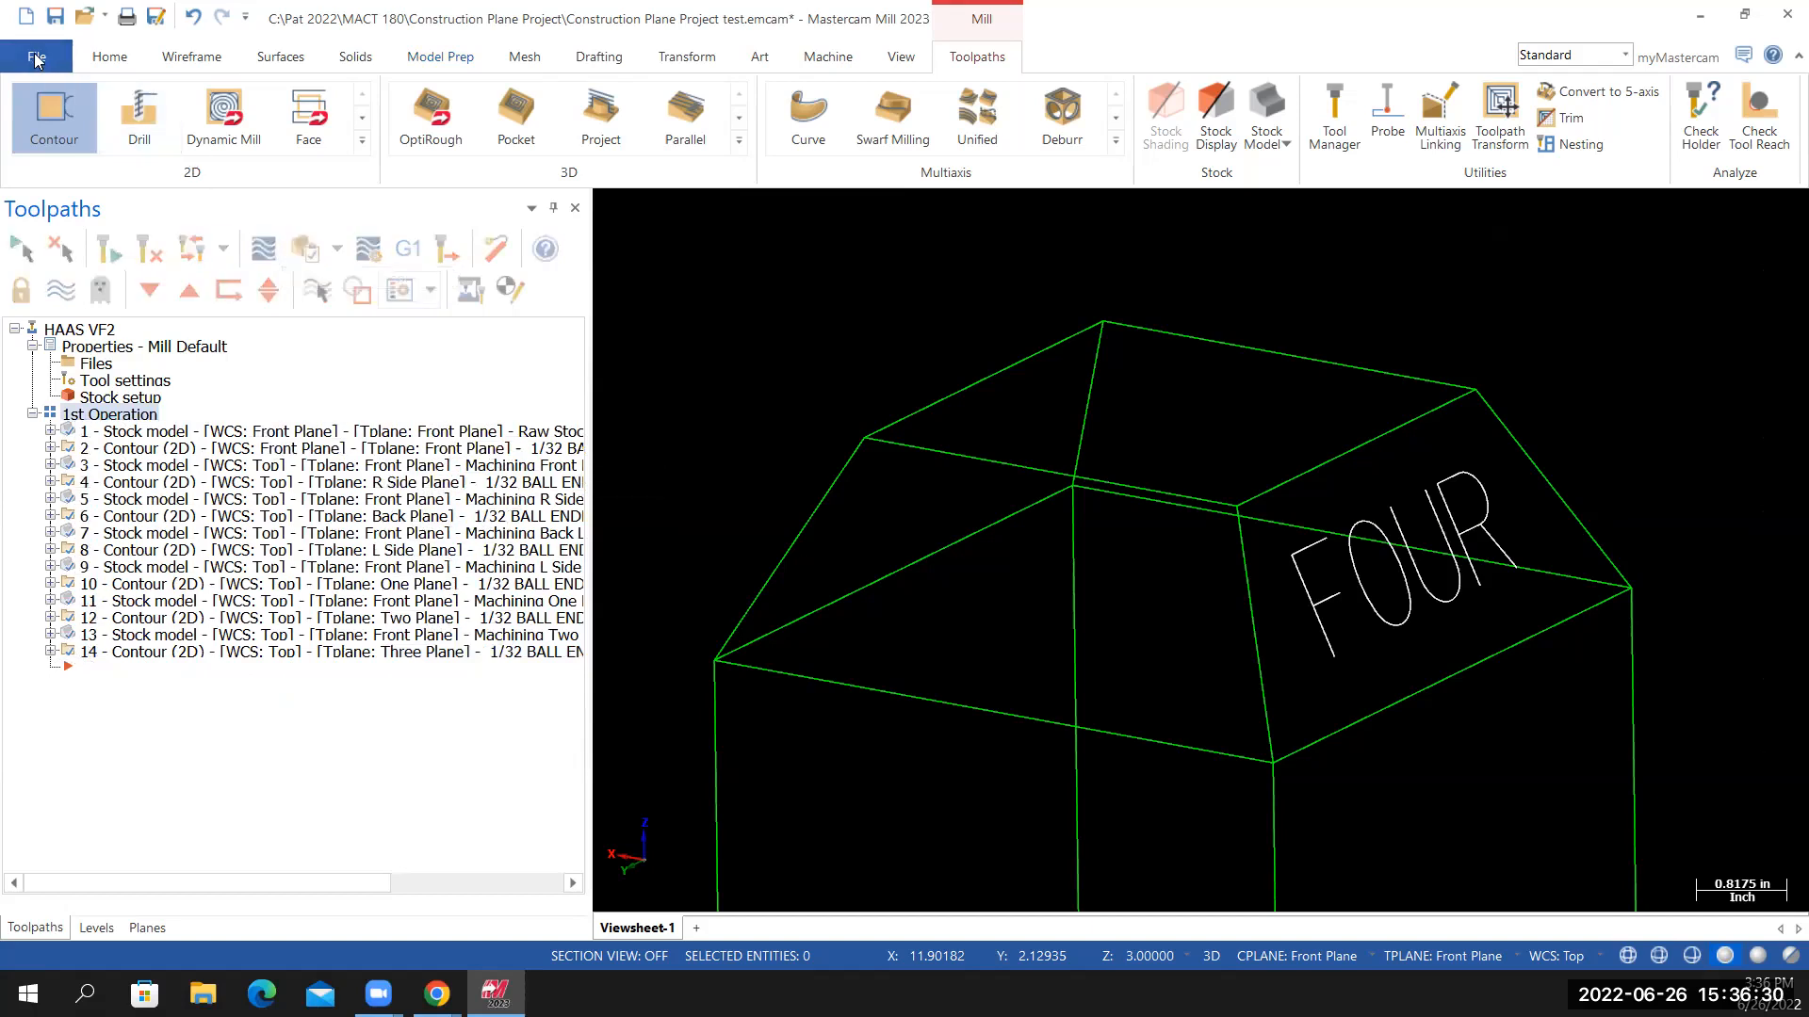
pyautogui.click(64, 320)
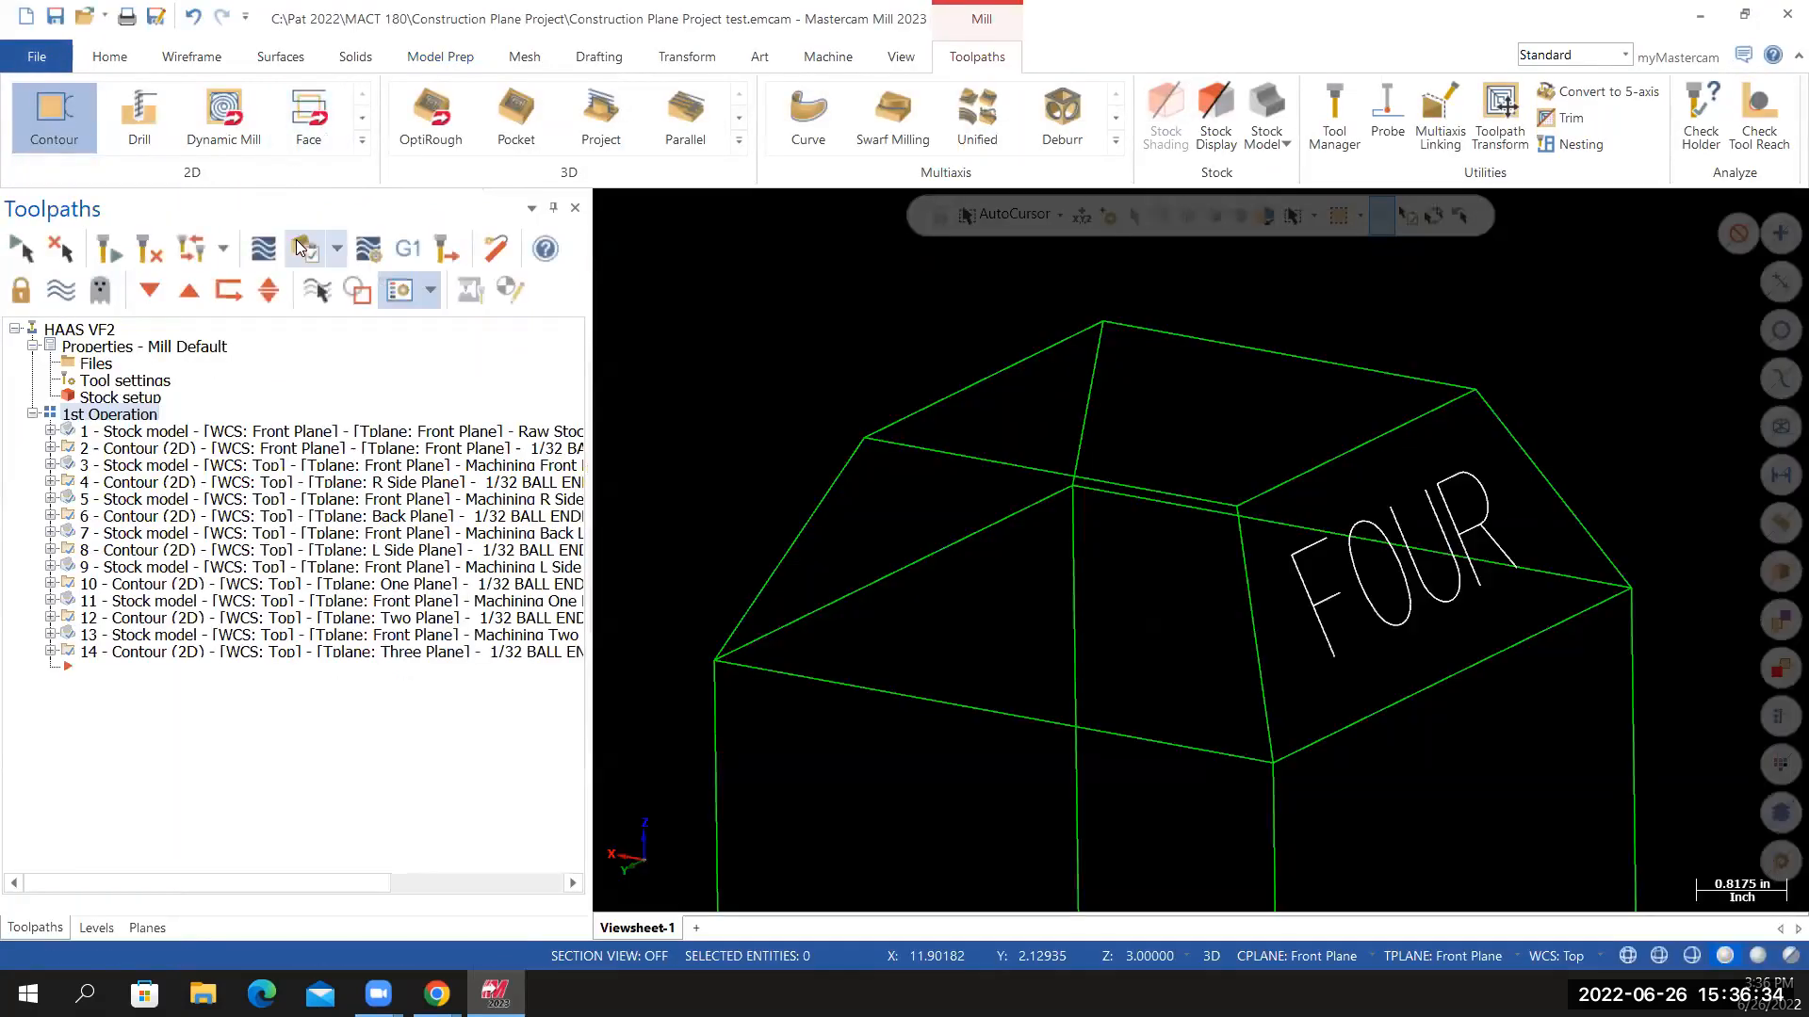
# Run the verify simulation of all selected operations and inspect the engraved labels on the stock from several angles
pyautogui.click(303, 250)
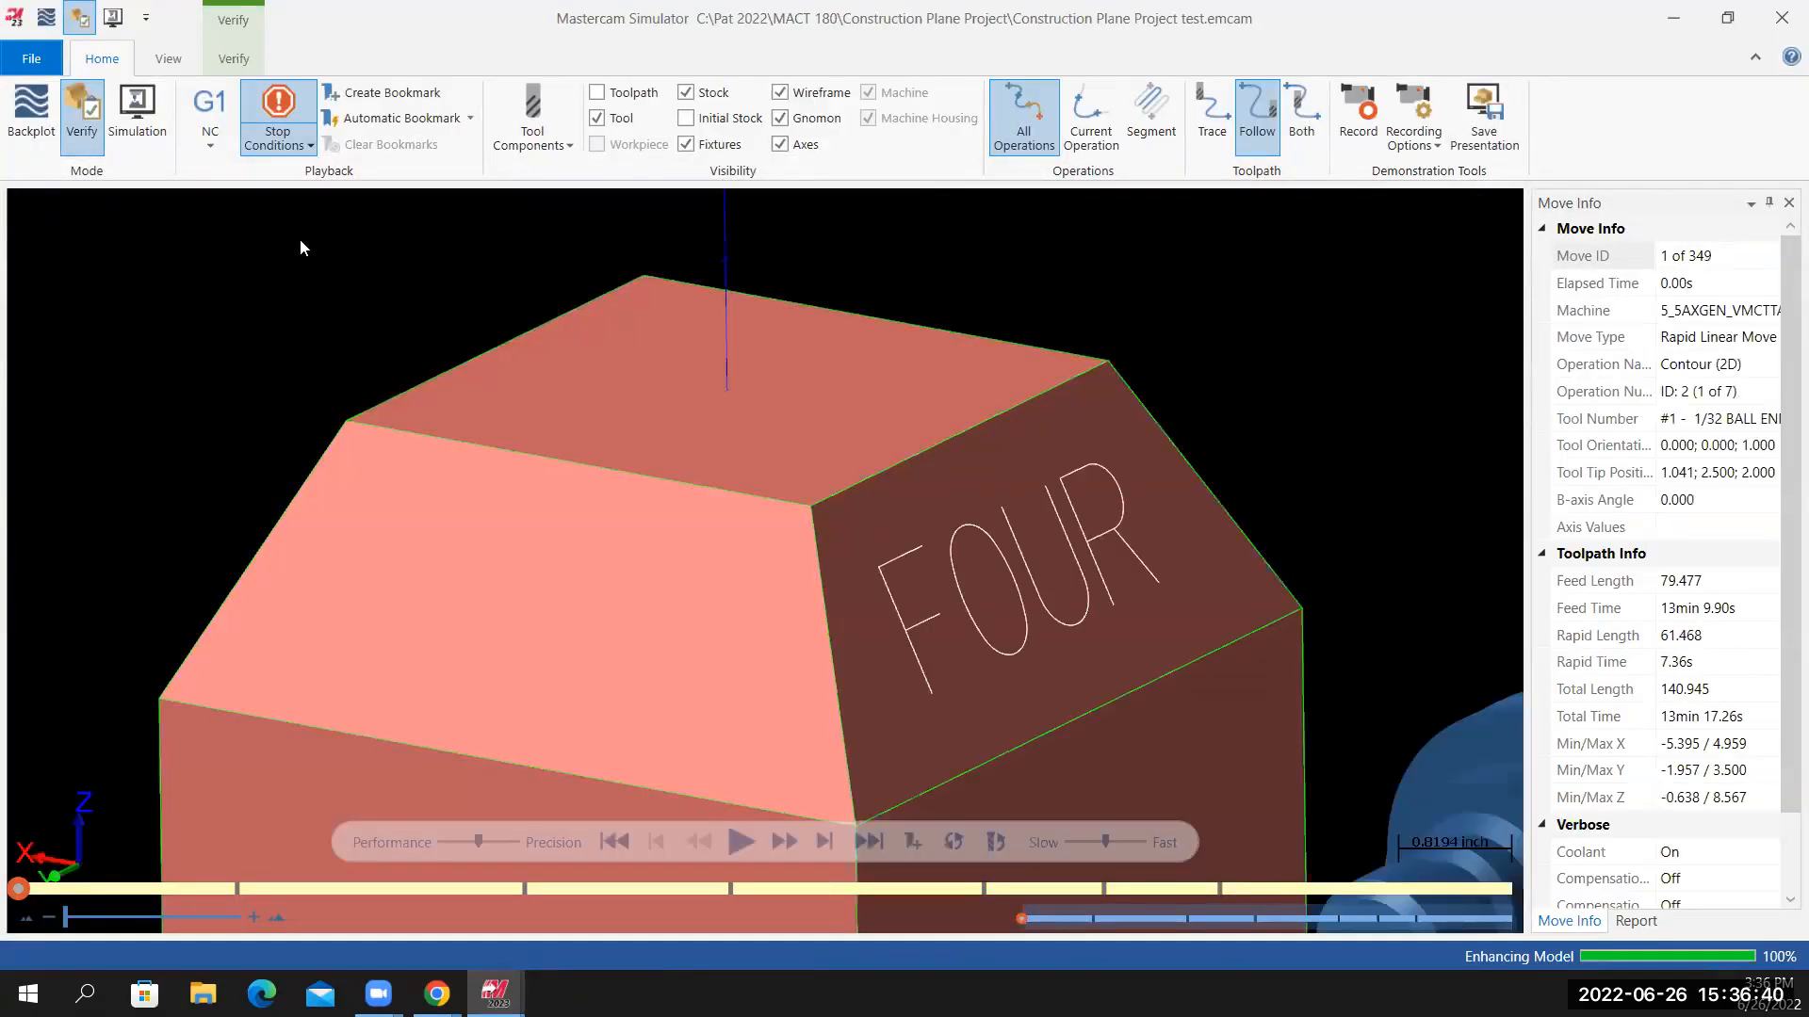
pyautogui.moveTo(718, 424); pyautogui.dragTo(756, 494, button='middle')
pyautogui.scroll(-3, 797, 539)
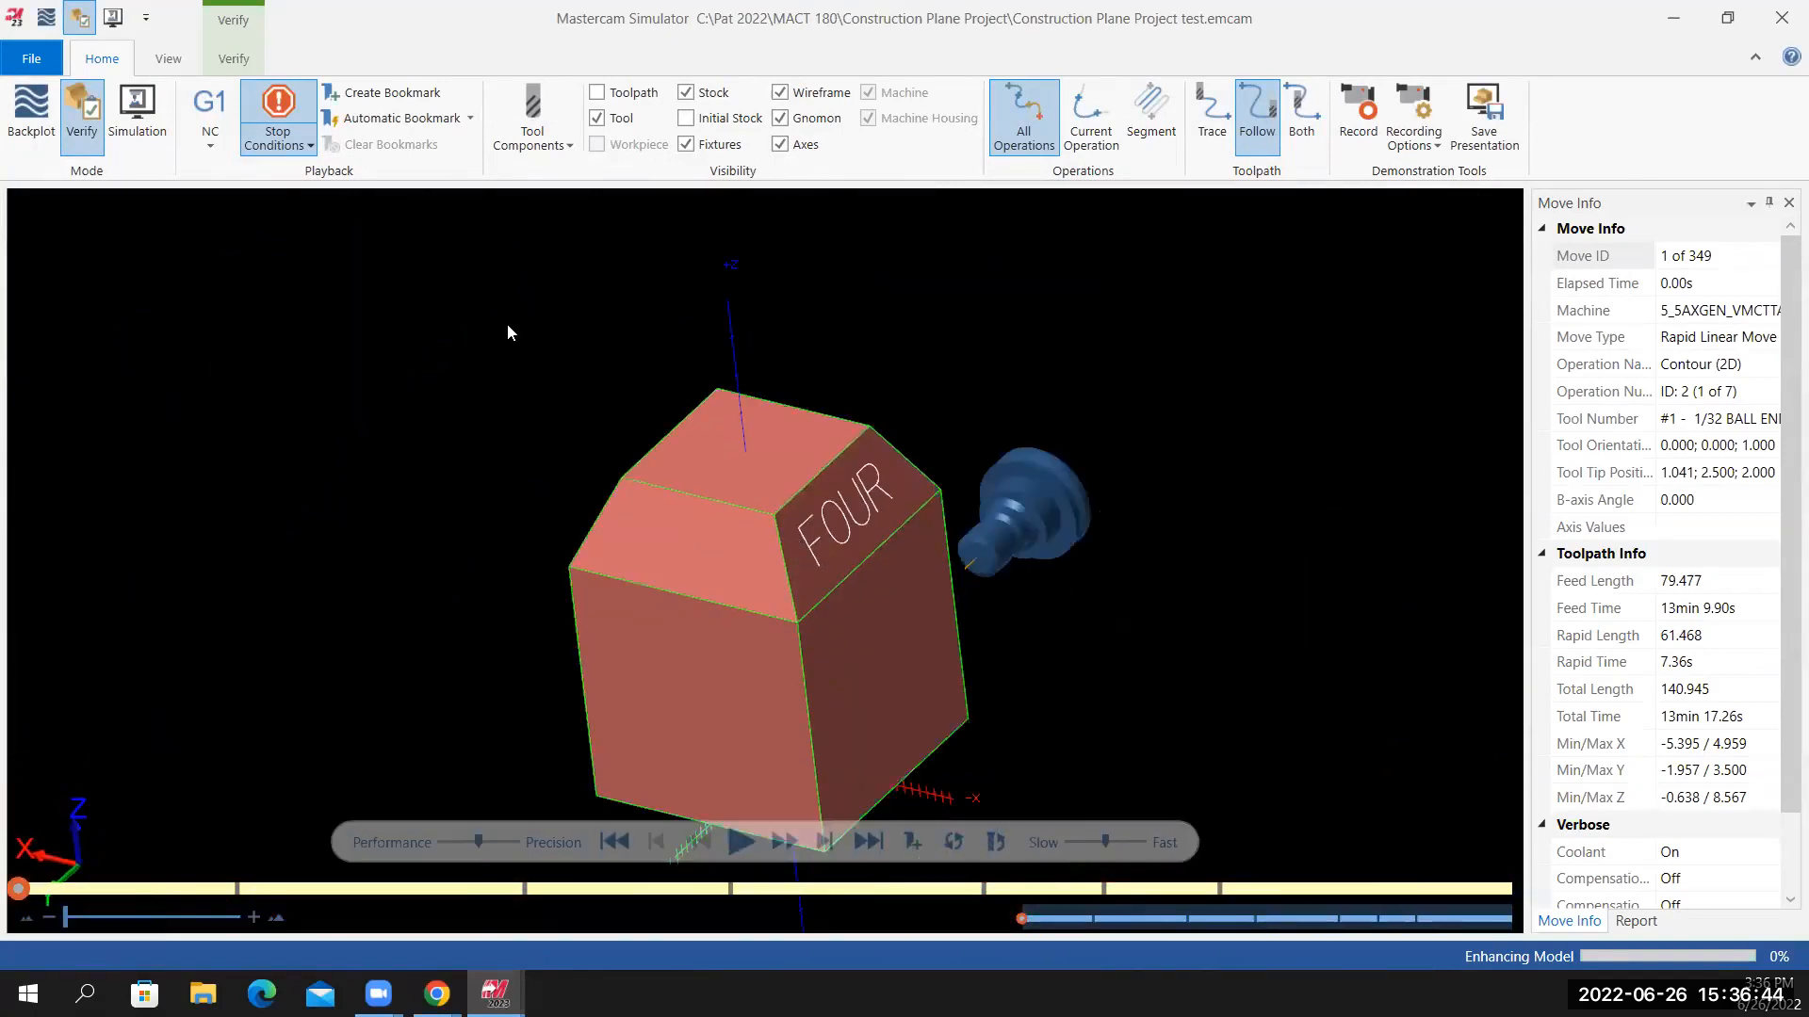
pyautogui.click(275, 148)
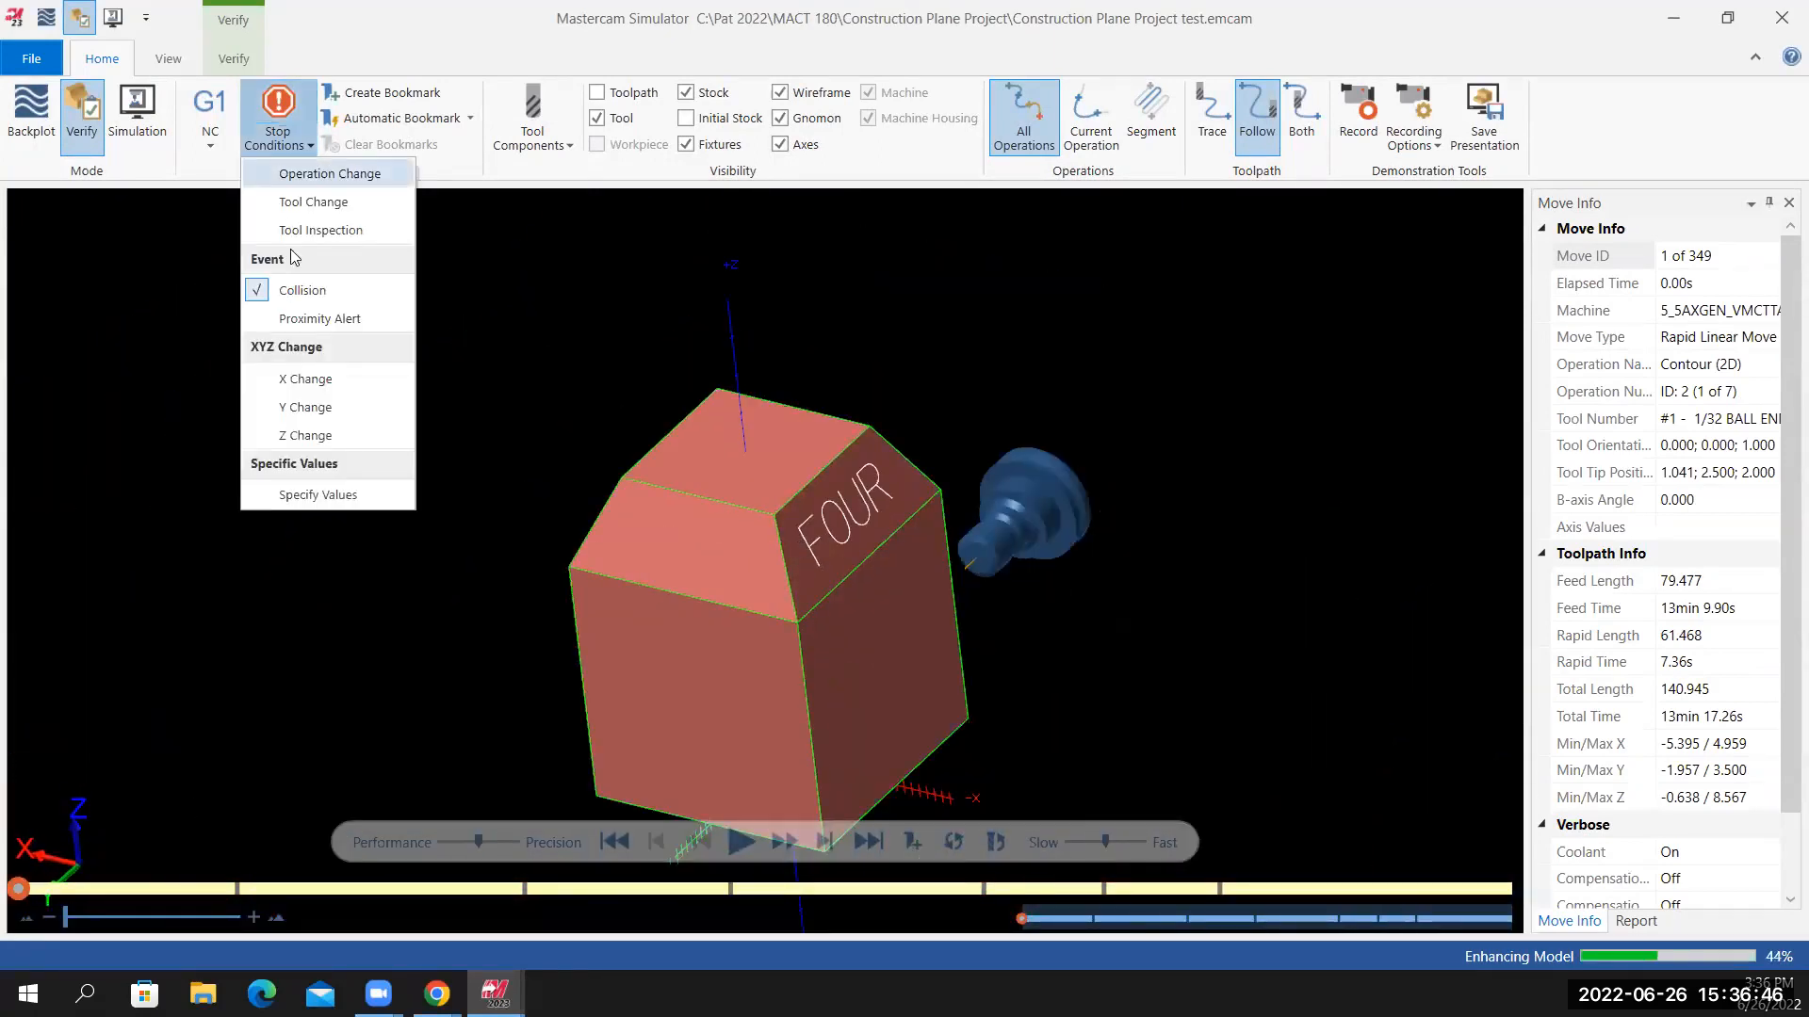
pyautogui.click(425, 64)
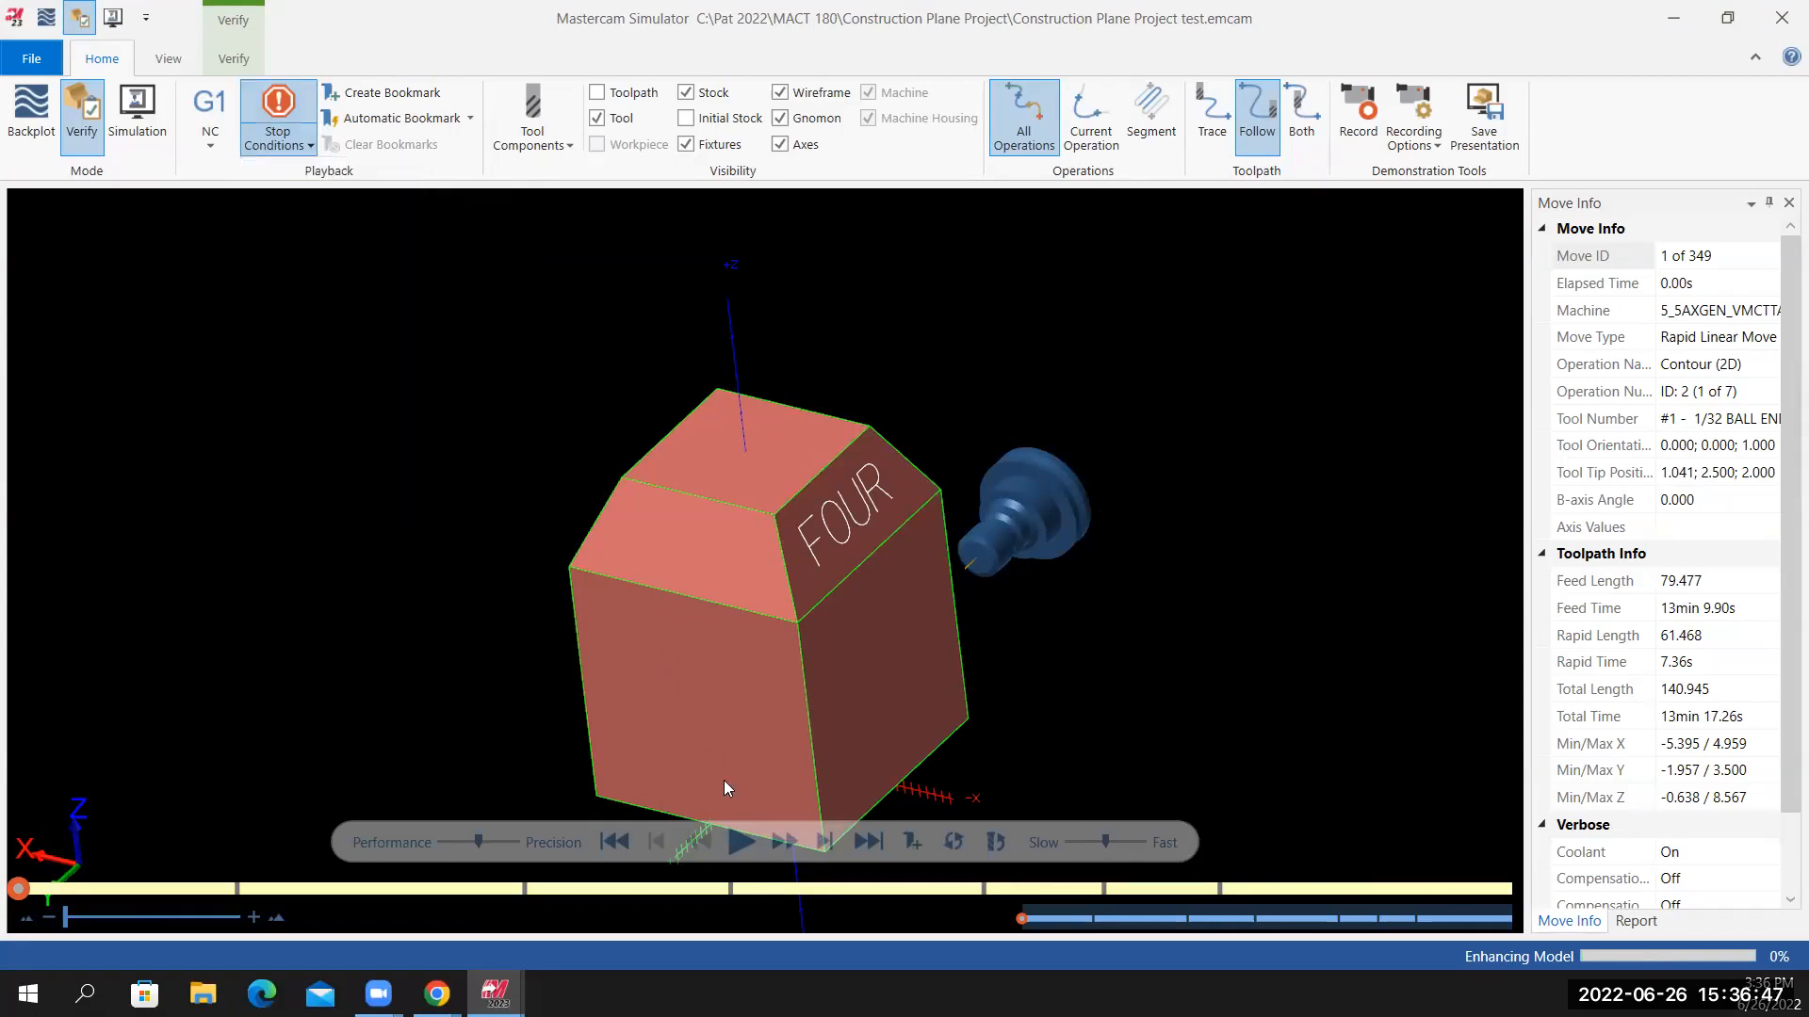
pyautogui.click(741, 844)
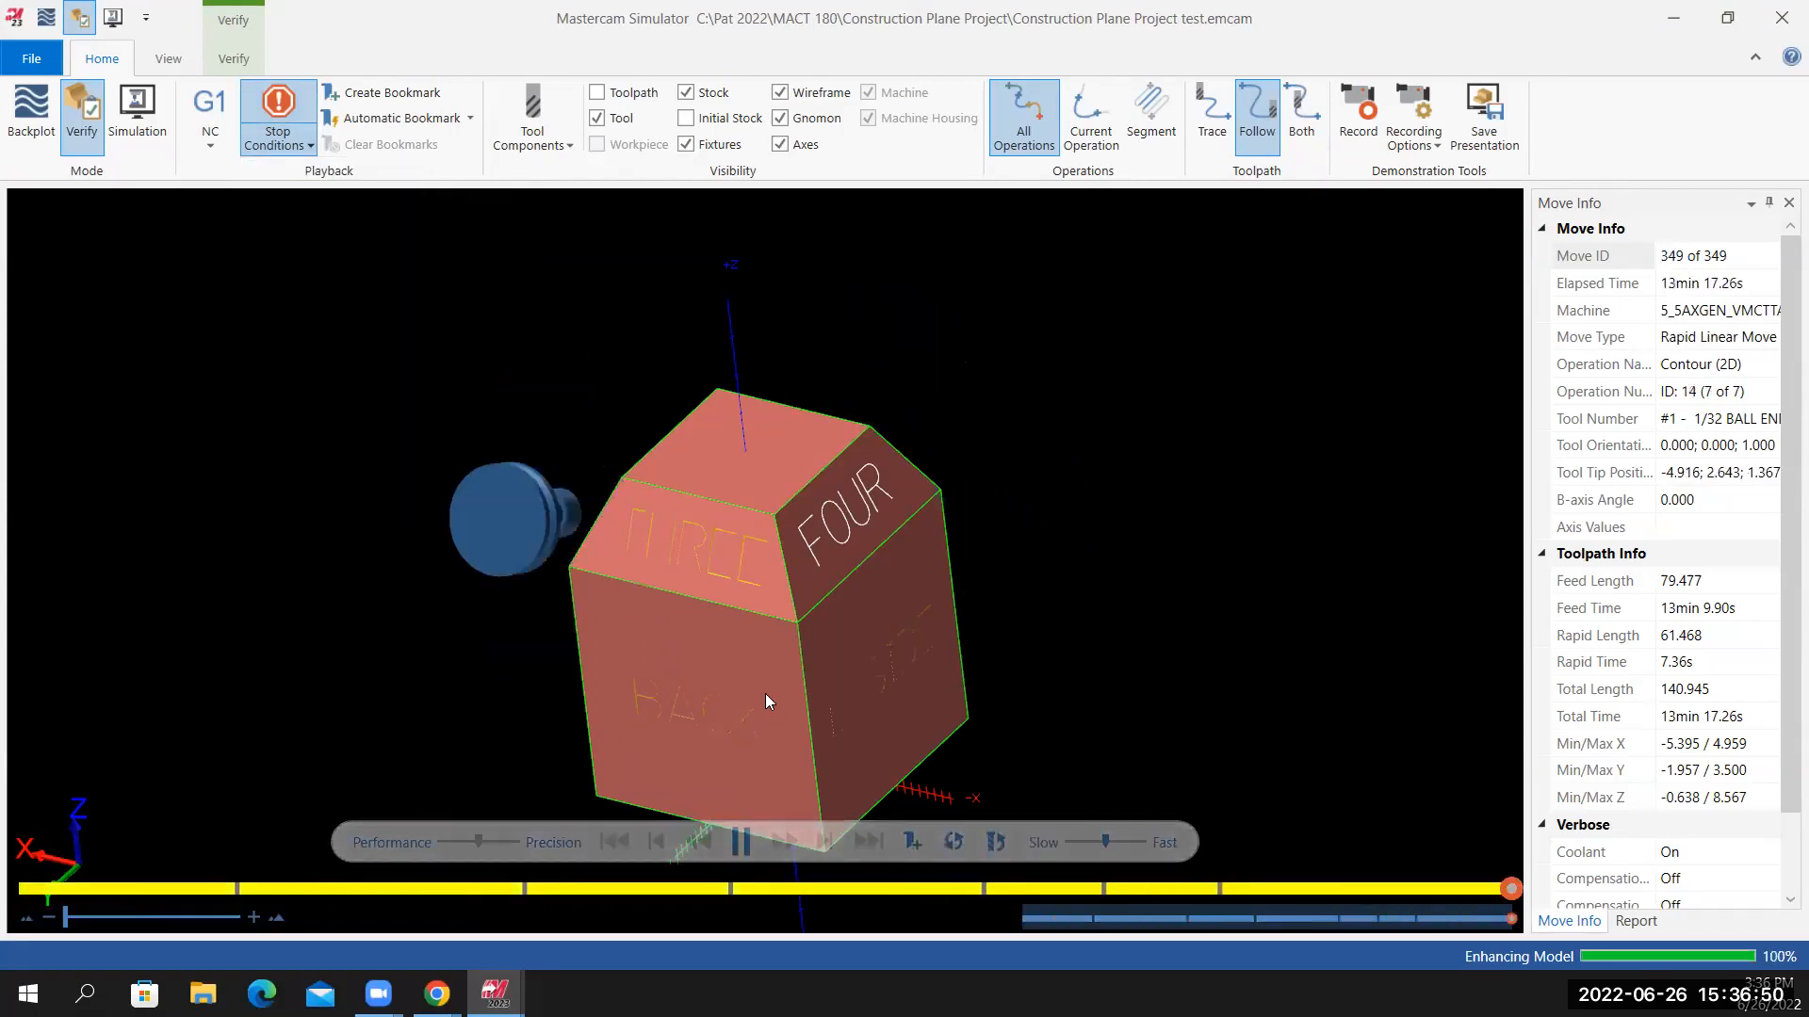
pyautogui.moveTo(741, 667); pyautogui.dragTo(829, 585, button='middle')
pyautogui.scroll(3, 744, 589)
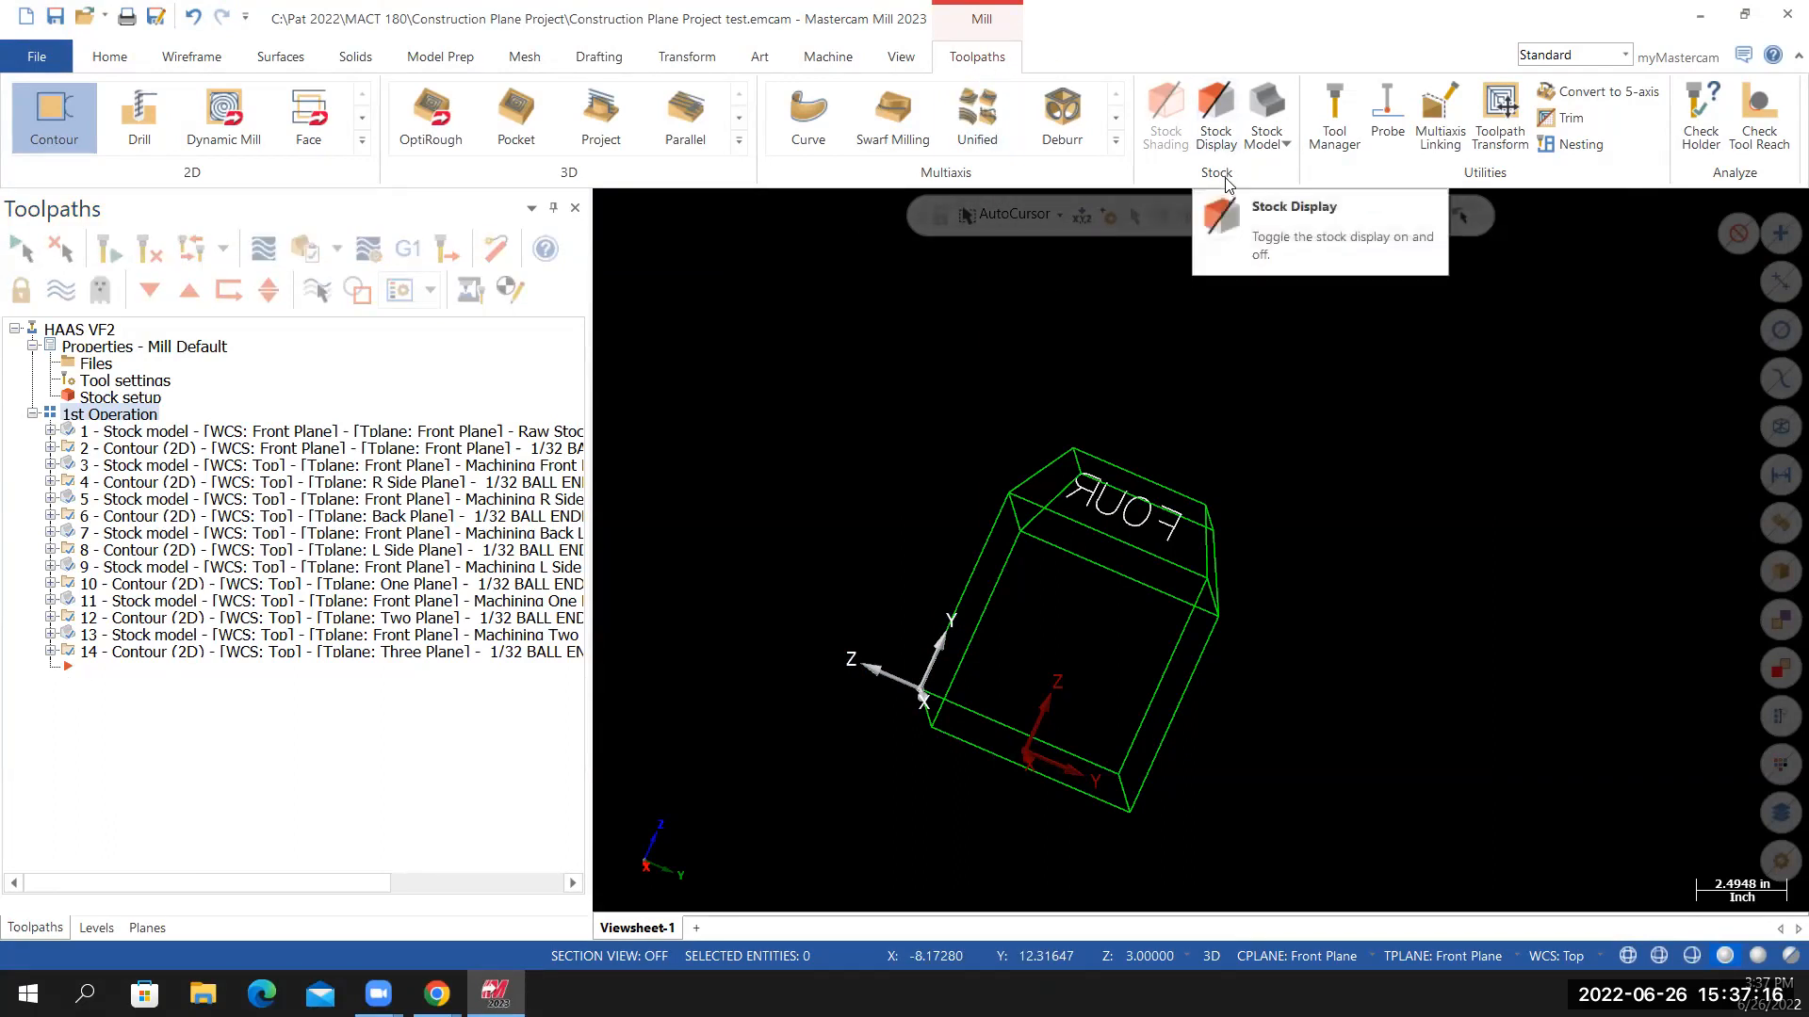
# Create a stock model named Machining Three Label with Machining Two Label as its initial stock shape
pyautogui.click(1270, 113)
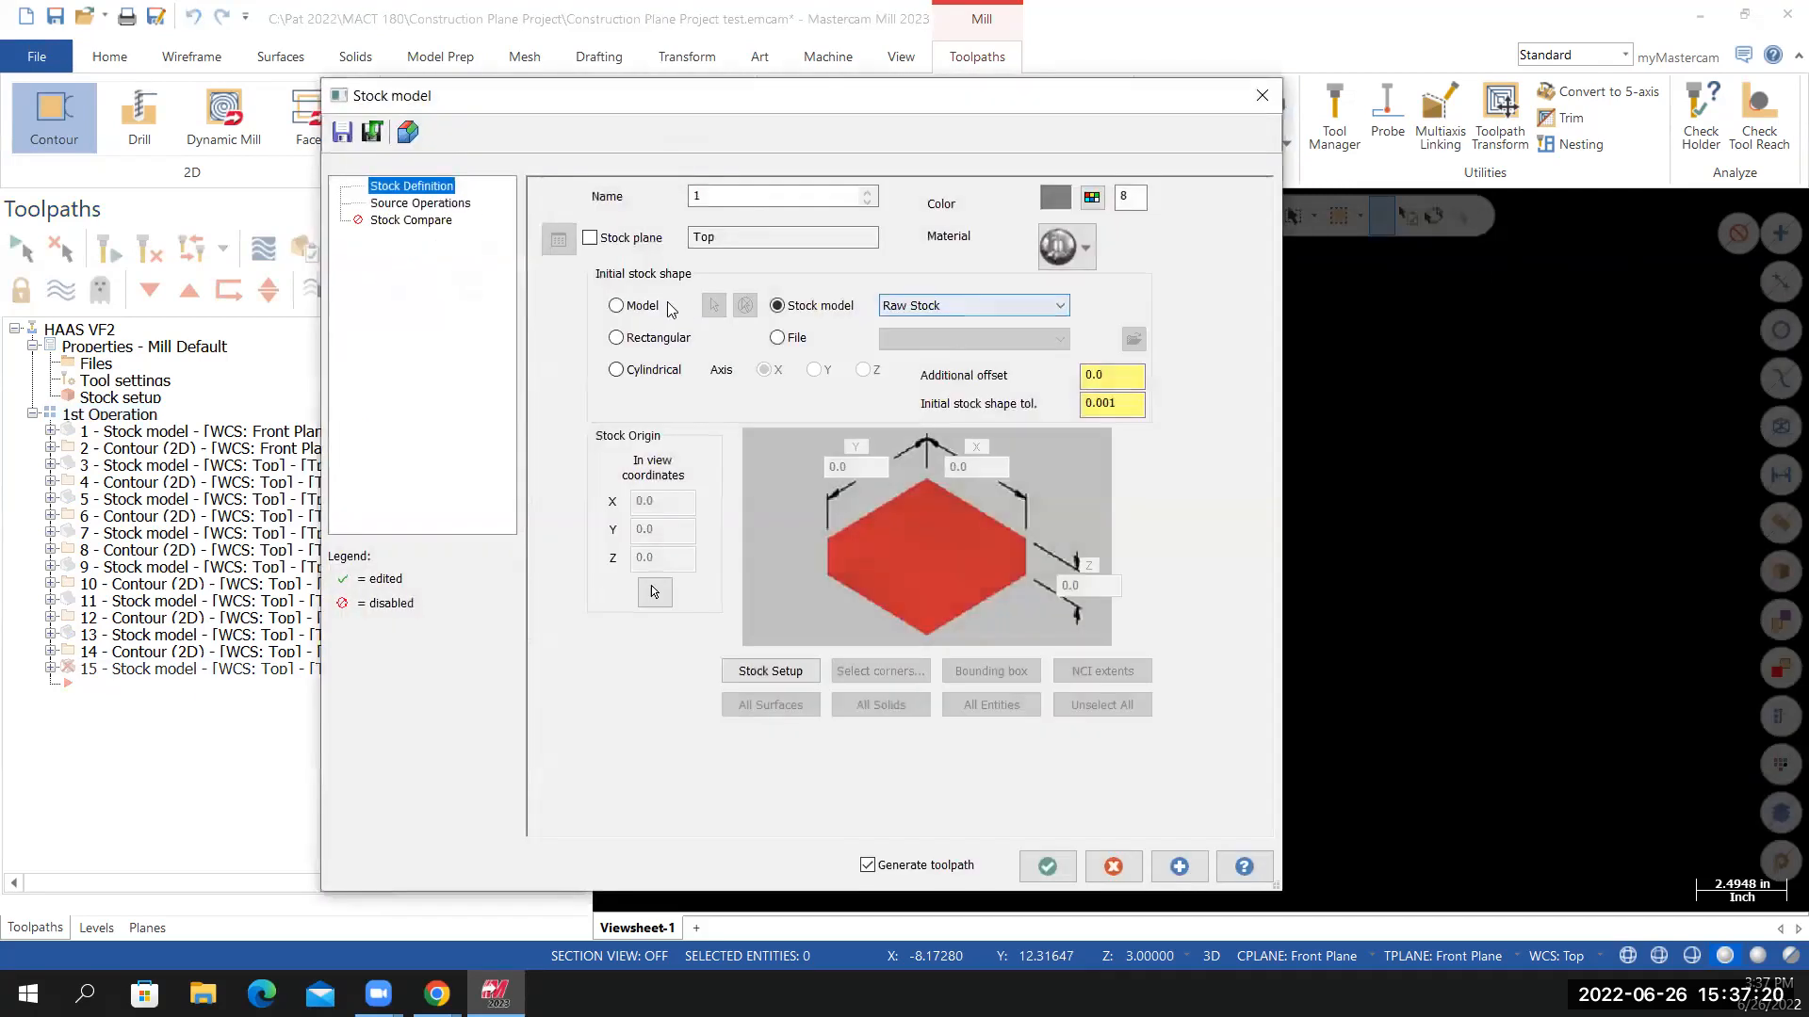
pyautogui.click(1061, 307)
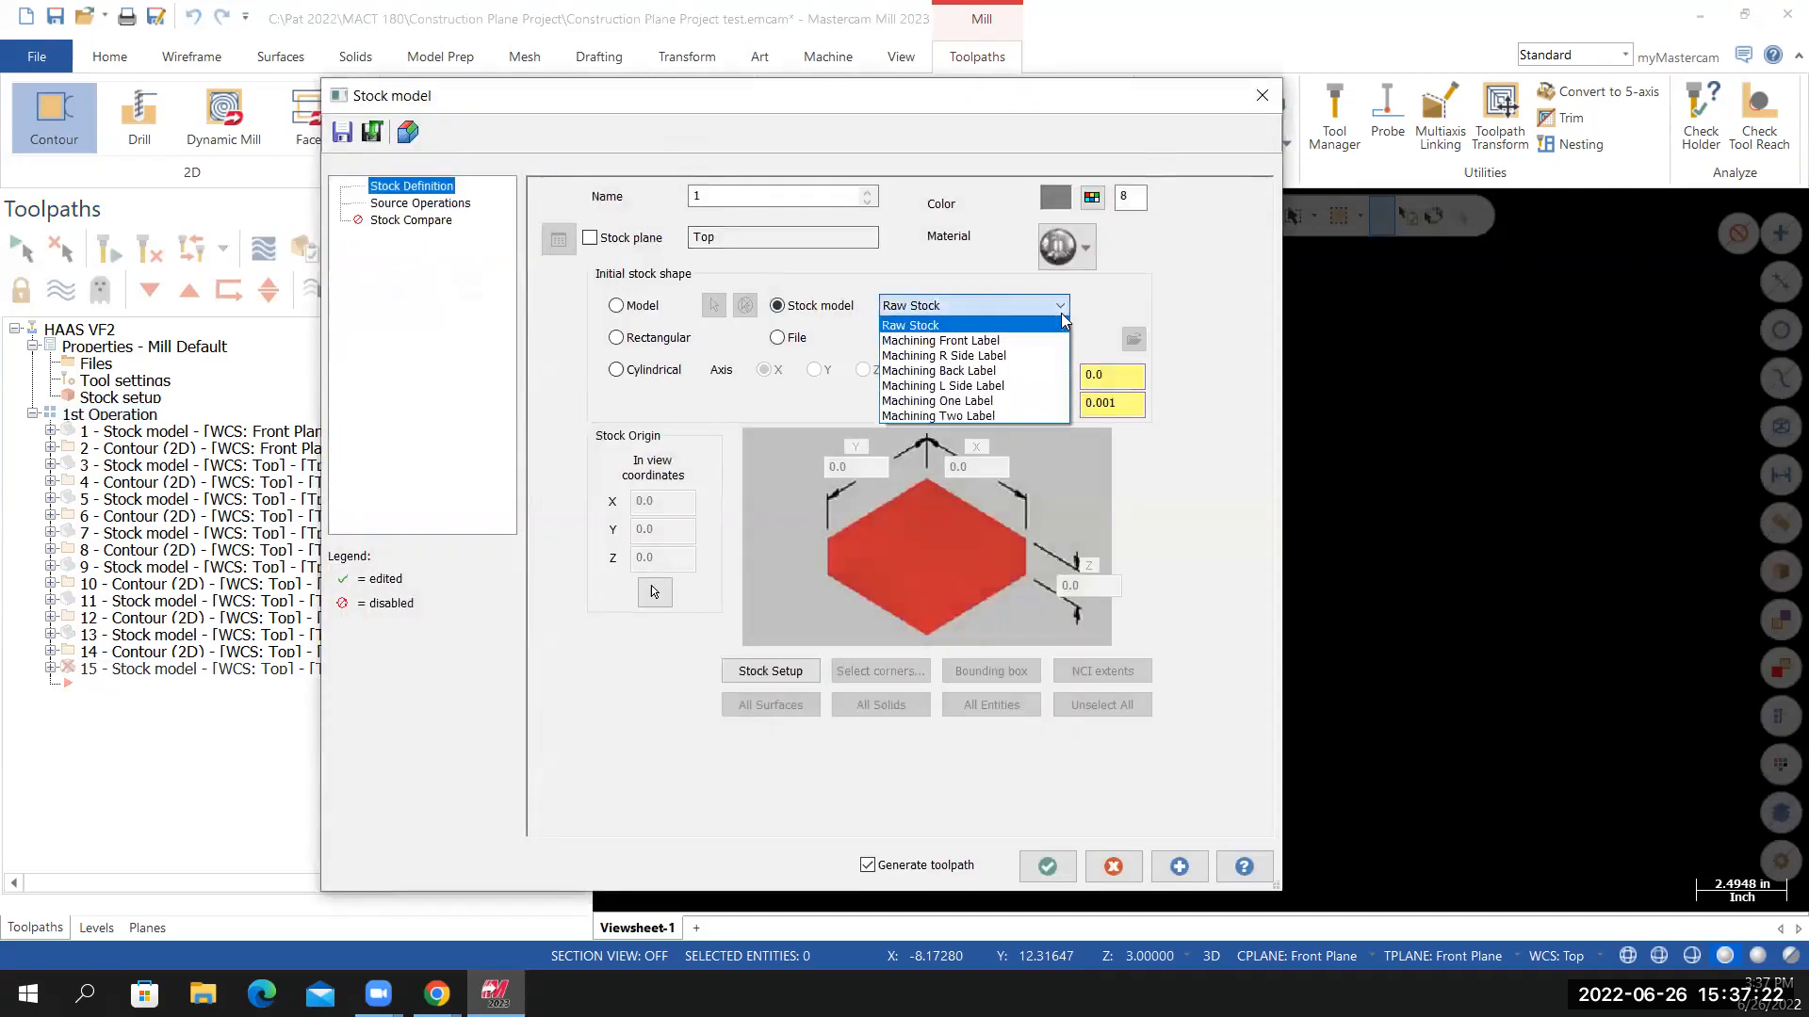
pyautogui.click(956, 175)
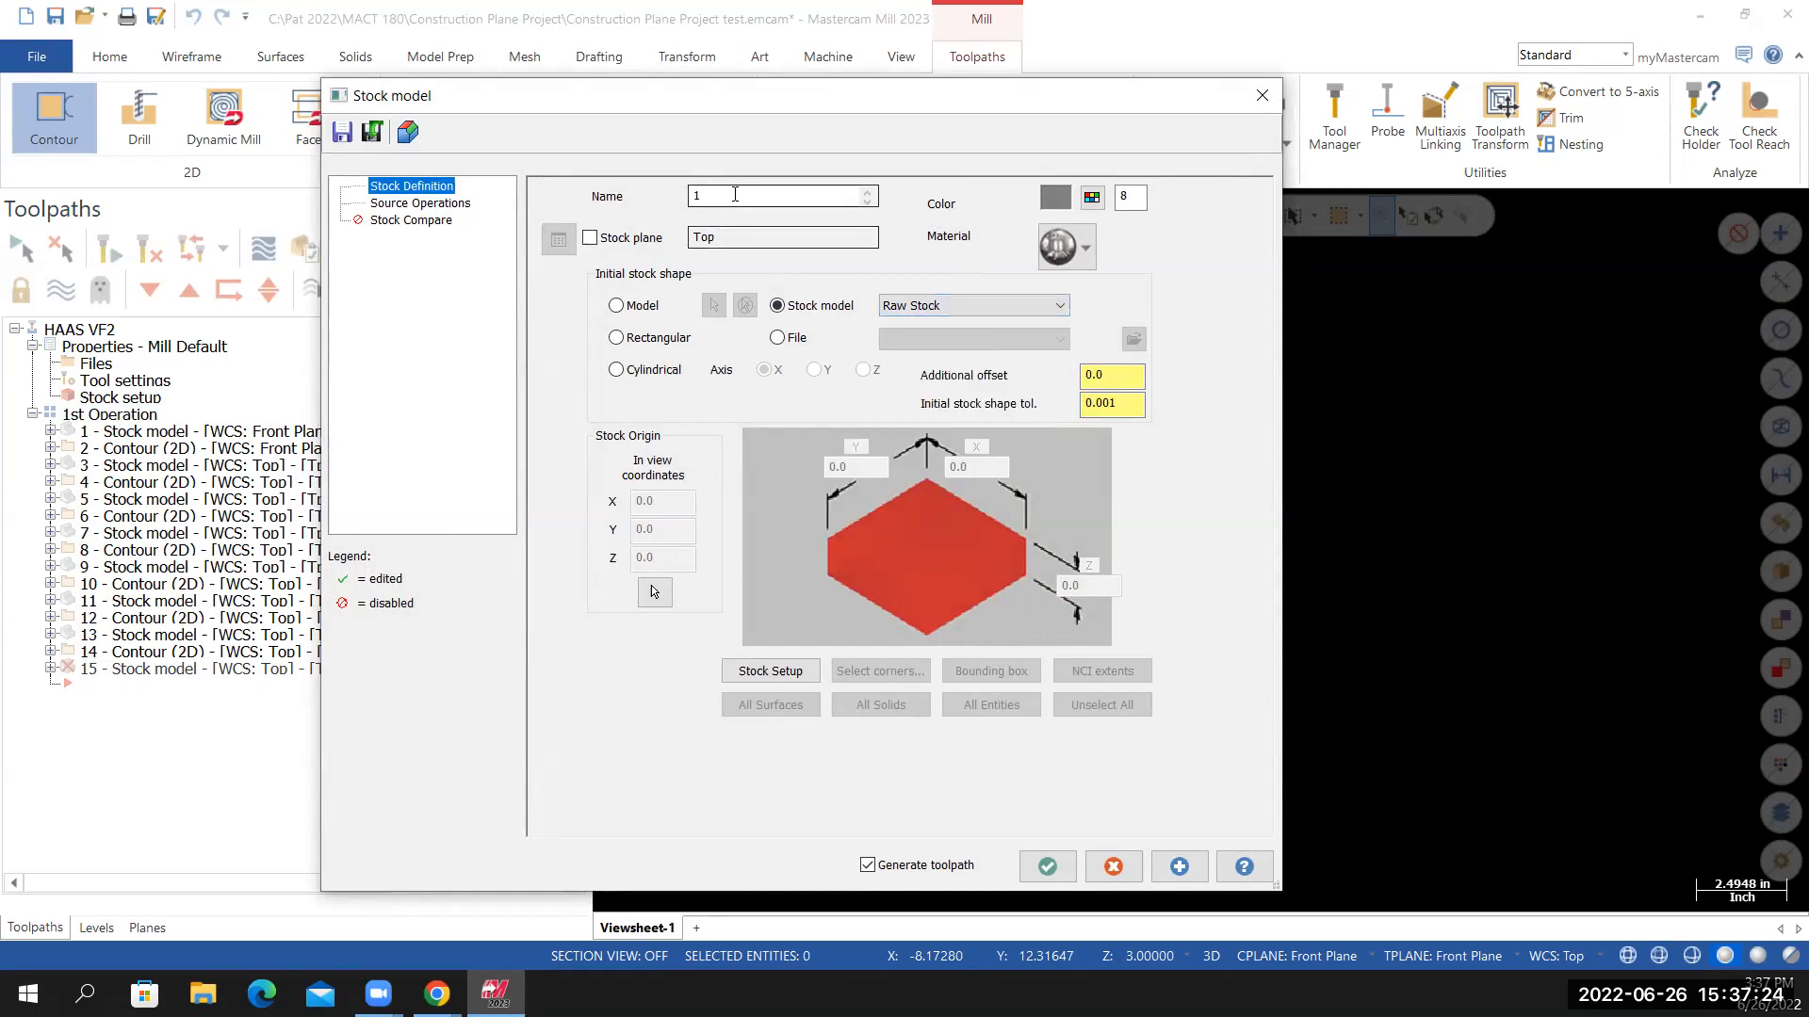
pyautogui.write('m')
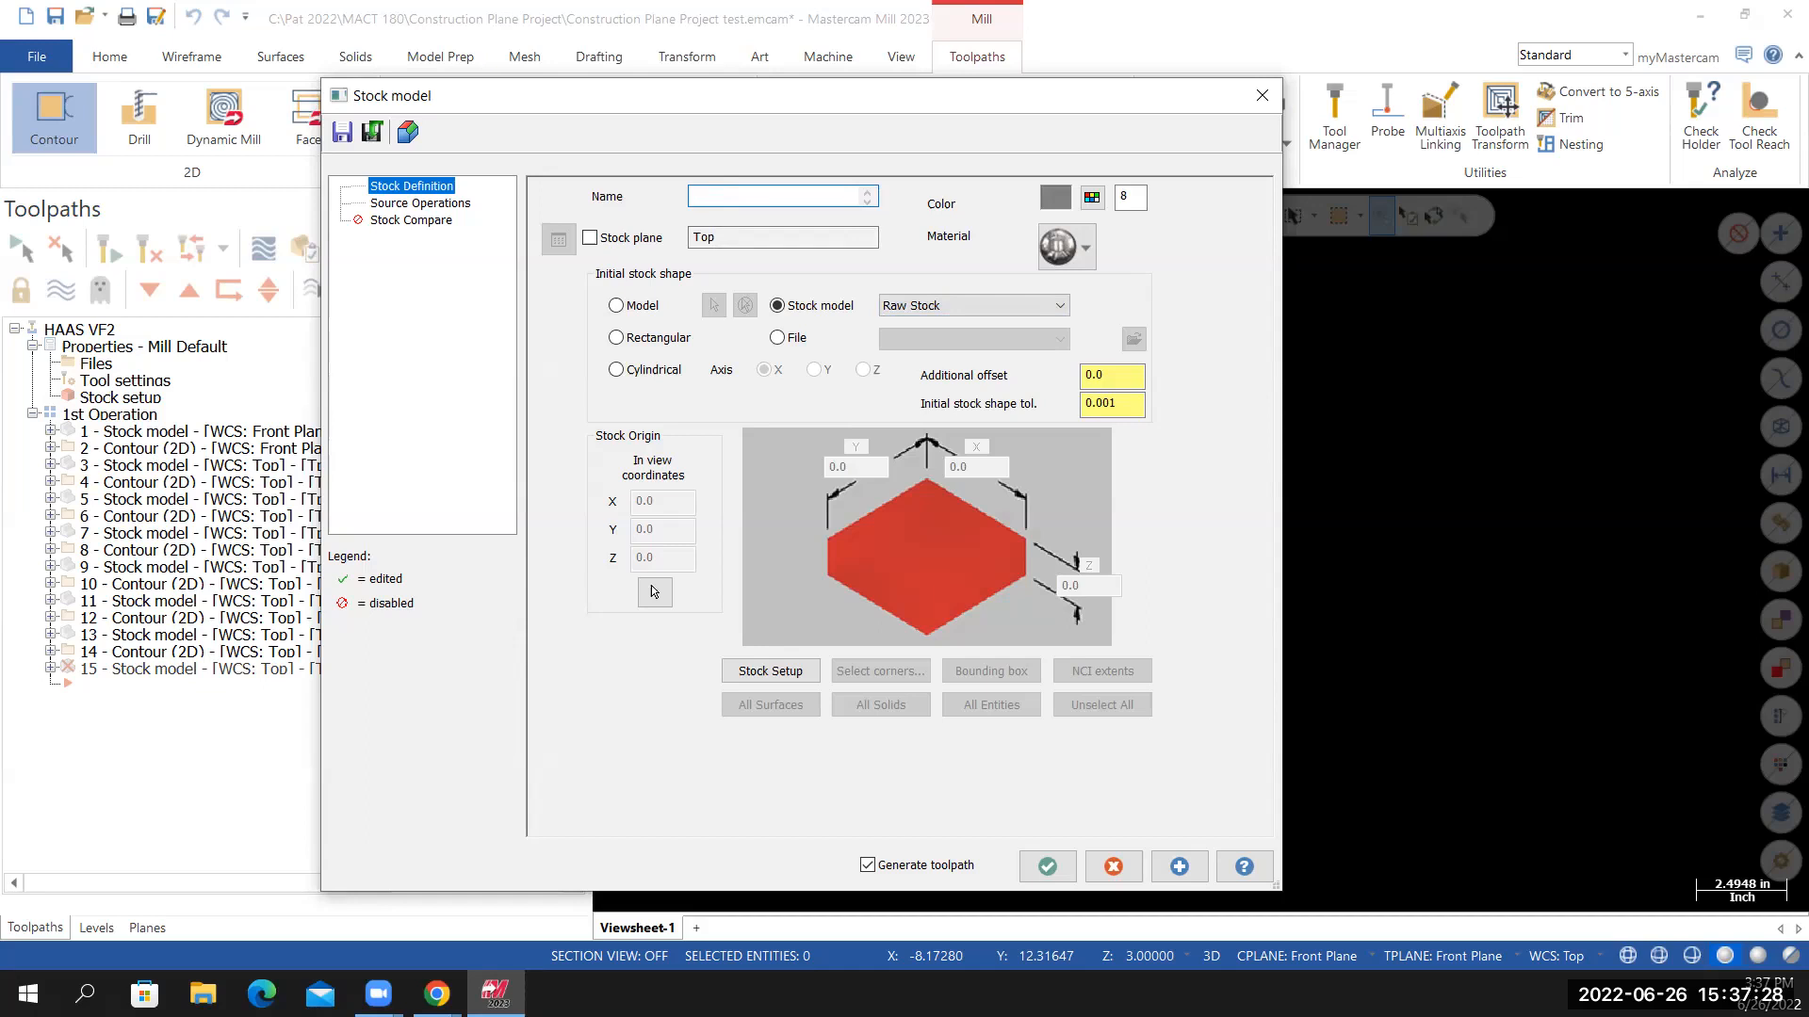
pyautogui.write('achining Three Label')
pyautogui.click(978, 311)
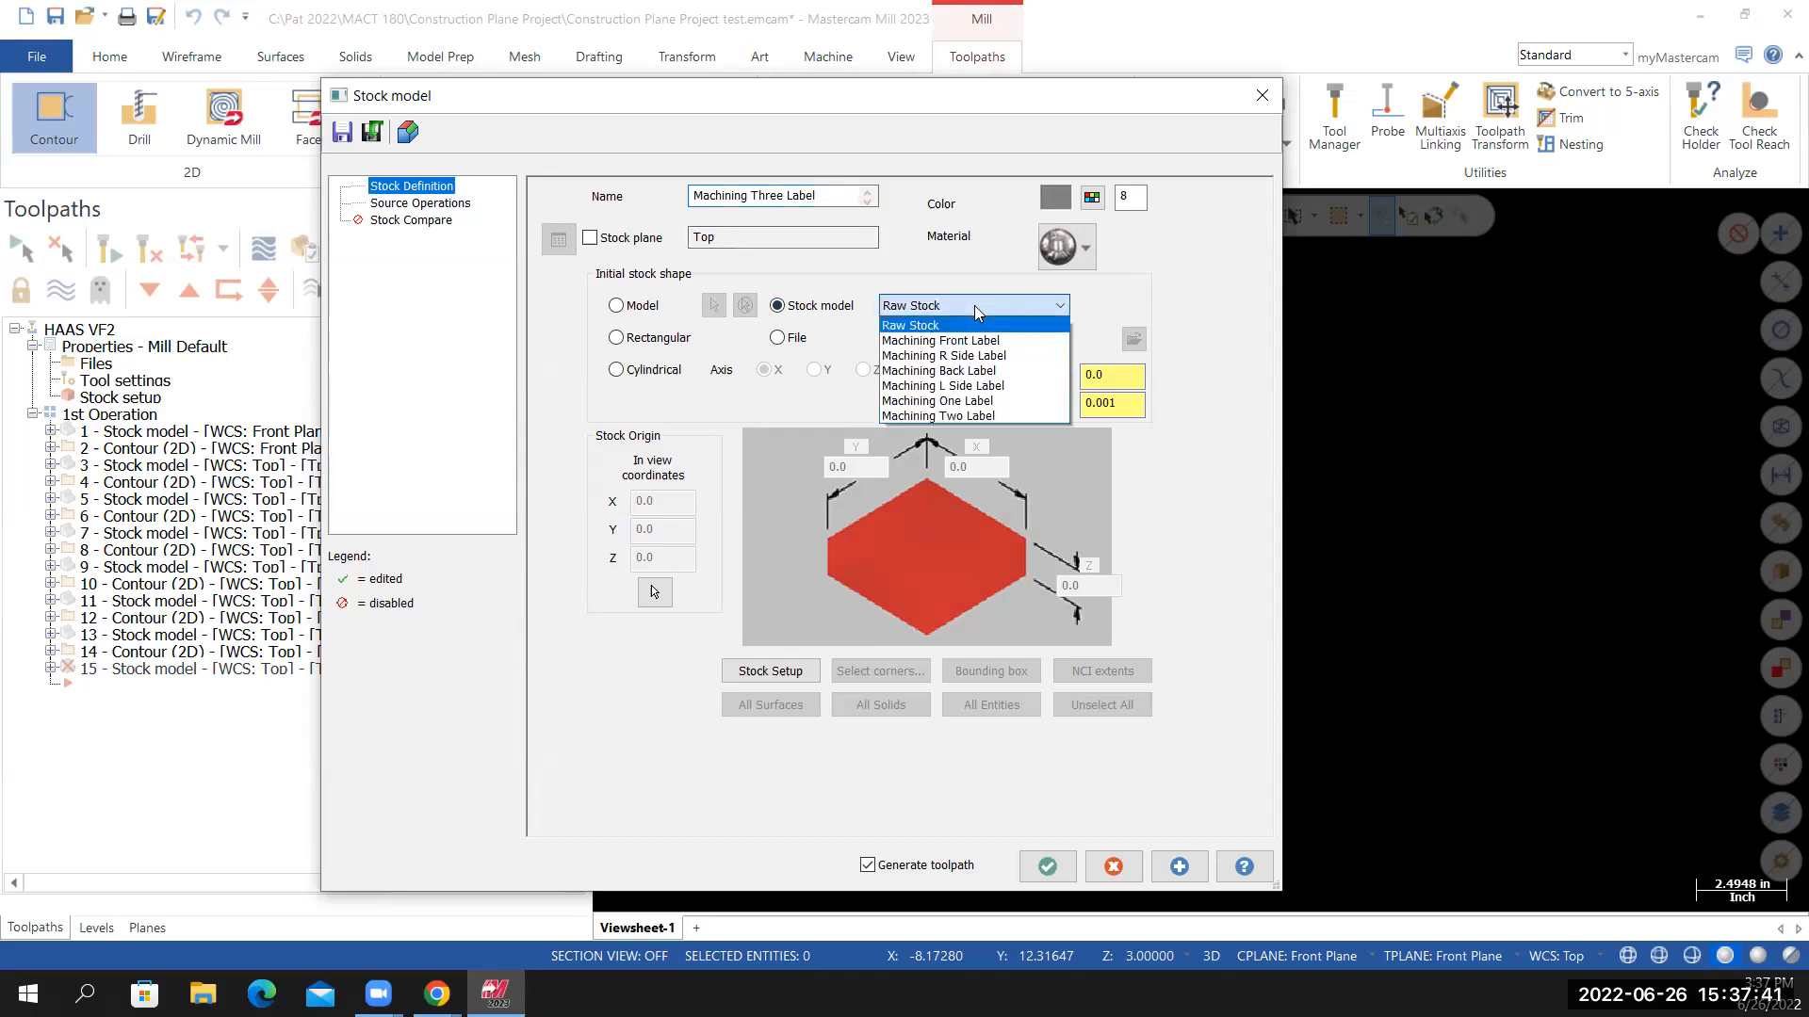
pyautogui.click(955, 418)
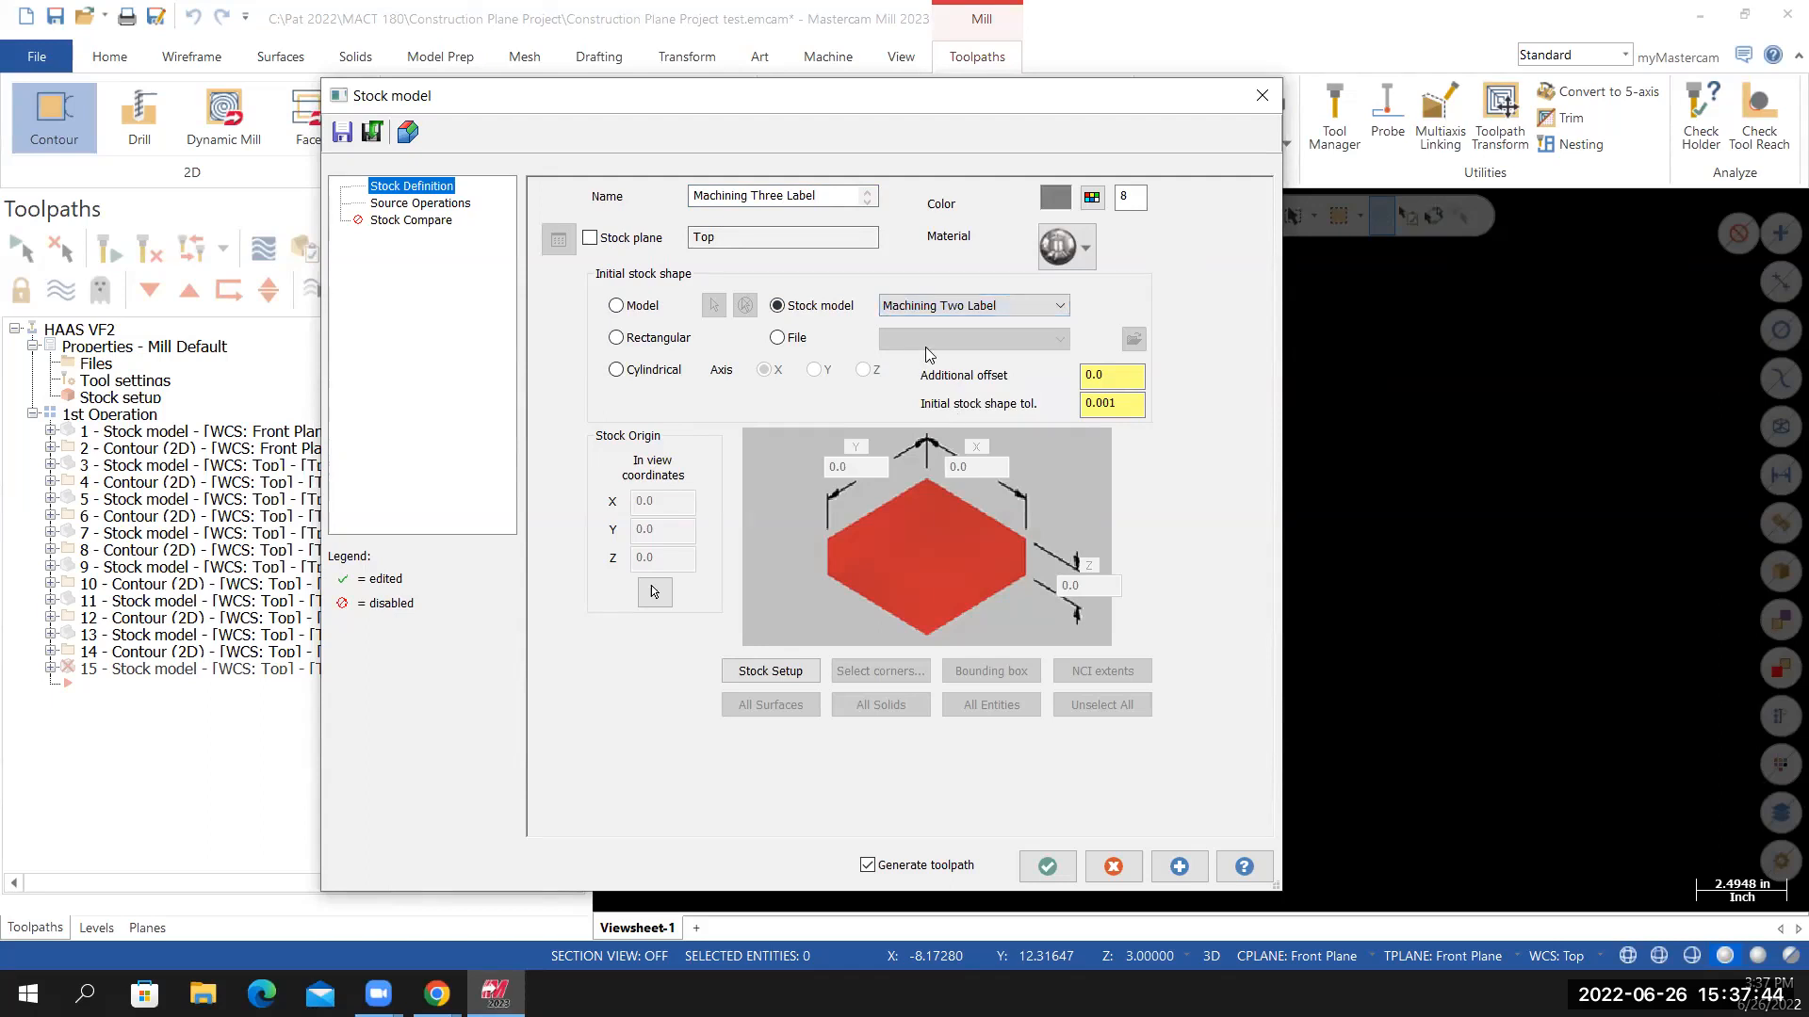
# Set contour operation 14 as the stock model's source operation, generate it and inspect the engraved THREE face
pyautogui.click(447, 204)
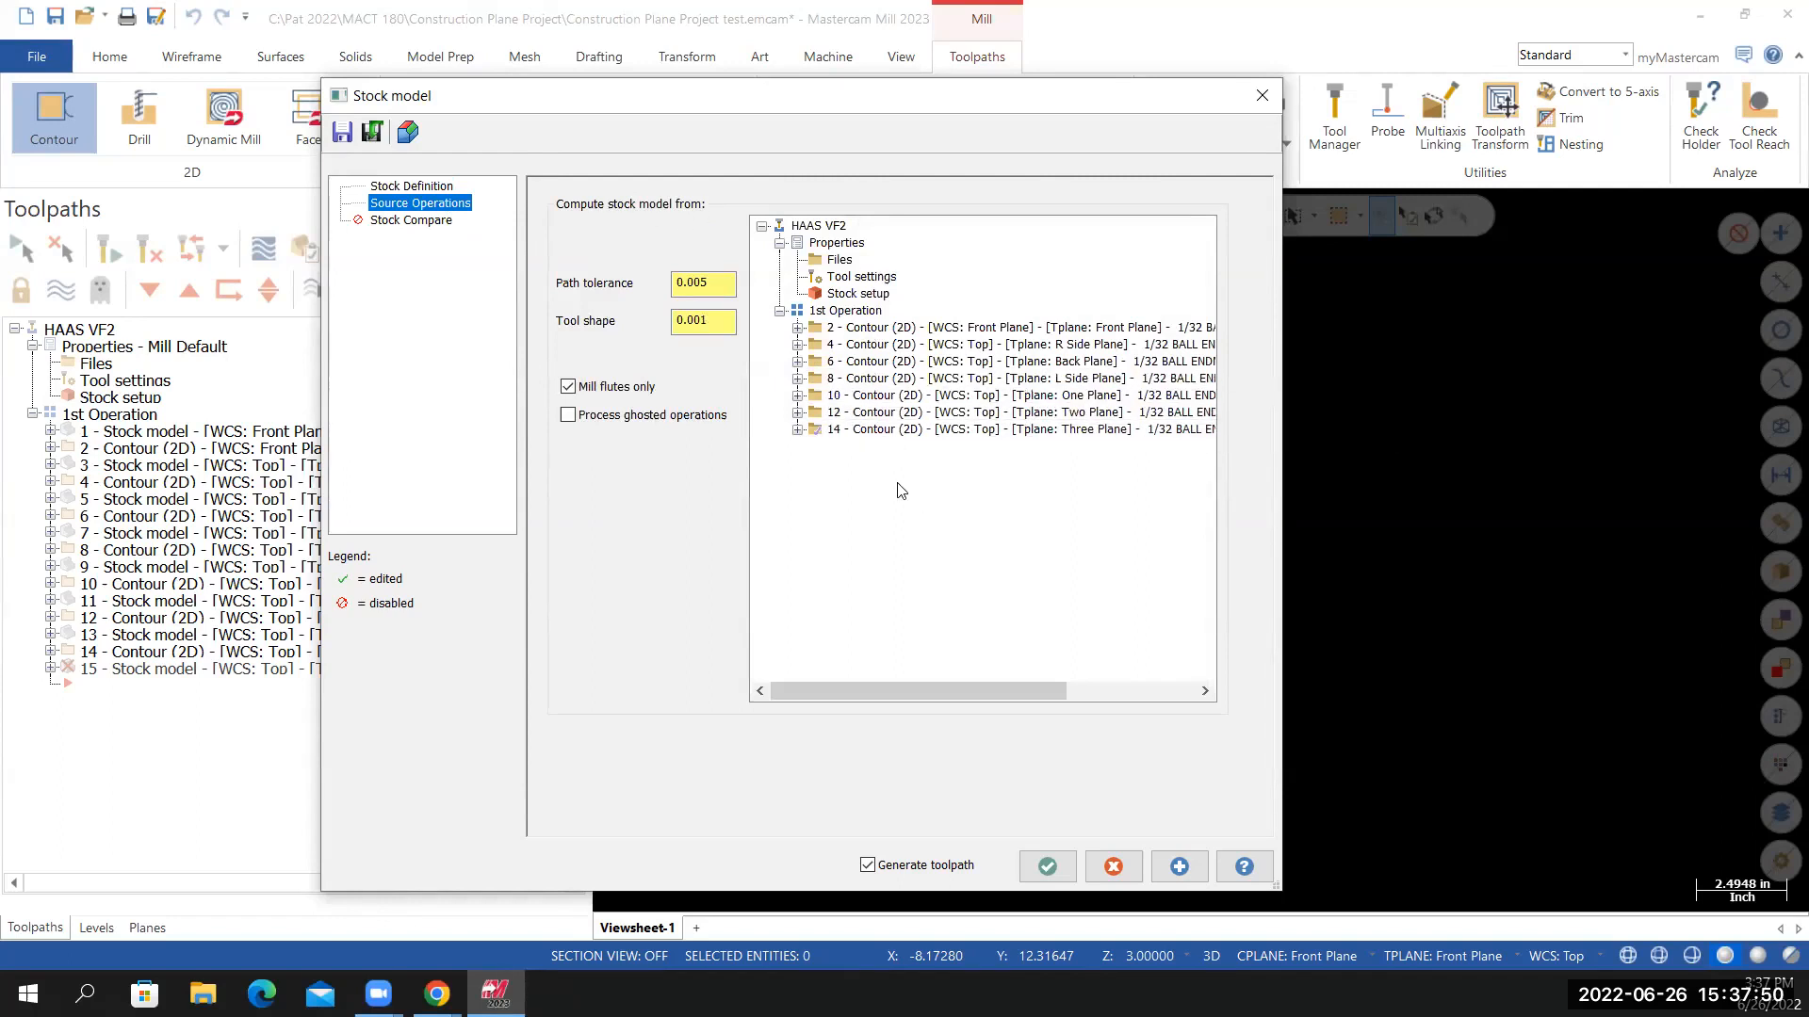
pyautogui.click(881, 431)
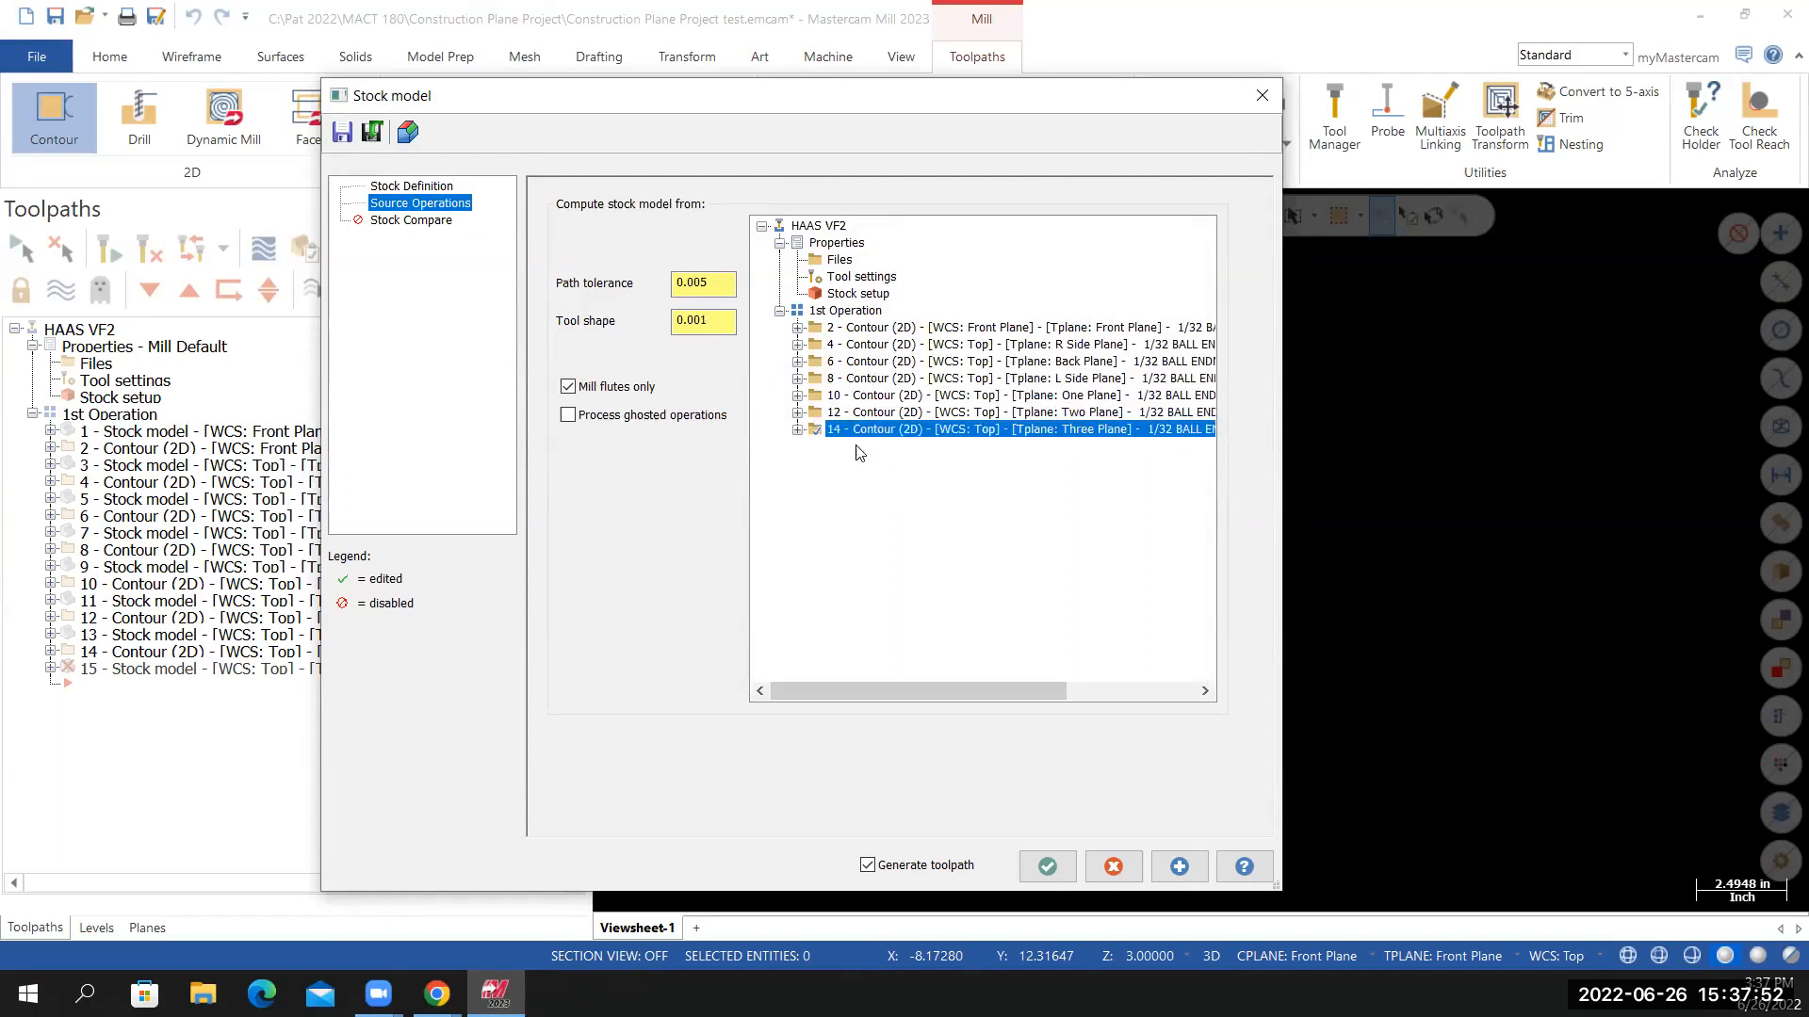
pyautogui.click(1048, 866)
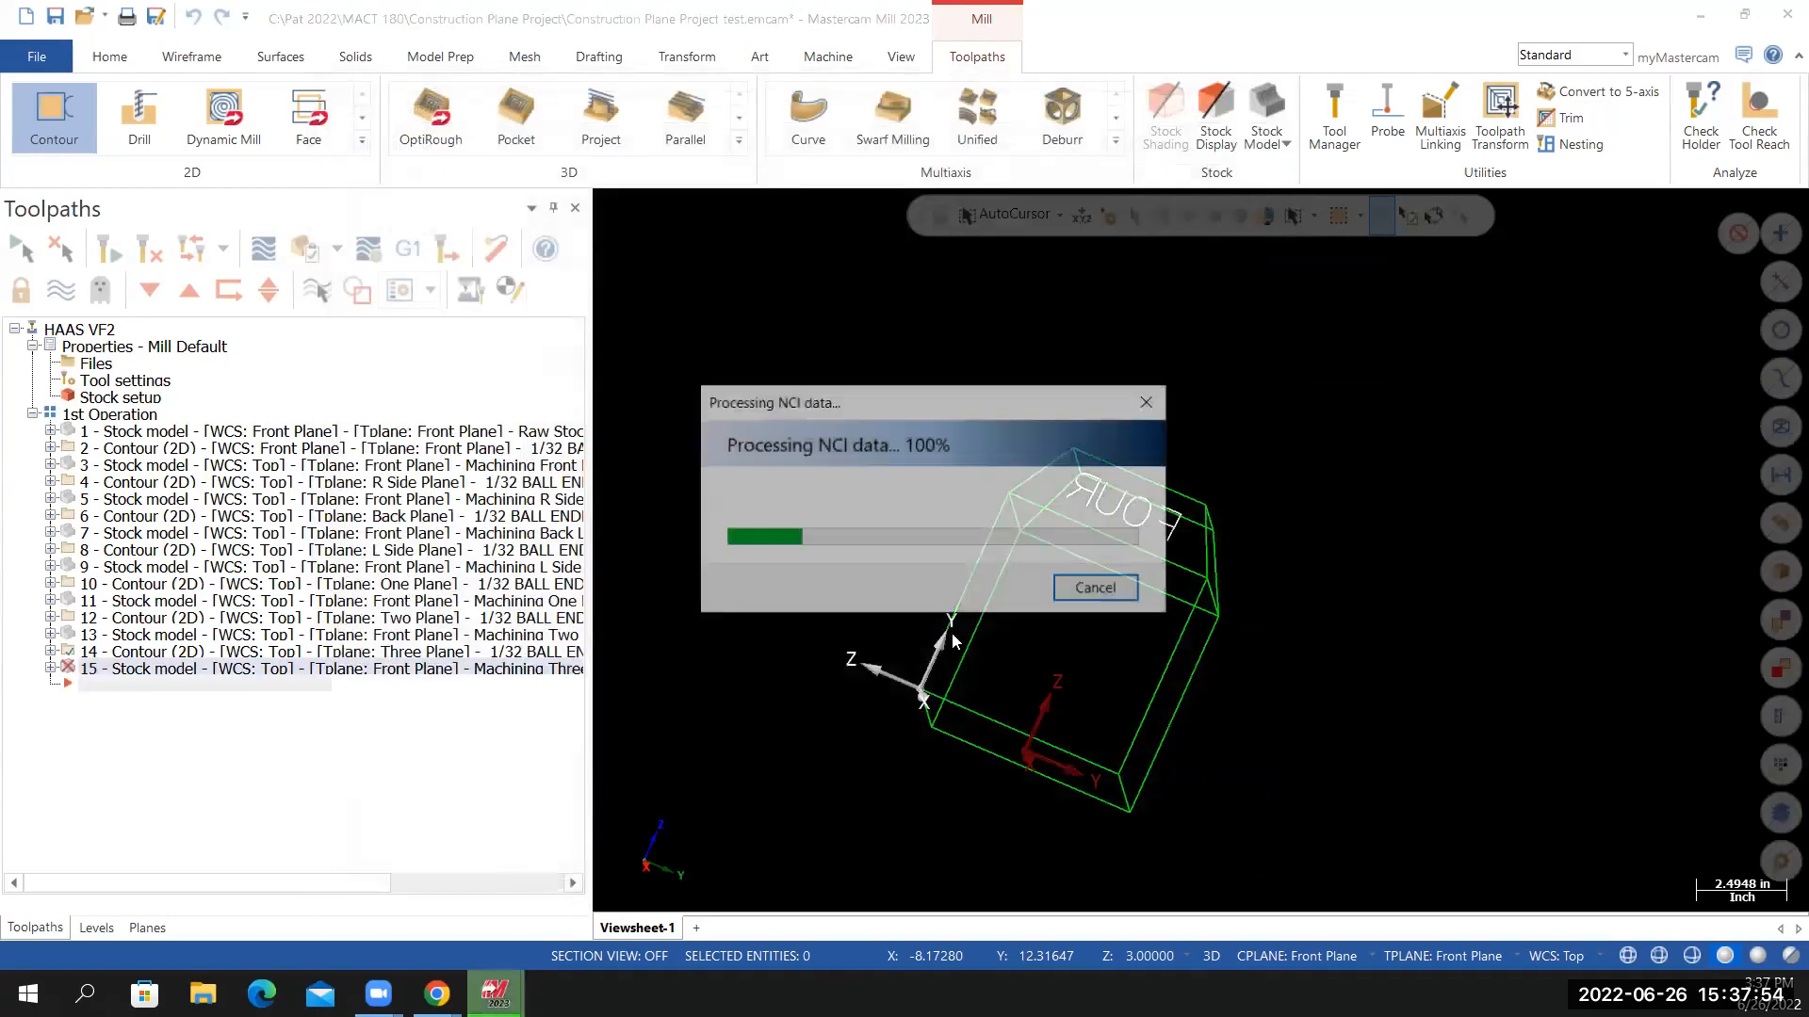
pyautogui.moveTo(888, 521)
pyautogui.mouseDown(button='middle')
pyautogui.moveTo(997, 585)
pyautogui.moveTo(738, 528)
pyautogui.moveTo(1101, 609)
pyautogui.moveTo(904, 577)
pyautogui.moveTo(910, 660)
pyautogui.mouseUp(button='middle')
pyautogui.scroll(5, 1316, 727)
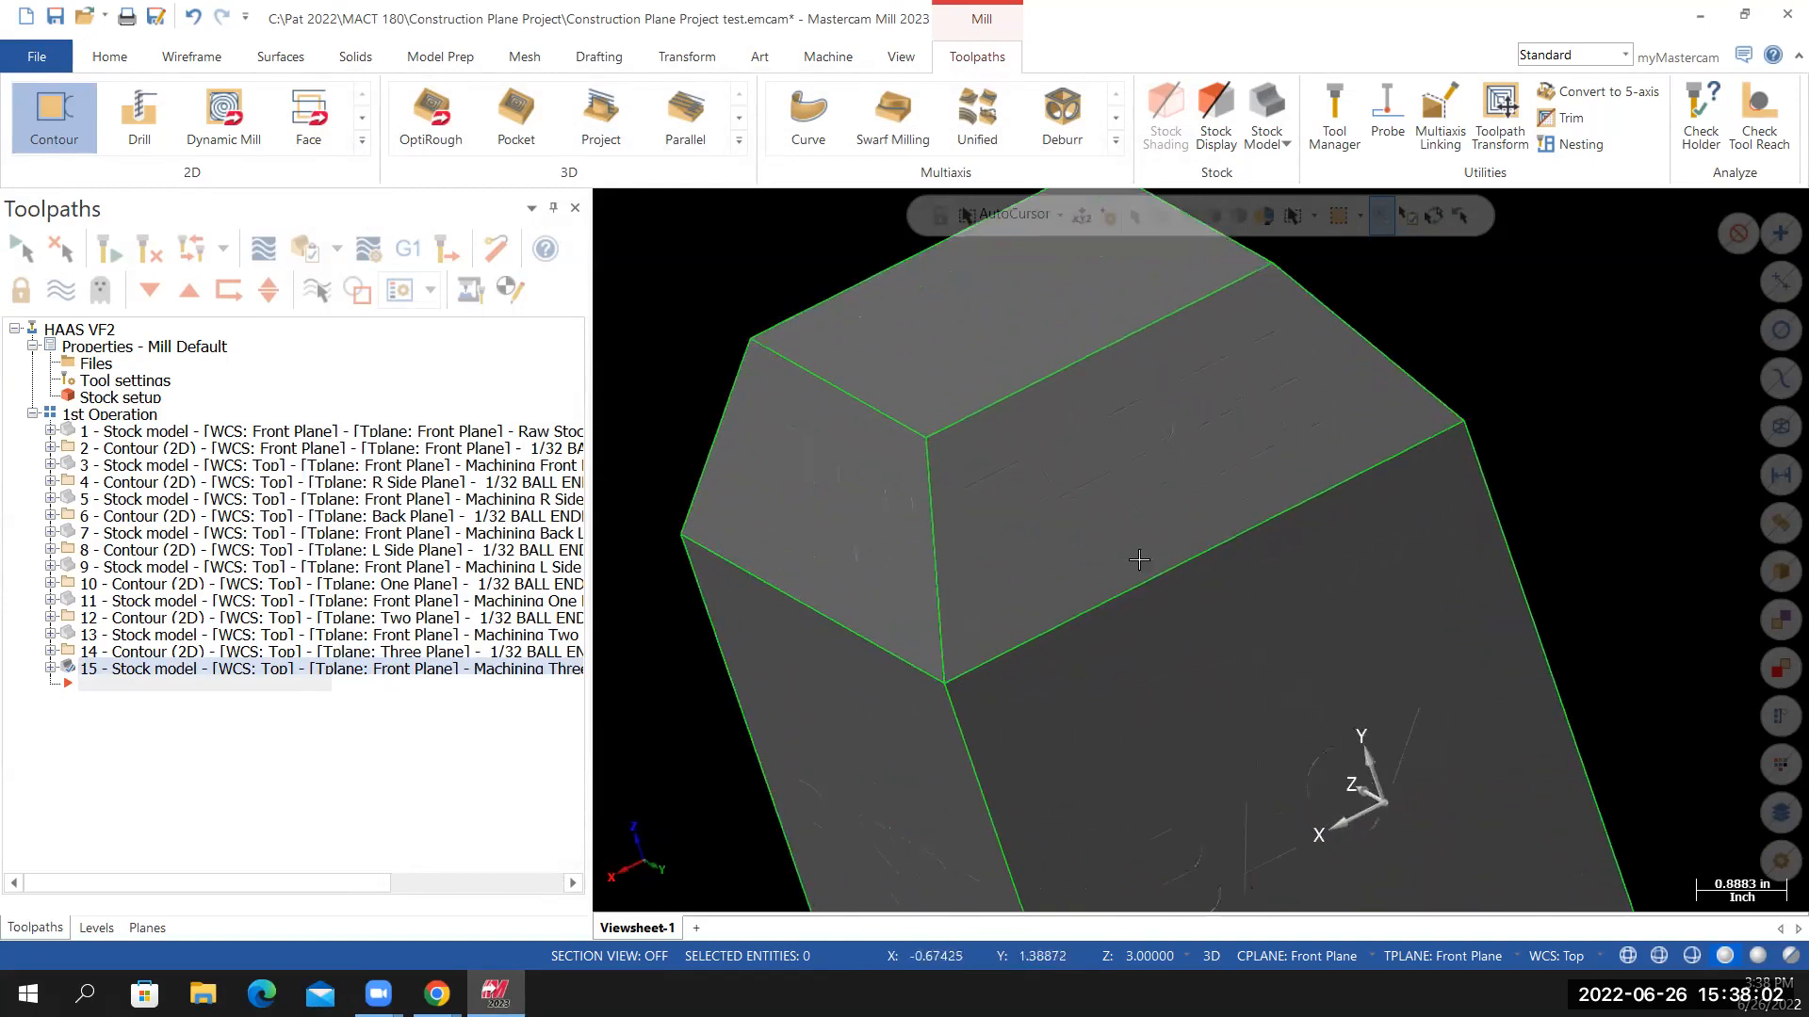
pyautogui.moveTo(1205, 528)
pyautogui.mouseDown(button='middle')
pyautogui.moveTo(925, 577)
pyautogui.moveTo(1076, 531)
pyautogui.moveTo(1190, 534)
pyautogui.mouseUp(button='middle')
# Return the part to the isometric view and save the part file
pyautogui.rightClick(1391, 309)
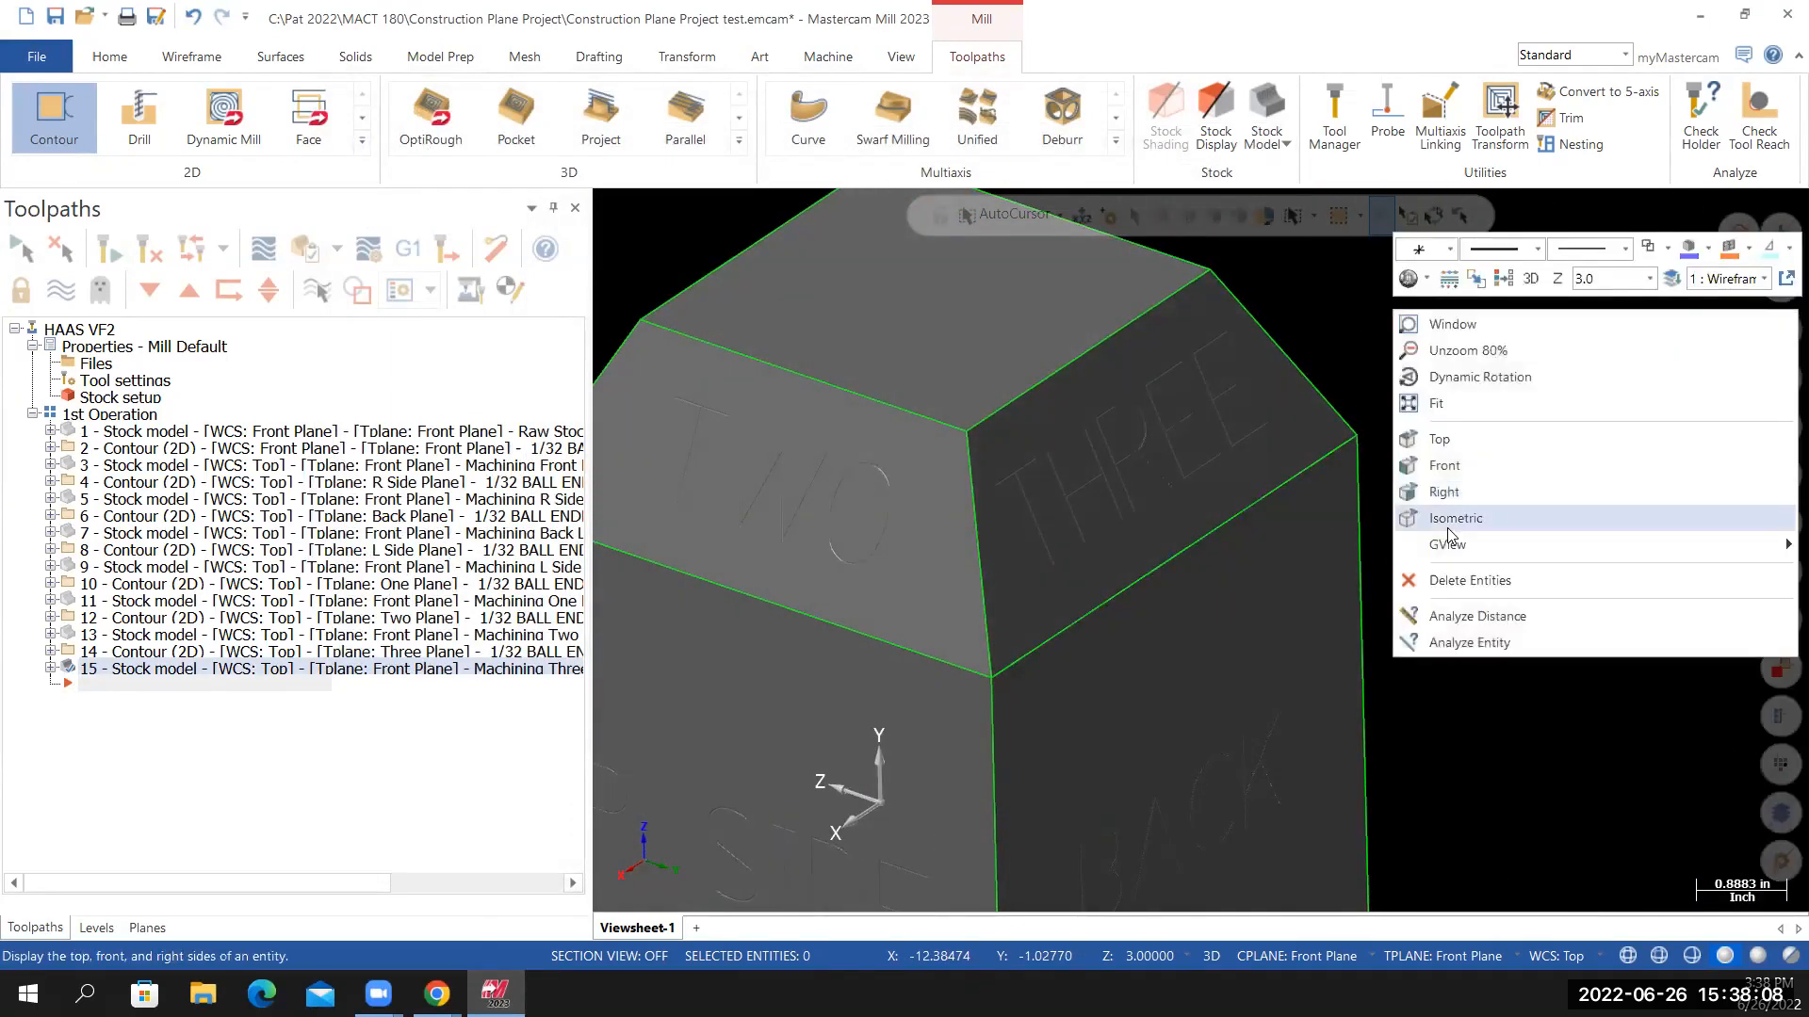
pyautogui.click(1451, 519)
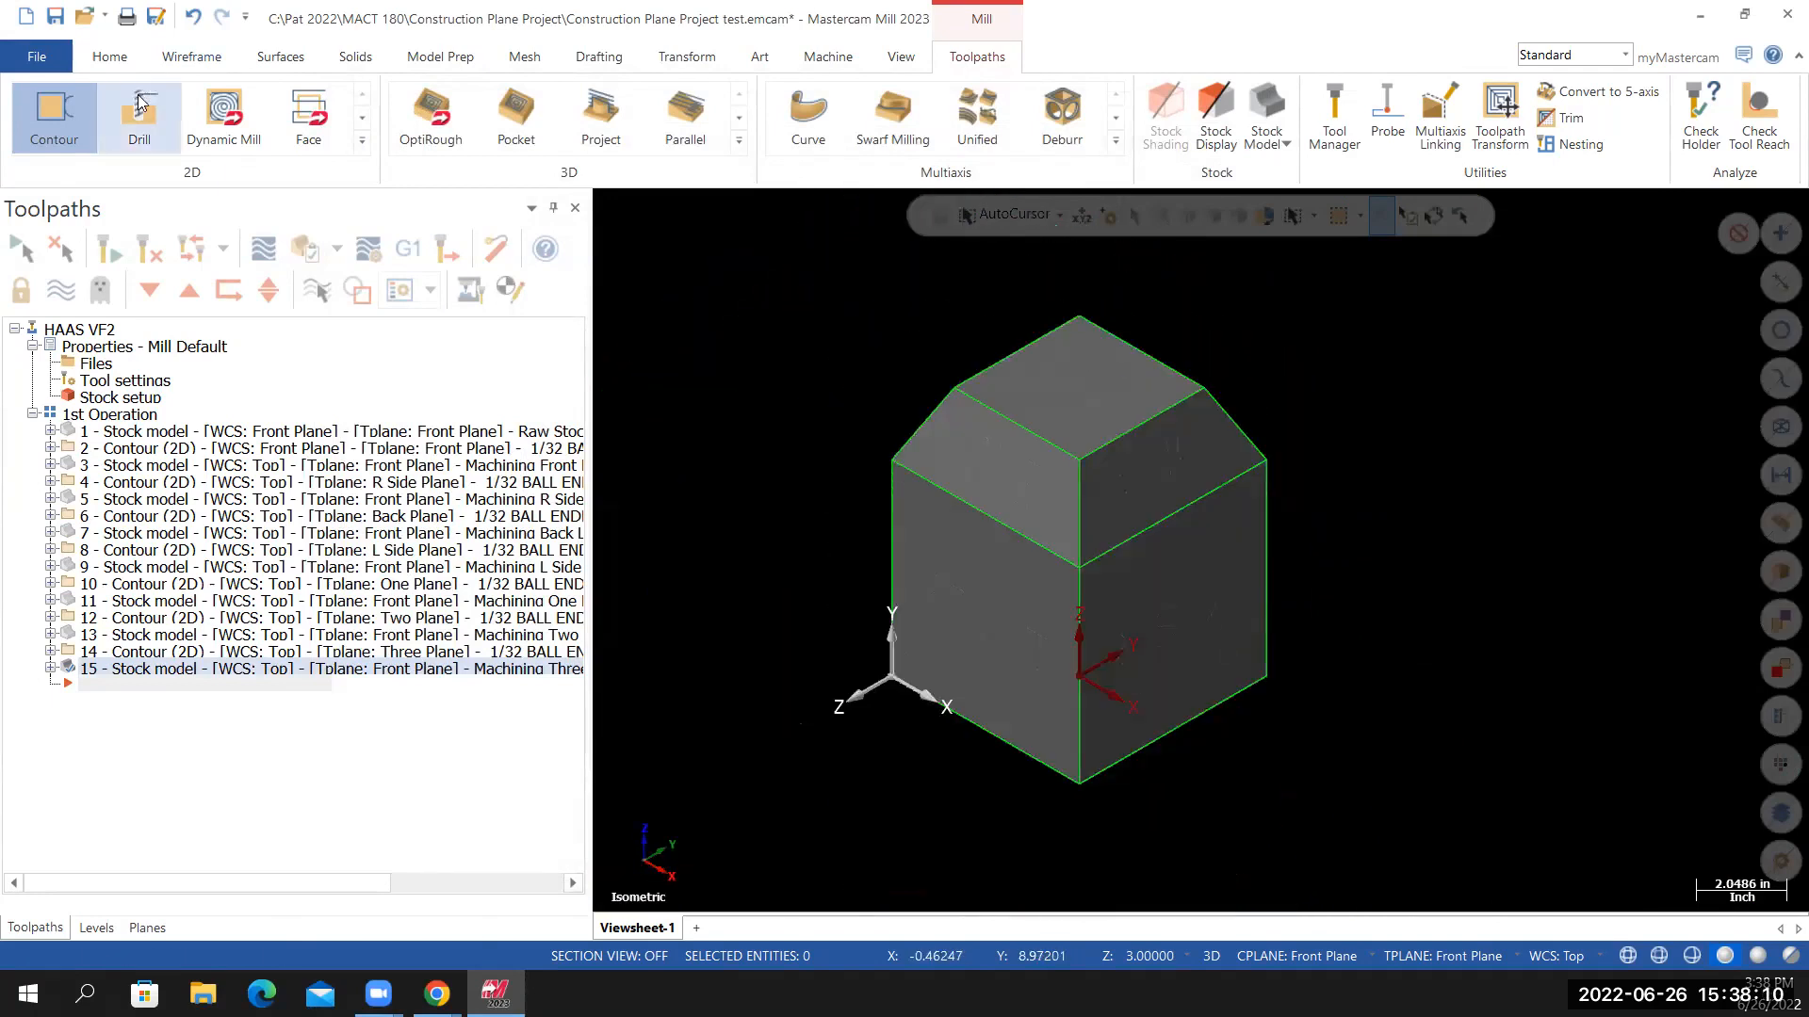
pyautogui.click(37, 59)
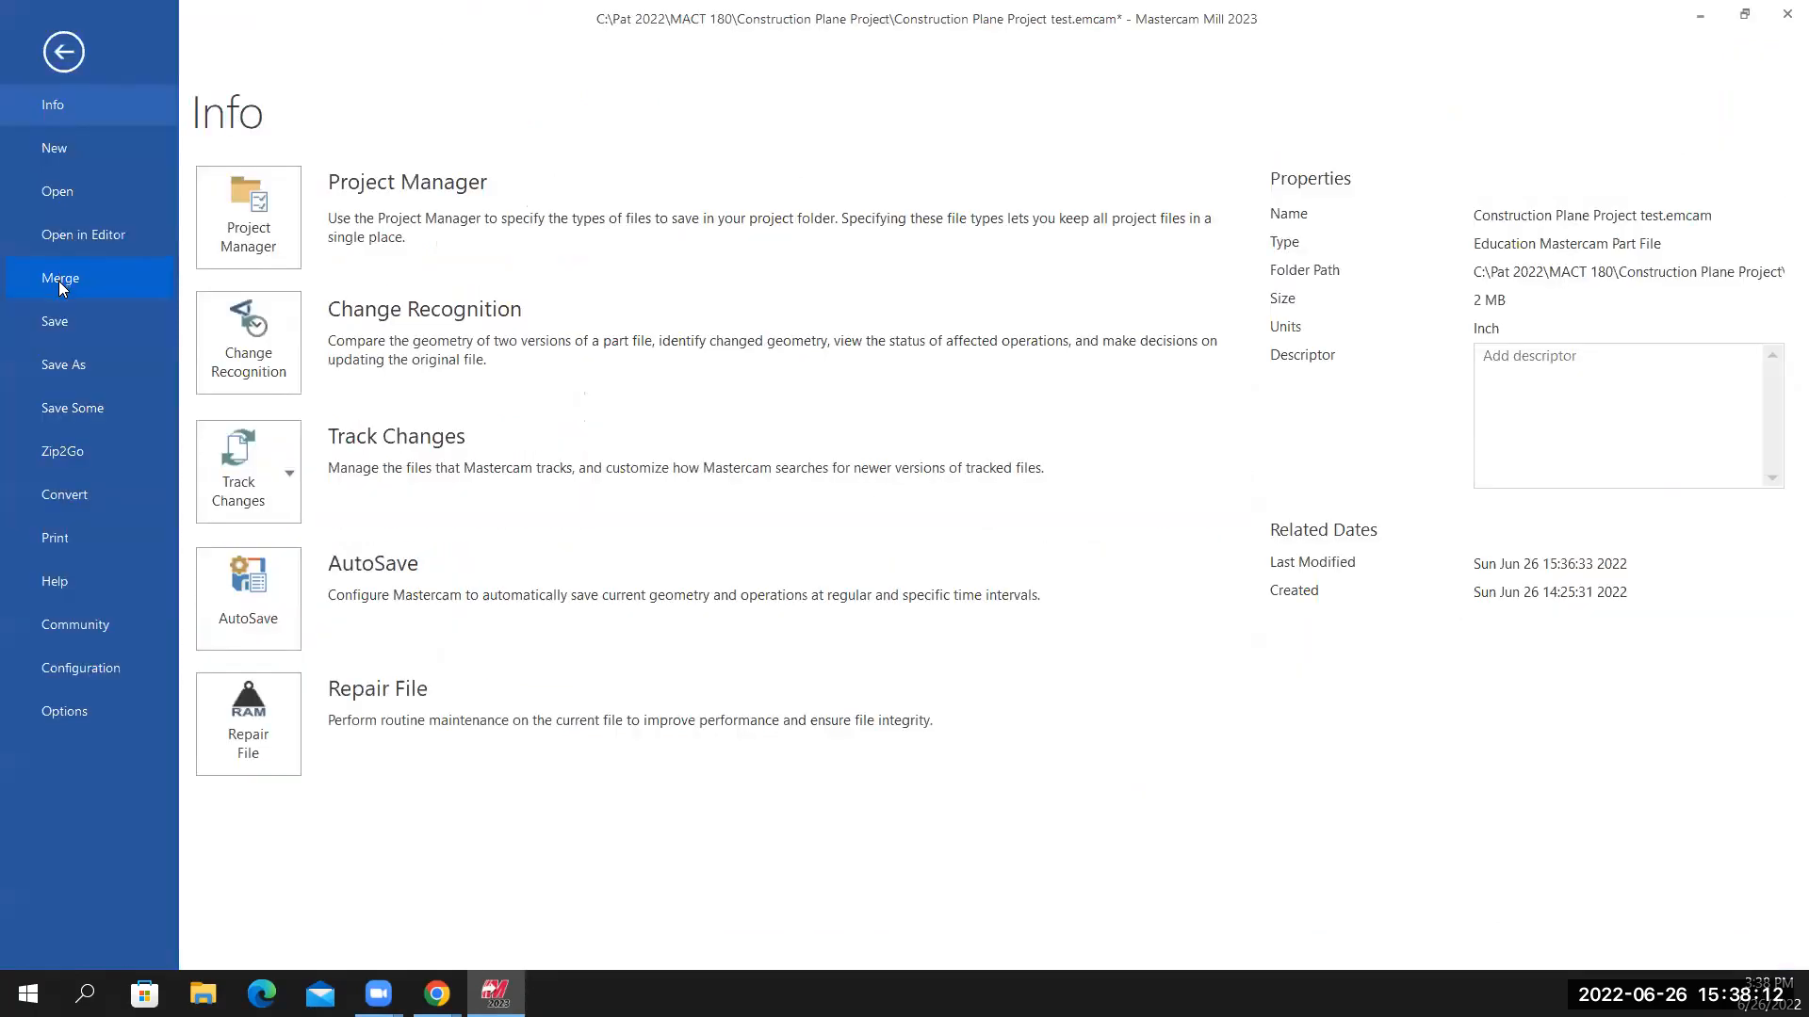
pyautogui.click(52, 325)
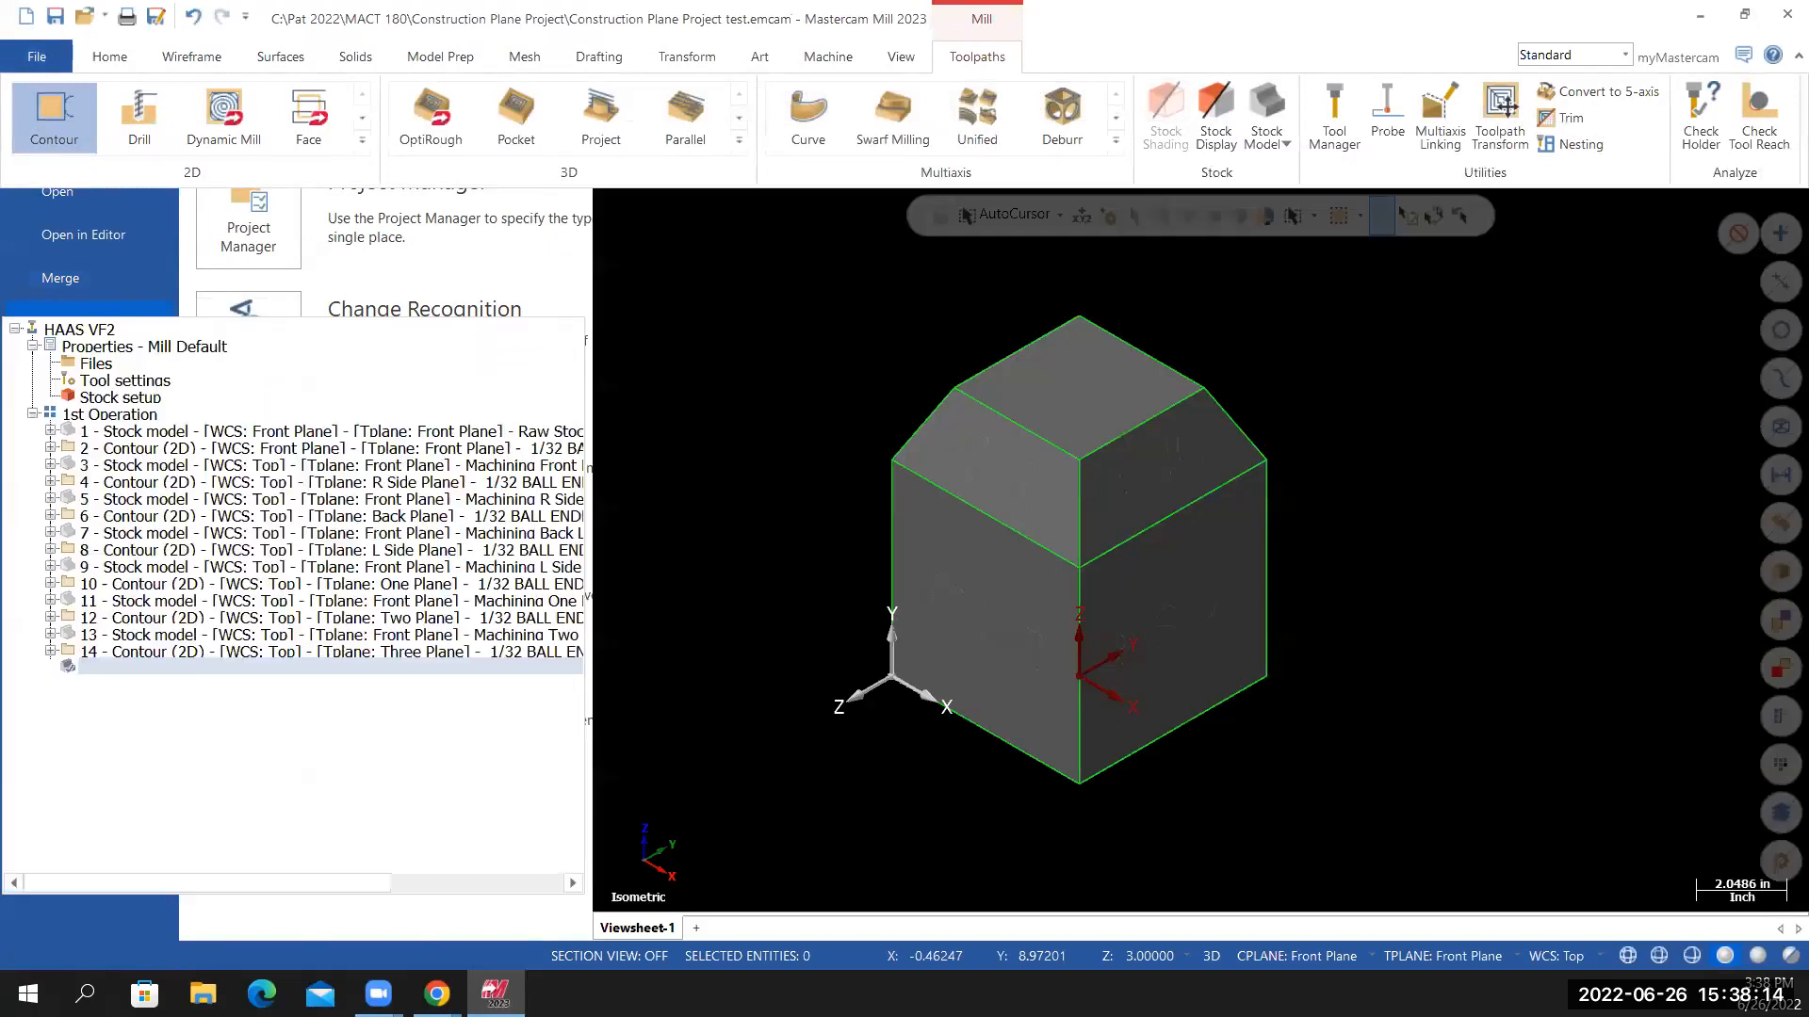